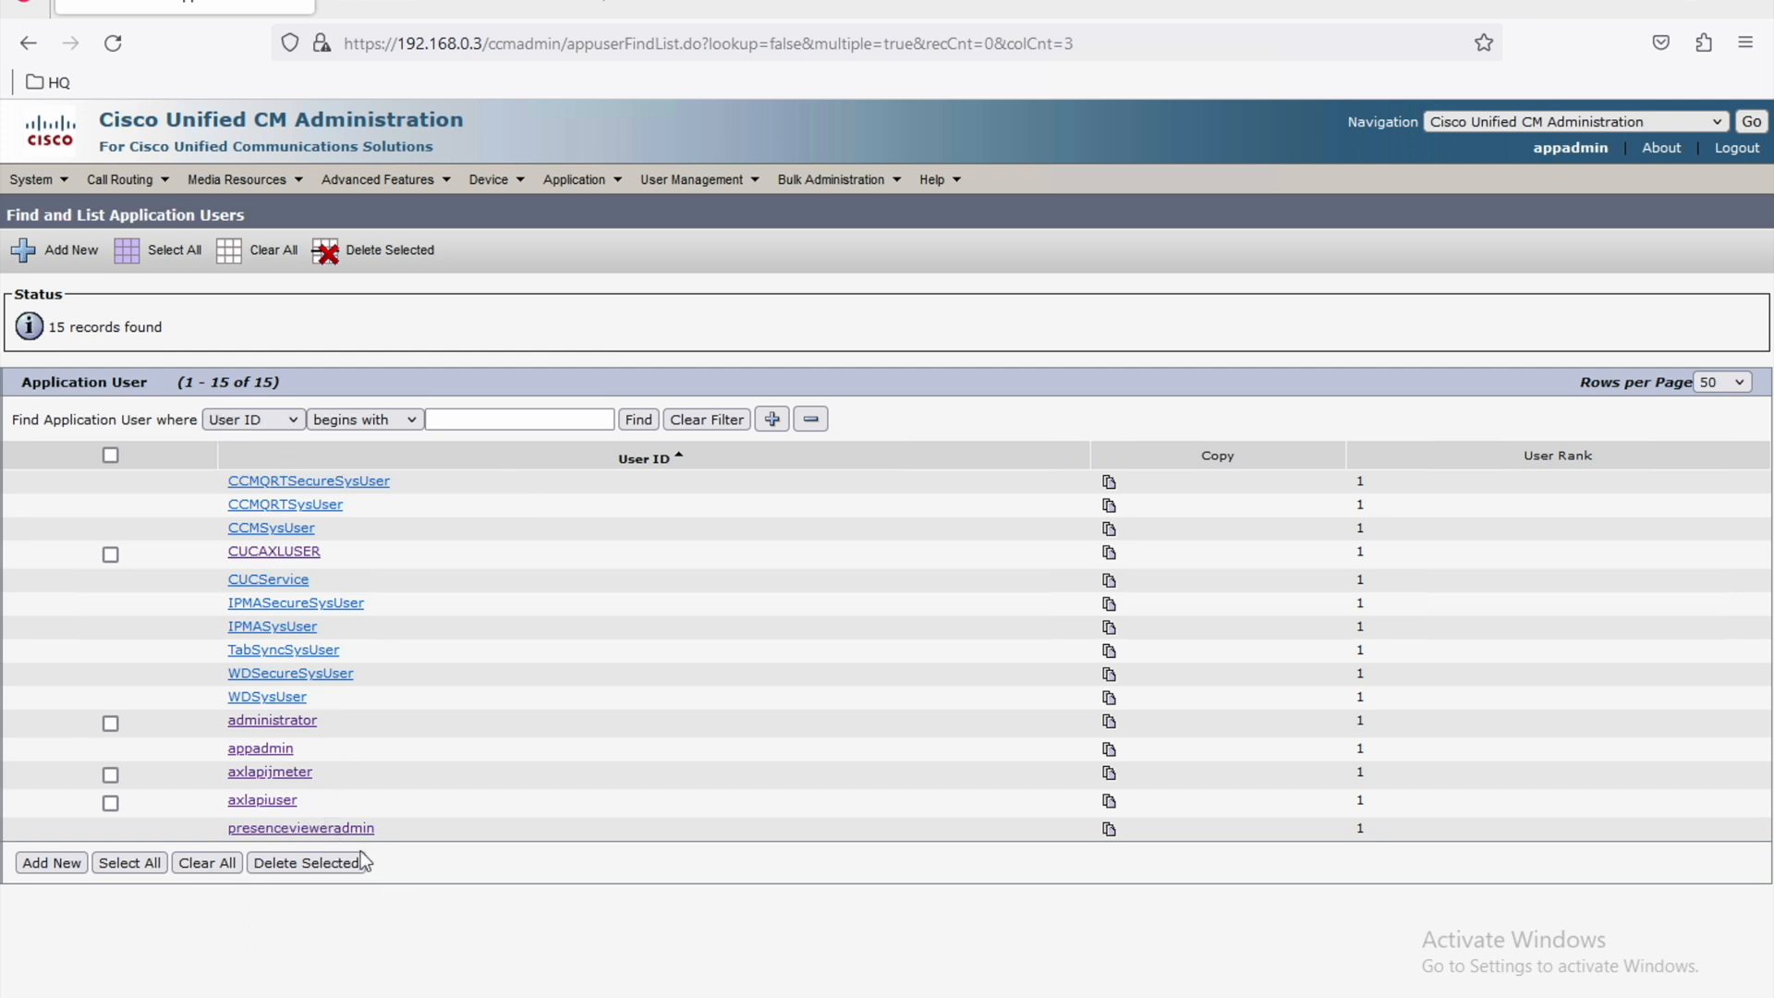
Open the administrator application user and examine its assigned access control groups and roles.
click(281, 726)
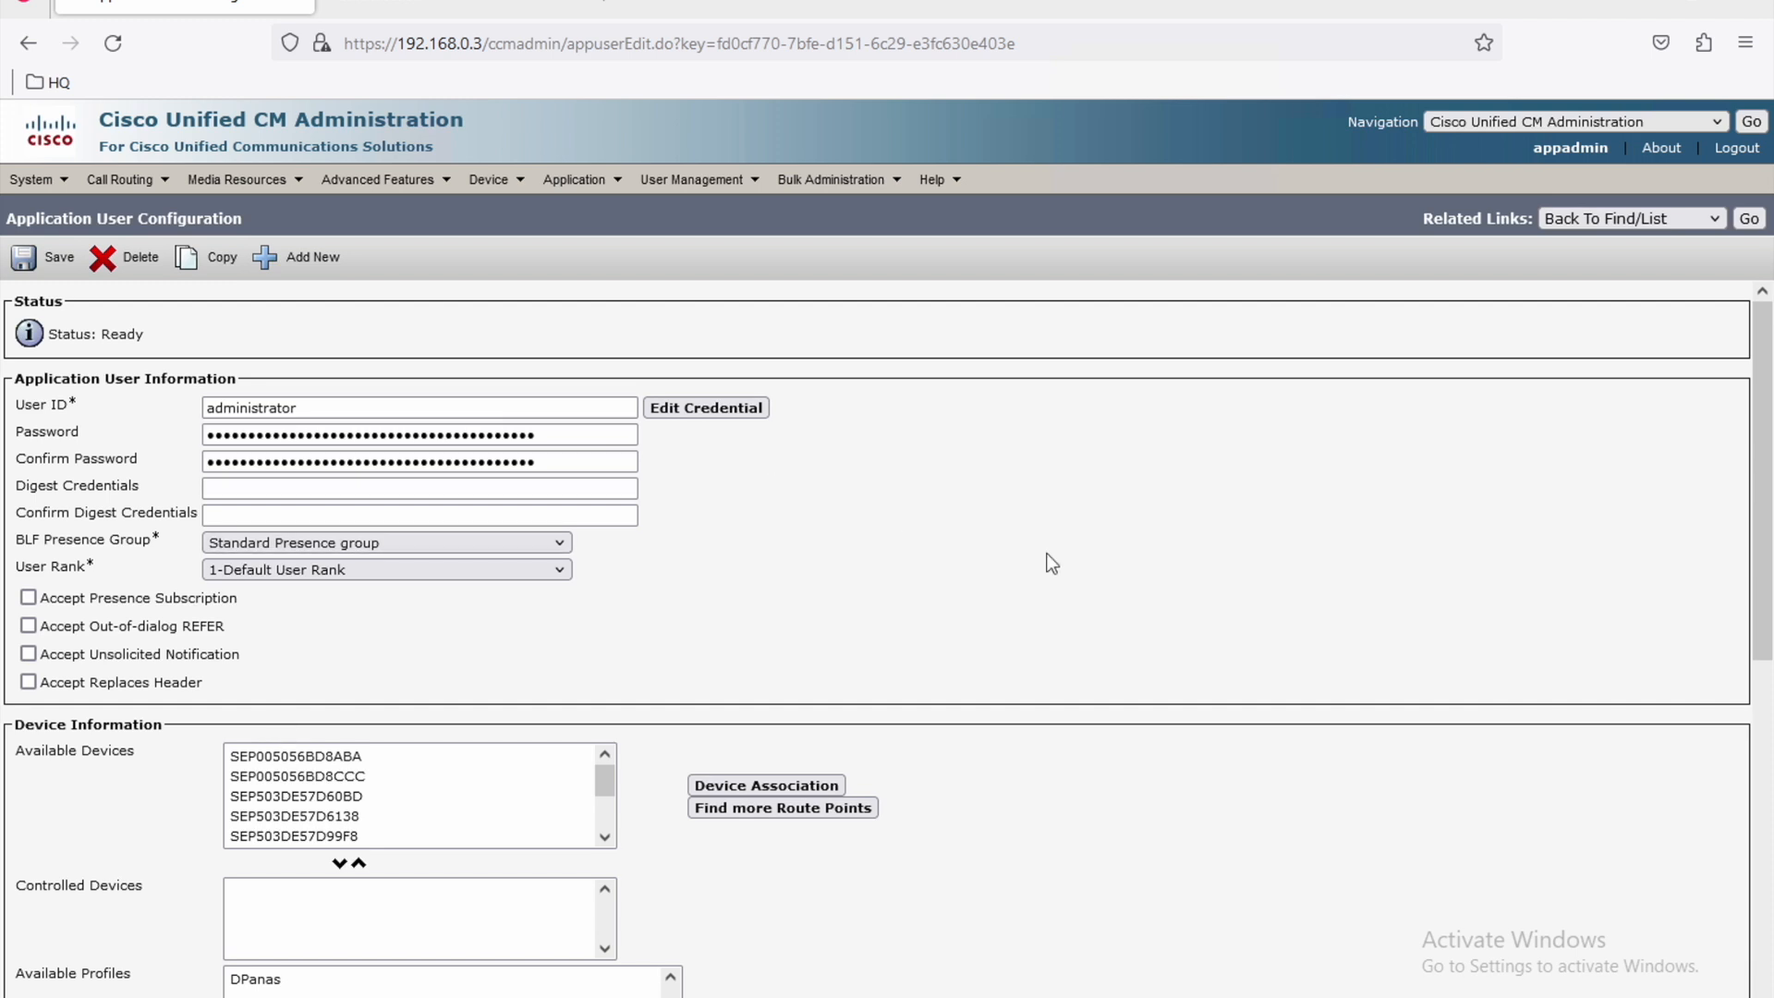
scroll(1050, 561, down, 7)
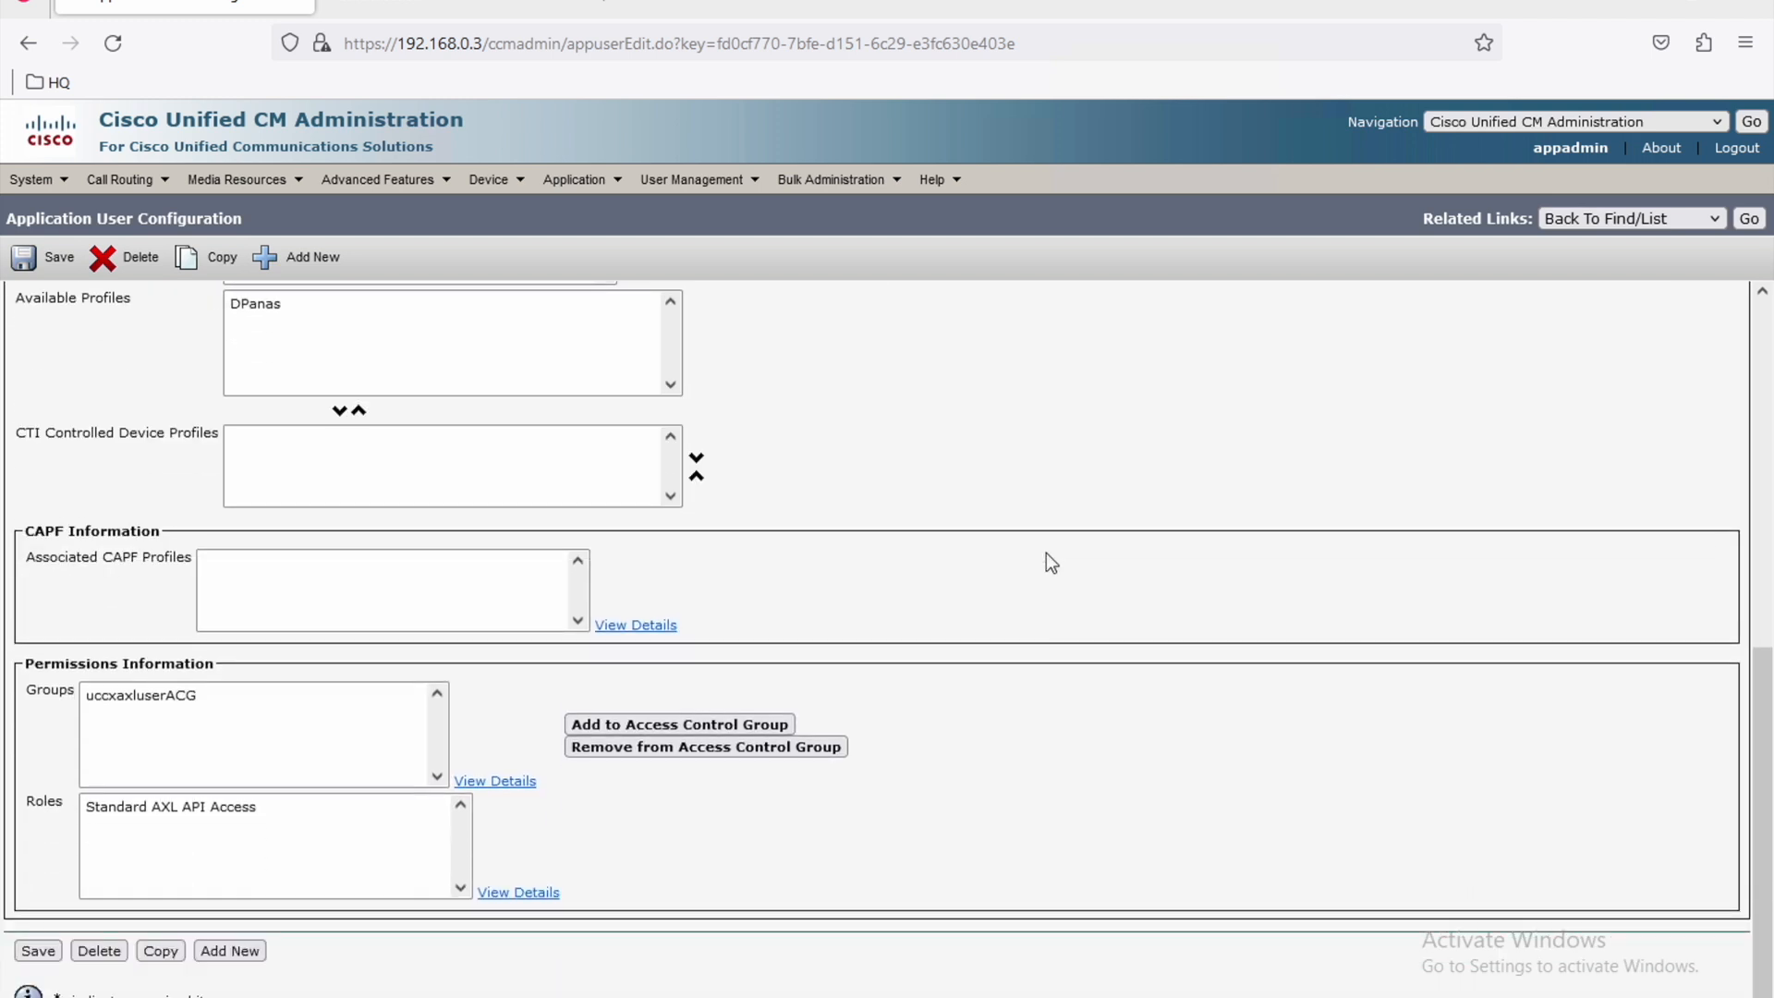
click(119, 812)
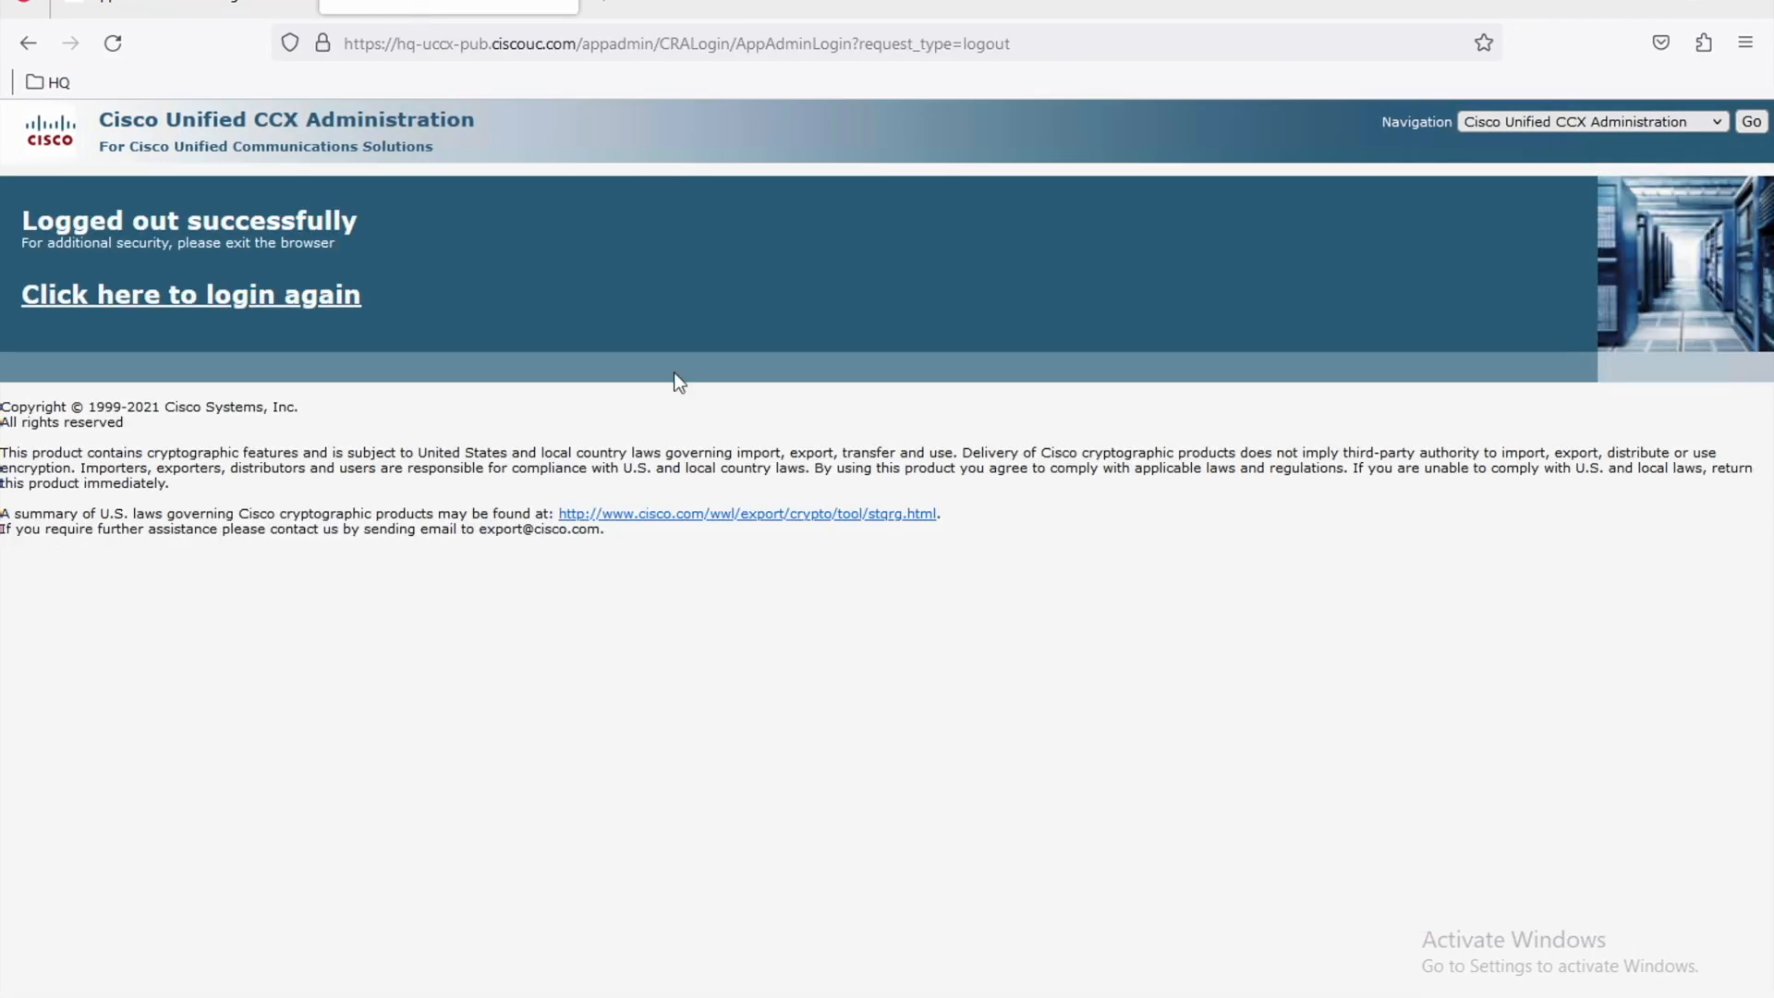
Log in again to Cisco Unified CCX Administration with the saved appadmin username and password, and open the Cisco Unified CM Configuration page.
click(262, 297)
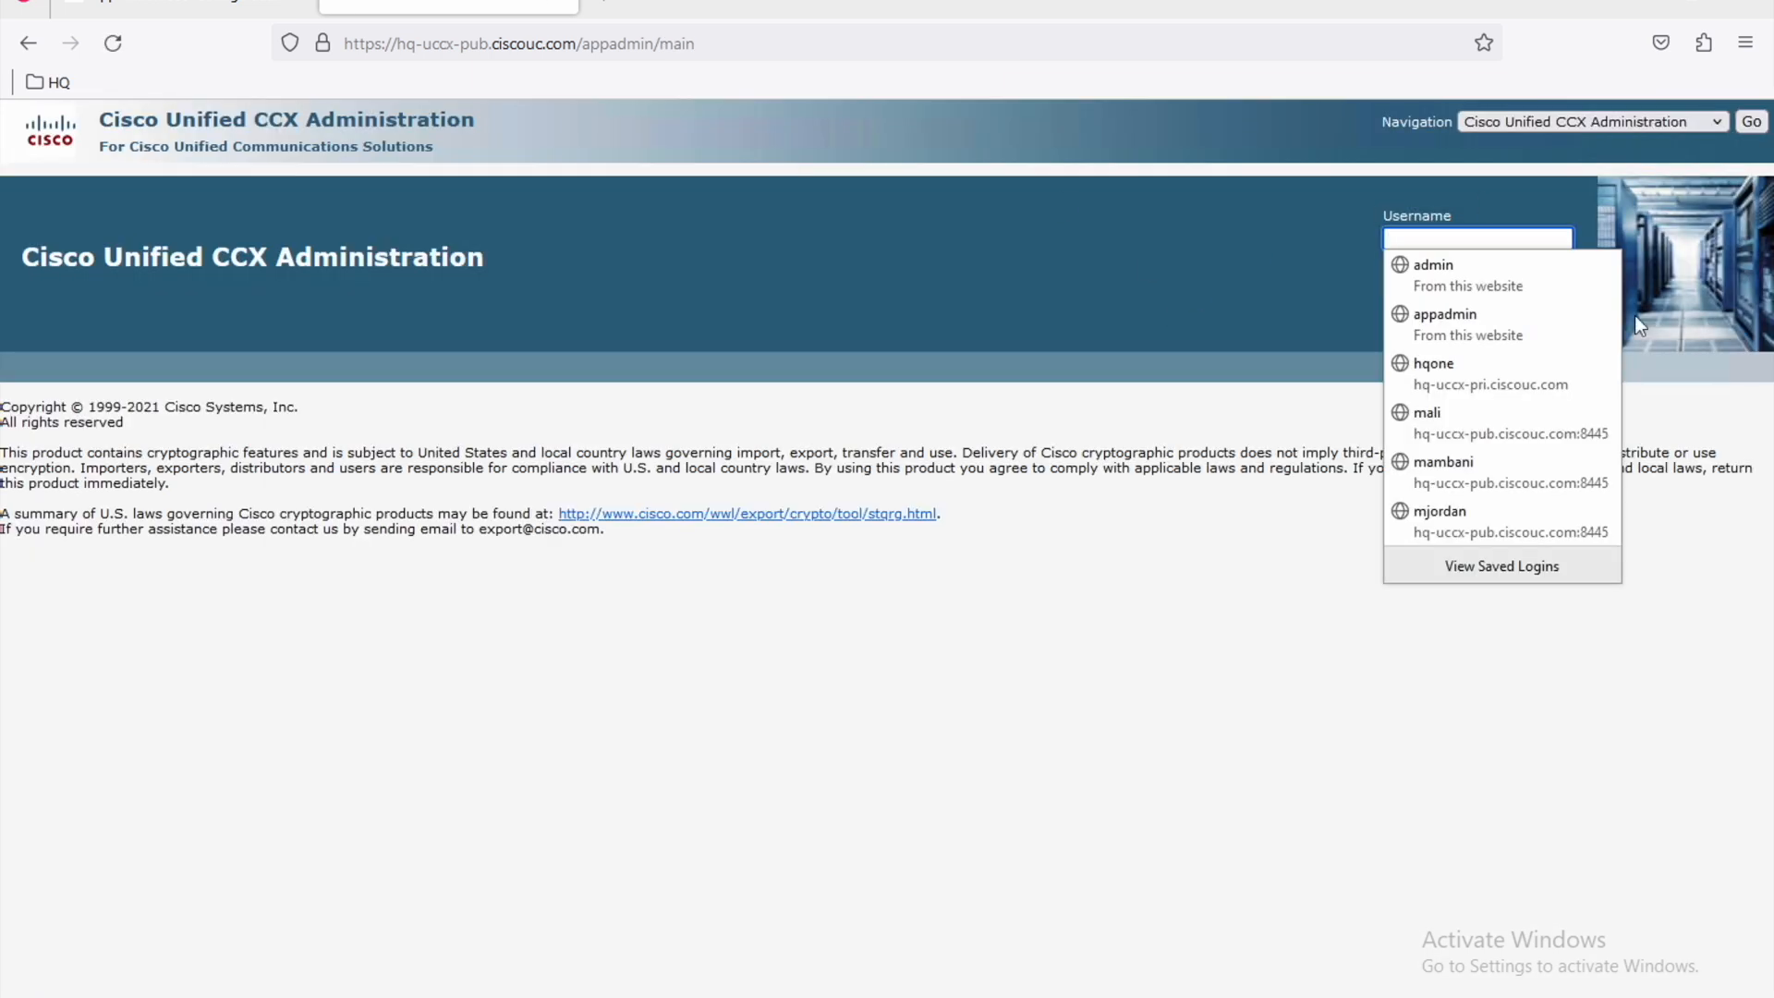
click(1438, 325)
click(1494, 313)
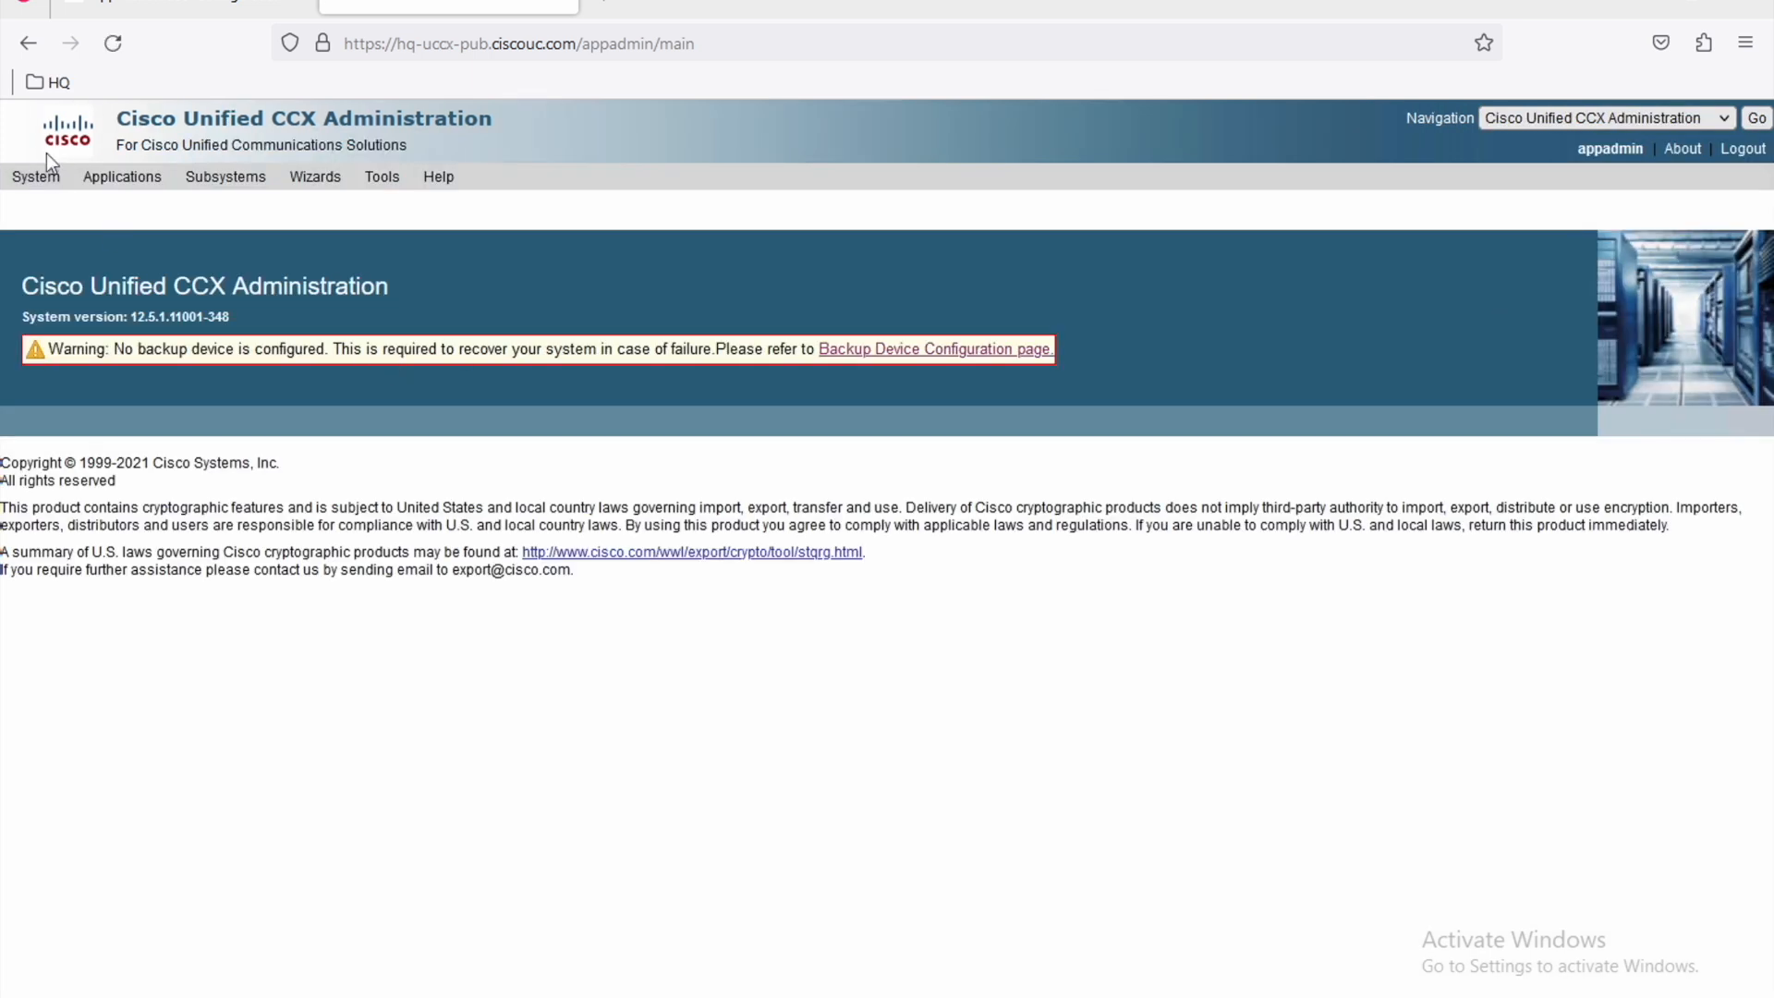
click(37, 176)
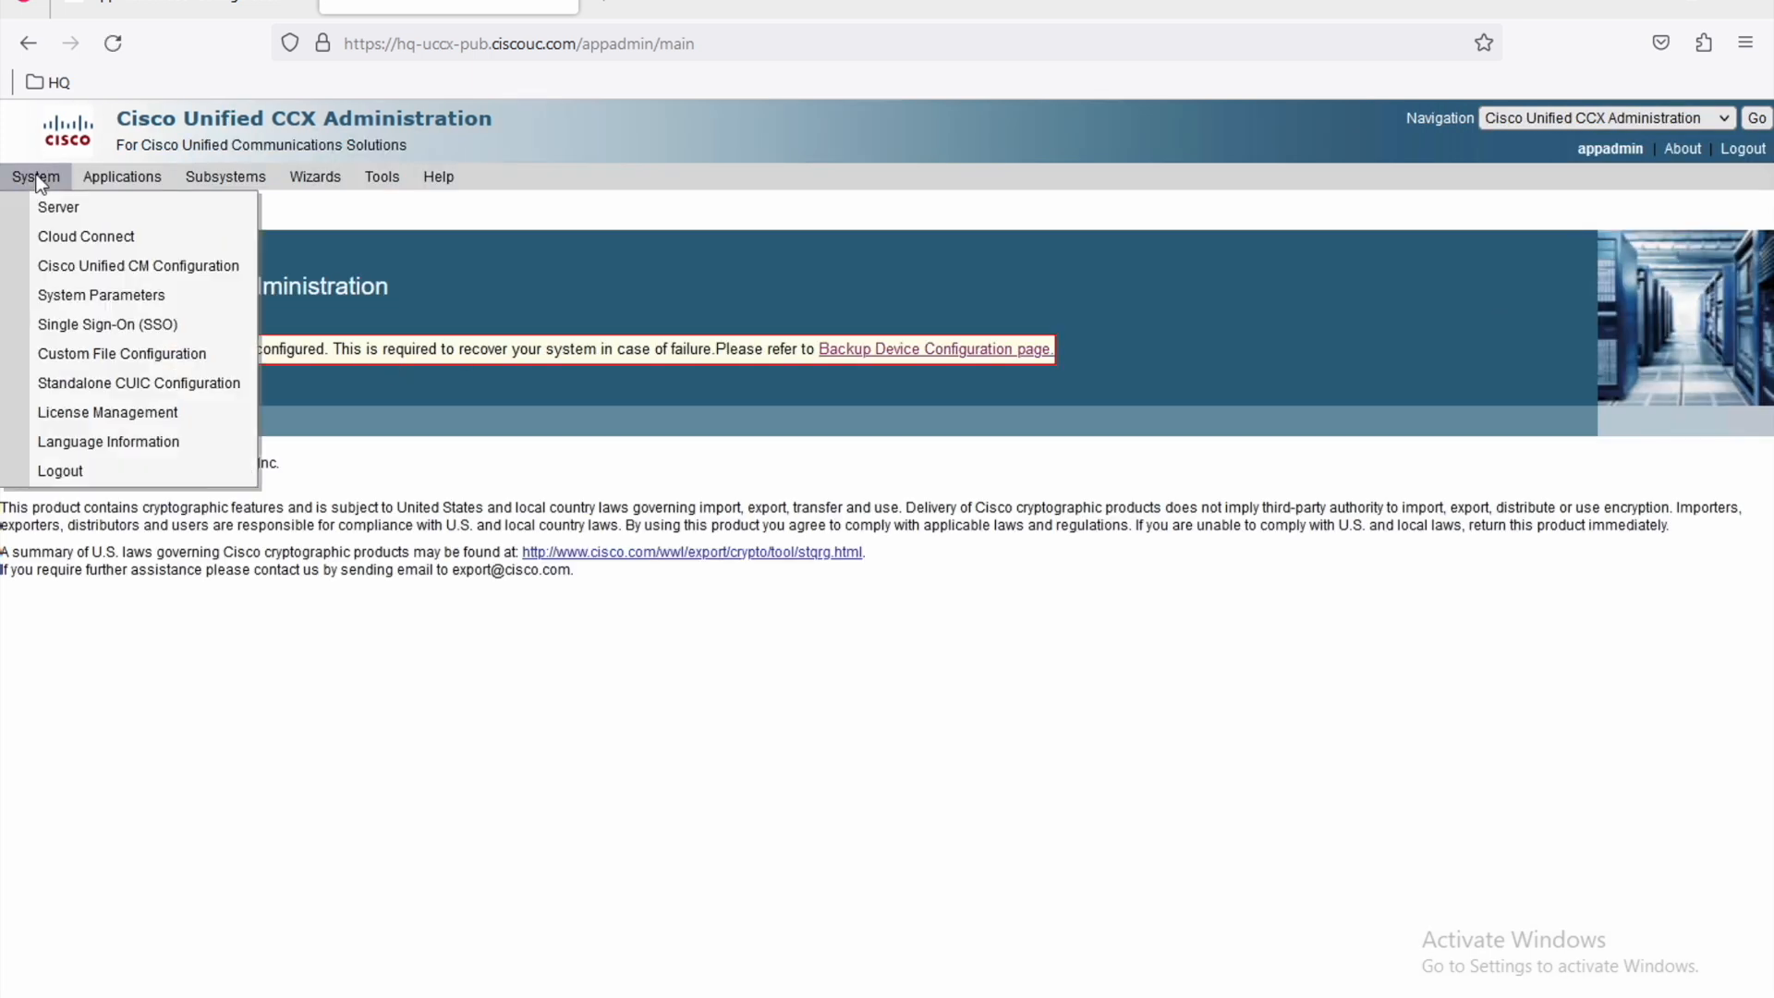
click(69, 273)
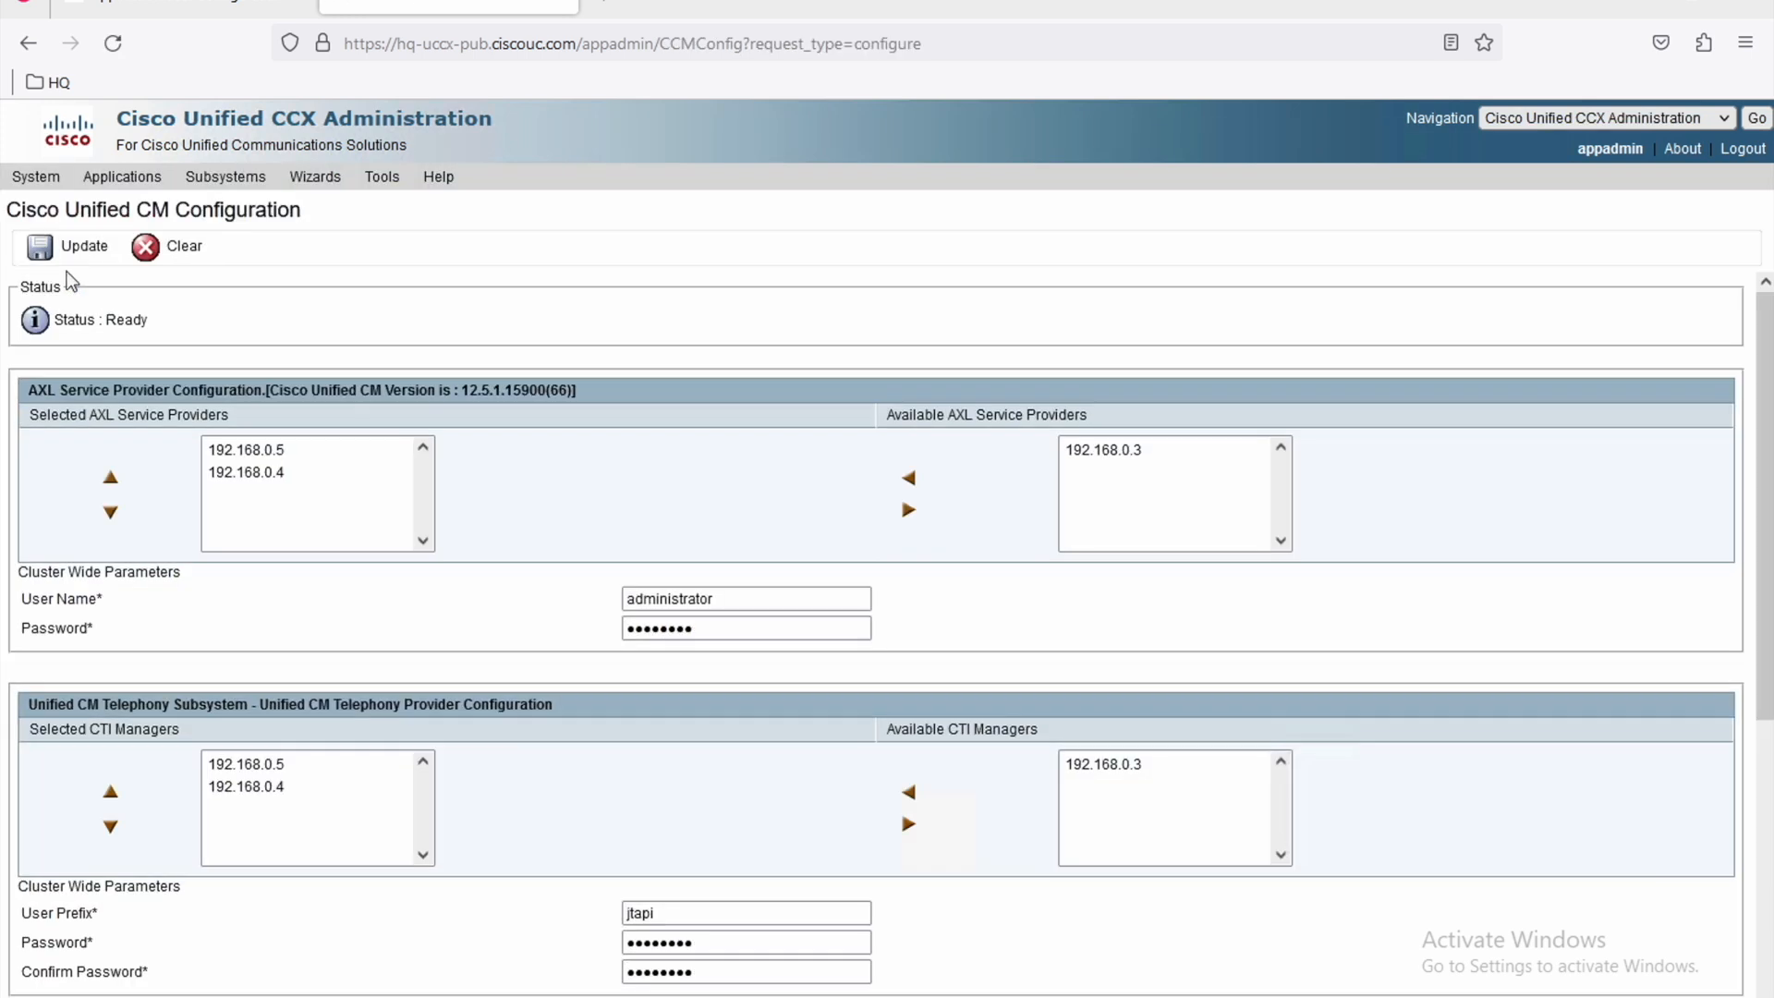
Review the AXL service provider user name and the selected and available AXL service providers.
double_click(671, 598)
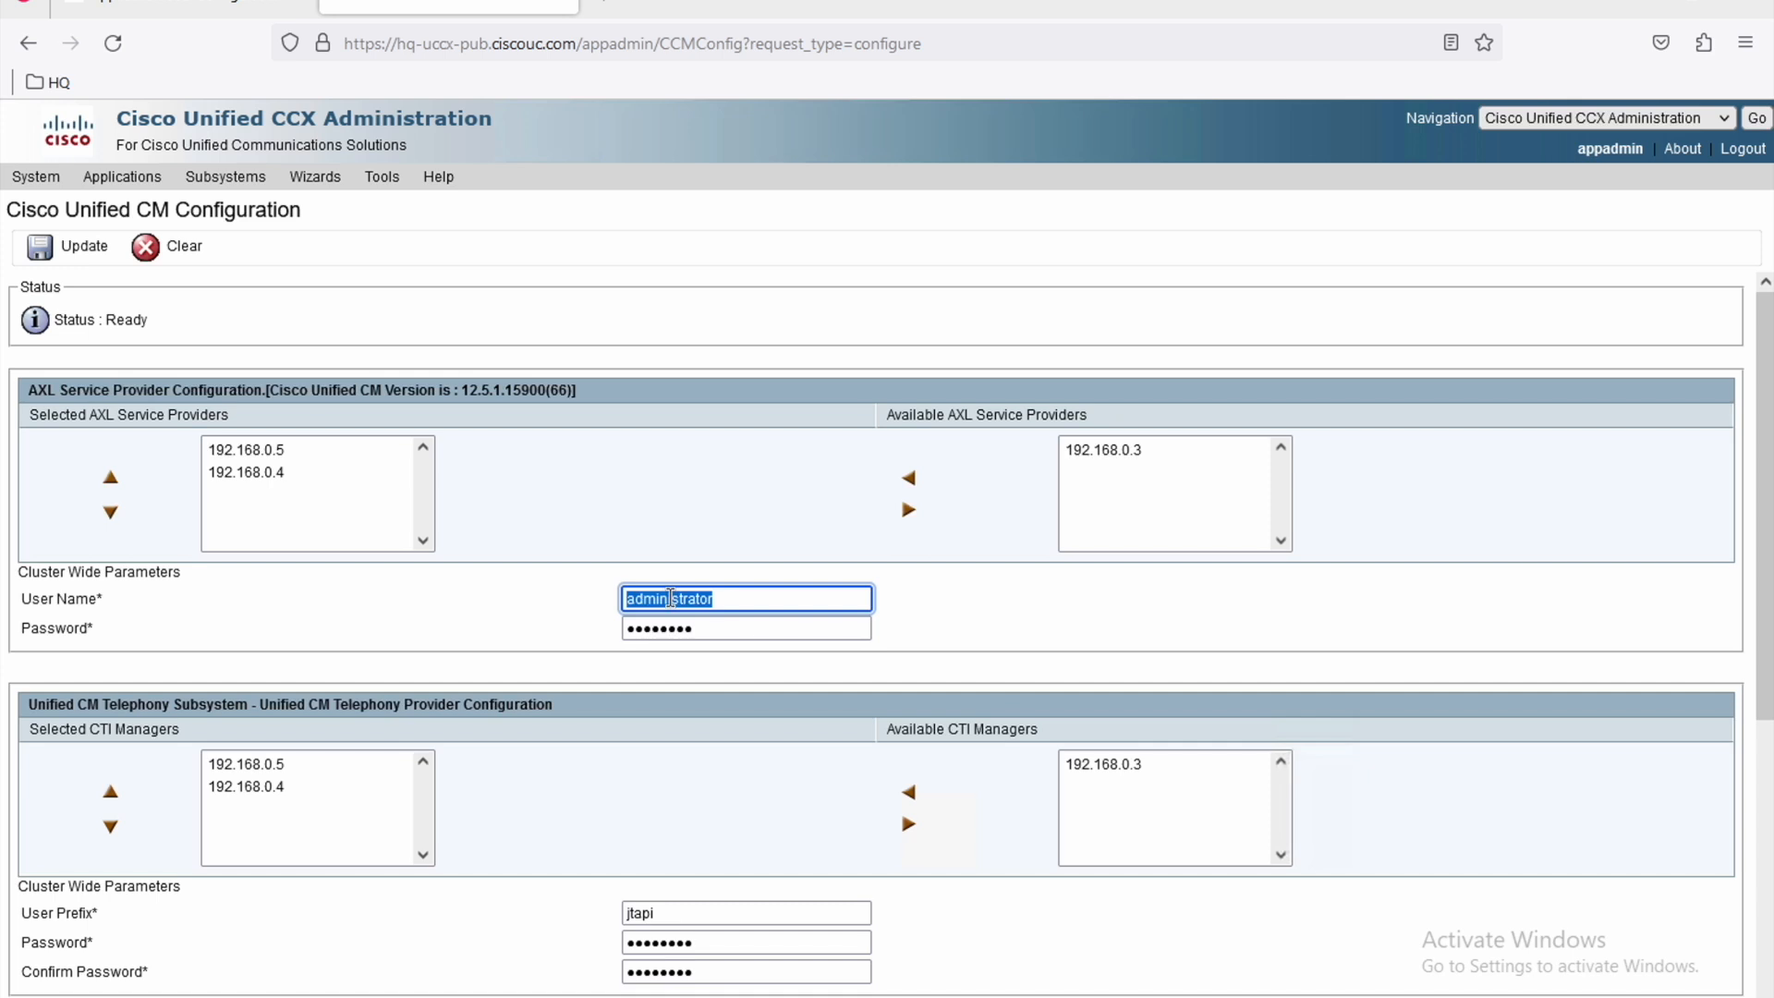
click(504, 508)
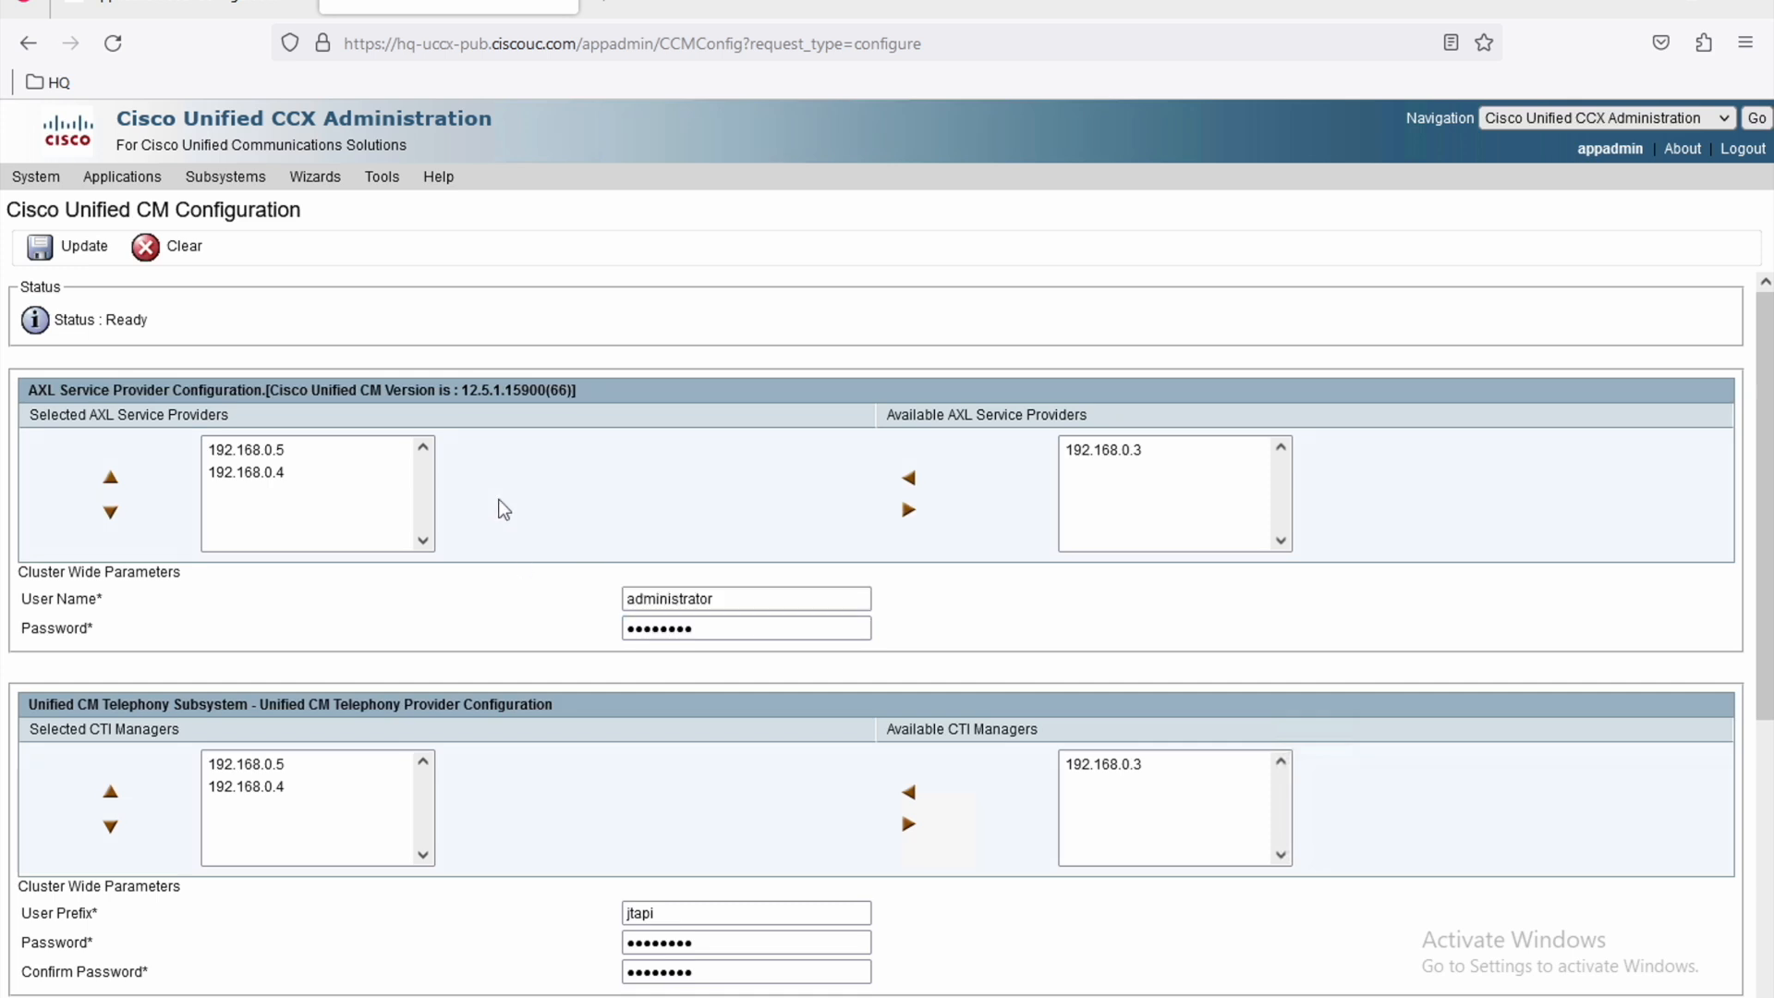
click(274, 471)
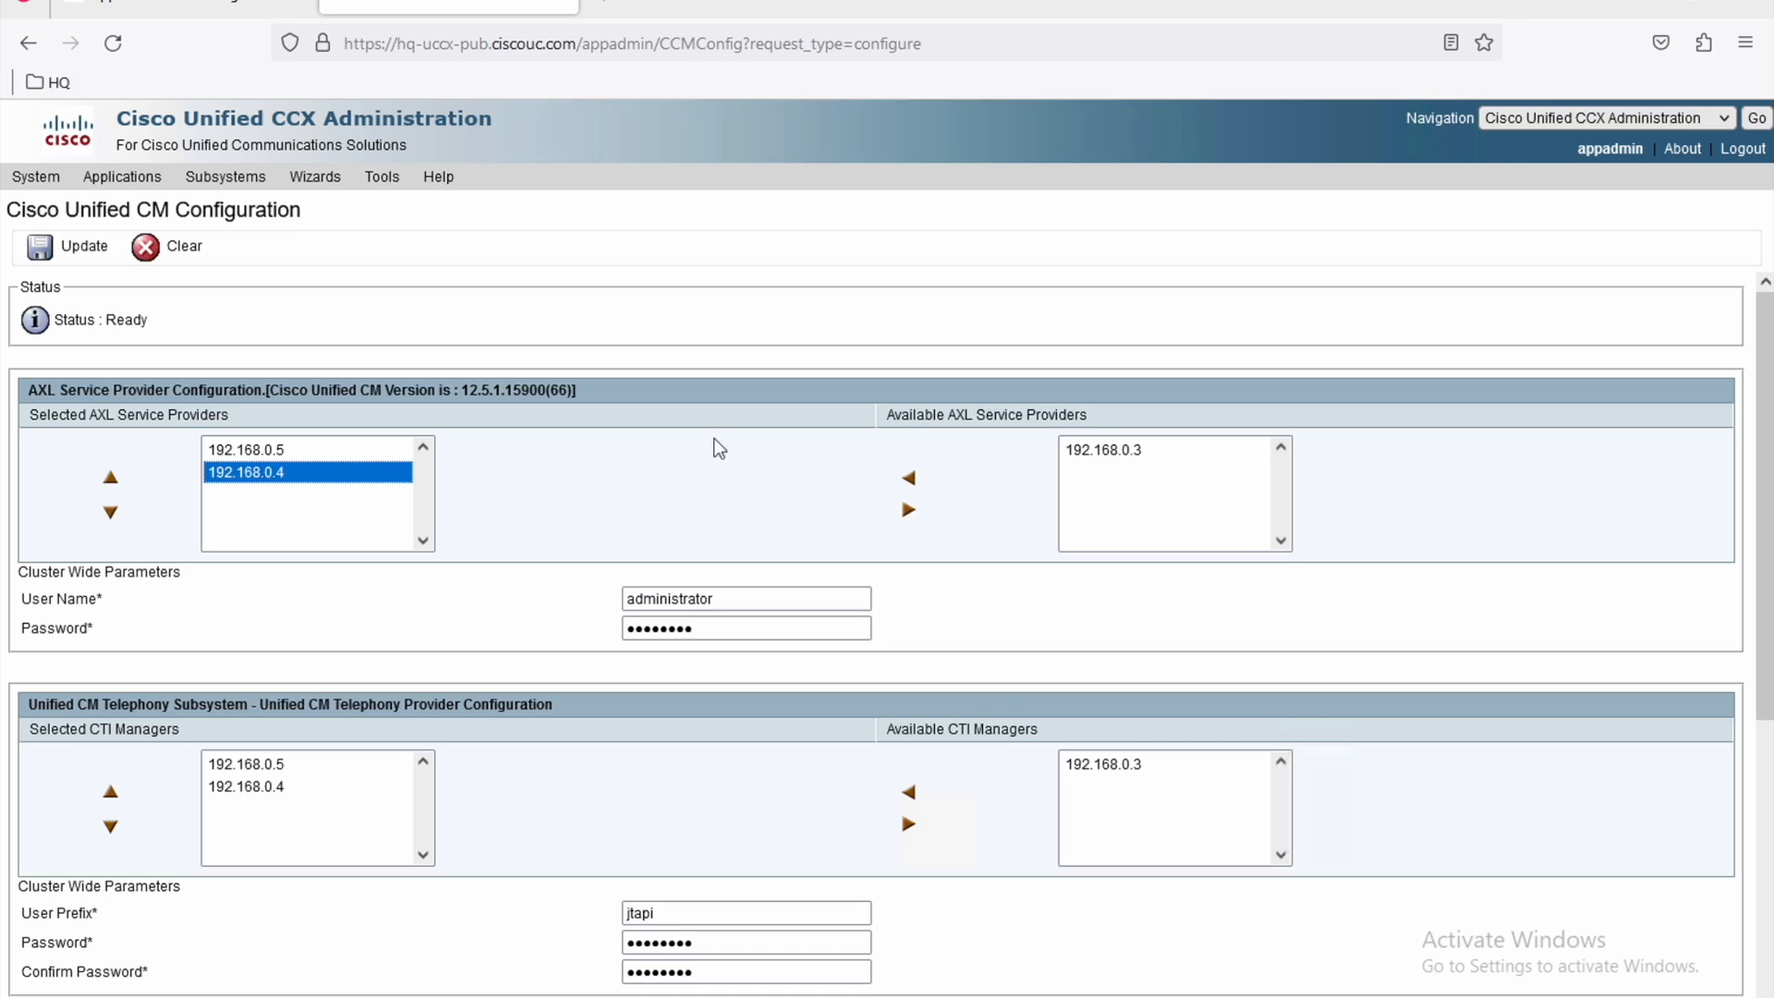
click(1110, 458)
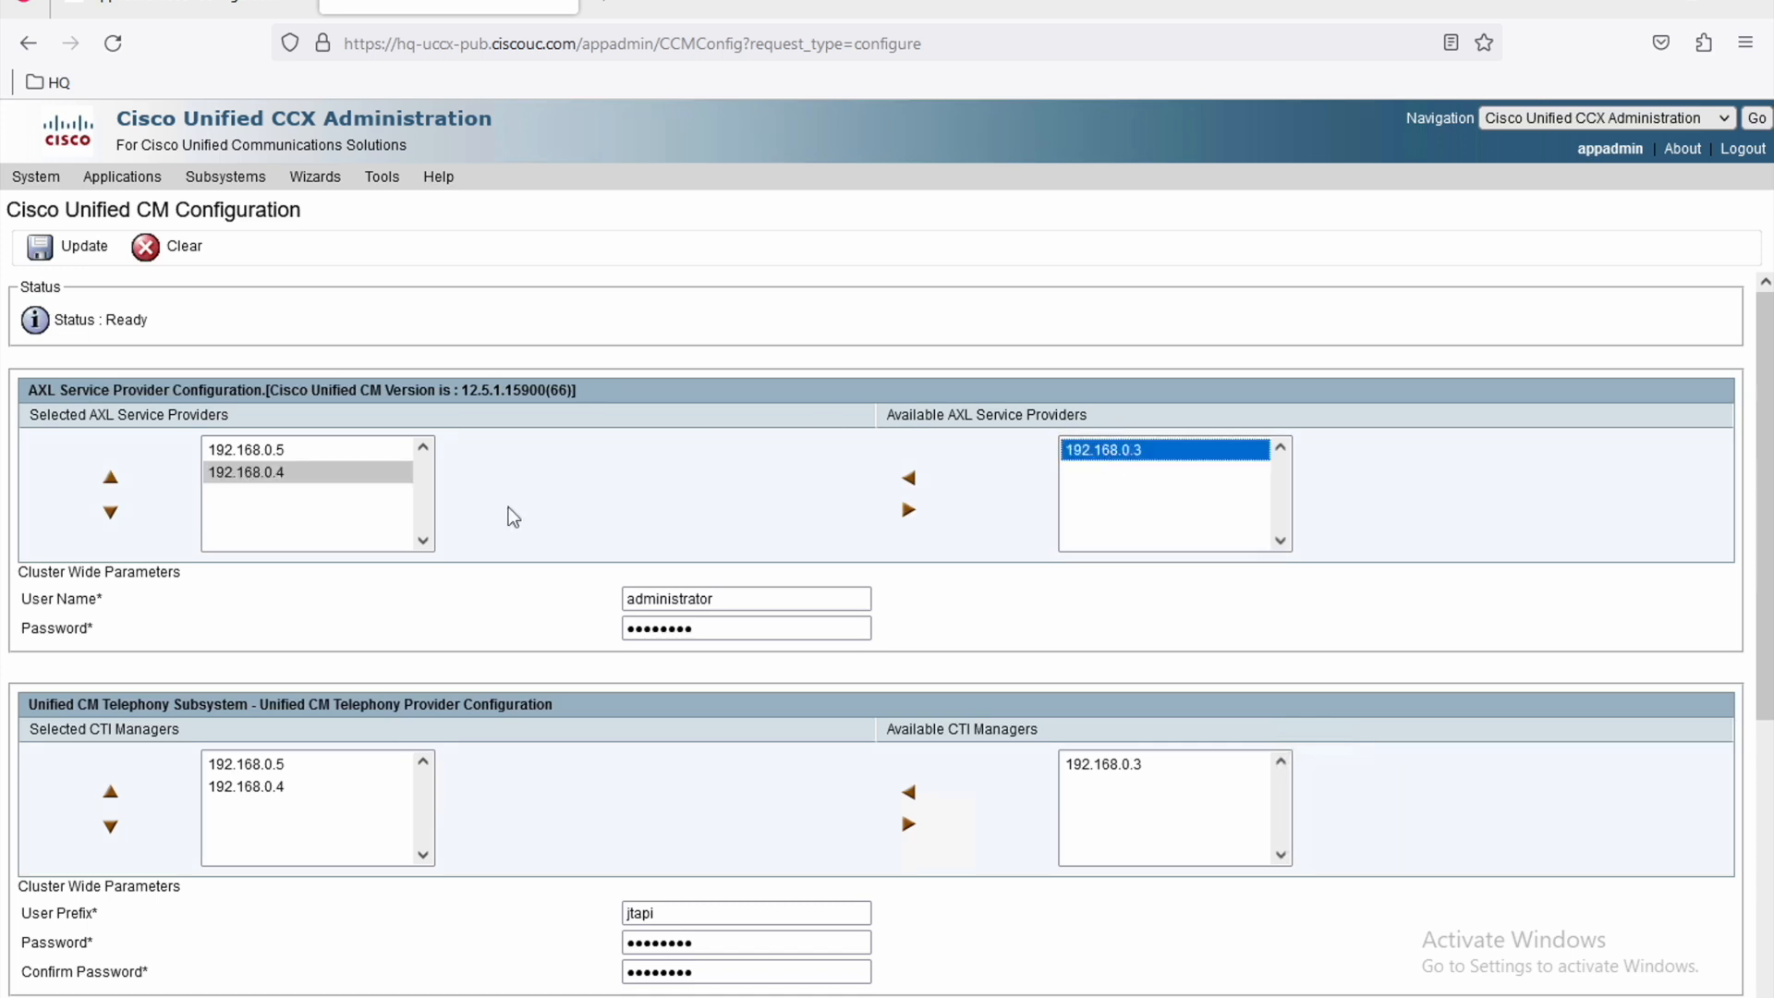
click(308, 453)
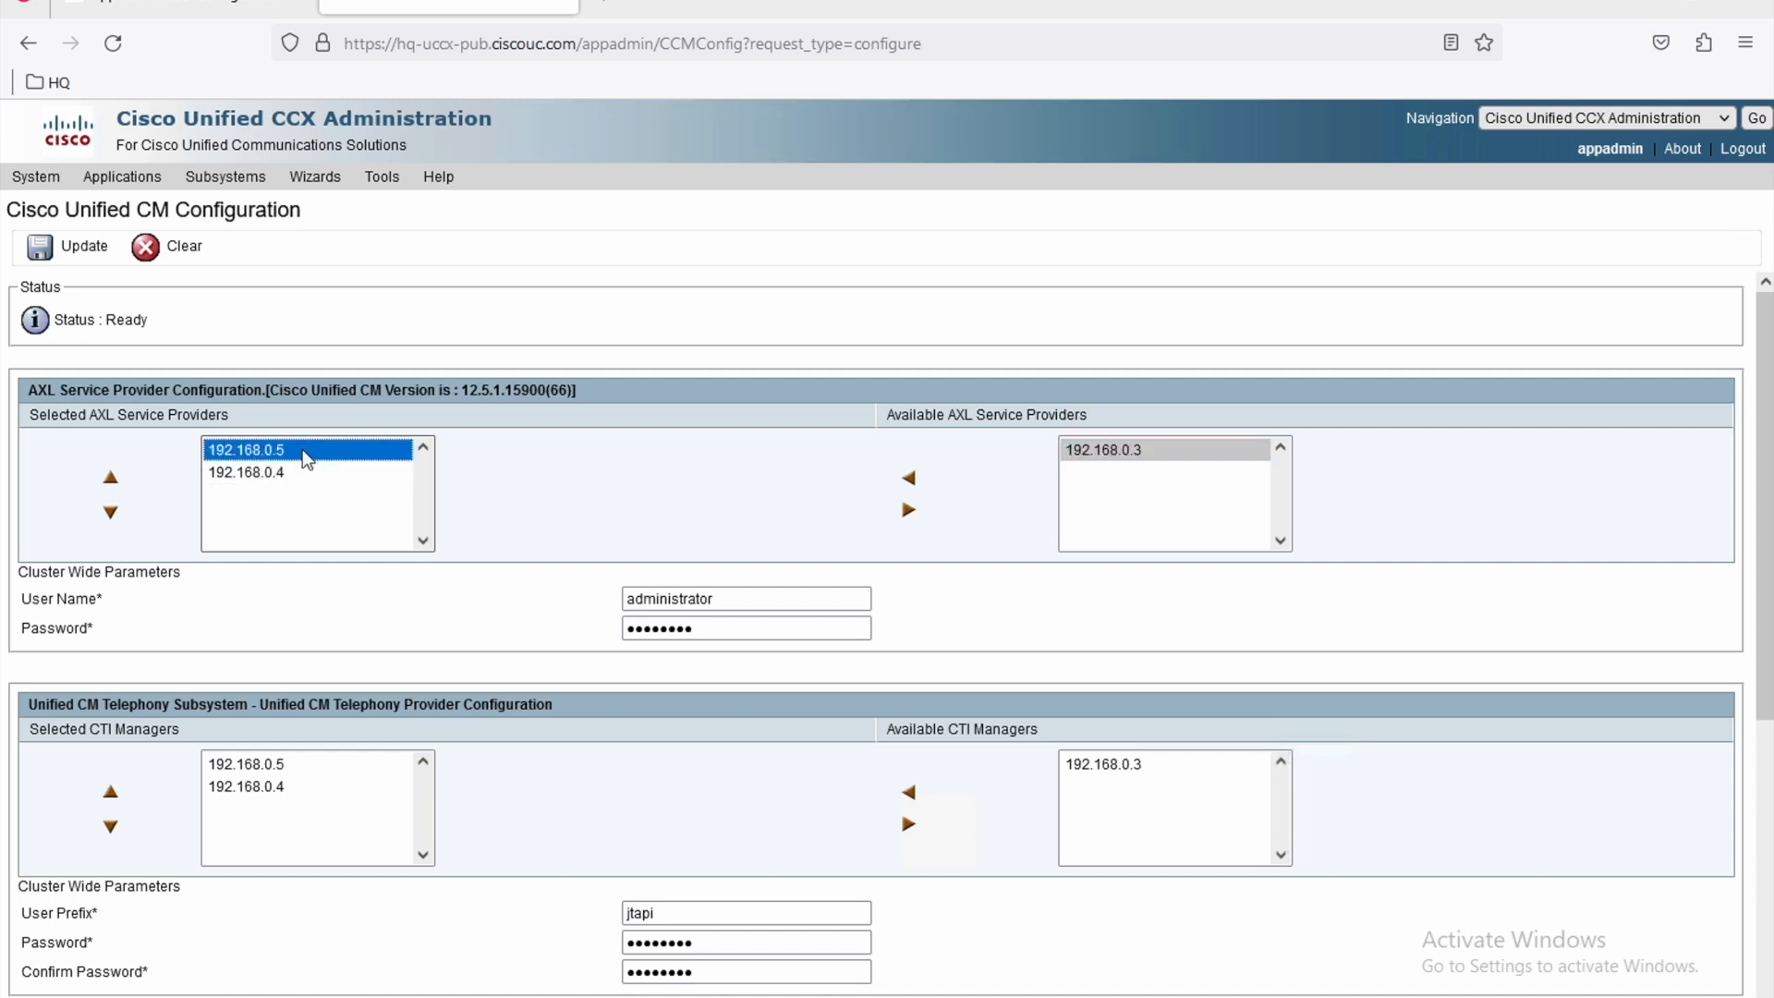
click(292, 475)
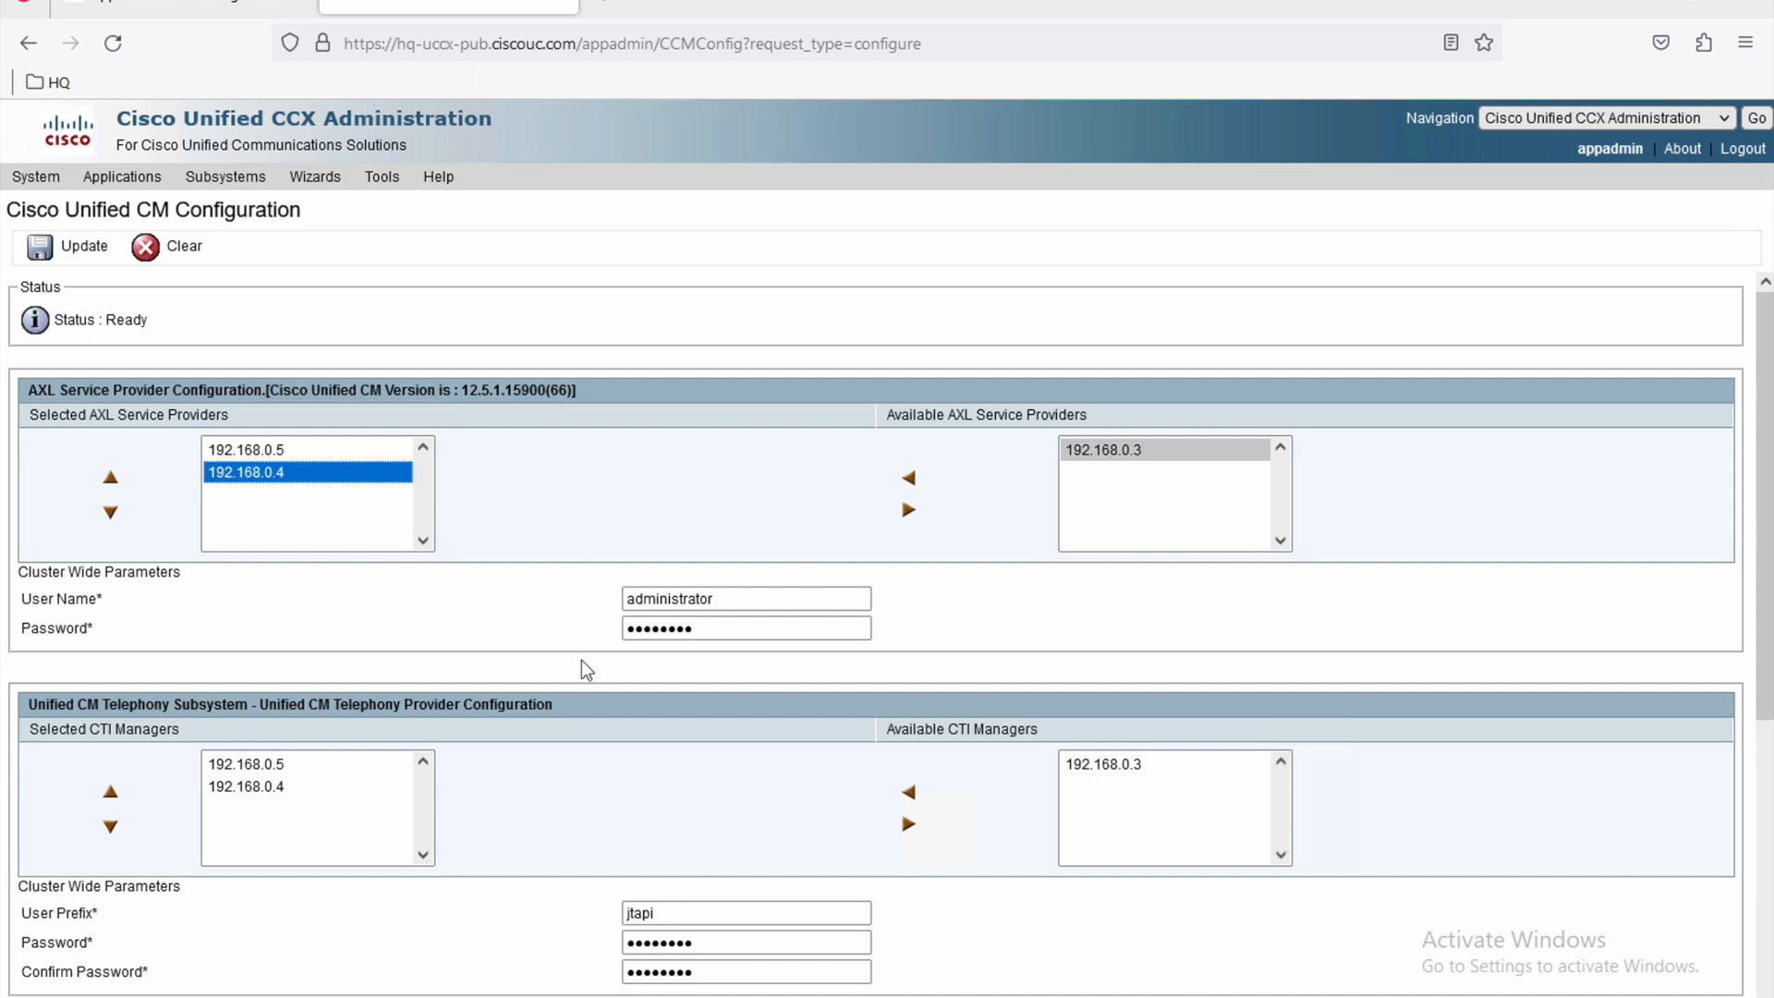
Check the user prefix in the Unified CM Telephony provider configuration.
scroll(582, 662, down, 3)
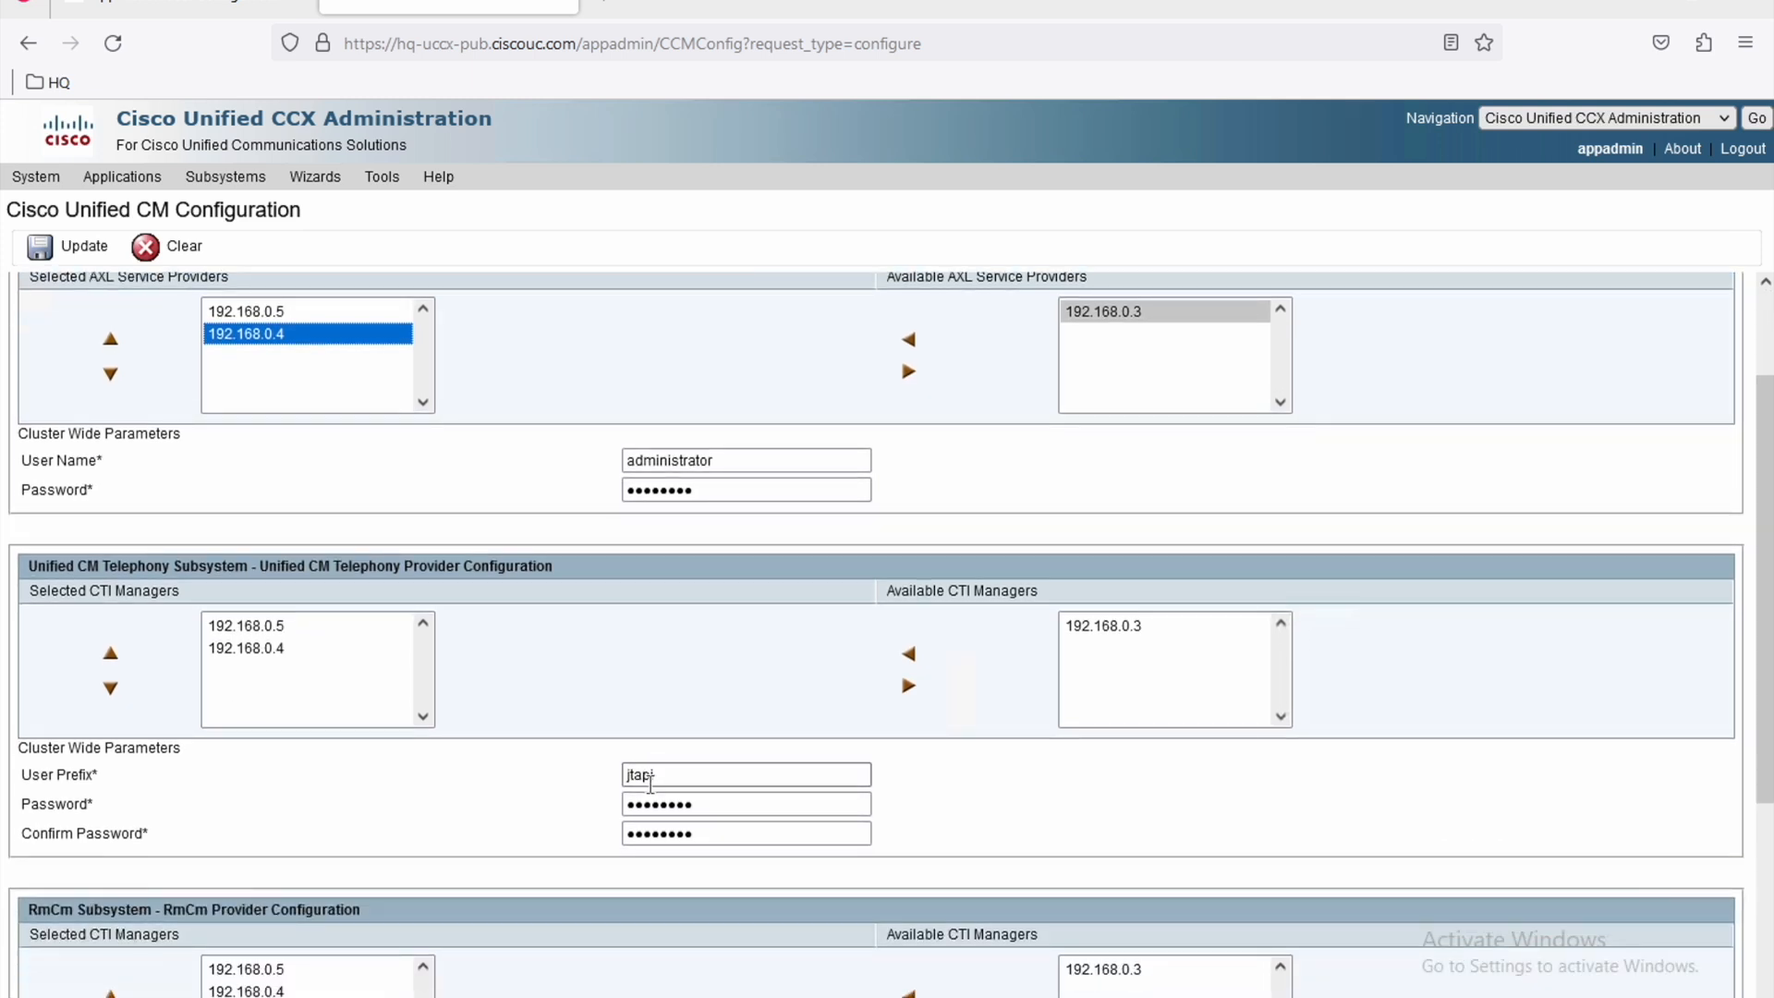
double_click(644, 775)
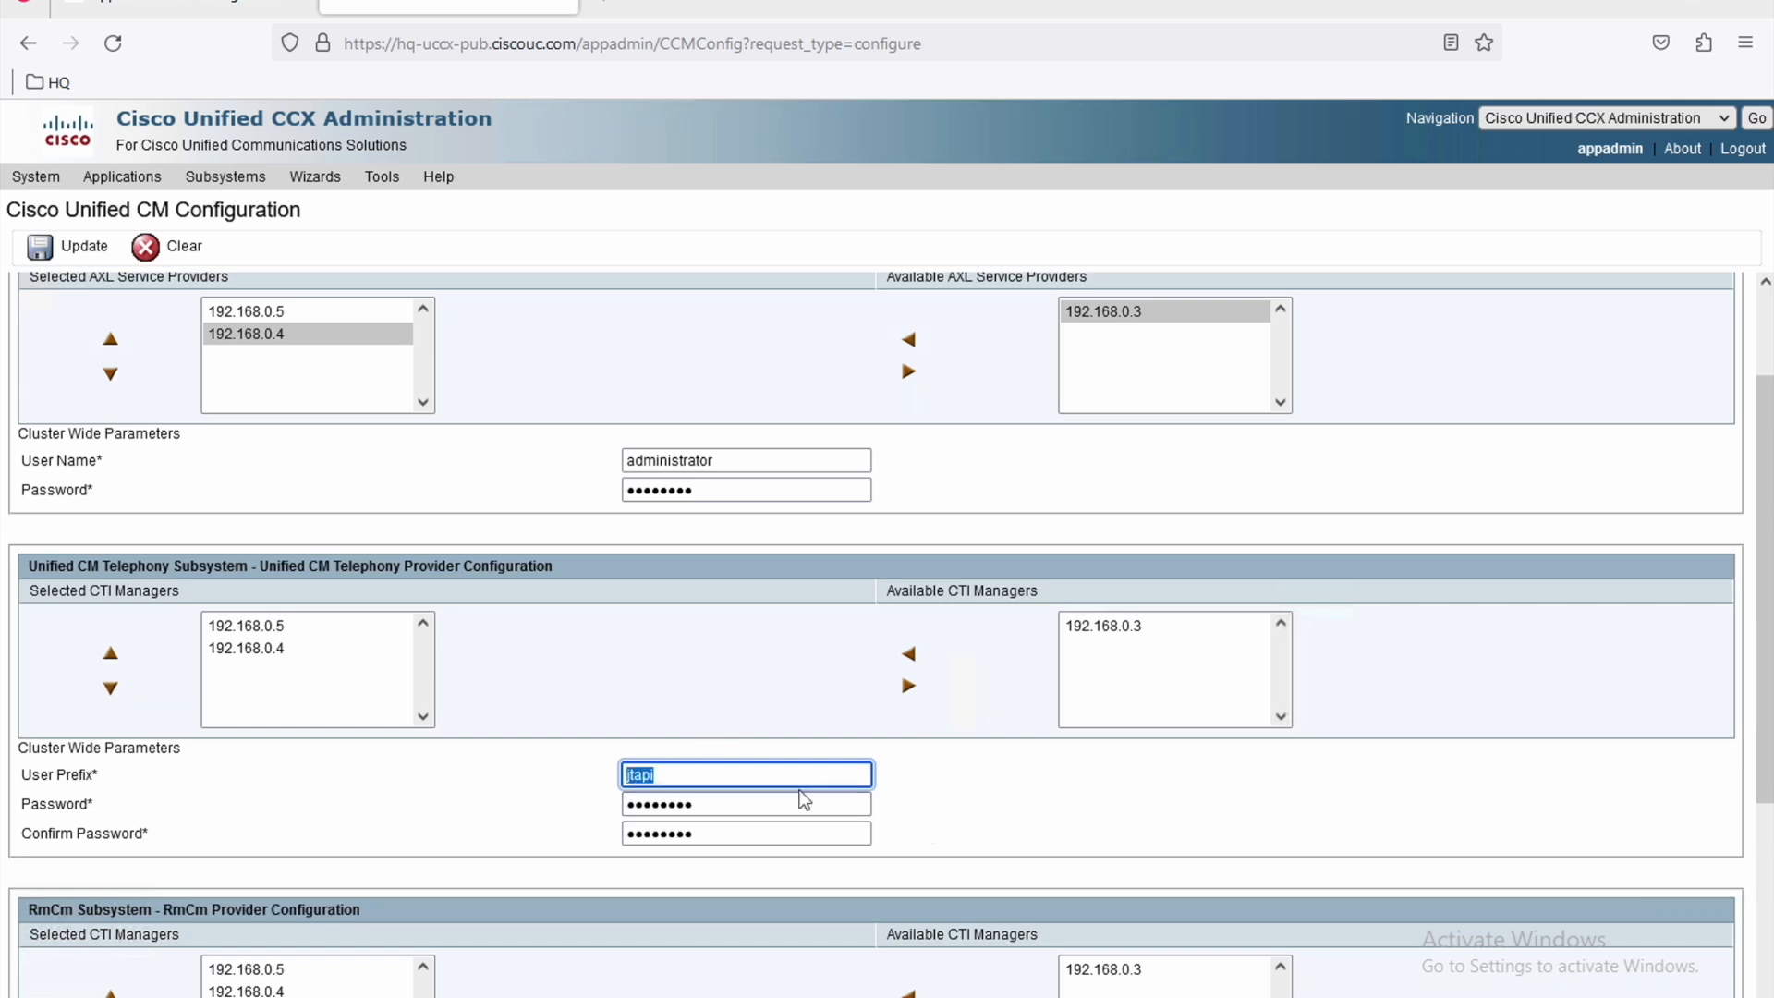
click(798, 790)
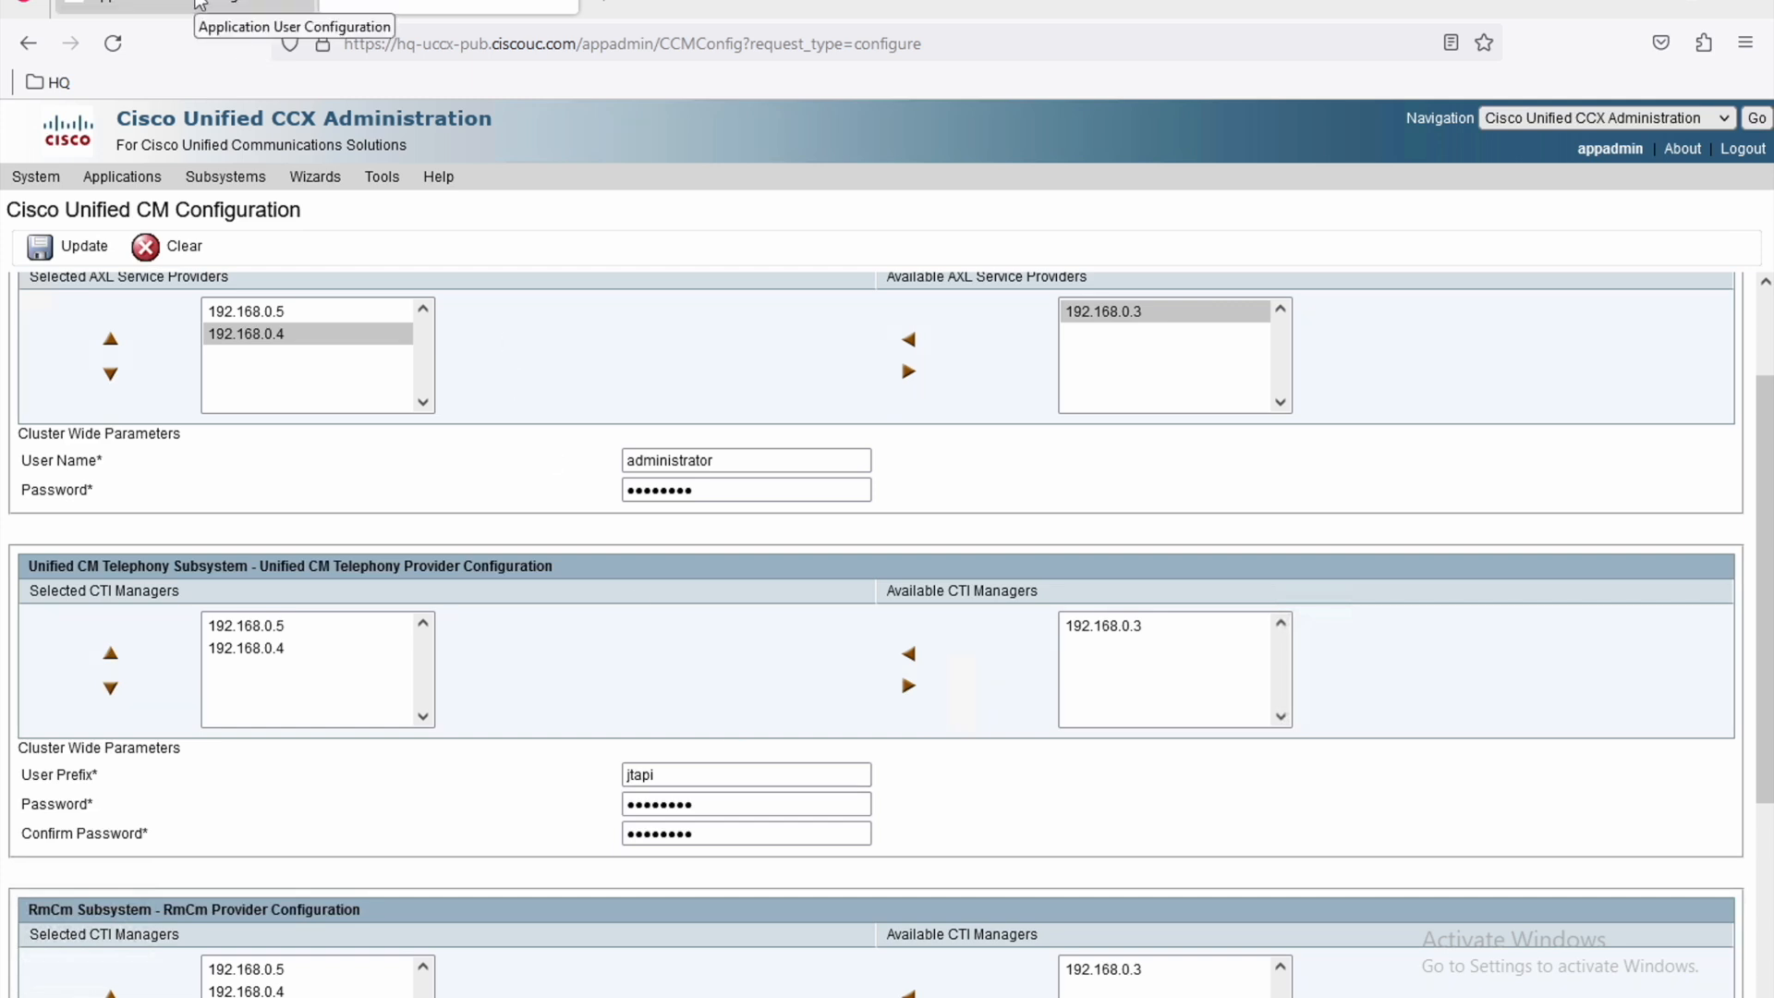
Switch to Cisco Unified CM Administration and list all existing application users.
click(197, 5)
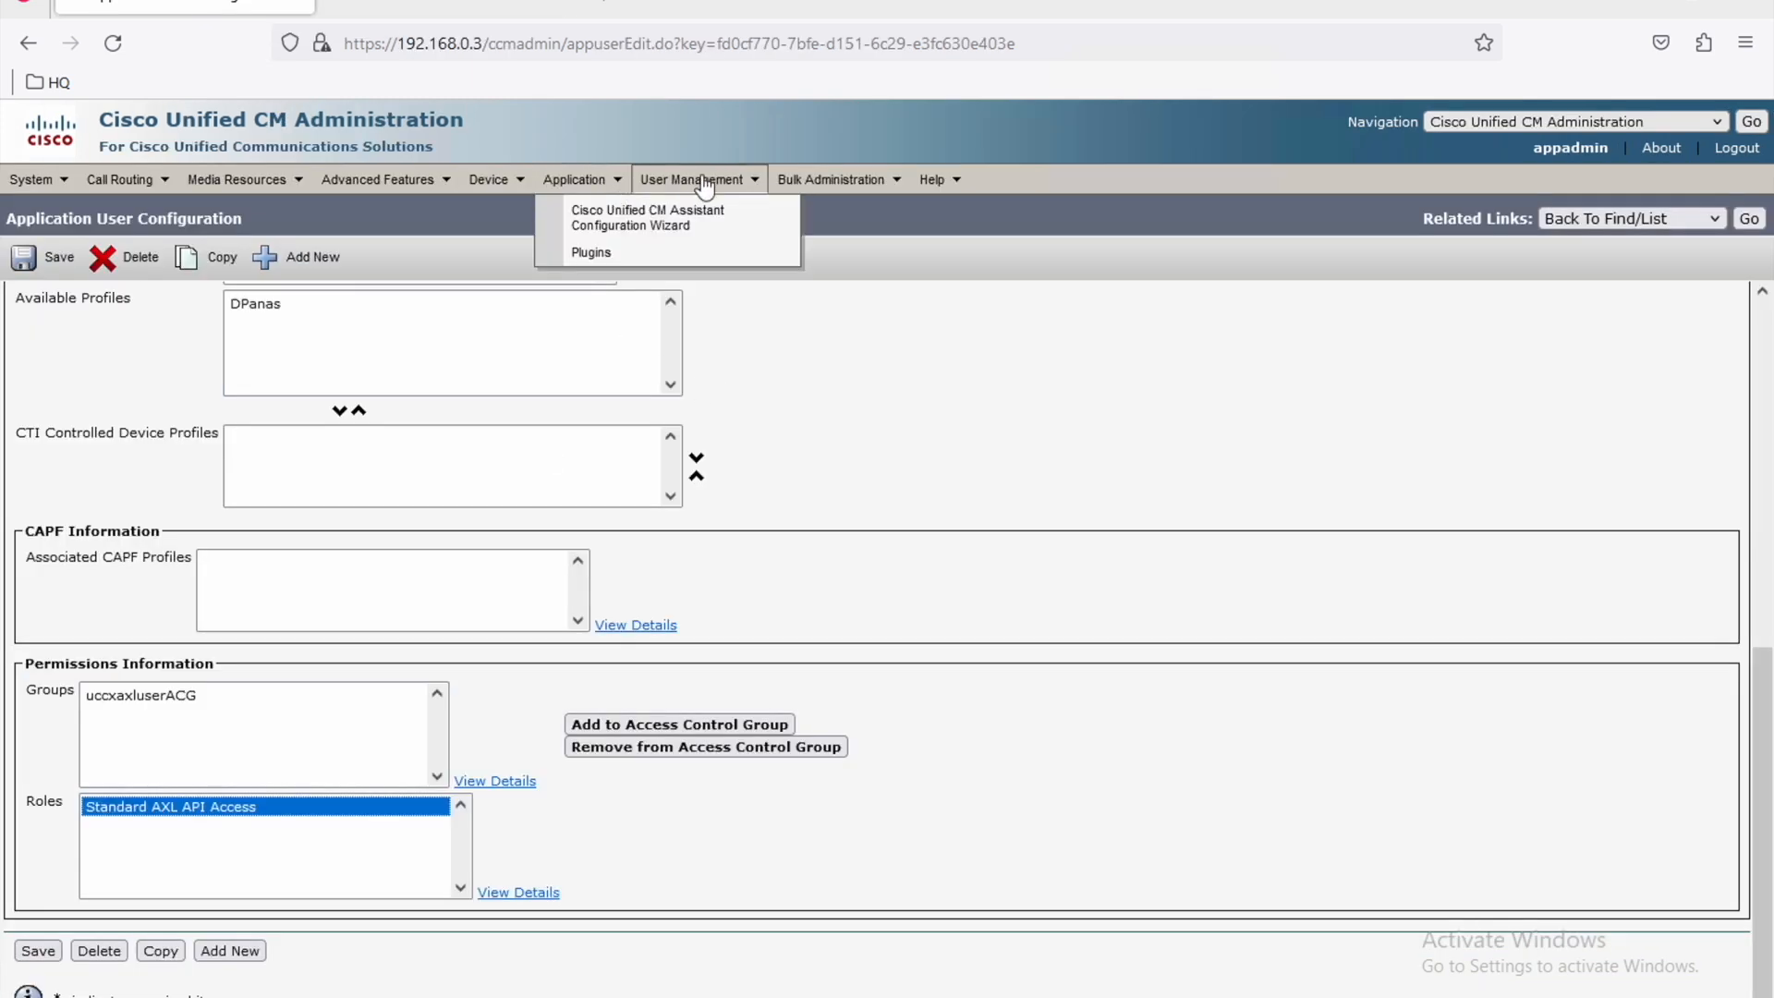
mouse_move(702, 179)
click(738, 215)
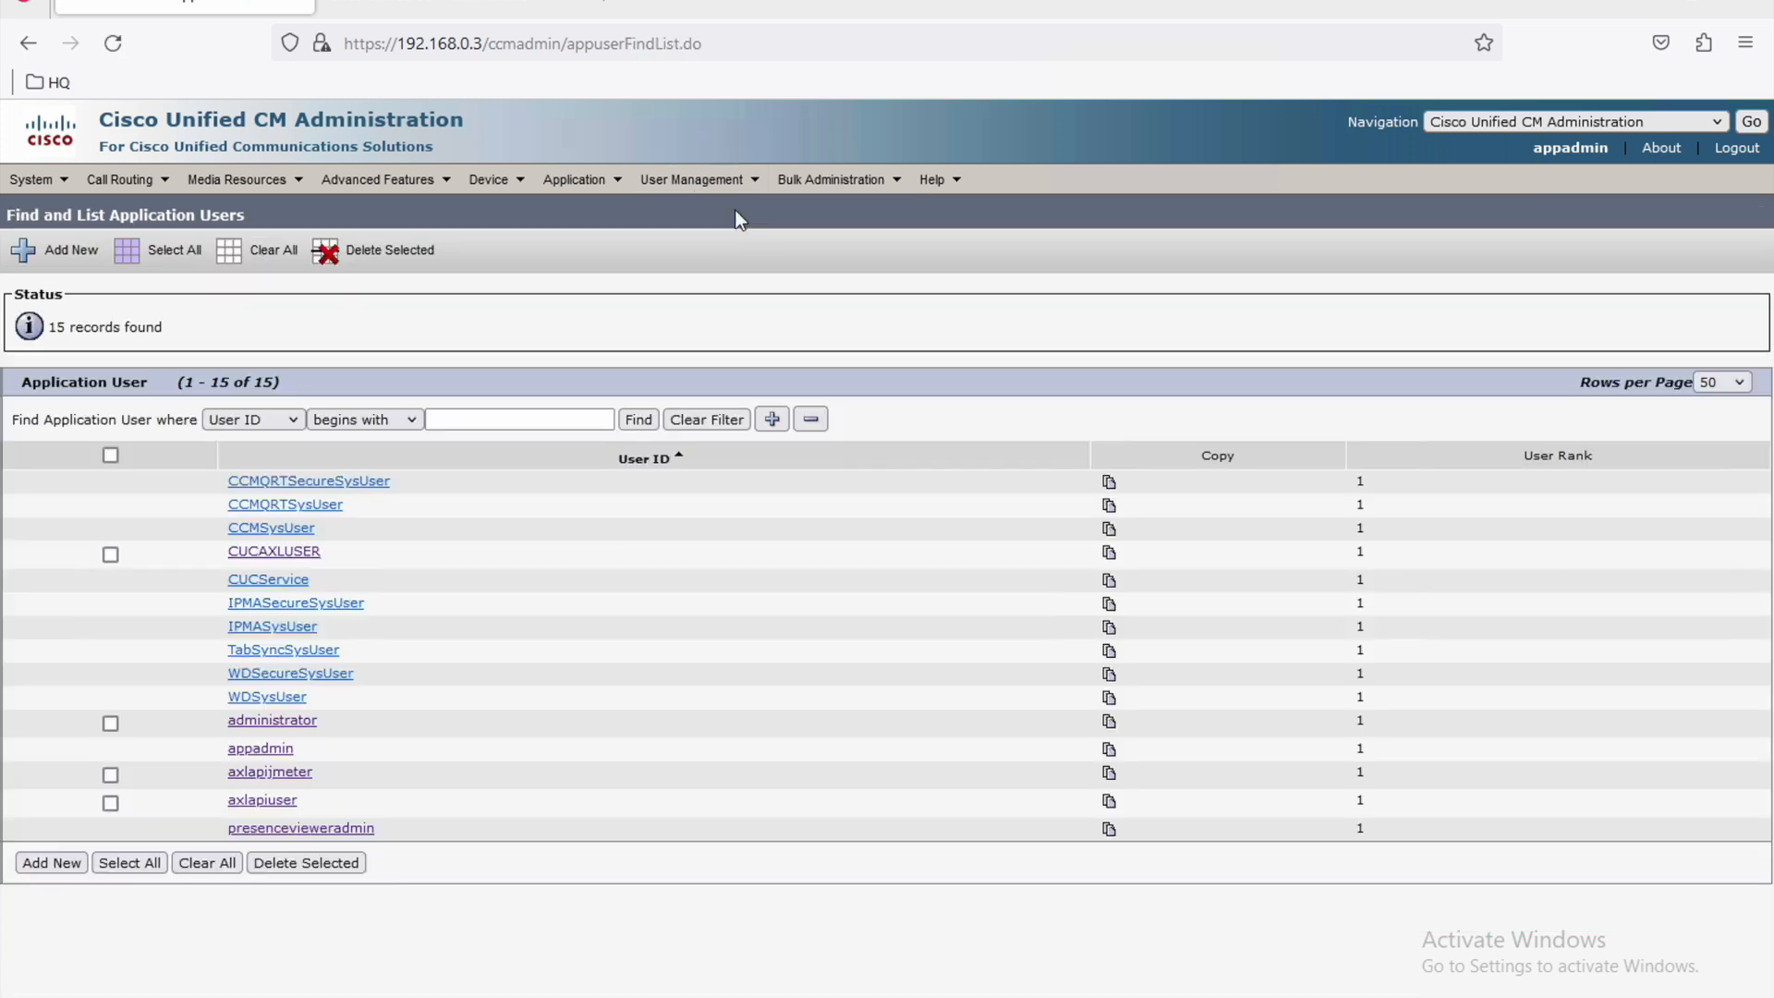
click(641, 422)
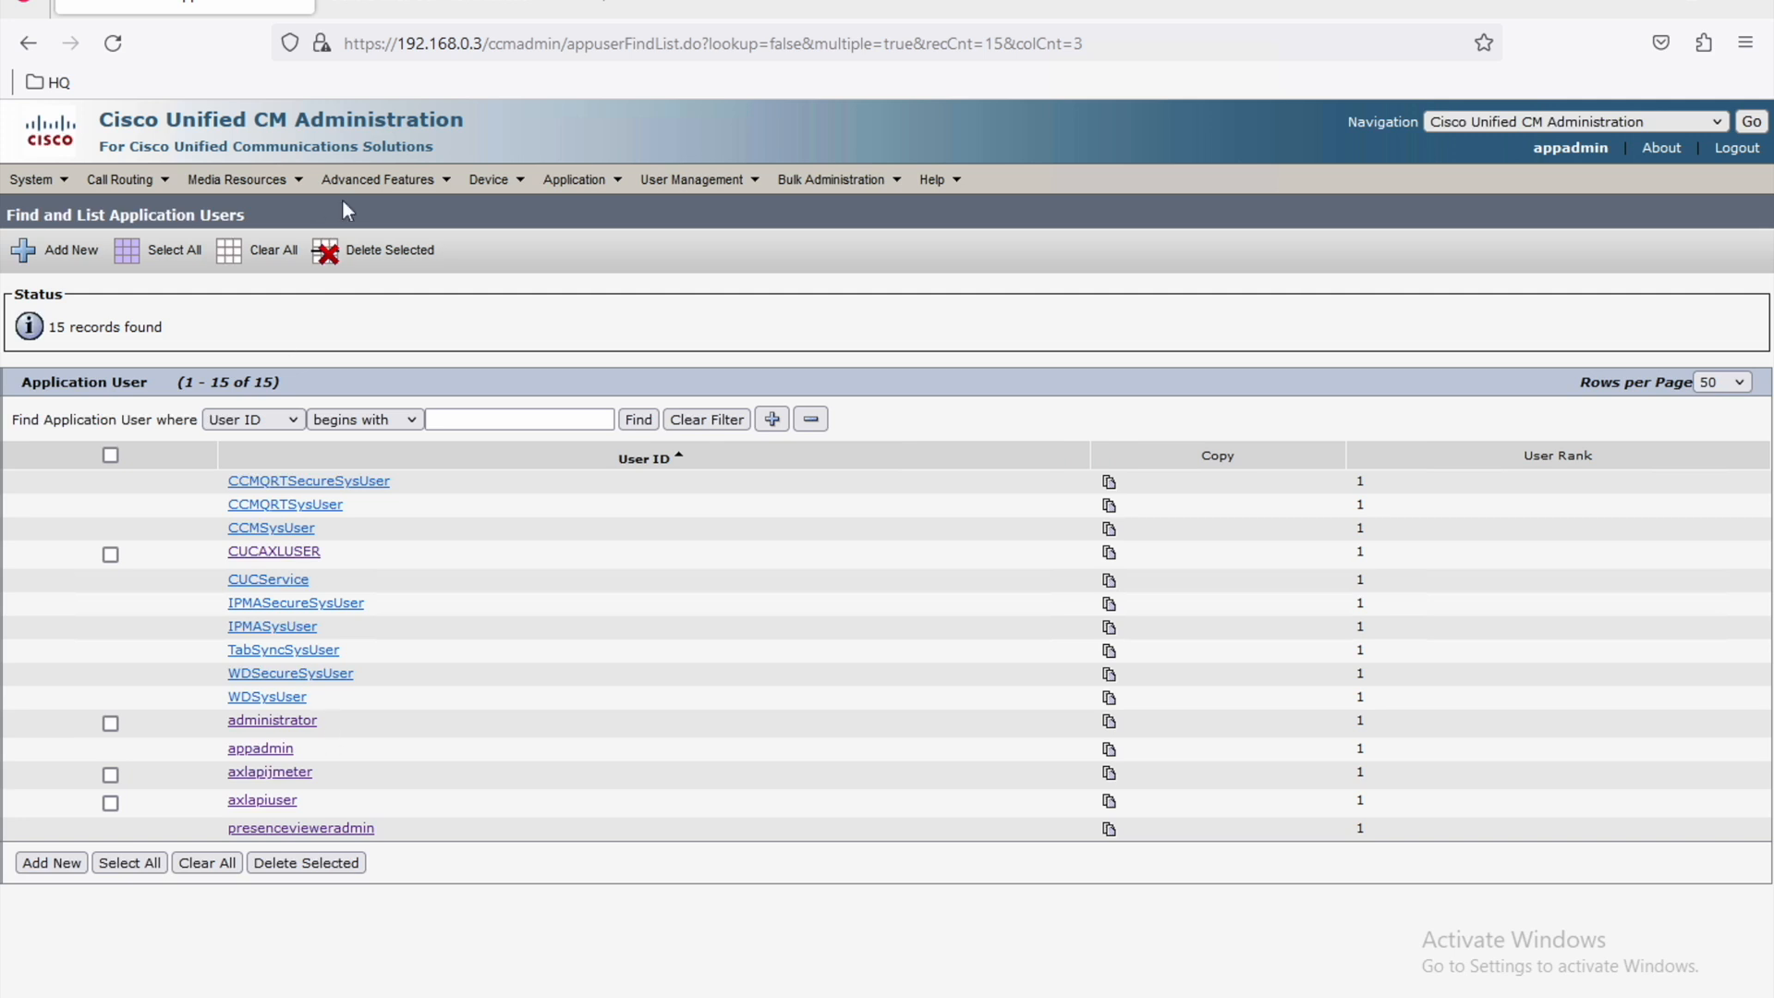
Return to Cisco Unified CCX Administration and review the Unified CM Telephony provider's user prefix and password fields.
click(443, 9)
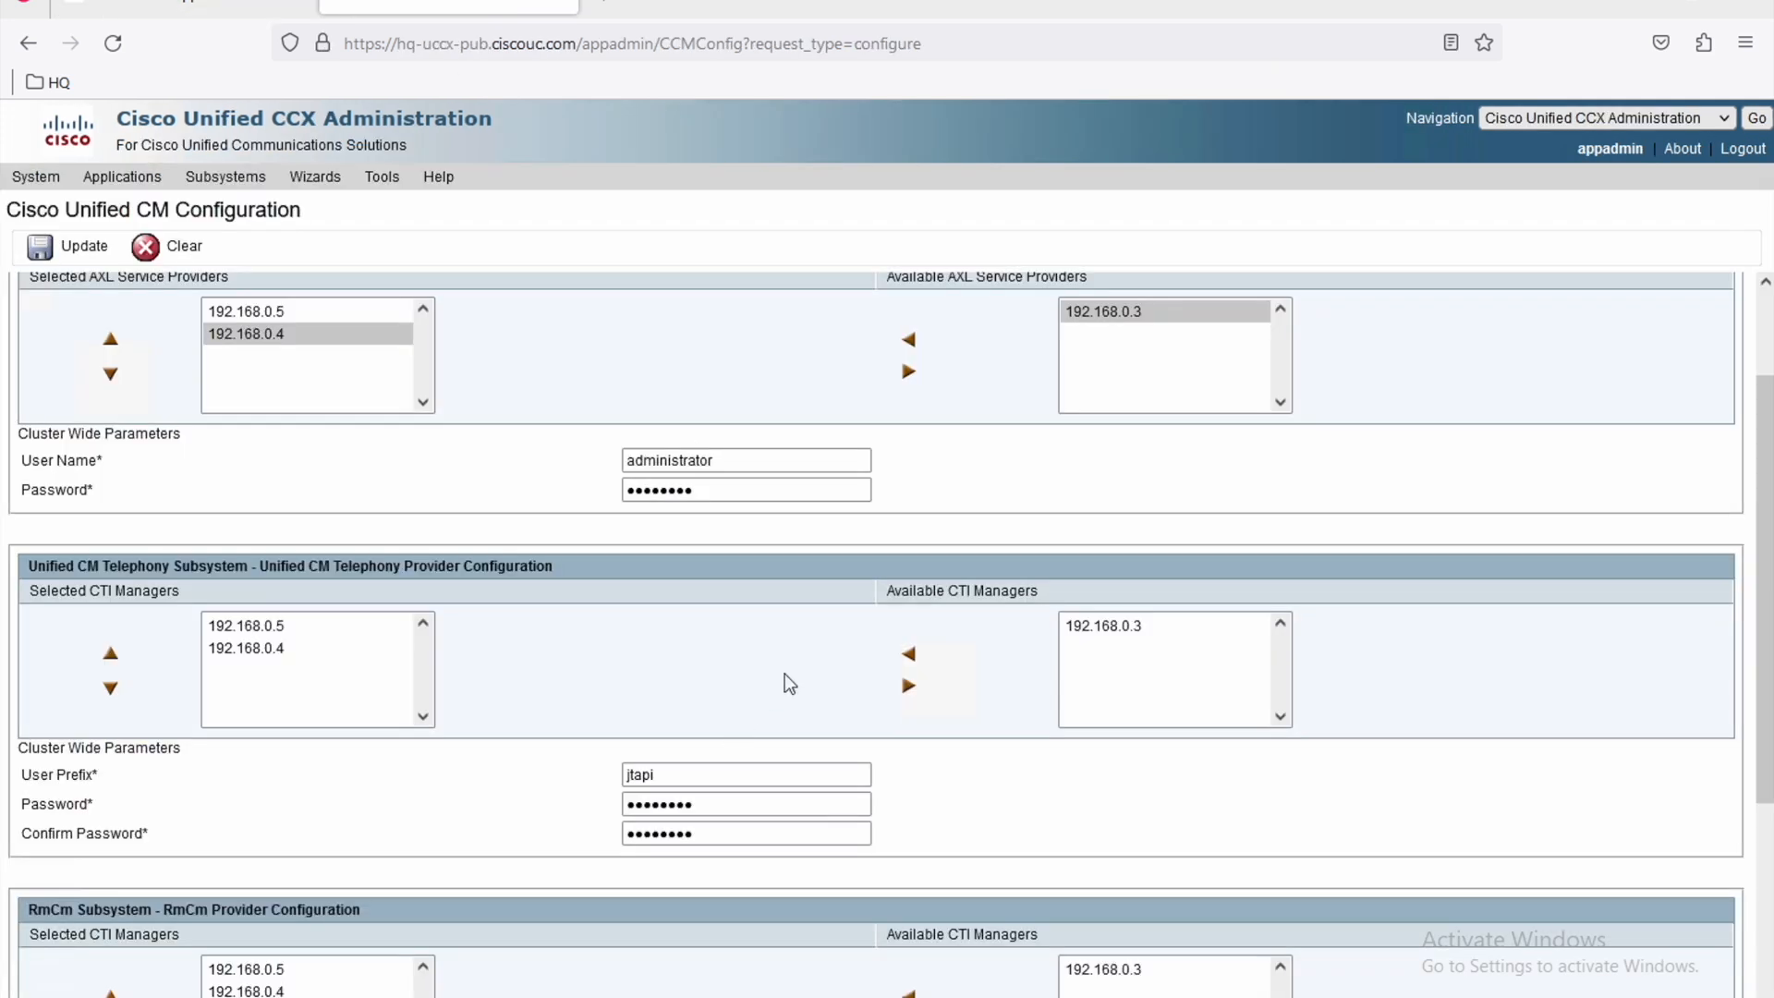
scroll(787, 679, down, 1)
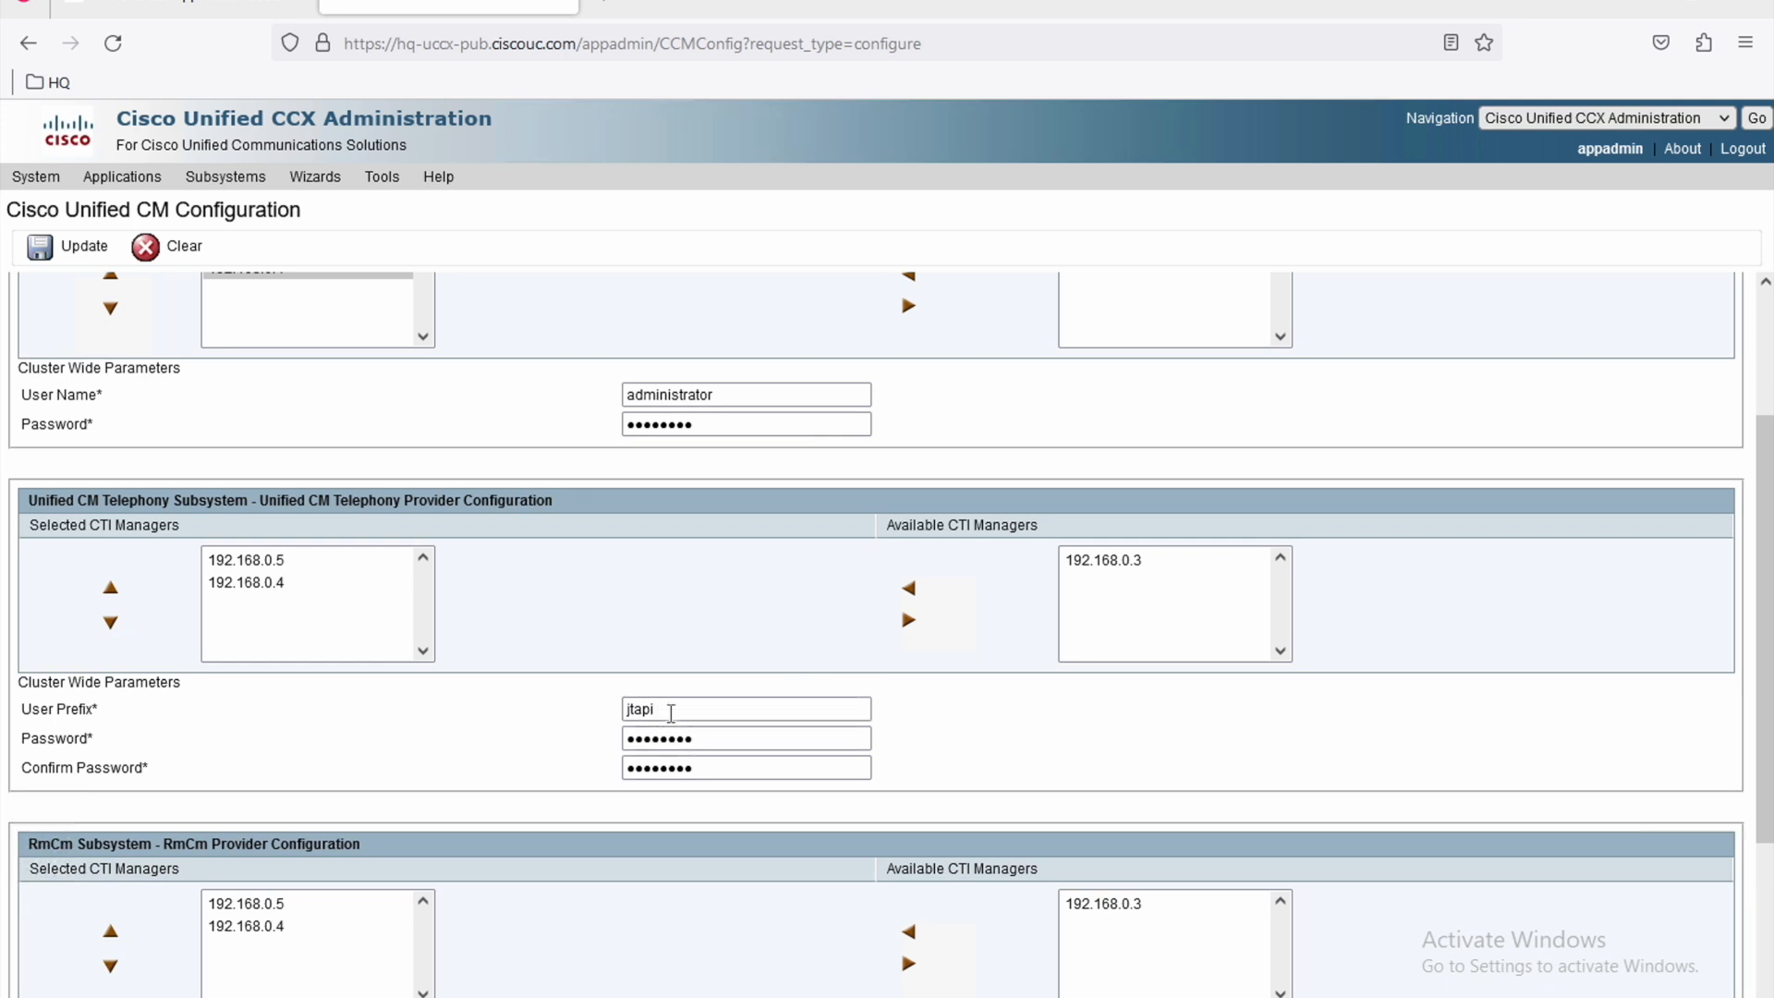
click(704, 736)
double_click(97, 767)
click(172, 769)
drag(143, 767, 8, 746)
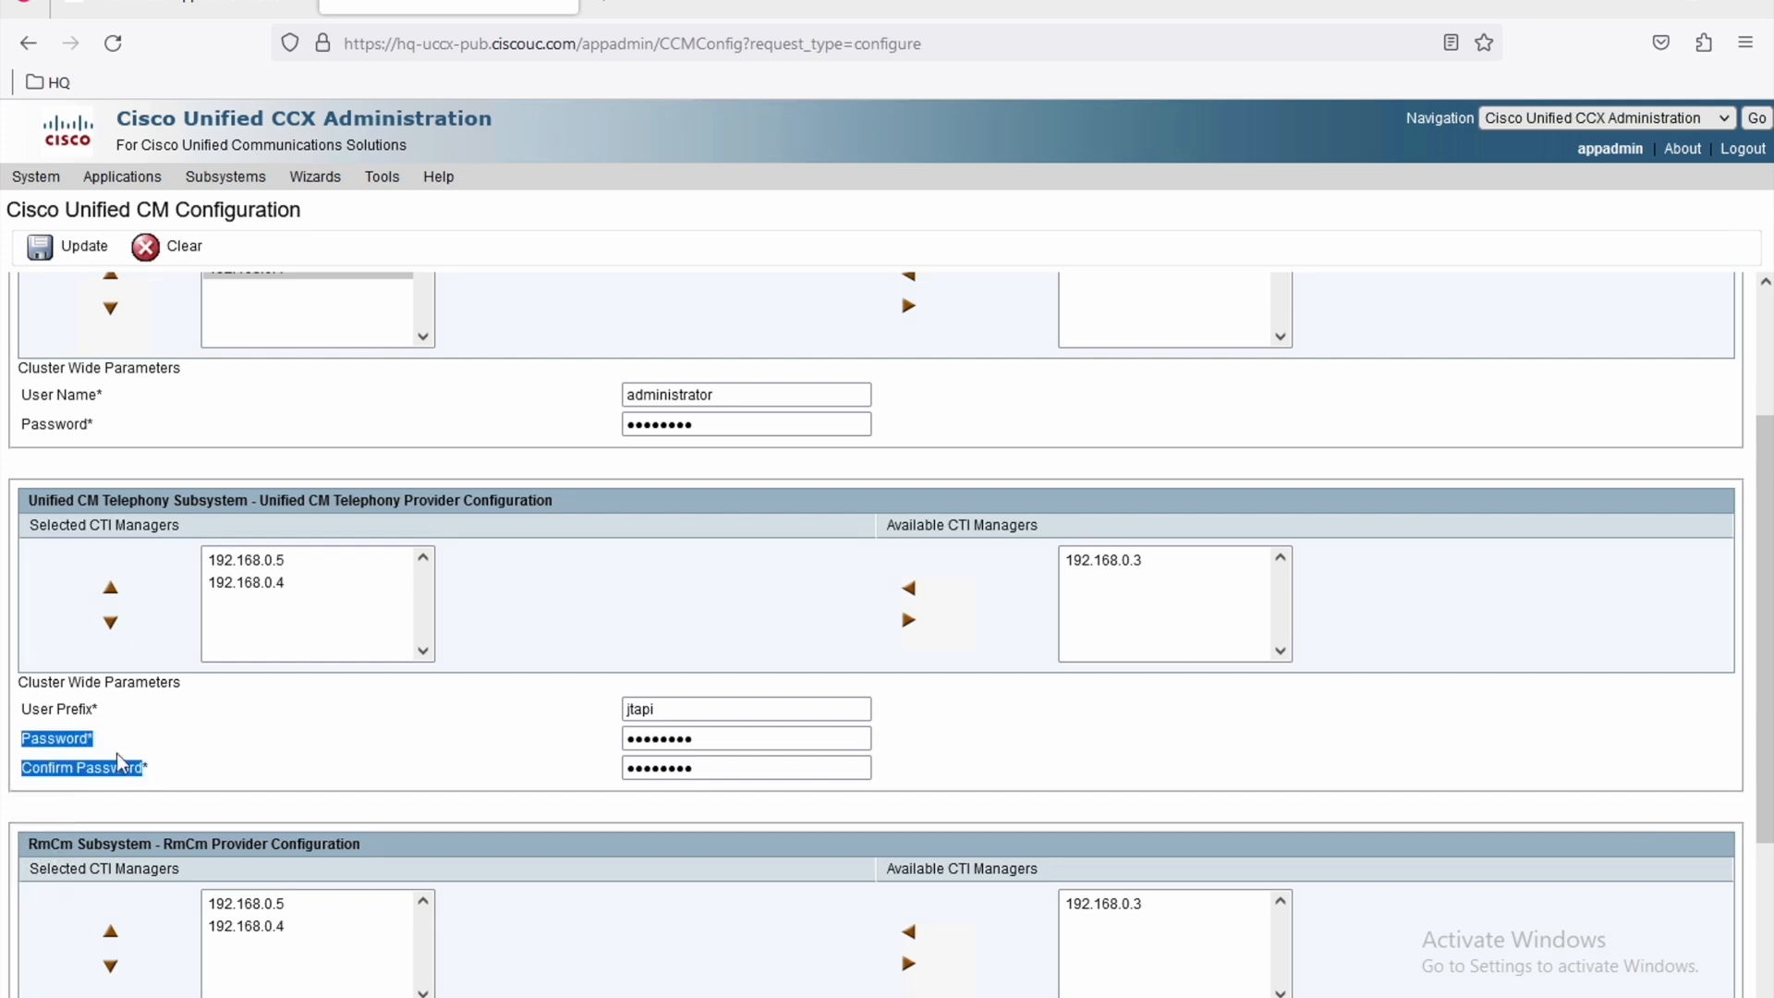
click(136, 712)
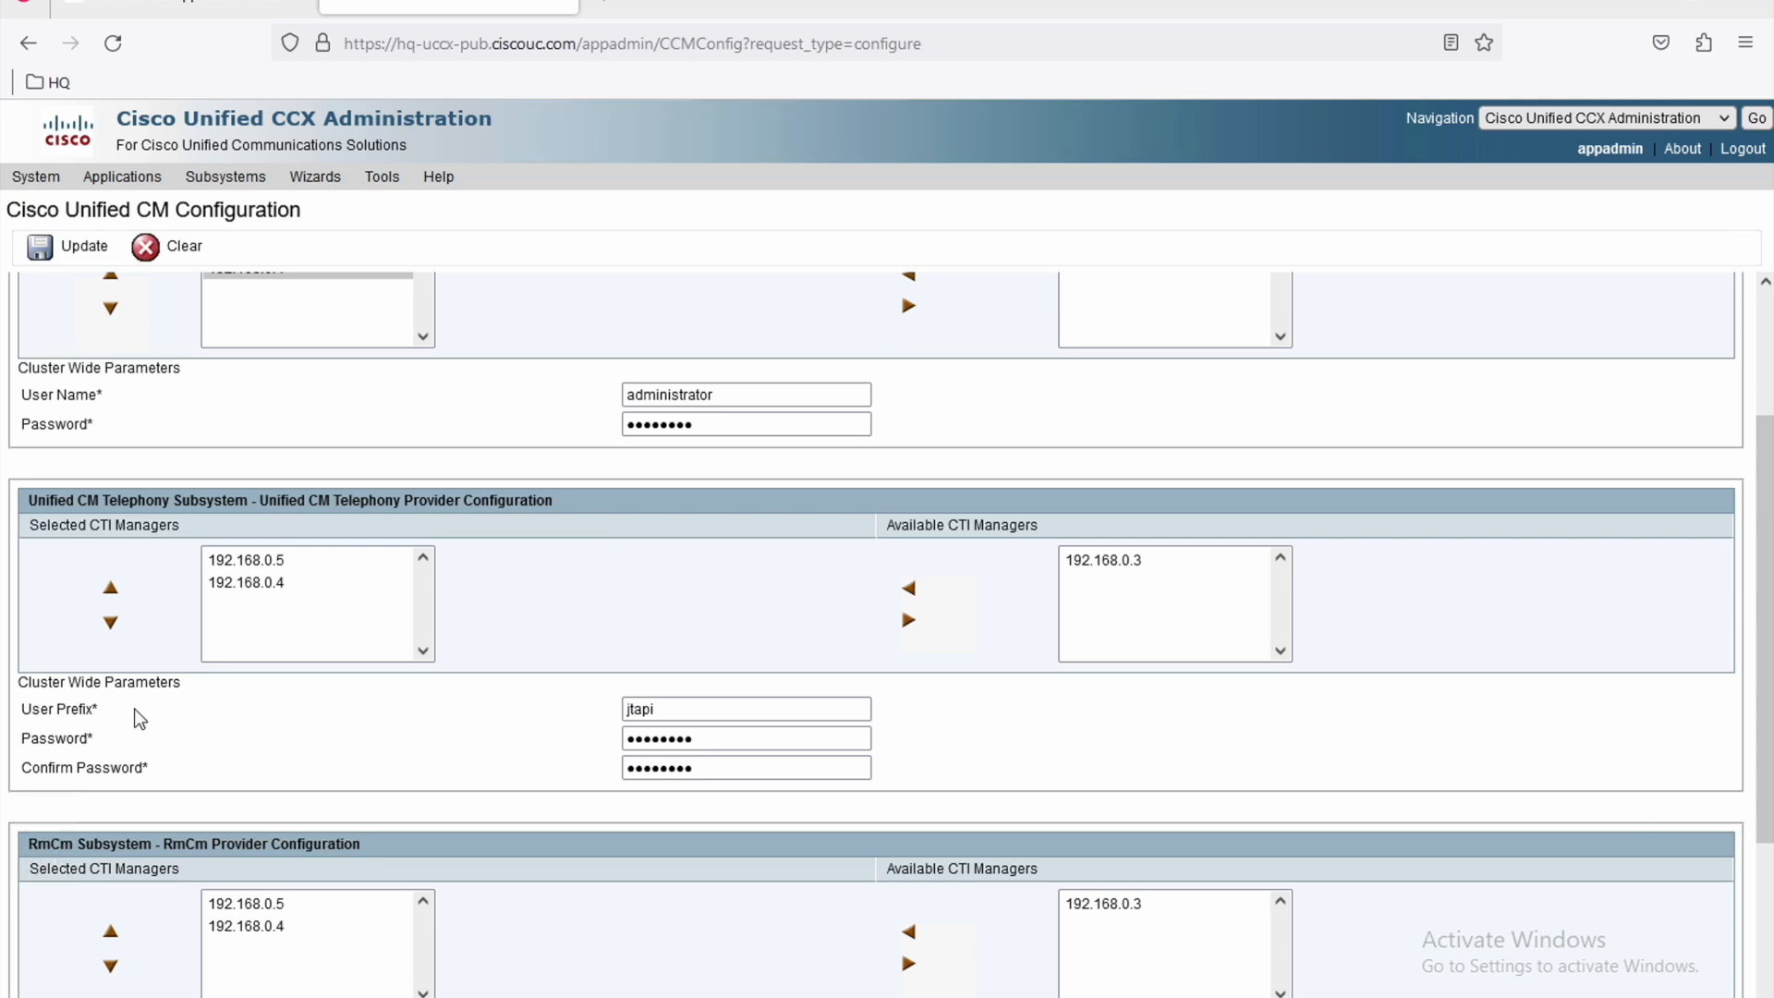
Check the RmCm provider's user ID and password fields, and submit the update of the Cisco Unified CM configuration.
scroll(342, 718, down, 3)
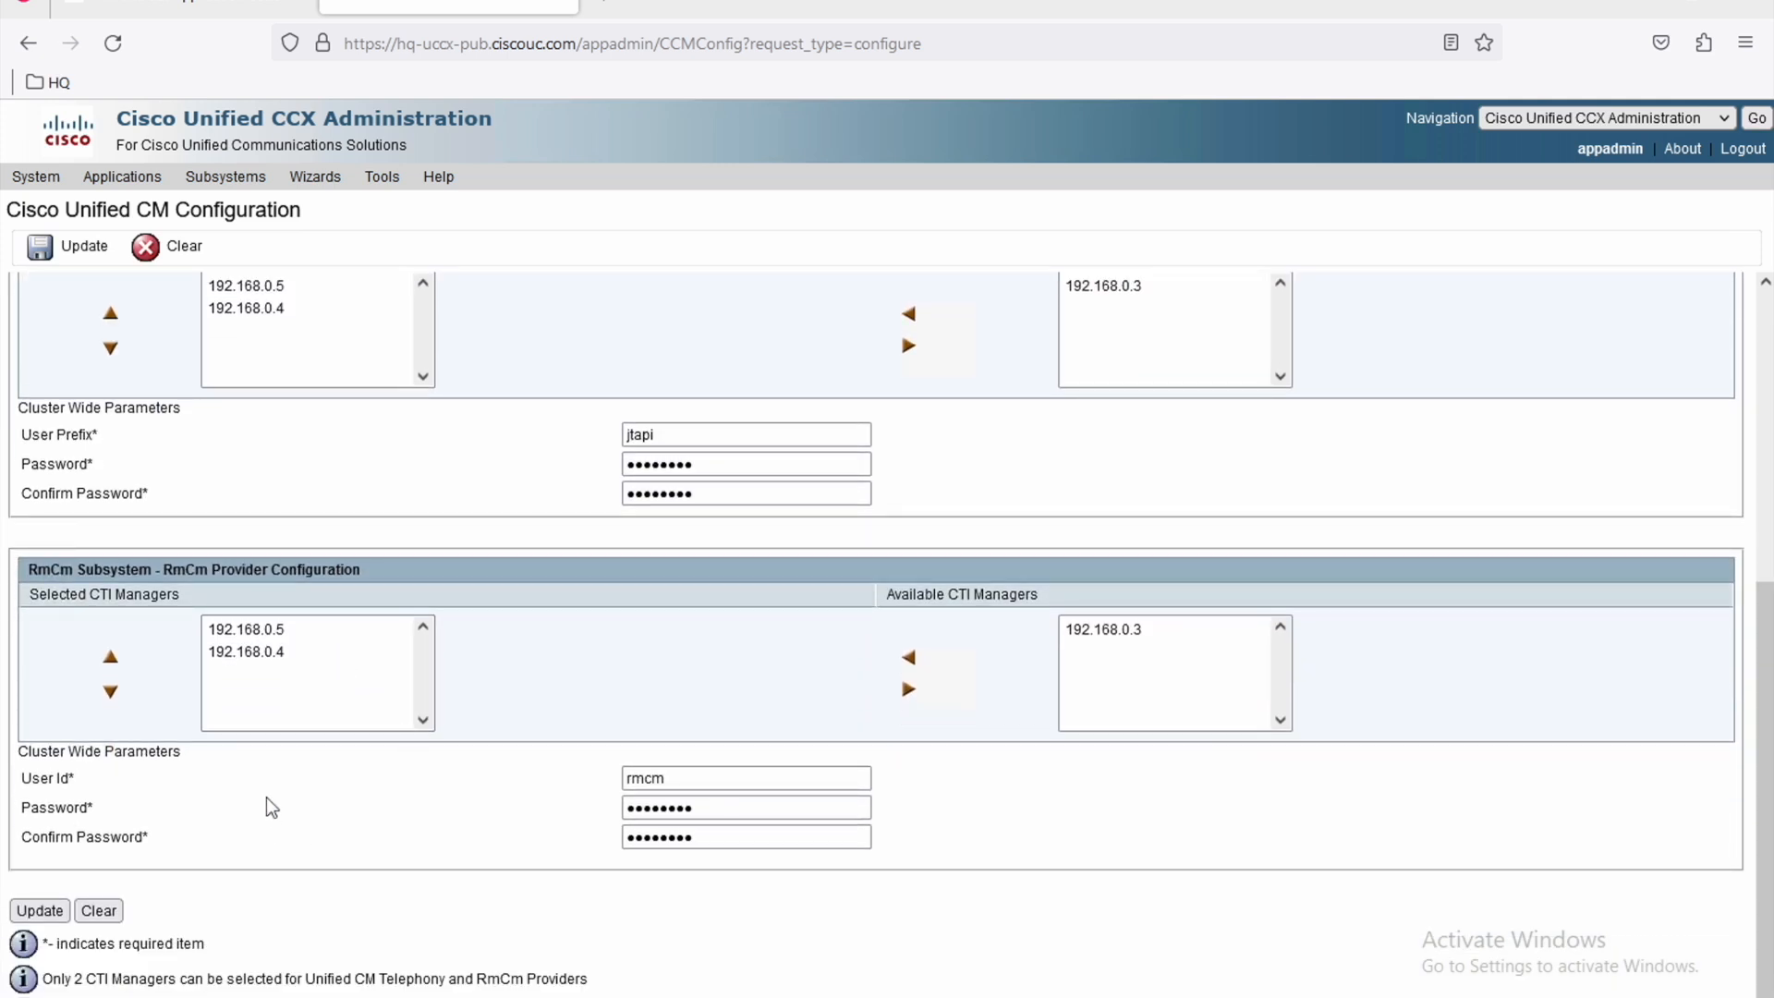
double_click(672, 779)
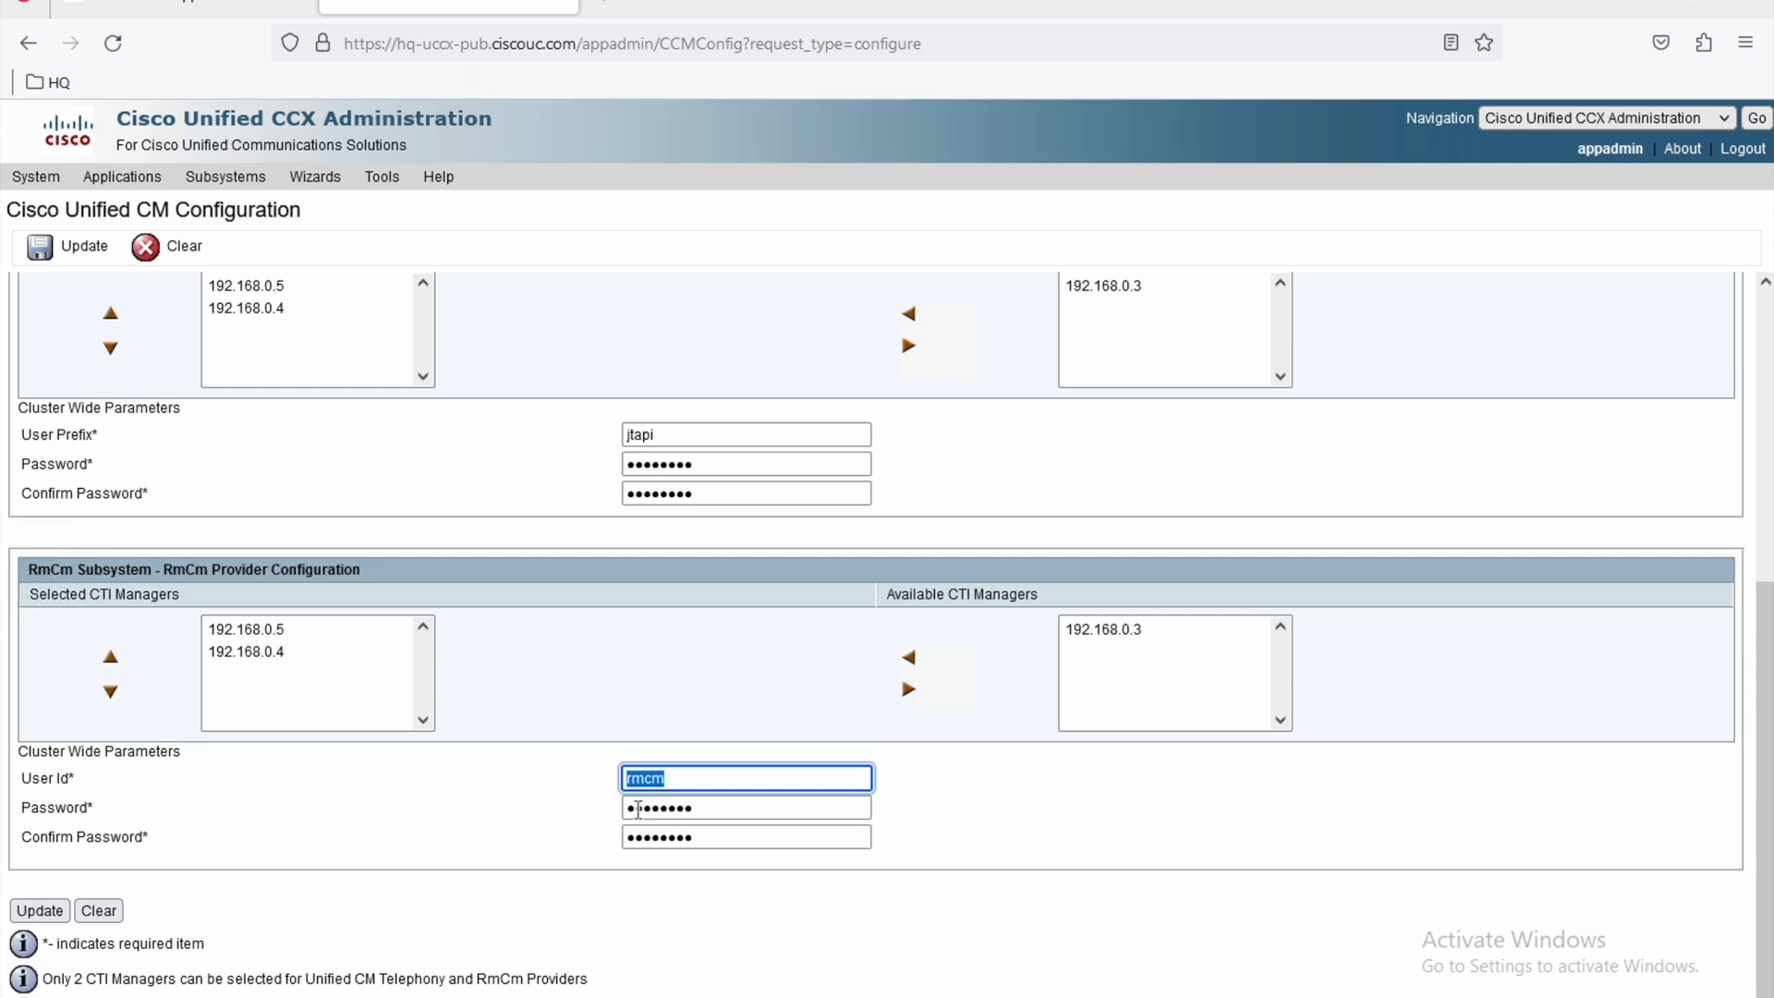
click(75, 808)
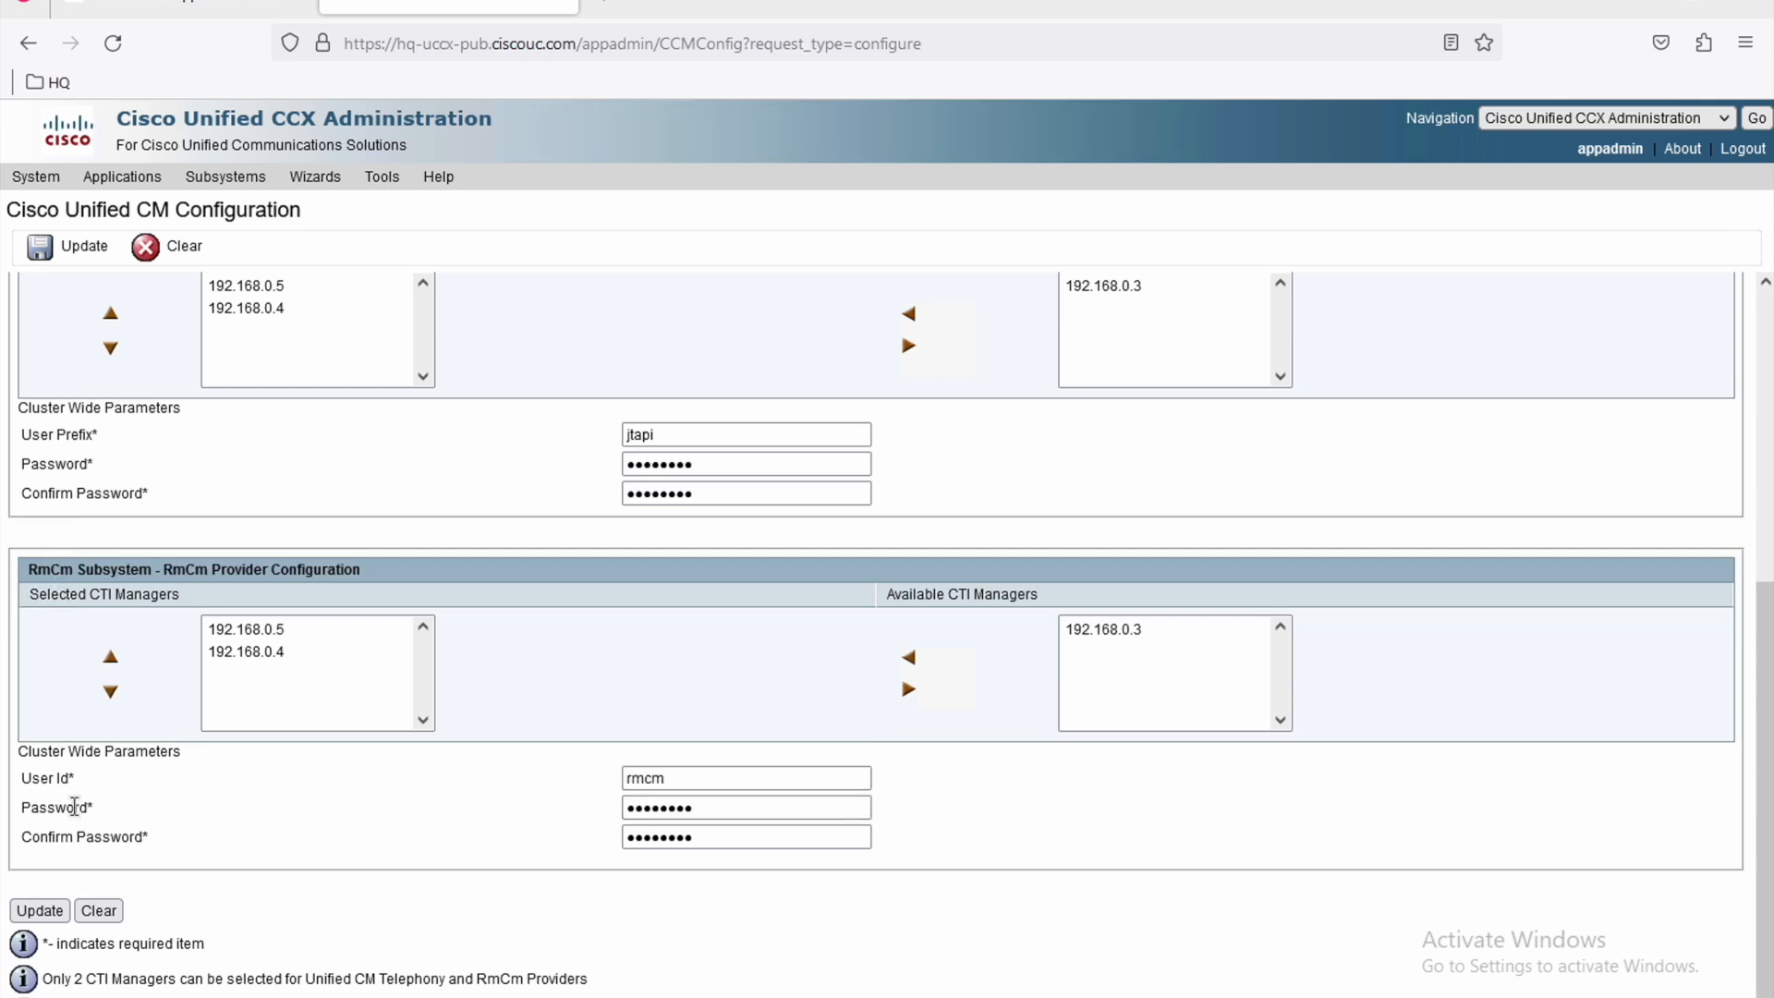
double_click(109, 837)
click(421, 821)
click(56, 911)
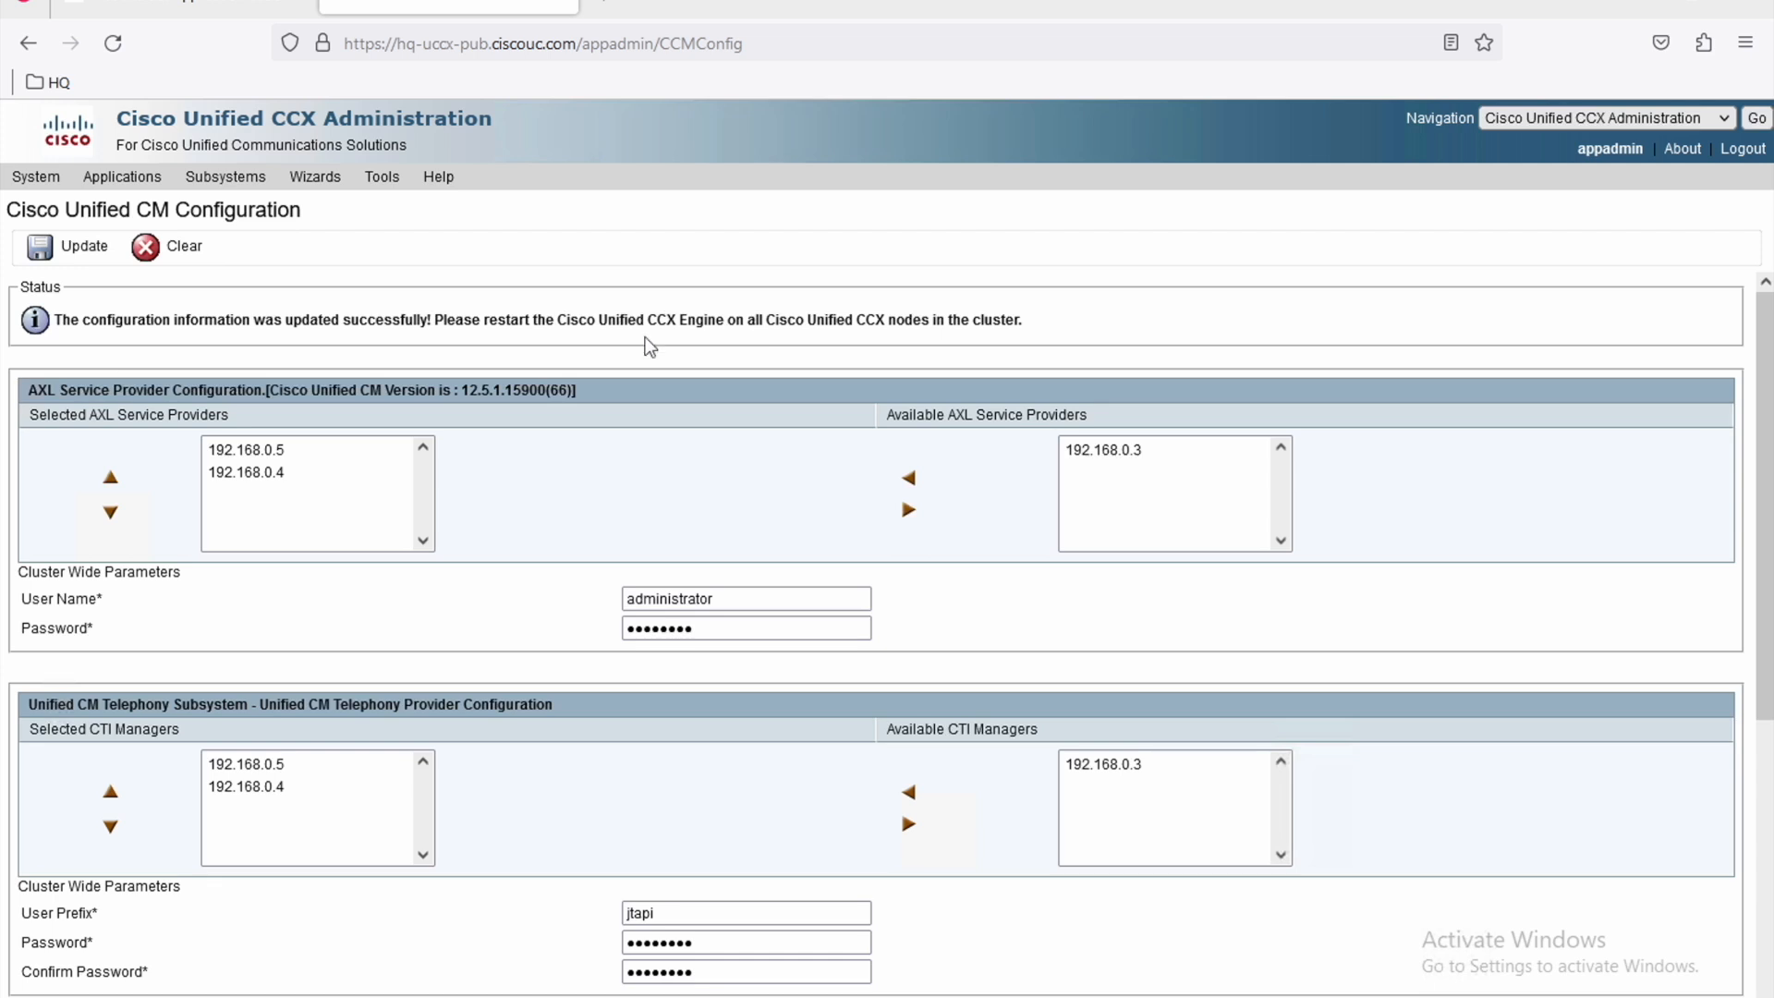
click(72, 259)
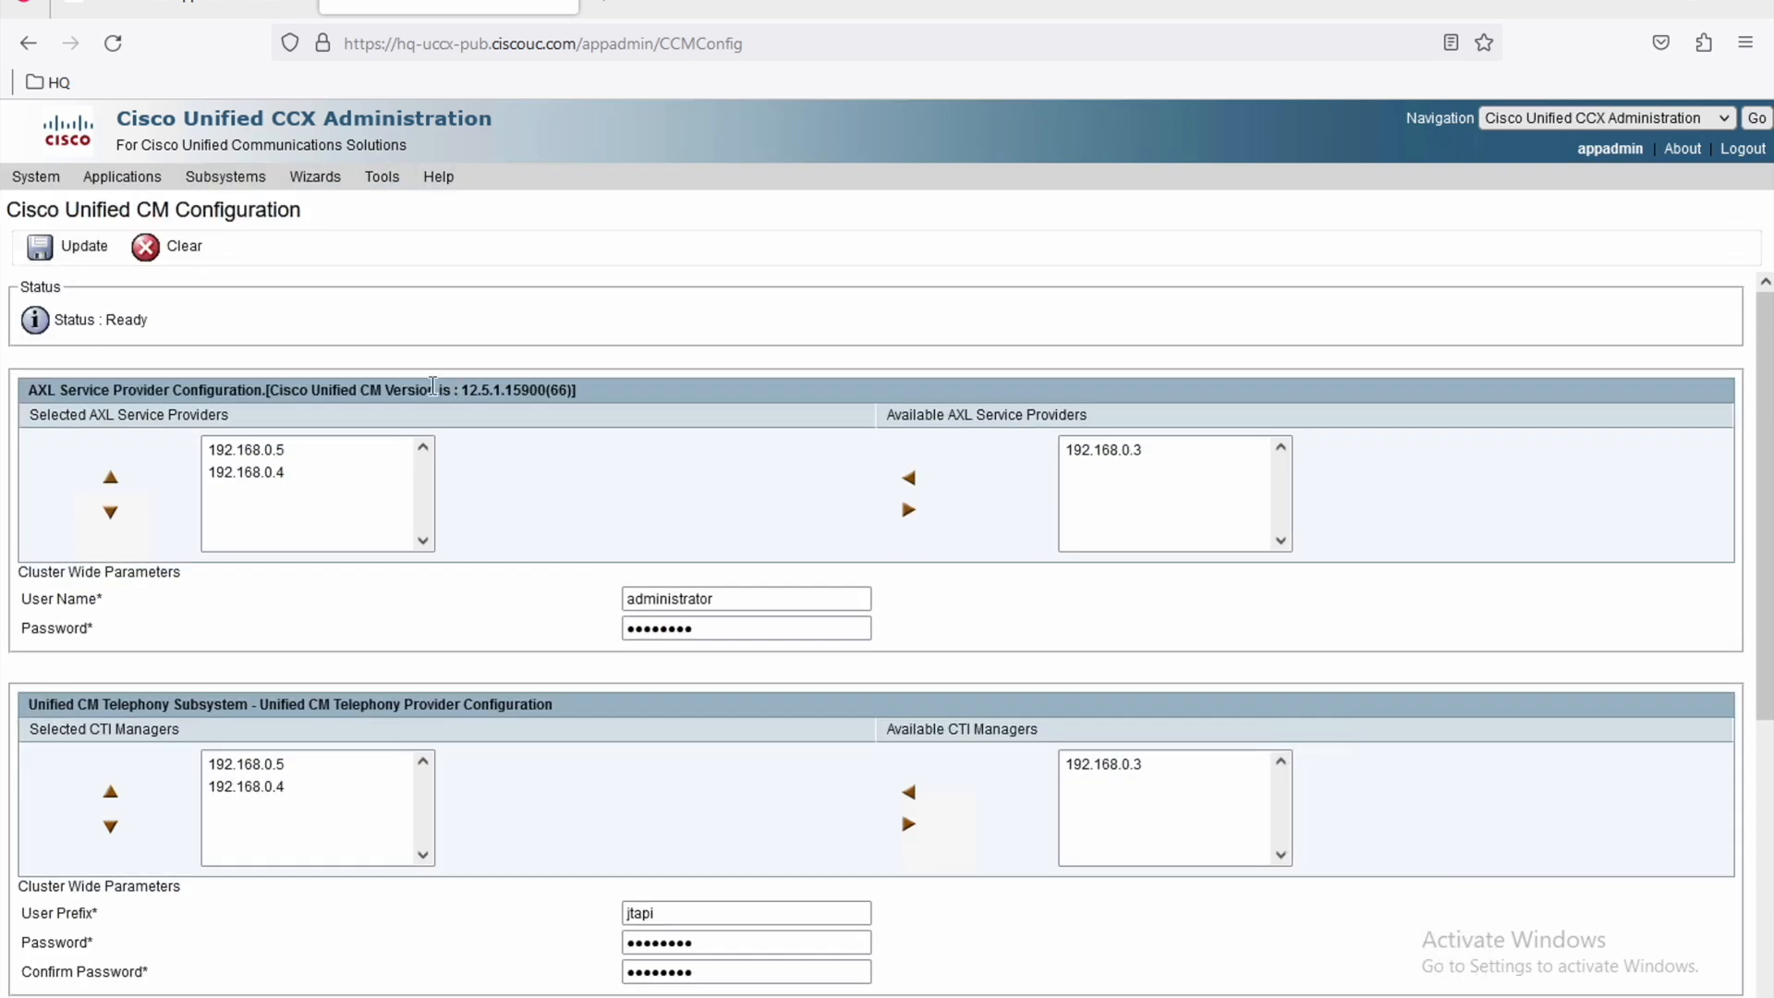
Switch to Cisco Unified CM Administration and search the application users again to refresh the list.
click(182, 3)
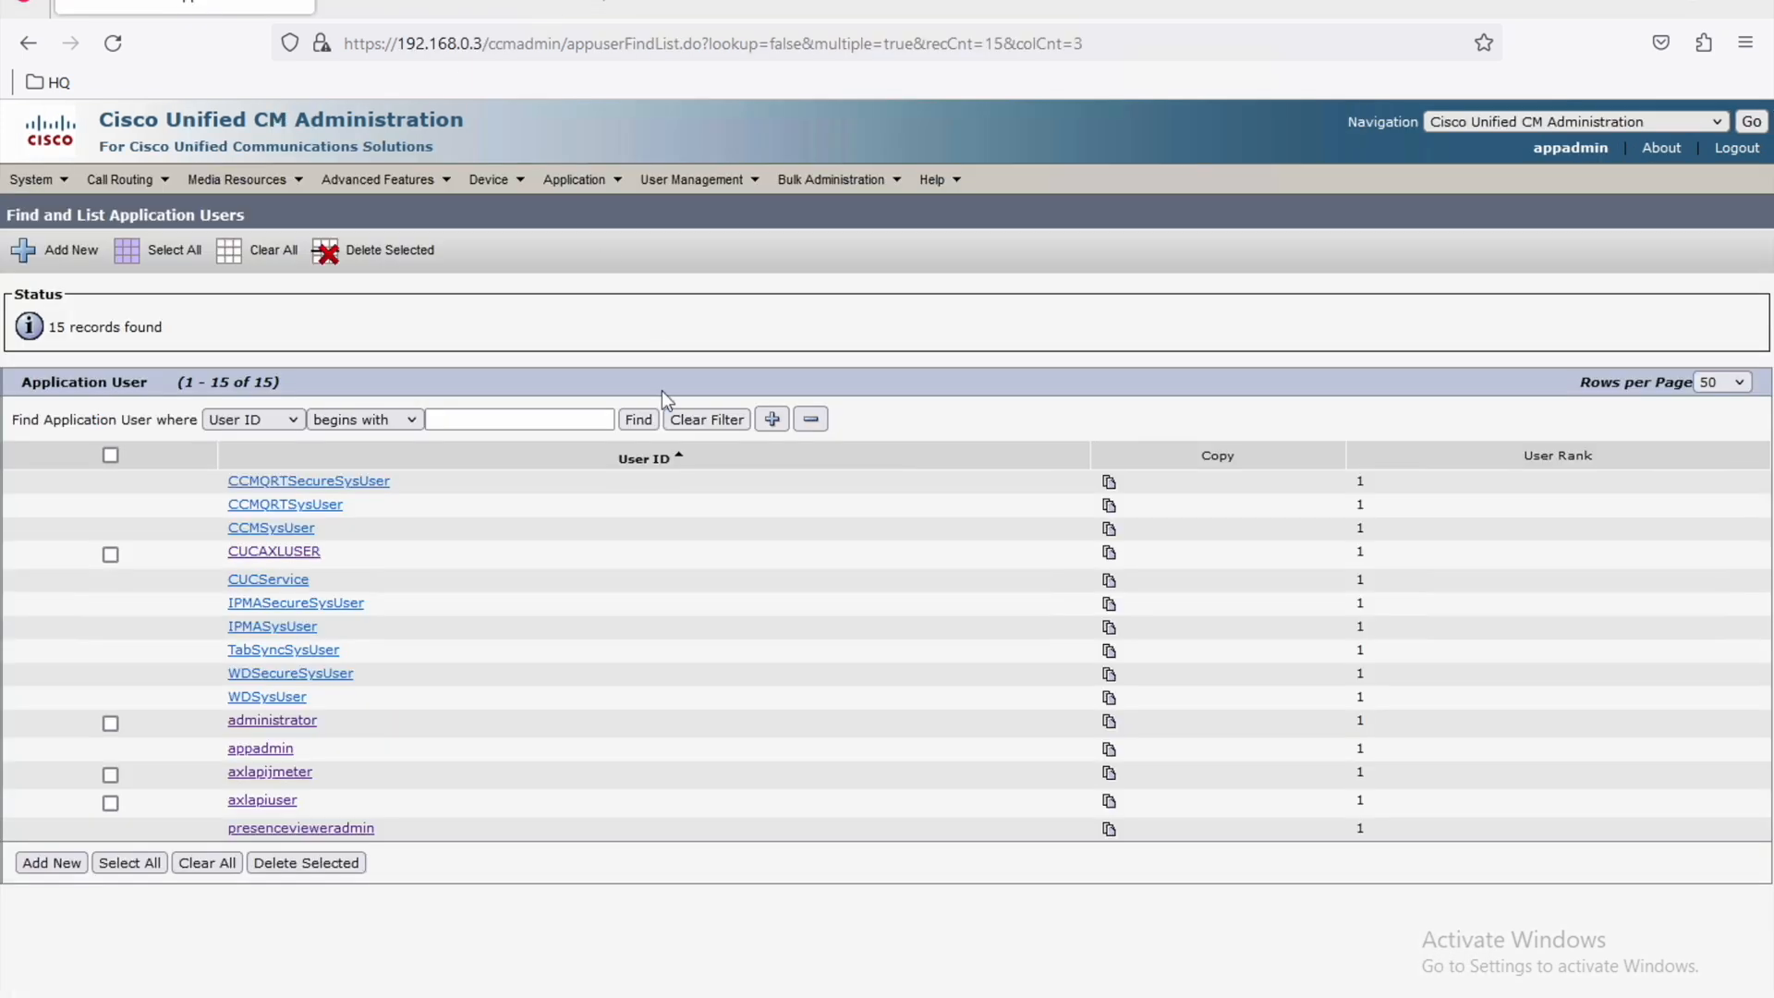
click(638, 420)
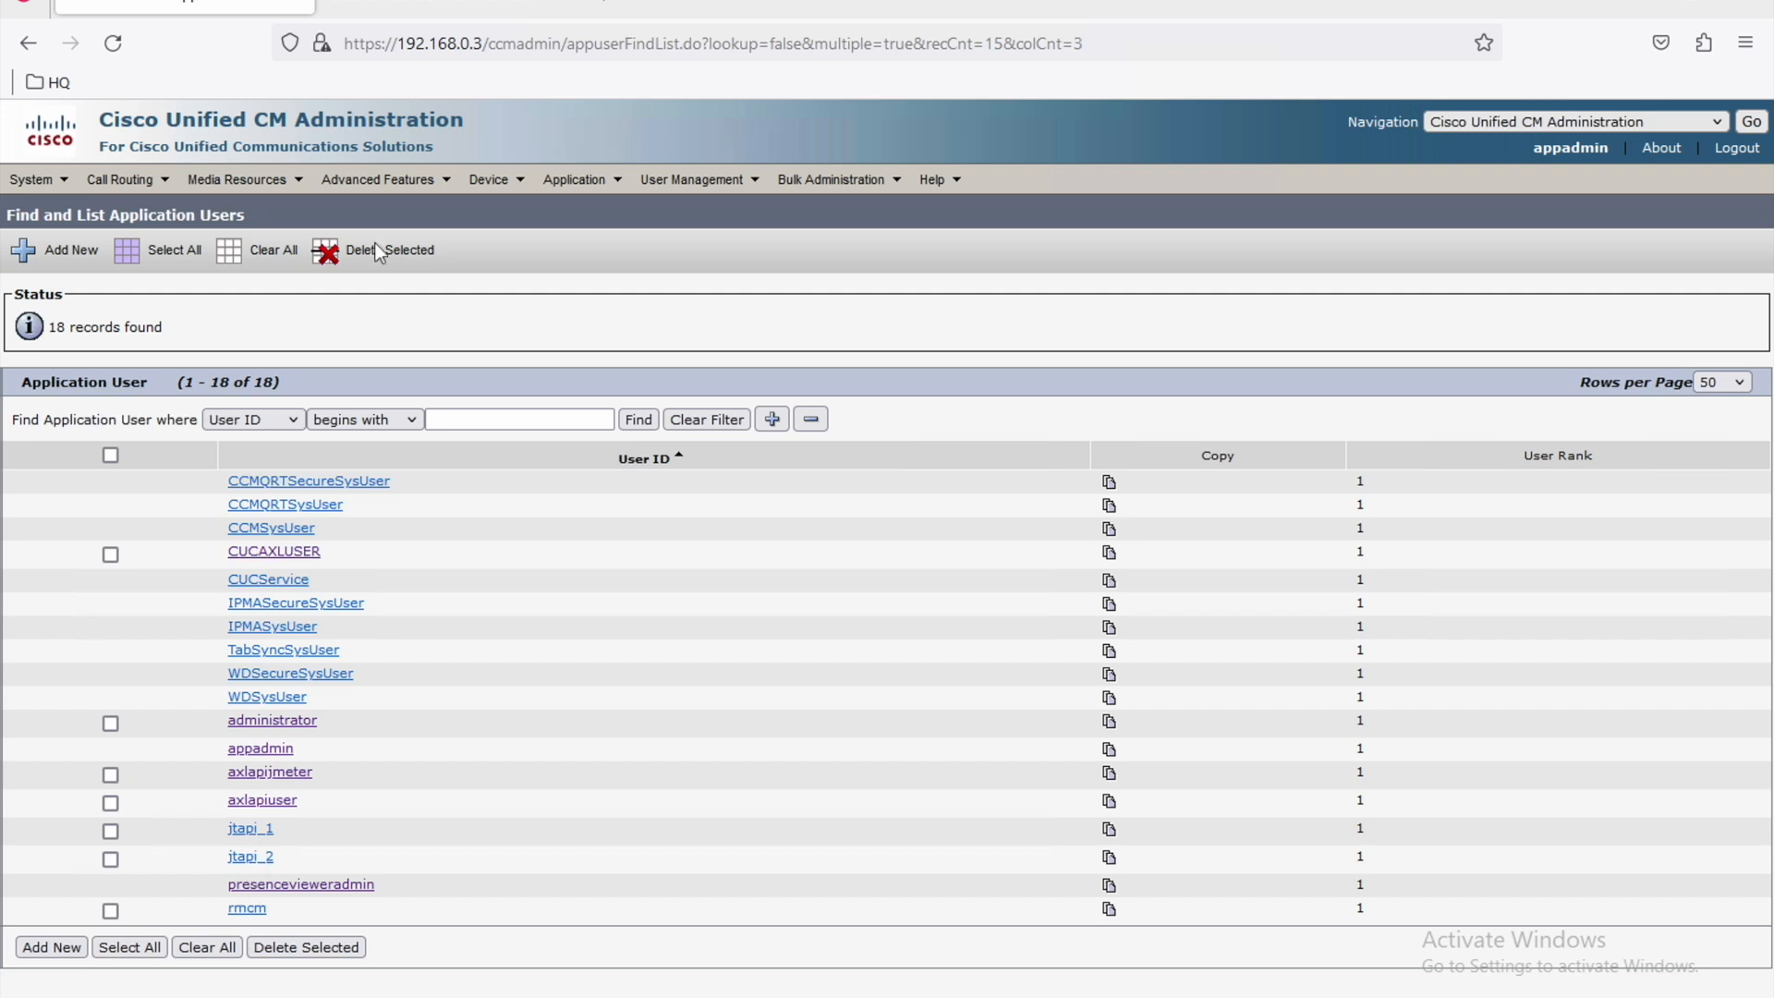
Switch back to Cisco Unified CCX Administration and open the server list to examine the cluster nodes.
click(440, 8)
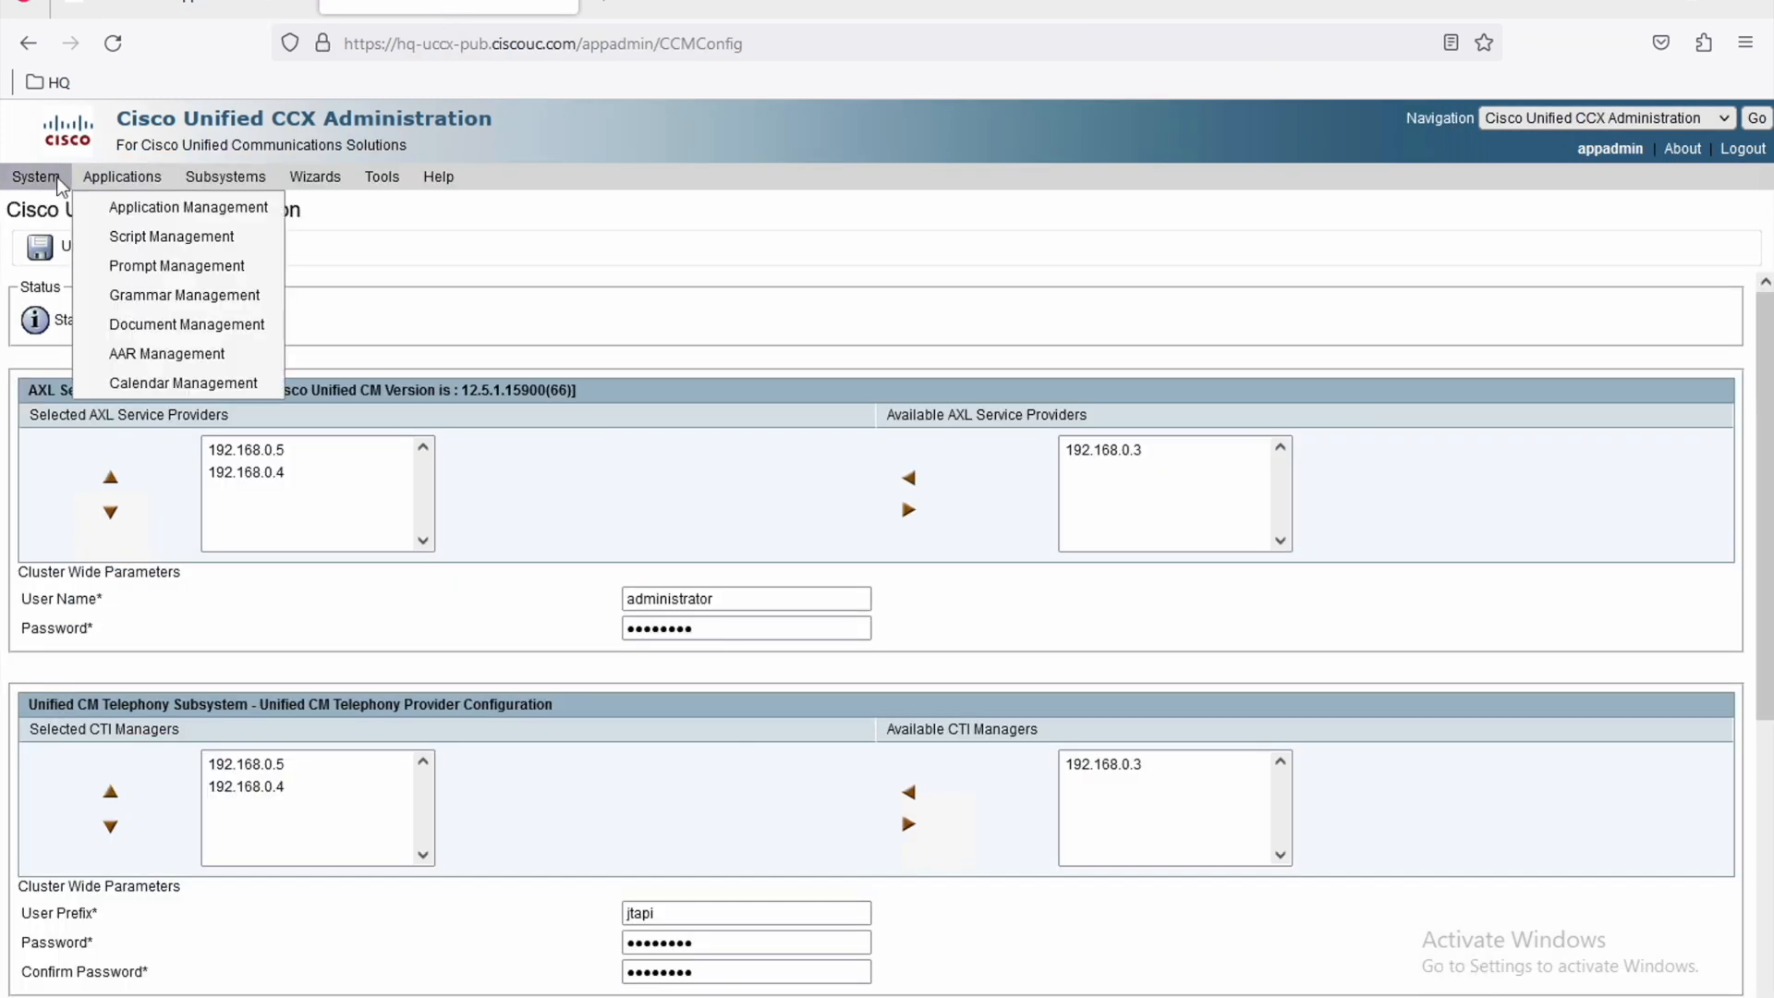
mouse_move(58, 176)
click(74, 209)
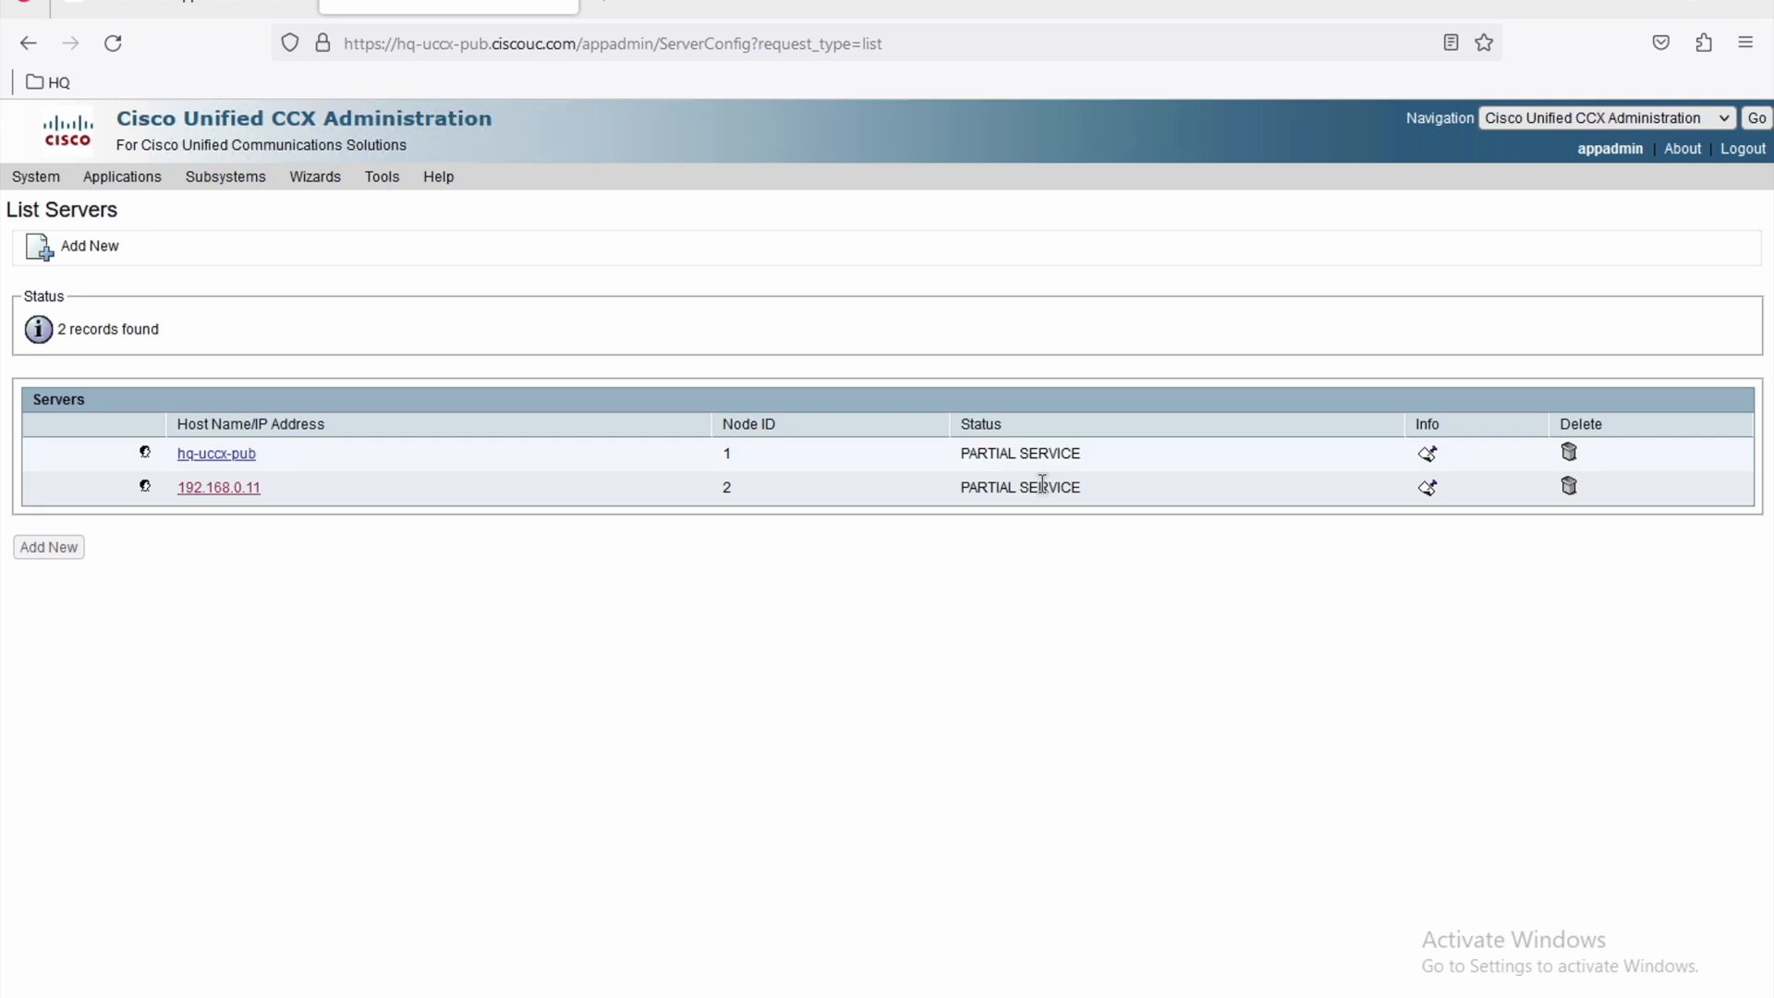
Open the rmcm application user in Cisco Unified CM Administration and examine its permission groups and roles.
click(211, 8)
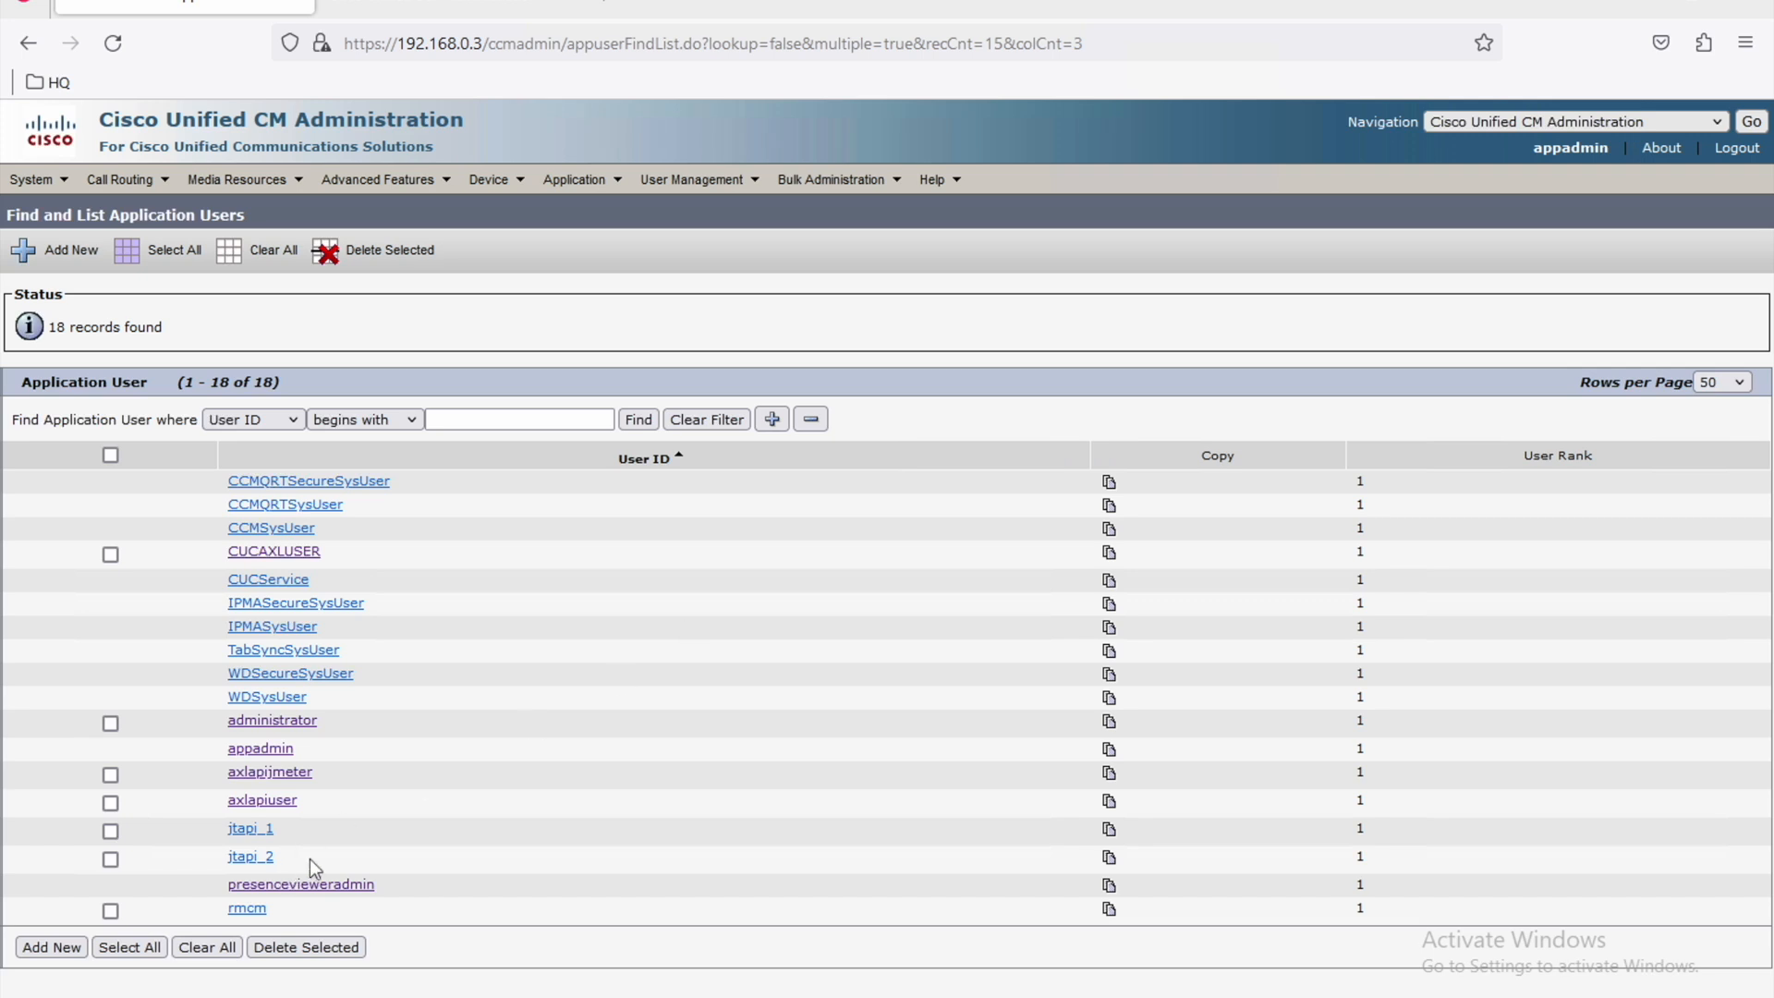
click(246, 909)
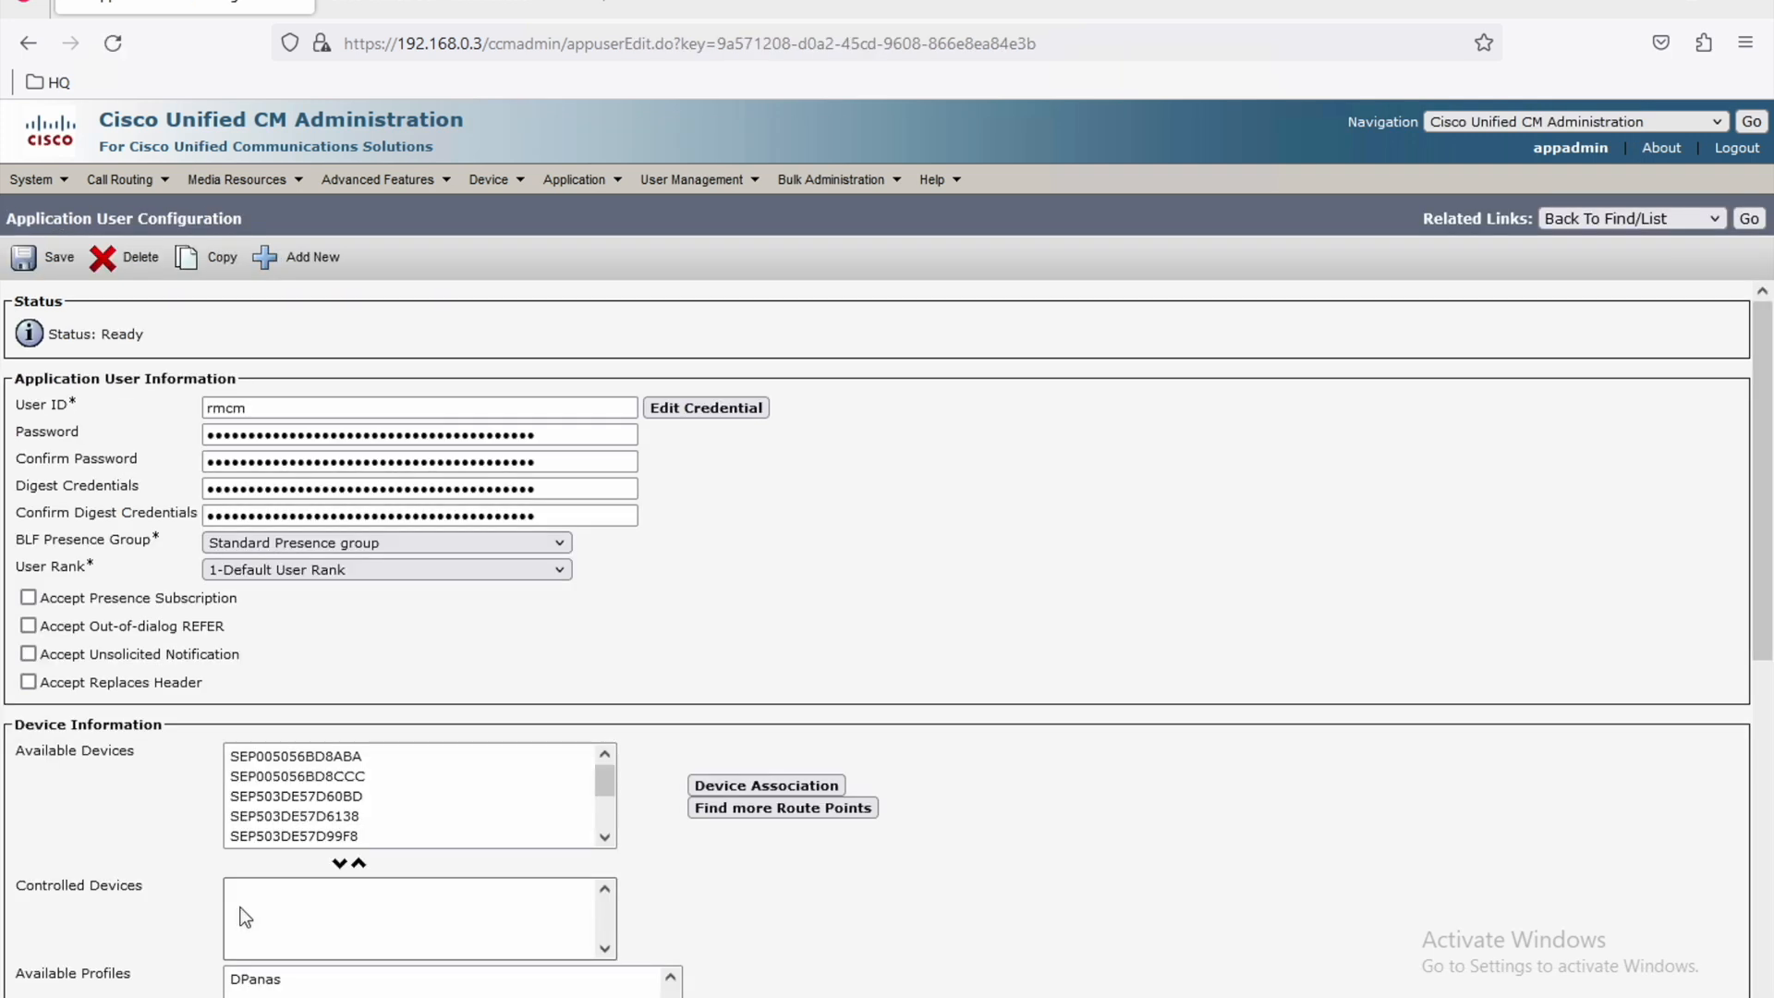
drag(1764, 340, 1764, 682)
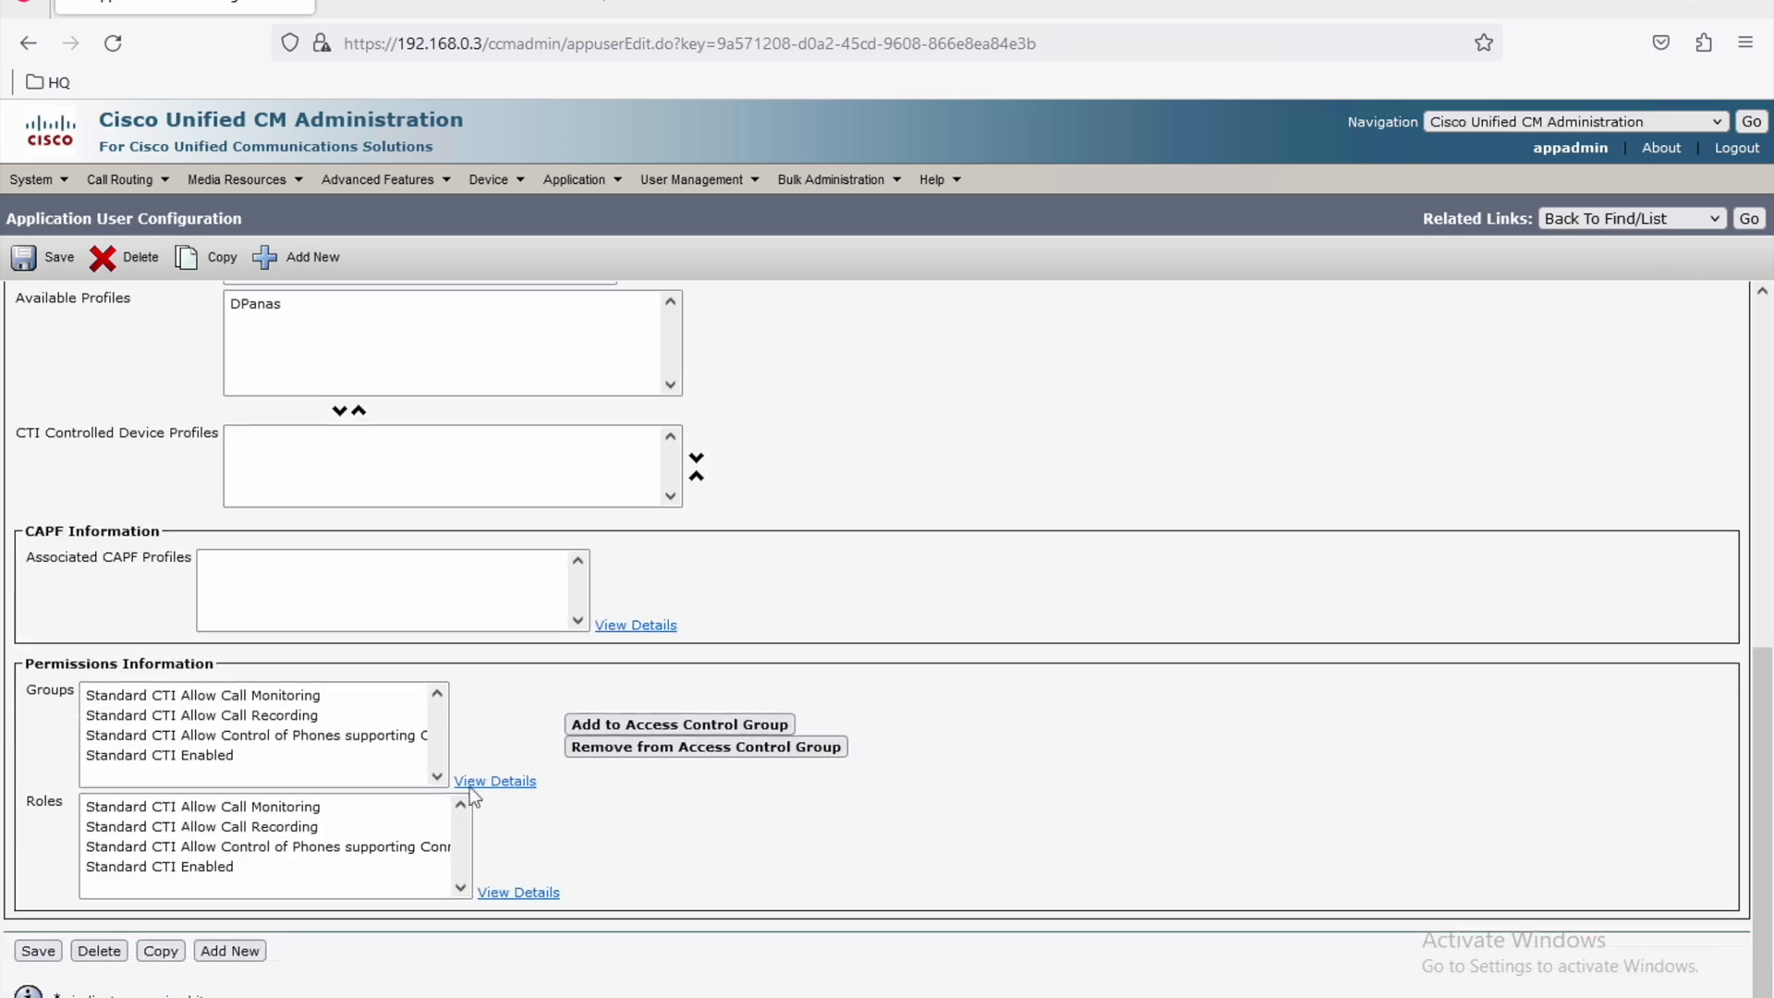
Go through the individual roles assigned to the rmcm application user, and return to the application user list.
click(187, 812)
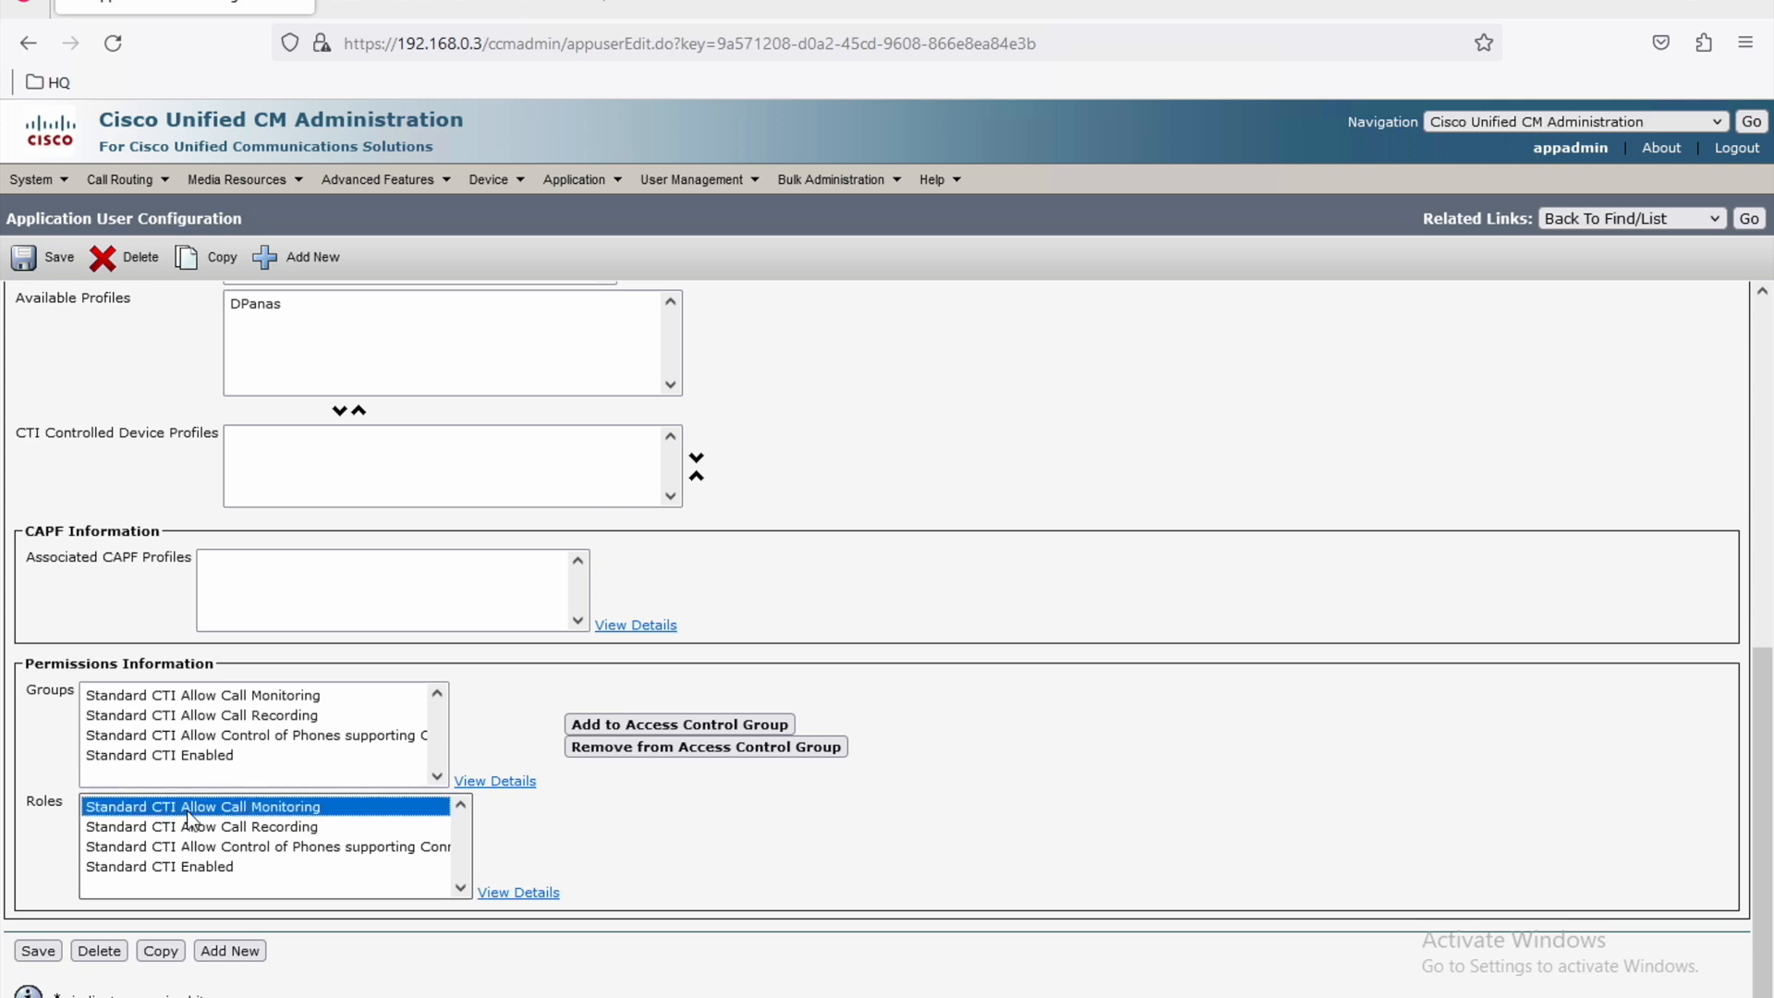
click(258, 828)
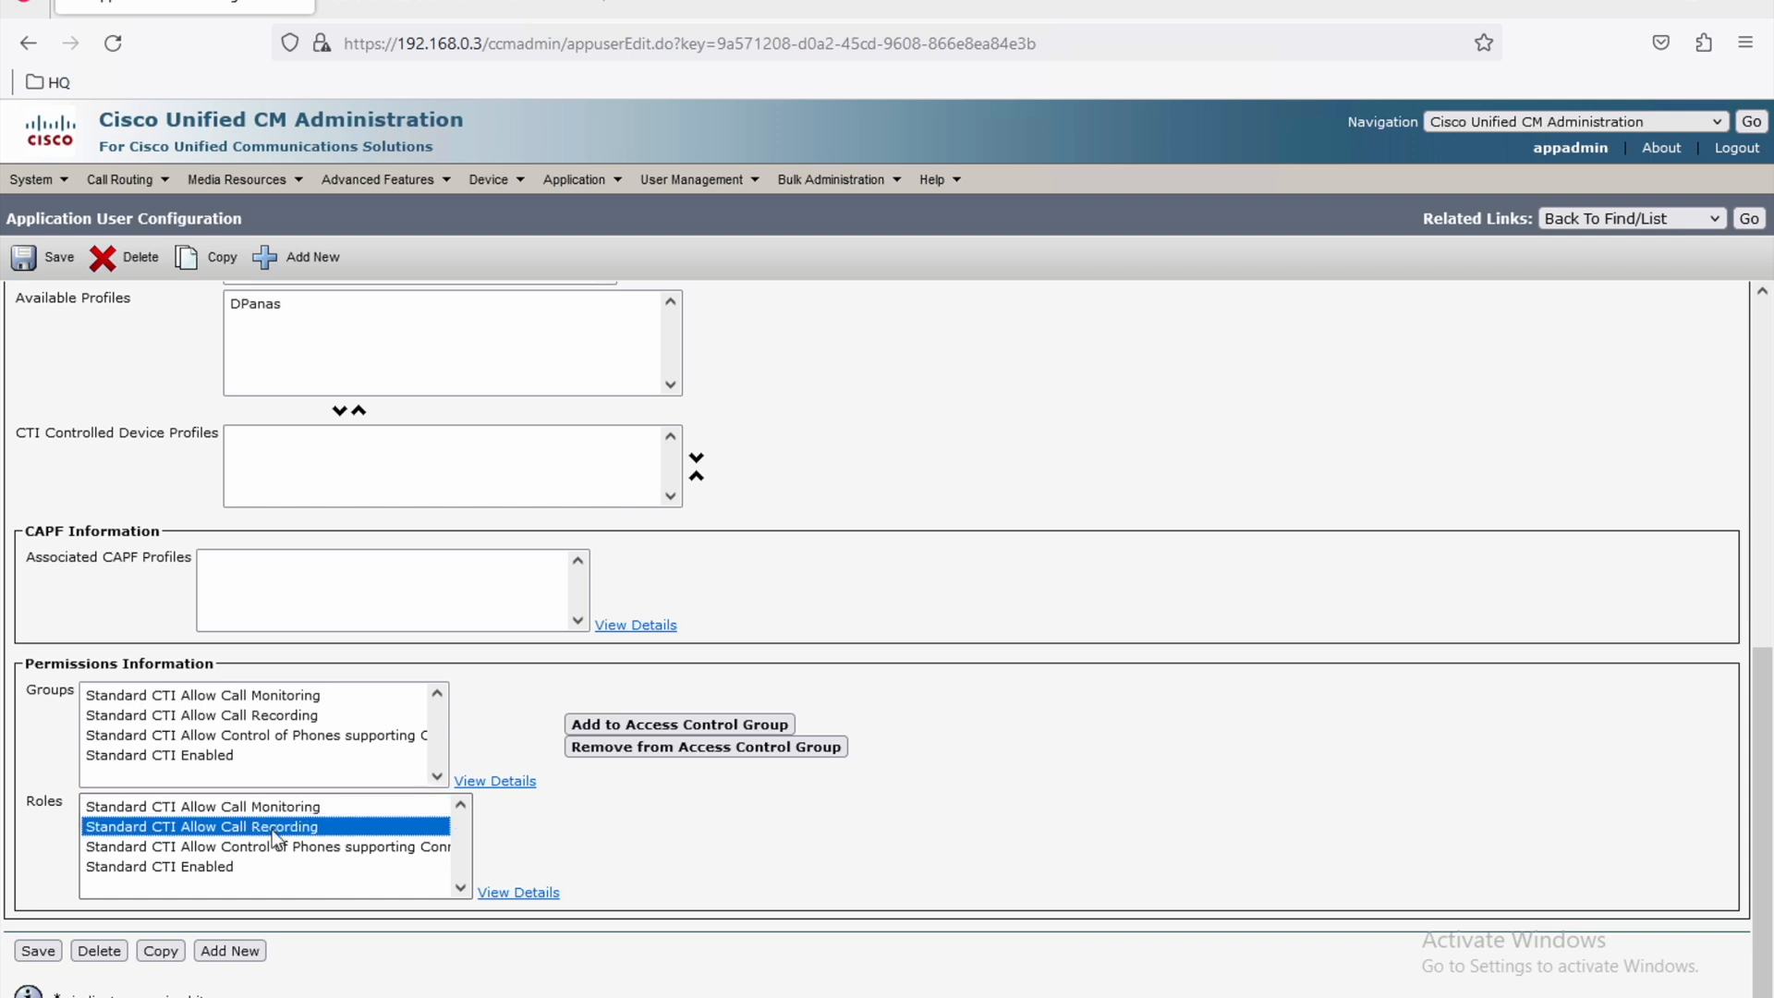
click(294, 852)
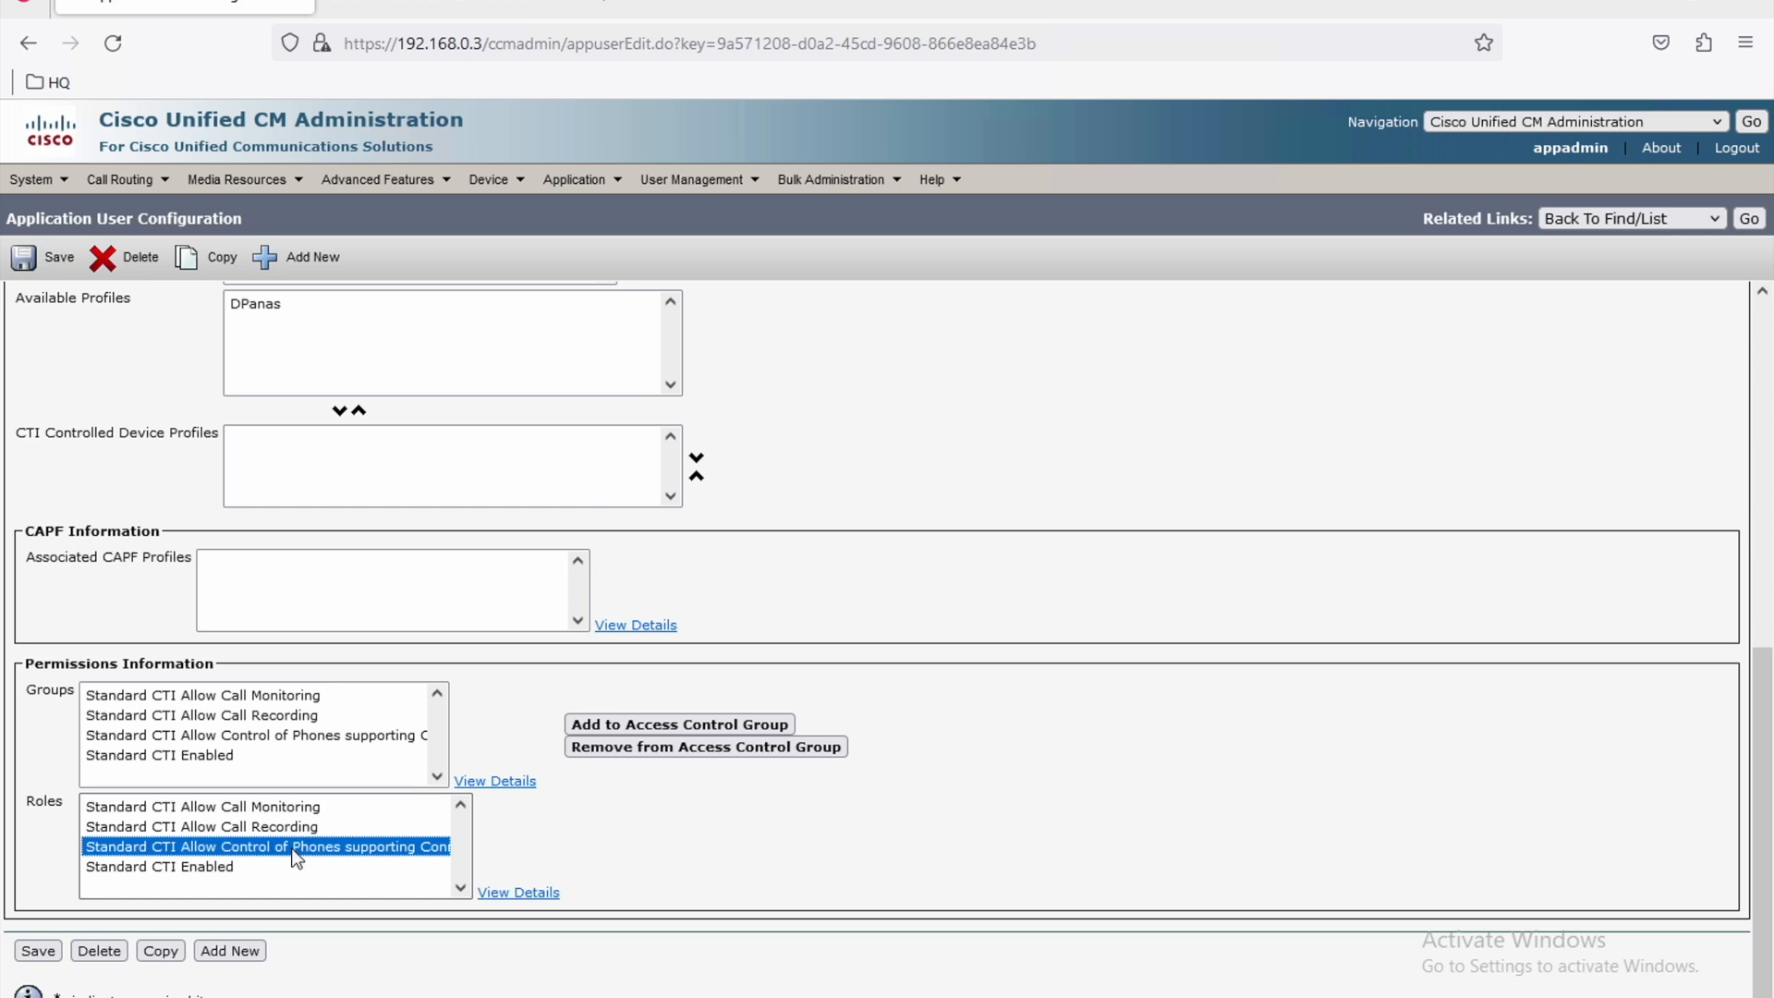
click(193, 867)
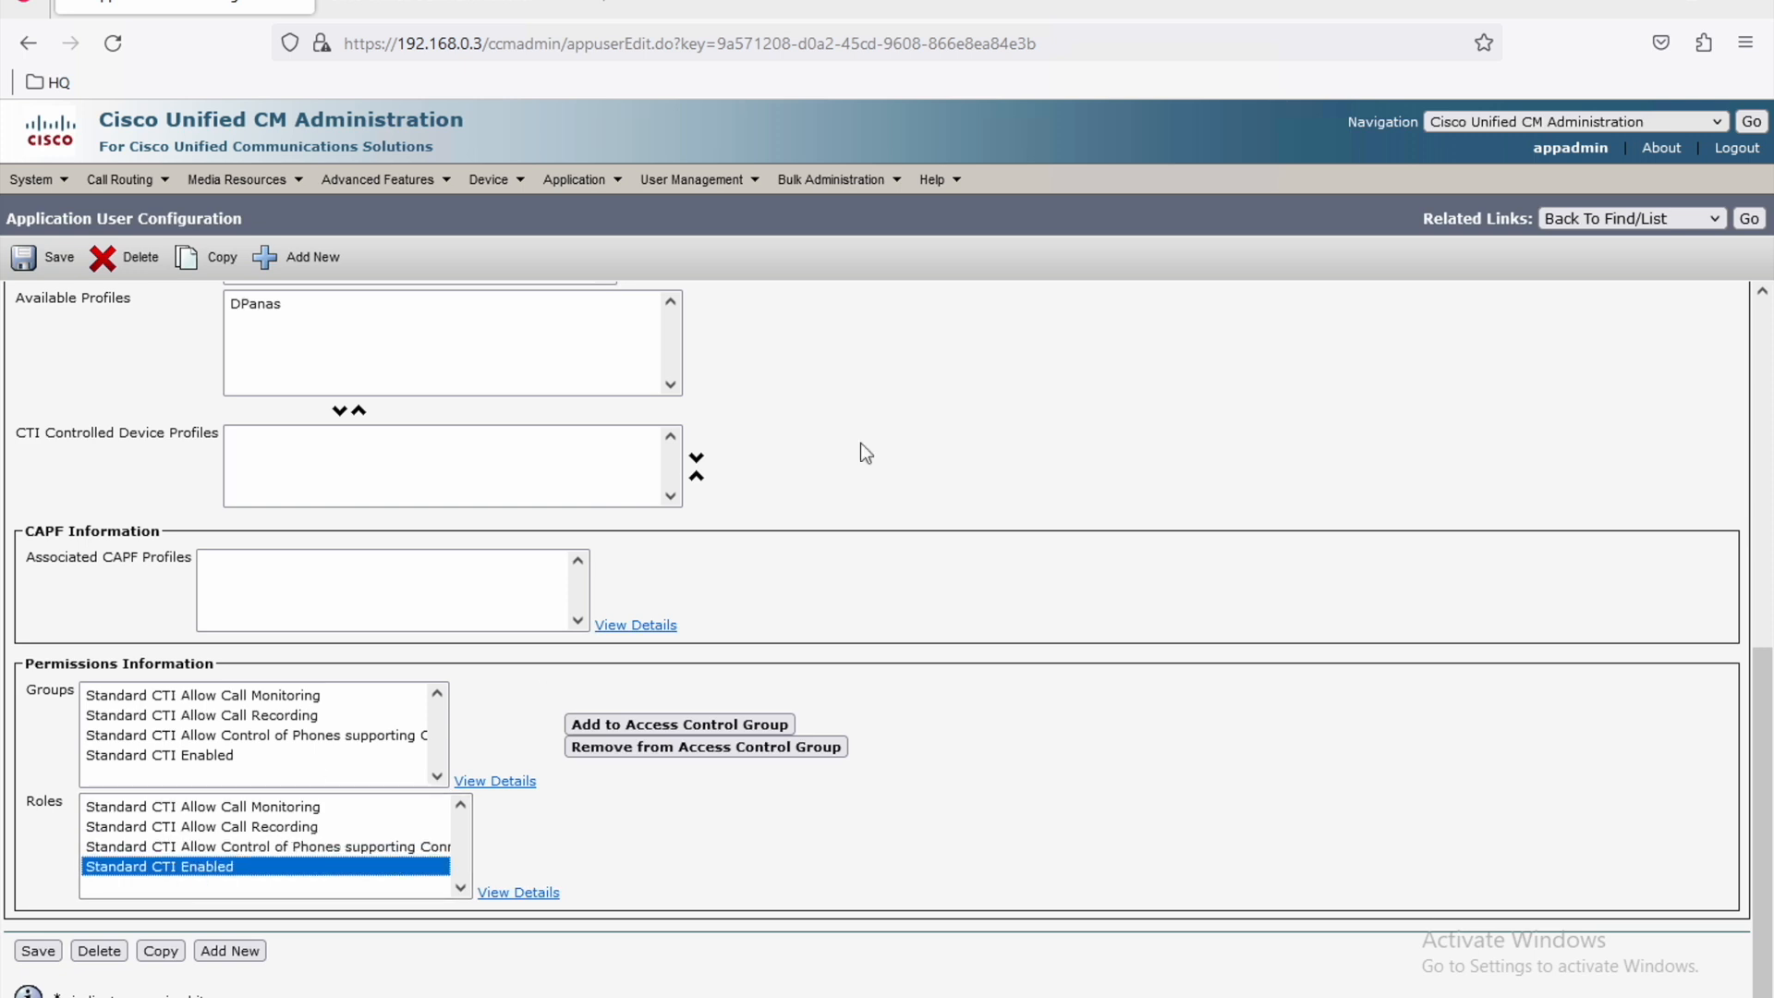
click(1748, 222)
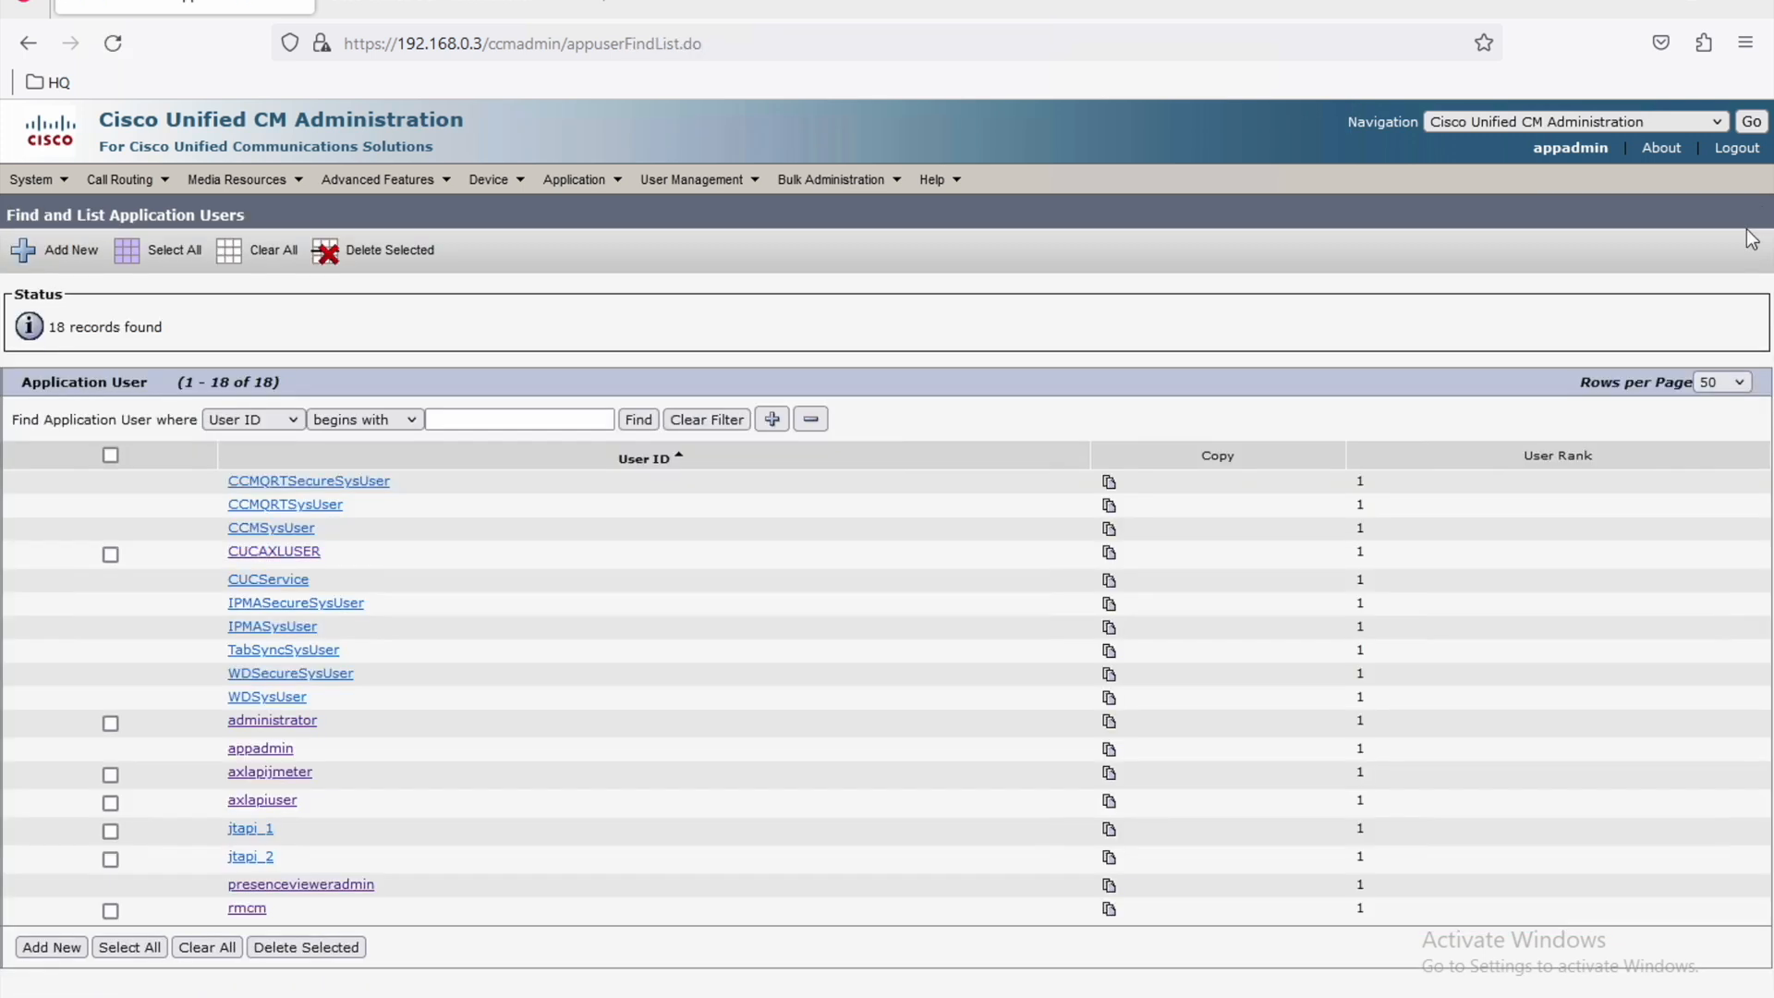
Open the jtapi_1 application user, examine its permission groups and roles, and return to the application user list.
click(244, 829)
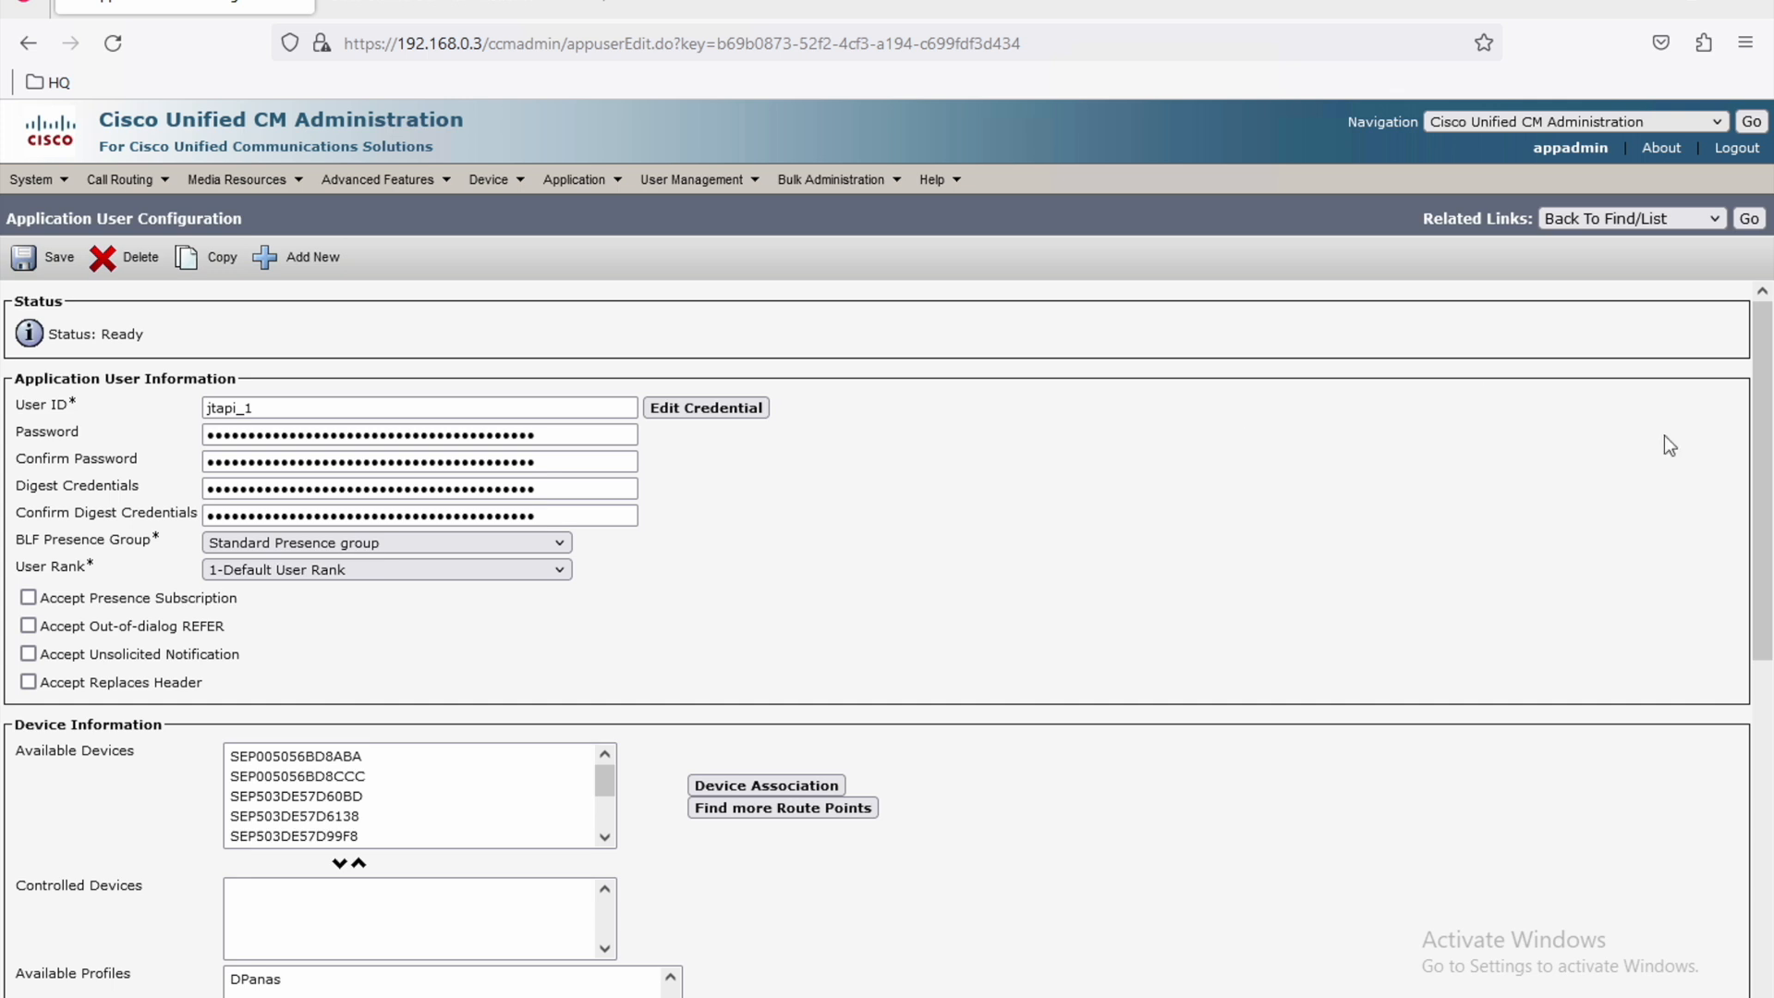
drag(1767, 351, 1767, 680)
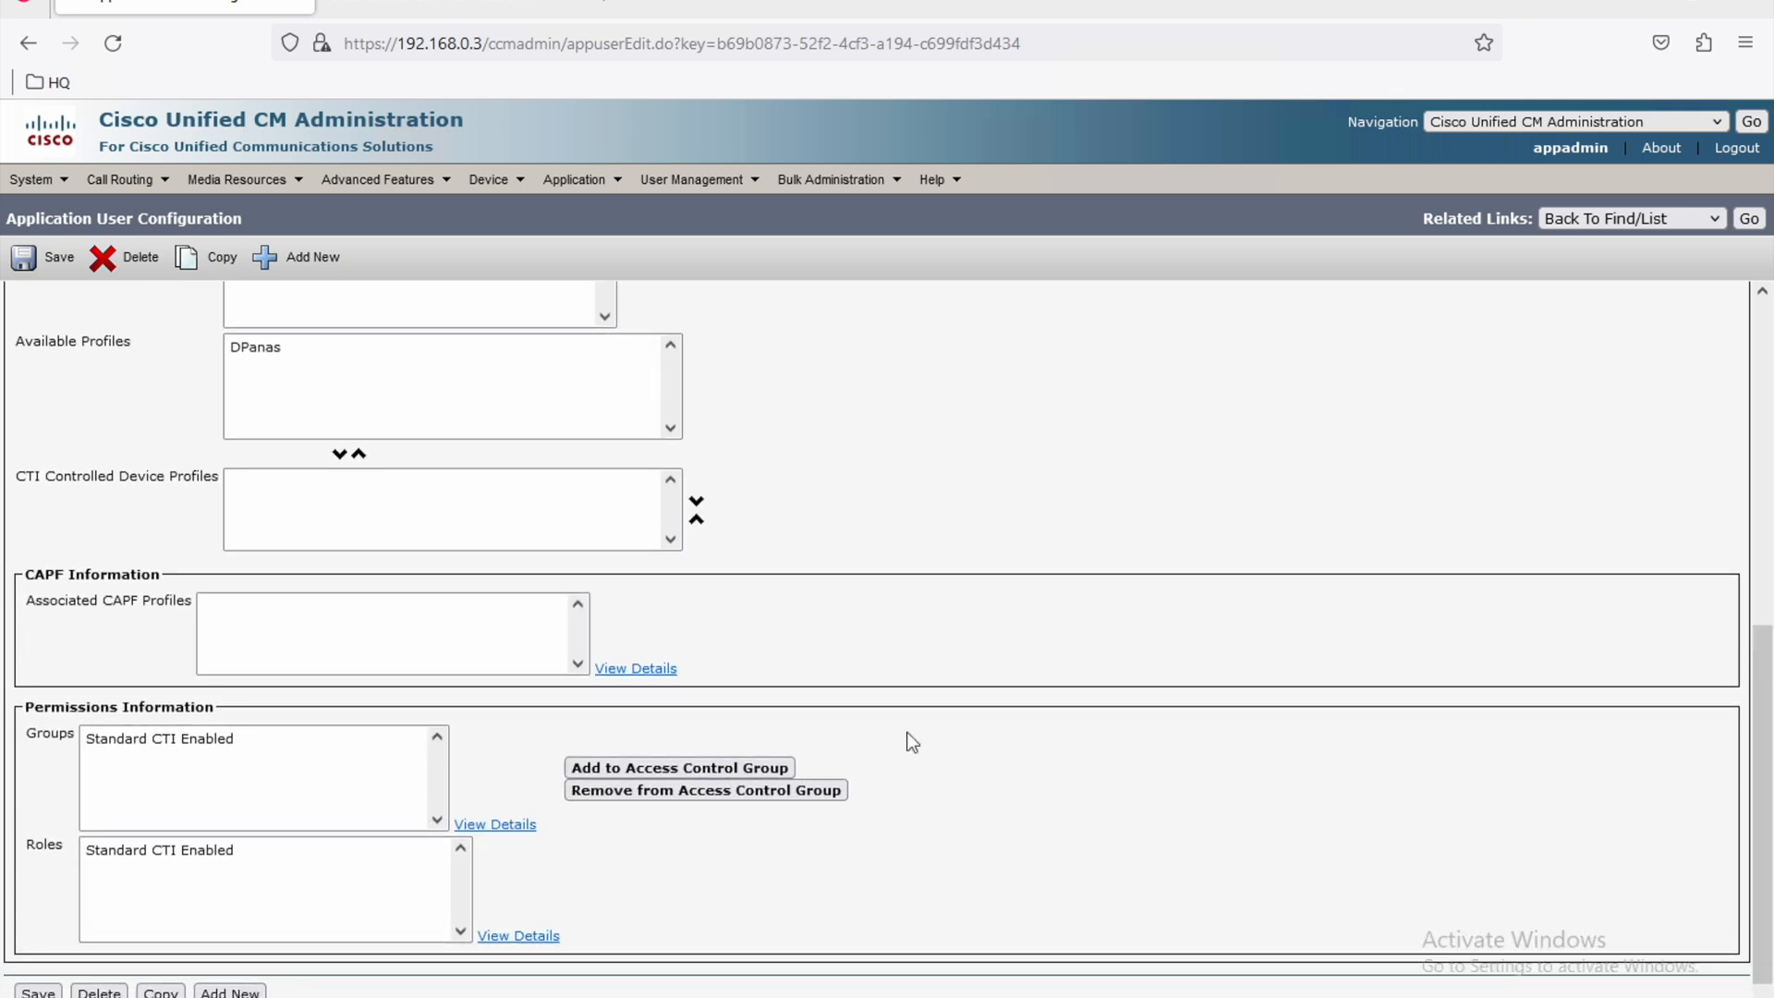
click(167, 852)
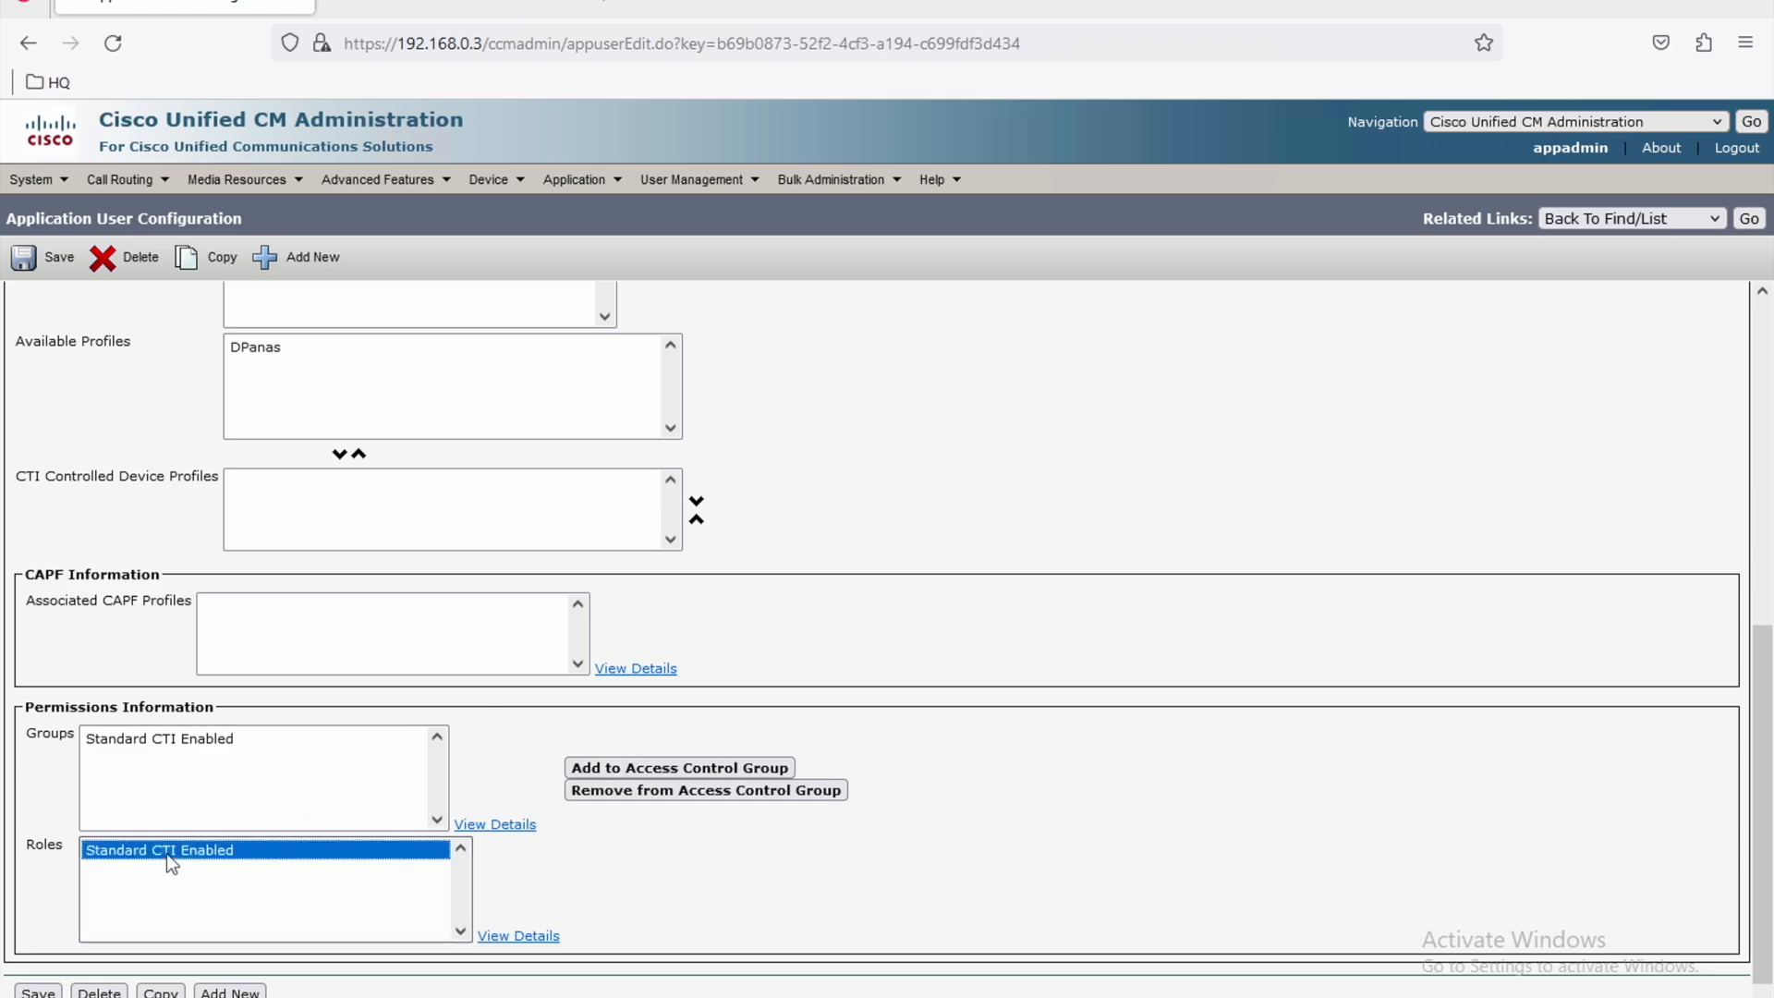
click(1748, 218)
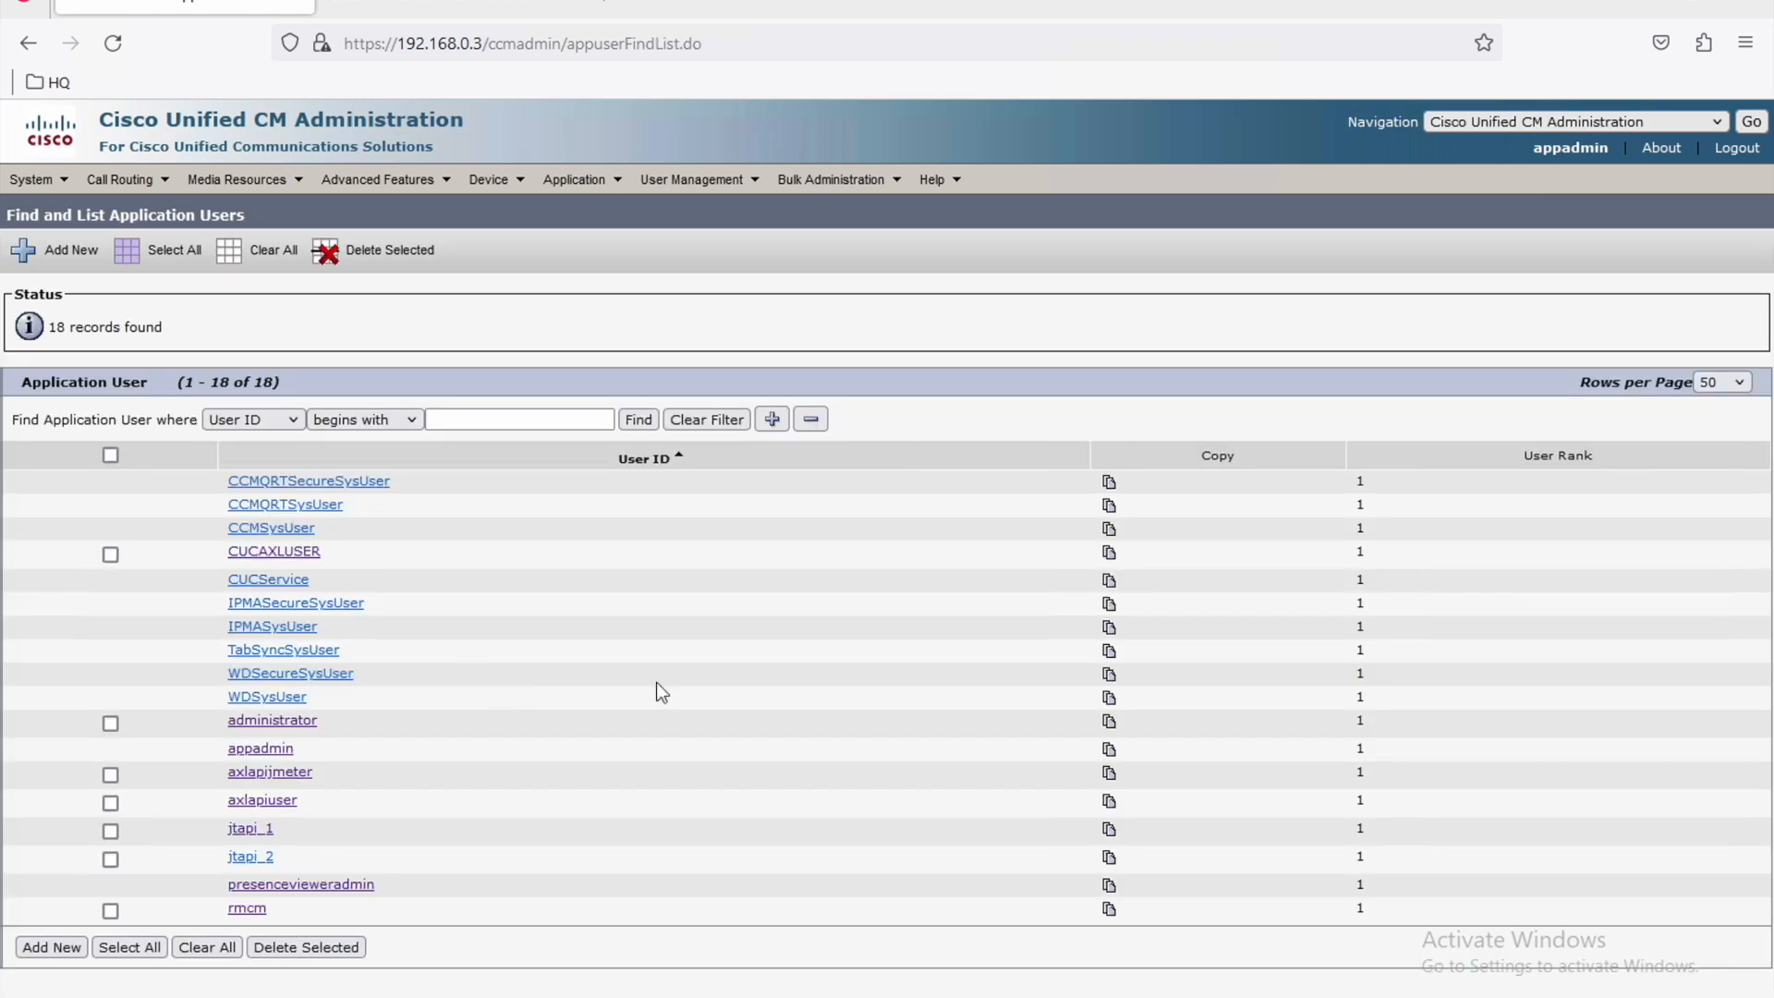
Switch to the Jamboard outline to review the setup sequence, and return to Cisco Unified CM Administration to list all phones.
key(ctrl+Left)
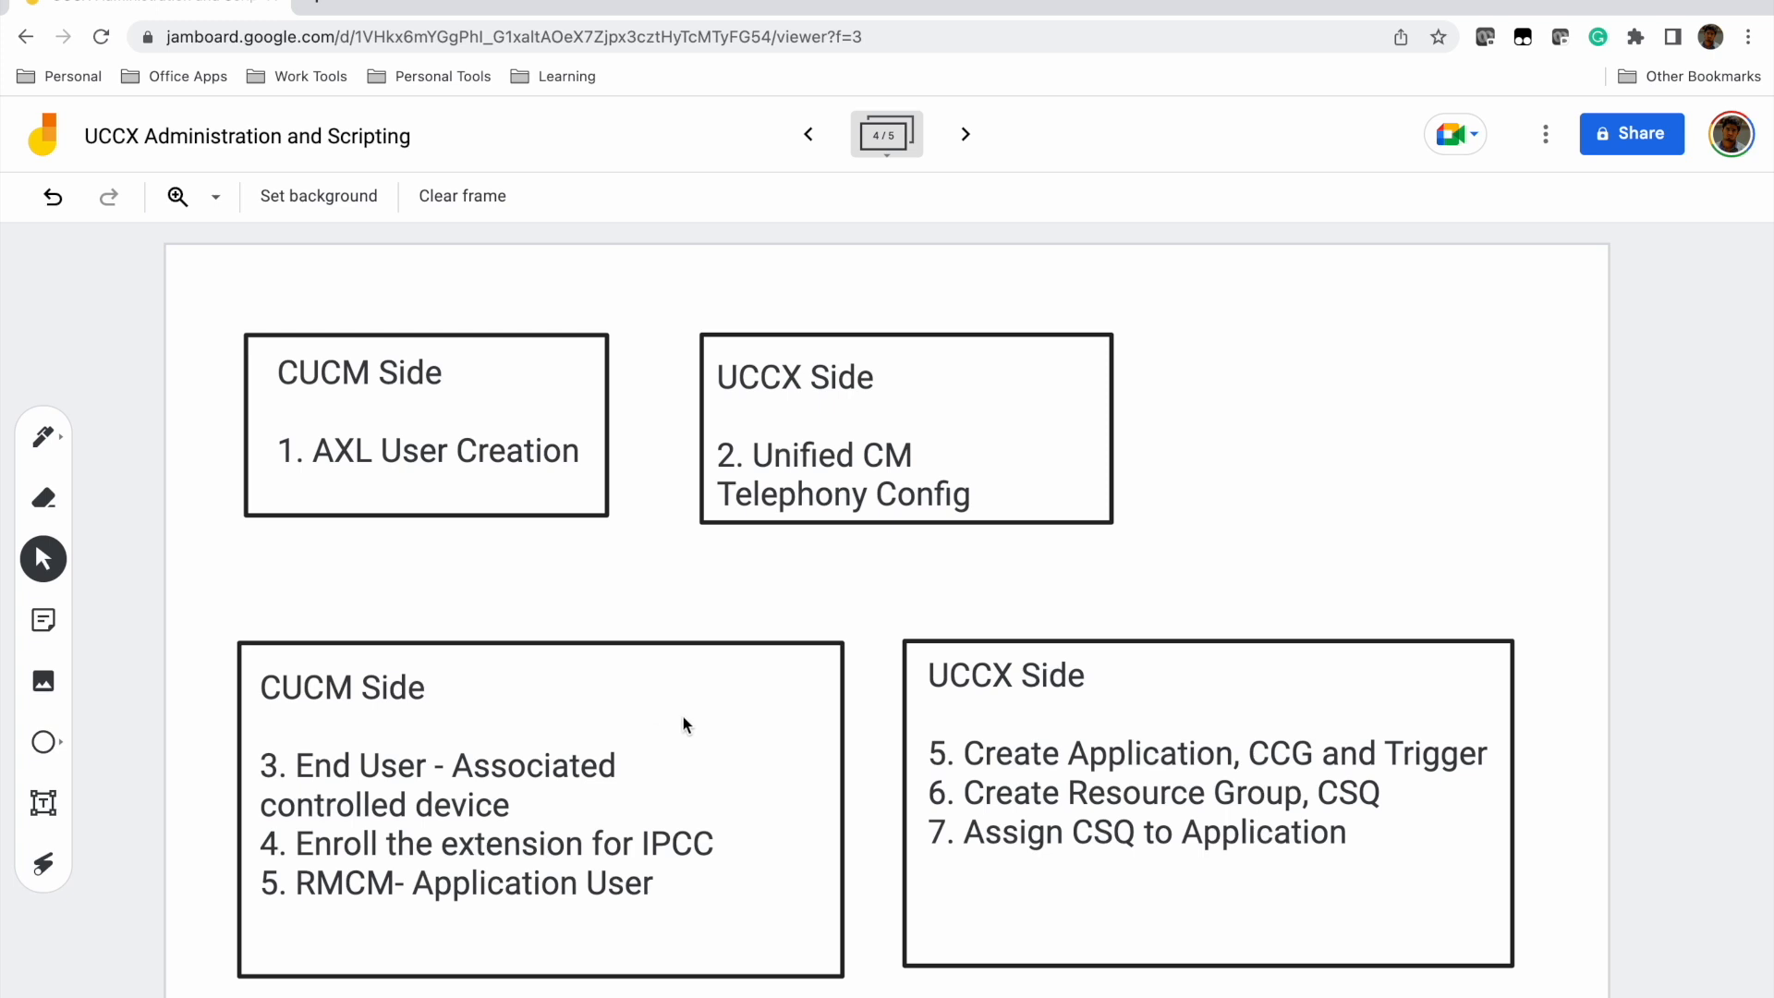
key(ctrl+Right)
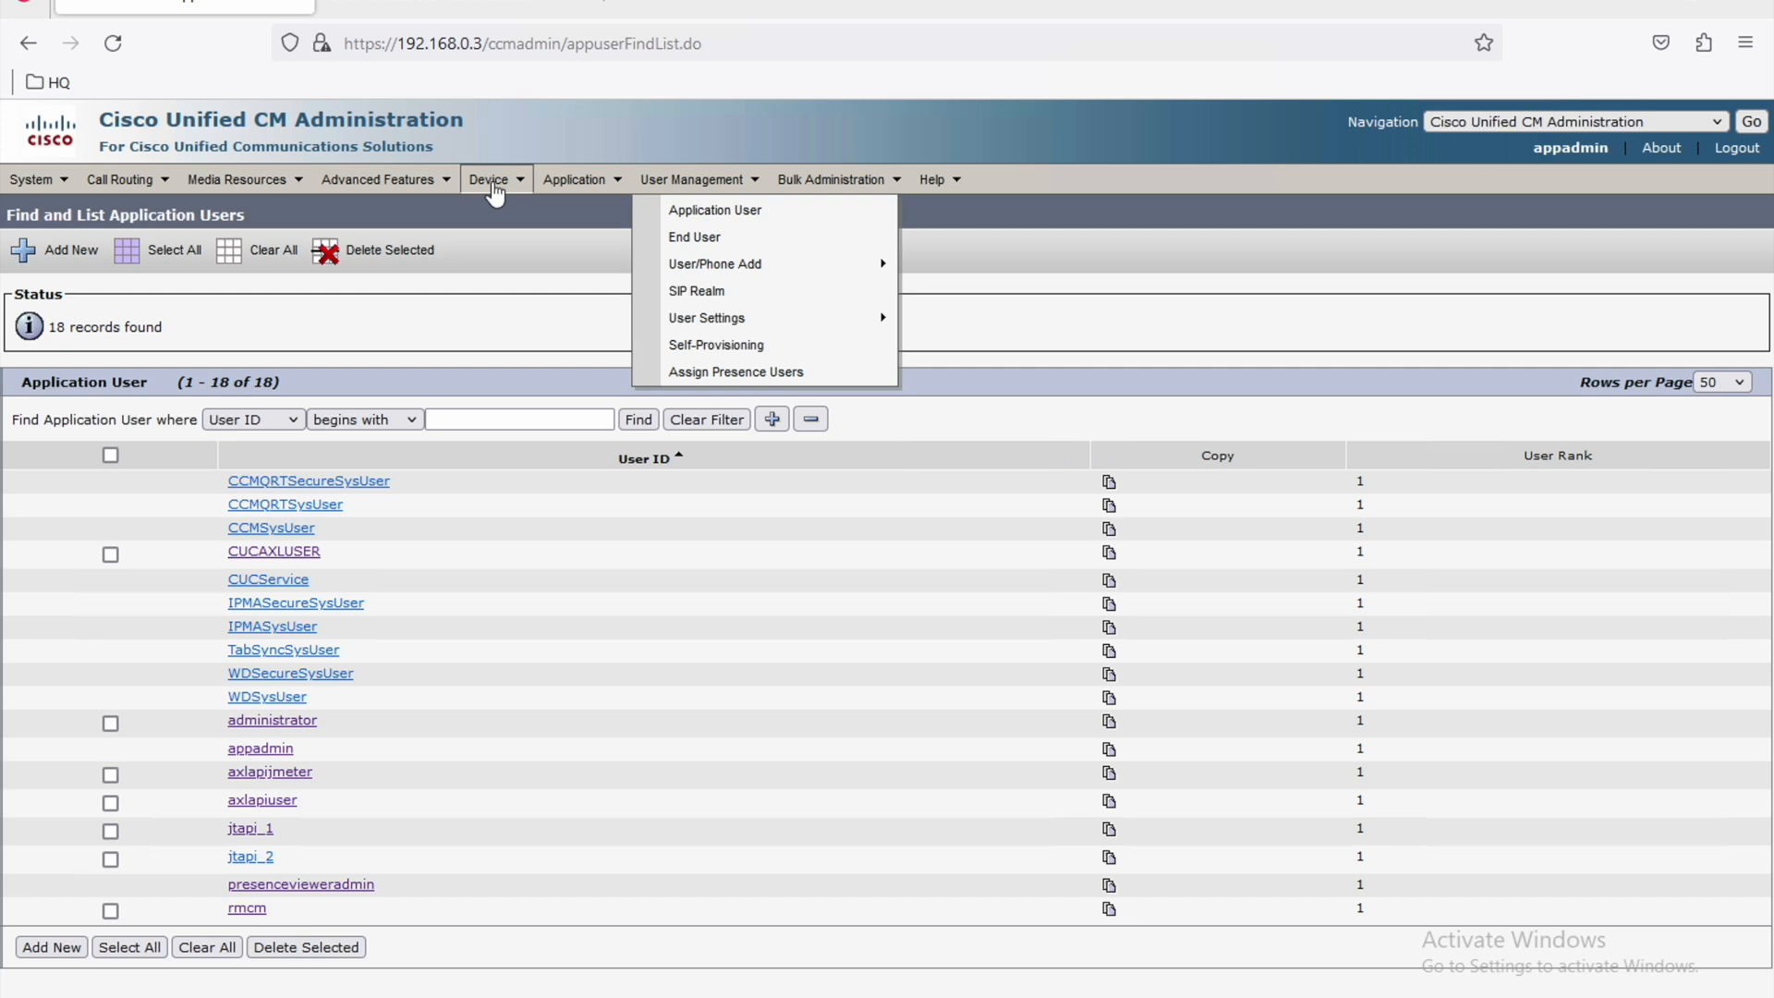
mouse_move(496, 194)
click(533, 283)
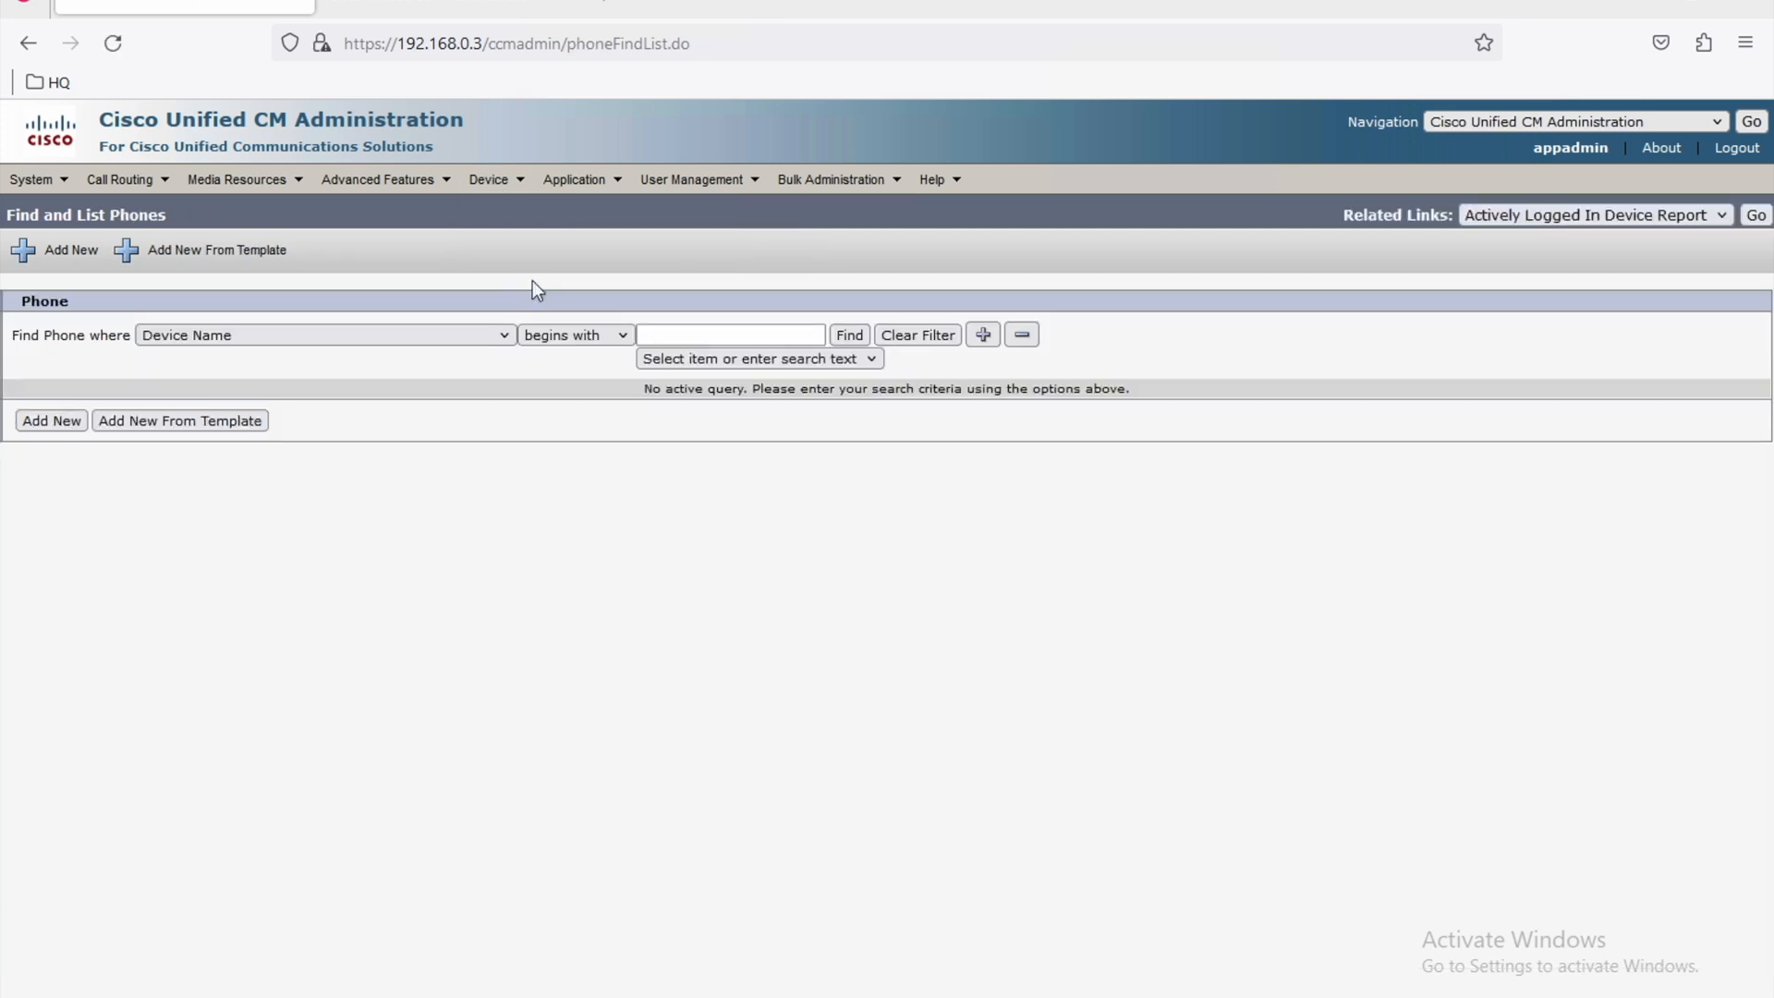
click(849, 336)
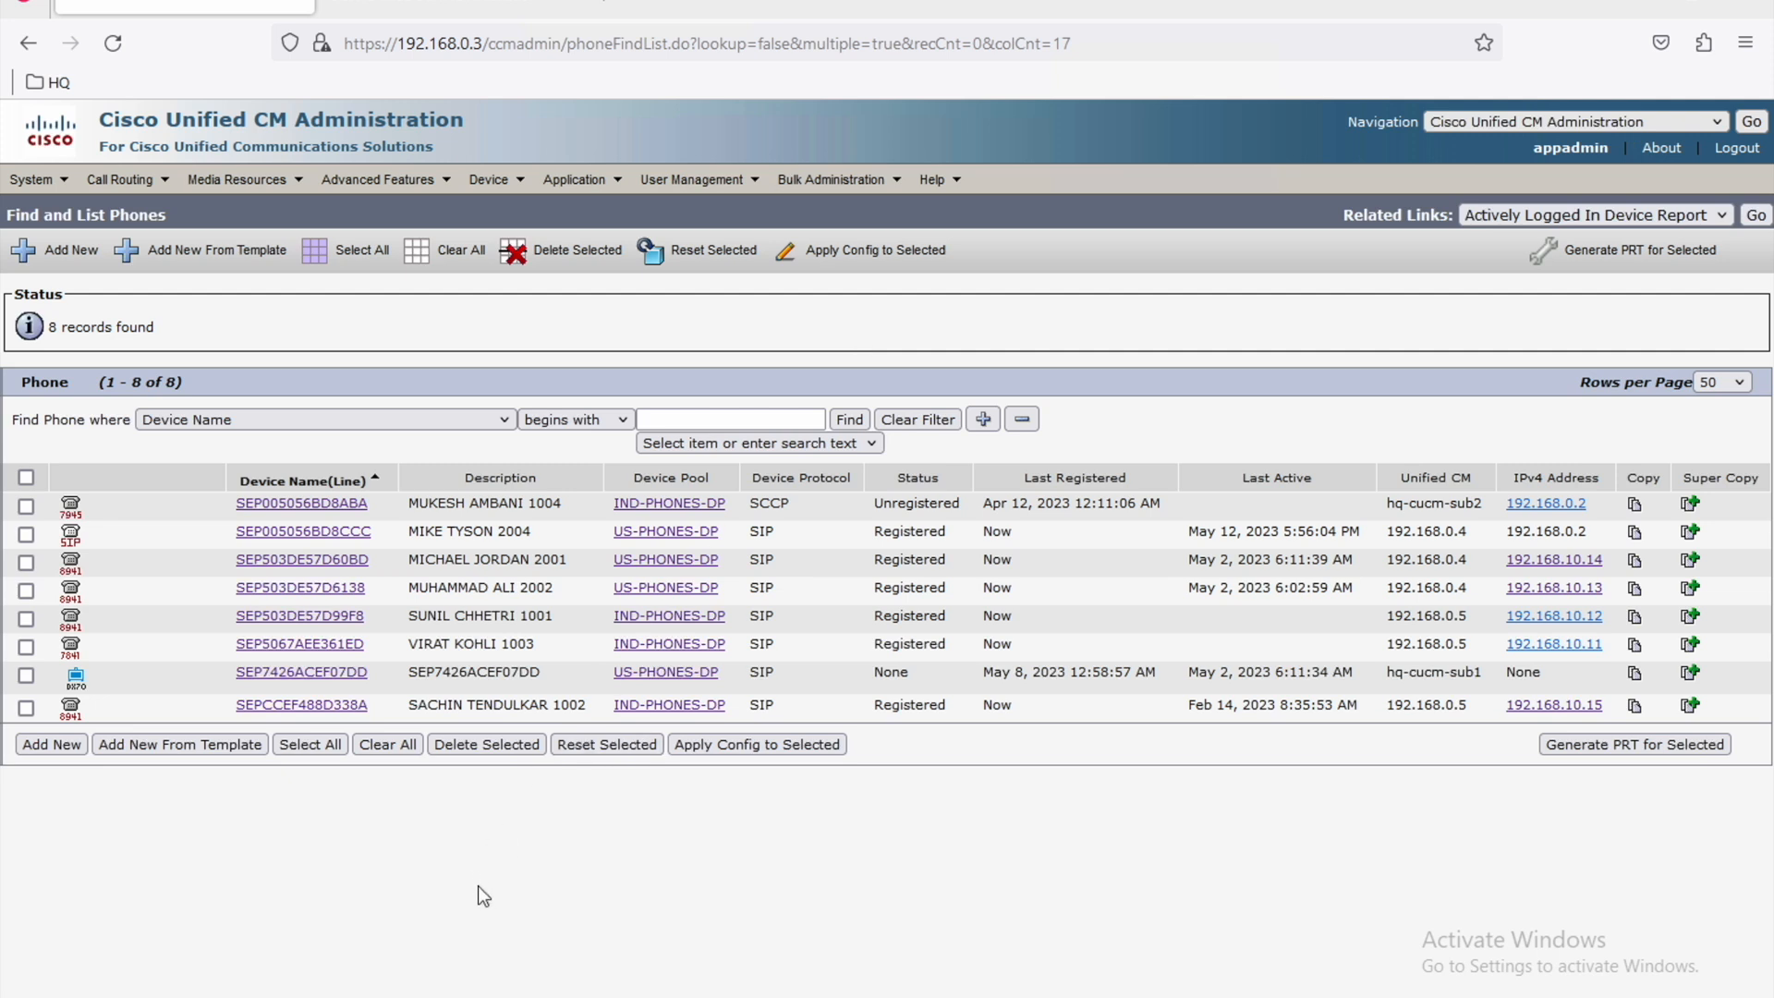
Open the phone SEP503DE57D60BD and check its MAC address and owner user ID.
click(345, 560)
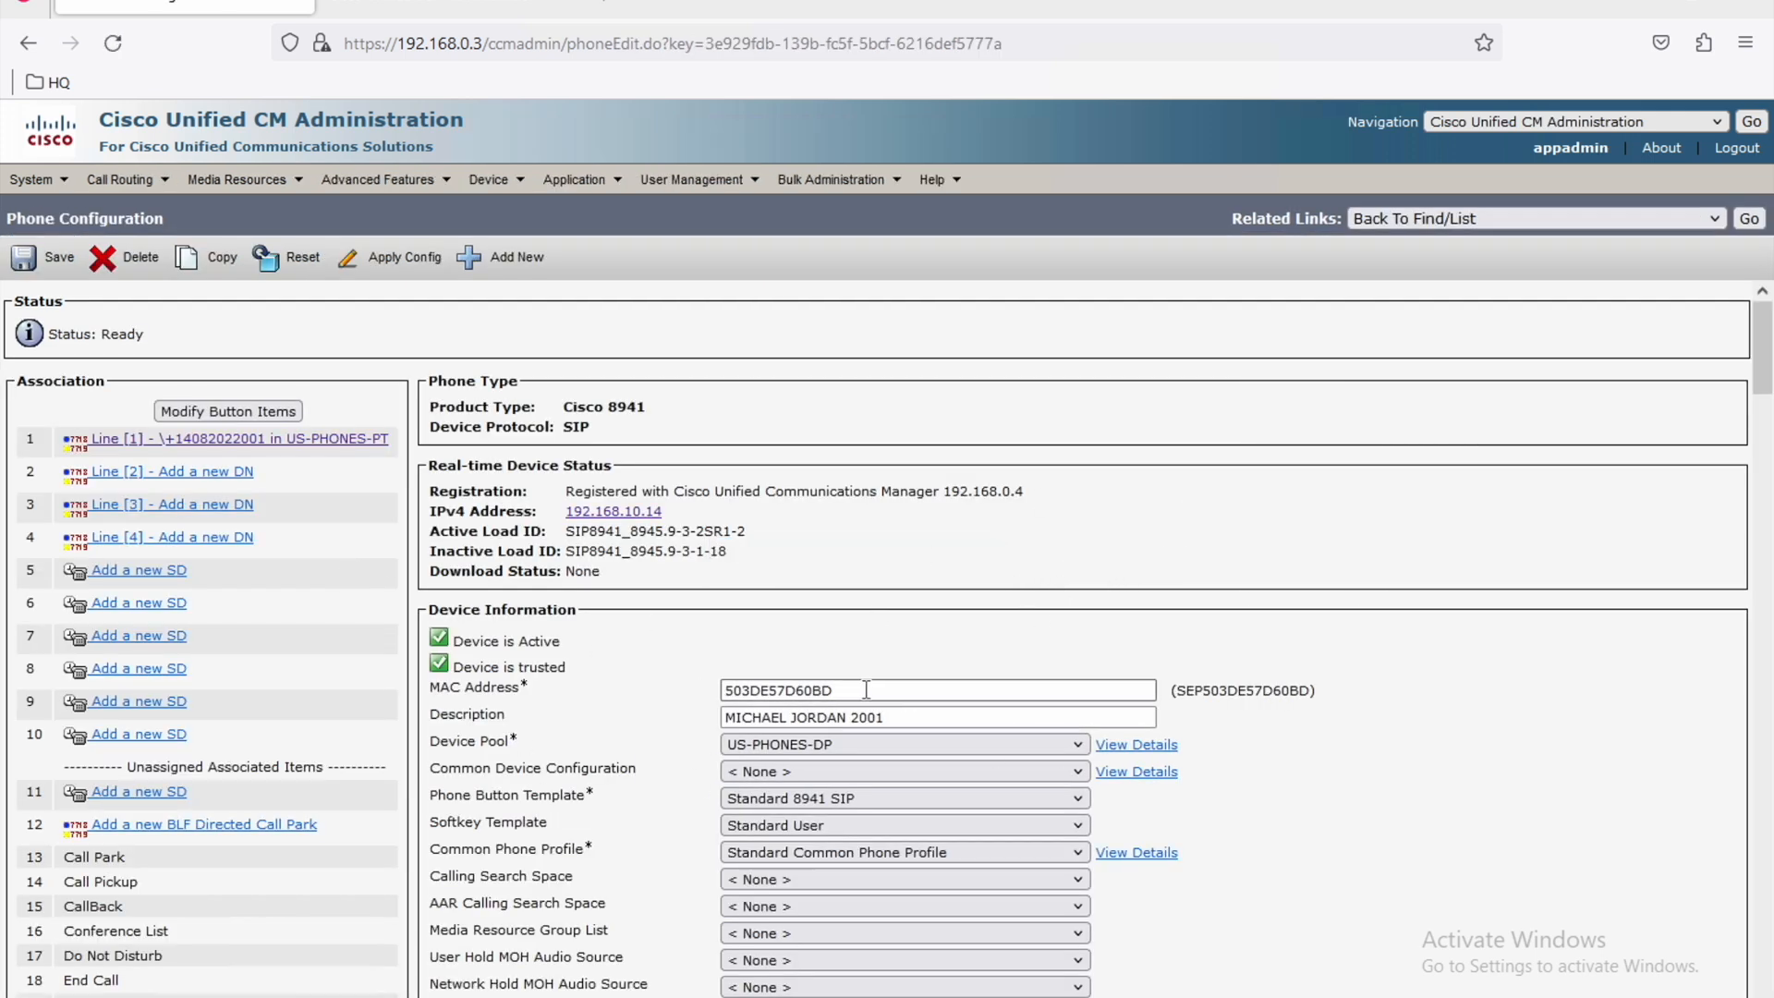
drag(836, 690, 795, 690)
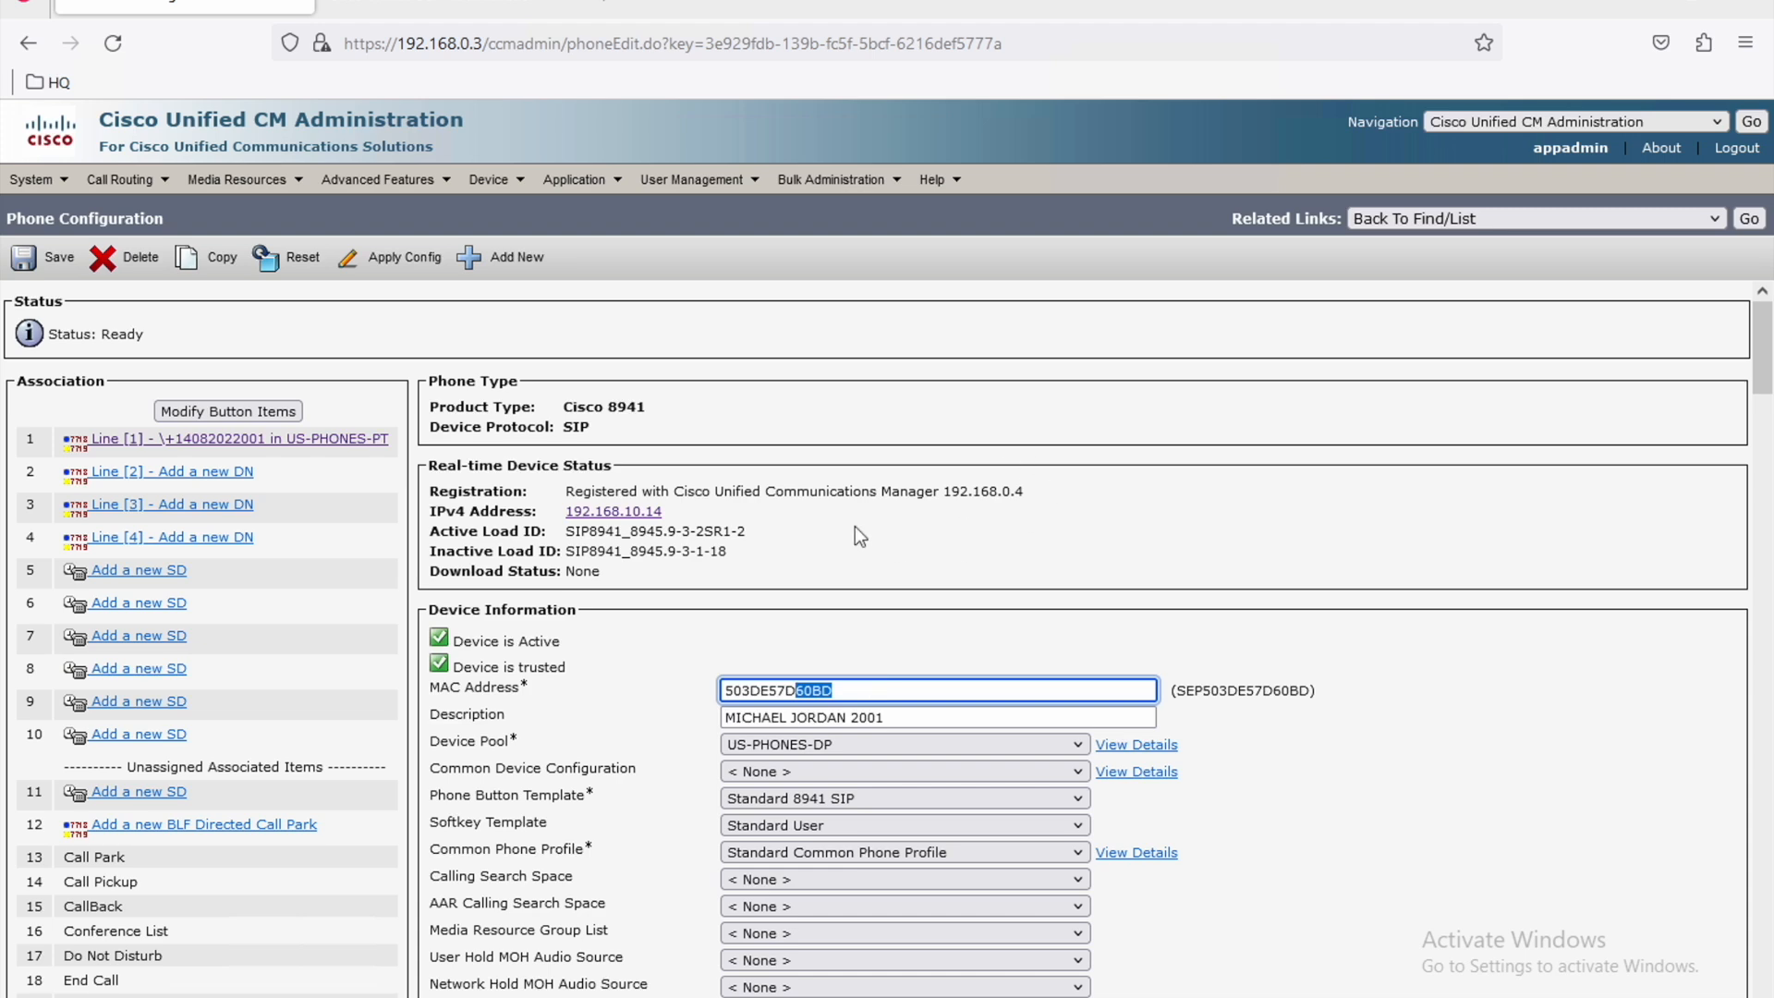
click(1095, 431)
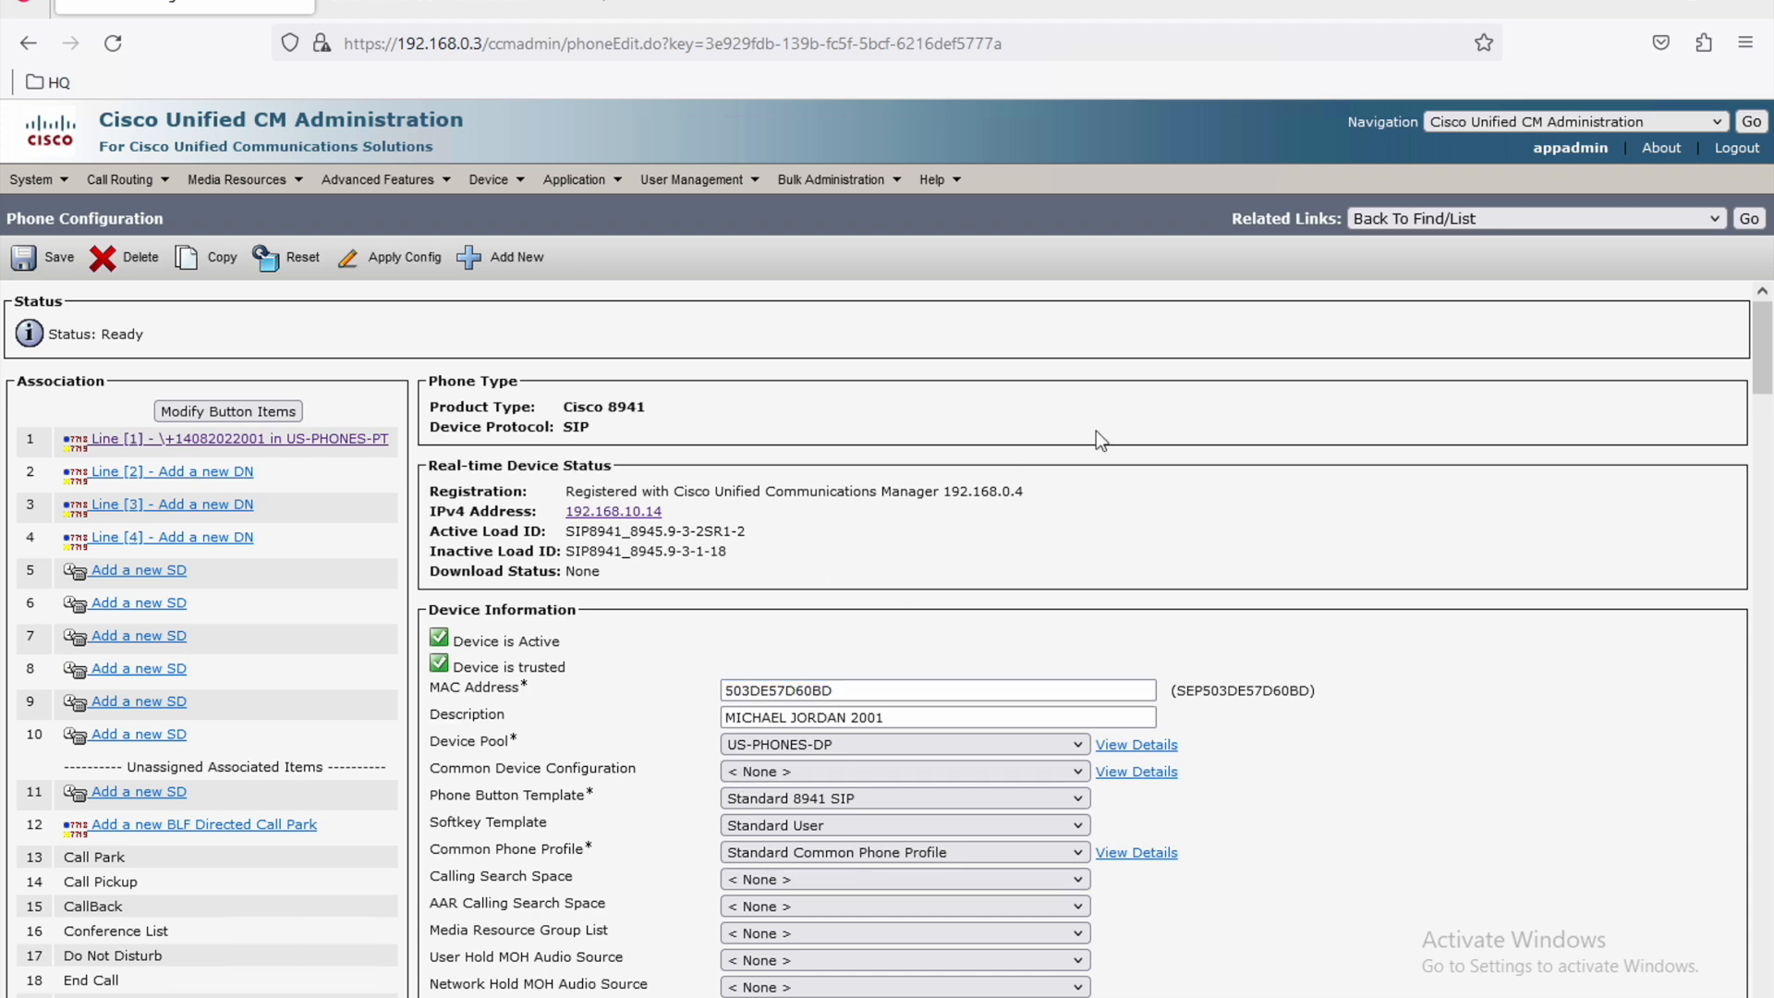
scroll(1096, 431, down, 3)
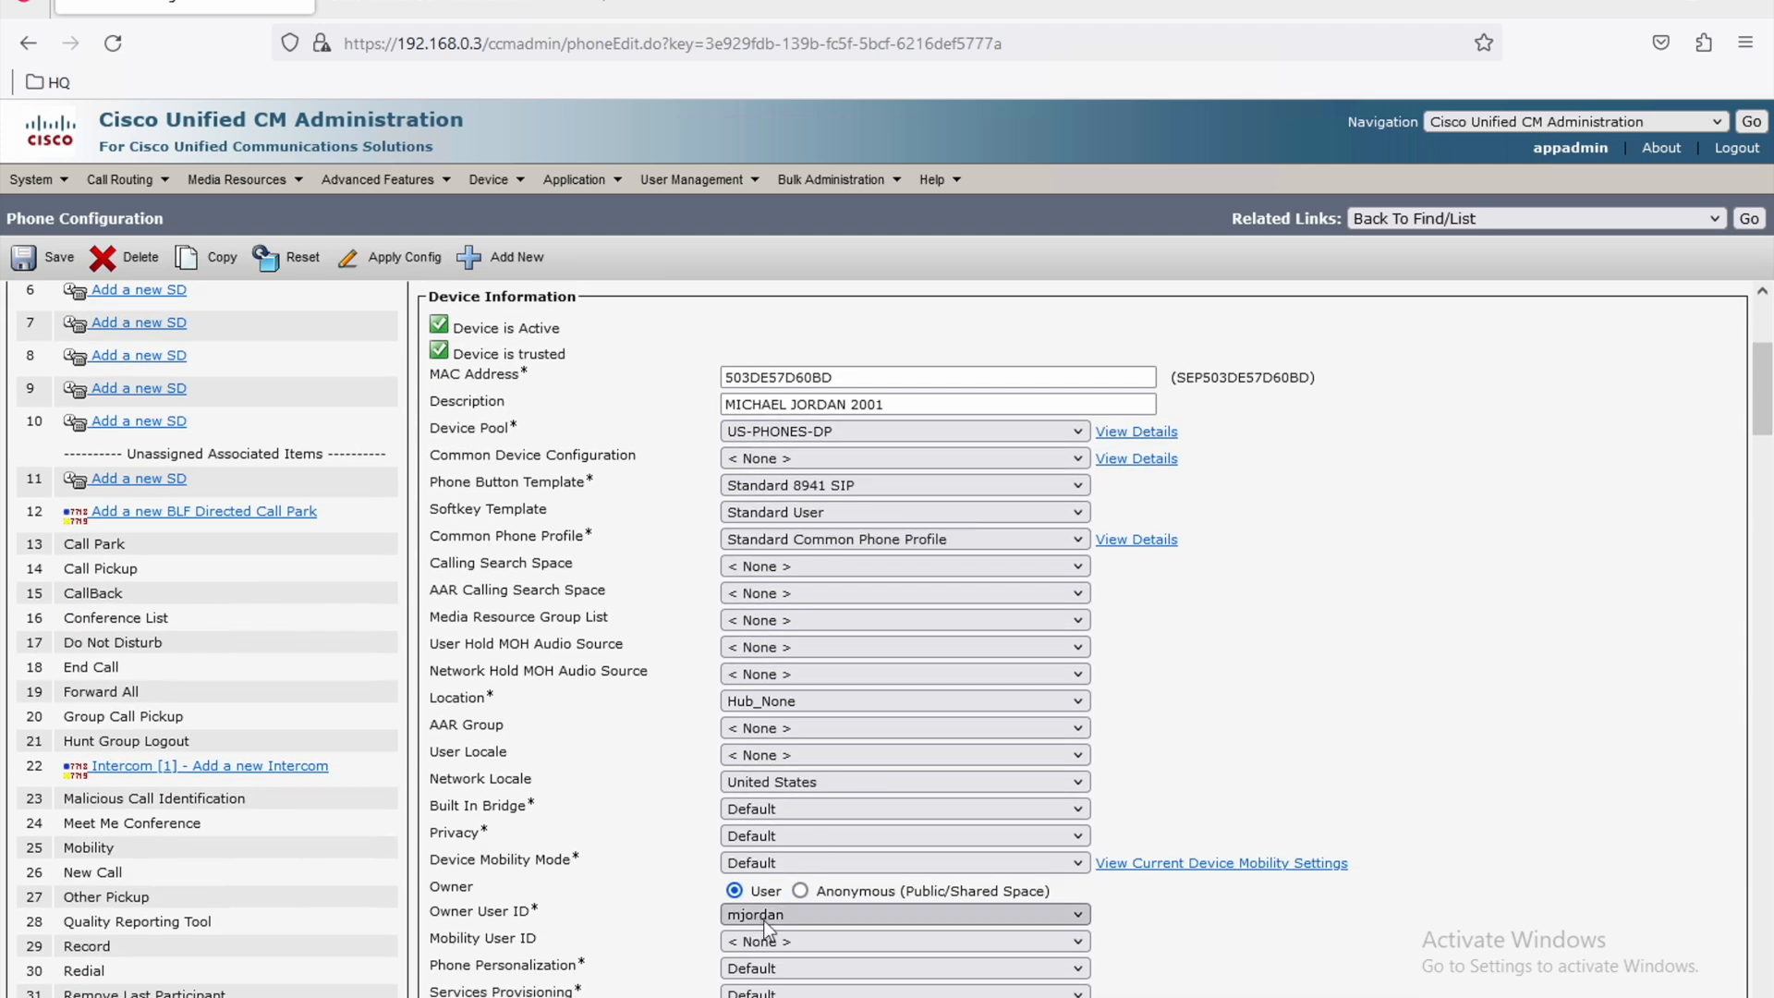
List the end users, open the user who owns phone SEP503DE57D60BD, and check the user's controlled devices.
mouse_move(711, 180)
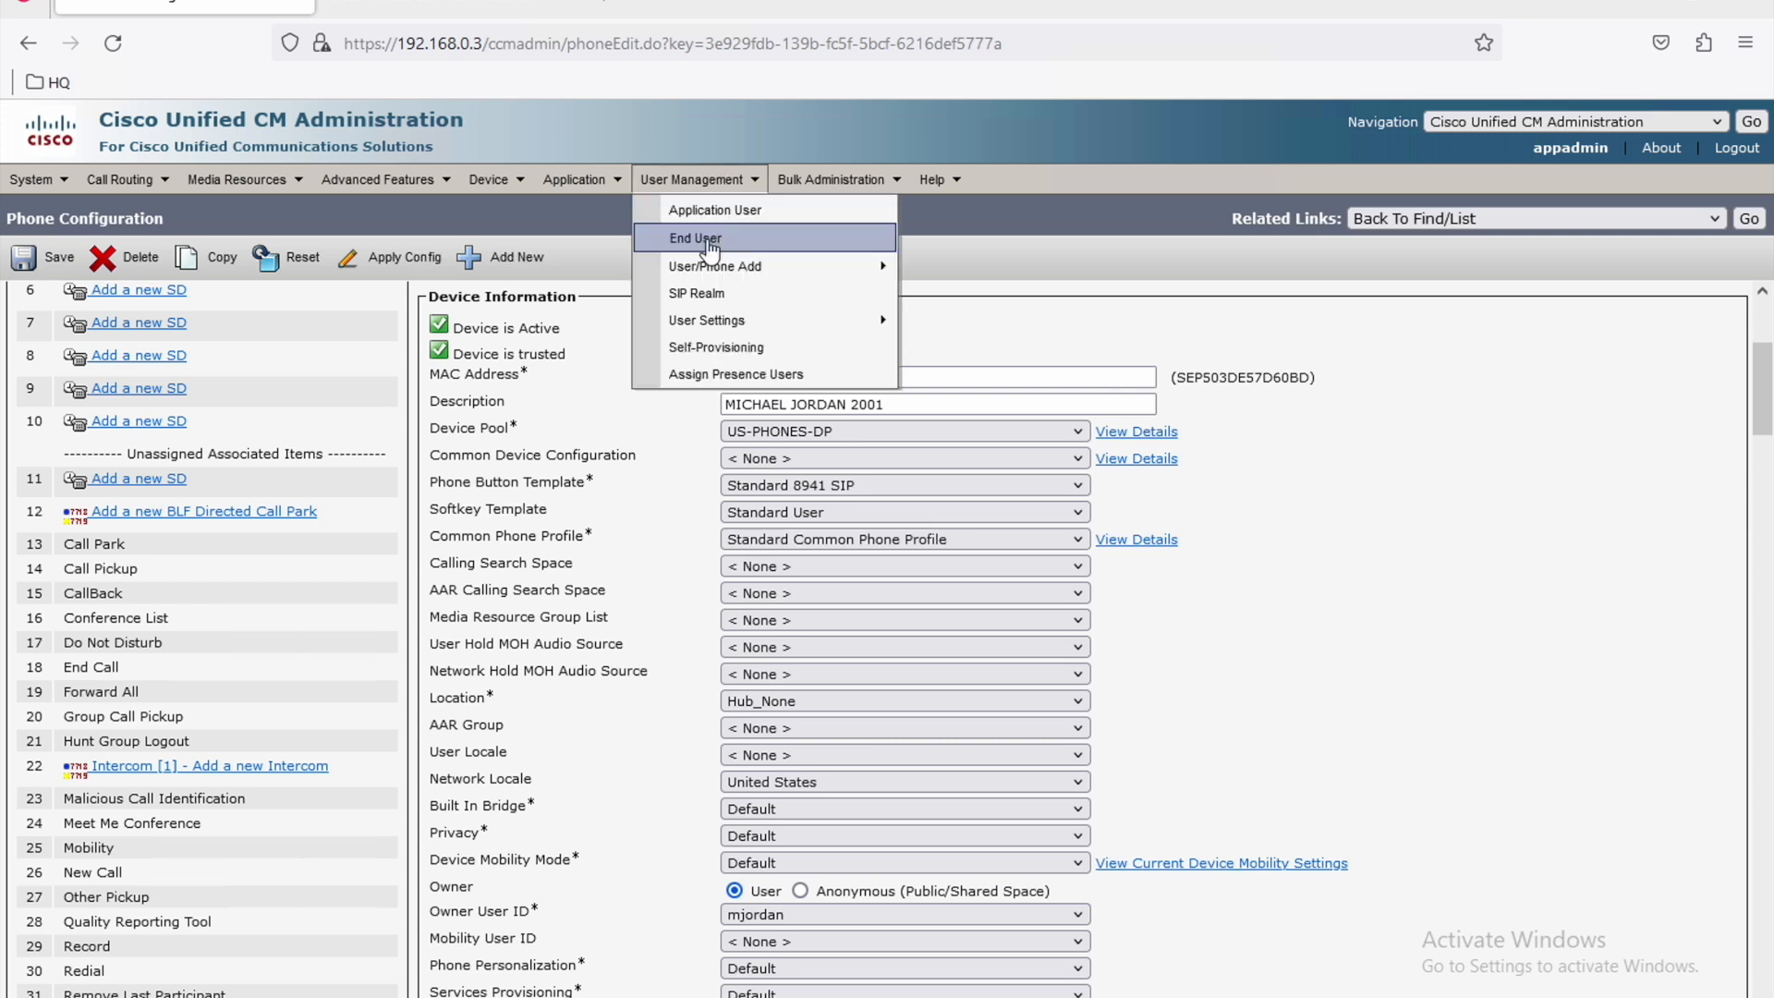
click(708, 240)
click(675, 335)
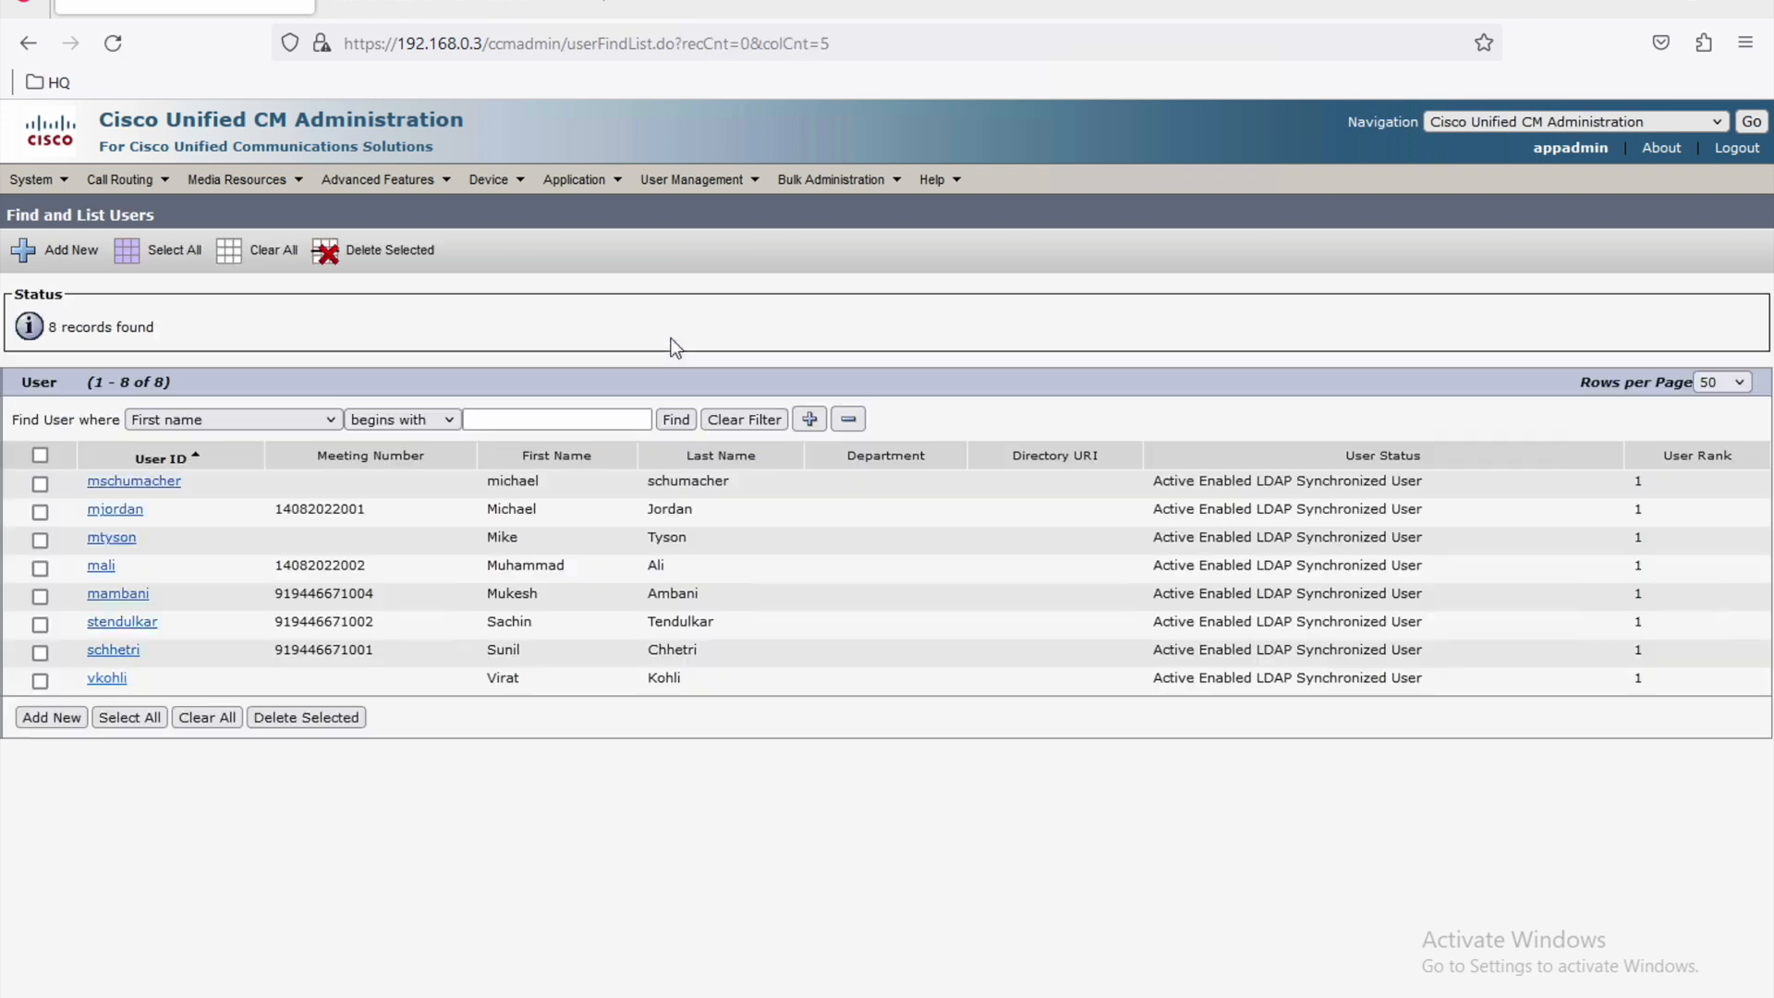
click(116, 514)
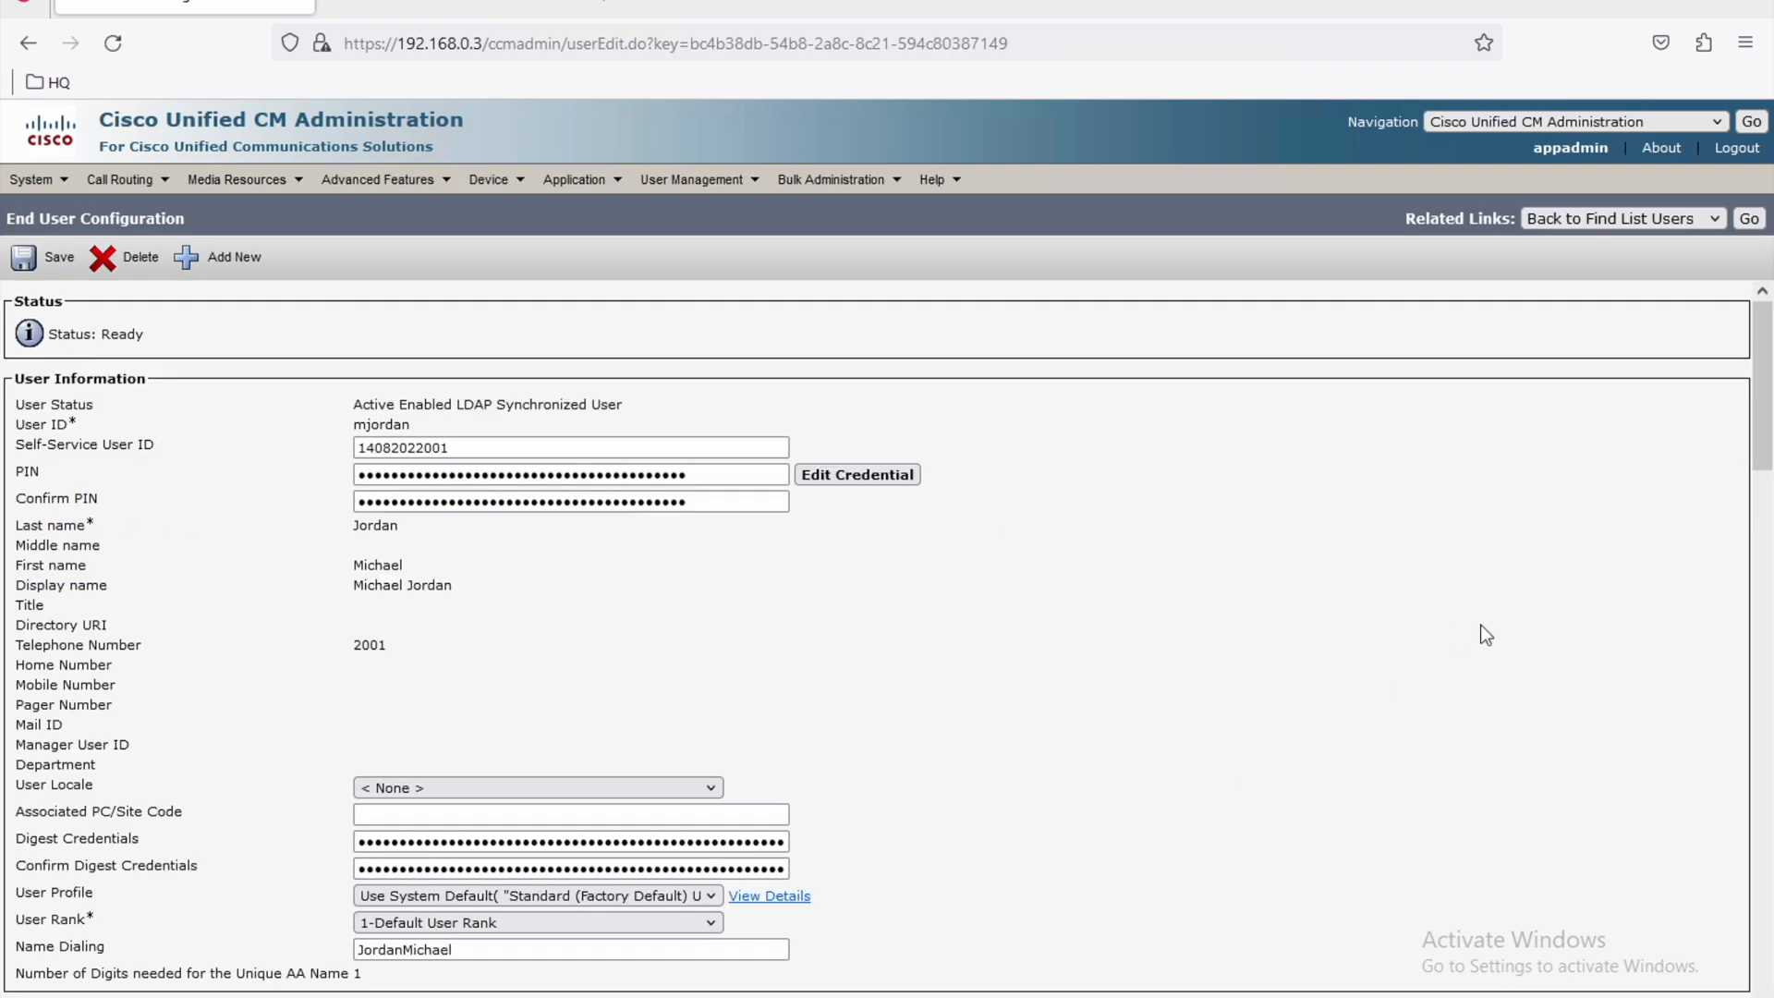
drag(1752, 370, 1742, 550)
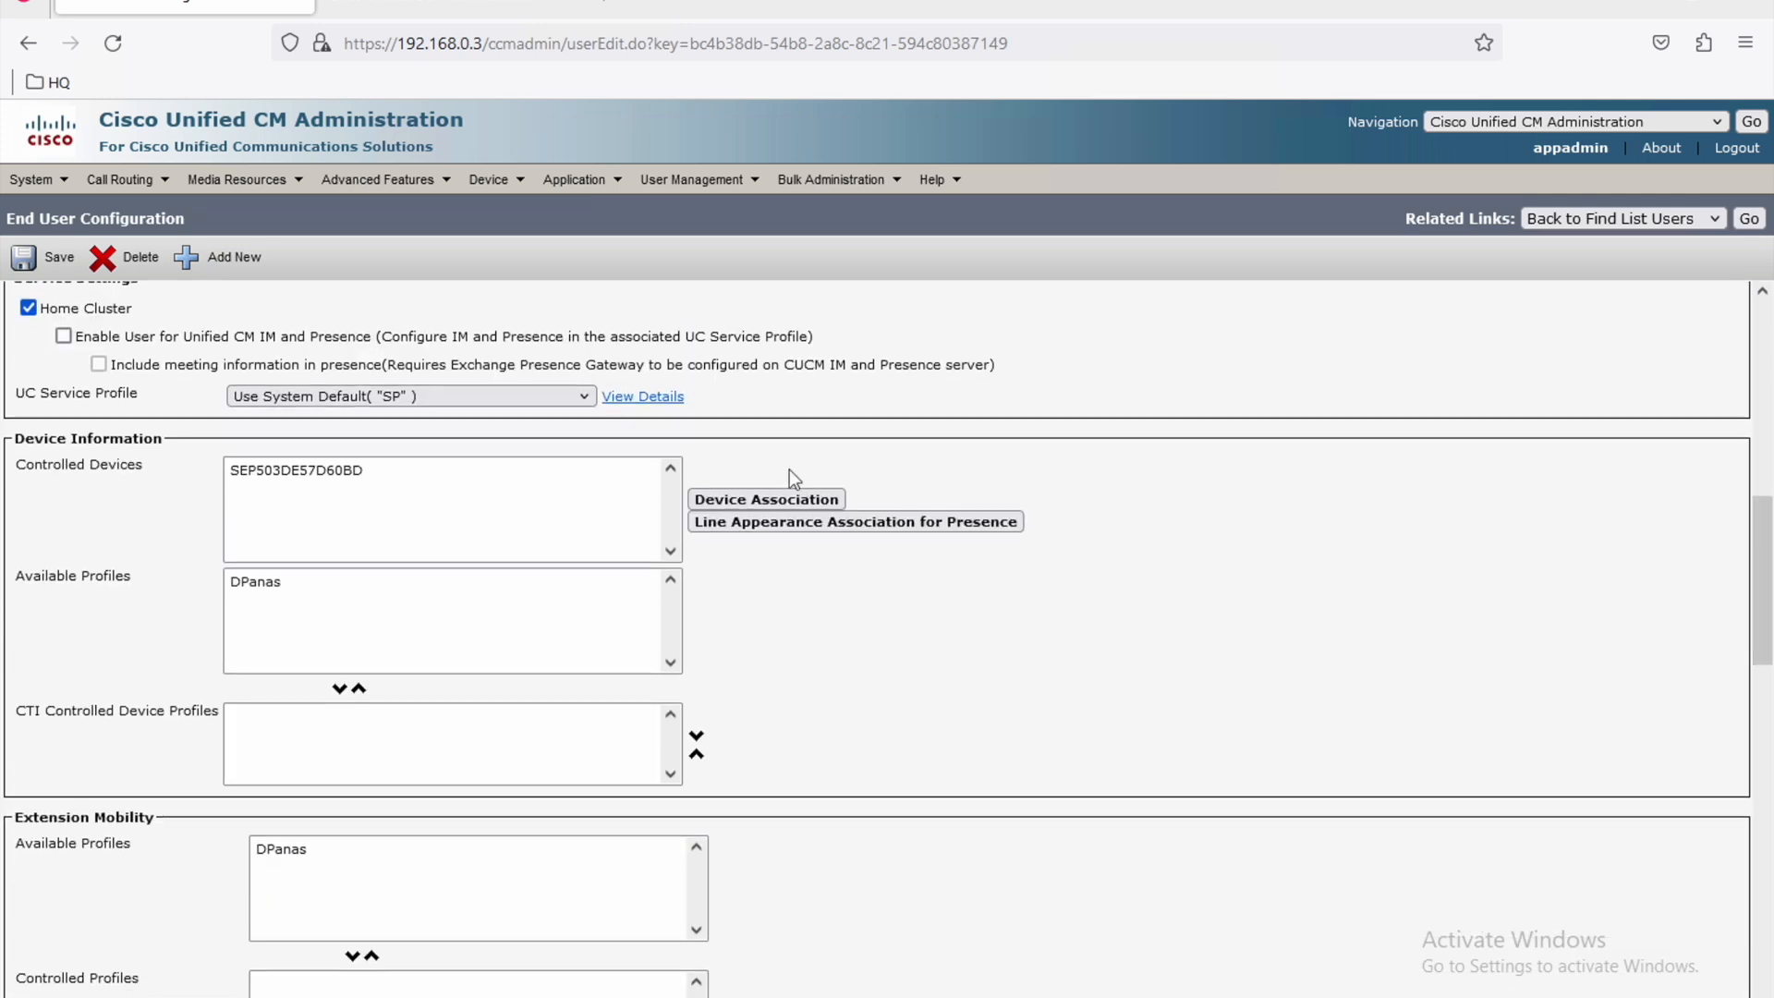
click(268, 469)
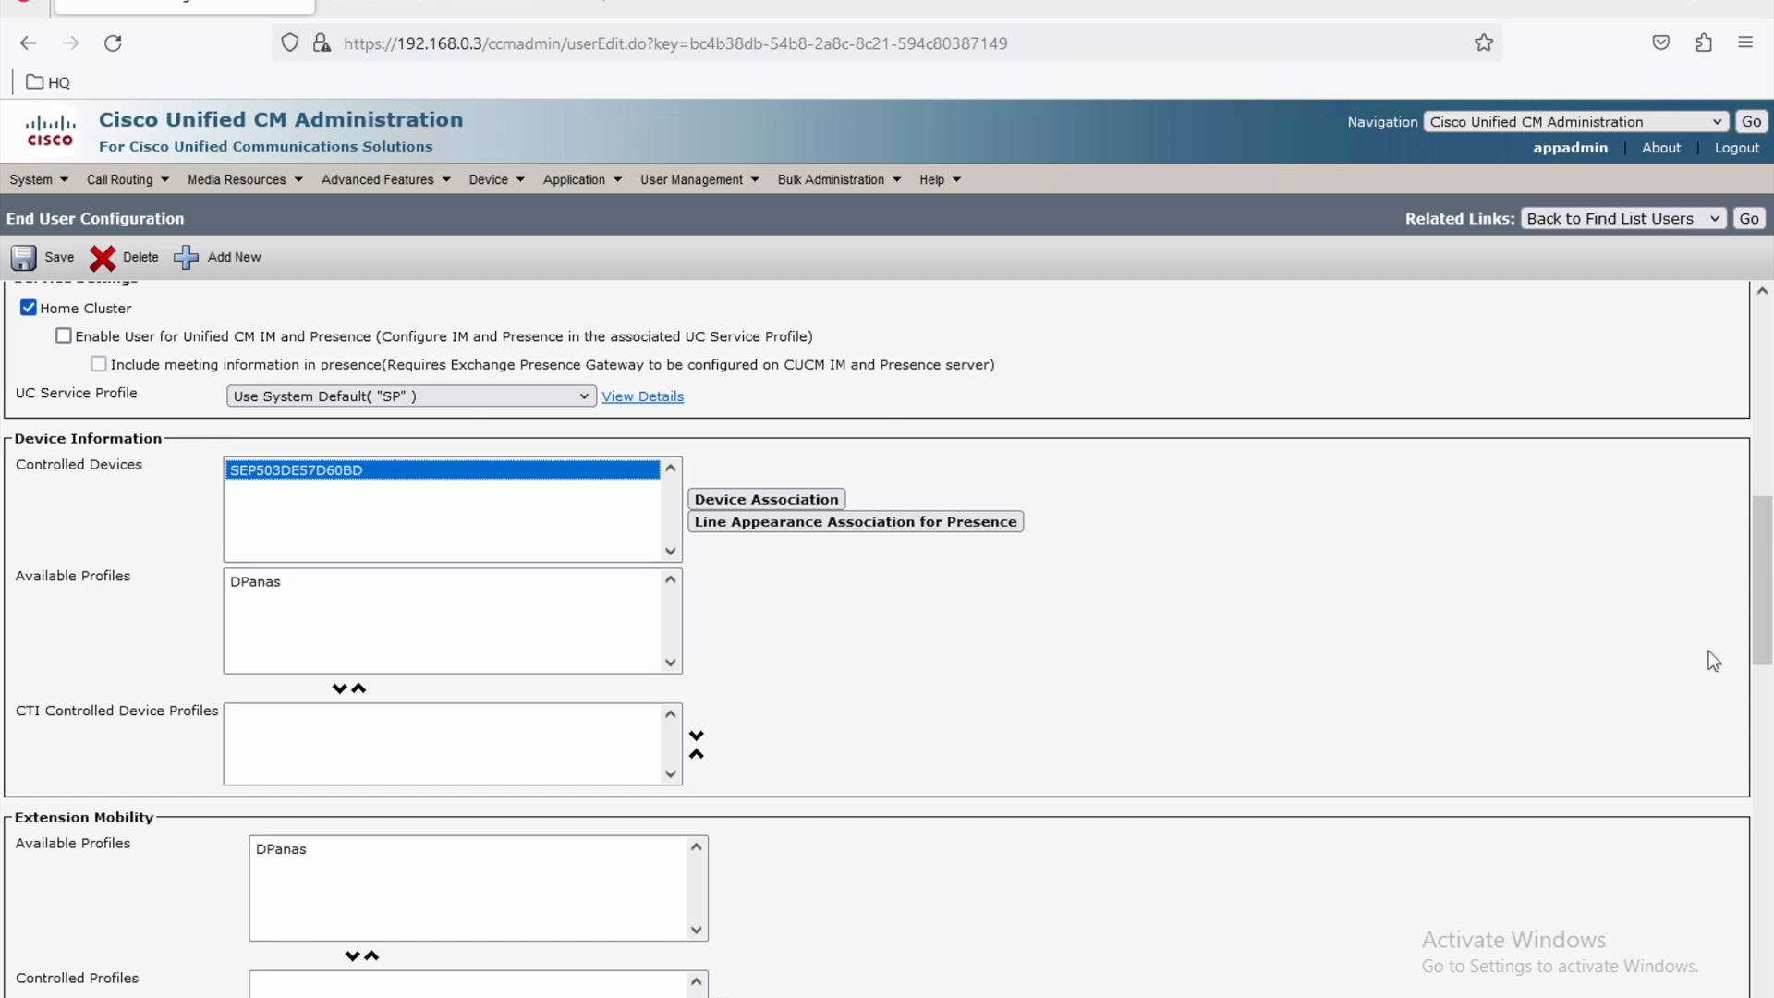
Check the end user's primary extension, the available IPCC Extension choices and the user ID.
drag(1759, 547, 1759, 705)
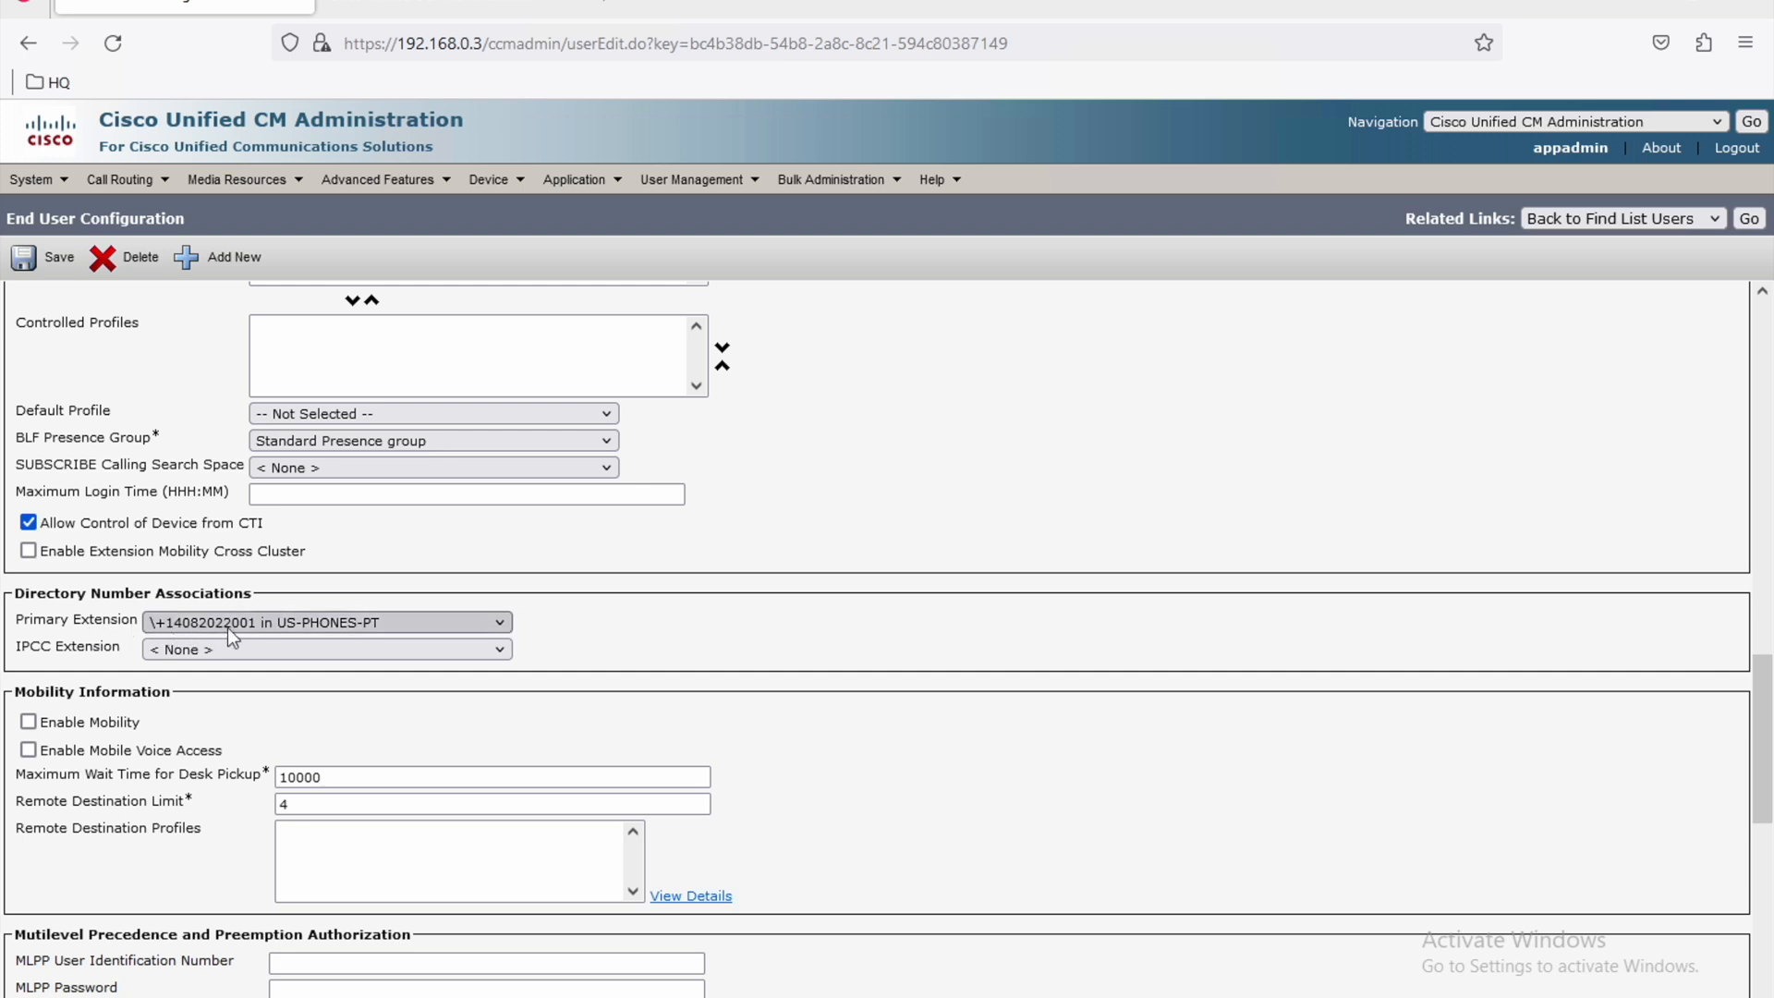
click(202, 650)
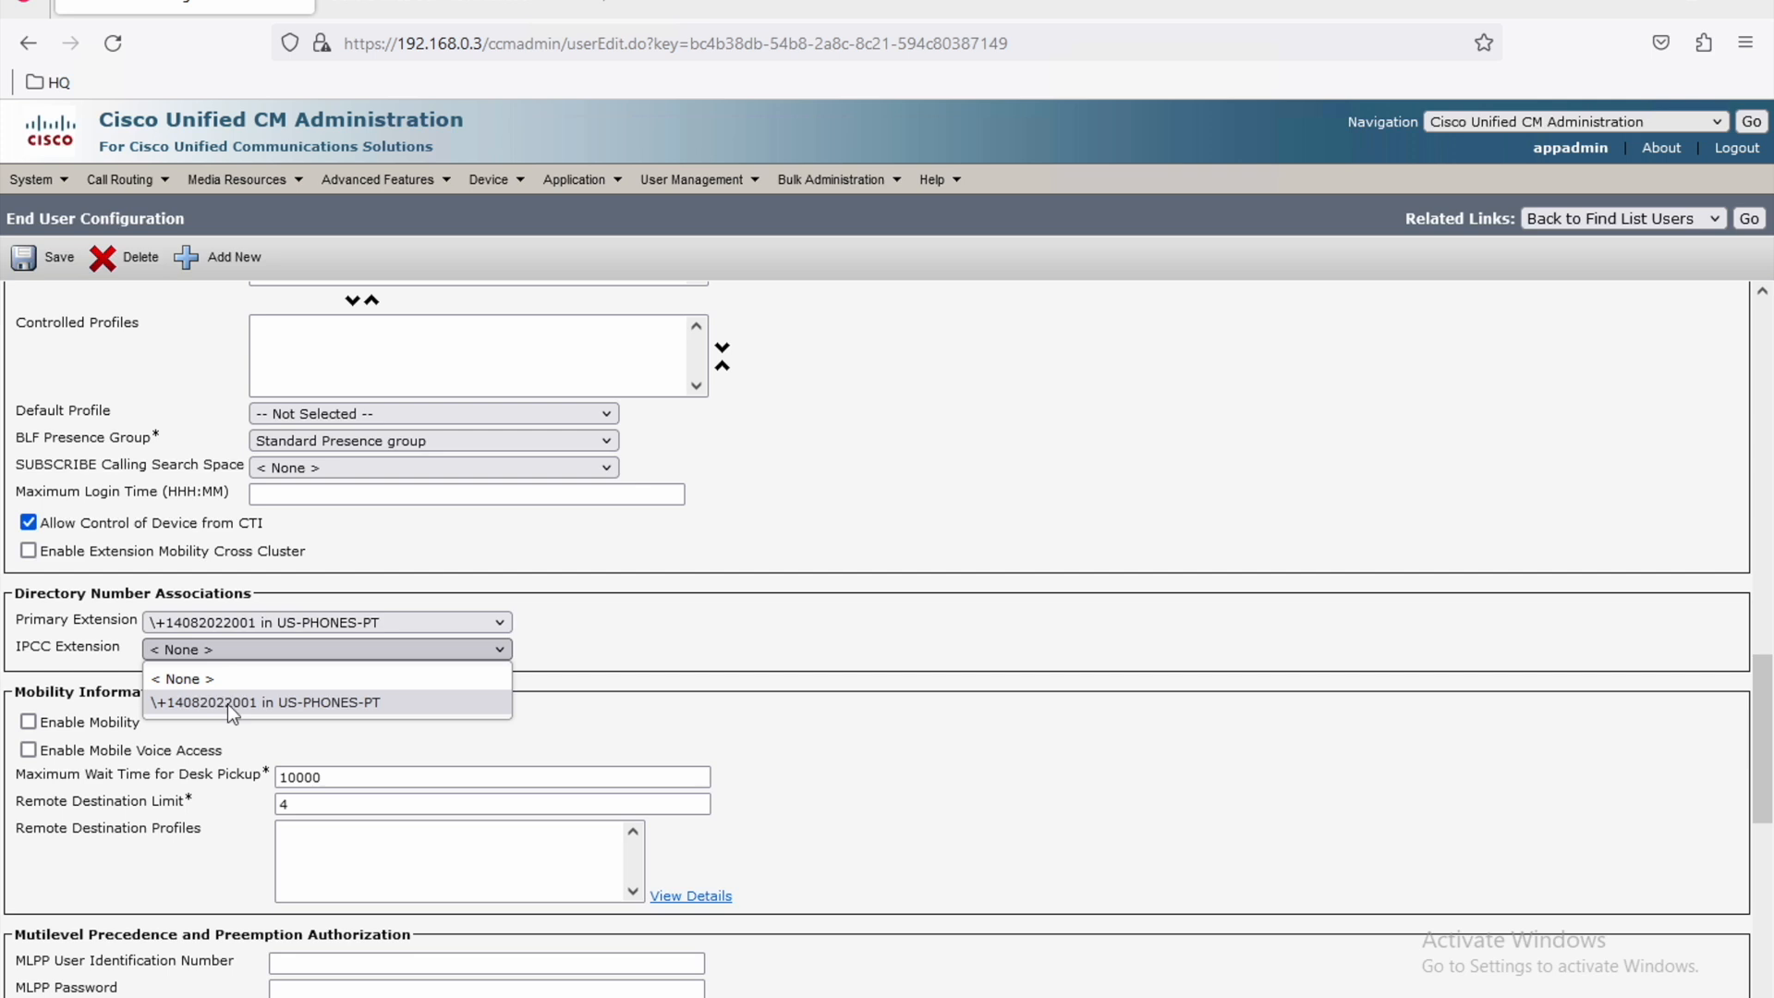
click(962, 417)
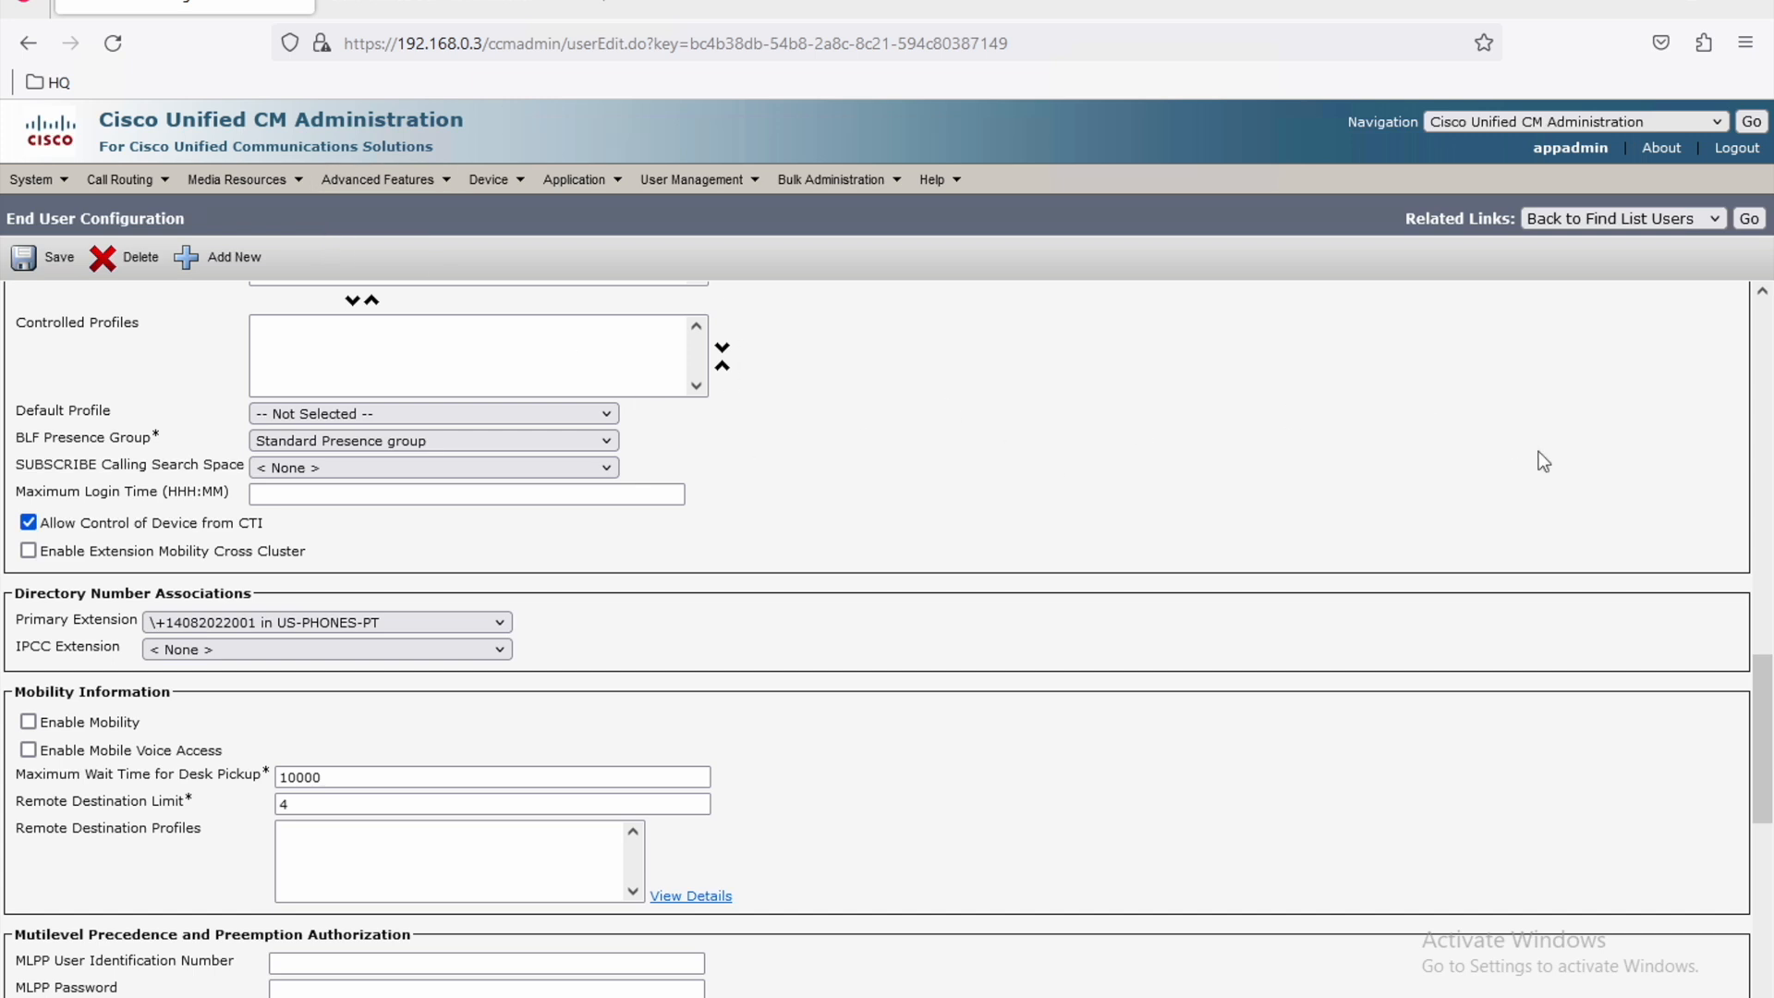
click(1762, 372)
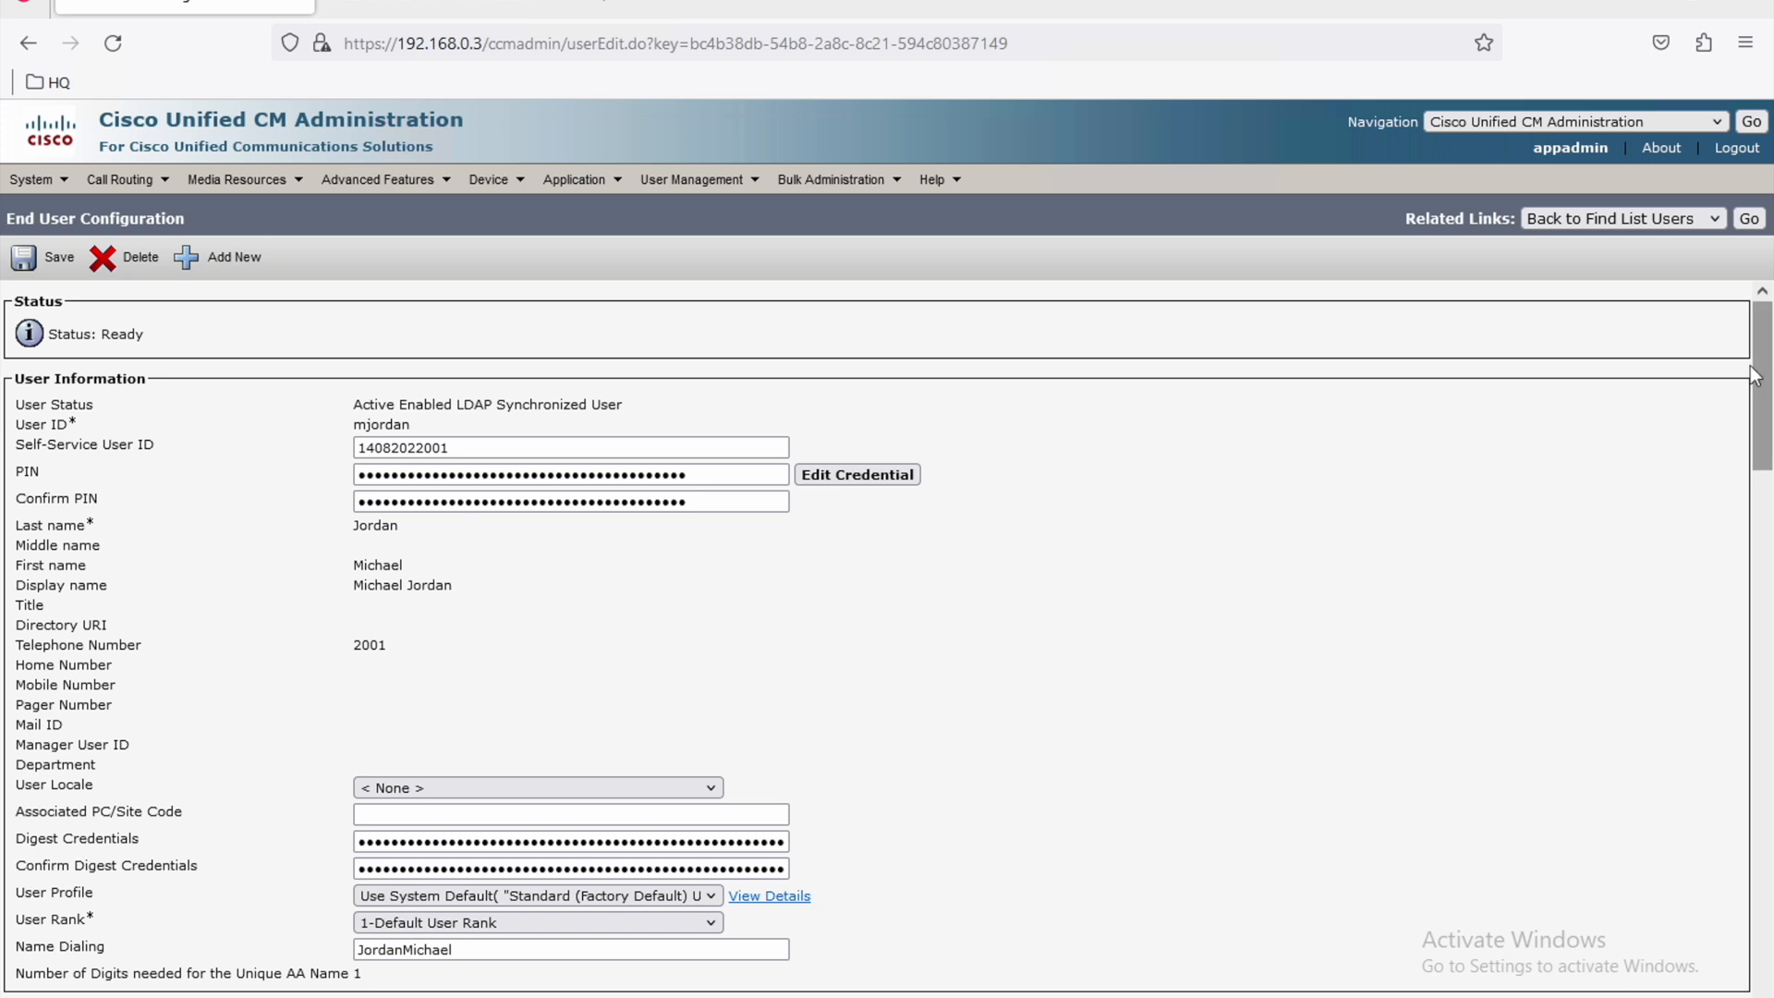
double_click(382, 424)
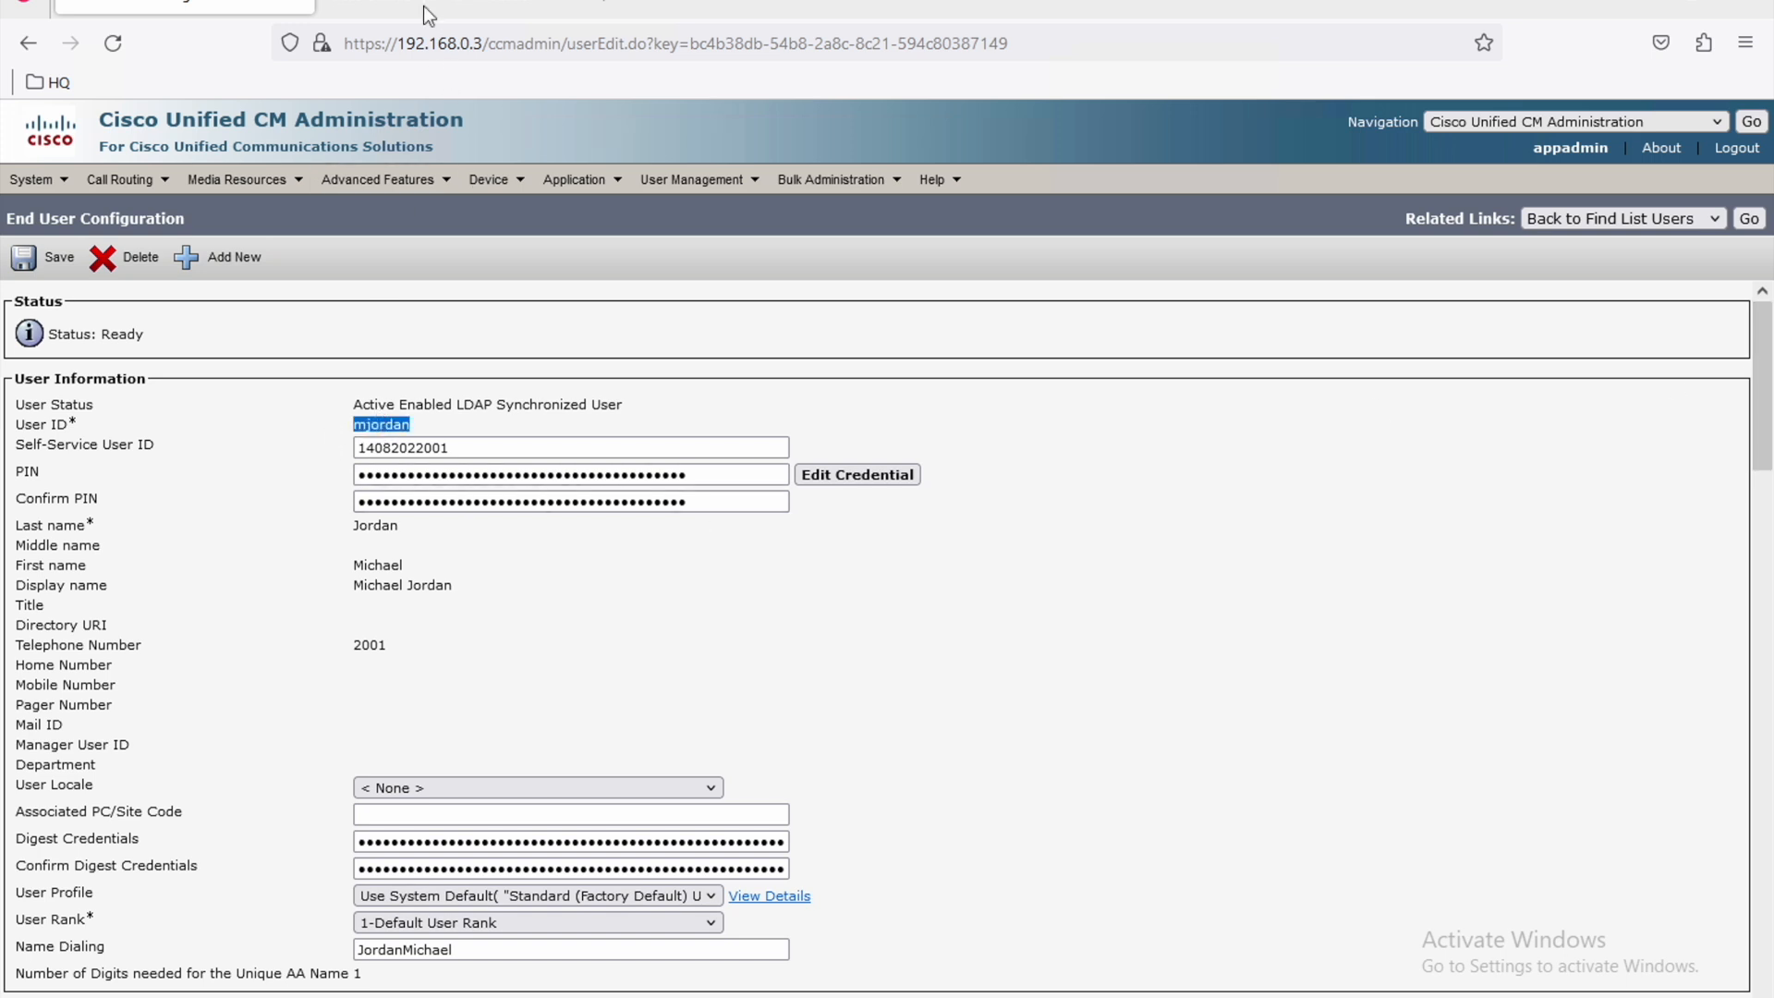
Switch to Cisco Unified CCX Administration and open the RmCm resources list to check for the end user.
click(425, 9)
click(225, 176)
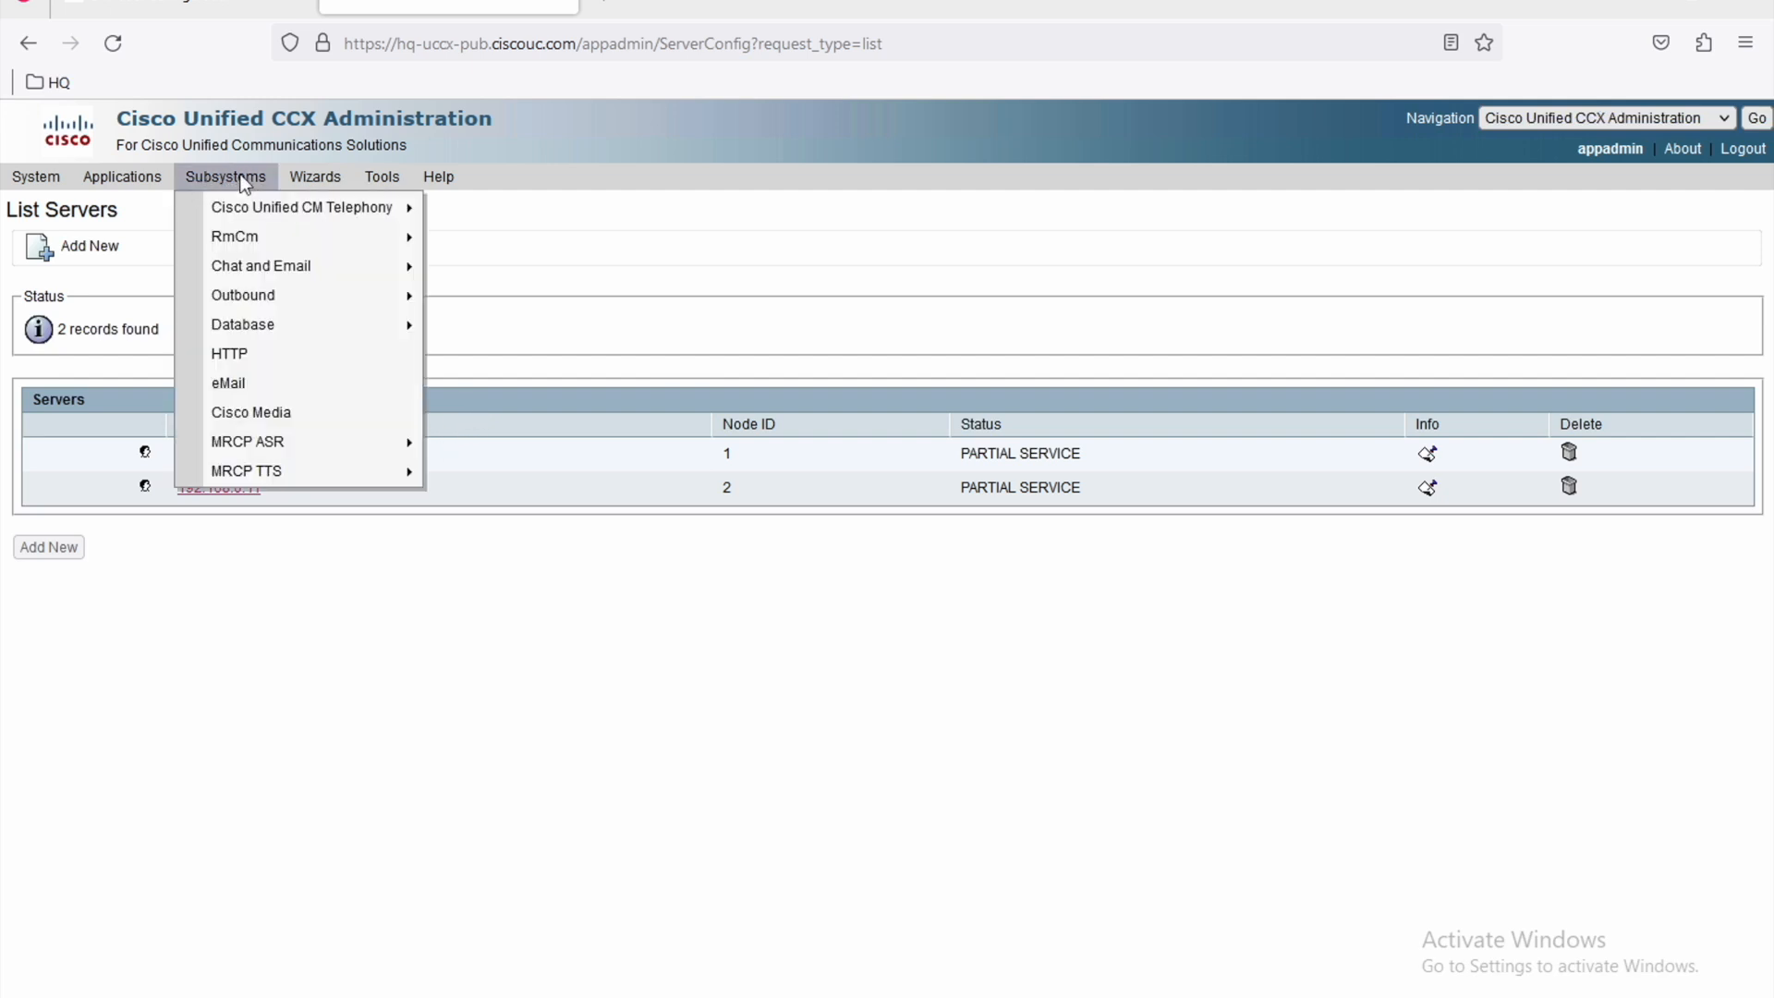
mouse_move(271, 240)
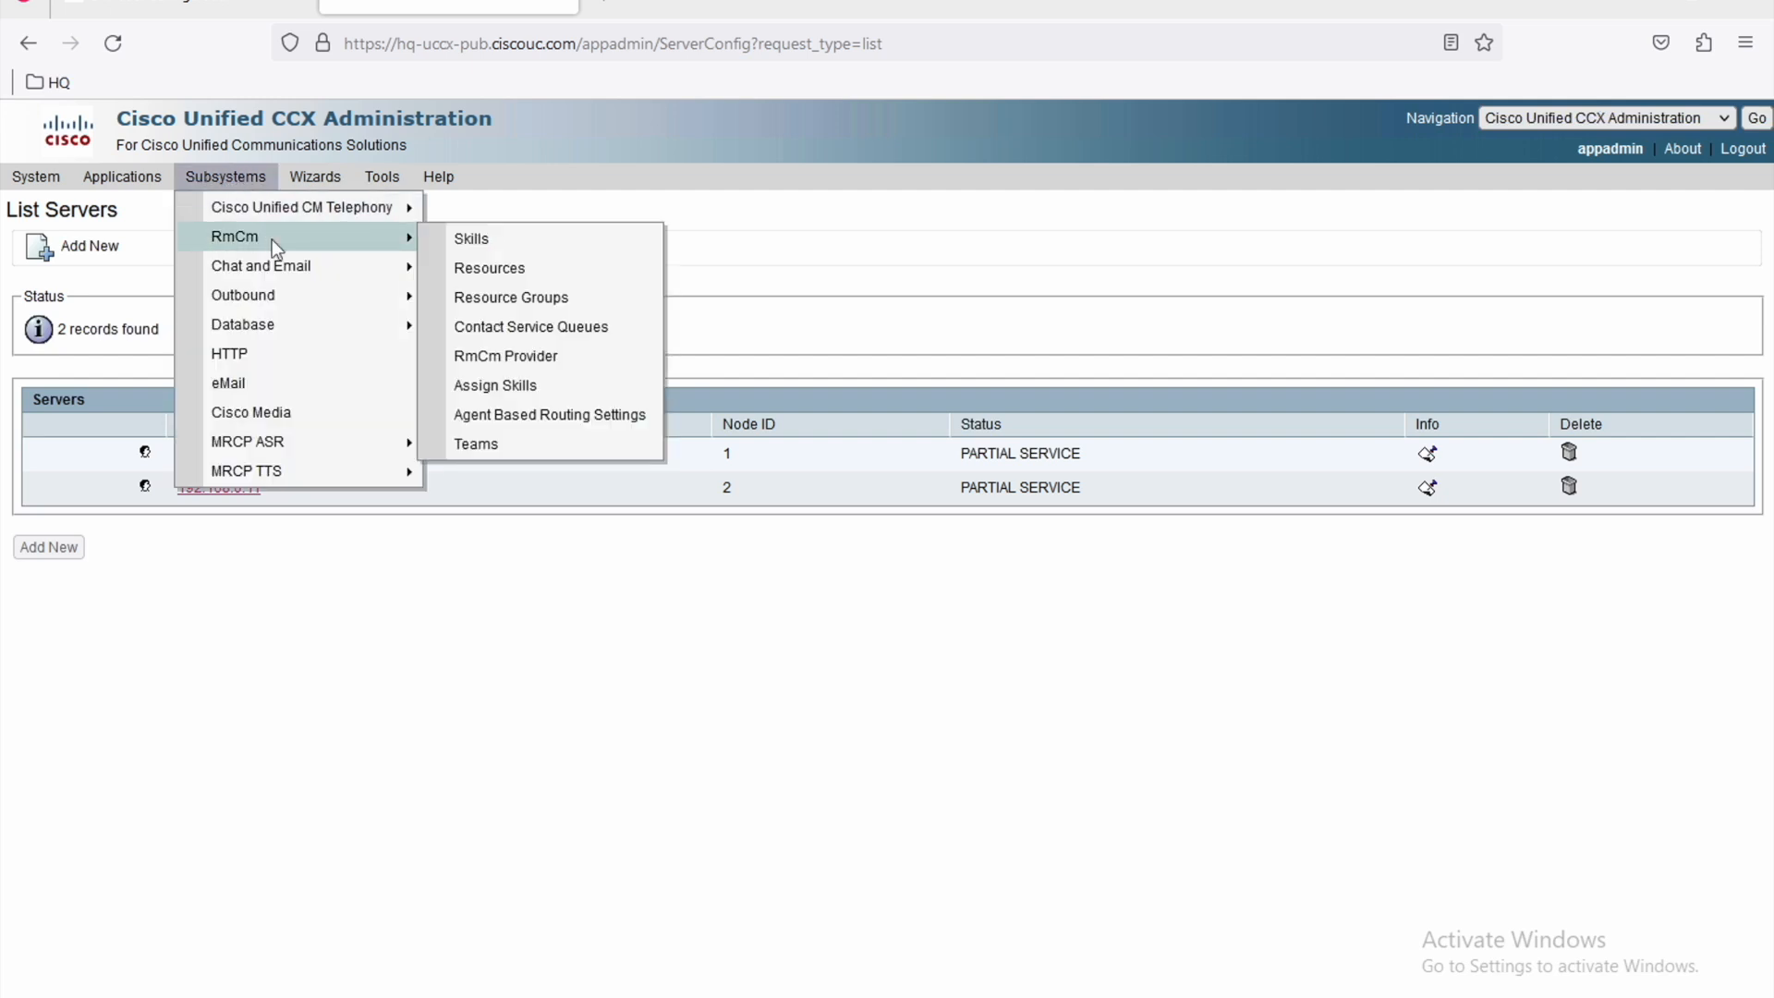
click(521, 272)
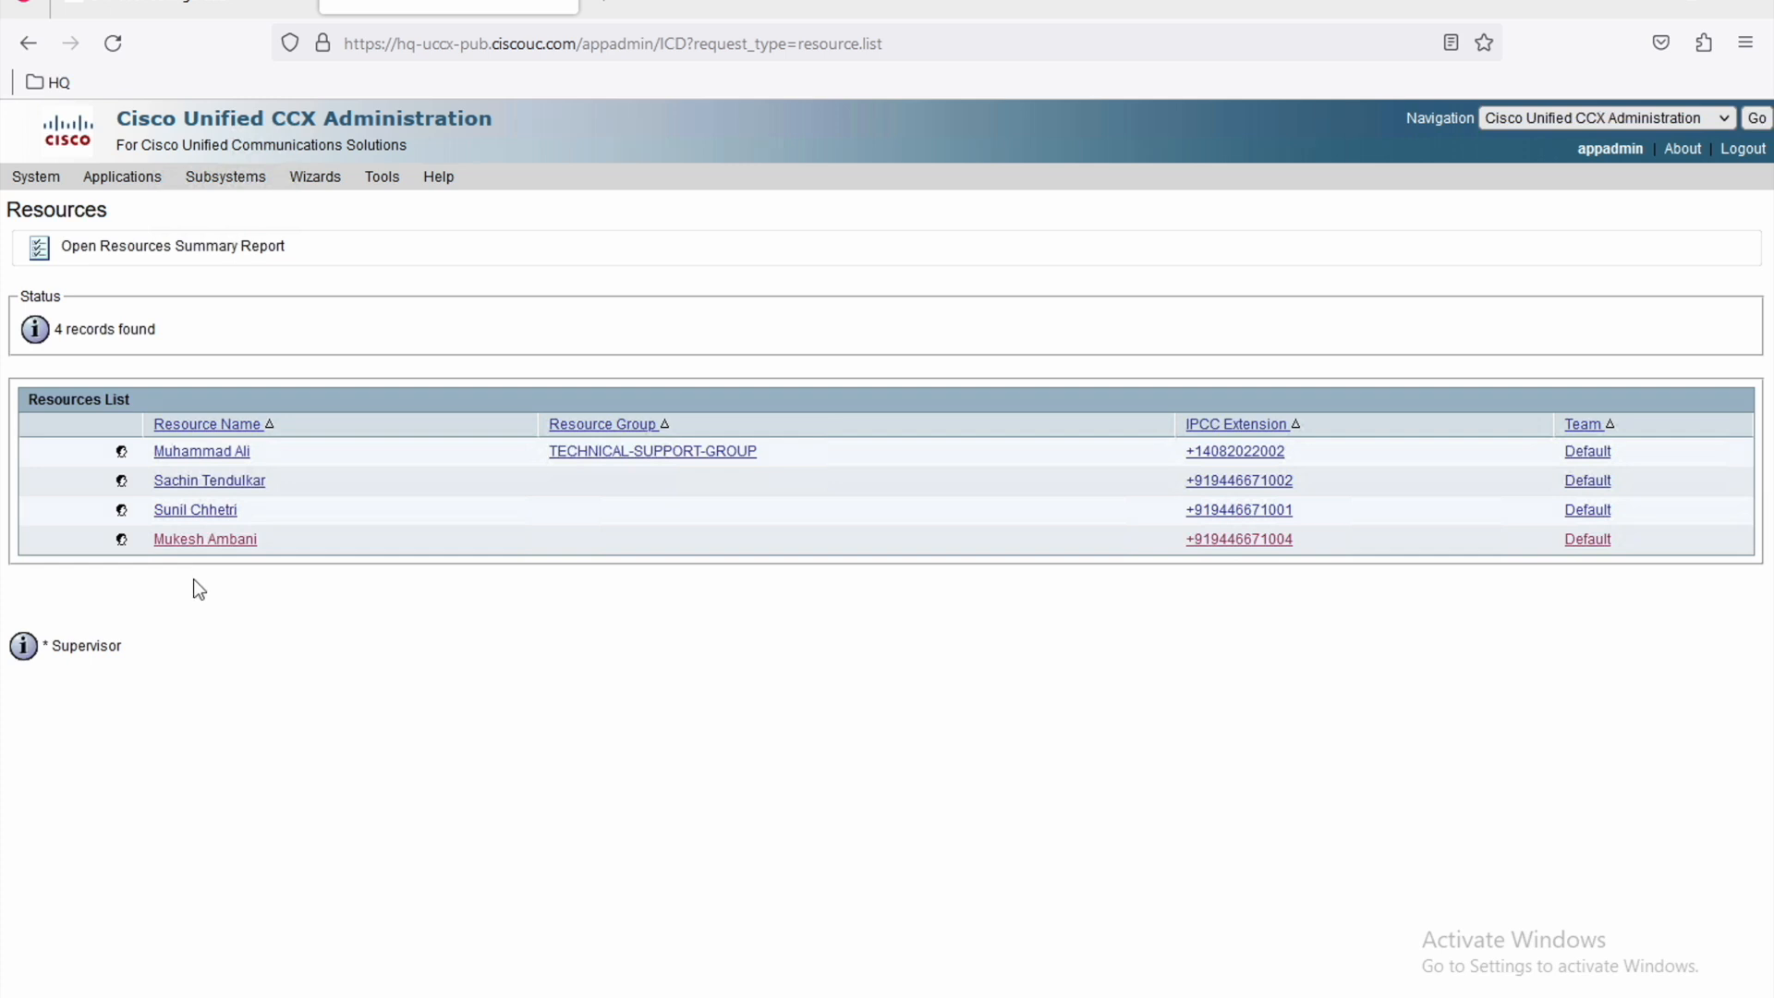
Back in Cisco Unified CM Administration, set the end user's IPCC Extension to their primary directory number in US-PHONES-PT and save the user.
click(202, 7)
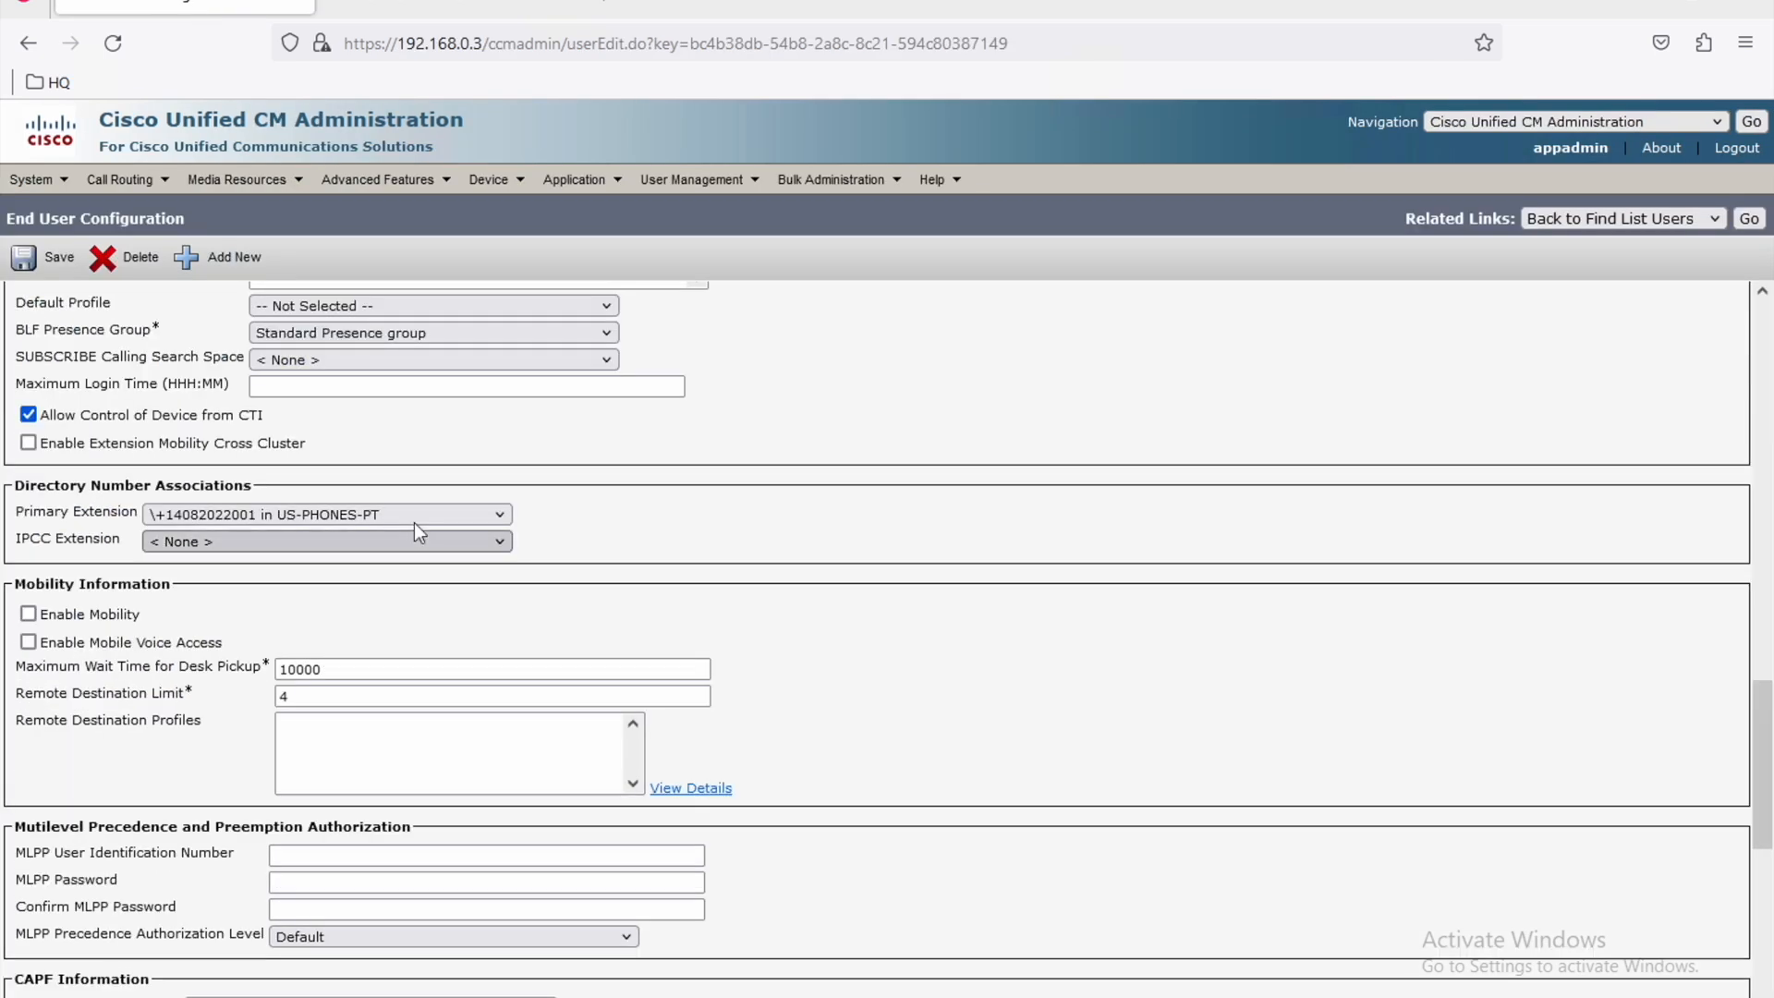
click(196, 542)
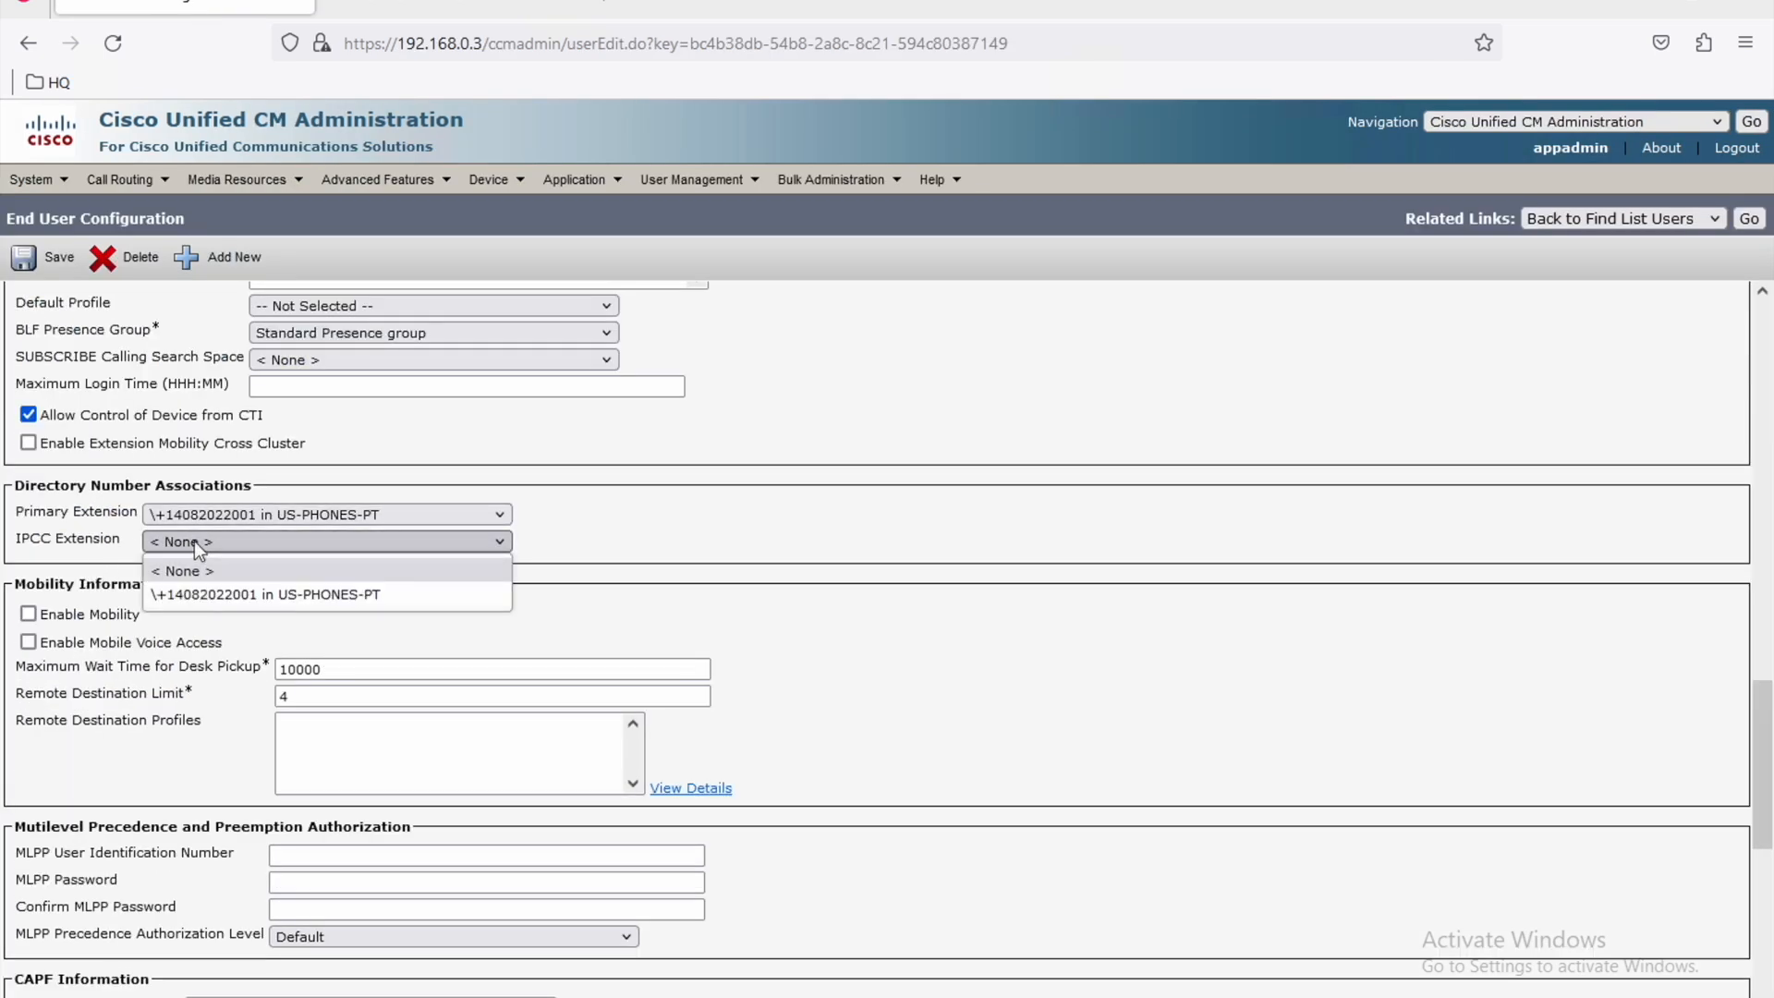
click(207, 596)
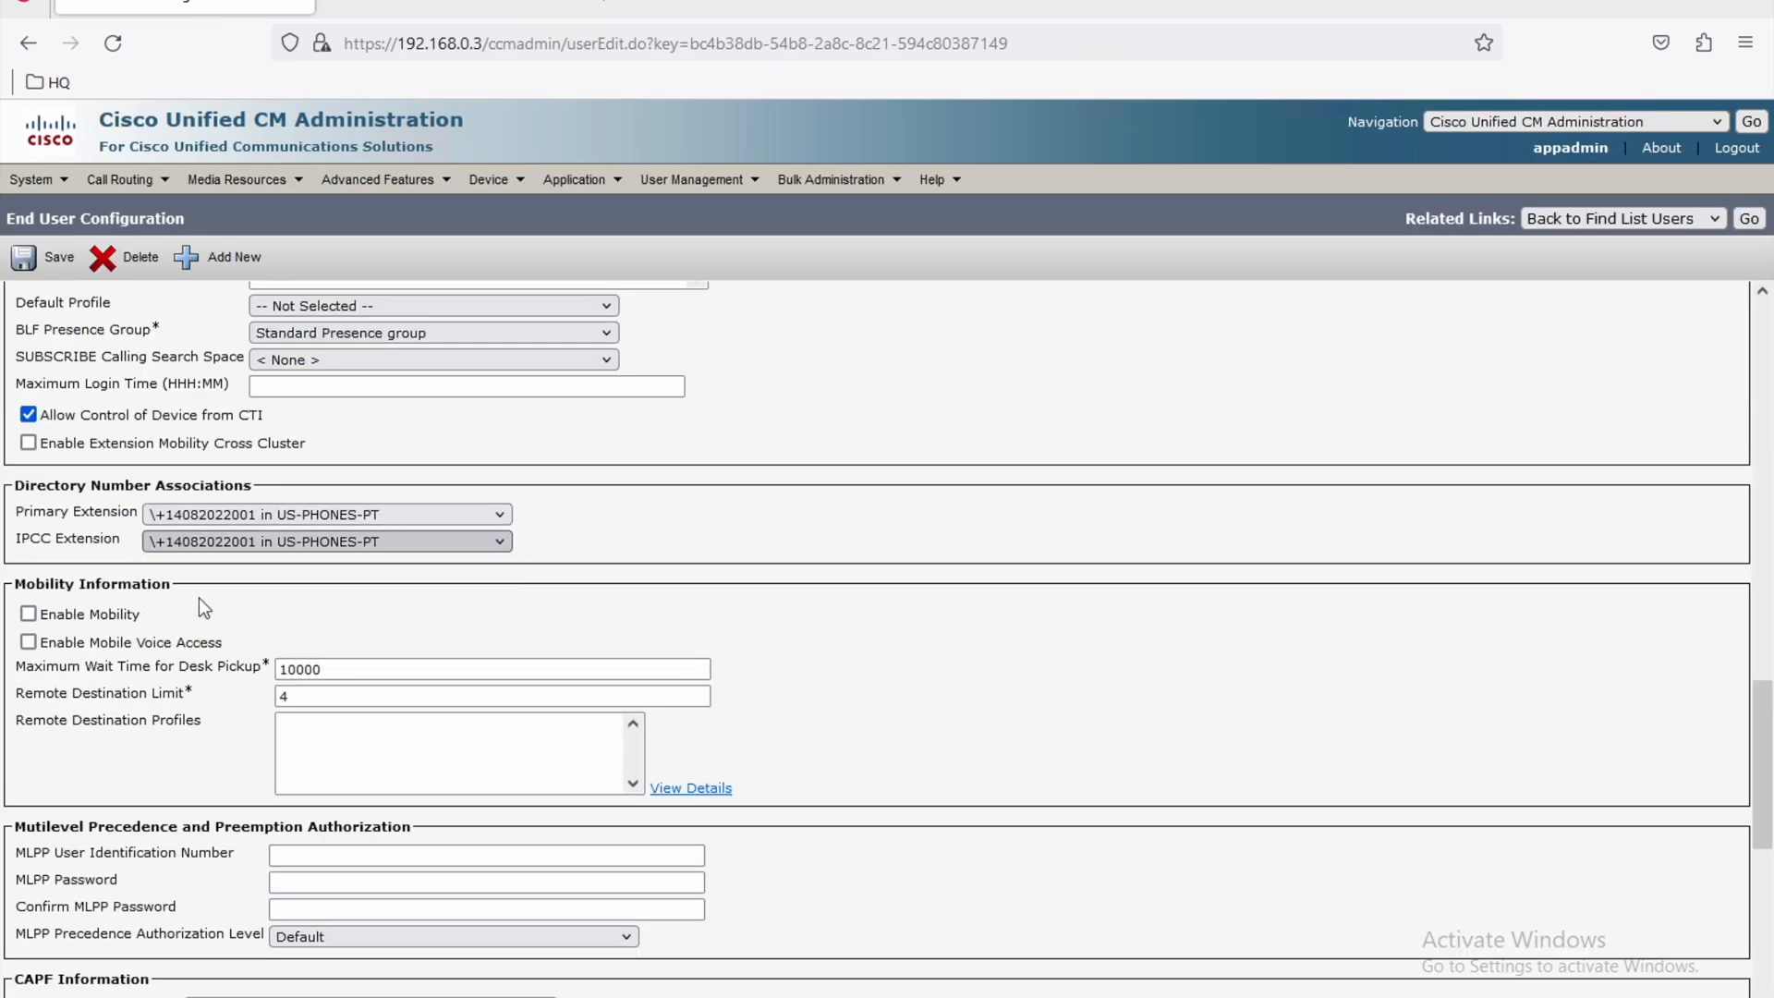
click(48, 263)
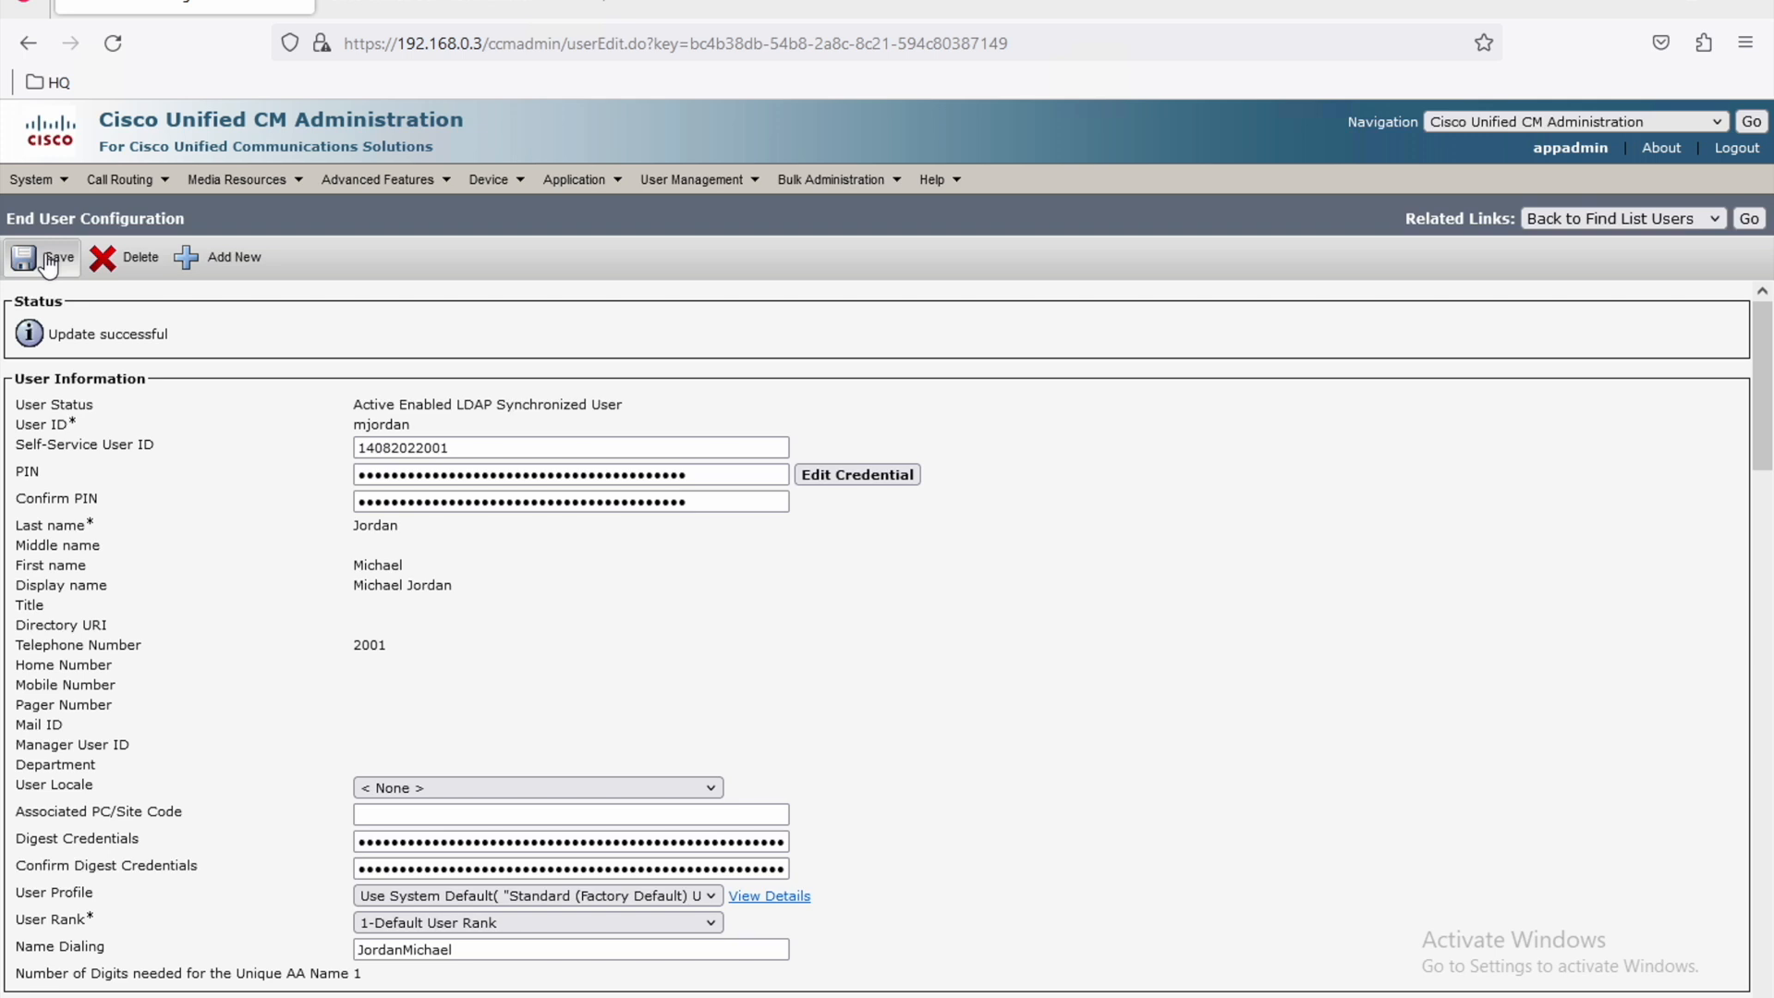
click(49, 263)
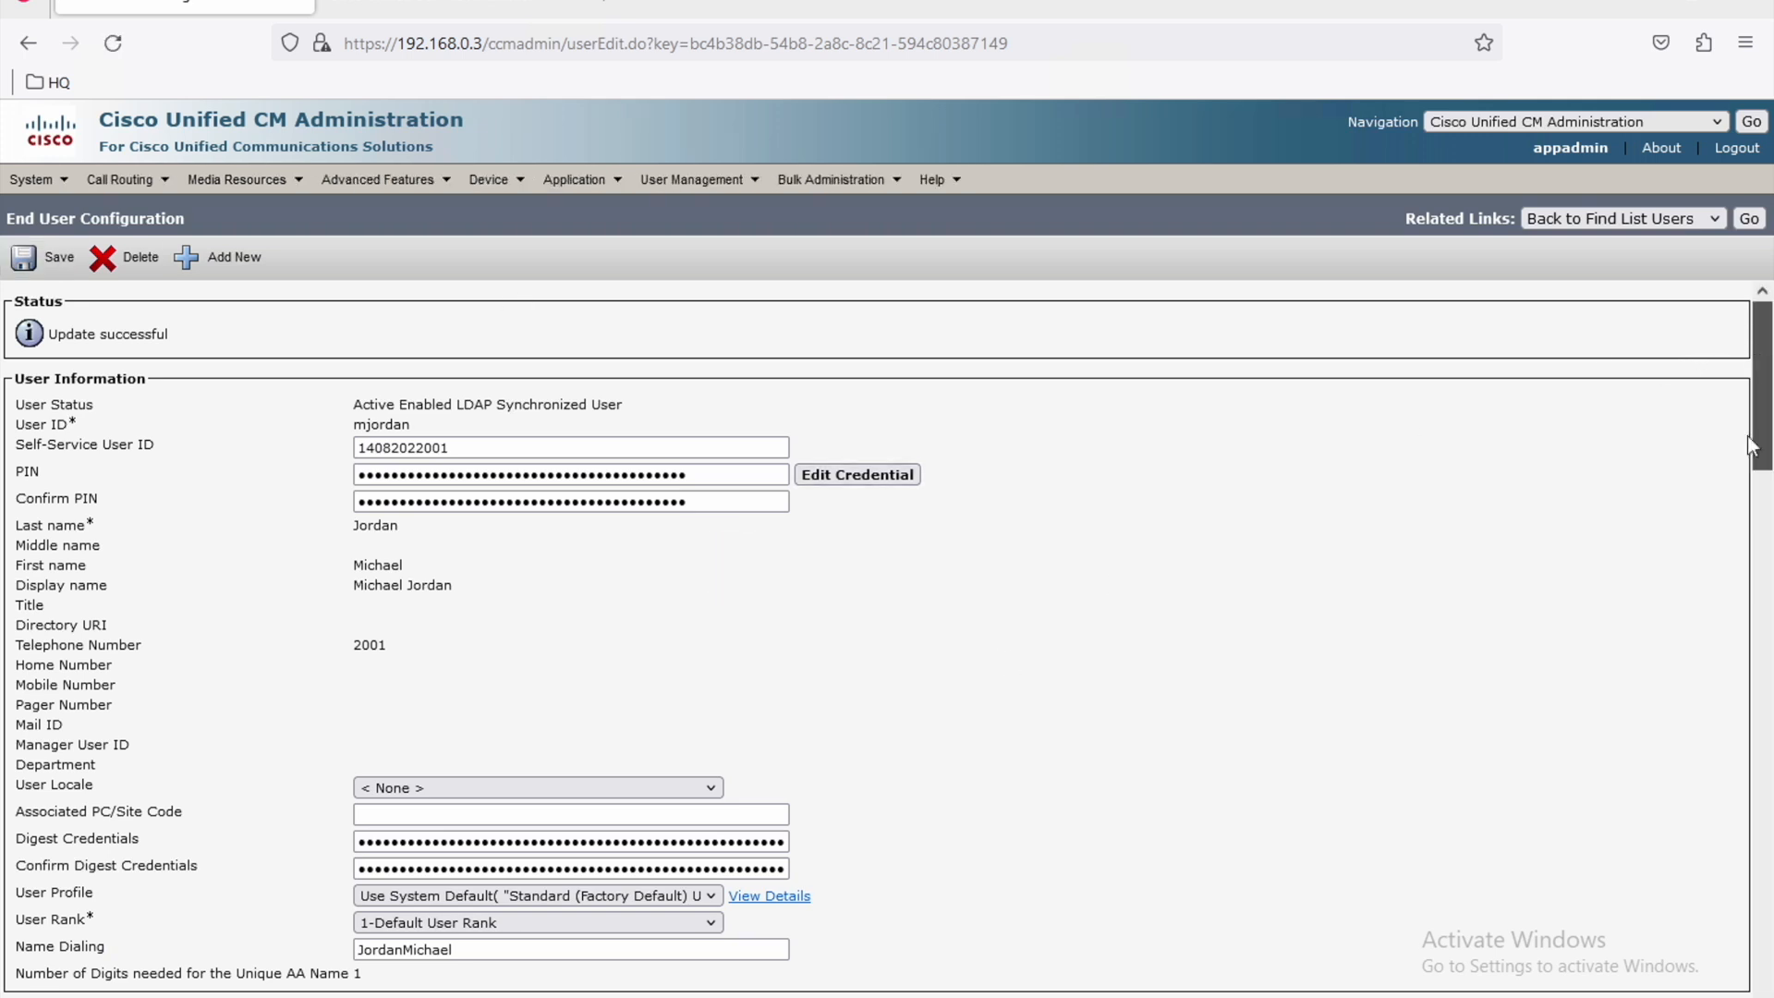
Check the end user's IPCC Extension and permissions, and open the same user's resource configuration in Cisco Unified CCX Administration.
drag(1762, 404, 1710, 719)
scroll(1704, 729, down, 5)
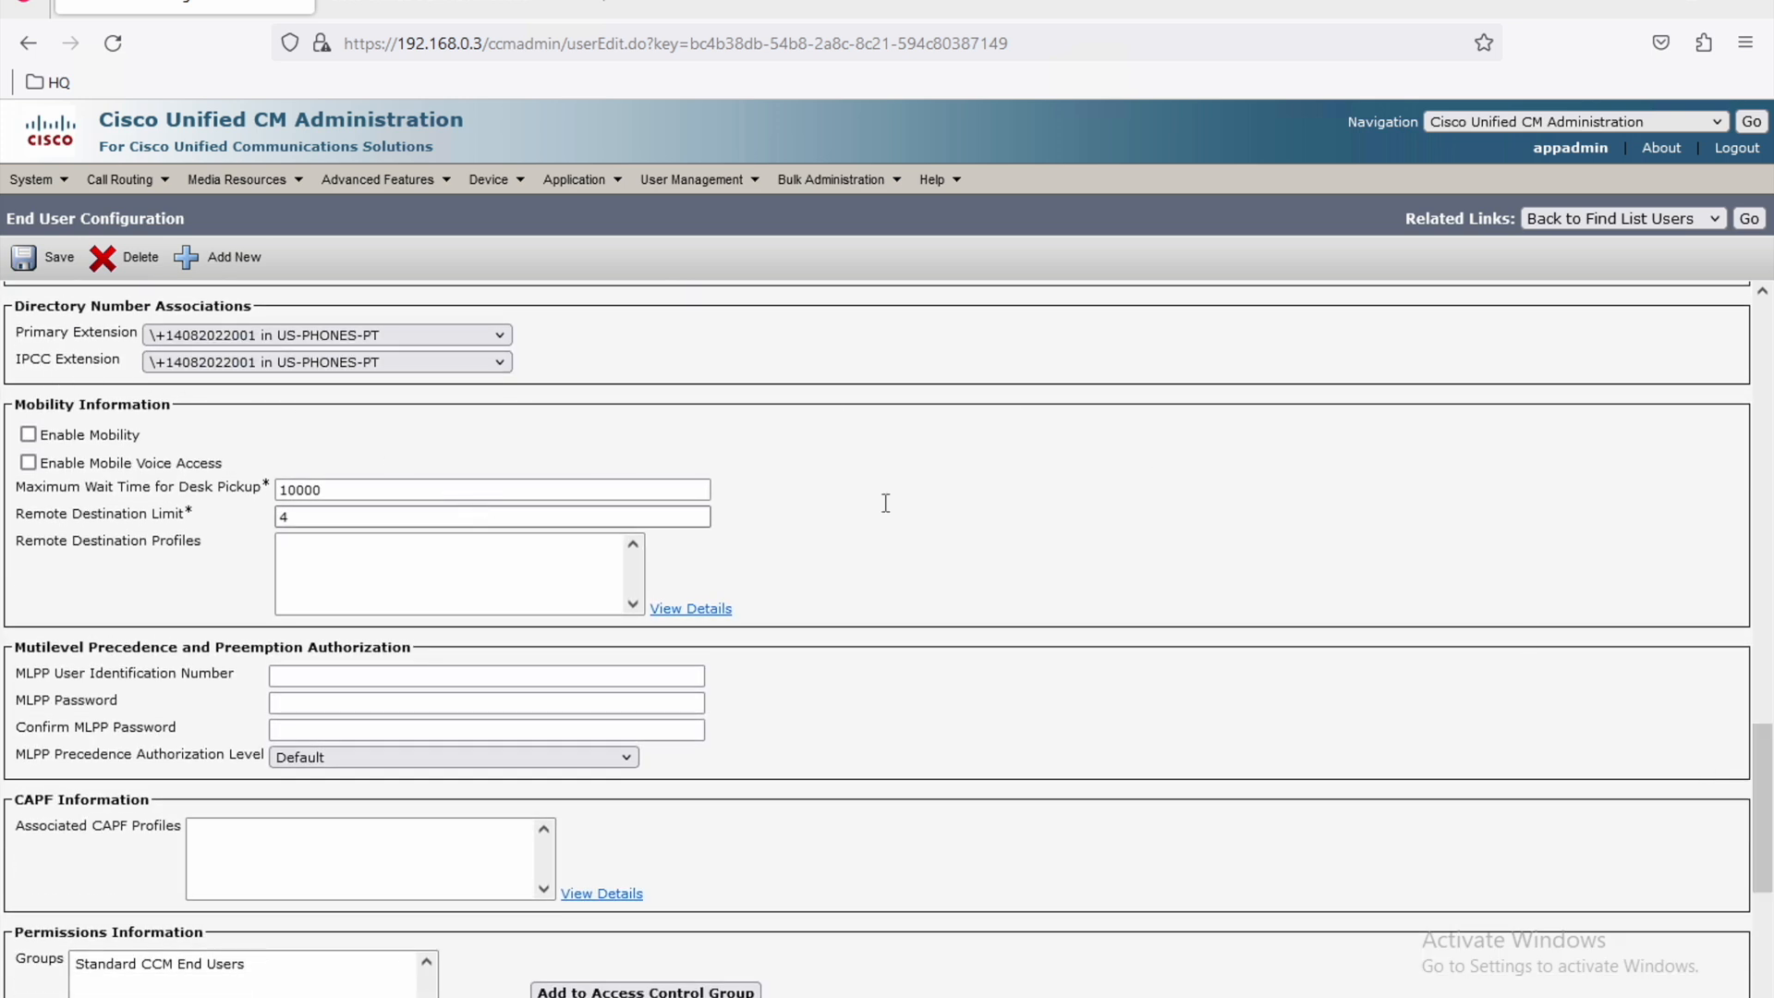
drag(1762, 765, 1759, 892)
click(406, 4)
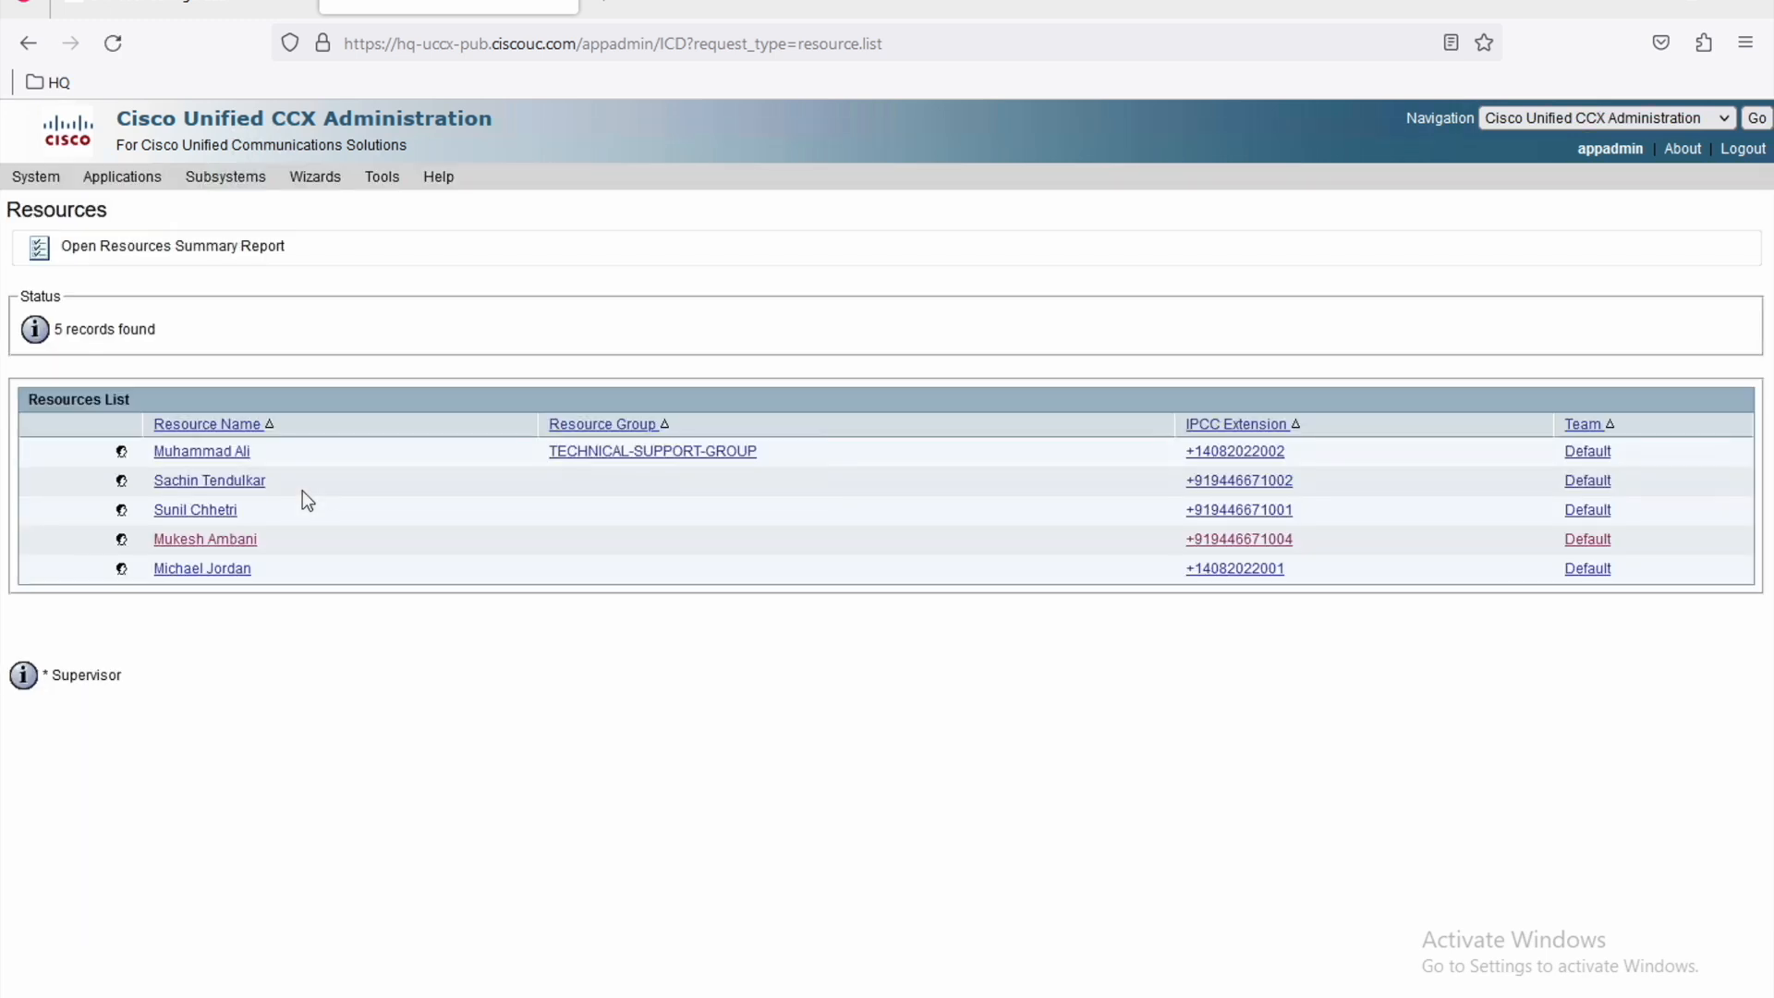
click(187, 571)
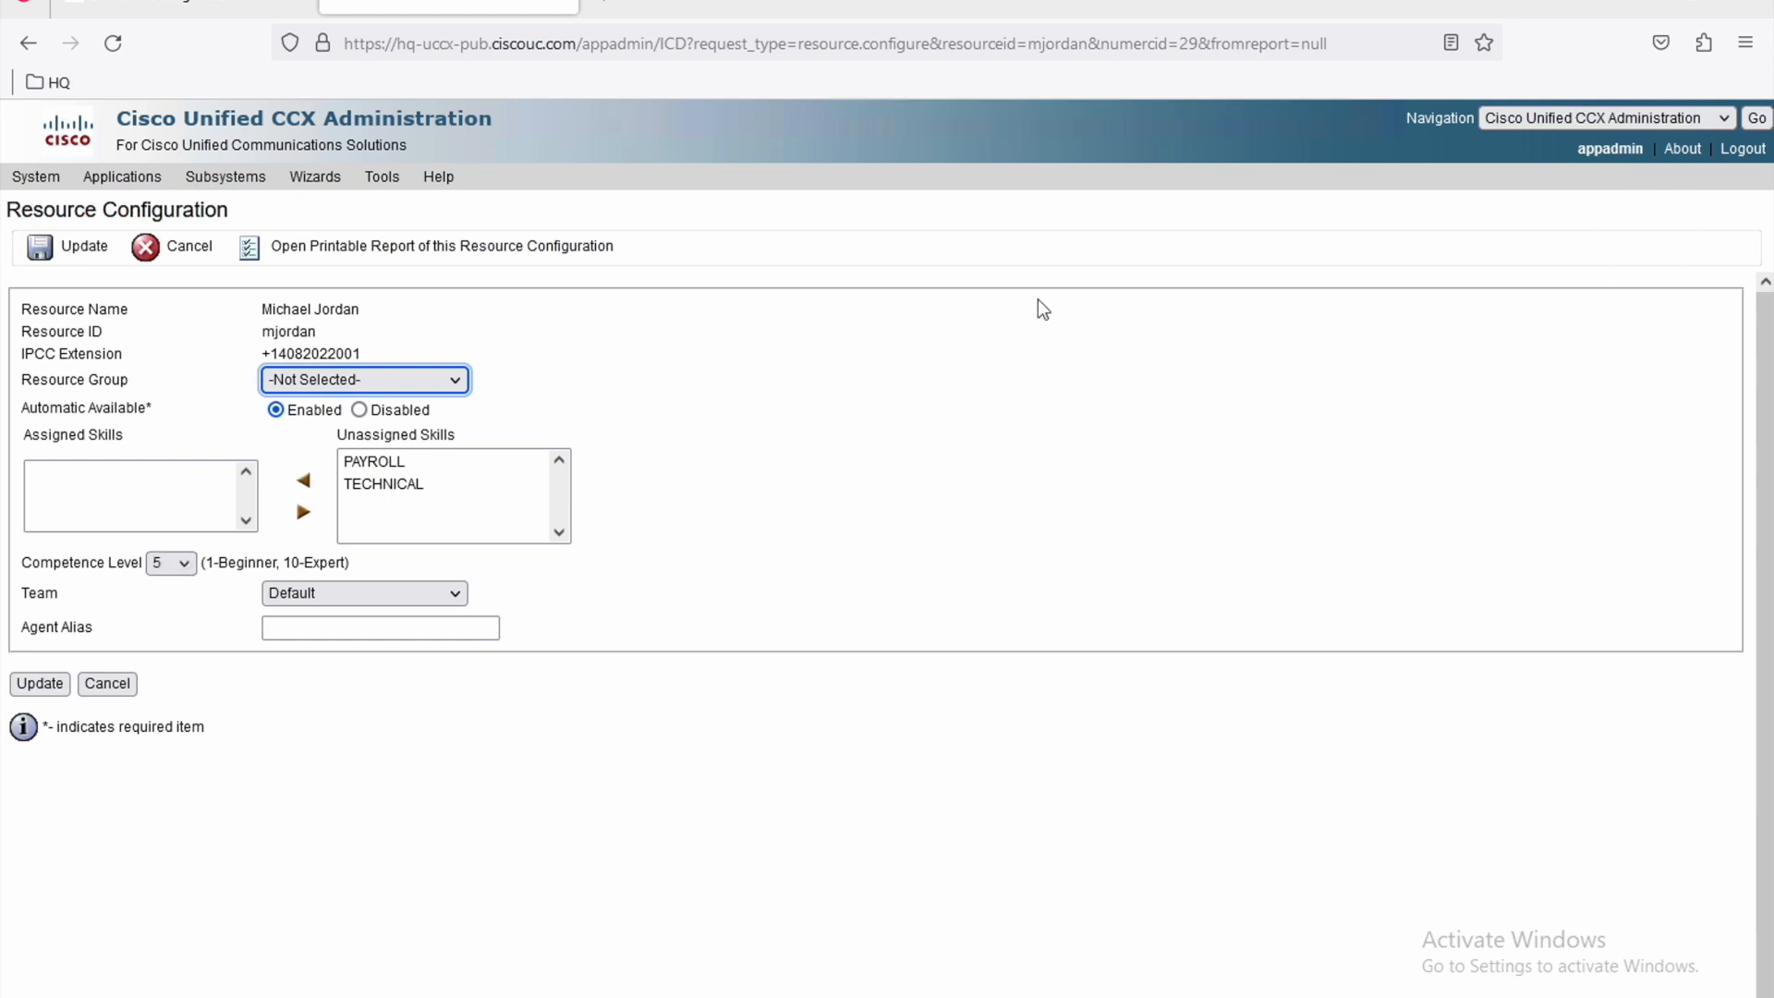
Switch back to Cisco Unified CM Administration and open the rmcm application user's configuration.
click(184, 8)
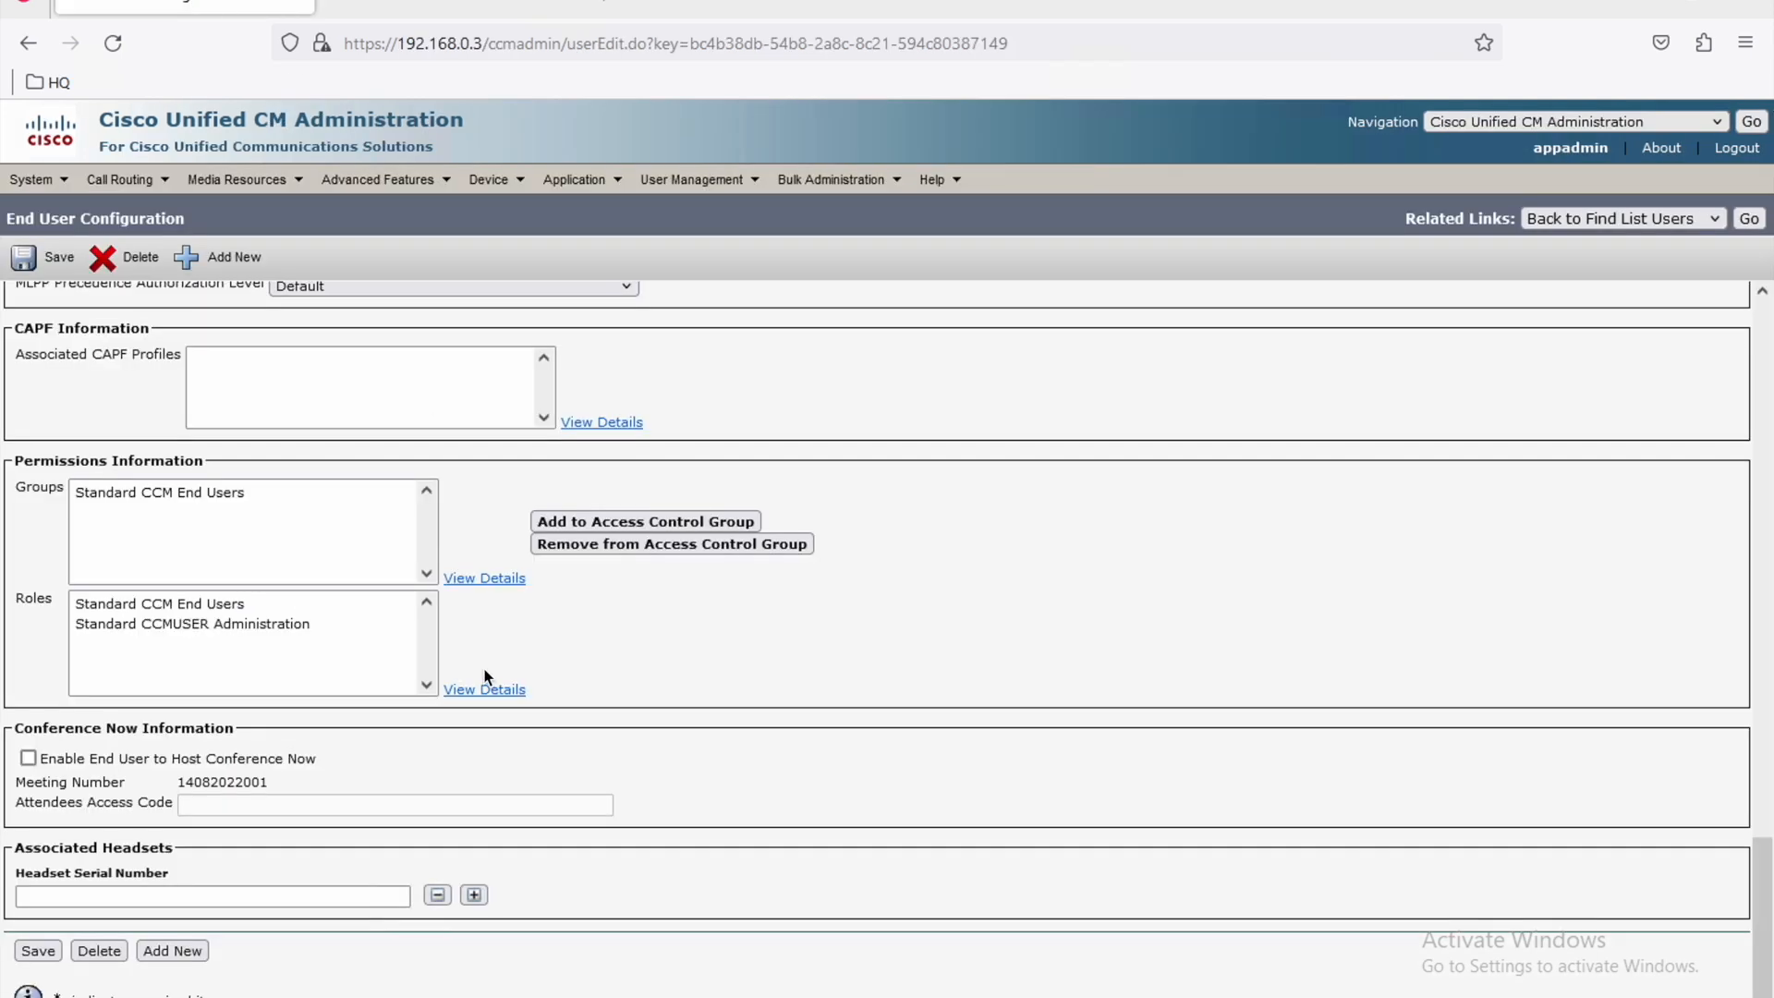
click(1763, 421)
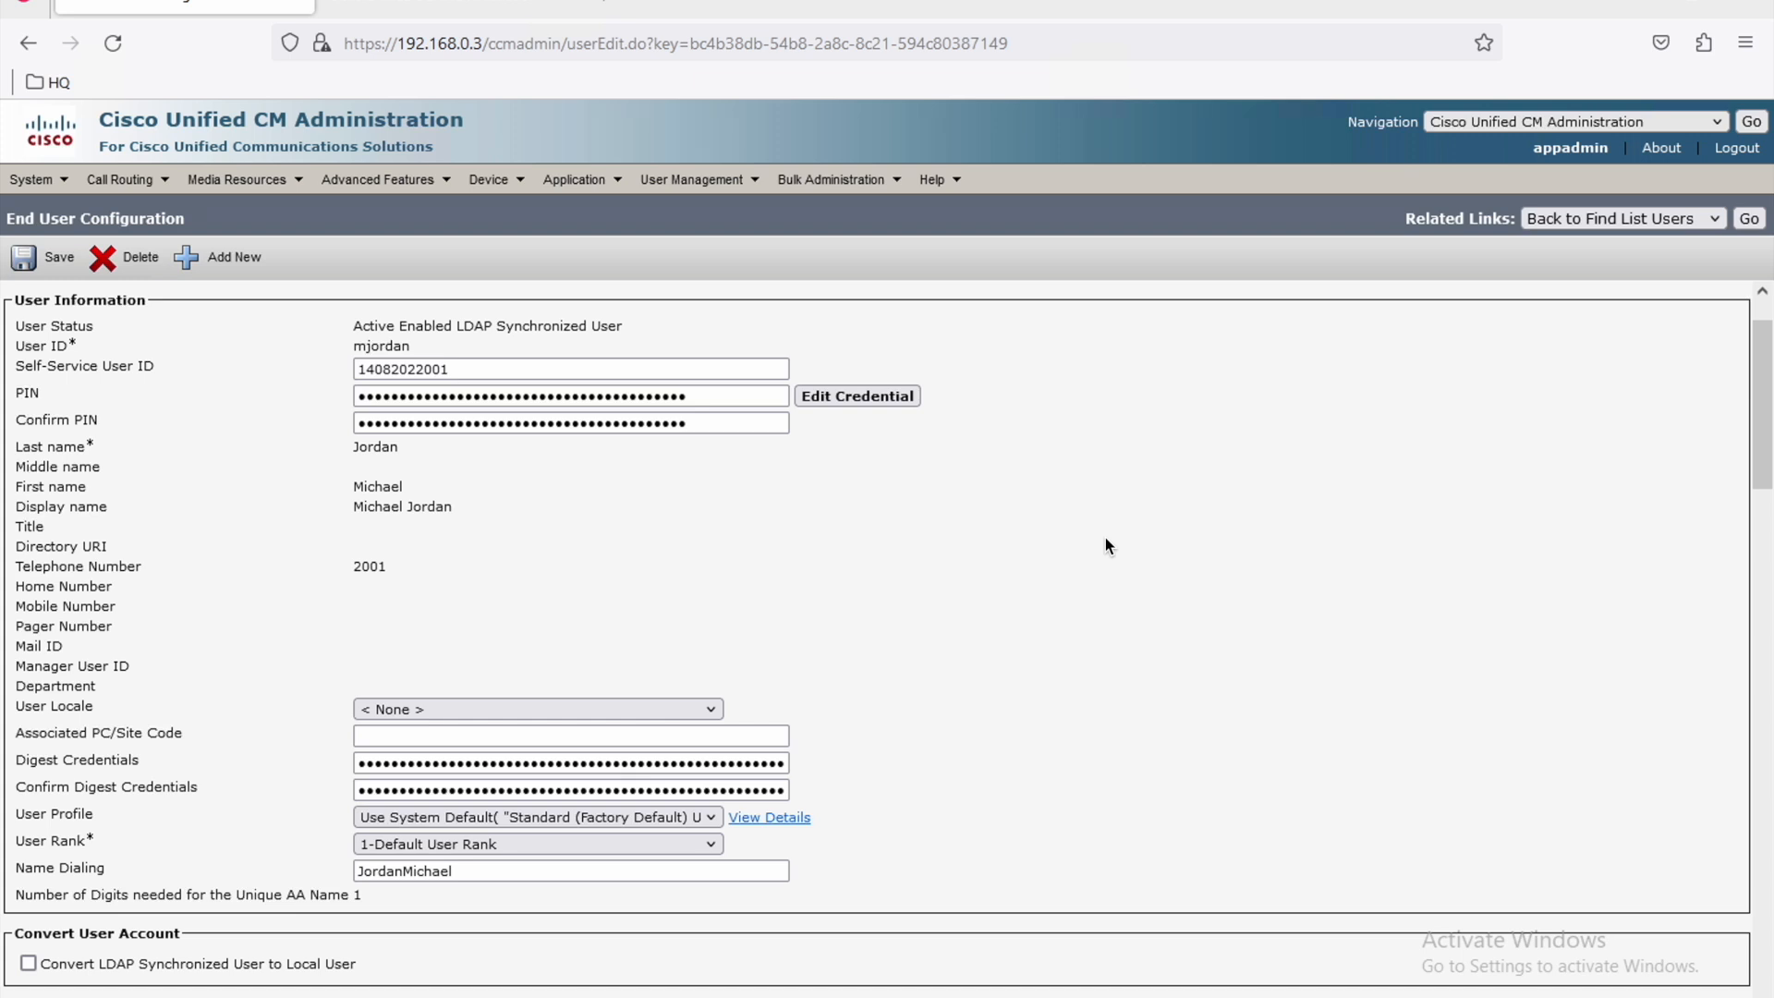
mouse_move(697, 180)
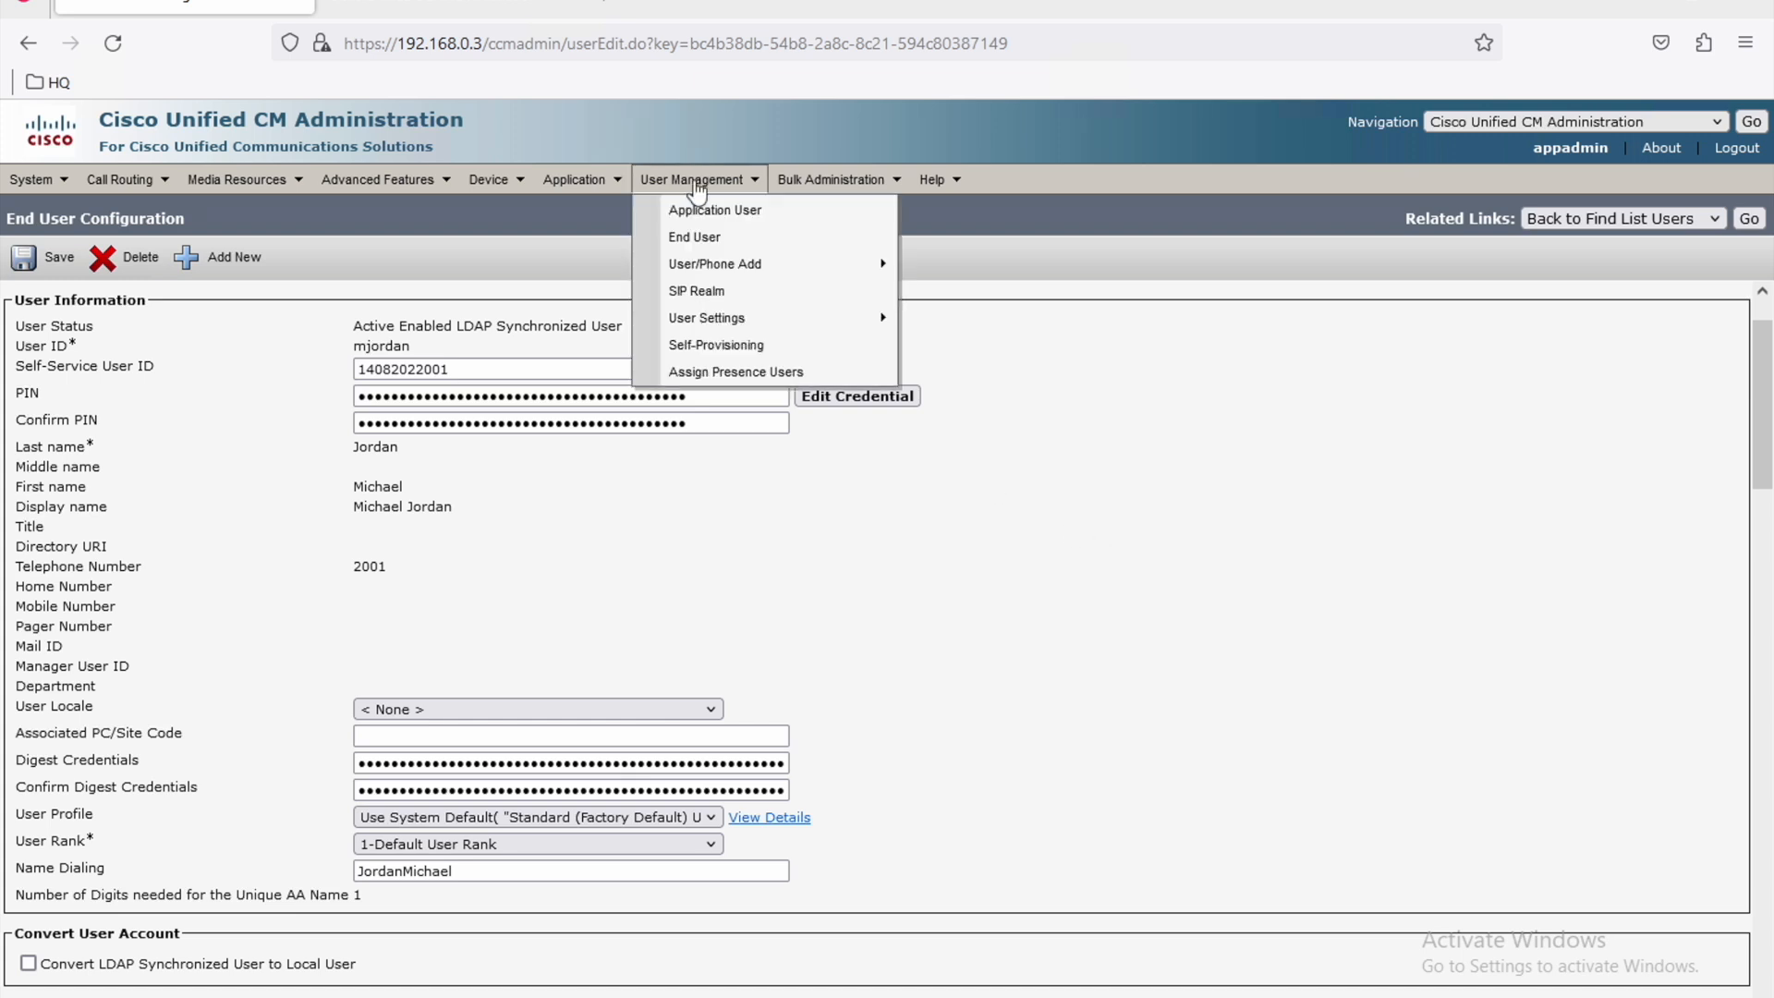
click(739, 210)
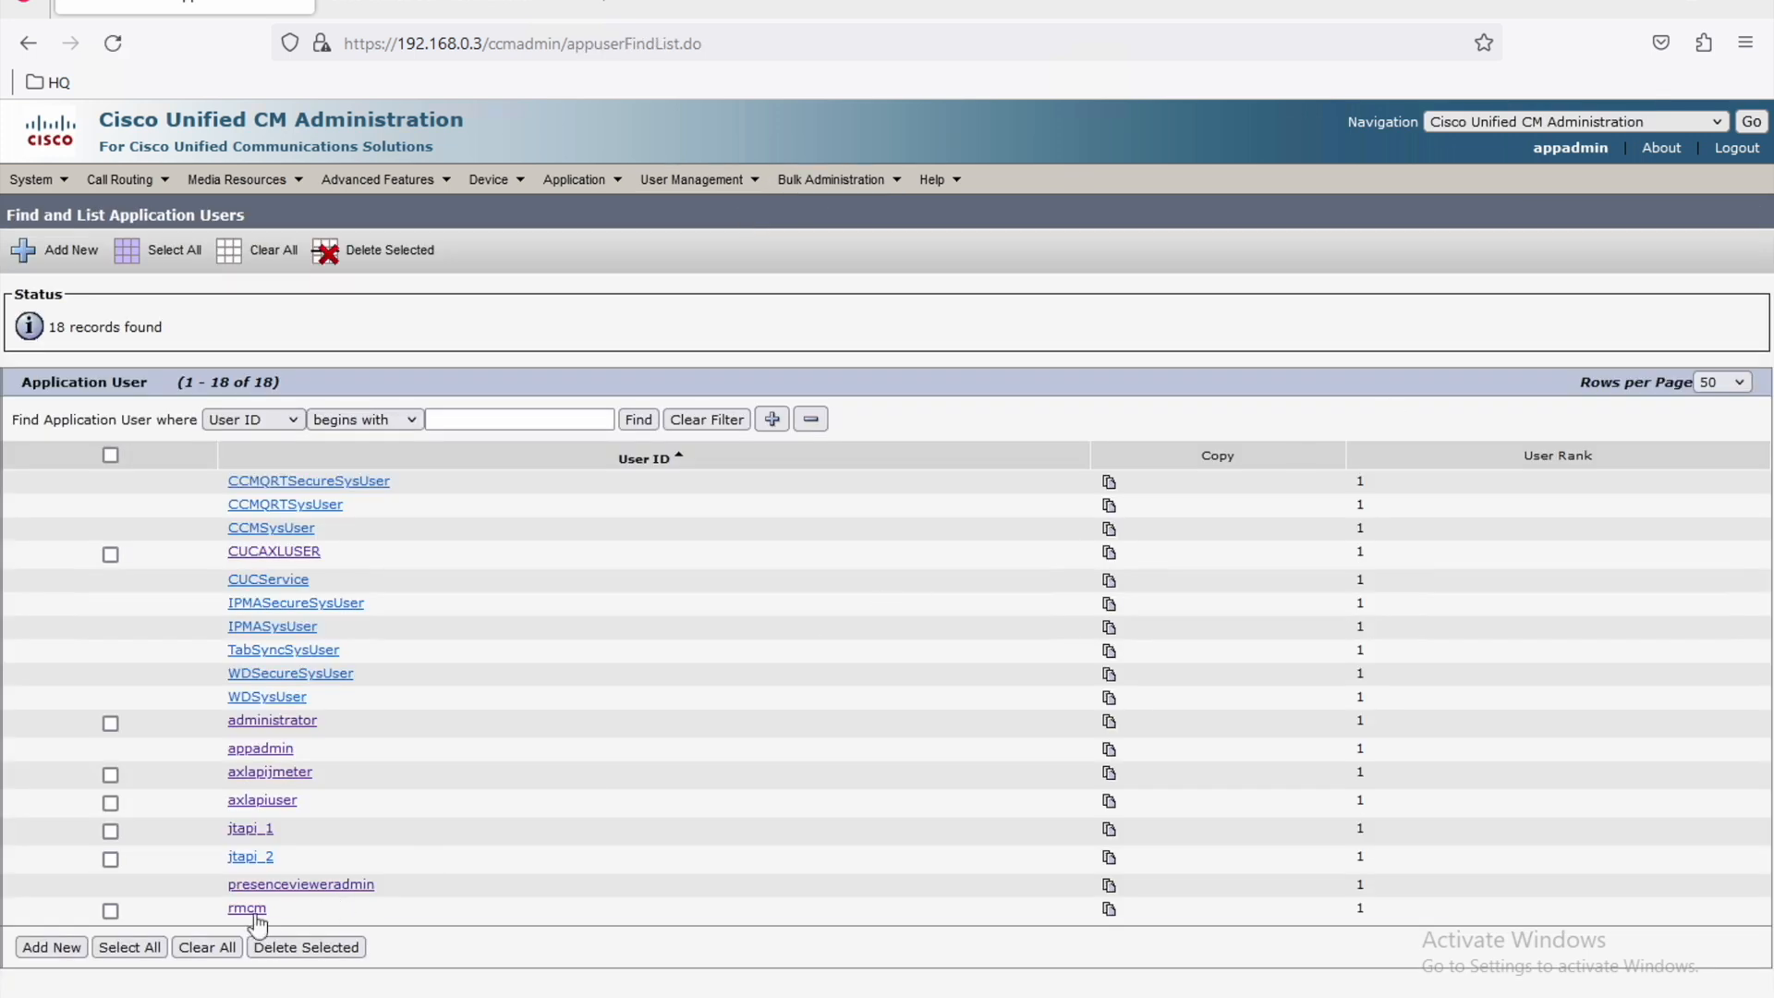
click(265, 910)
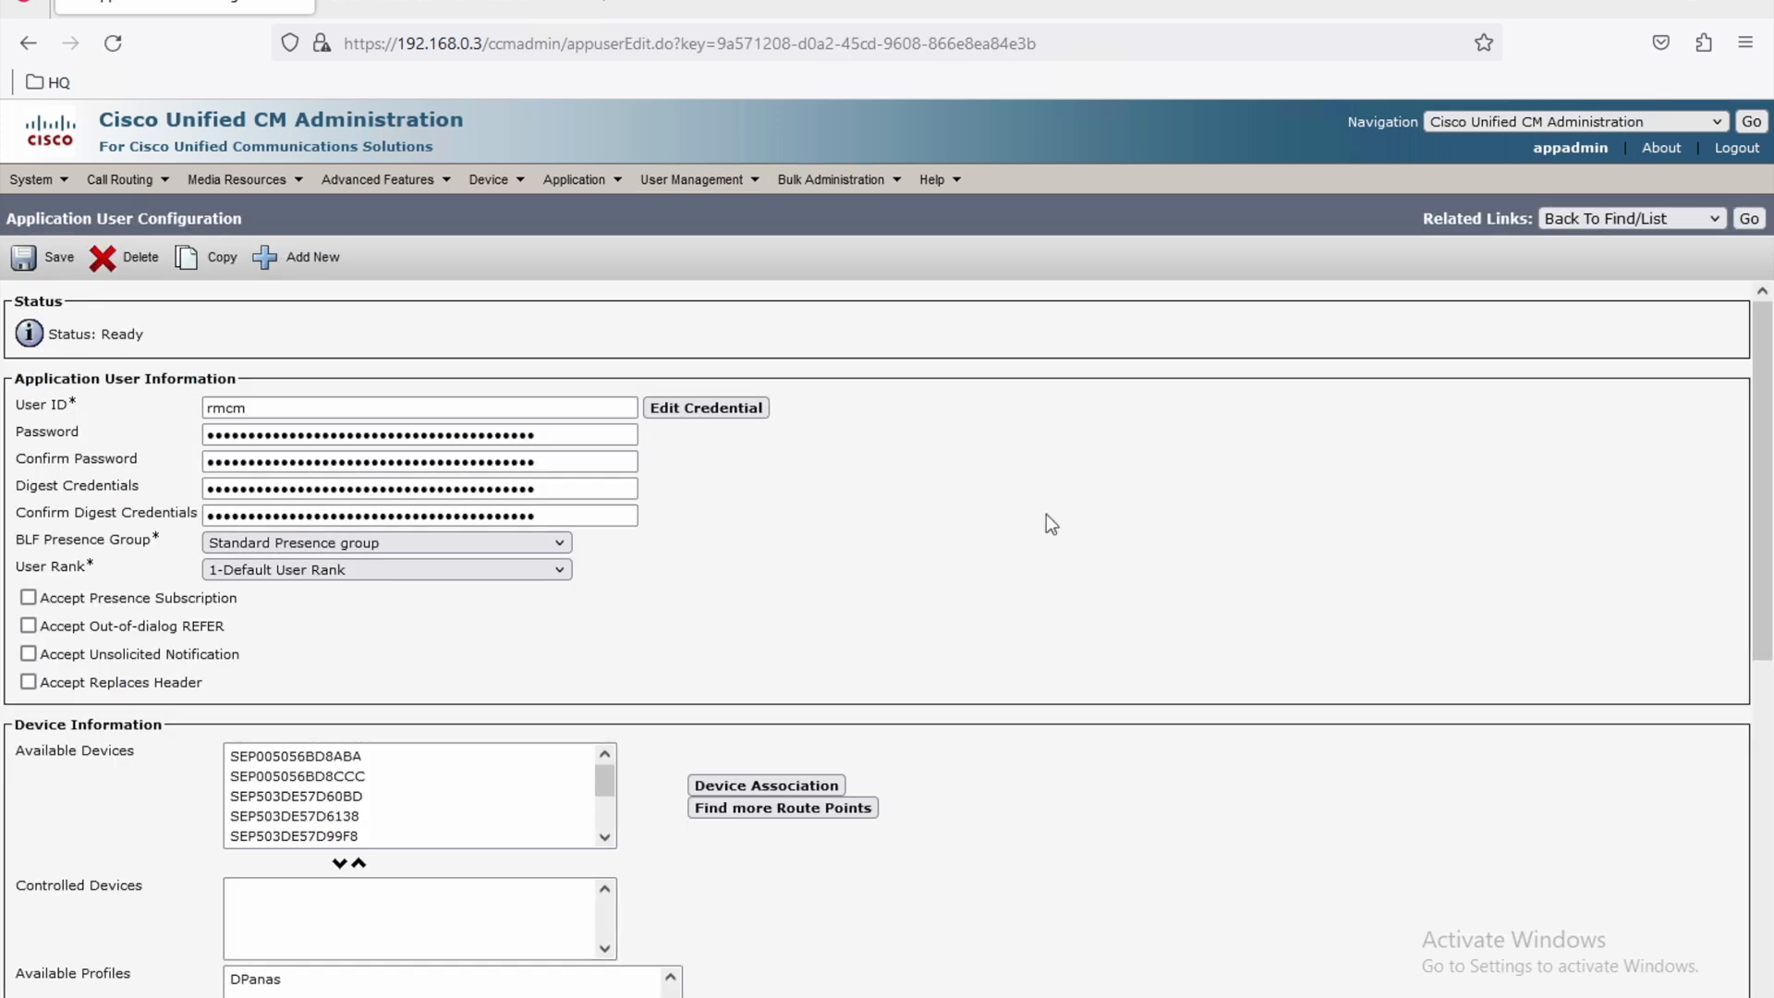
Add phone SEP503DE57D60BD to the rmcm application user's controlled devices and save the user.
click(312, 800)
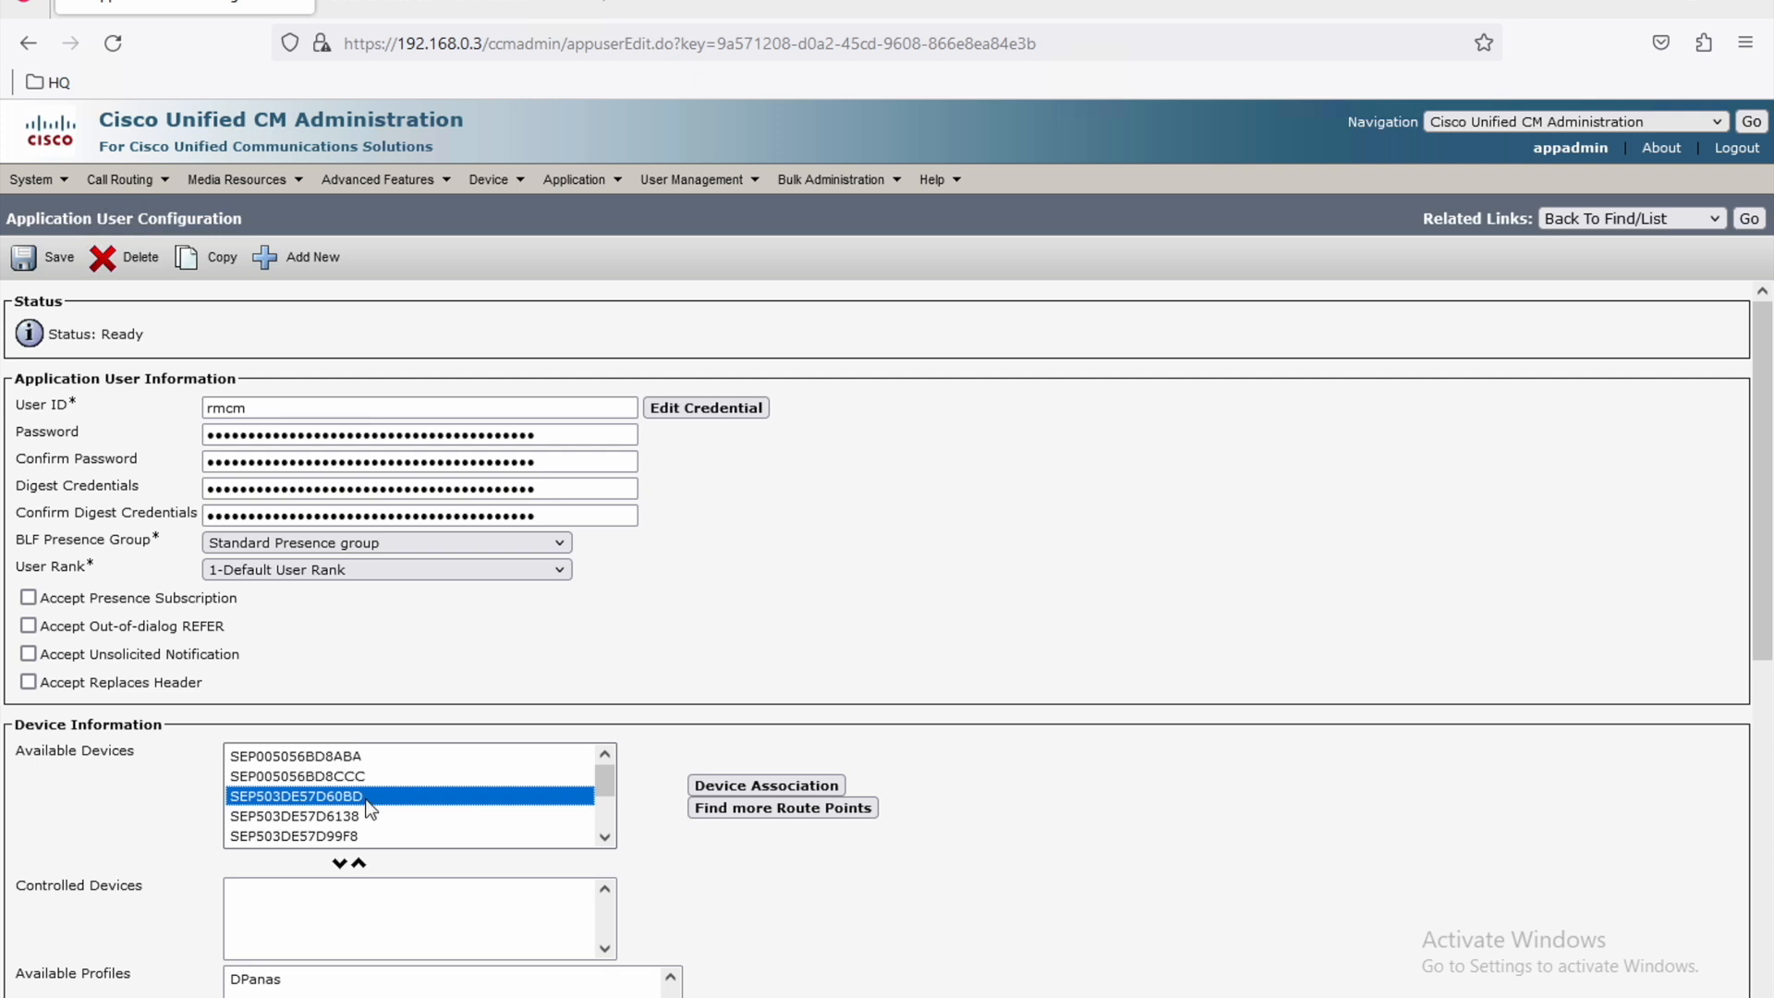
click(339, 864)
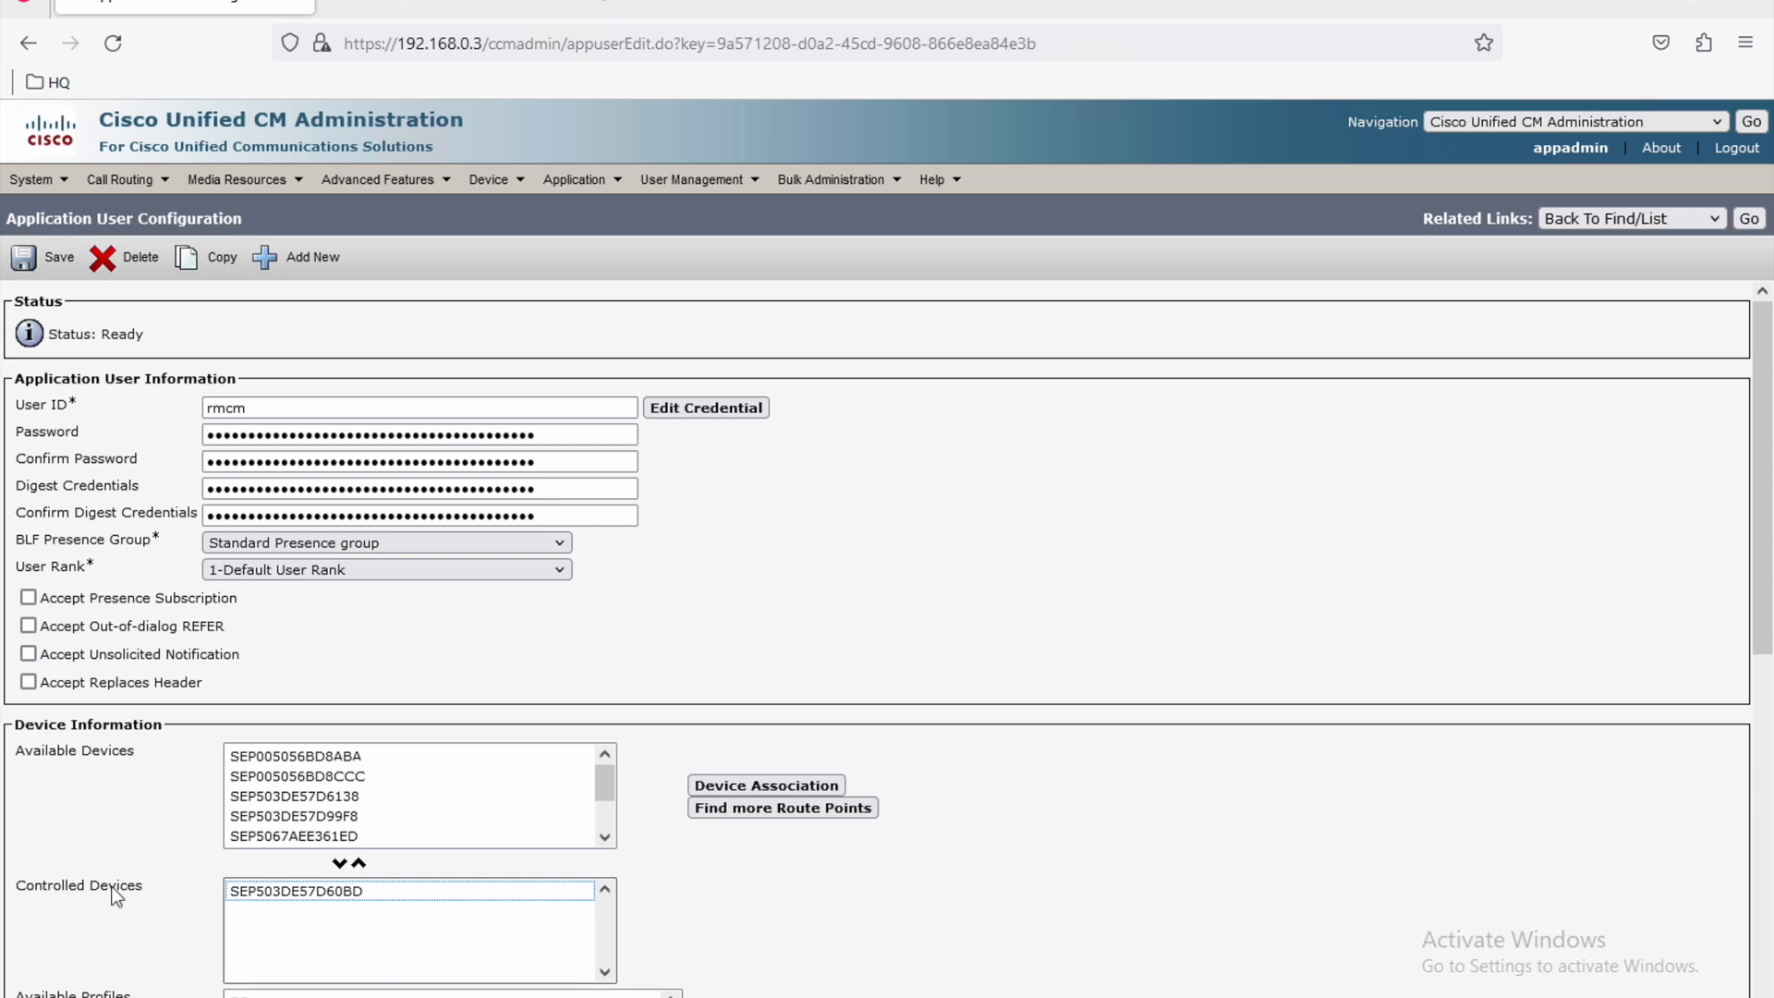
drag(1766, 410, 1766, 757)
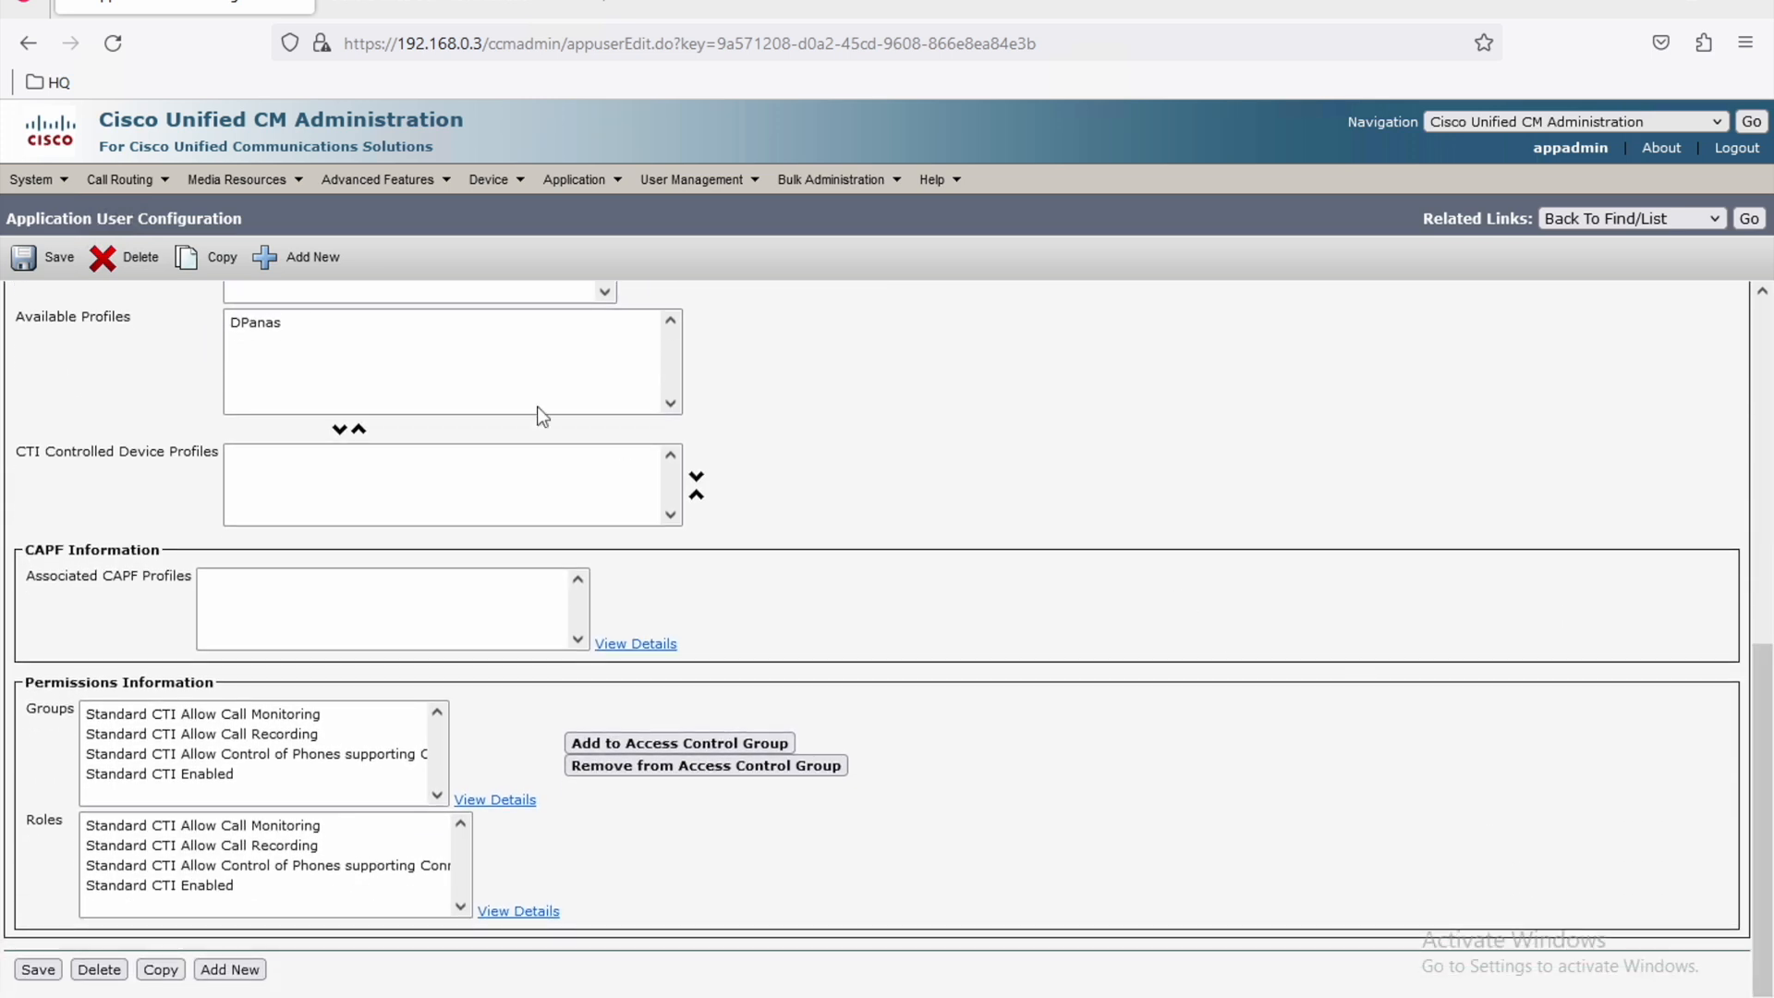
click(25, 258)
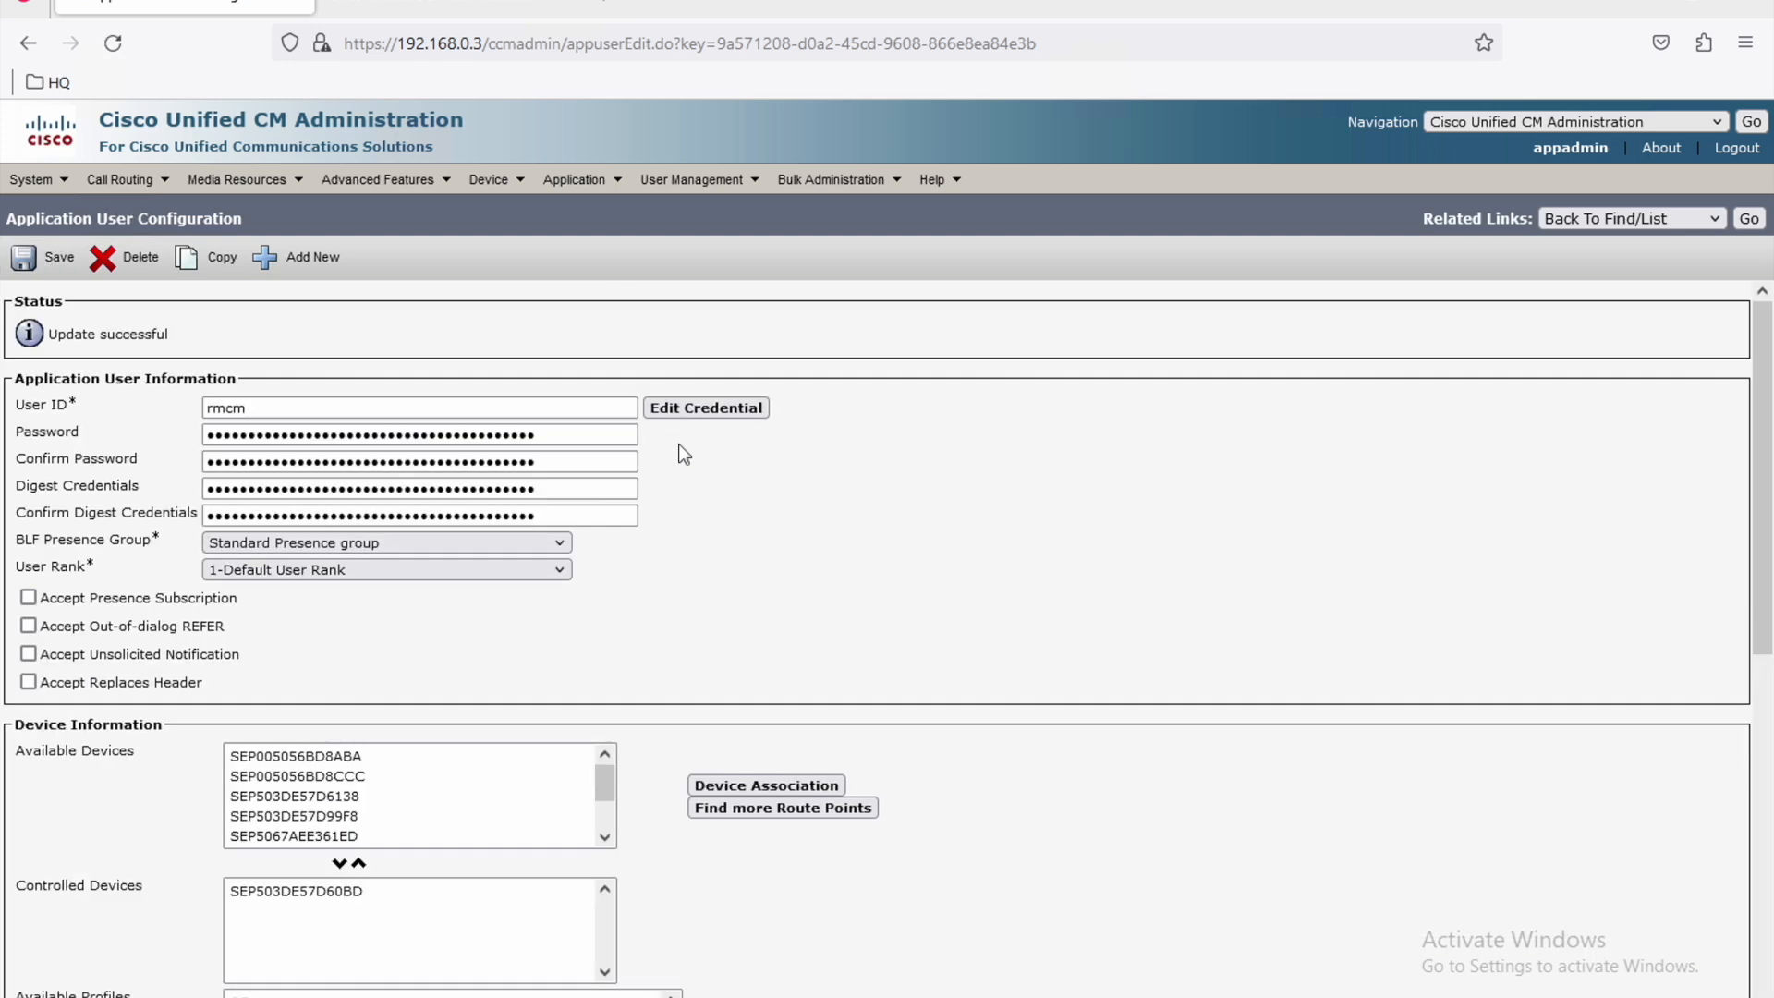
click(48, 263)
Switch to Cisco Unified CCX Administration and start adding a new application of type Cisco Script Application.
key(ctrl+Left)
click(417, 5)
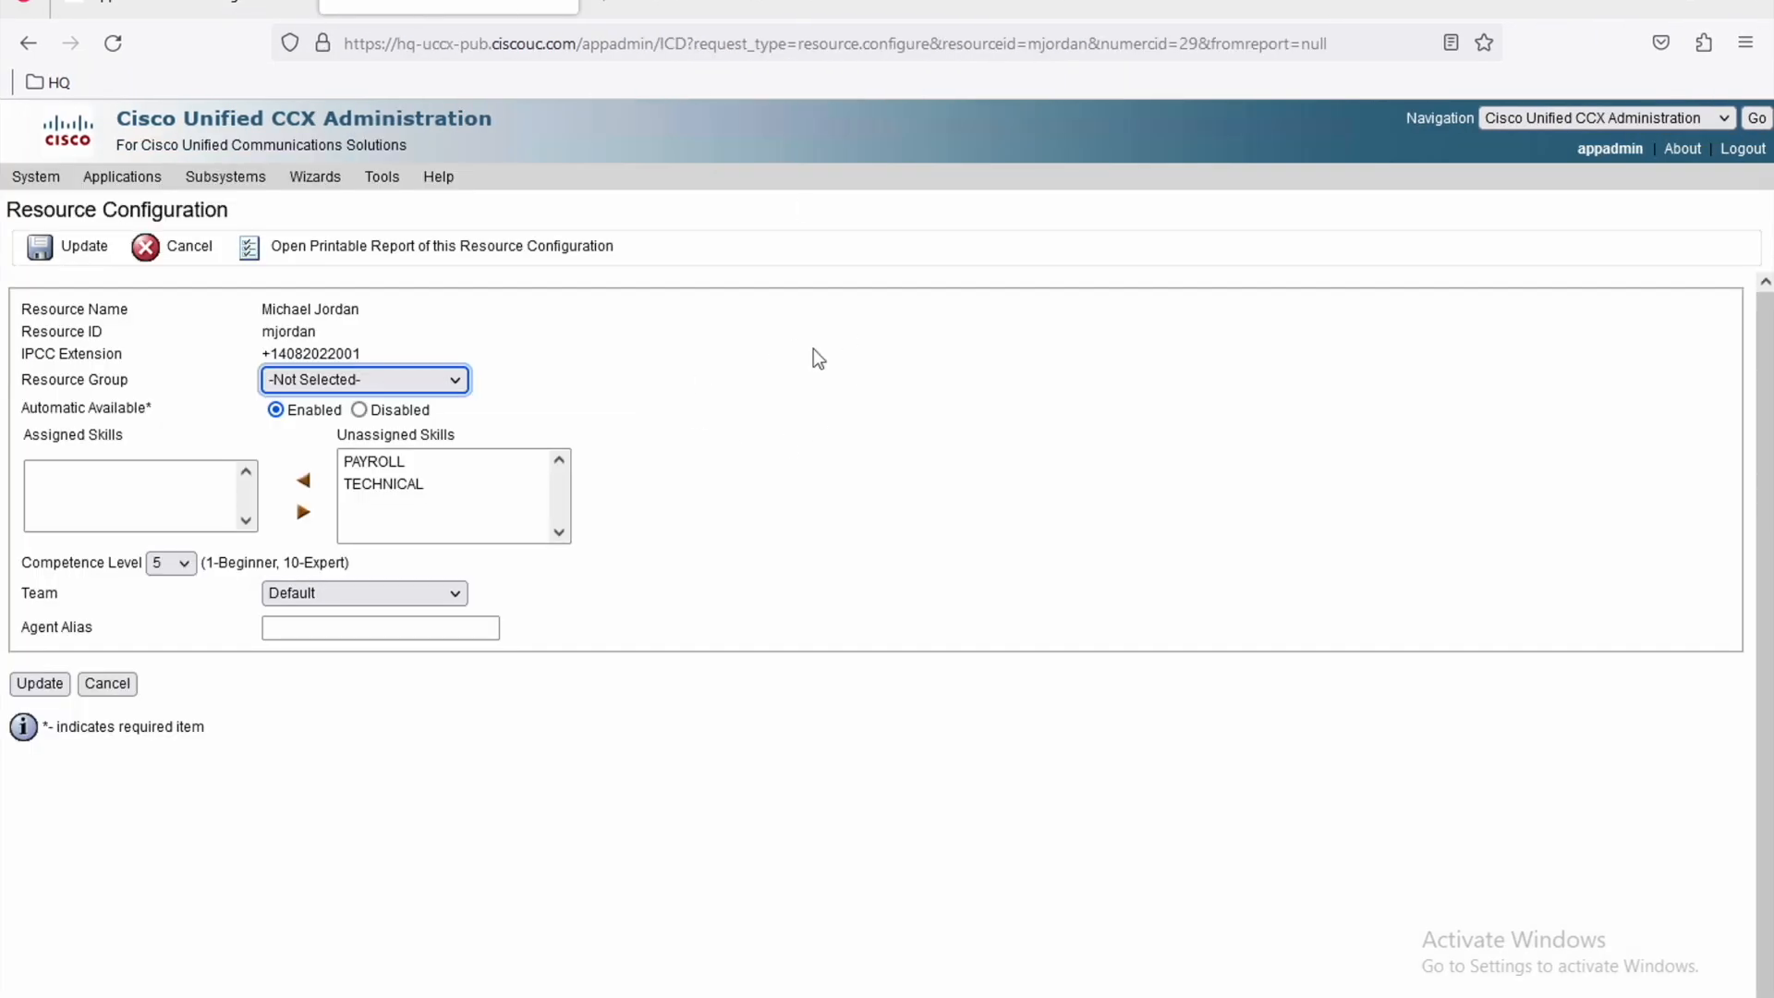
click(226, 176)
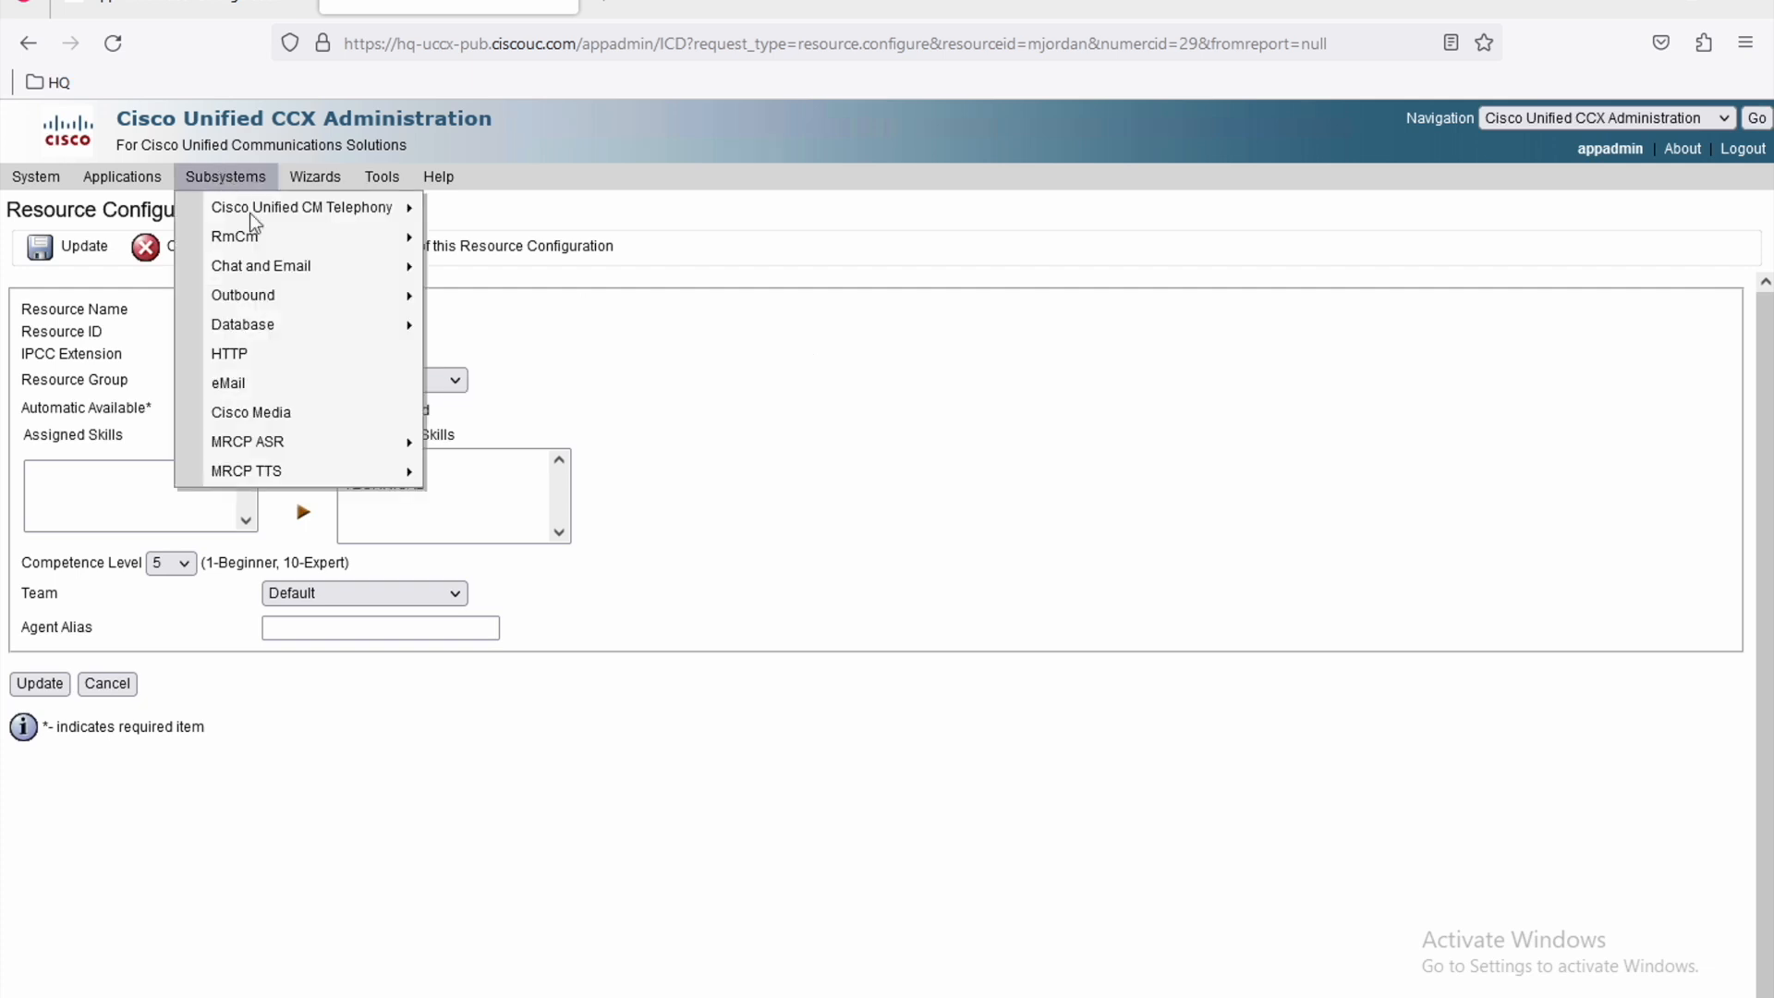
mouse_move(267, 218)
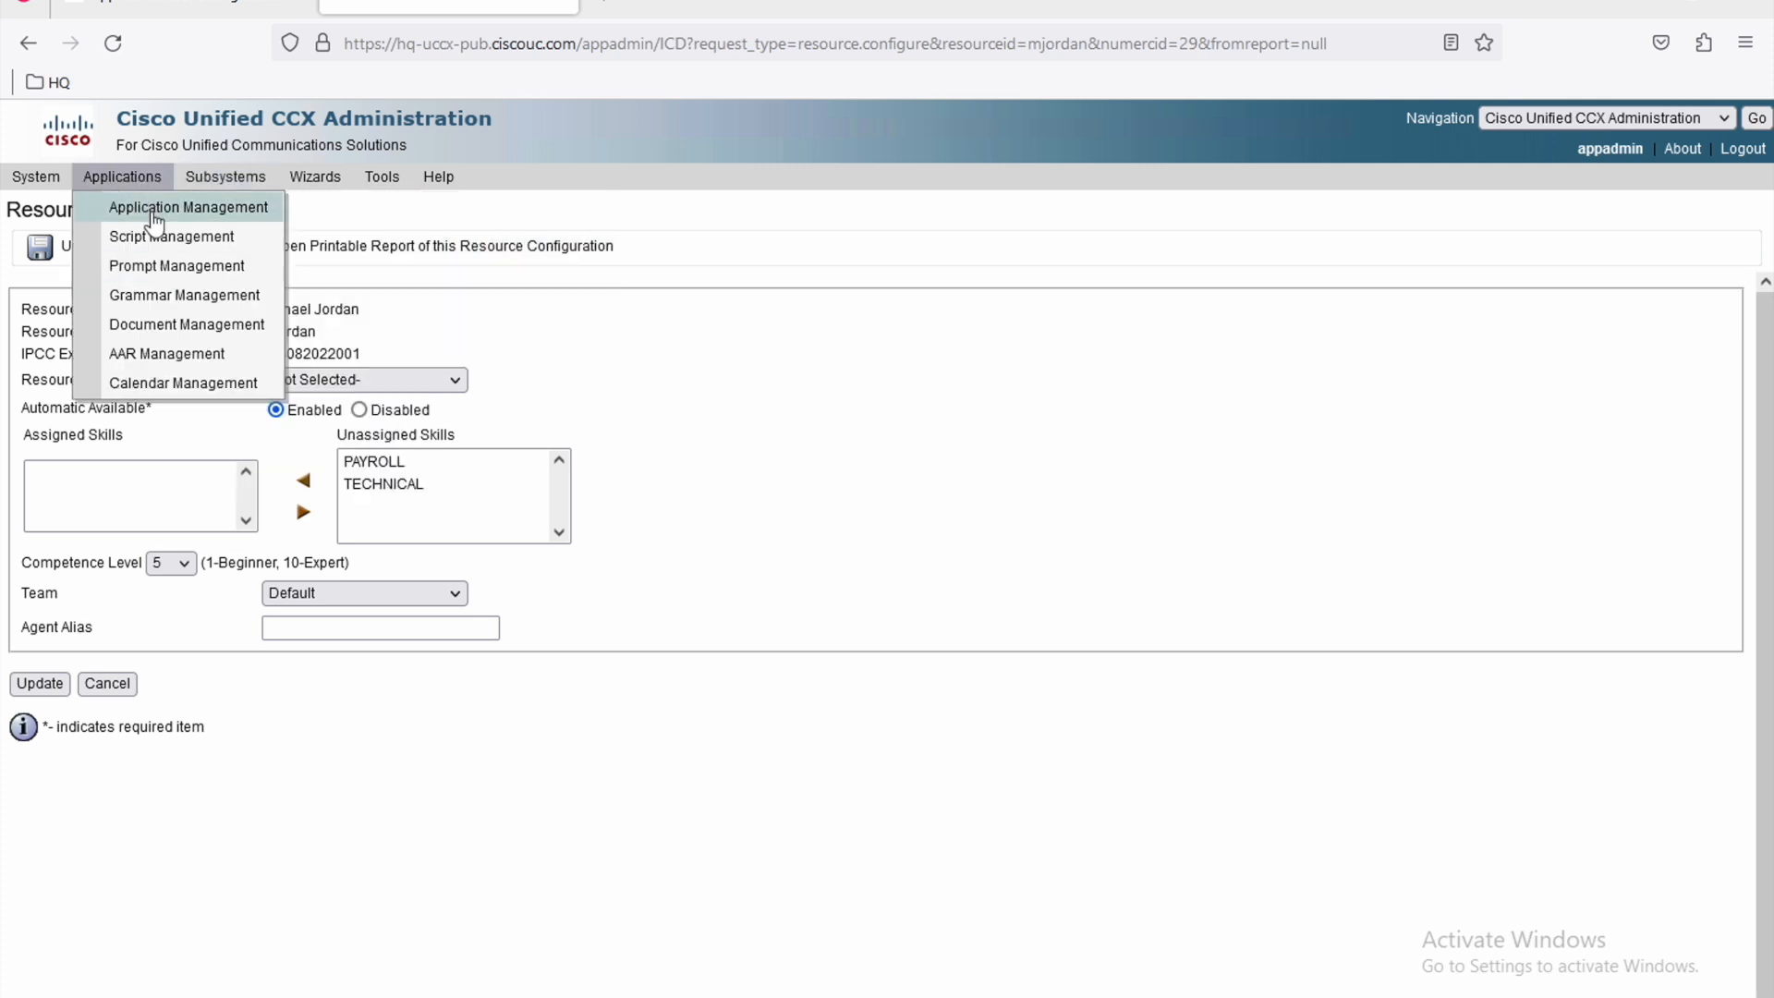
click(147, 209)
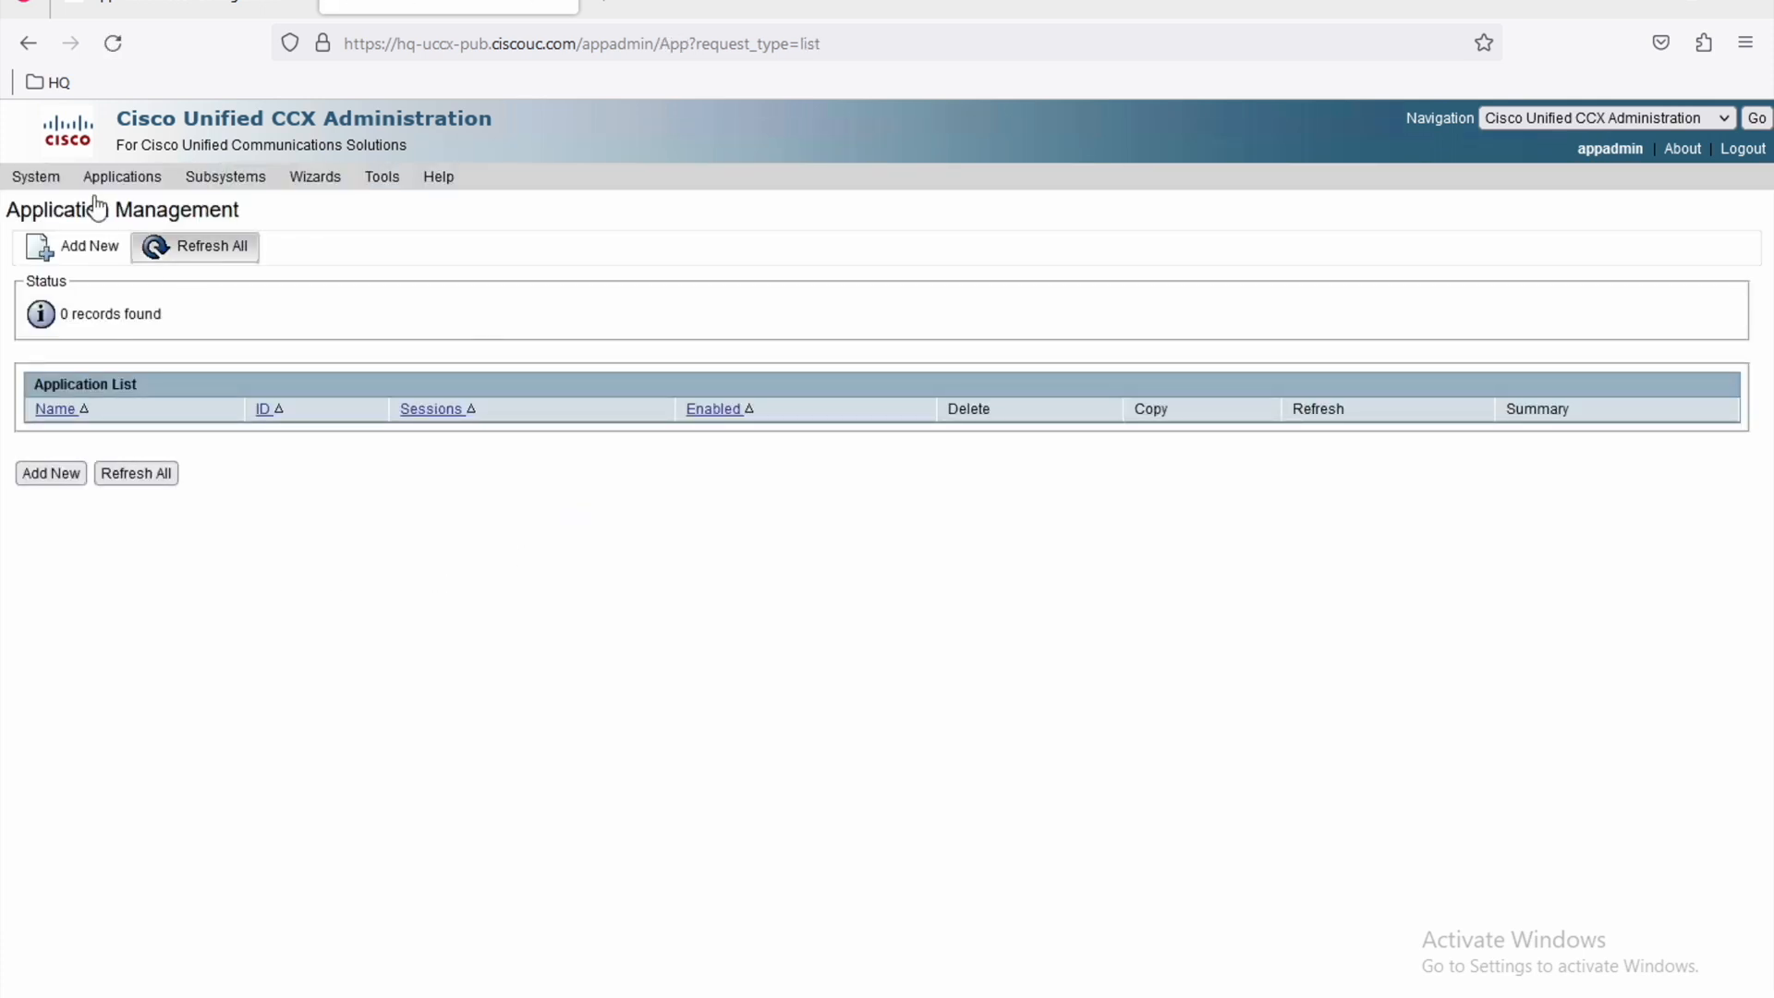
click(52, 477)
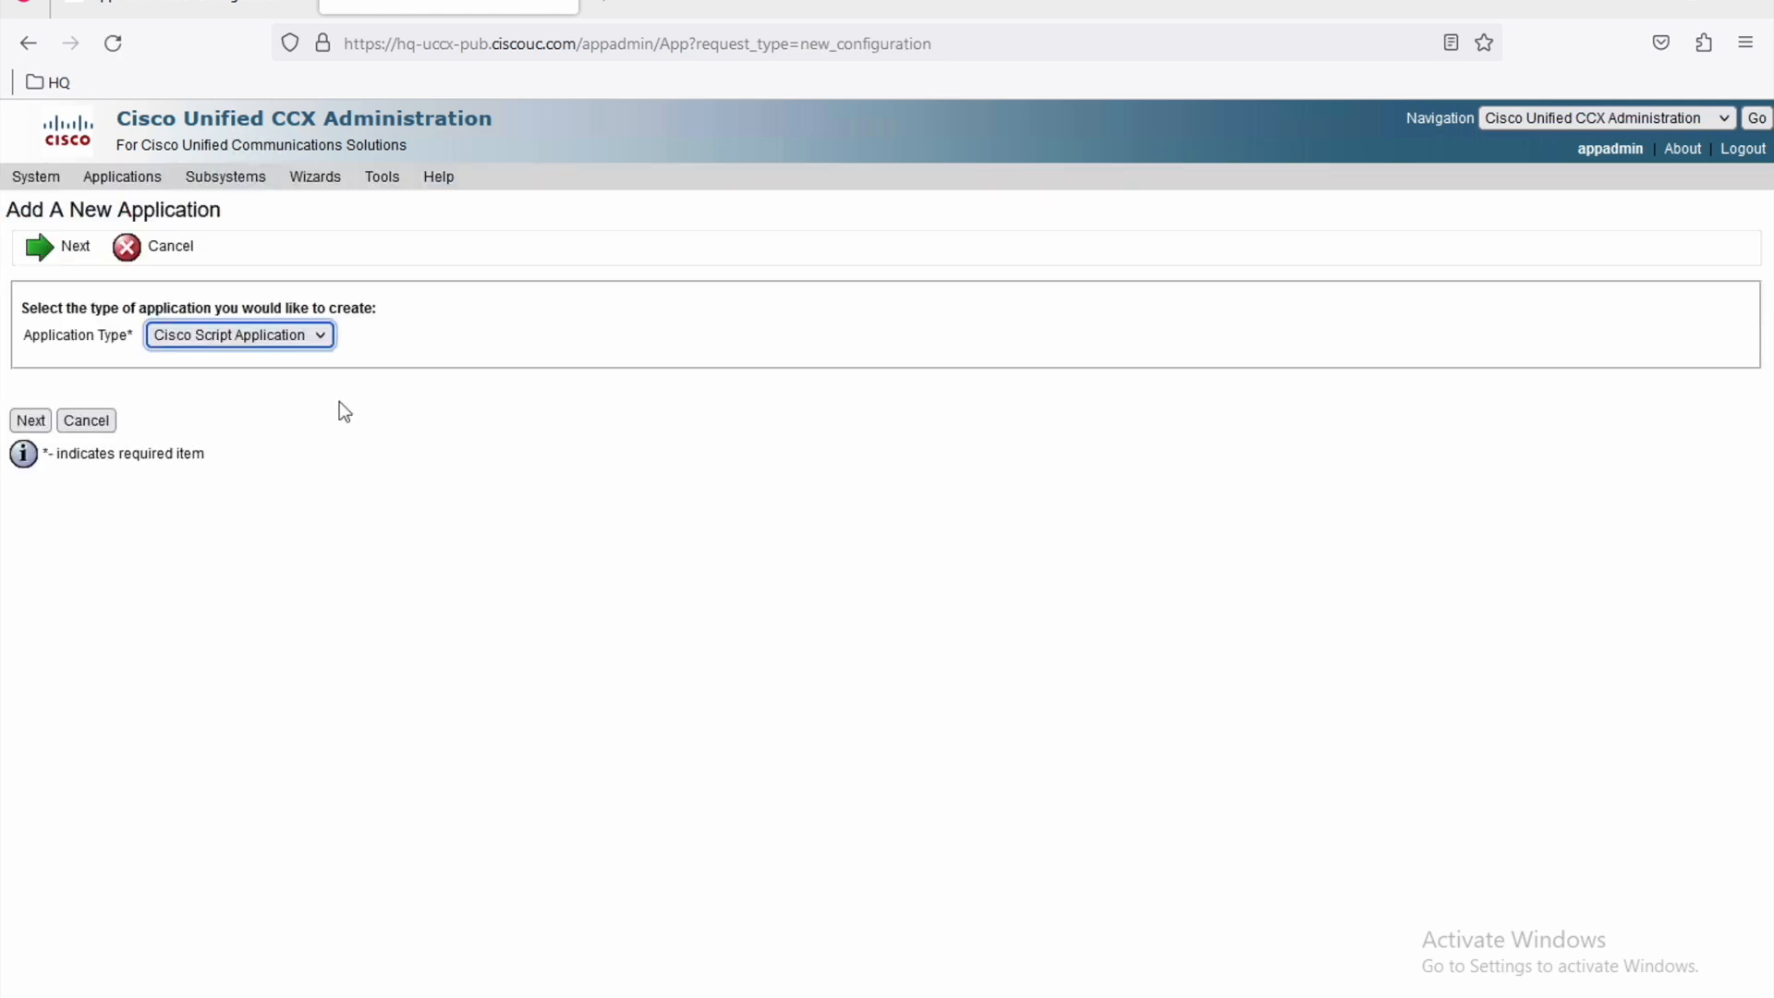
click(34, 423)
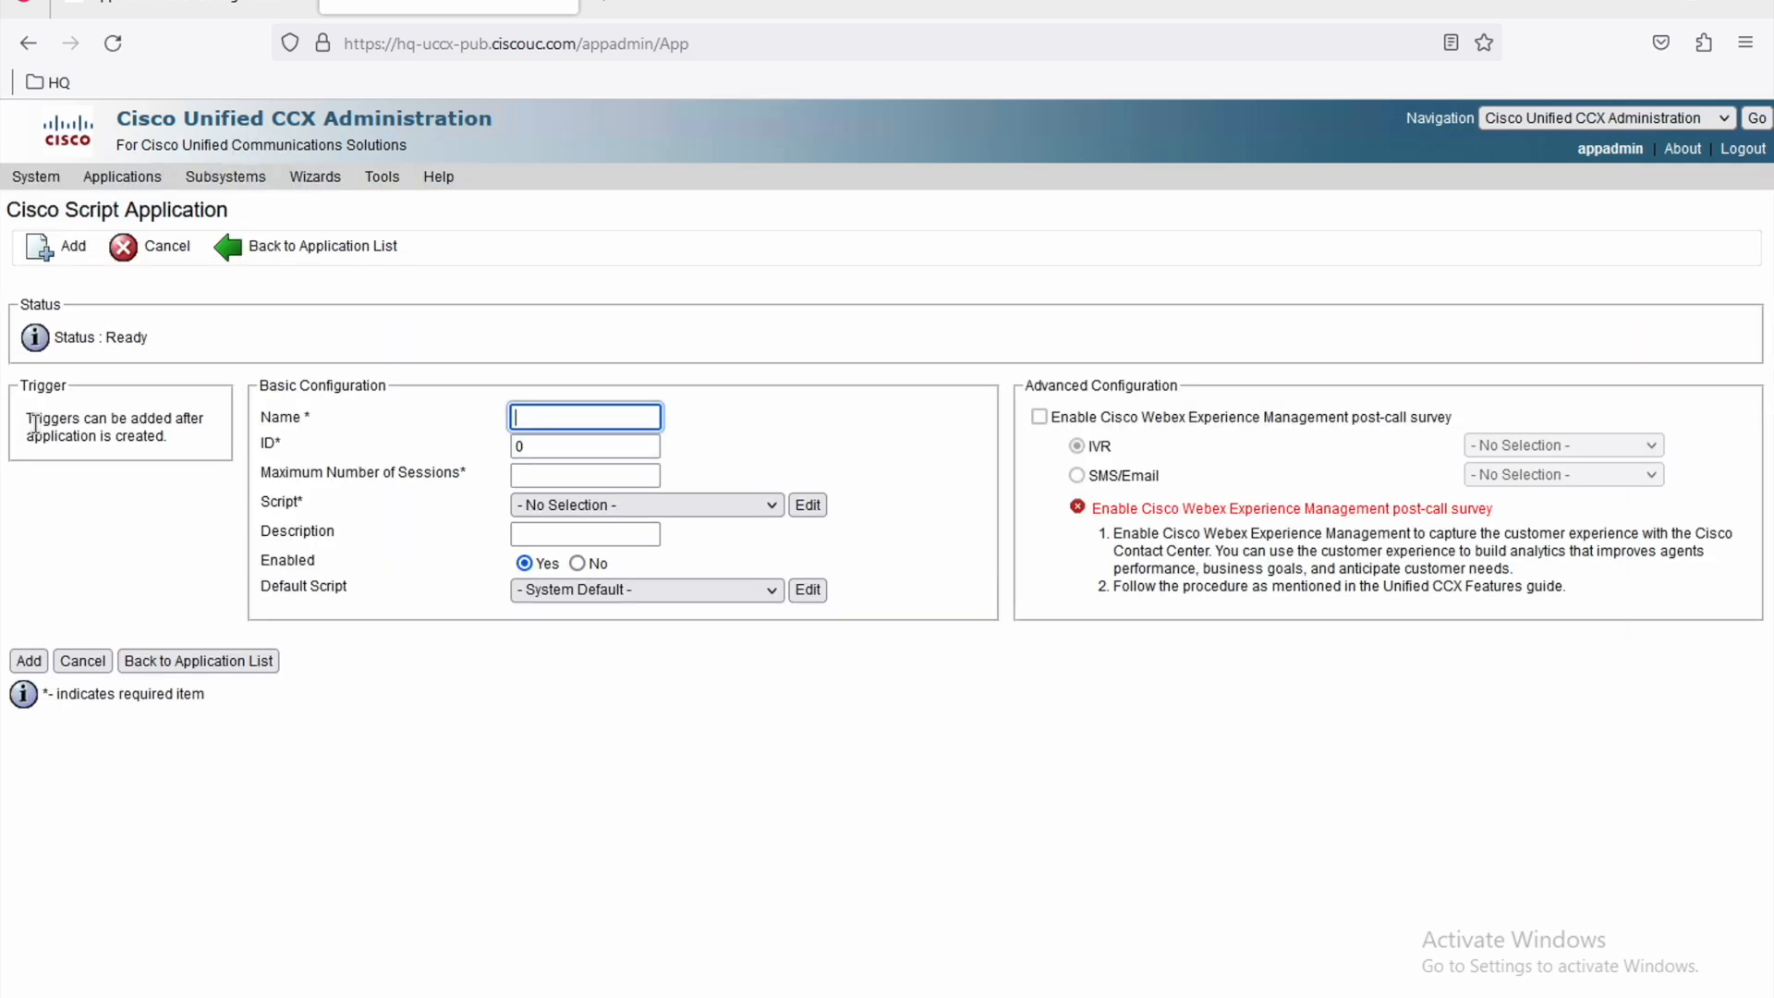
Name the new script application CSA and set its maximum number of sessions to 4.
click(558, 419)
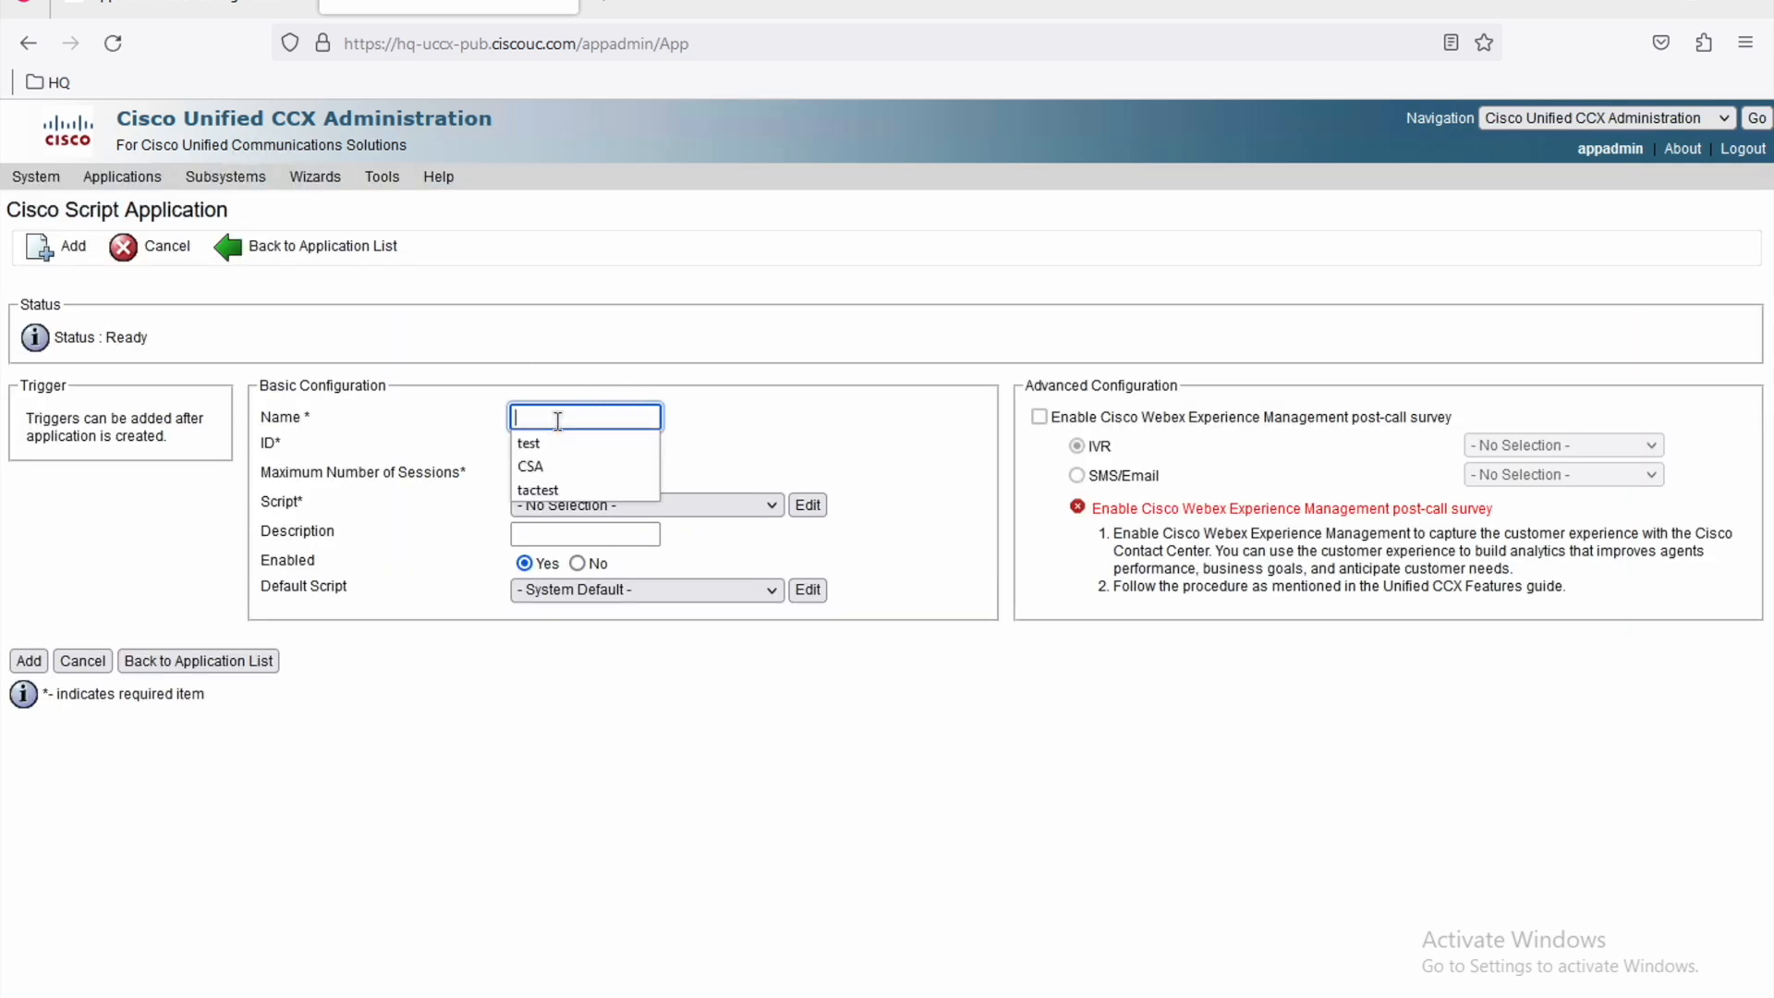
text(CSA)
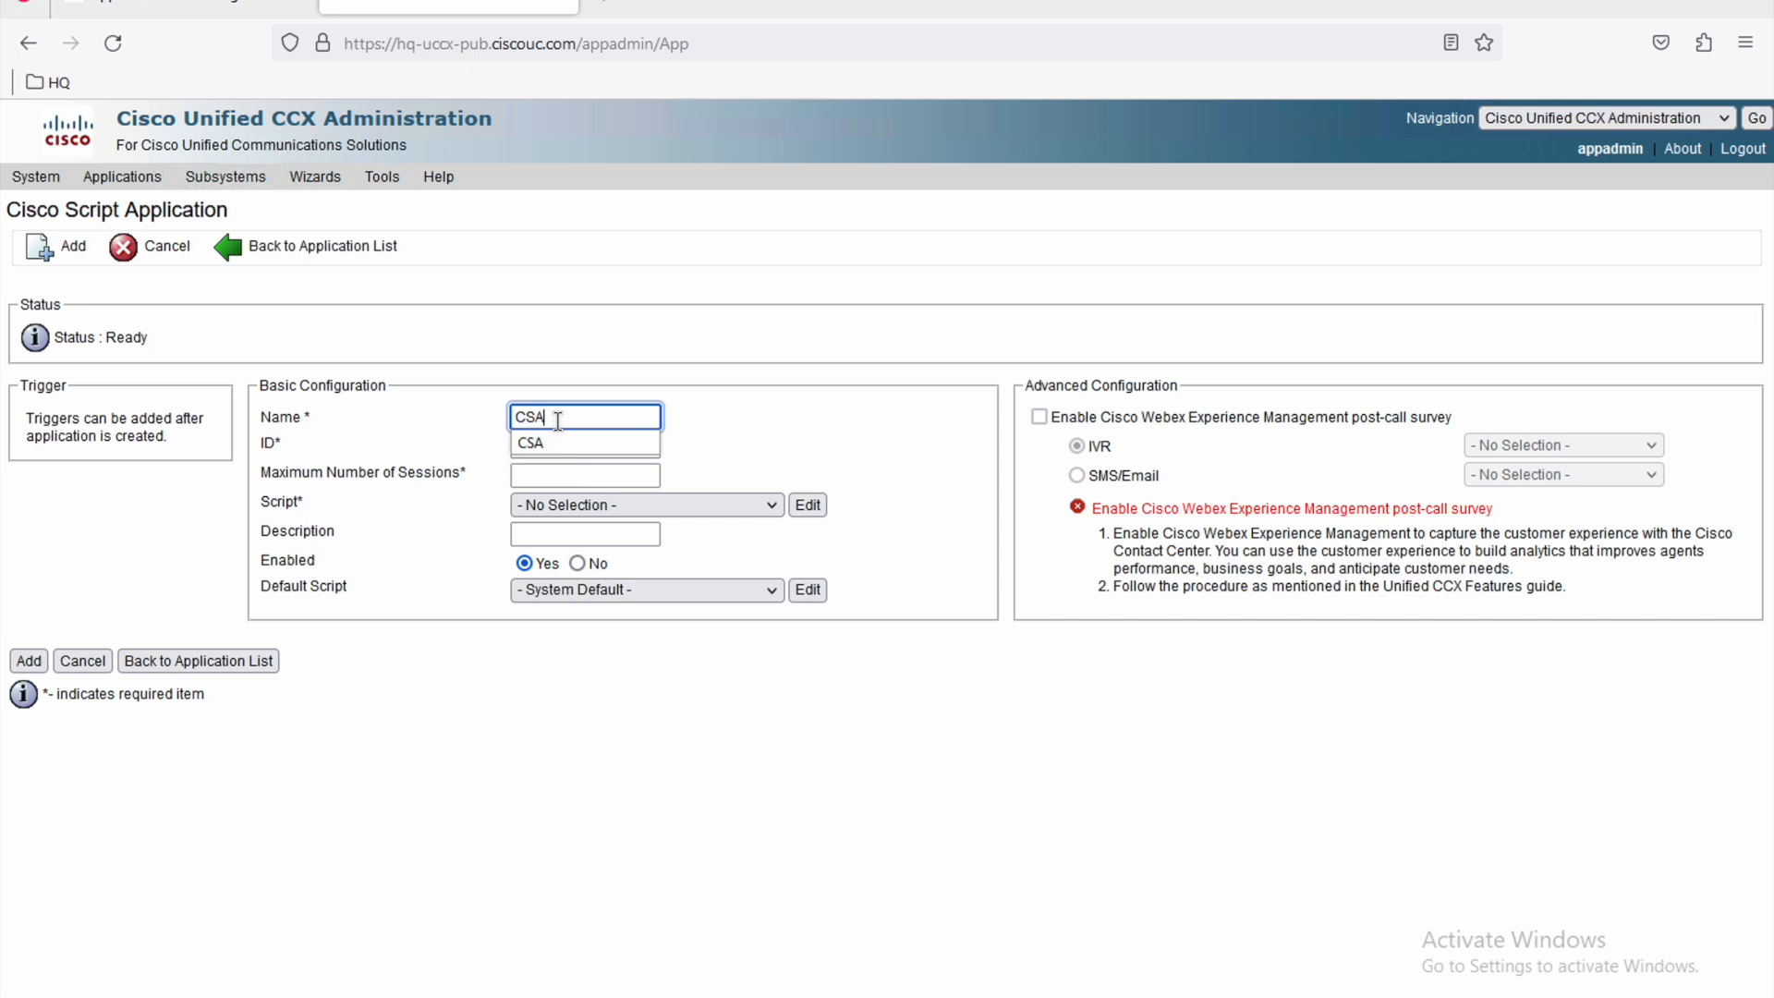
click(456, 413)
drag(530, 447, 468, 448)
click(524, 449)
click(529, 473)
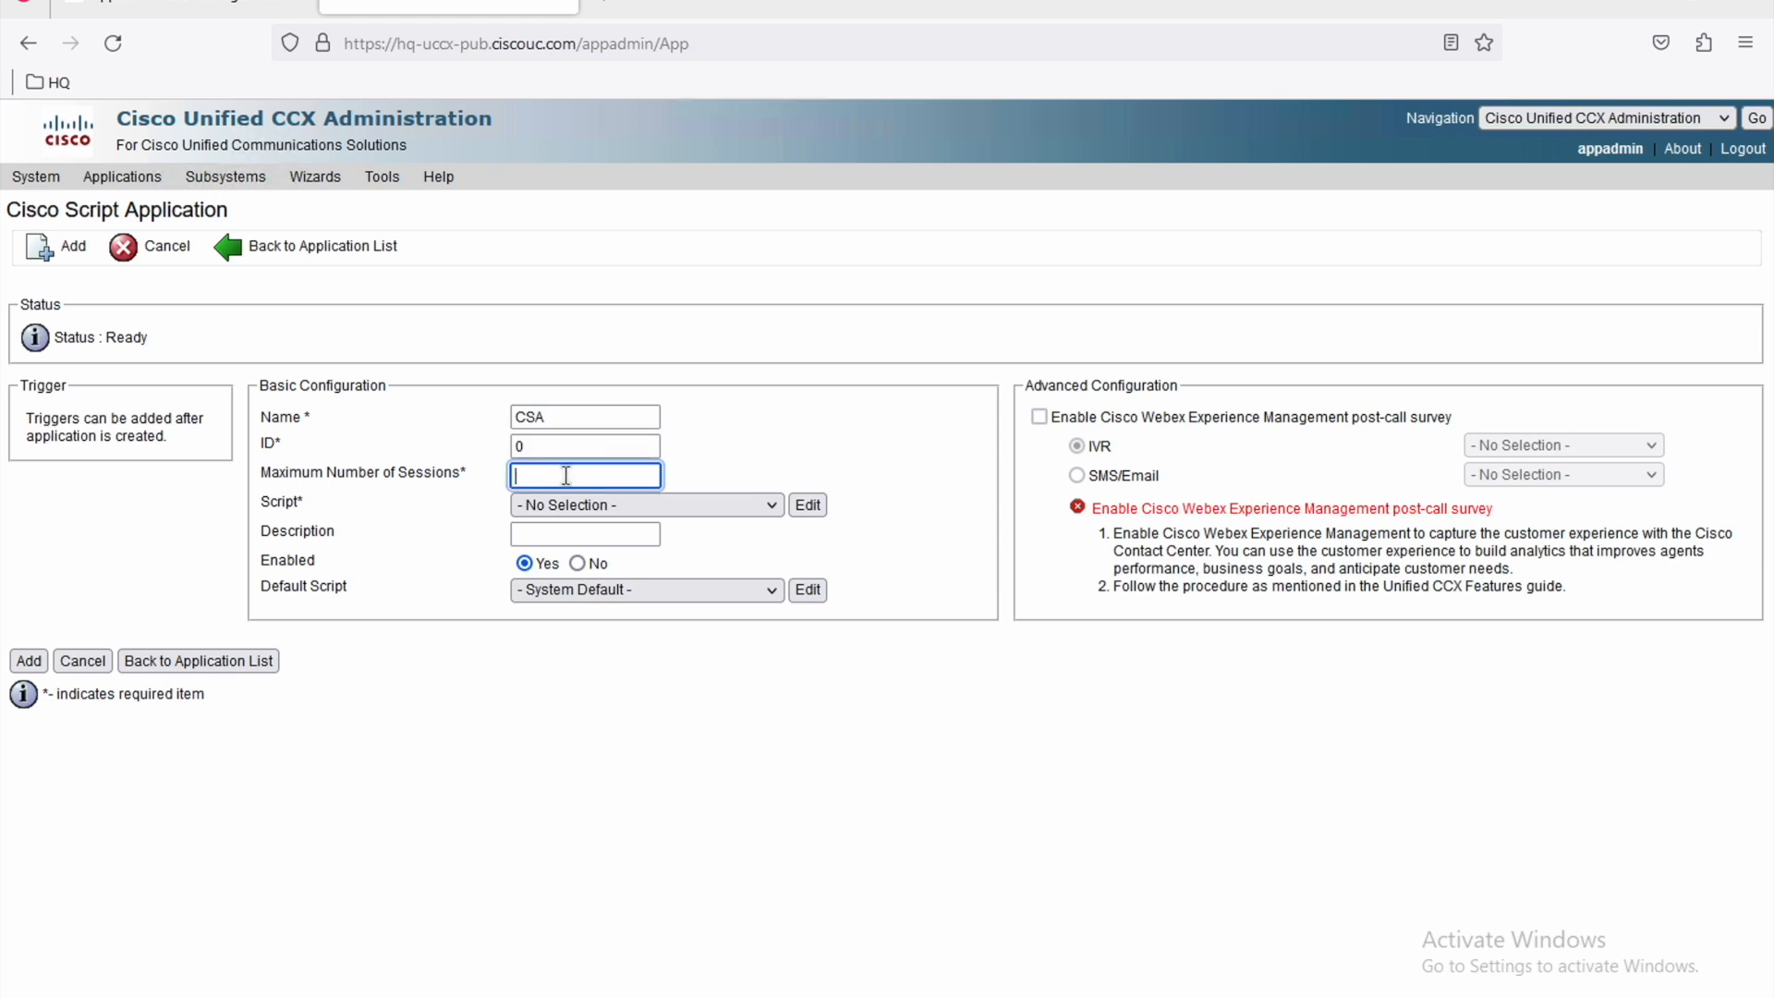
text(4)
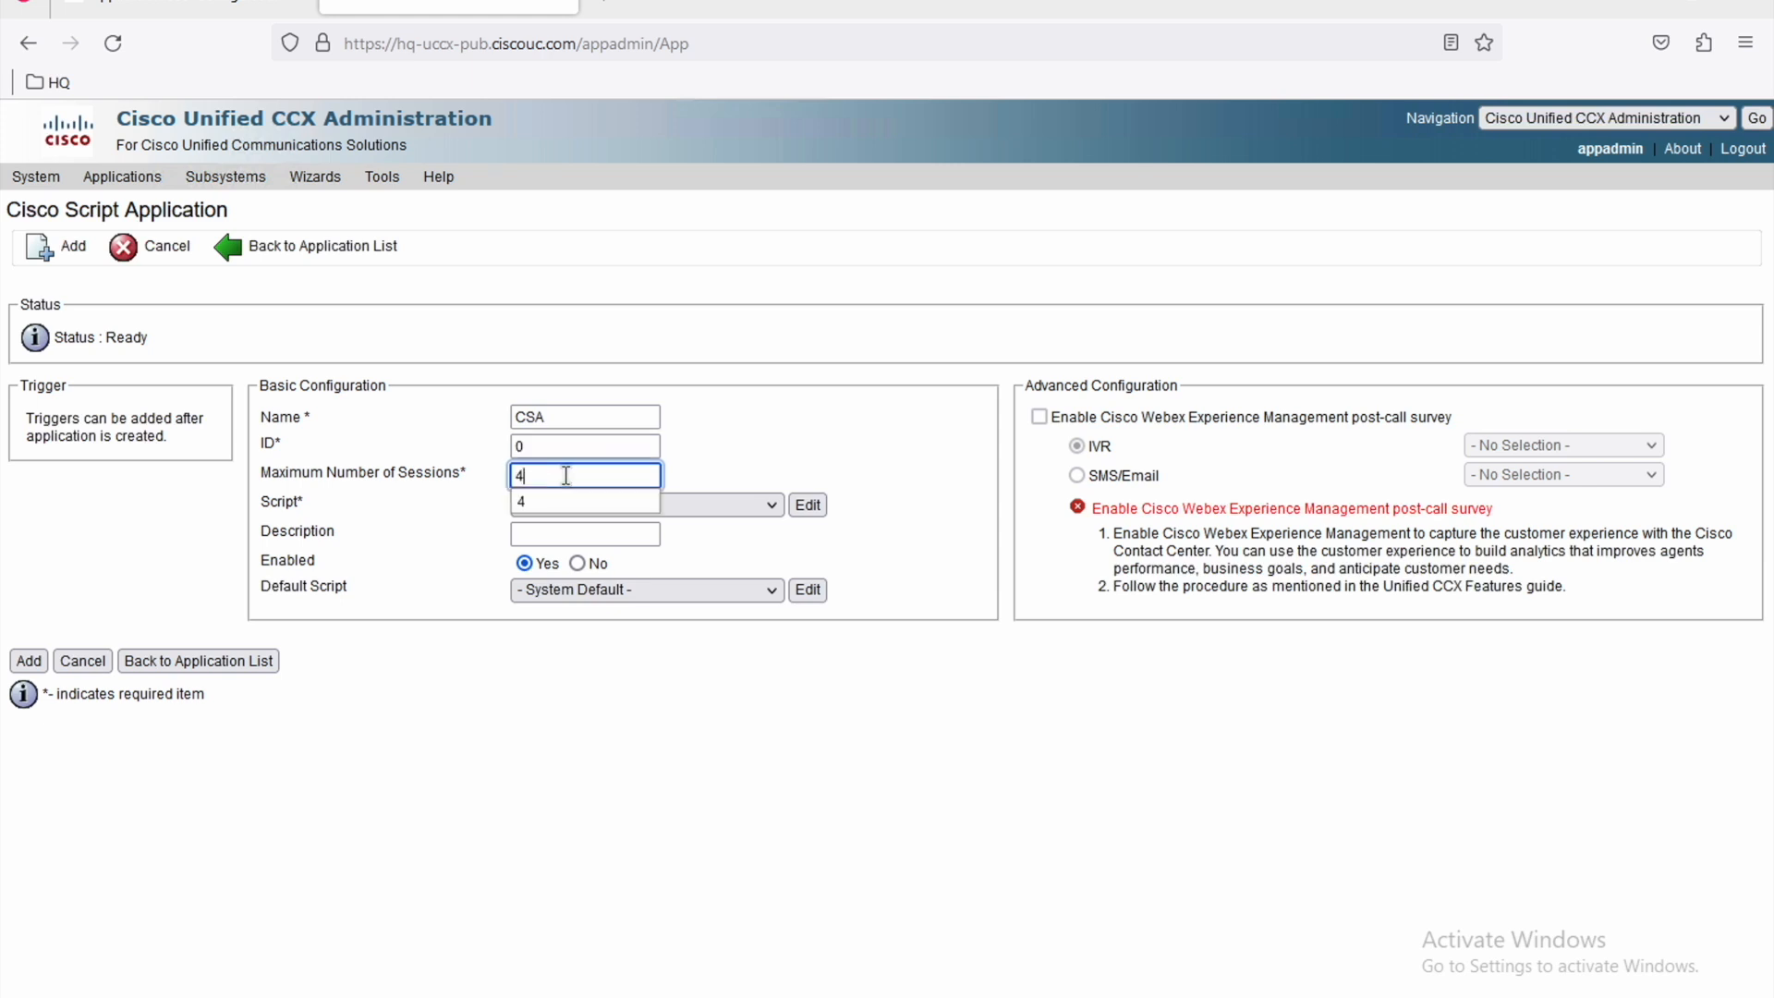
click(488, 513)
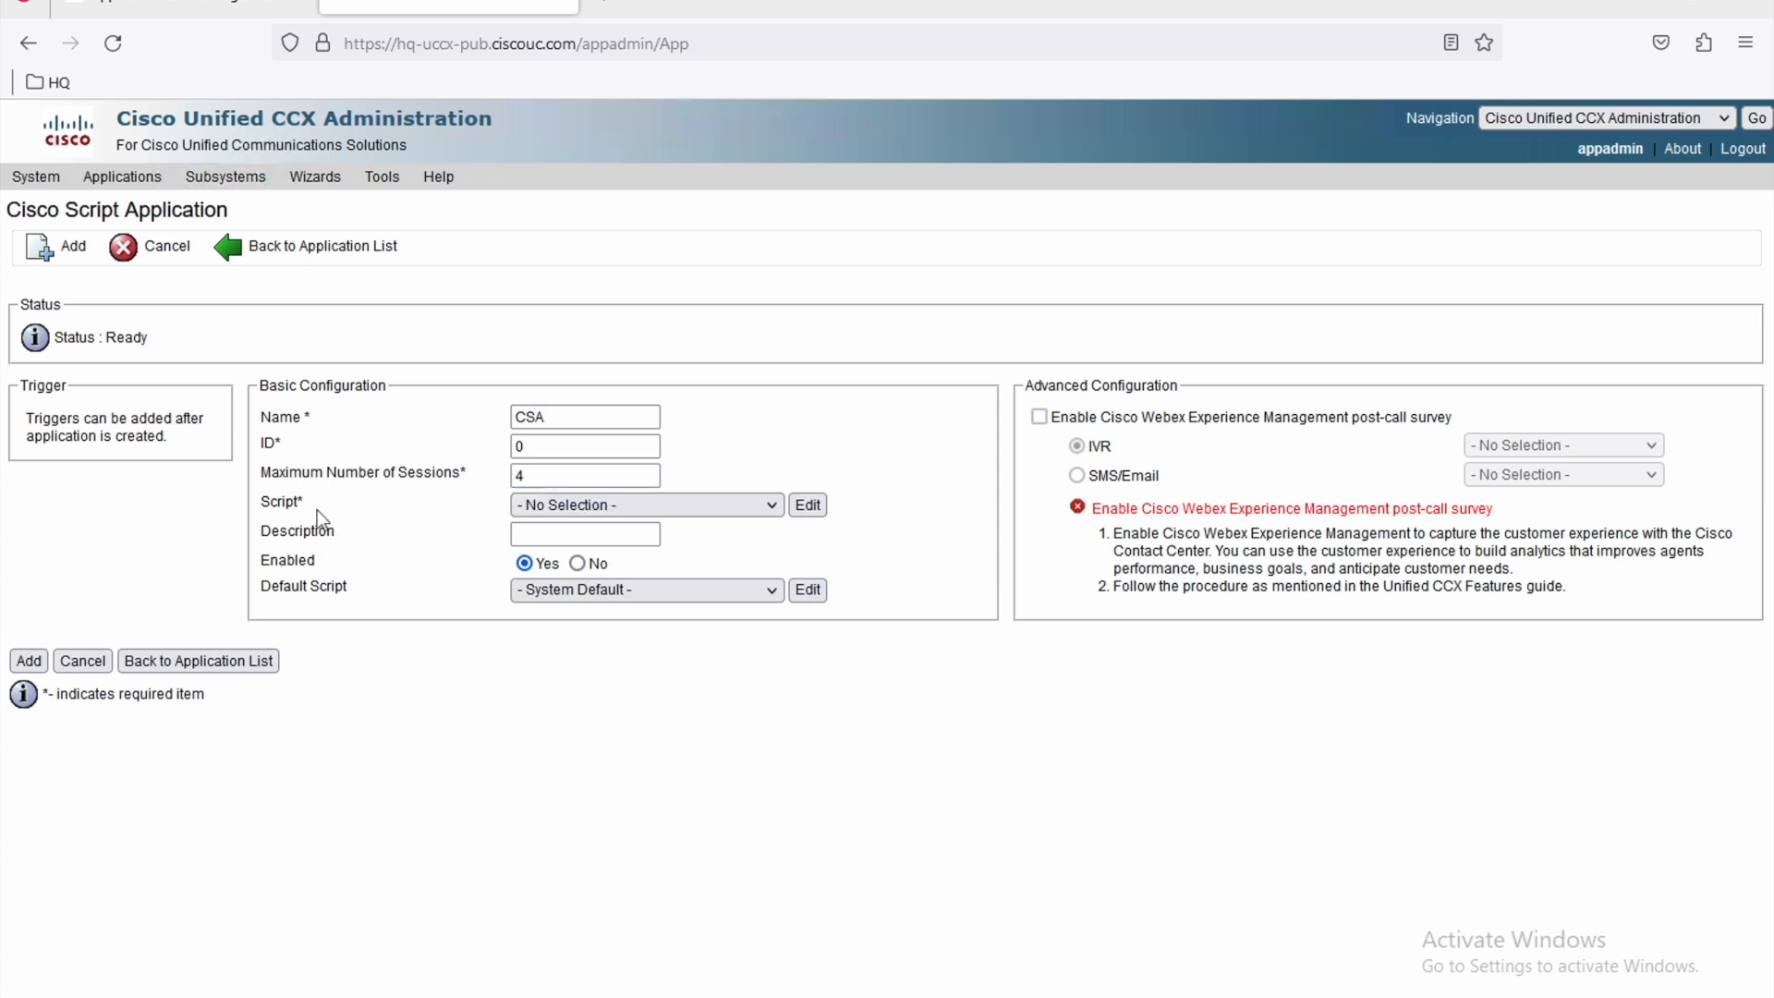
Assign SCRIPT[defaulticd.aef] as the application's script and enable its CSQ parameter.
click(577, 510)
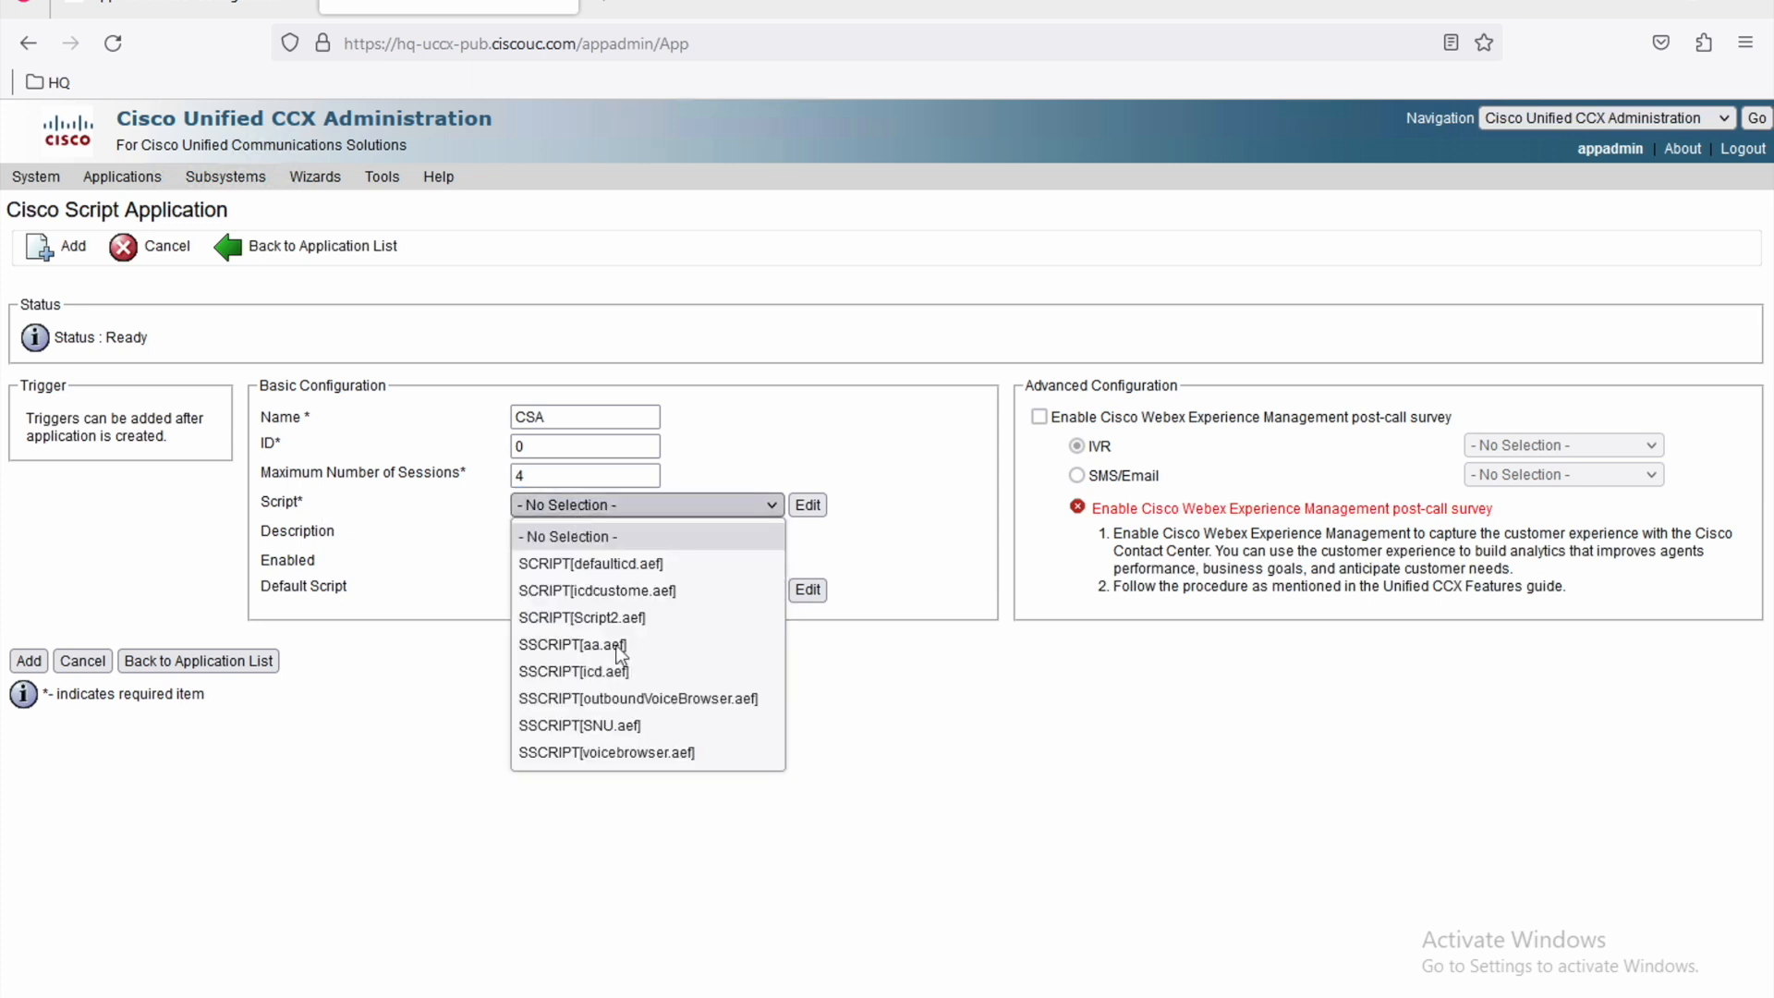
click(652, 565)
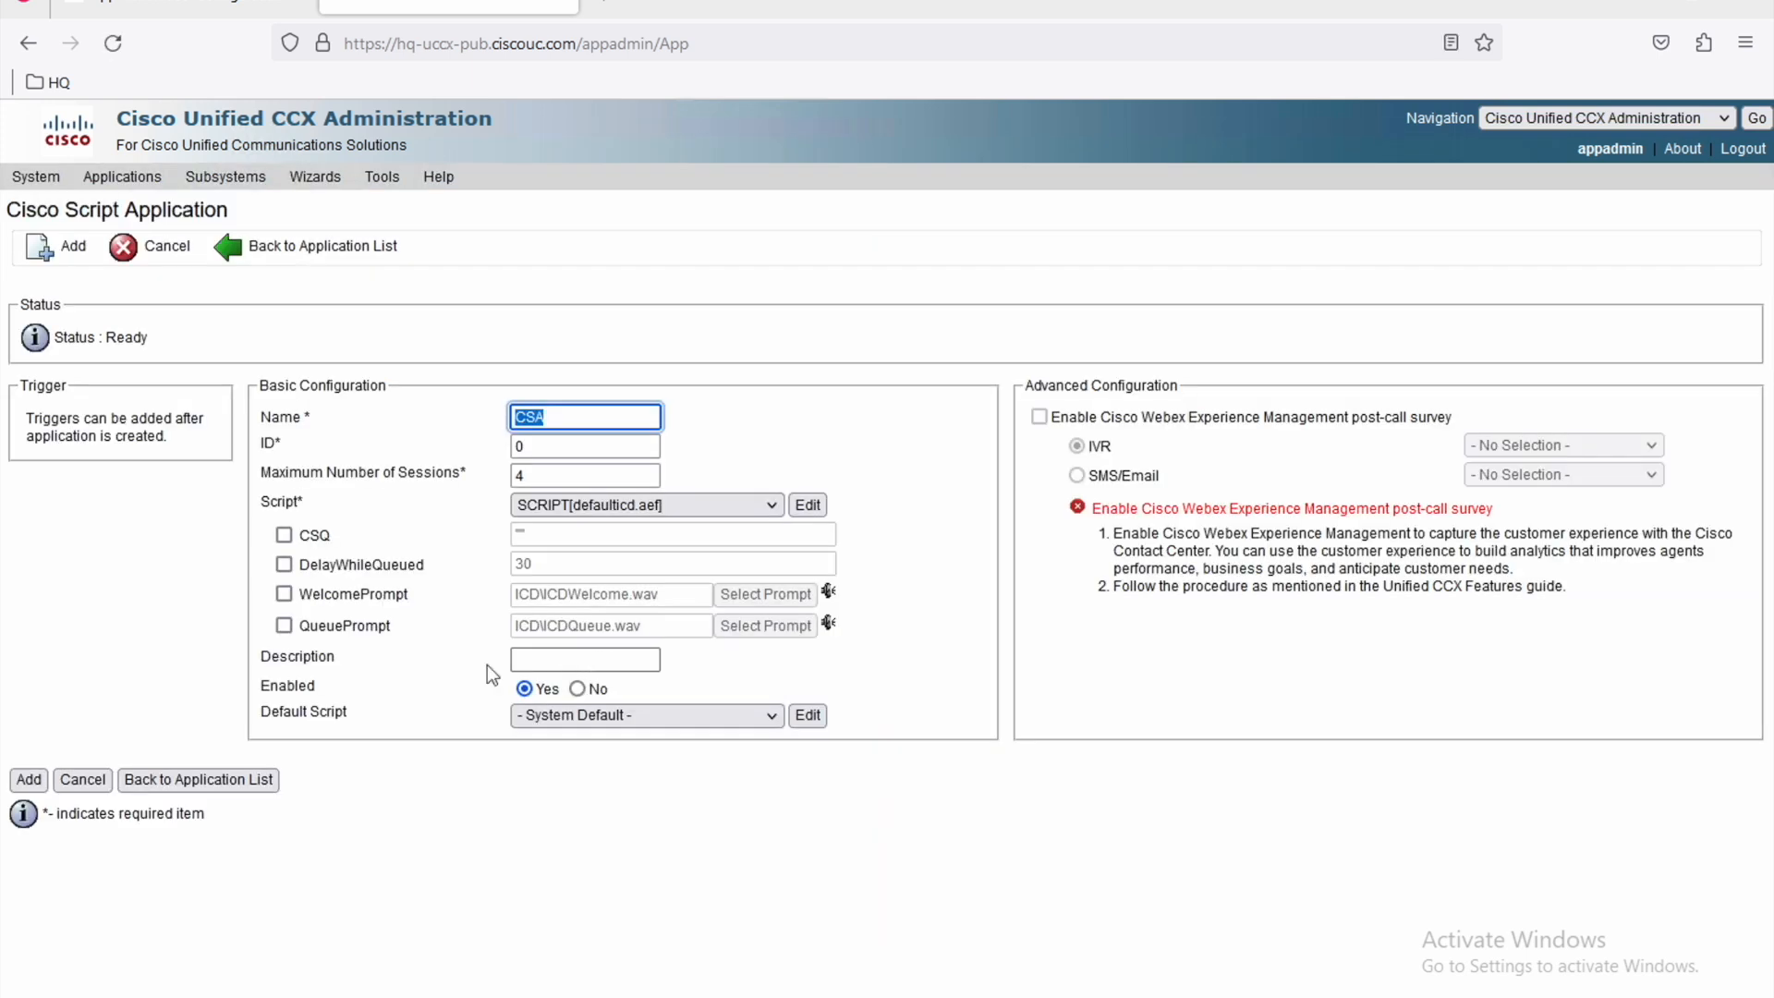
click(284, 535)
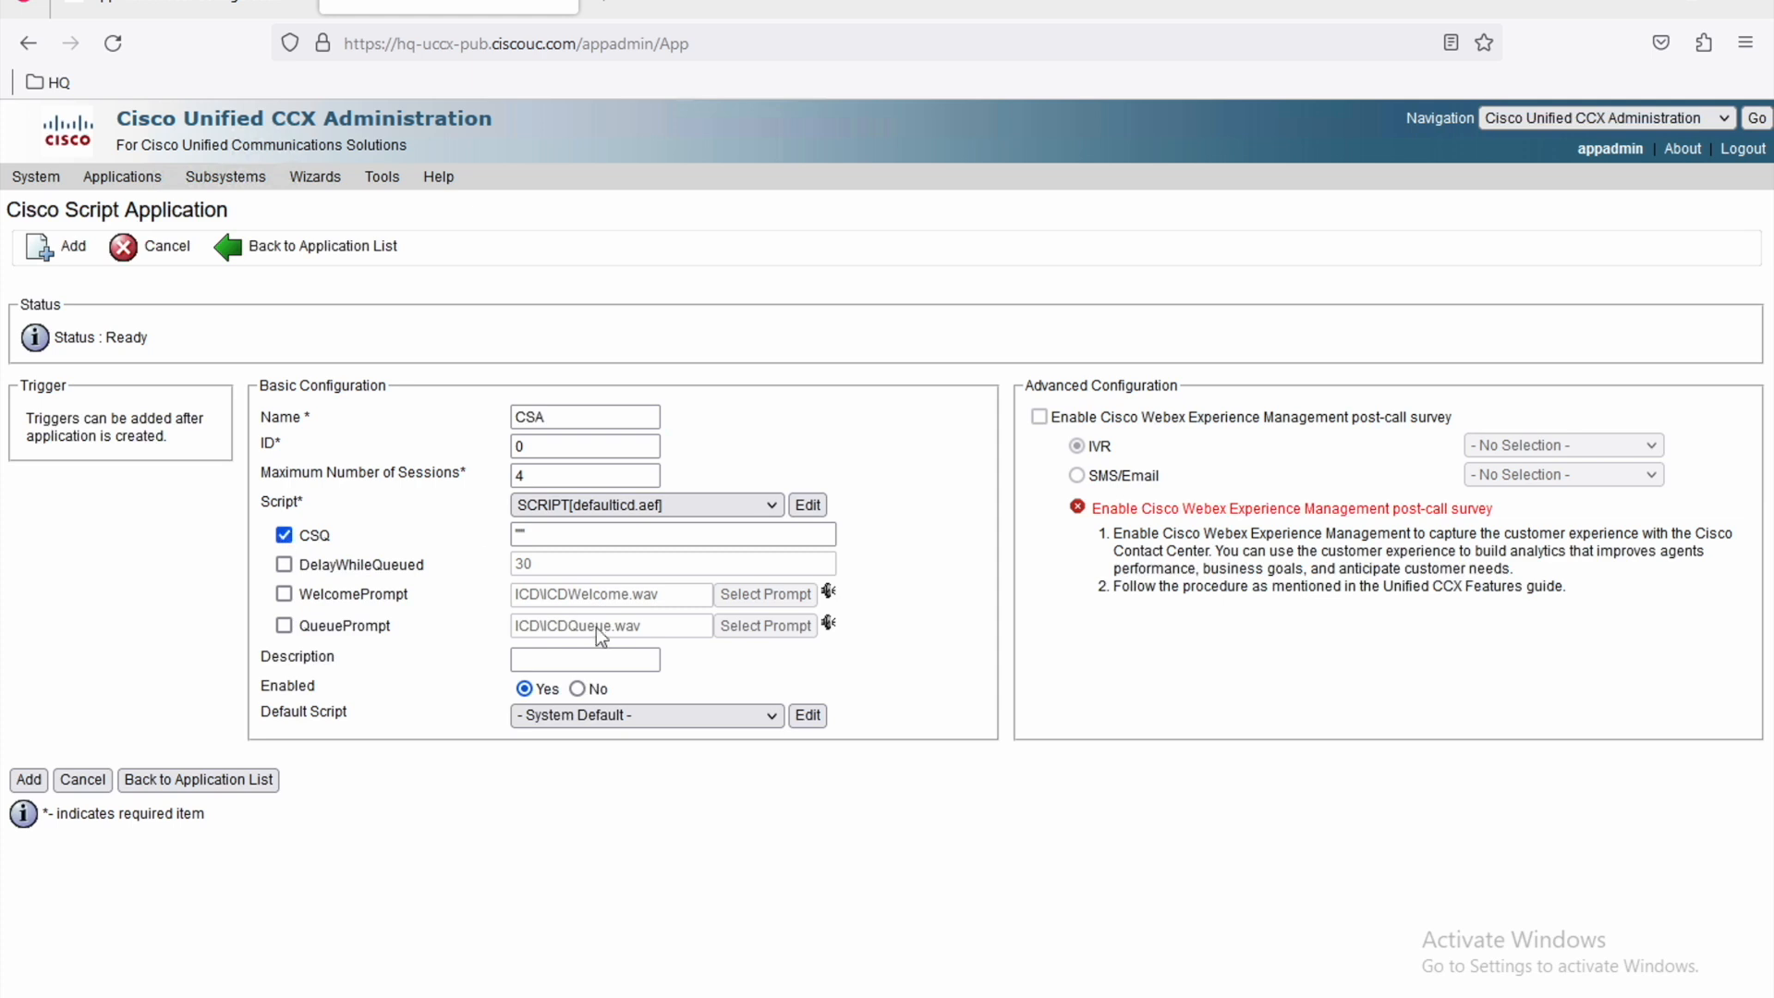
click(284, 536)
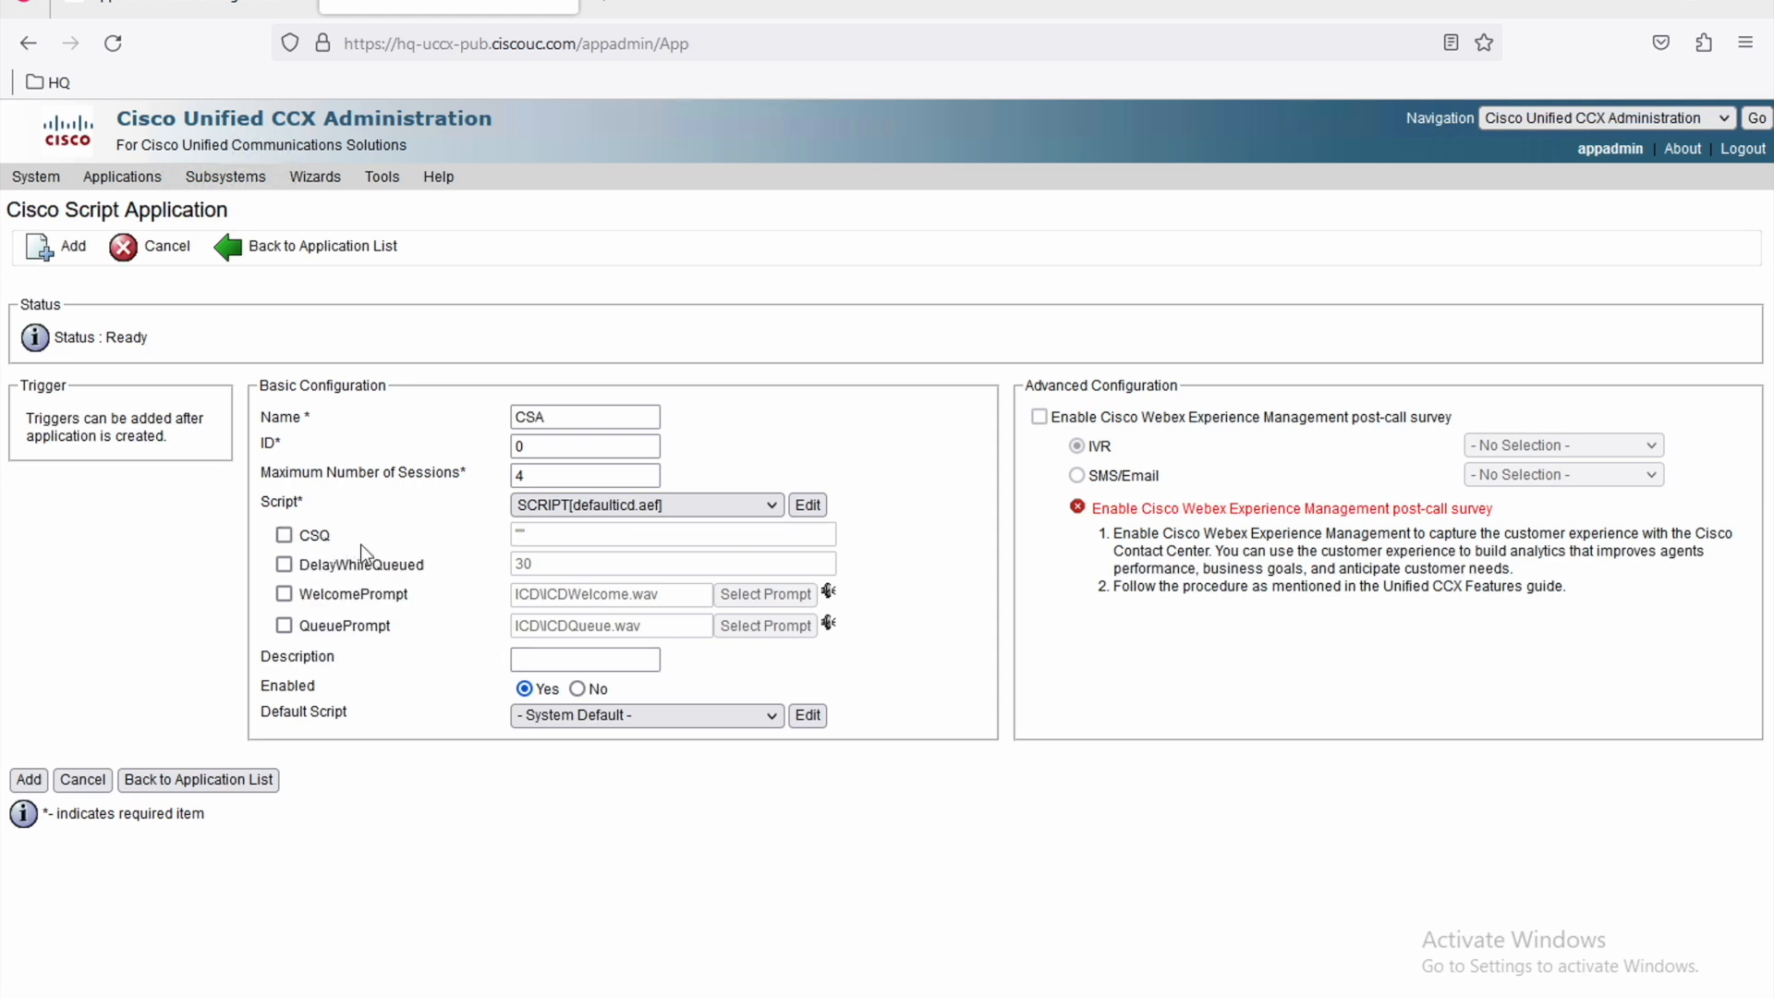
click(283, 536)
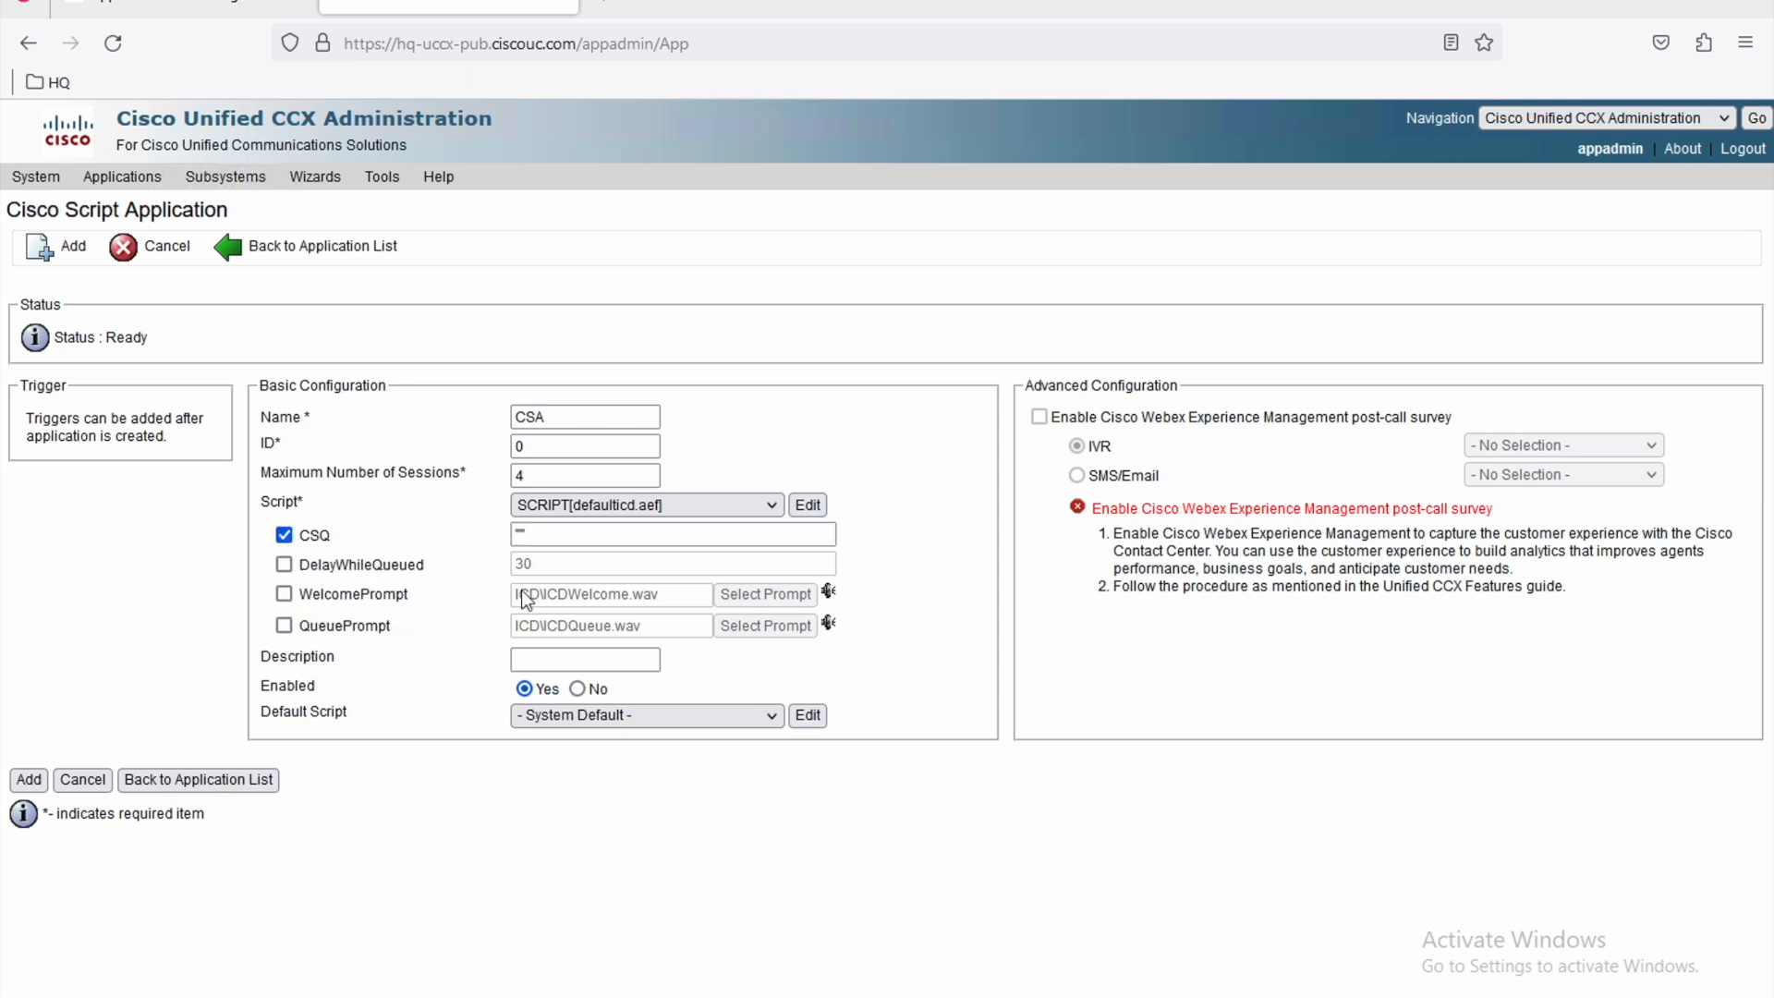
Enable the script's WelcomePrompt parameter and choose the uploaded prompt SampleAudioSource.ulaw.wav for it.
click(284, 595)
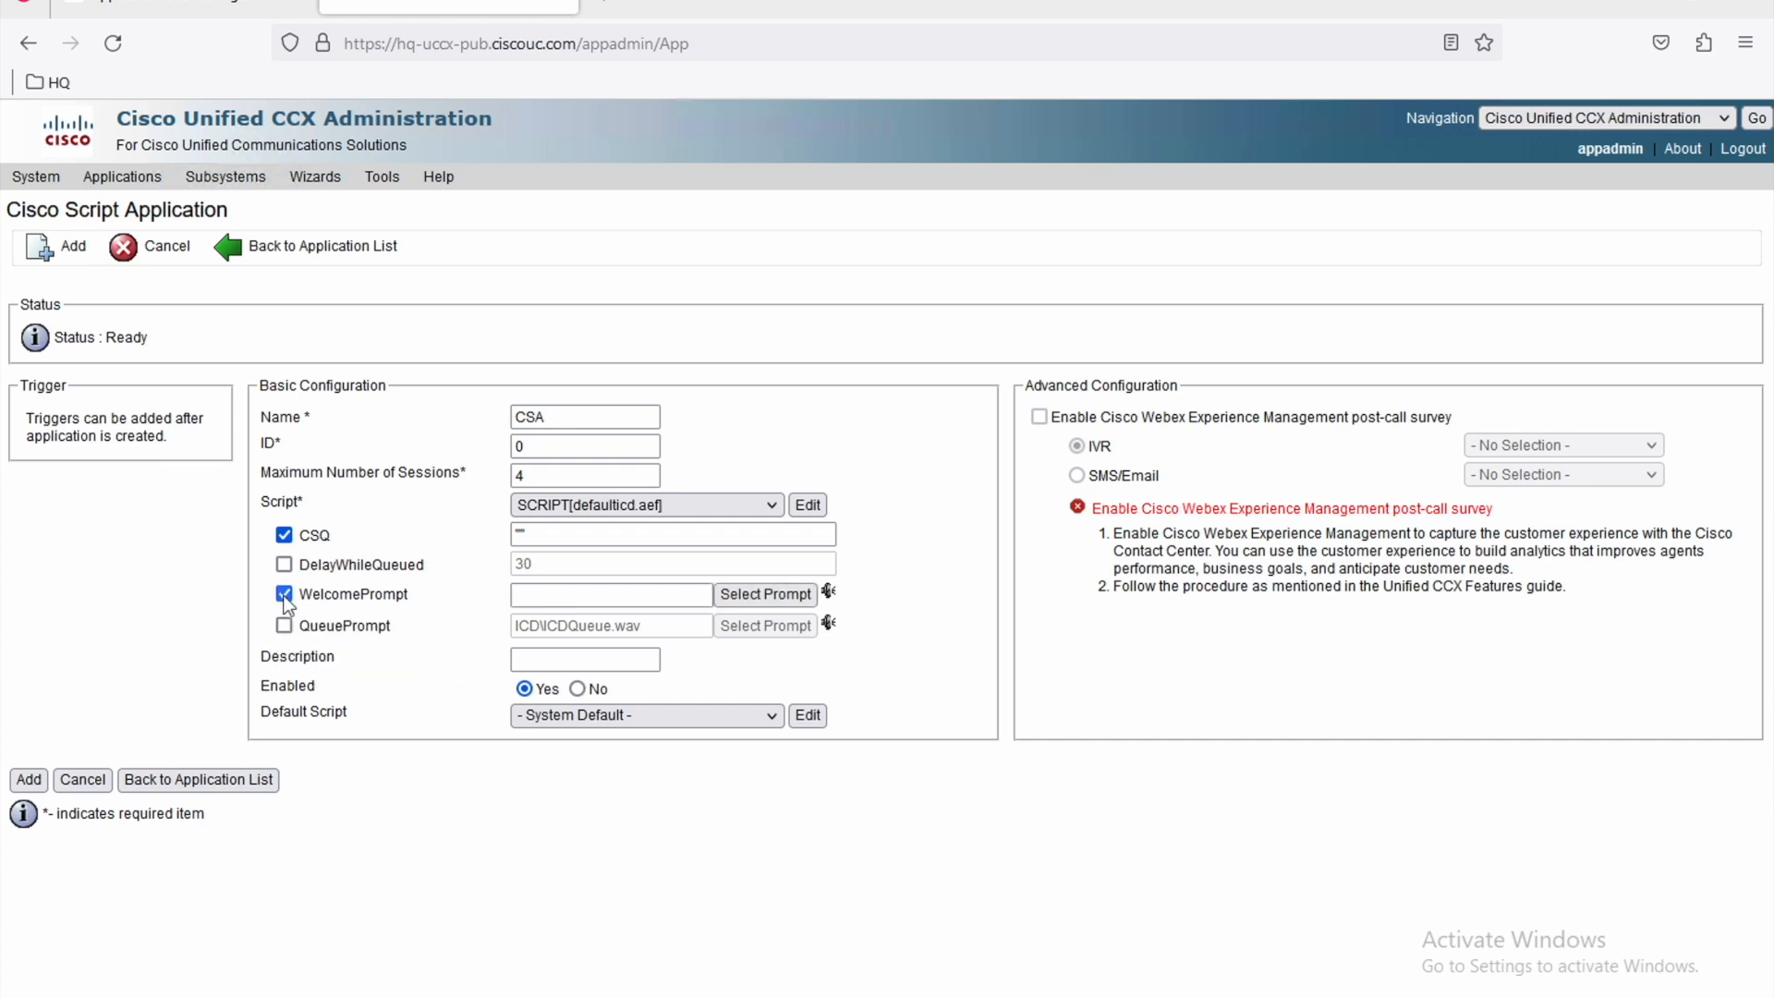
click(778, 596)
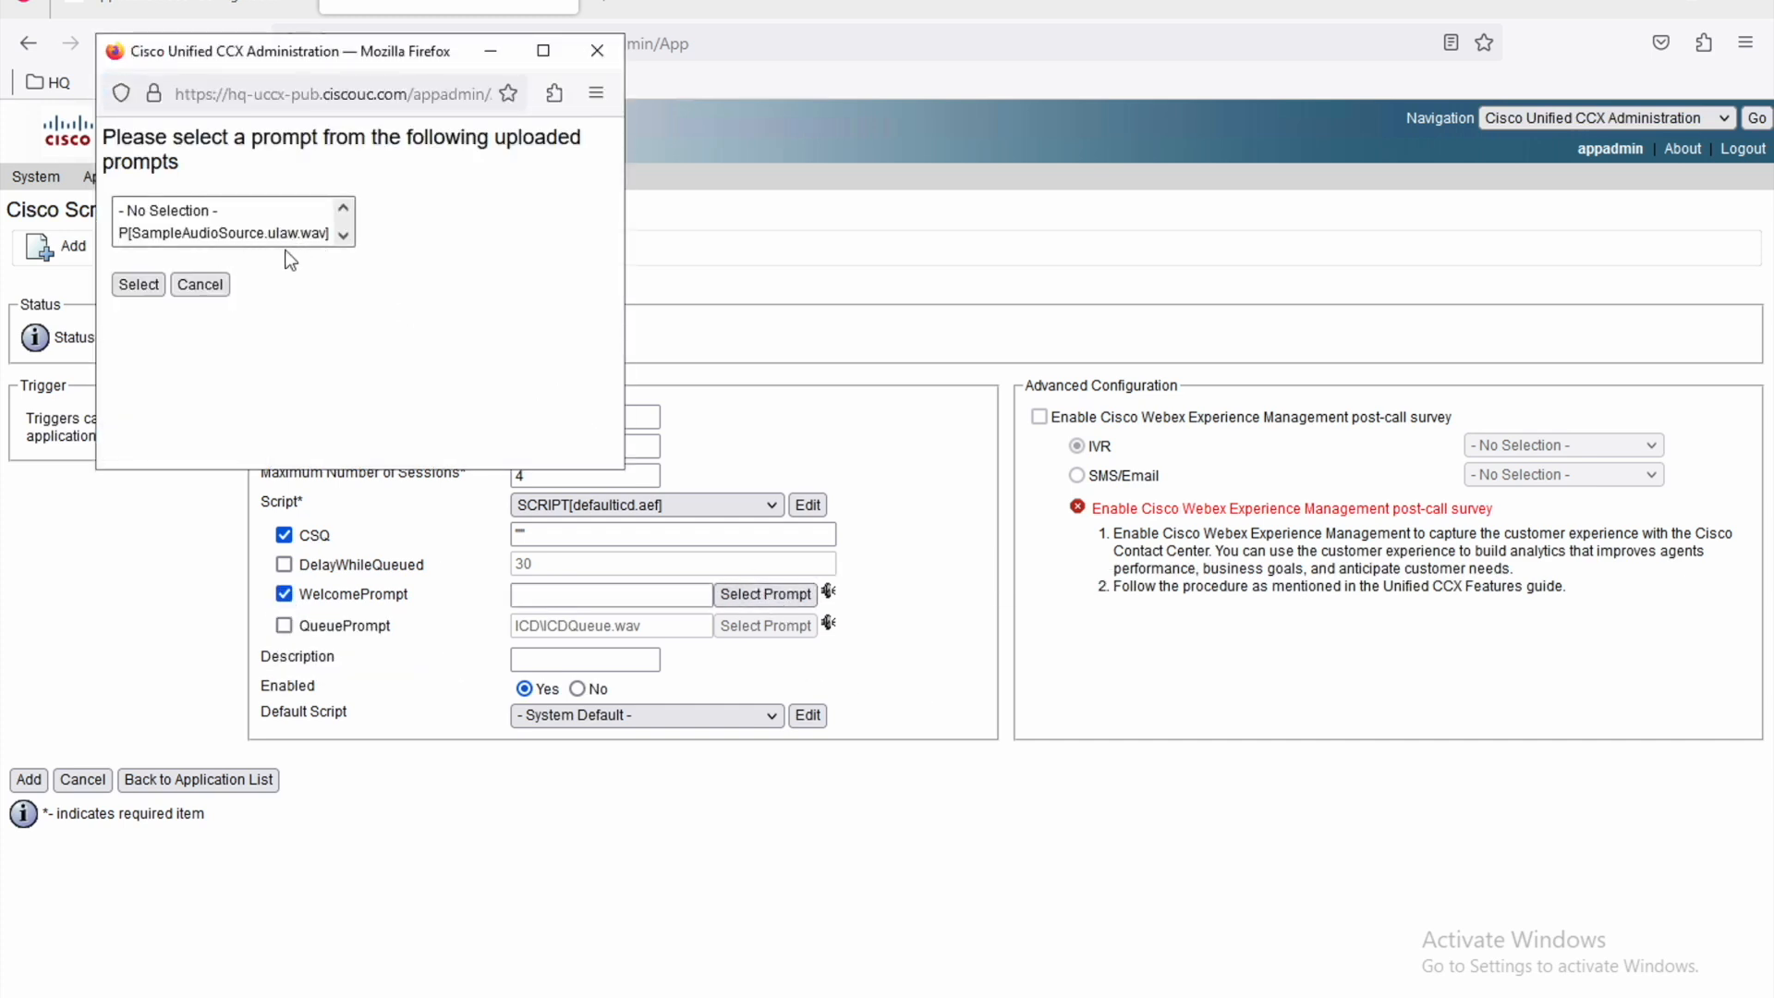
click(342, 236)
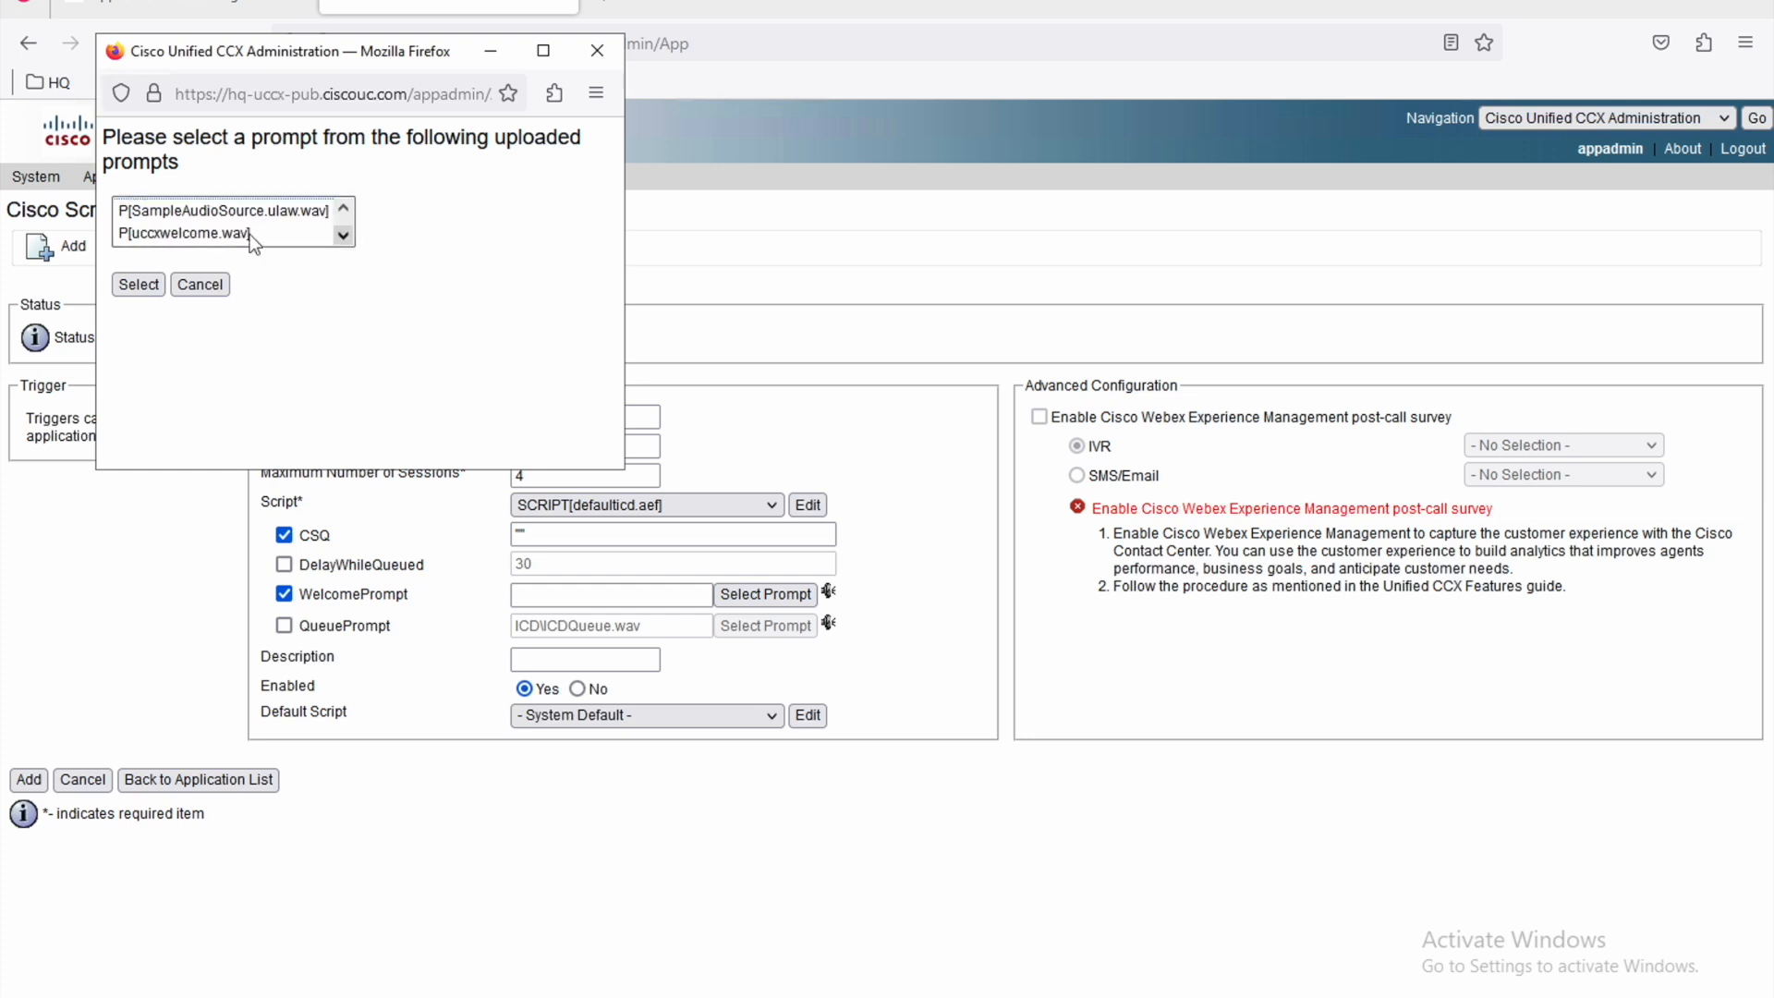
click(194, 232)
click(220, 212)
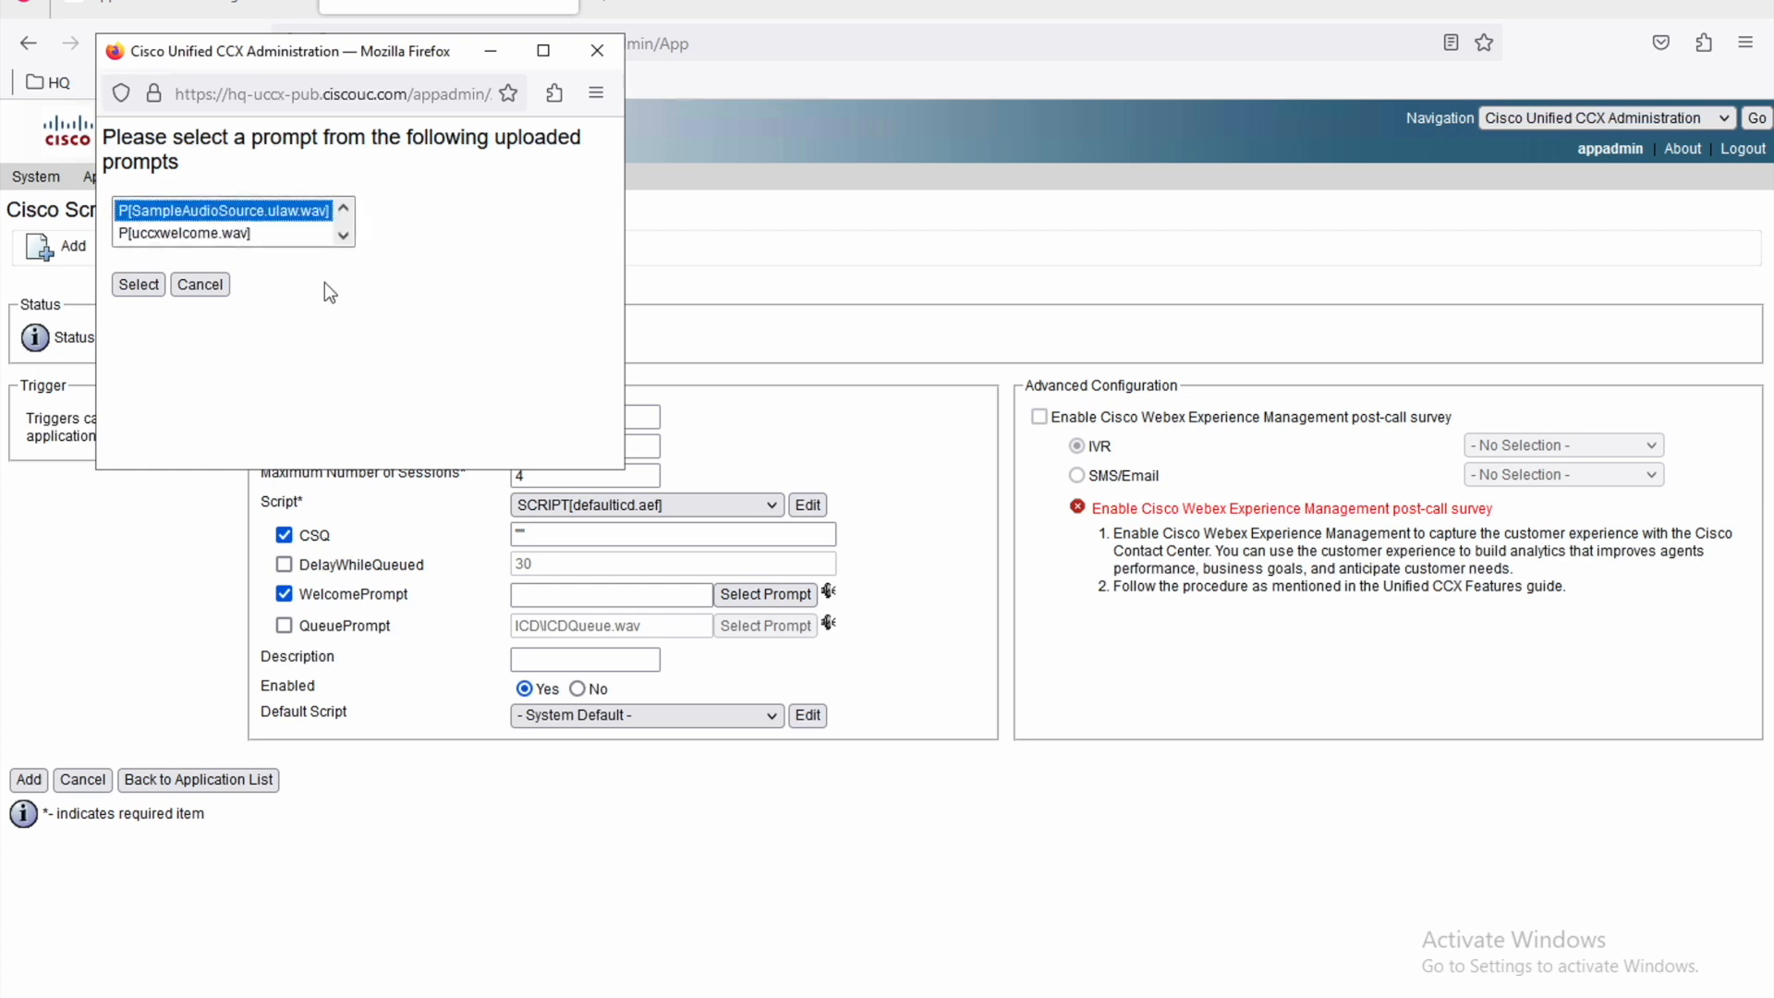
click(140, 284)
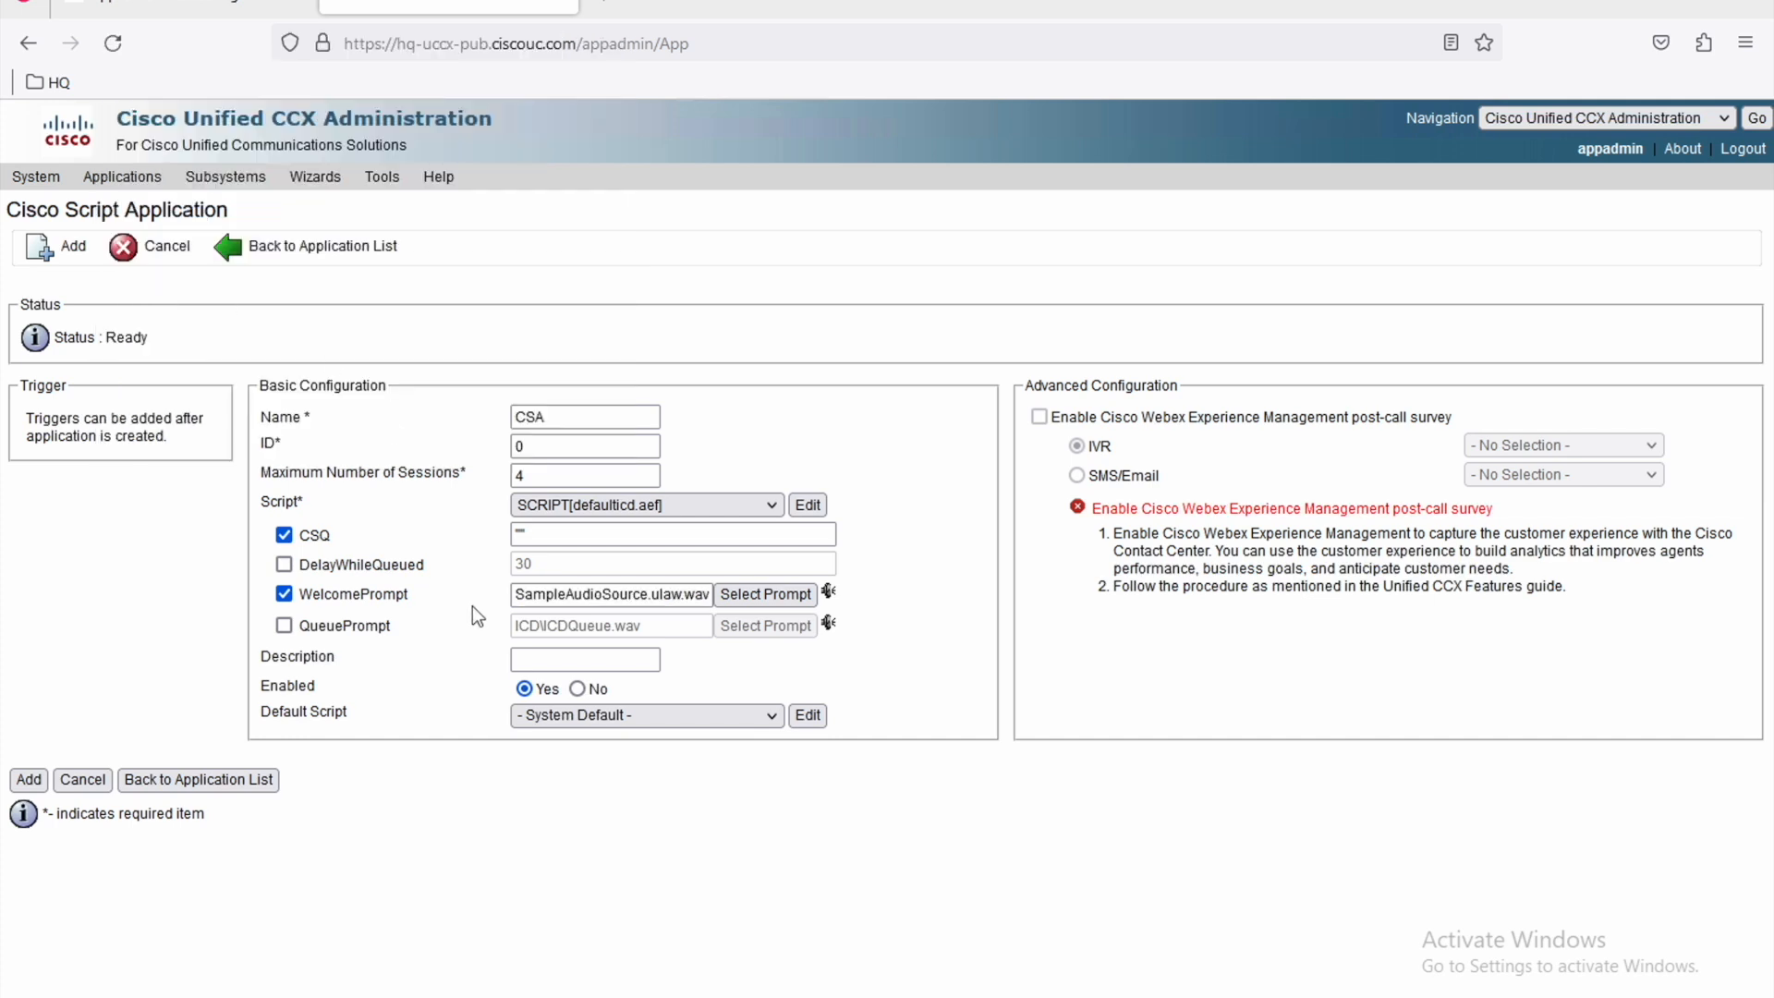
Add the CSA application with its current settings and switch to the UCCX Administration and Scripting Jamboard to review the task list.
click(37, 785)
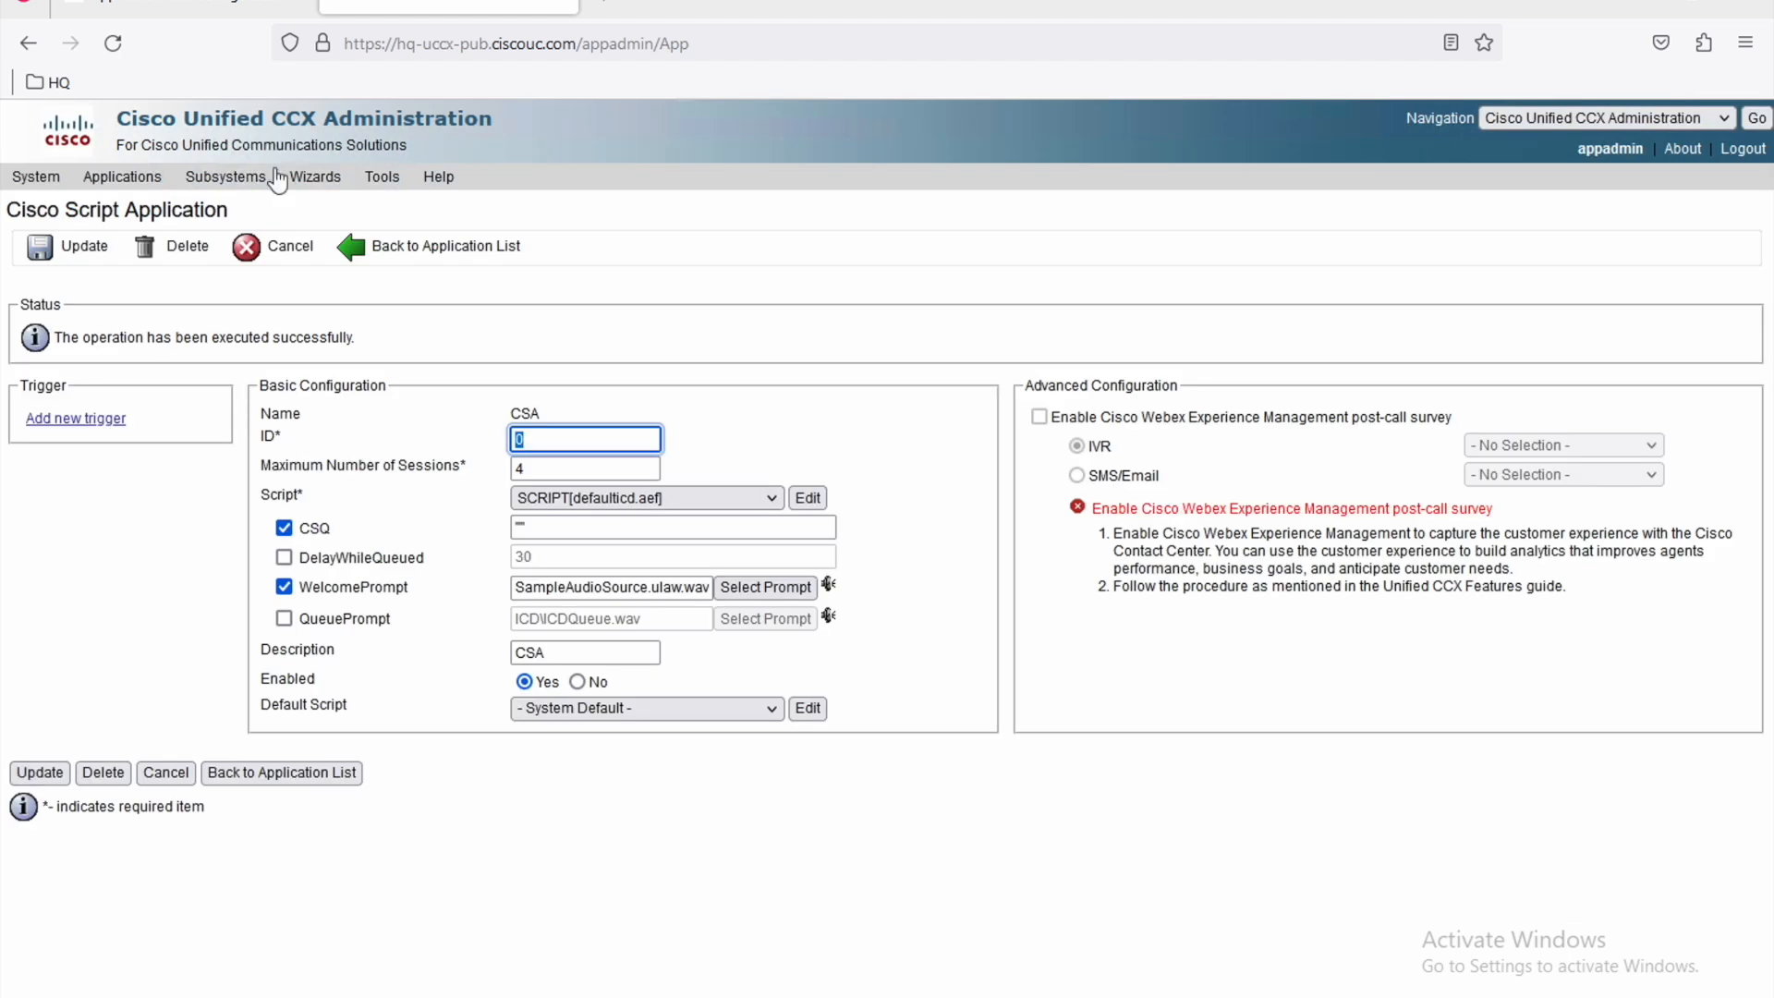
key(ctrl+Left)
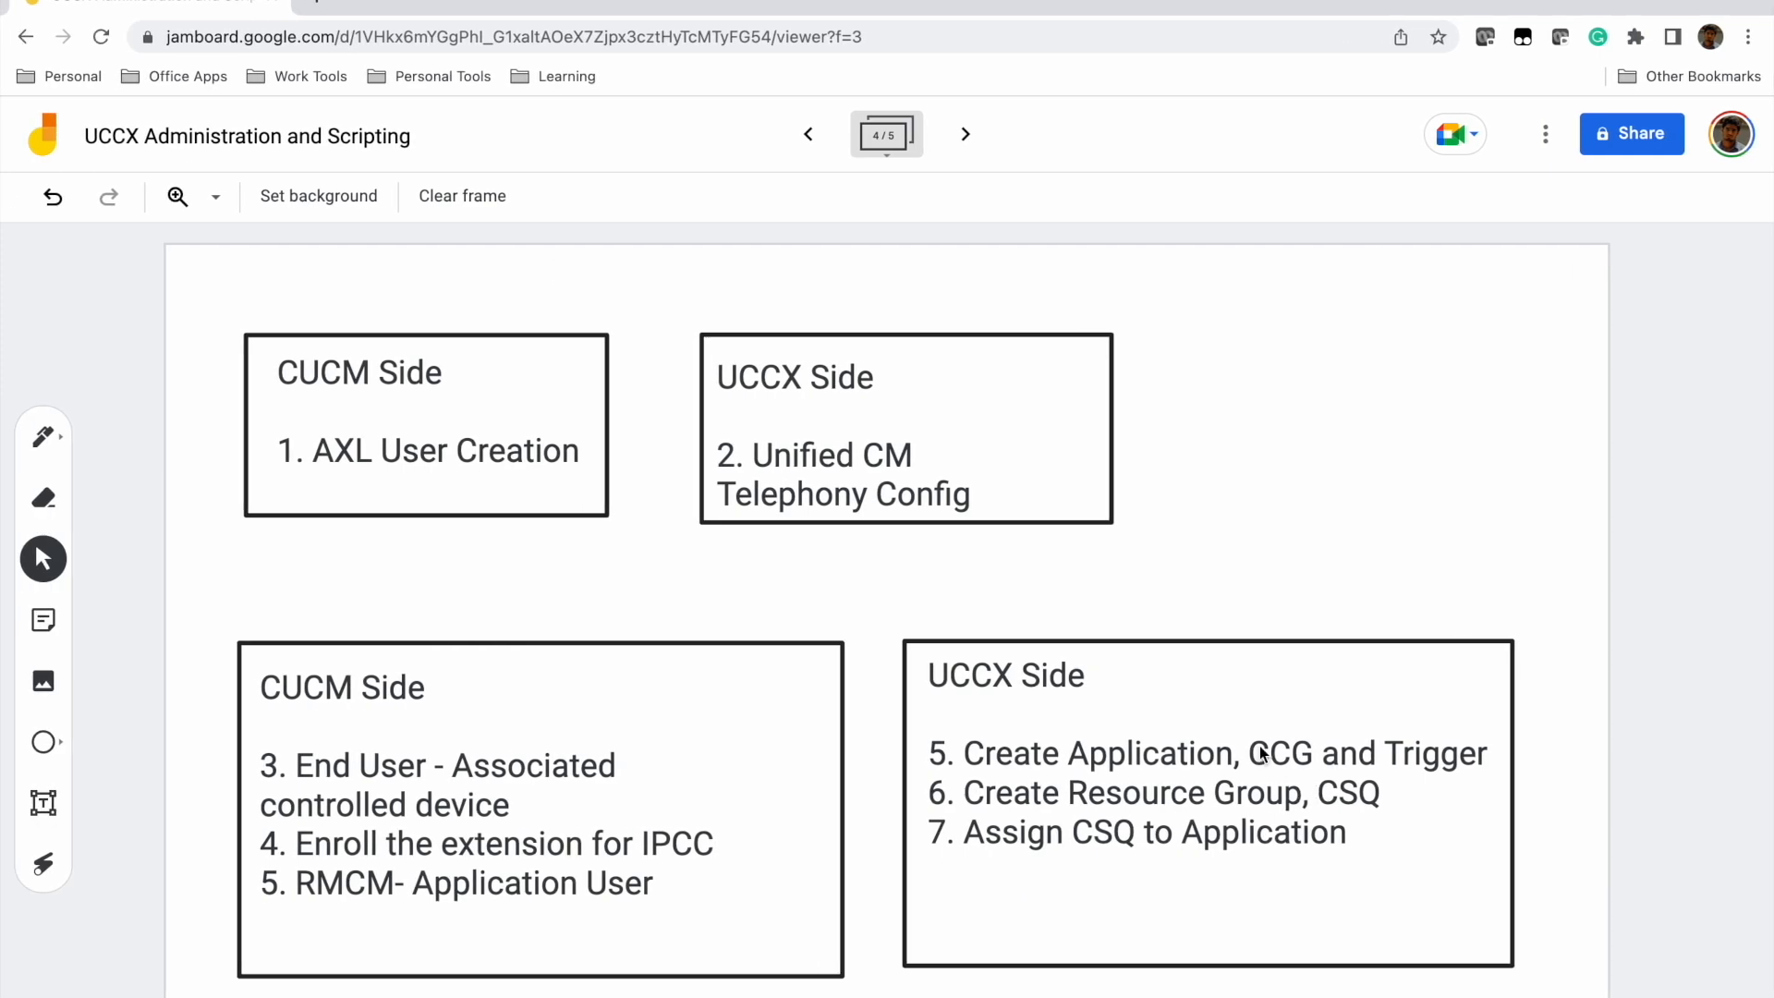
In Unified CCX Administration, start a new Unified CM Telephony call control group described as CCG with 4 CTI ports.
key(ctrl+Right)
click(225, 177)
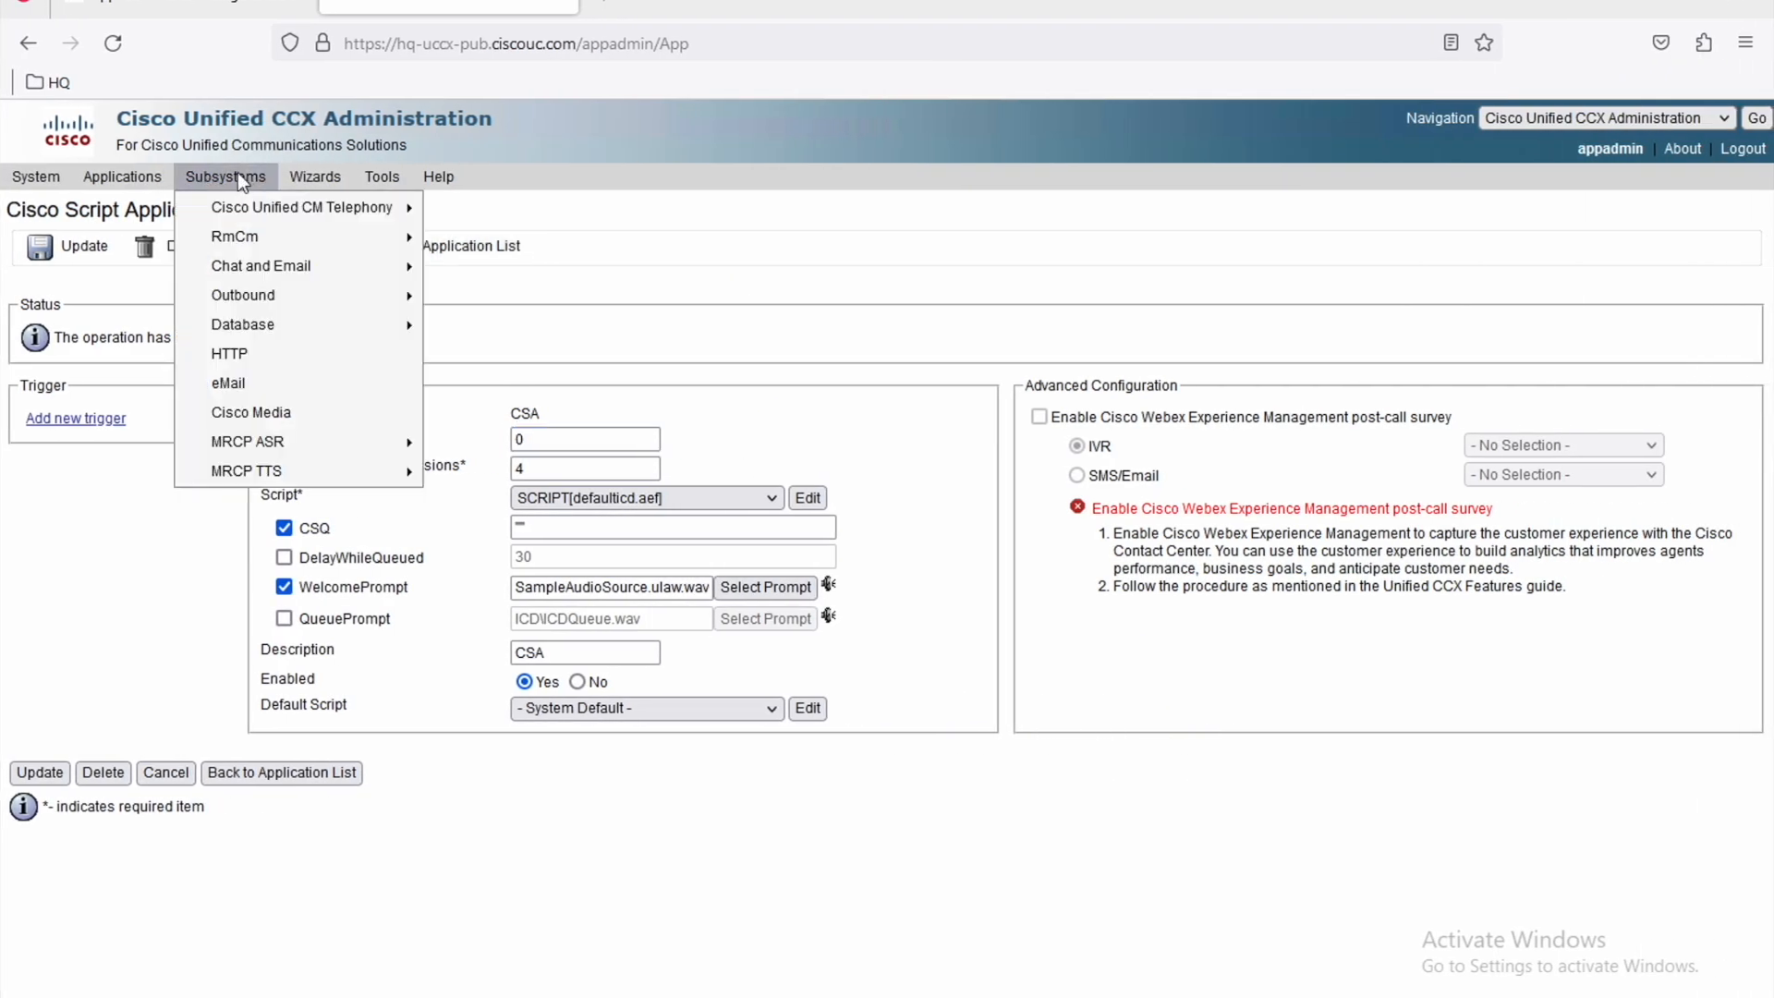
mouse_move(321, 205)
click(496, 248)
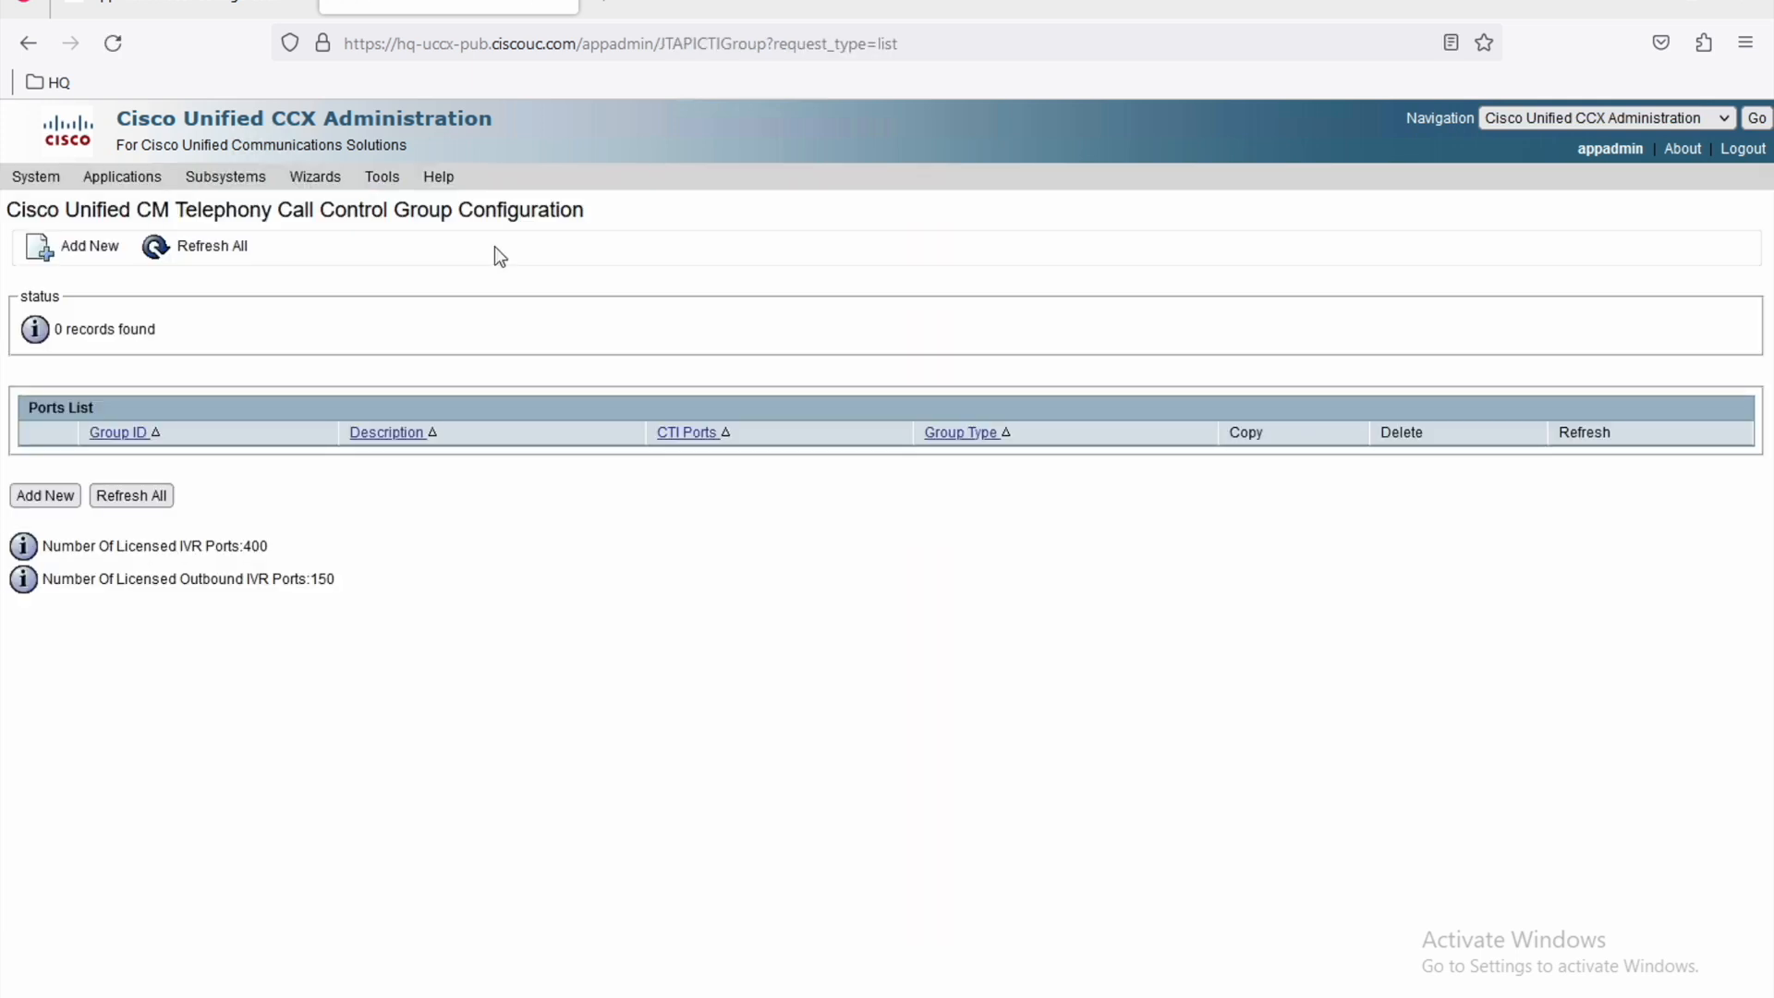
click(42, 497)
click(595, 407)
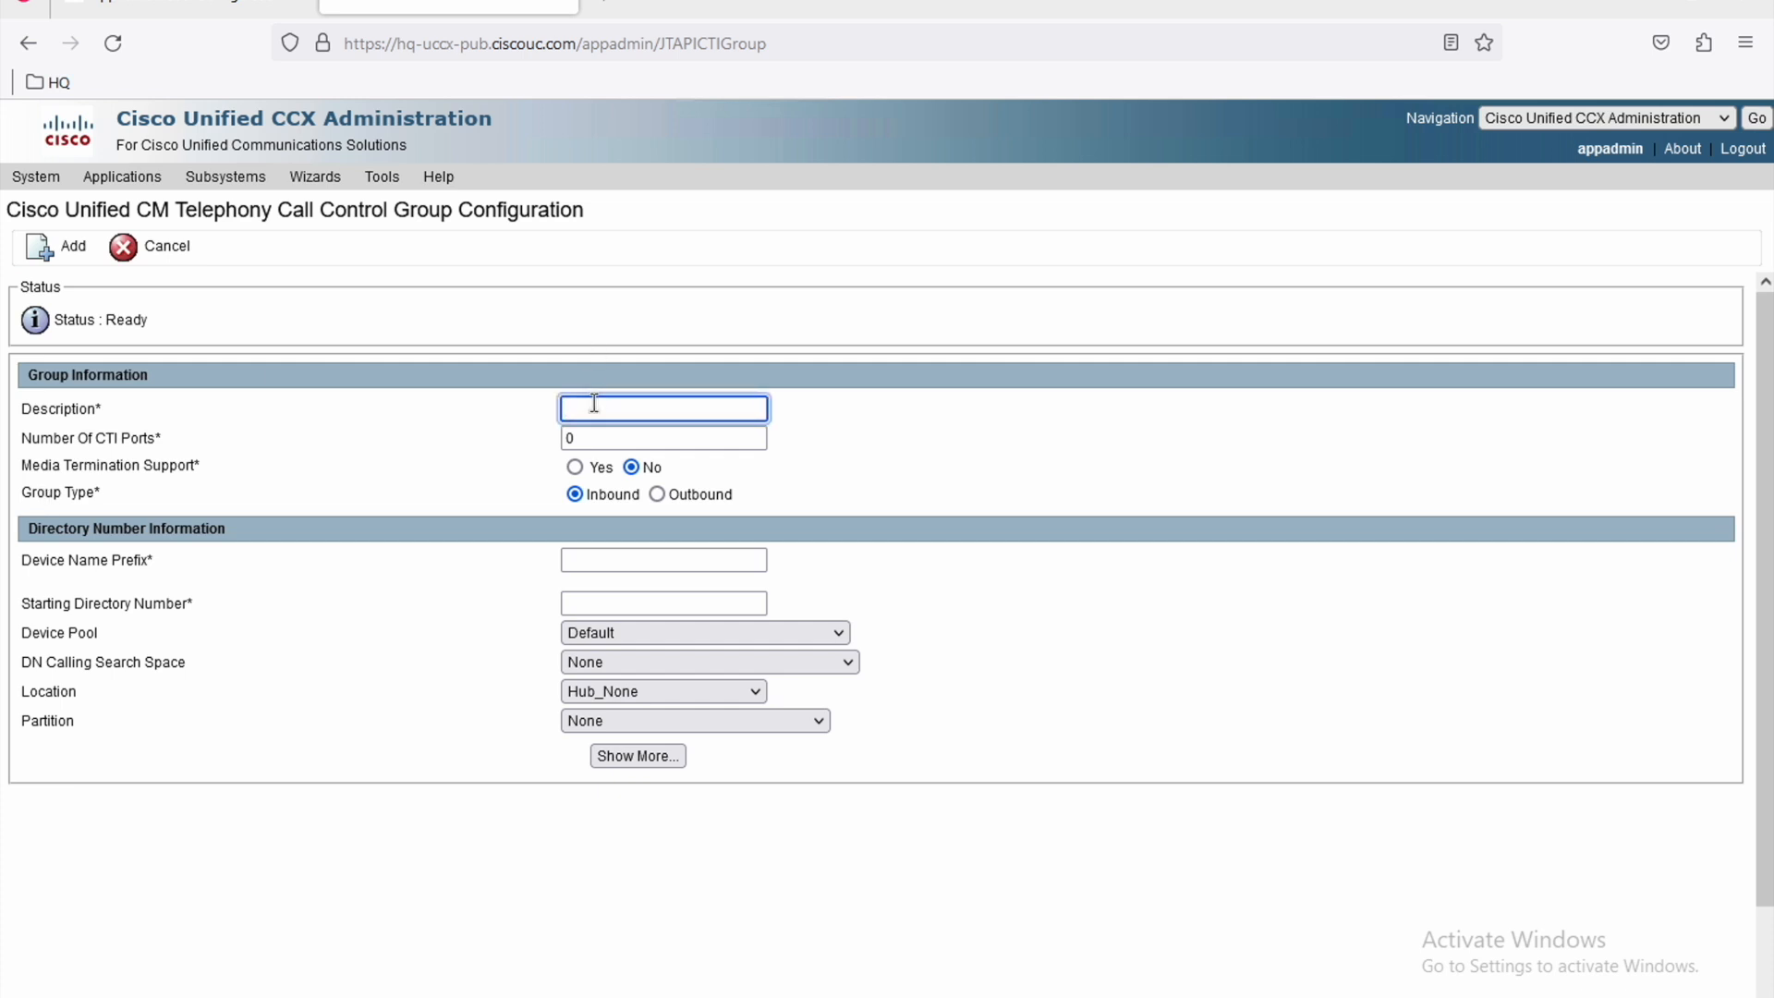
text(CCG)
click(614, 438)
key(ctrl+a)
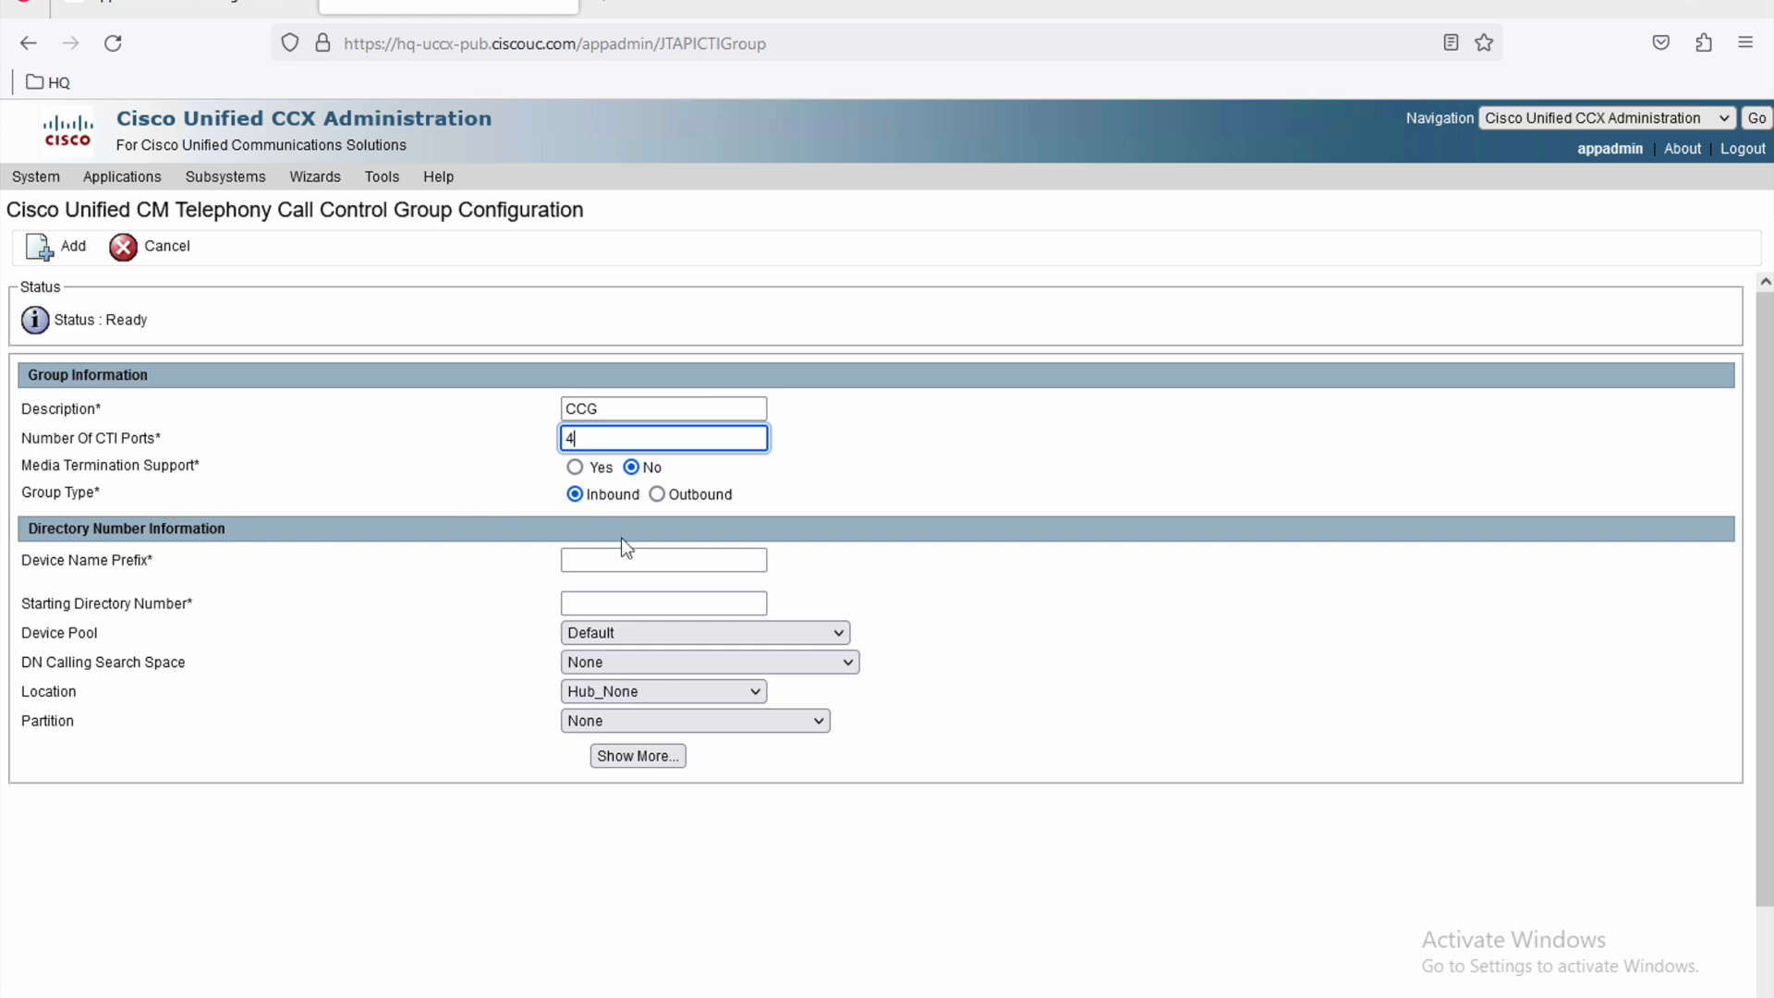
Set the group's device name prefix to IP and begin its starting directory number with +1.
click(617, 561)
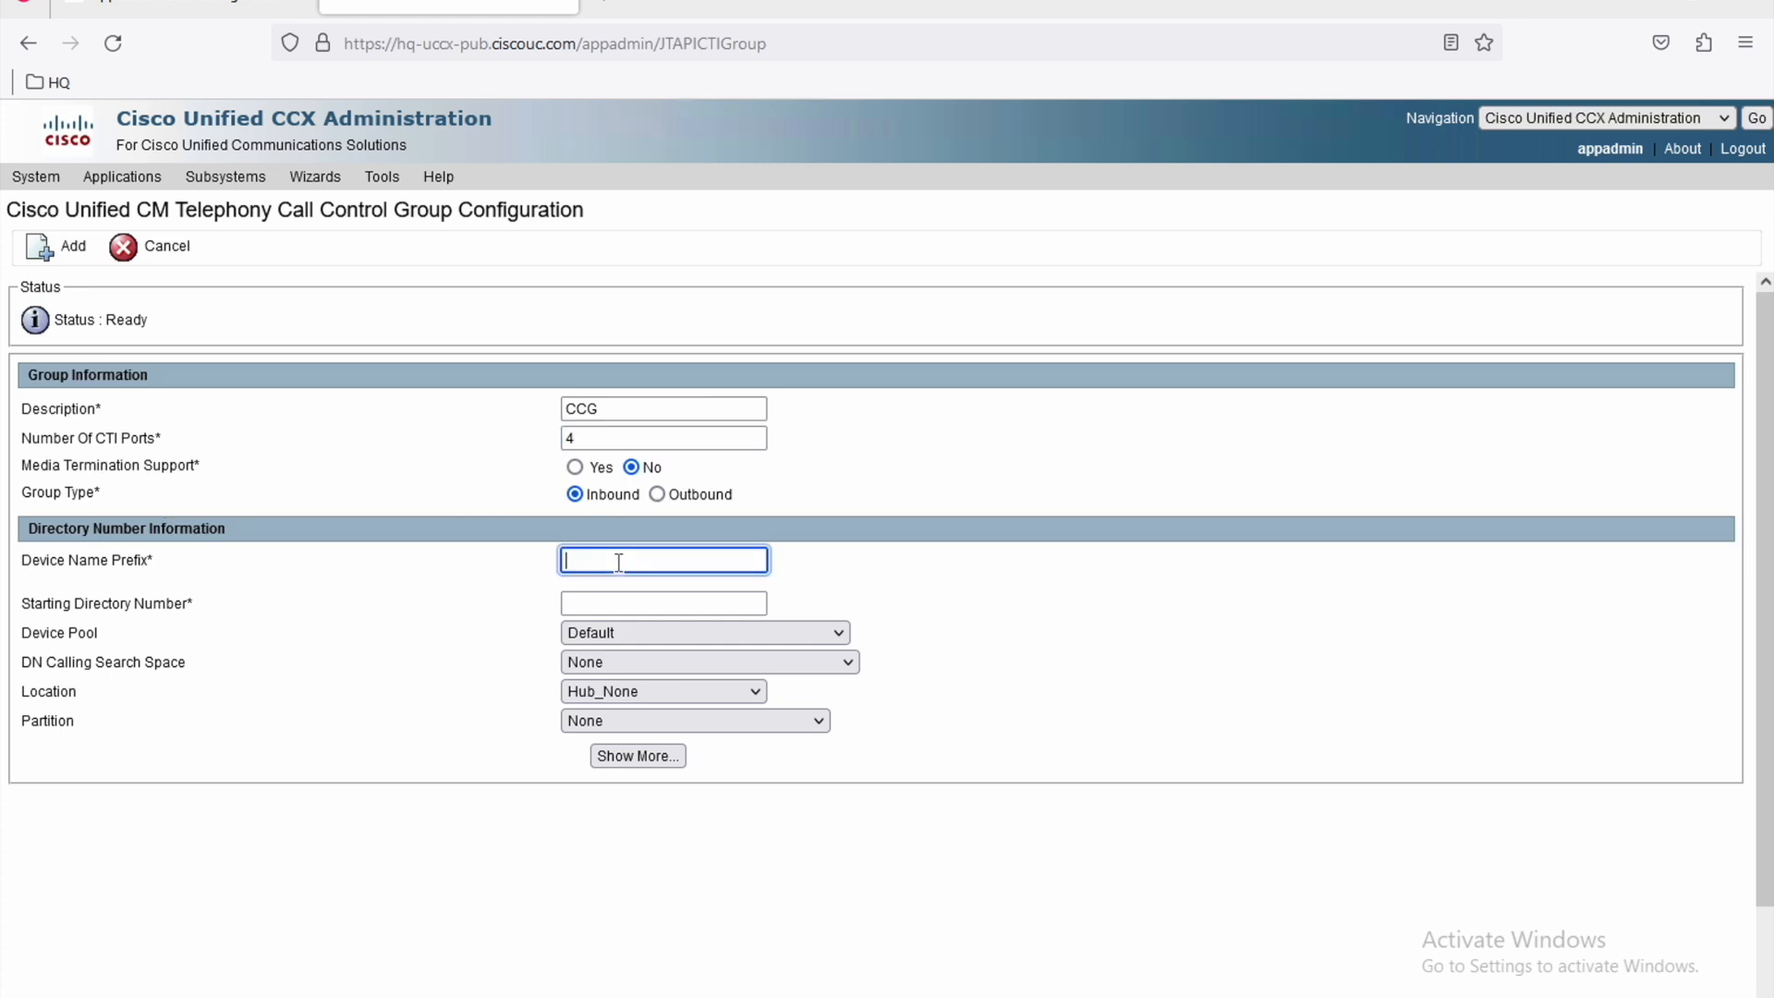
click(598, 605)
text(+)
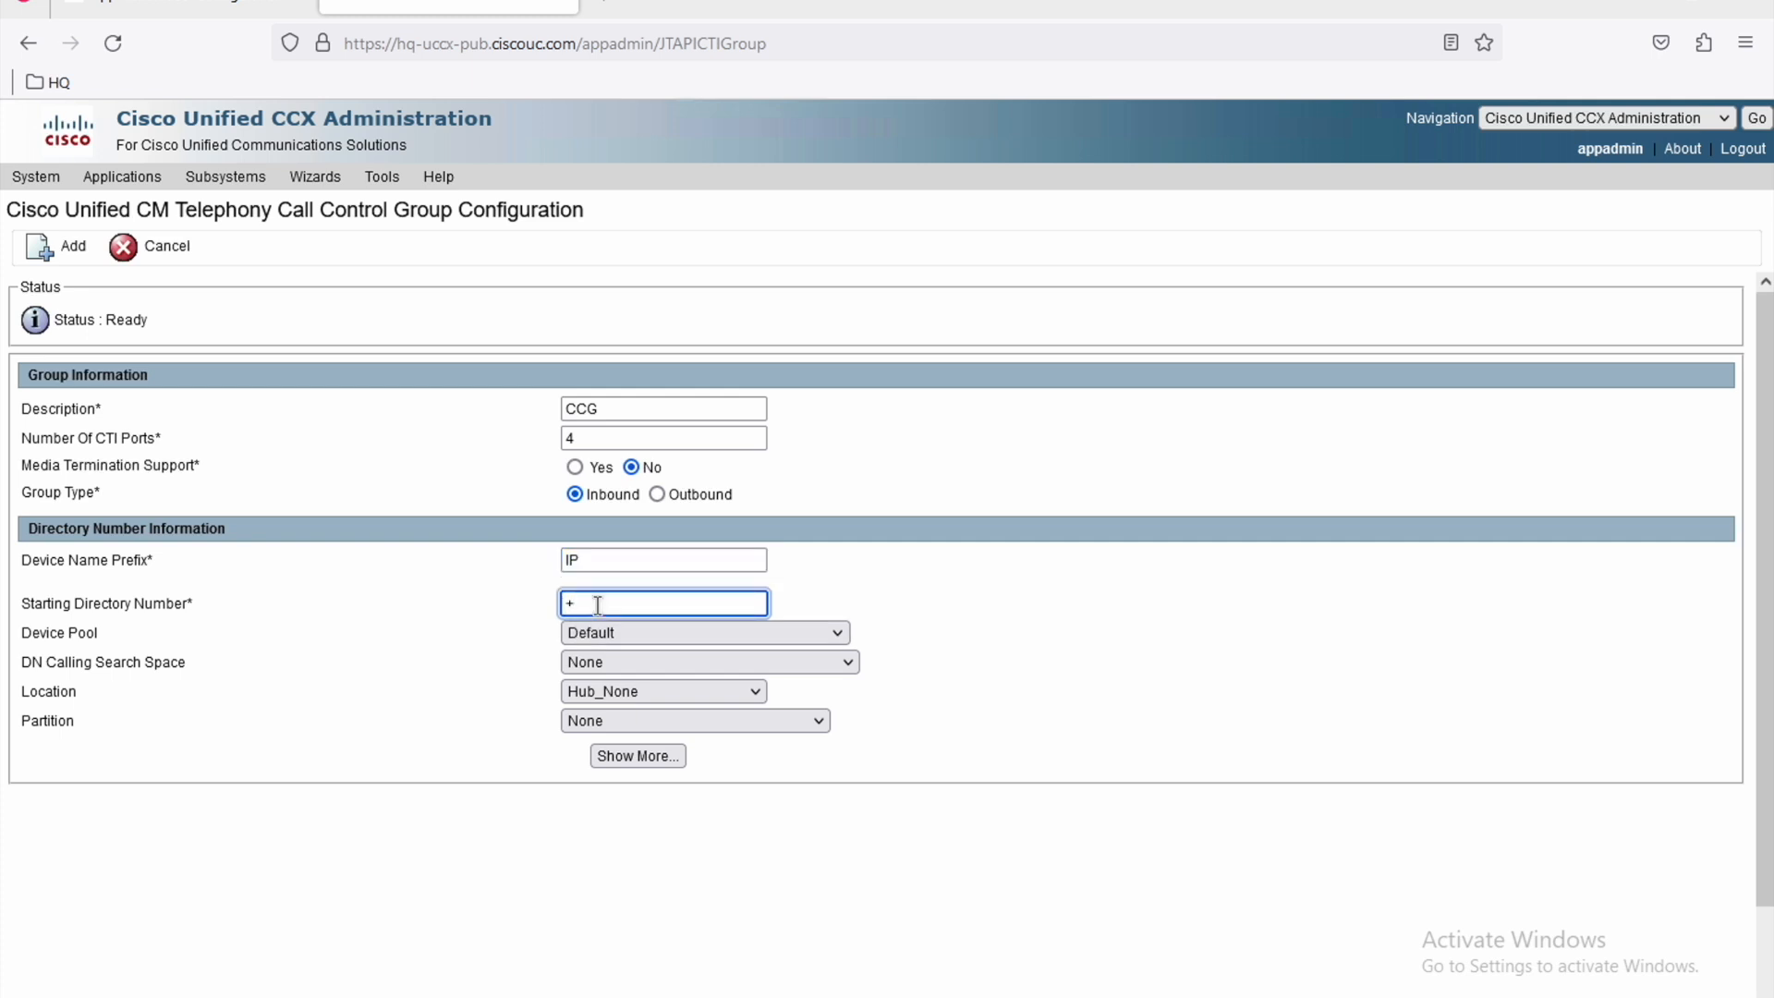
text(1)
Switch to Unified CM Administration and copy the line 1 directory number of phone SEP503DE57D60BD without its leading backslash.
click(237, 3)
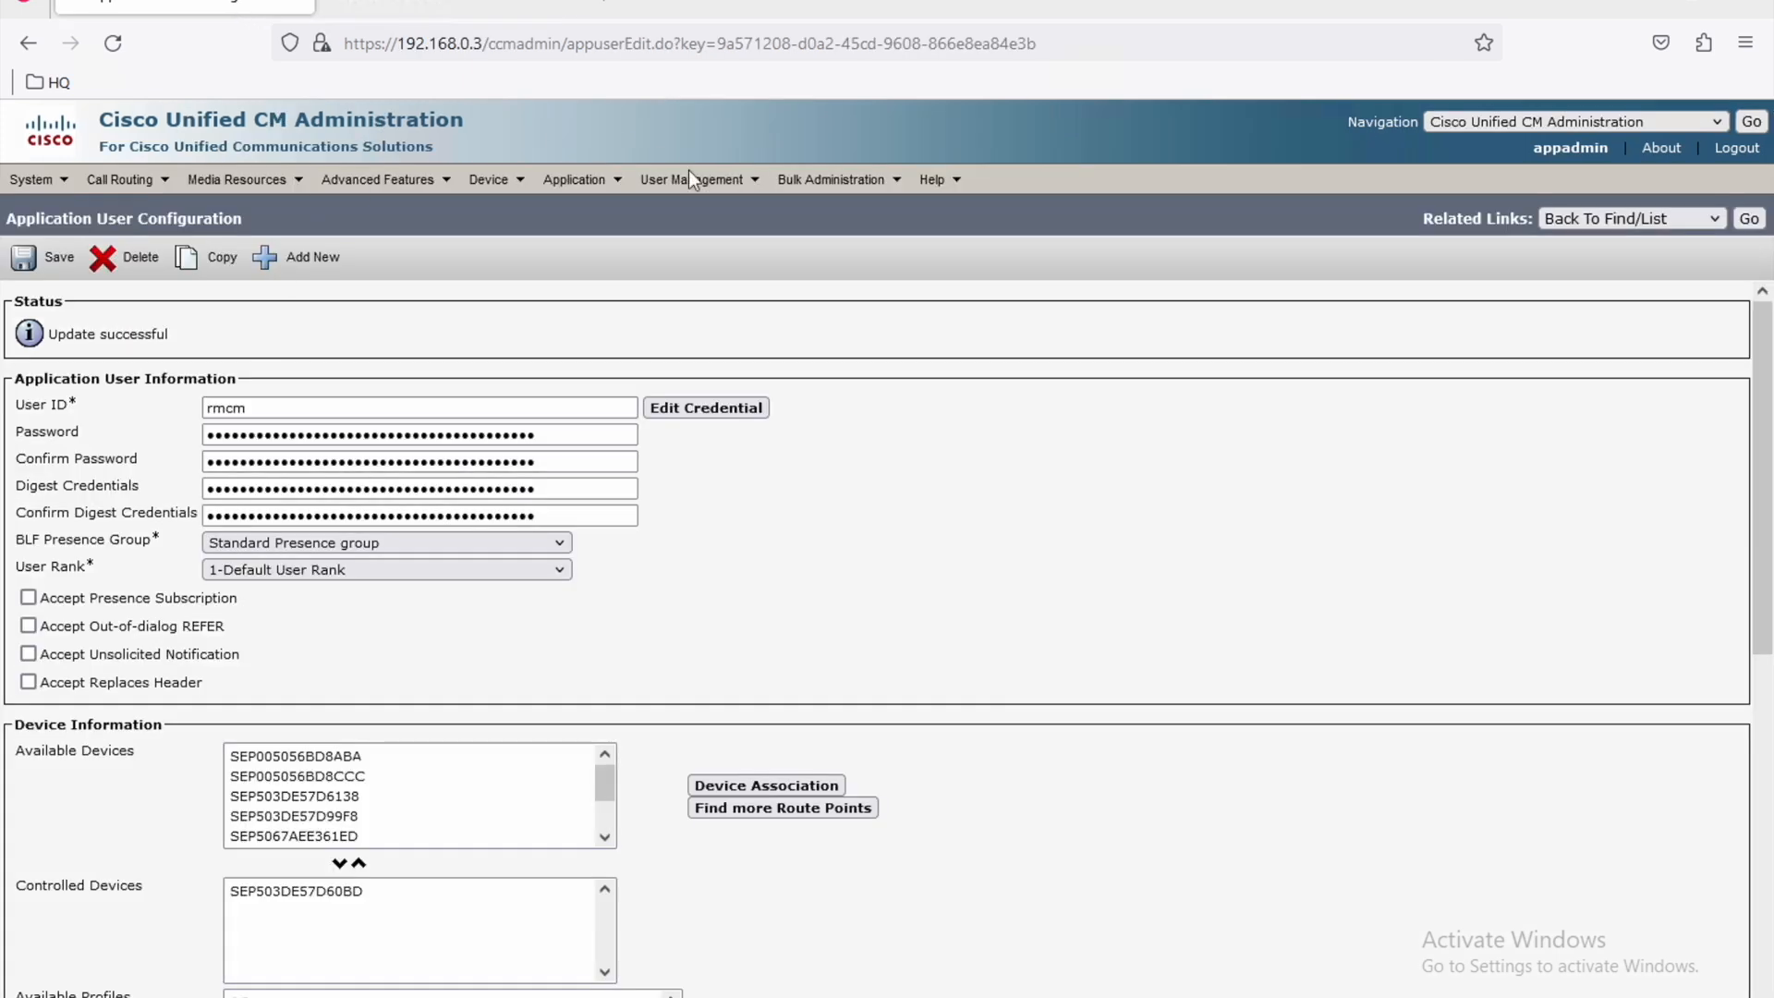
mouse_move(490, 180)
click(550, 295)
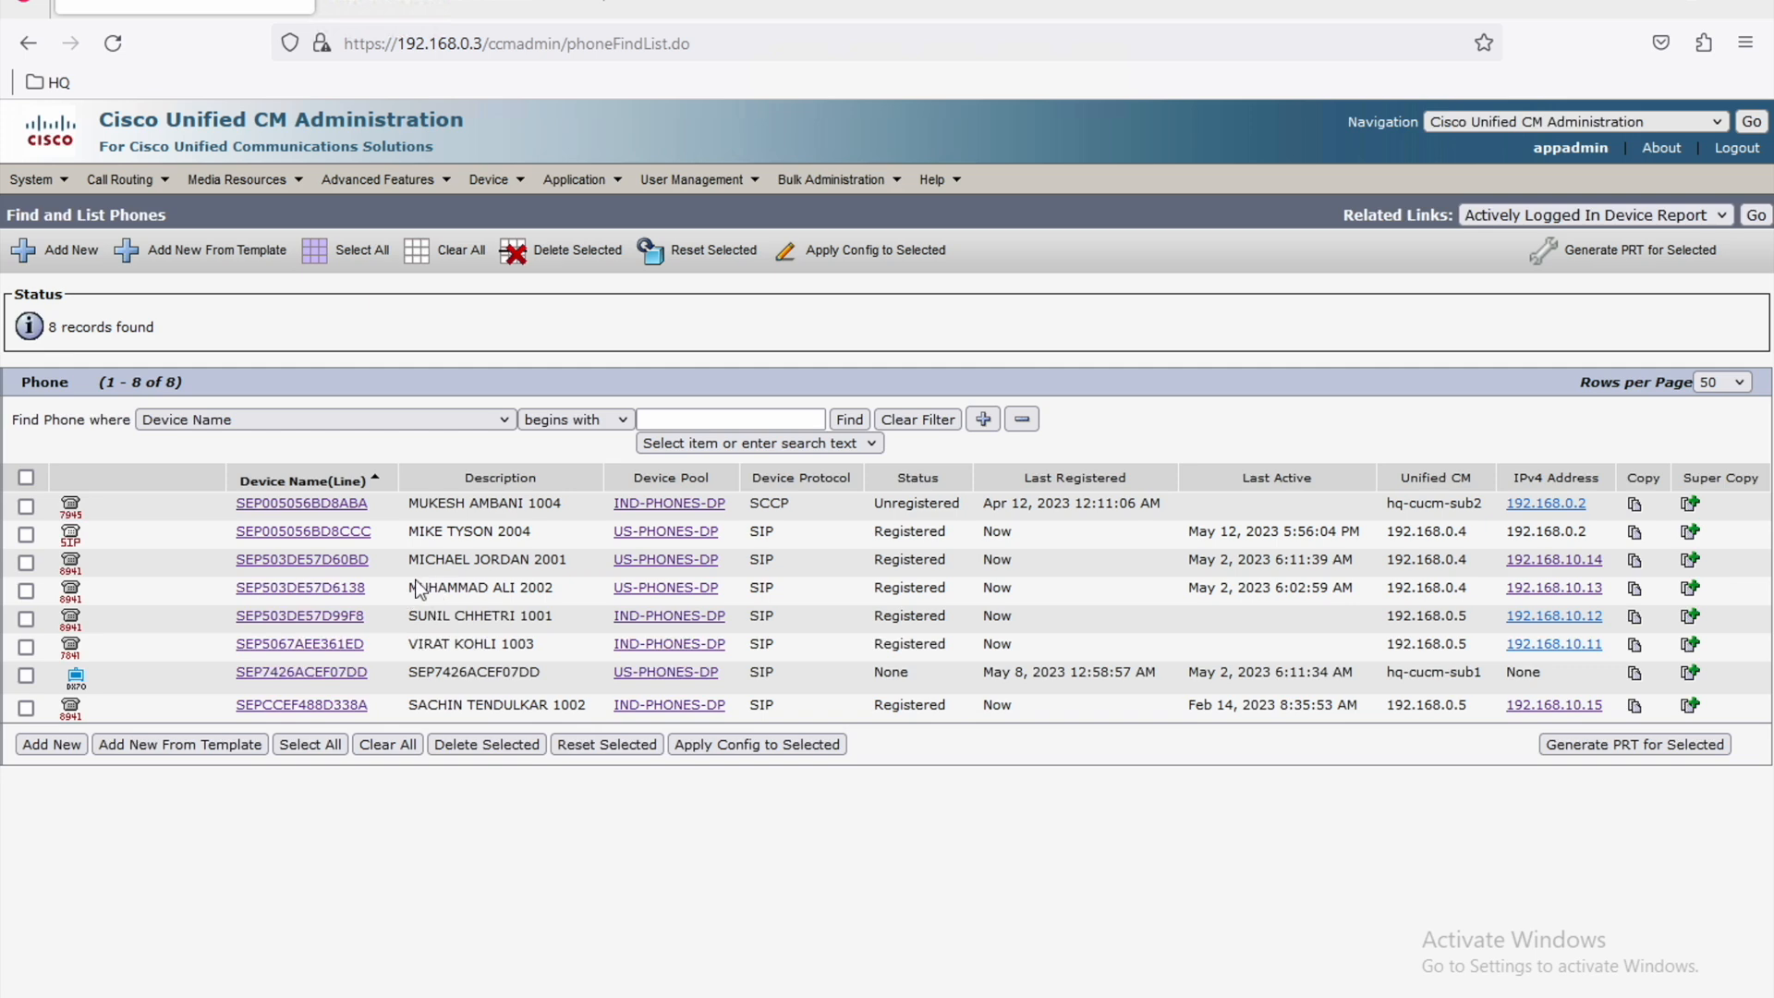
click(346, 560)
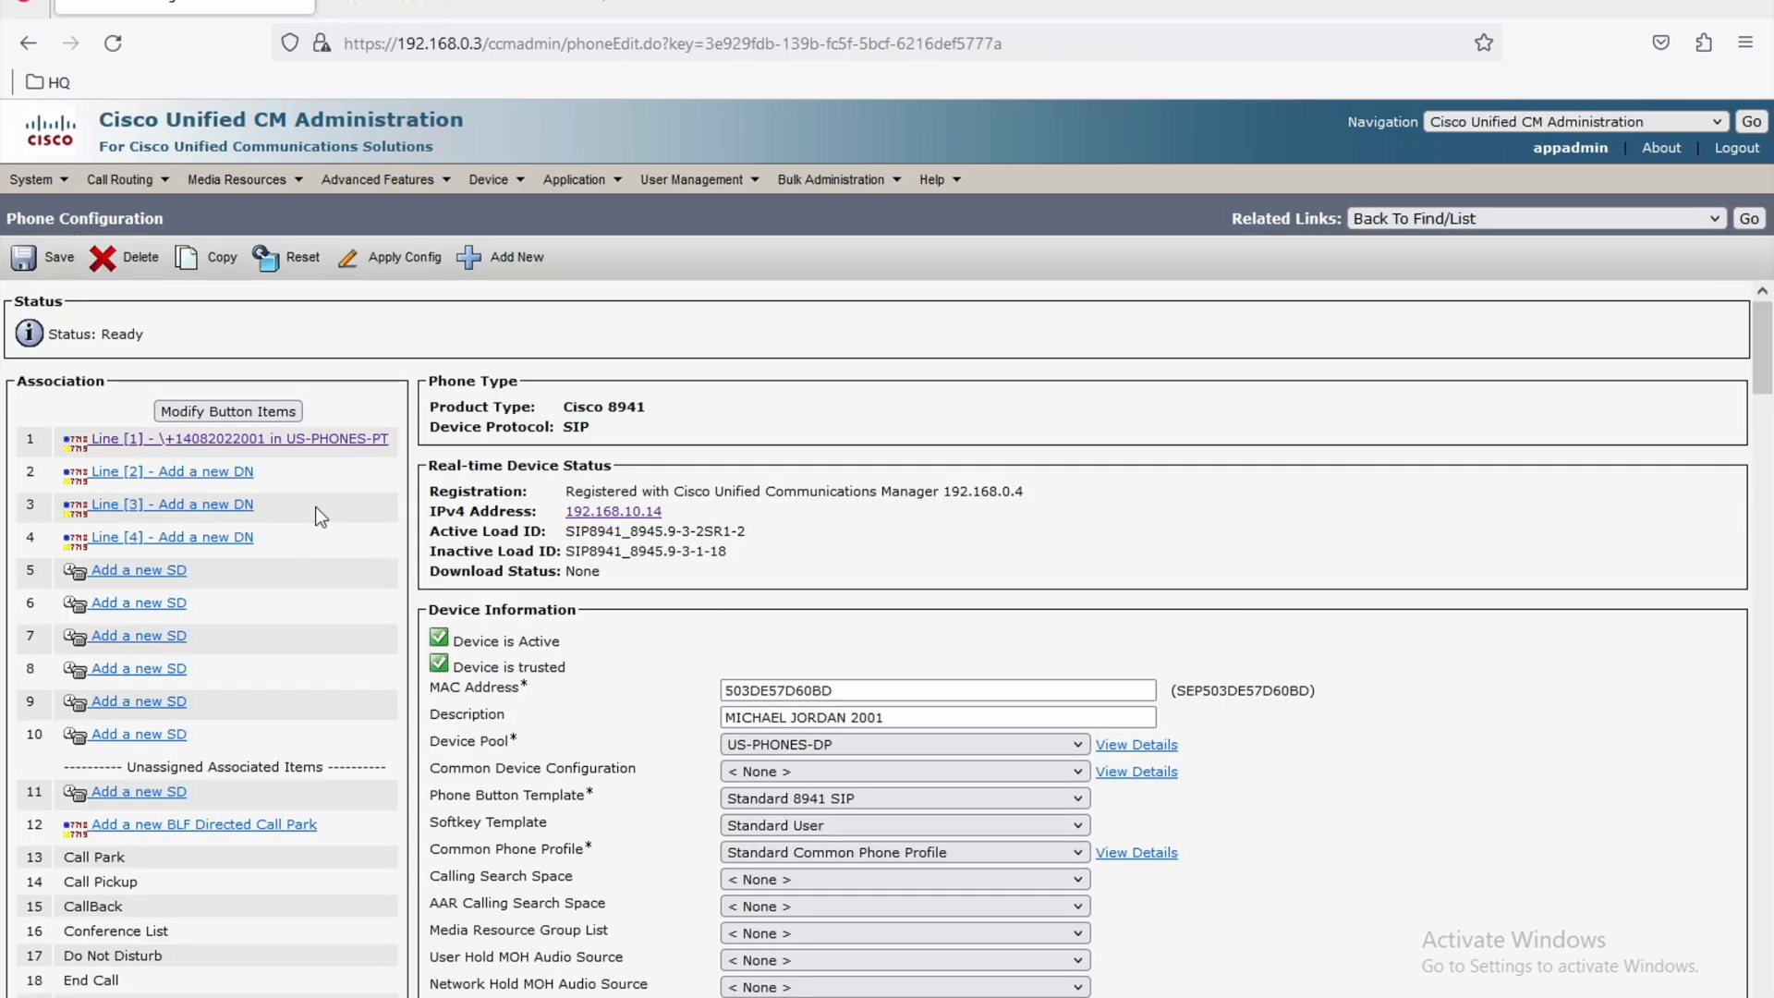
click(269, 441)
drag(319, 409, 226, 415)
key(ctrl+c)
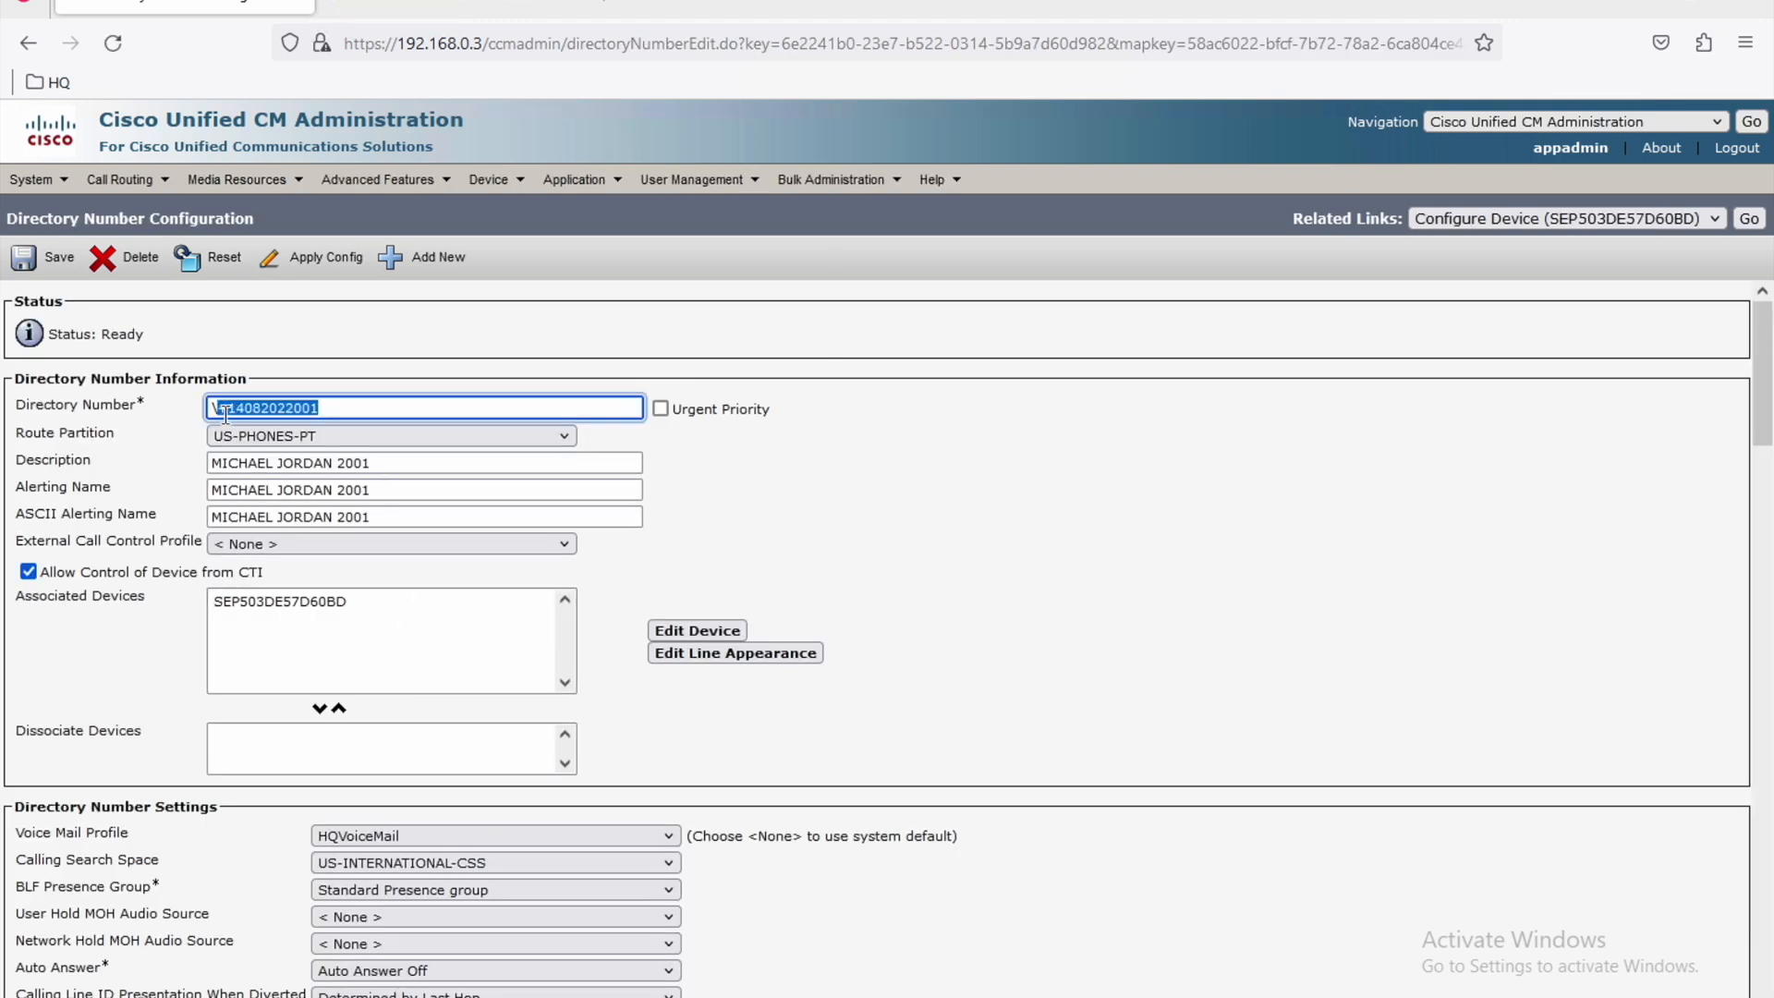
Back in Unified CCX Administration, paste the copied number as the group's starting directory number and change its last three digits to 300.
click(446, 6)
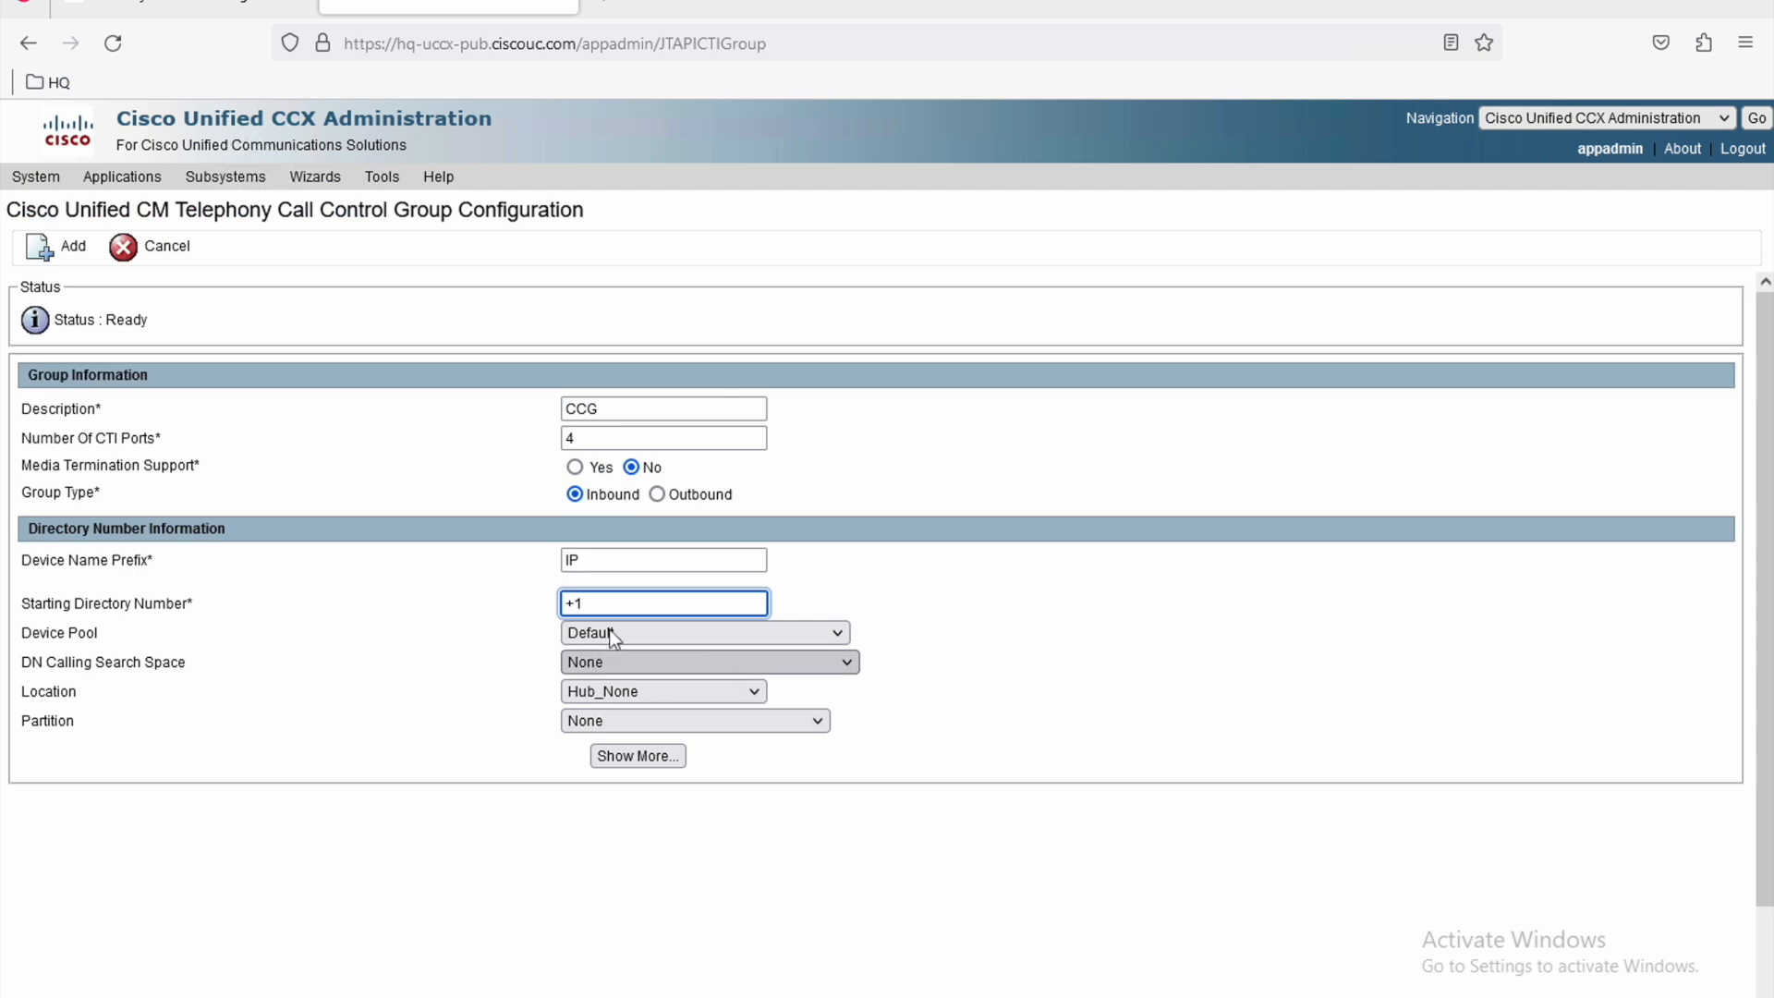
key(ctrl+a)
key(ctrl+v)
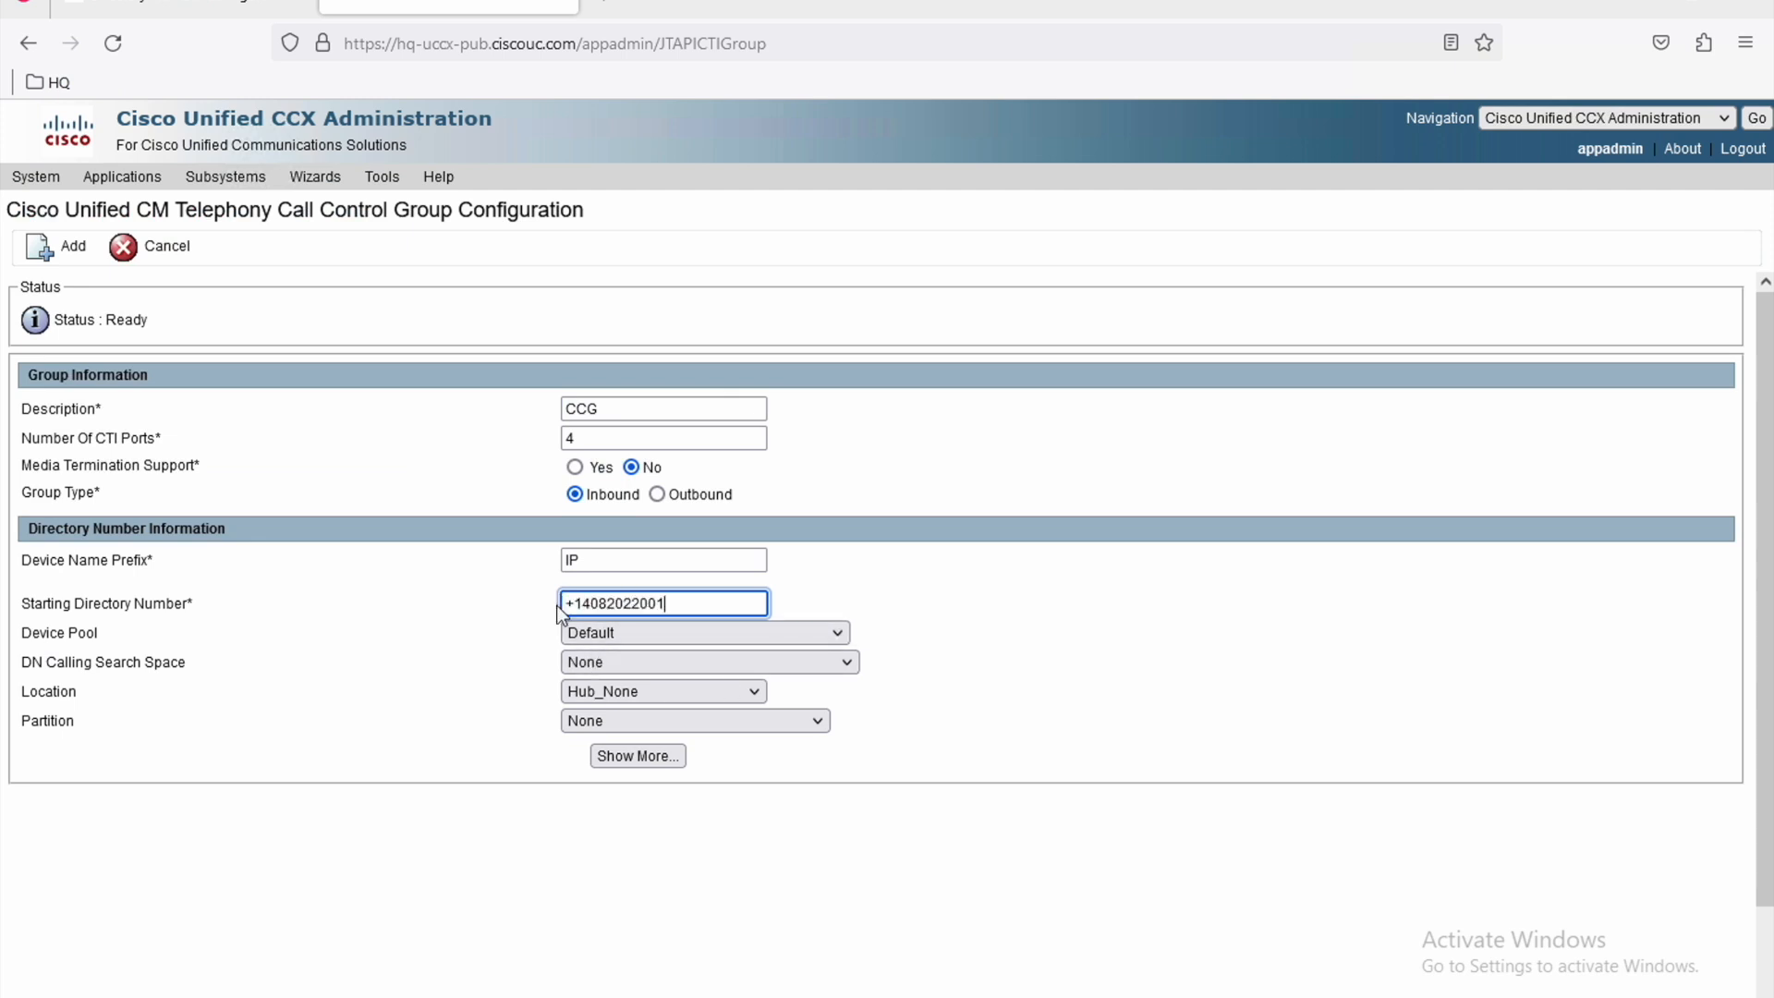
key(BackSpace)
key(BackSpace)
key(BackSpace)
text(300)
Assign device pool UCCX-DP, calling search space UCCX-CSS and partition UCCX-PT, and add the call control group.
click(590, 634)
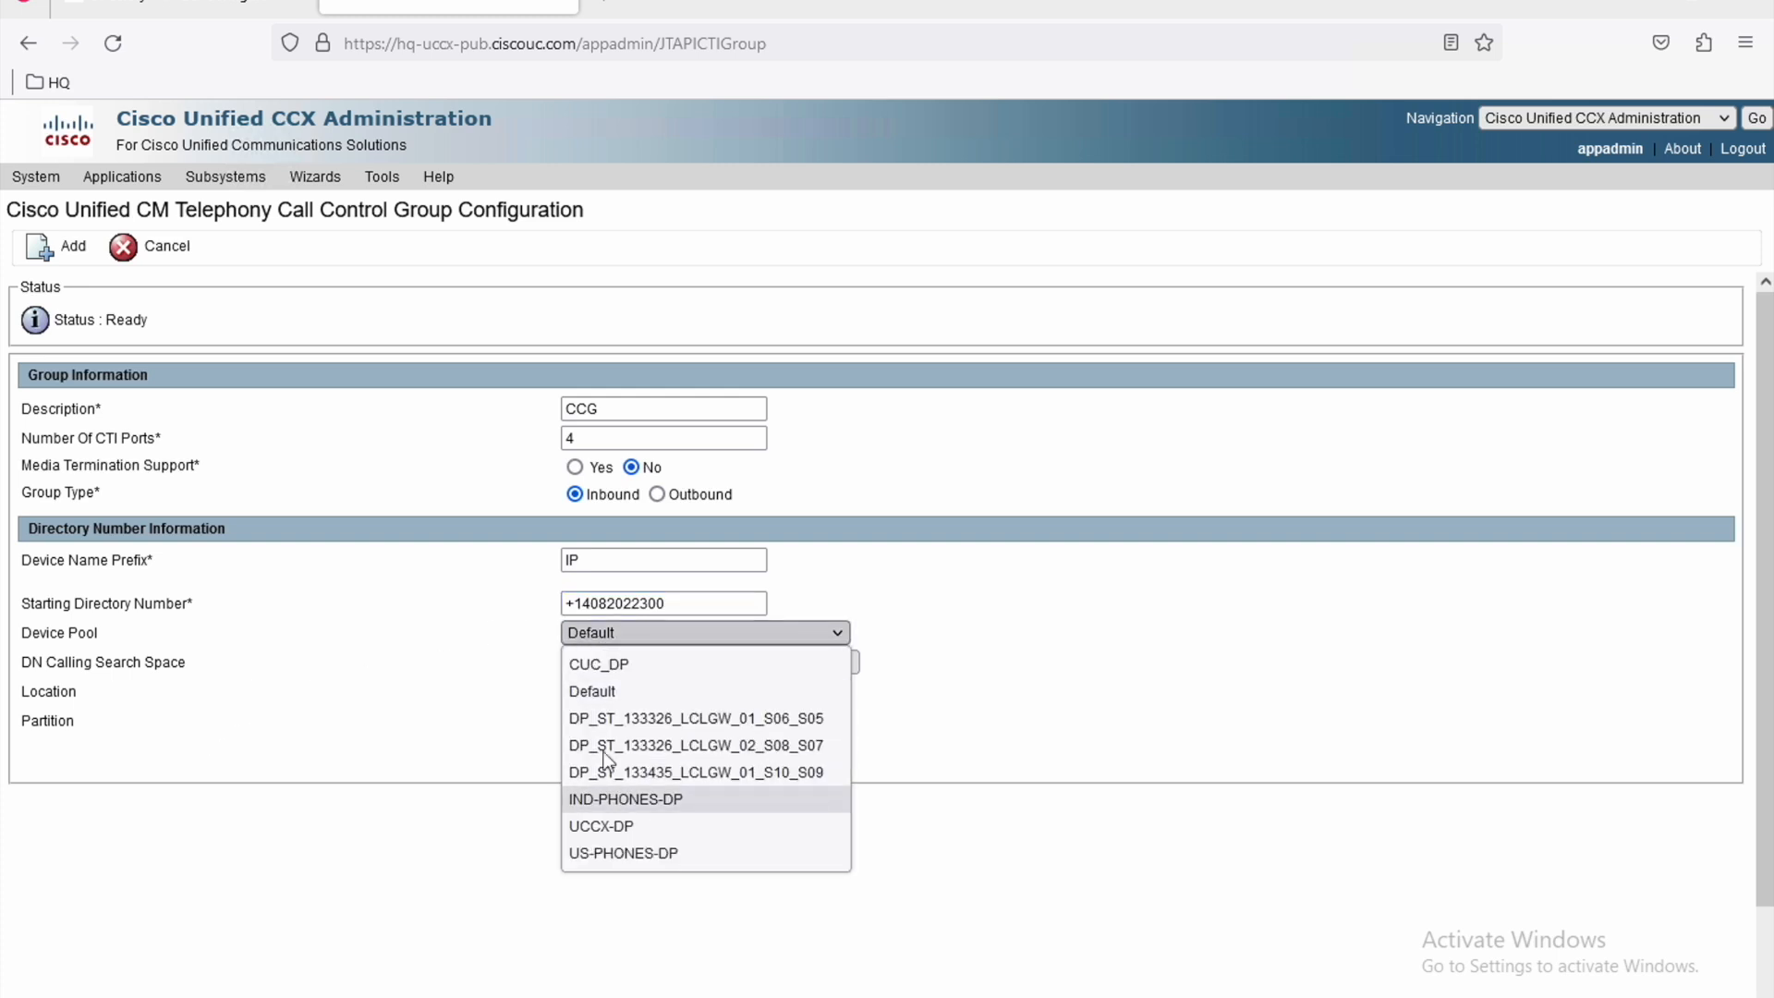
click(614, 827)
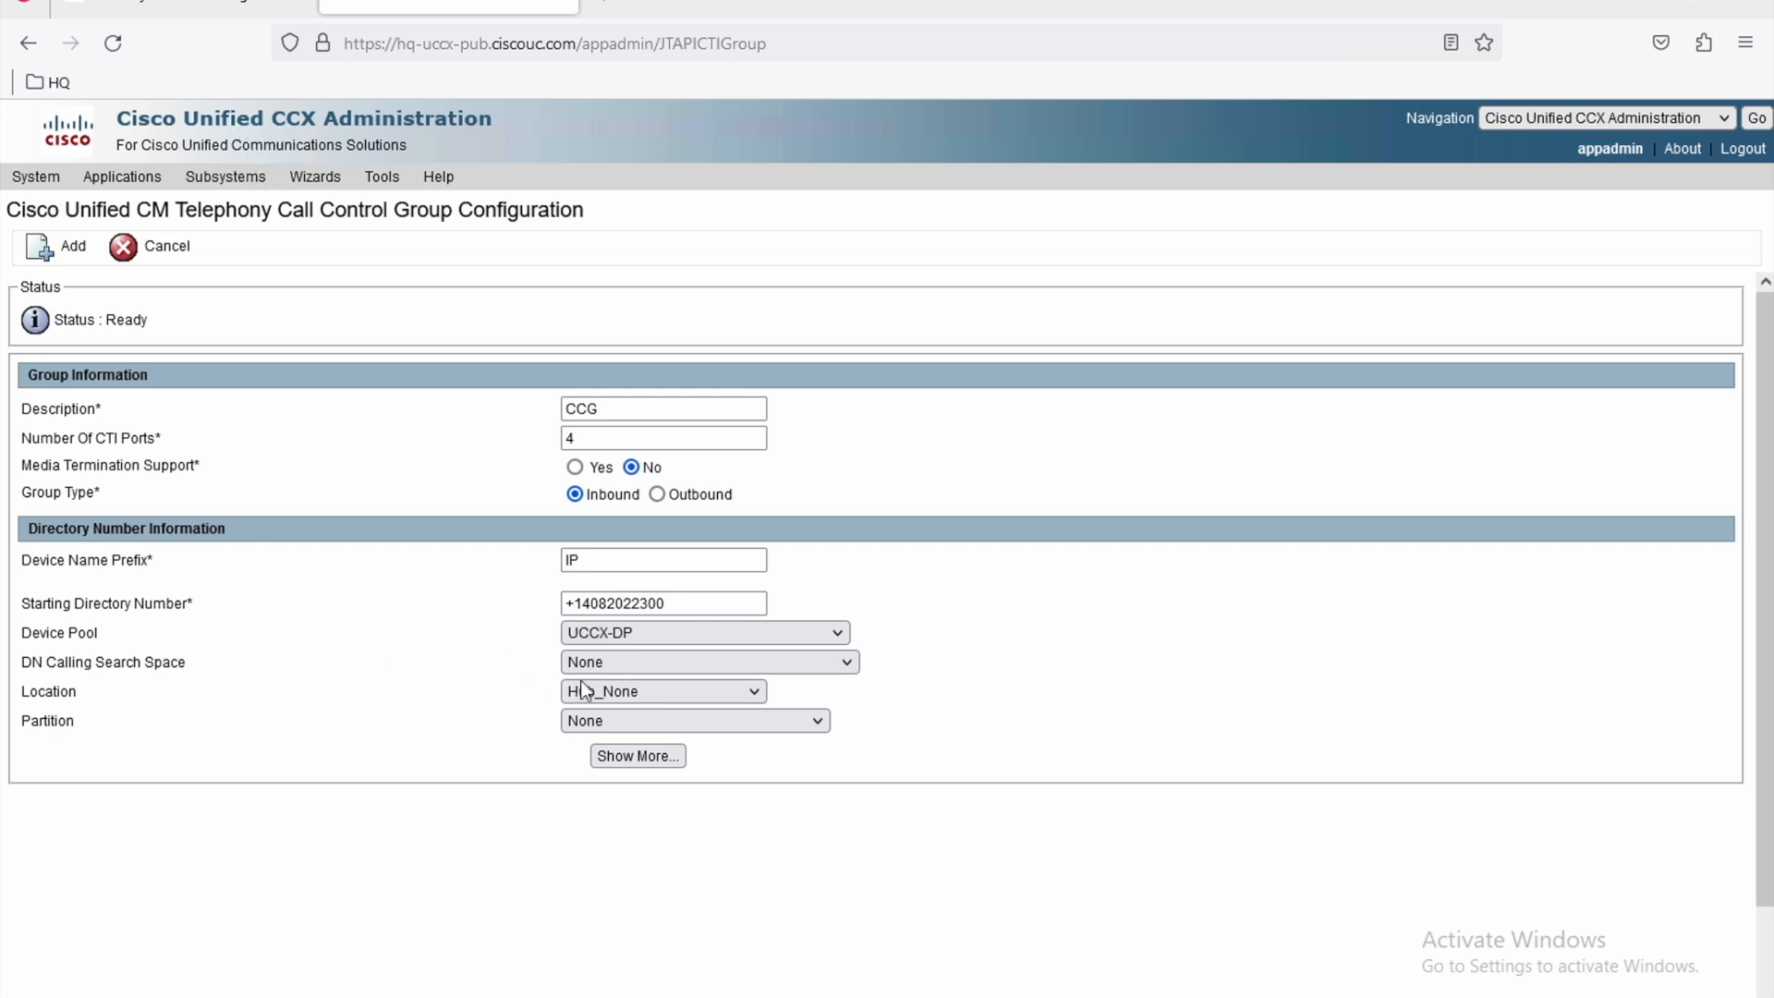
click(667, 665)
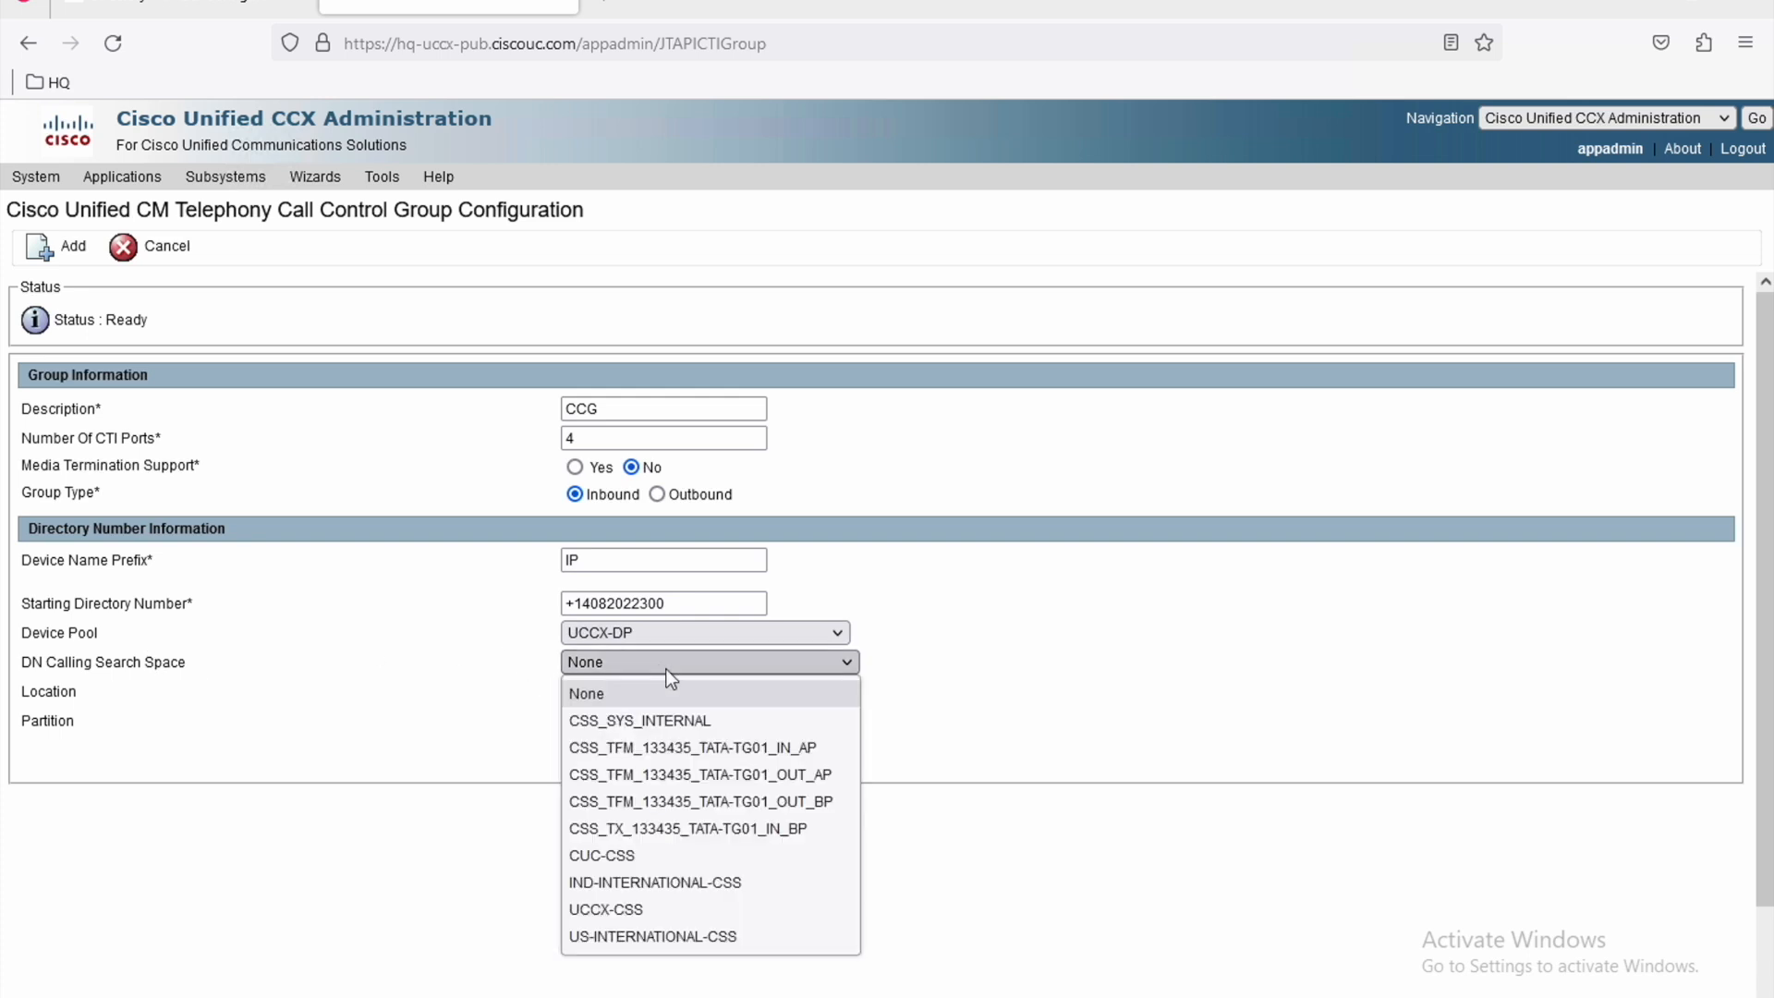
click(636, 909)
click(607, 726)
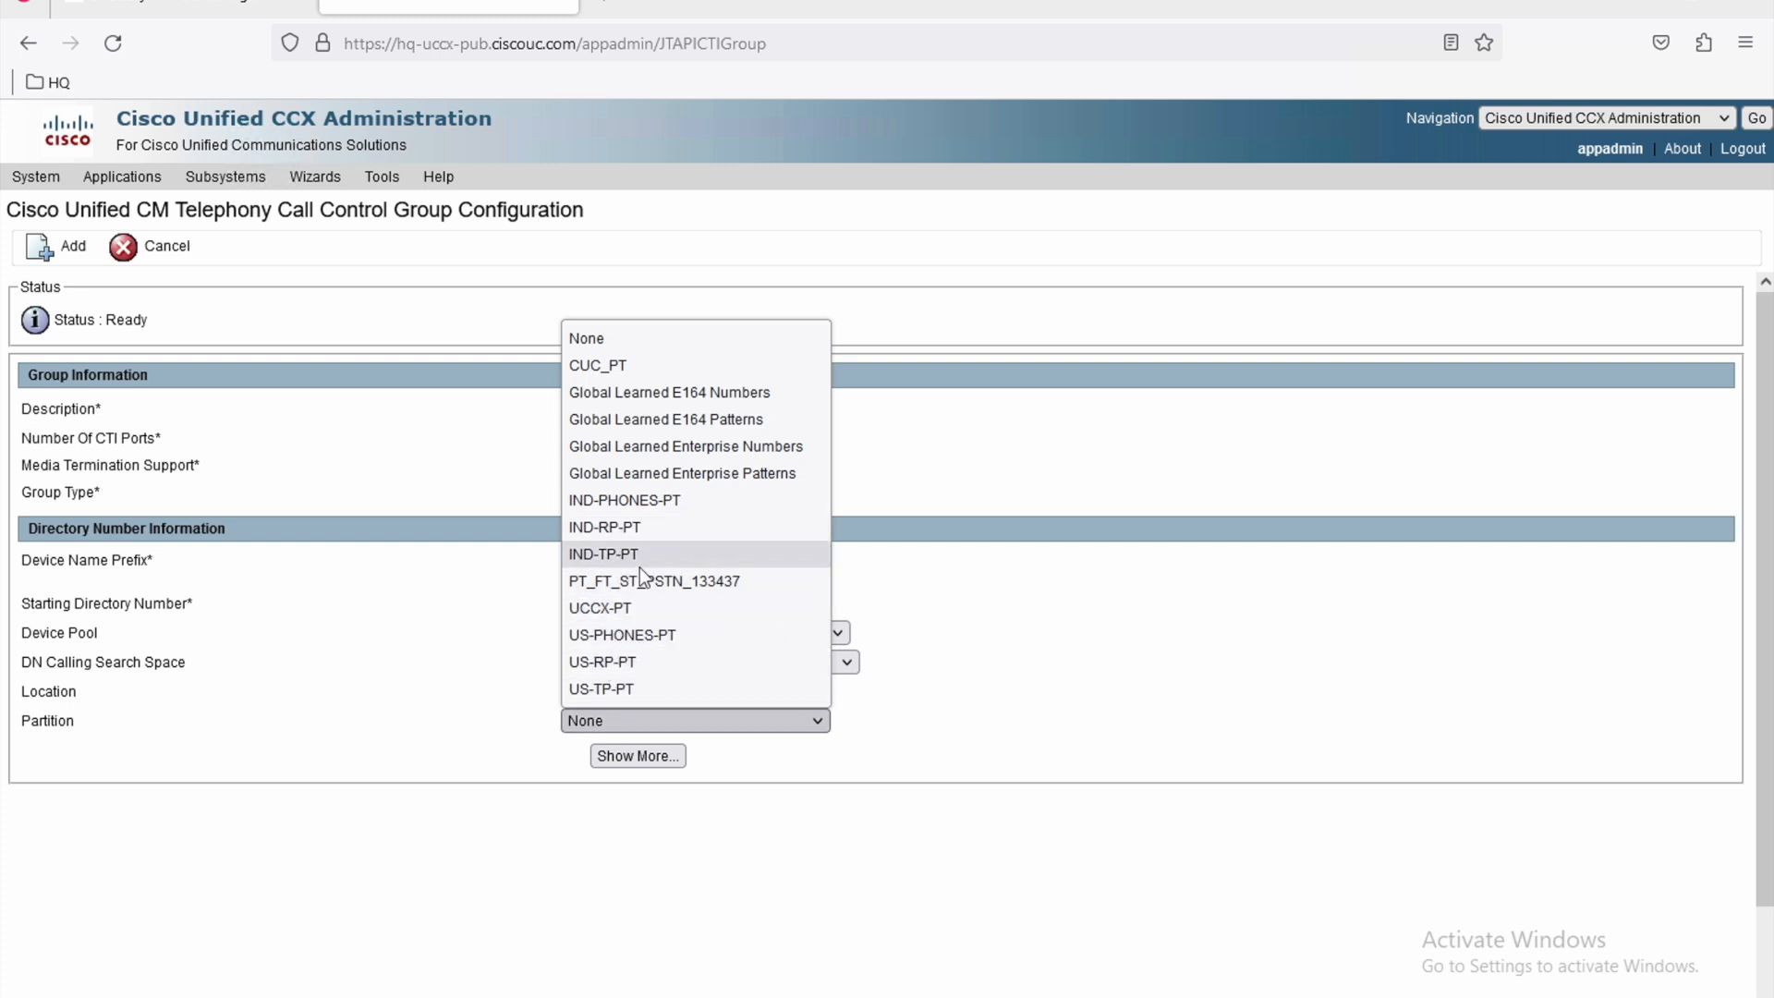
click(617, 609)
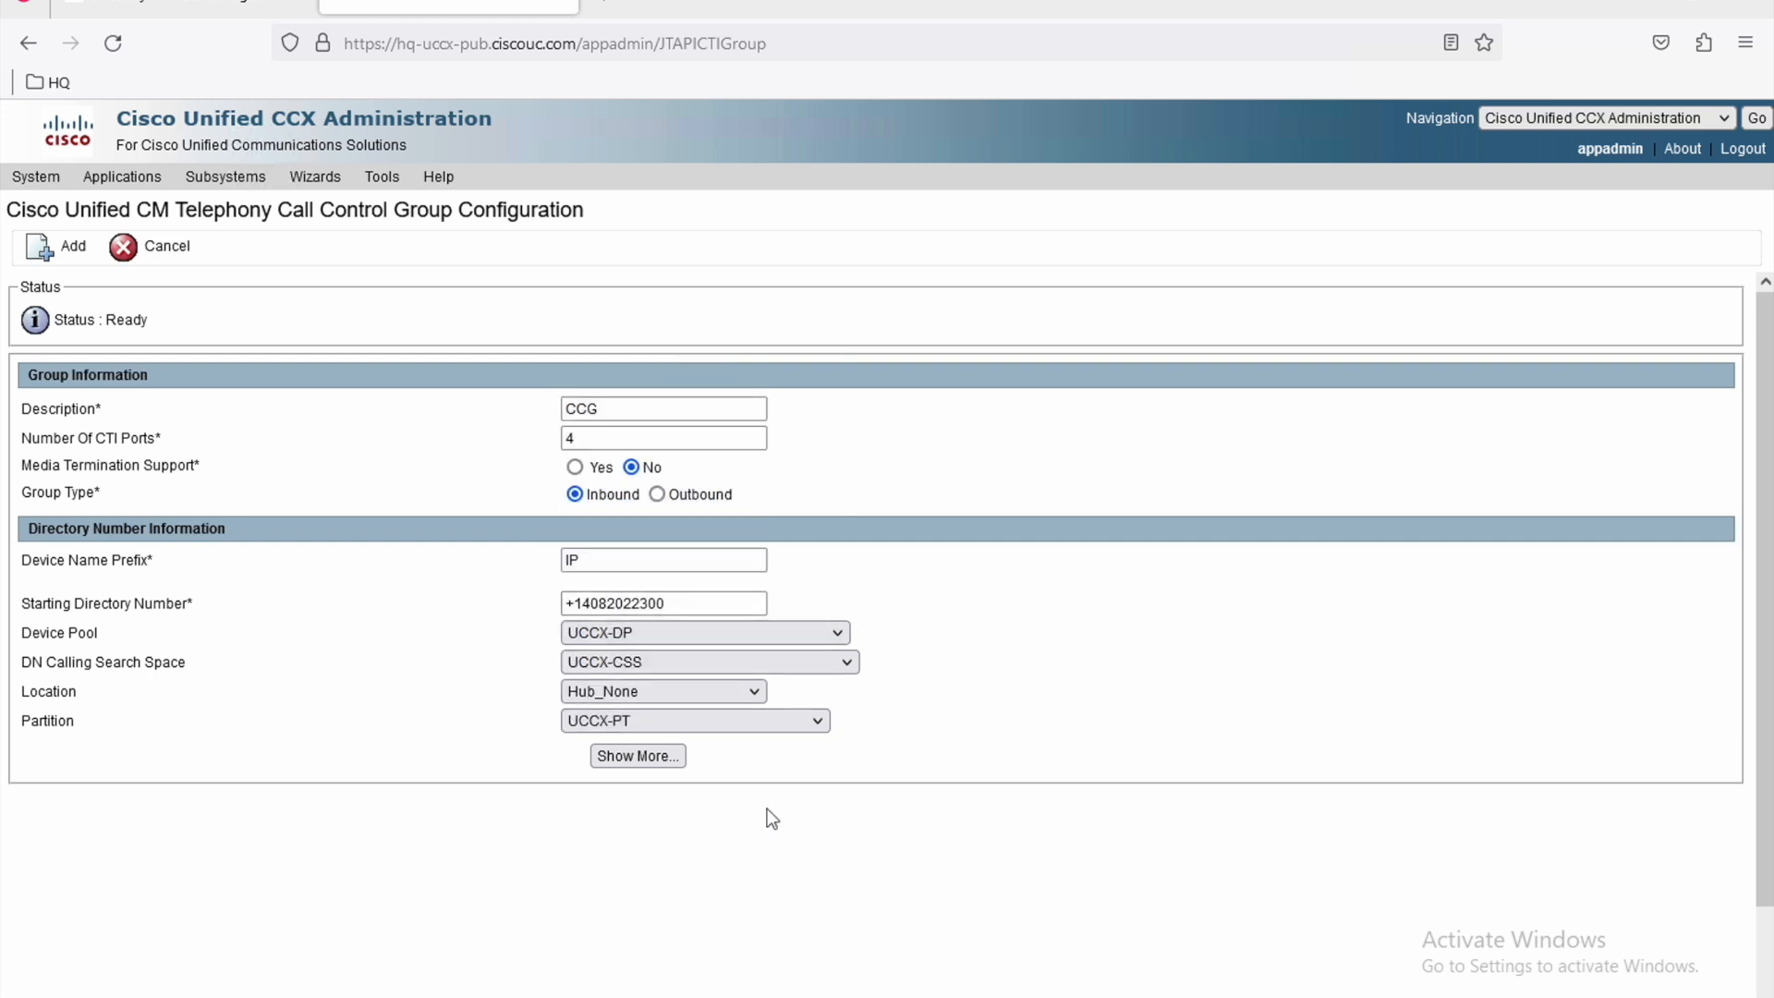
click(57, 246)
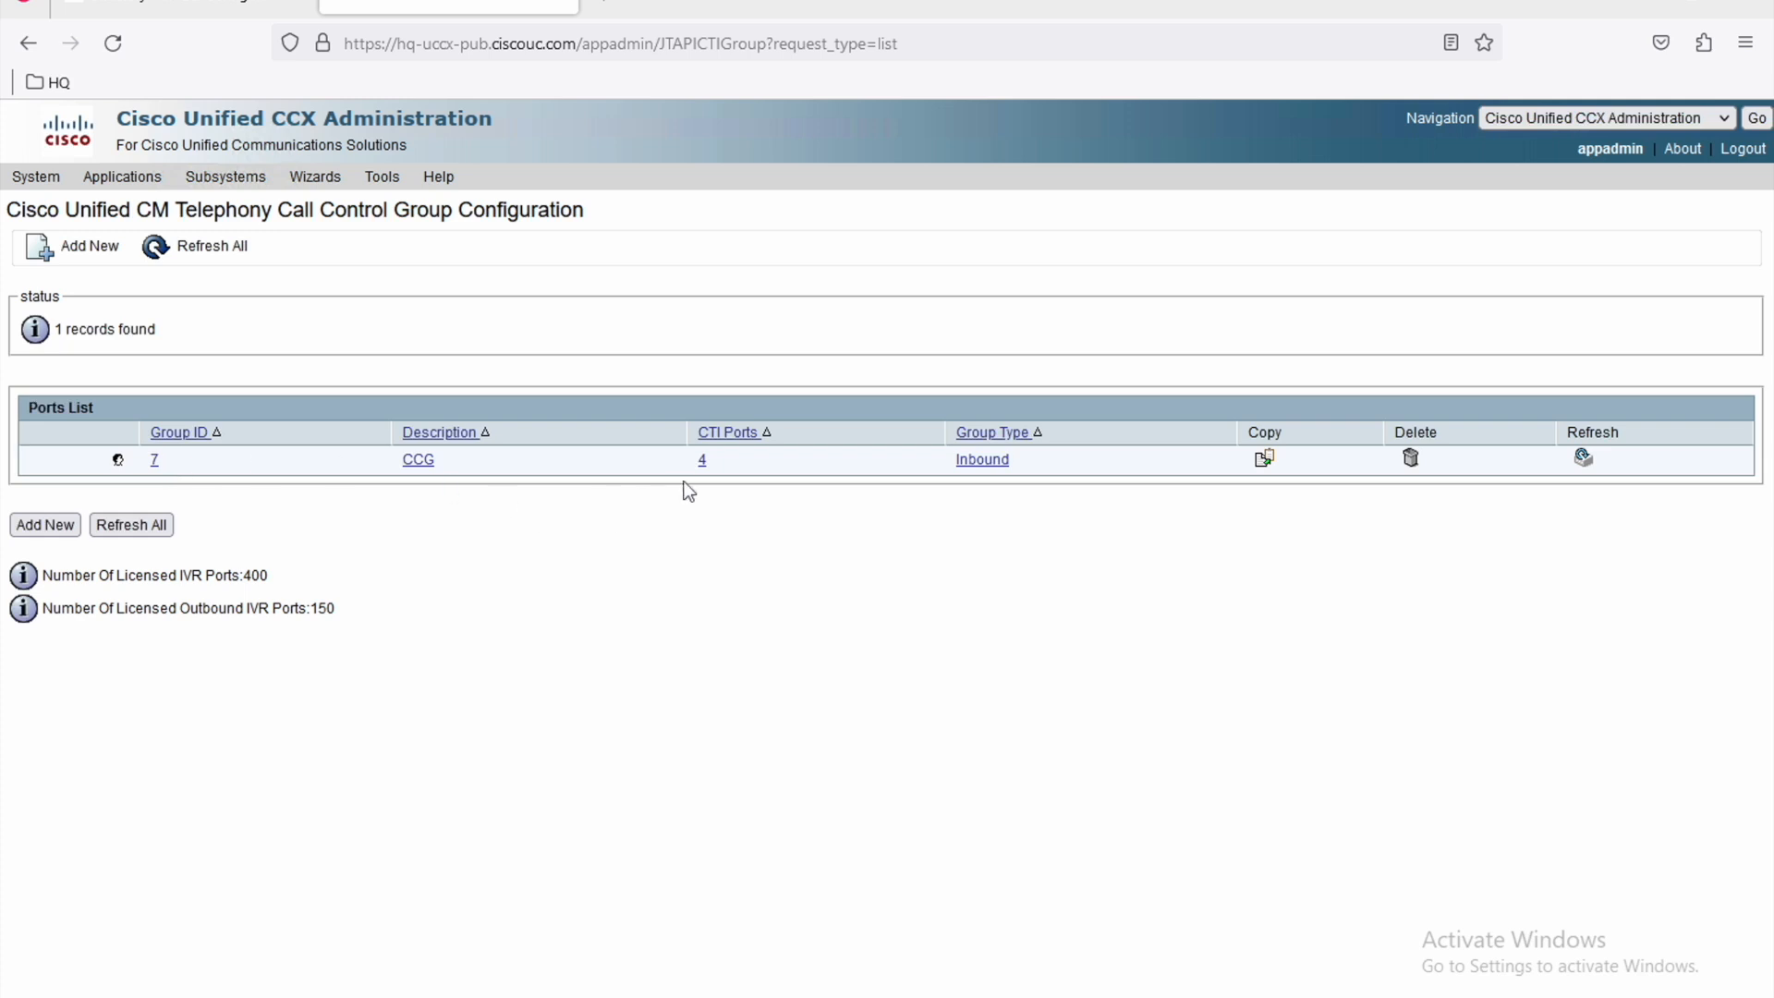
Open the CCG call control group and review its list of CTI ports.
click(154, 462)
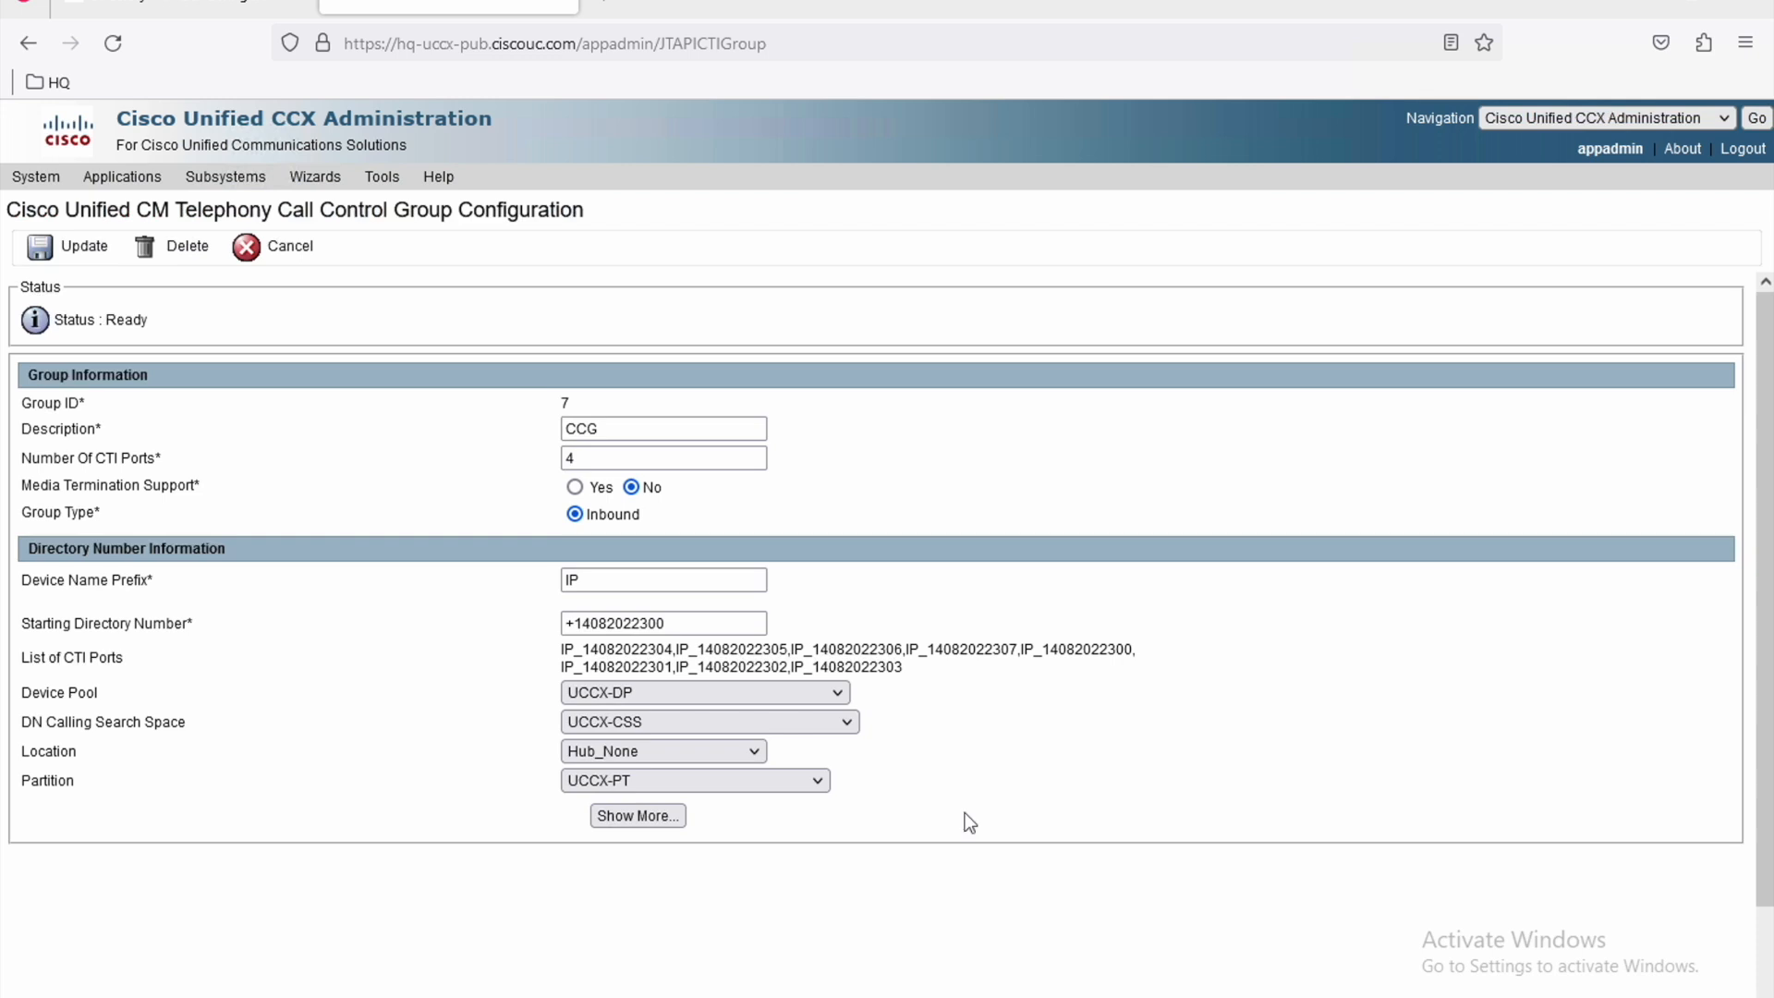
drag(909, 667, 558, 652)
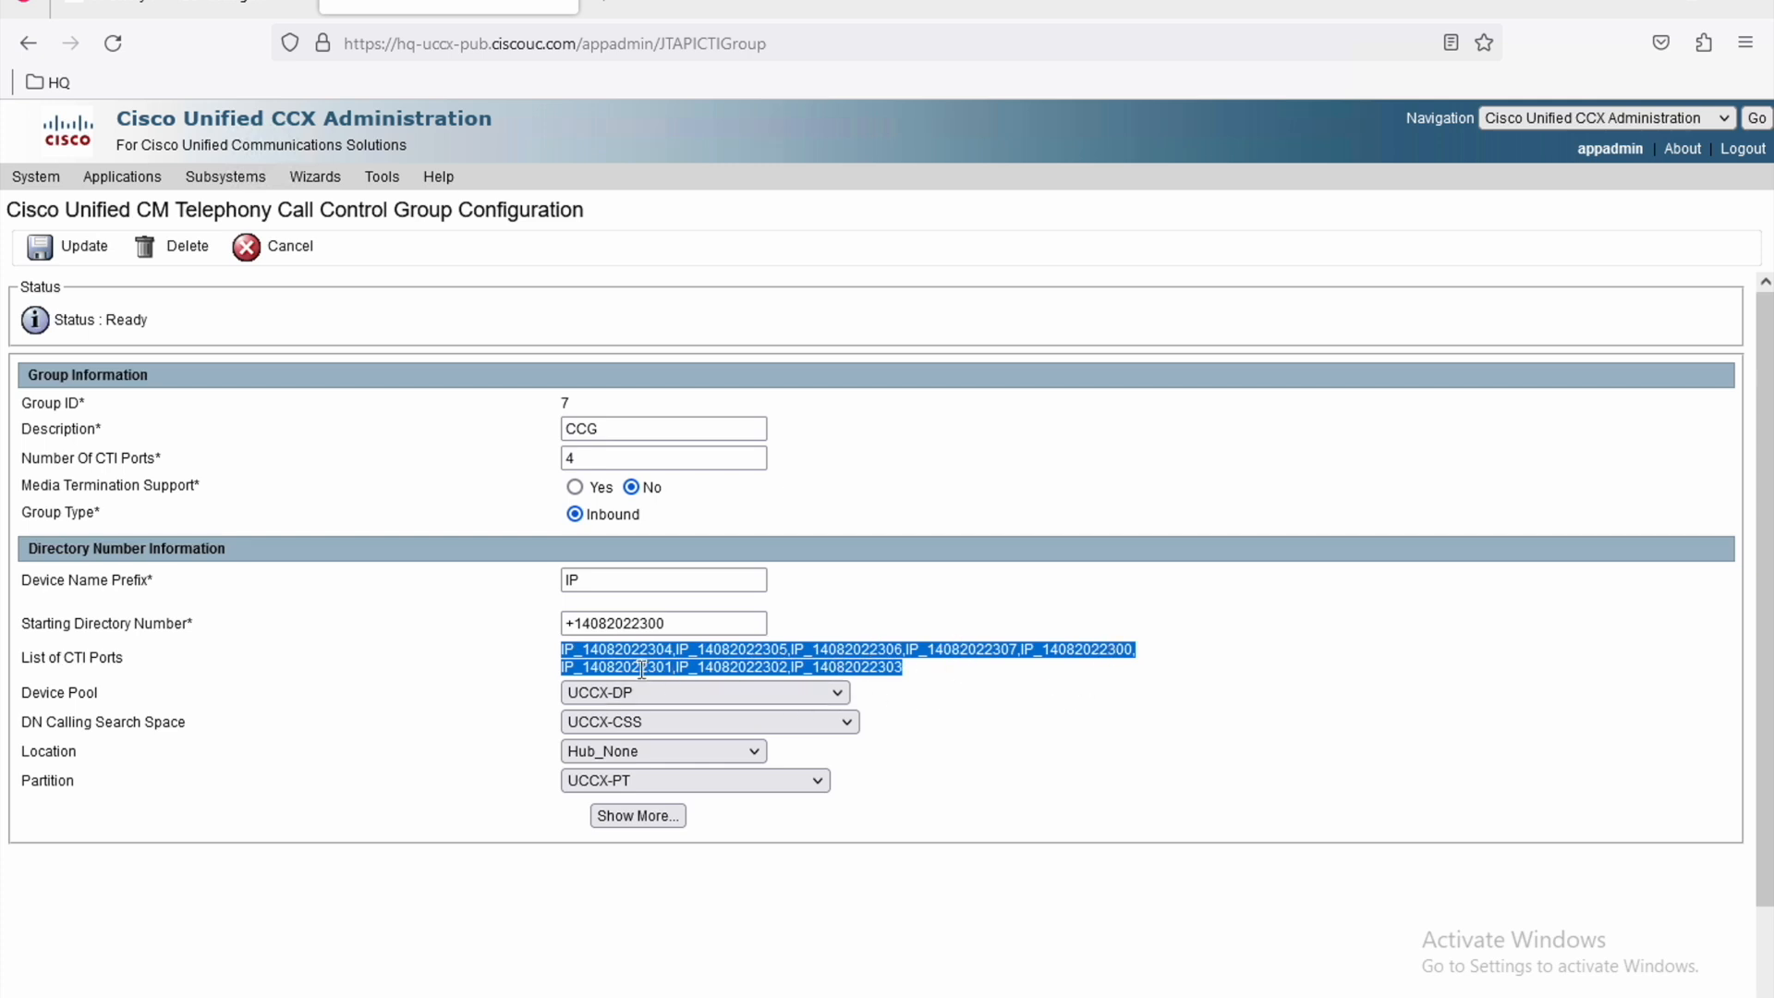
click(754, 268)
Switch to Unified CM Administration, list all phones to check for the CTI ports, and search for CTI route points.
click(231, 9)
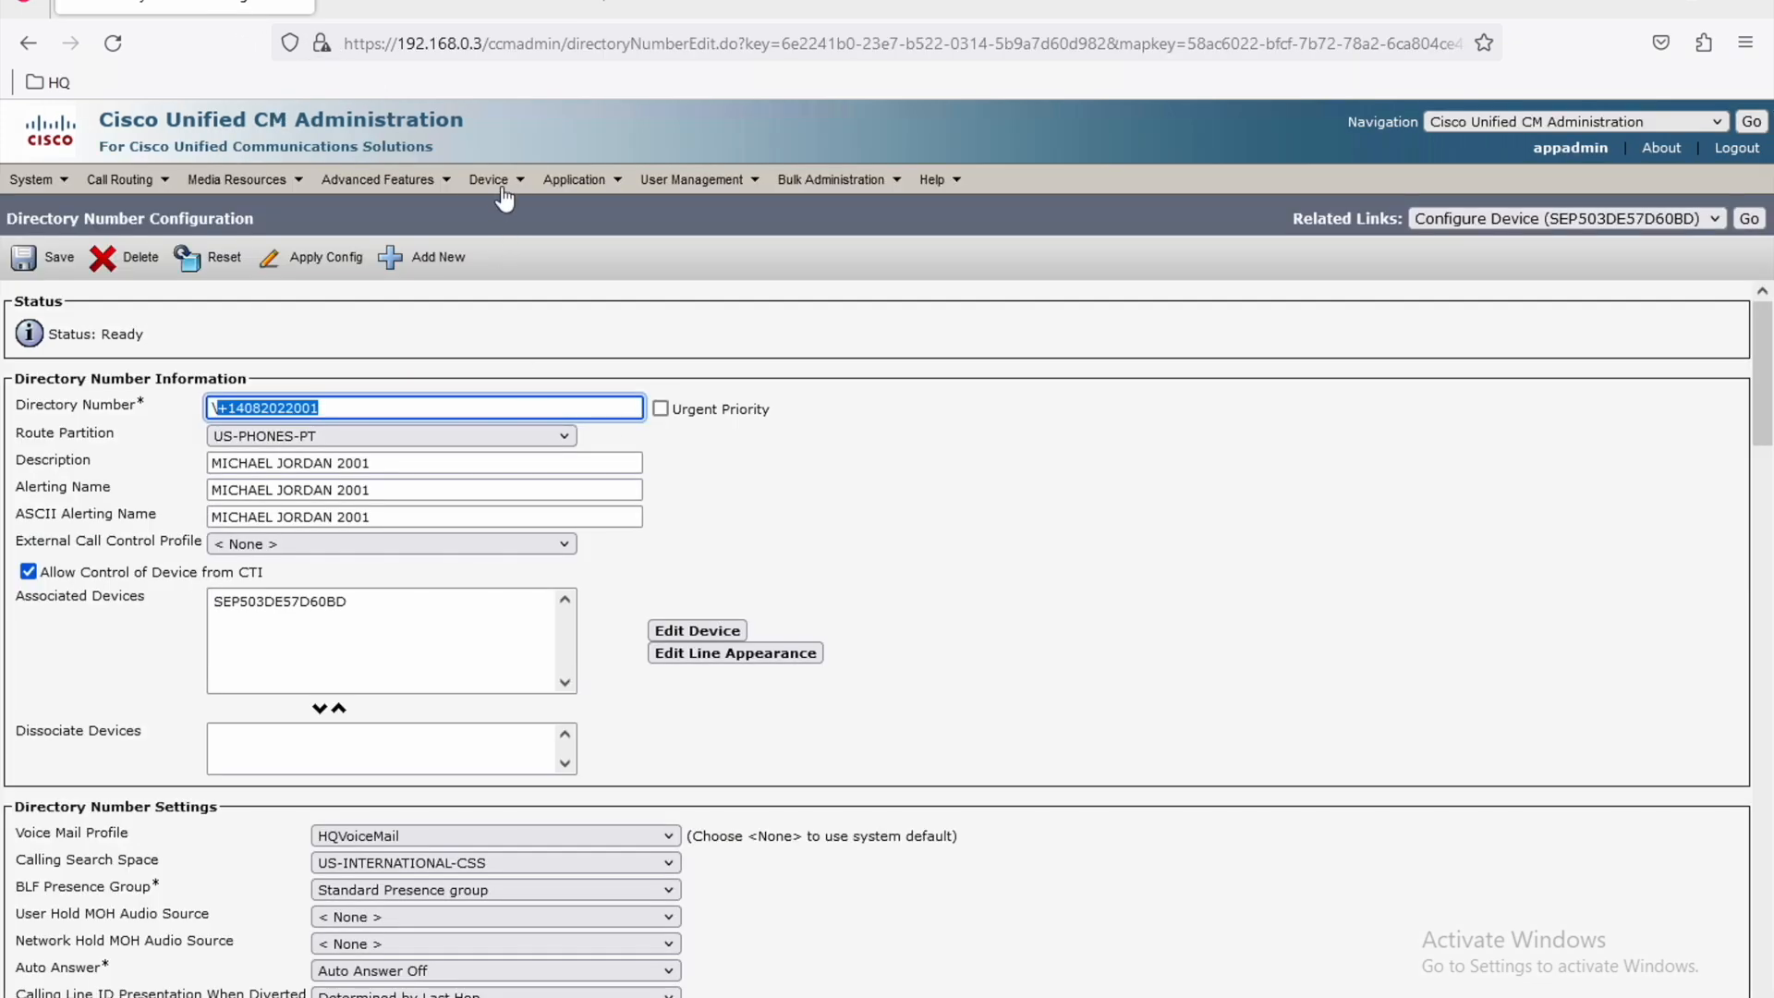
click(491, 180)
click(543, 295)
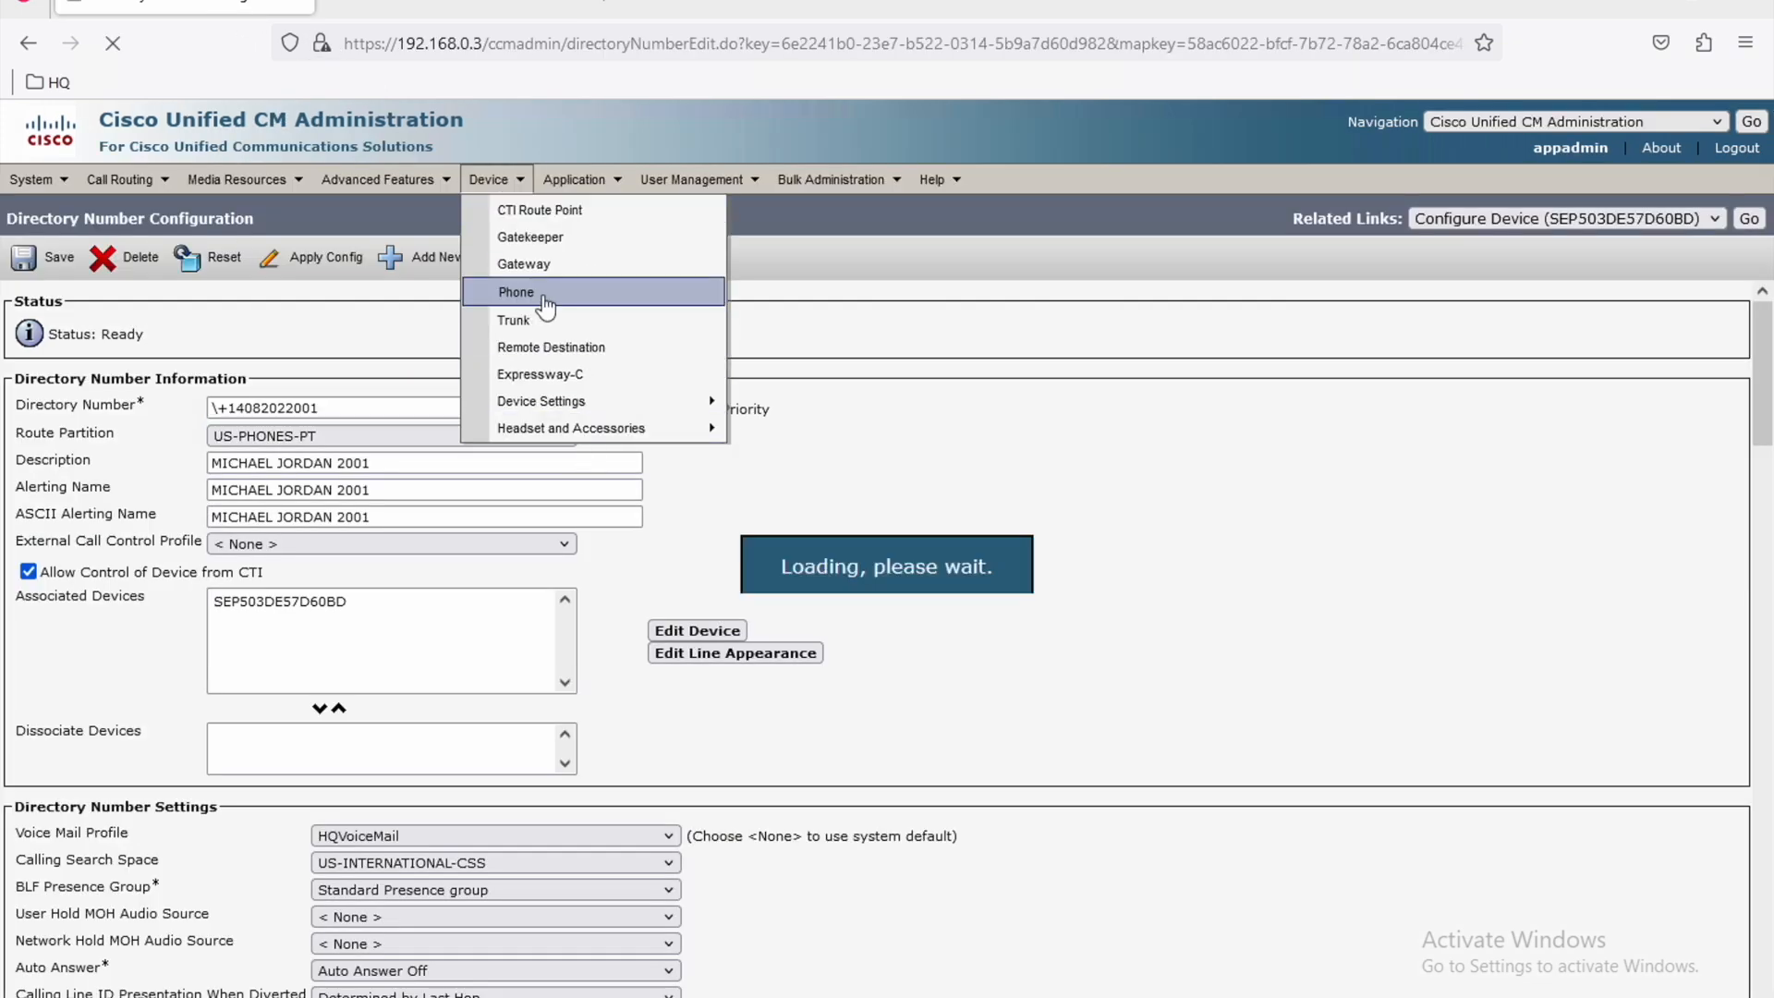
click(863, 423)
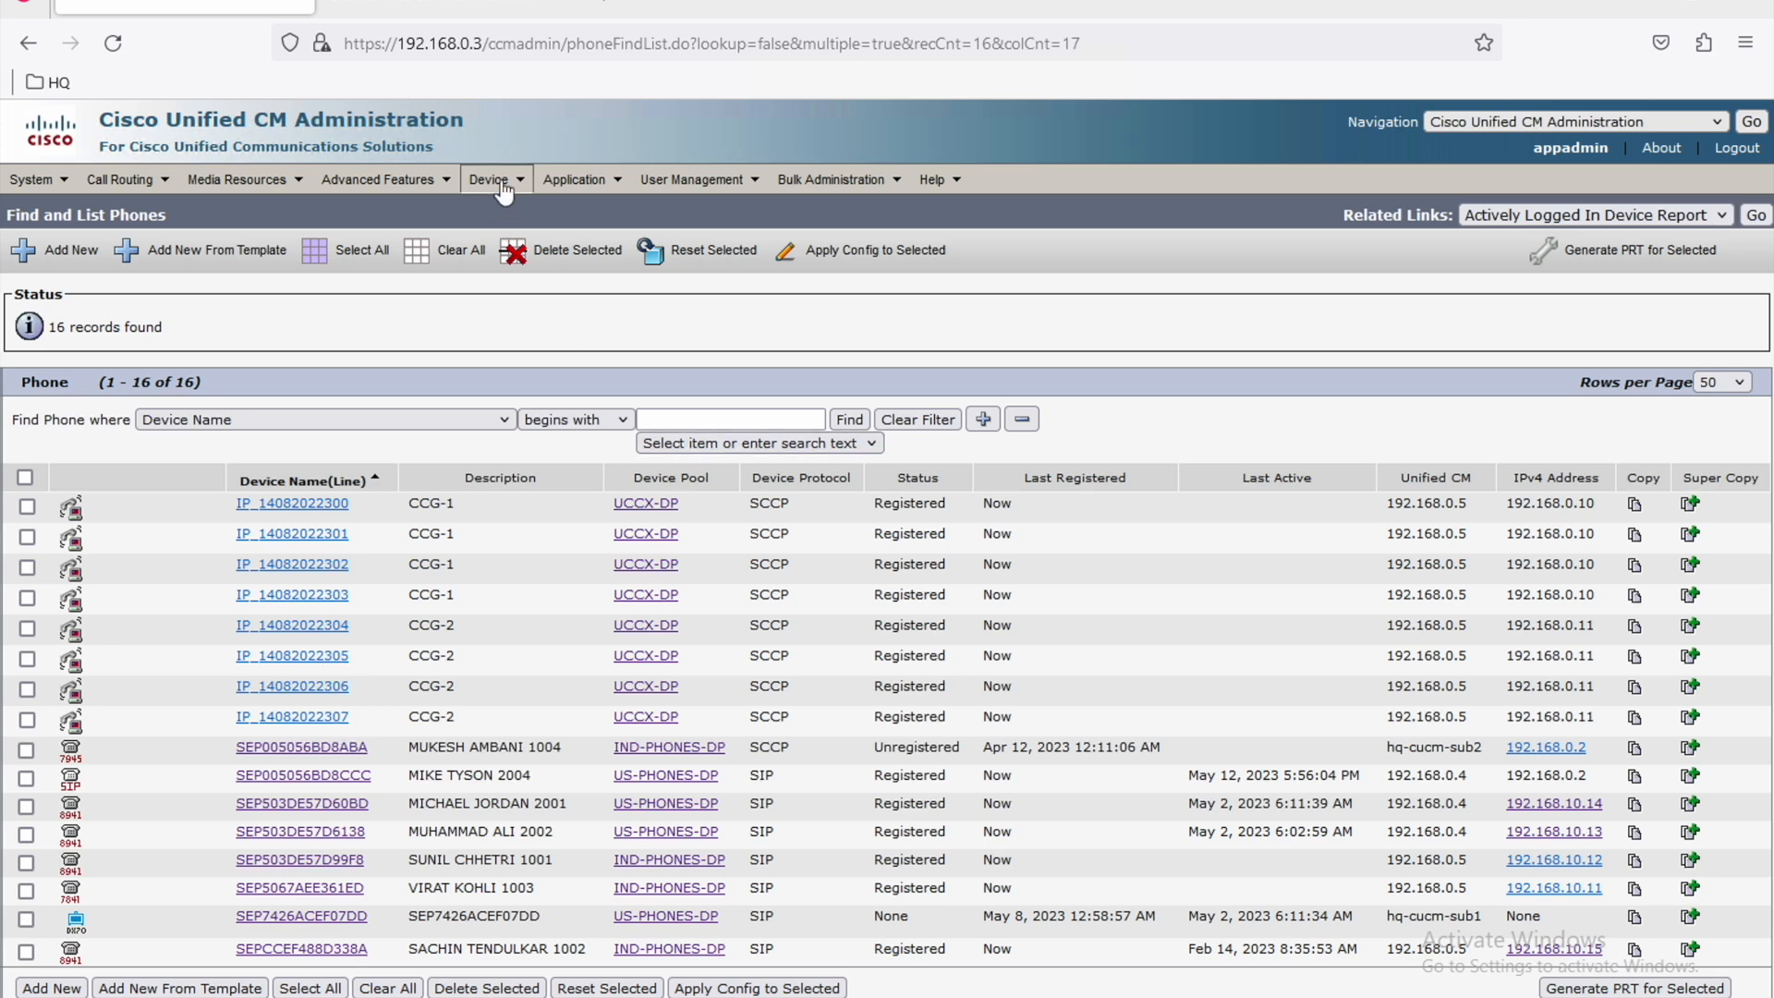
click(575, 179)
click(586, 210)
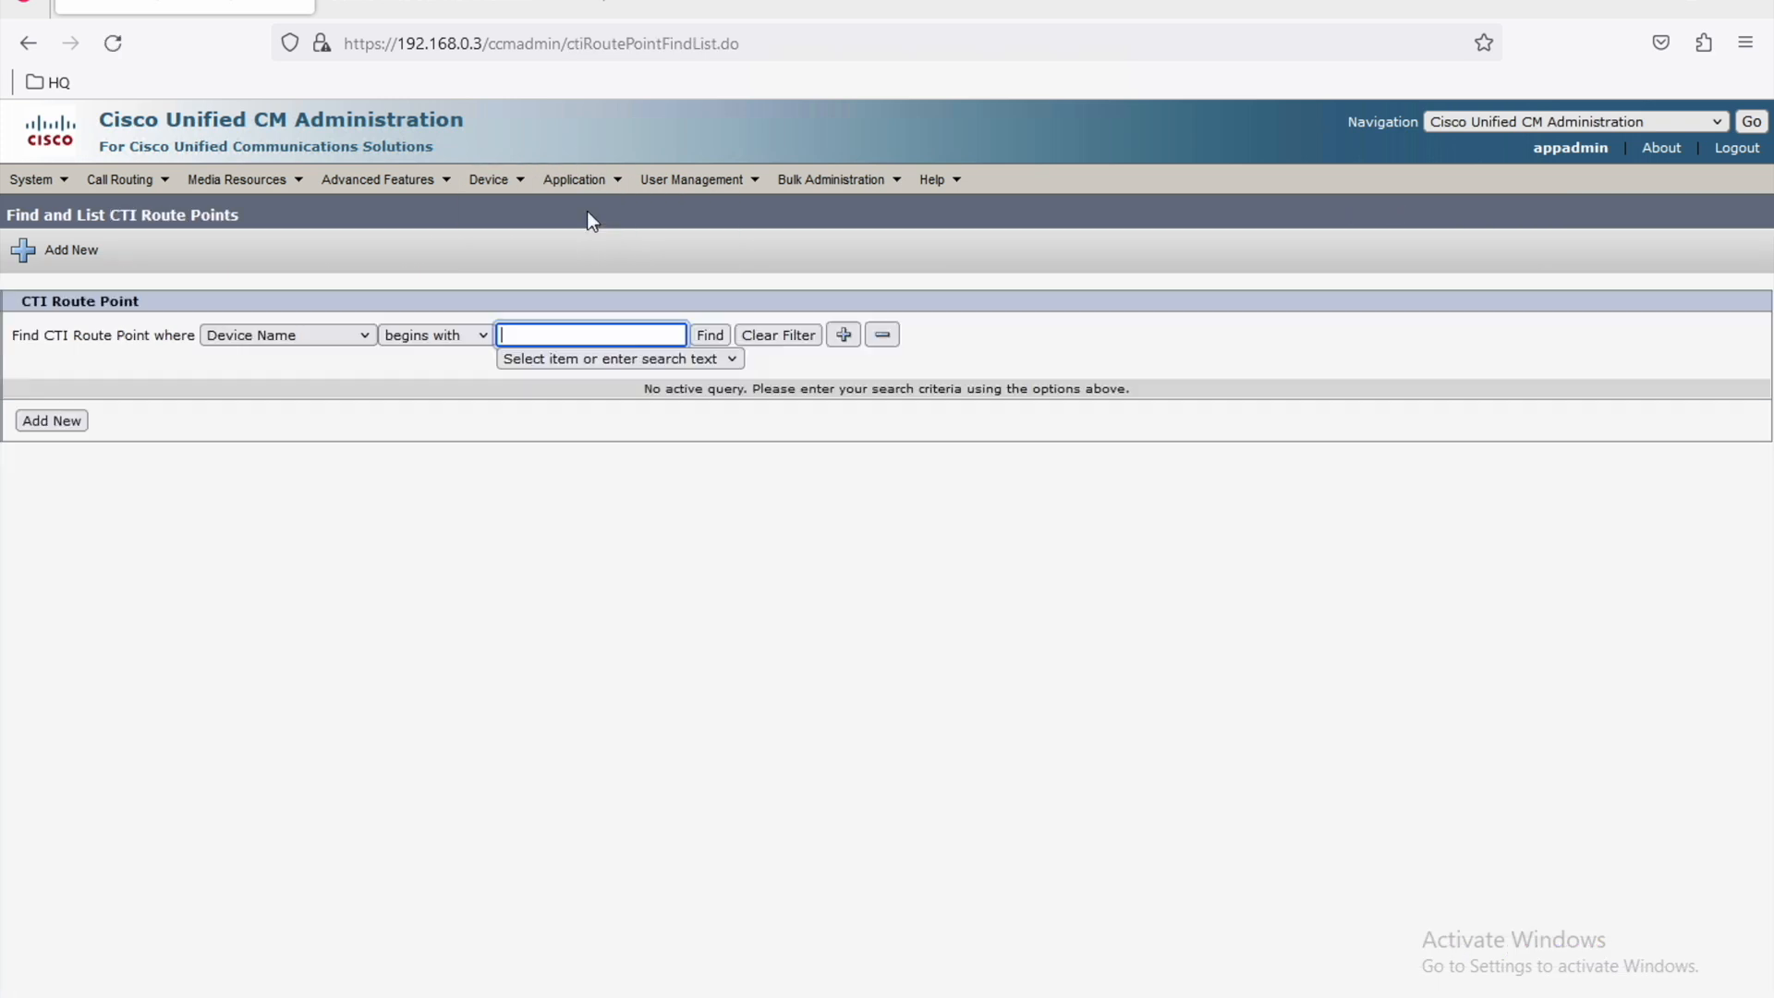
click(707, 334)
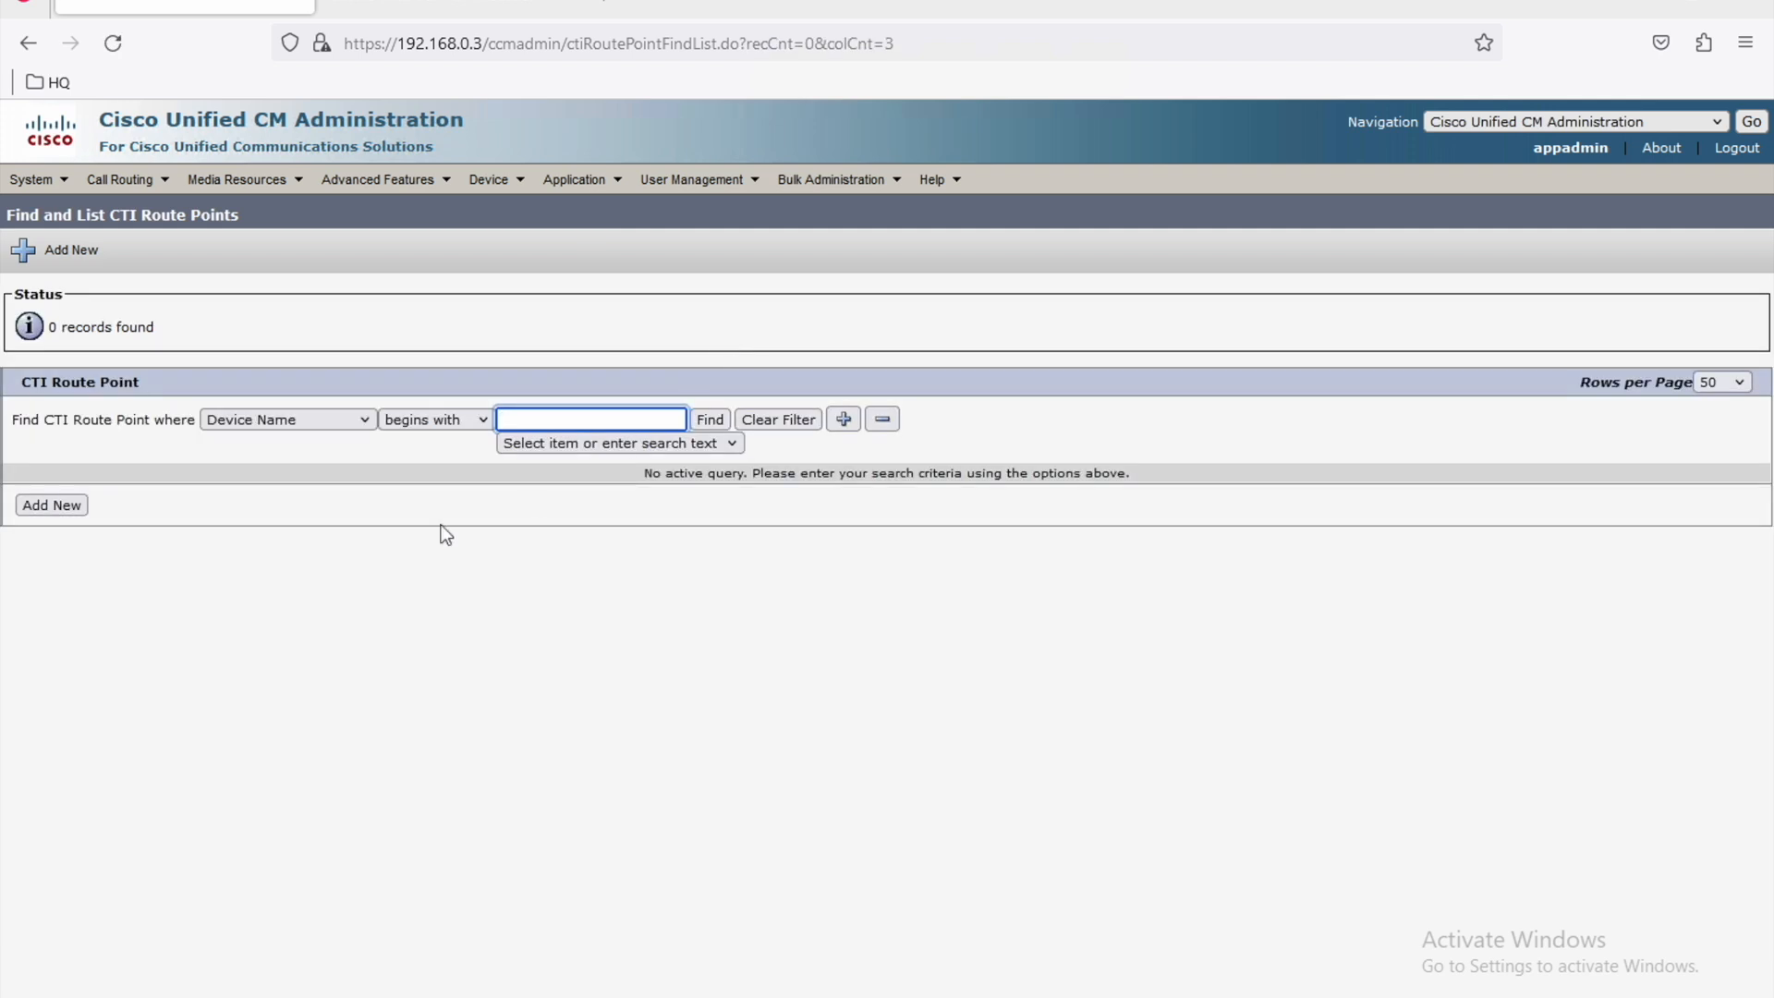
Return to Unified CCX Administration and start a new Unified CM Telephony trigger.
click(446, 7)
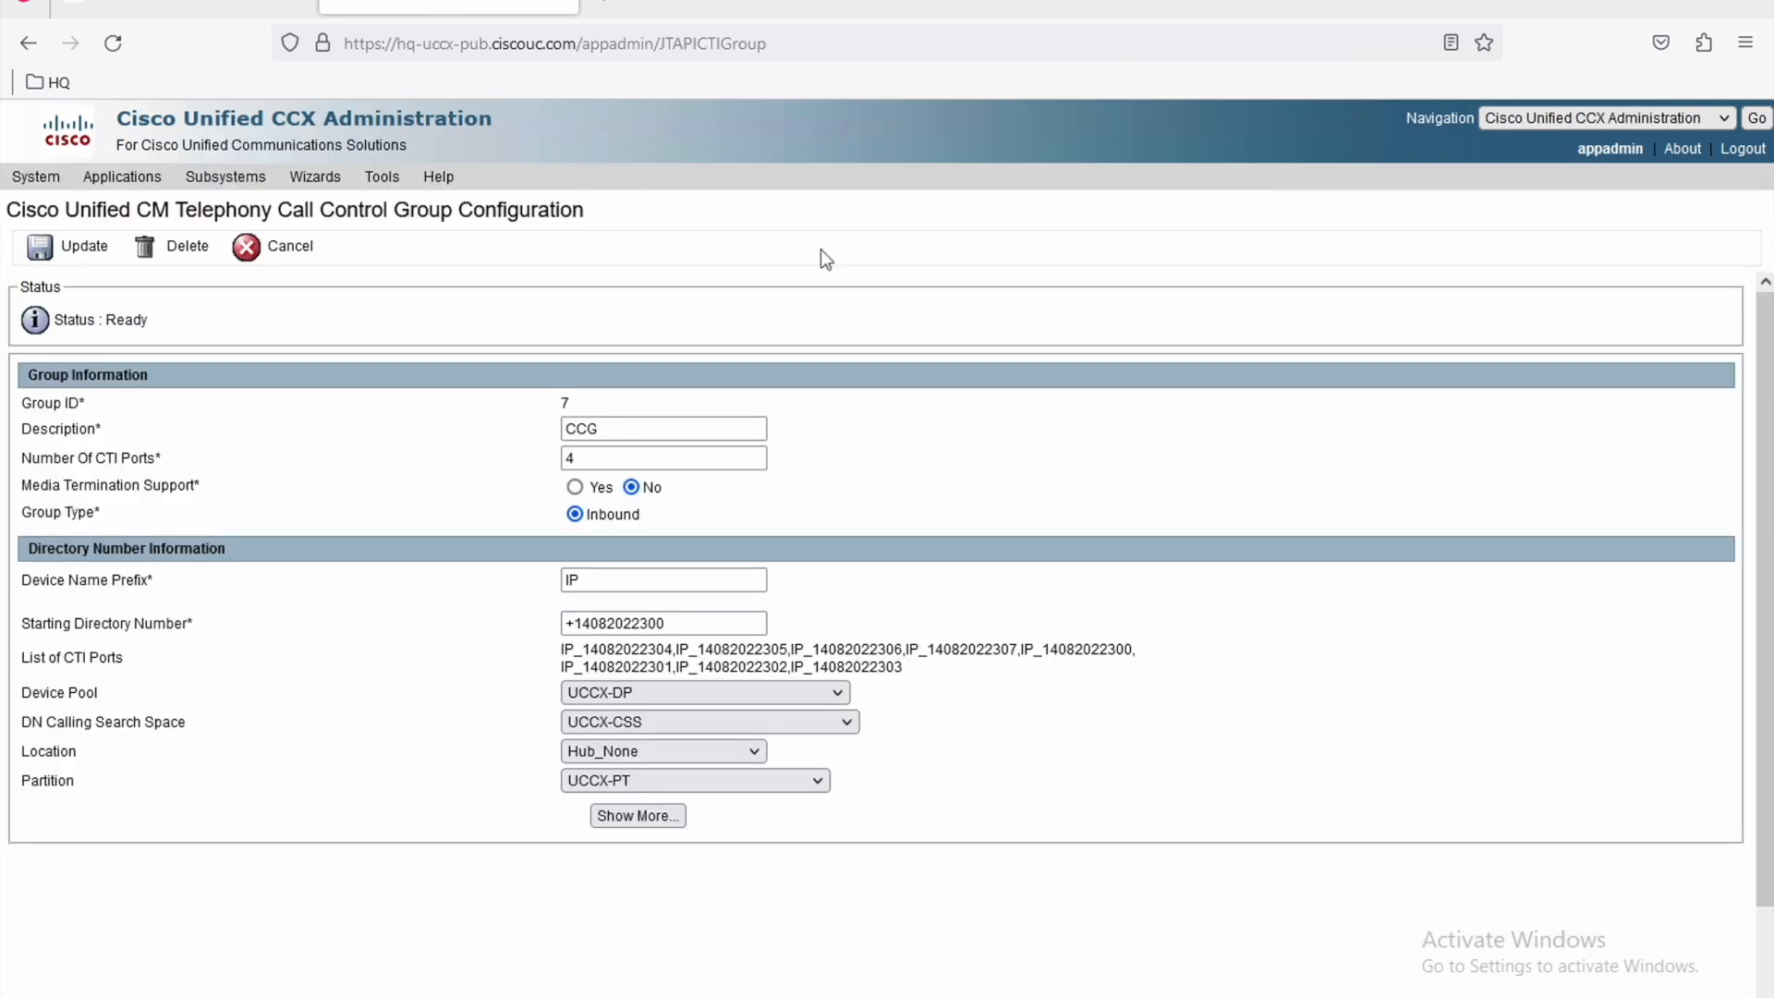
click(232, 176)
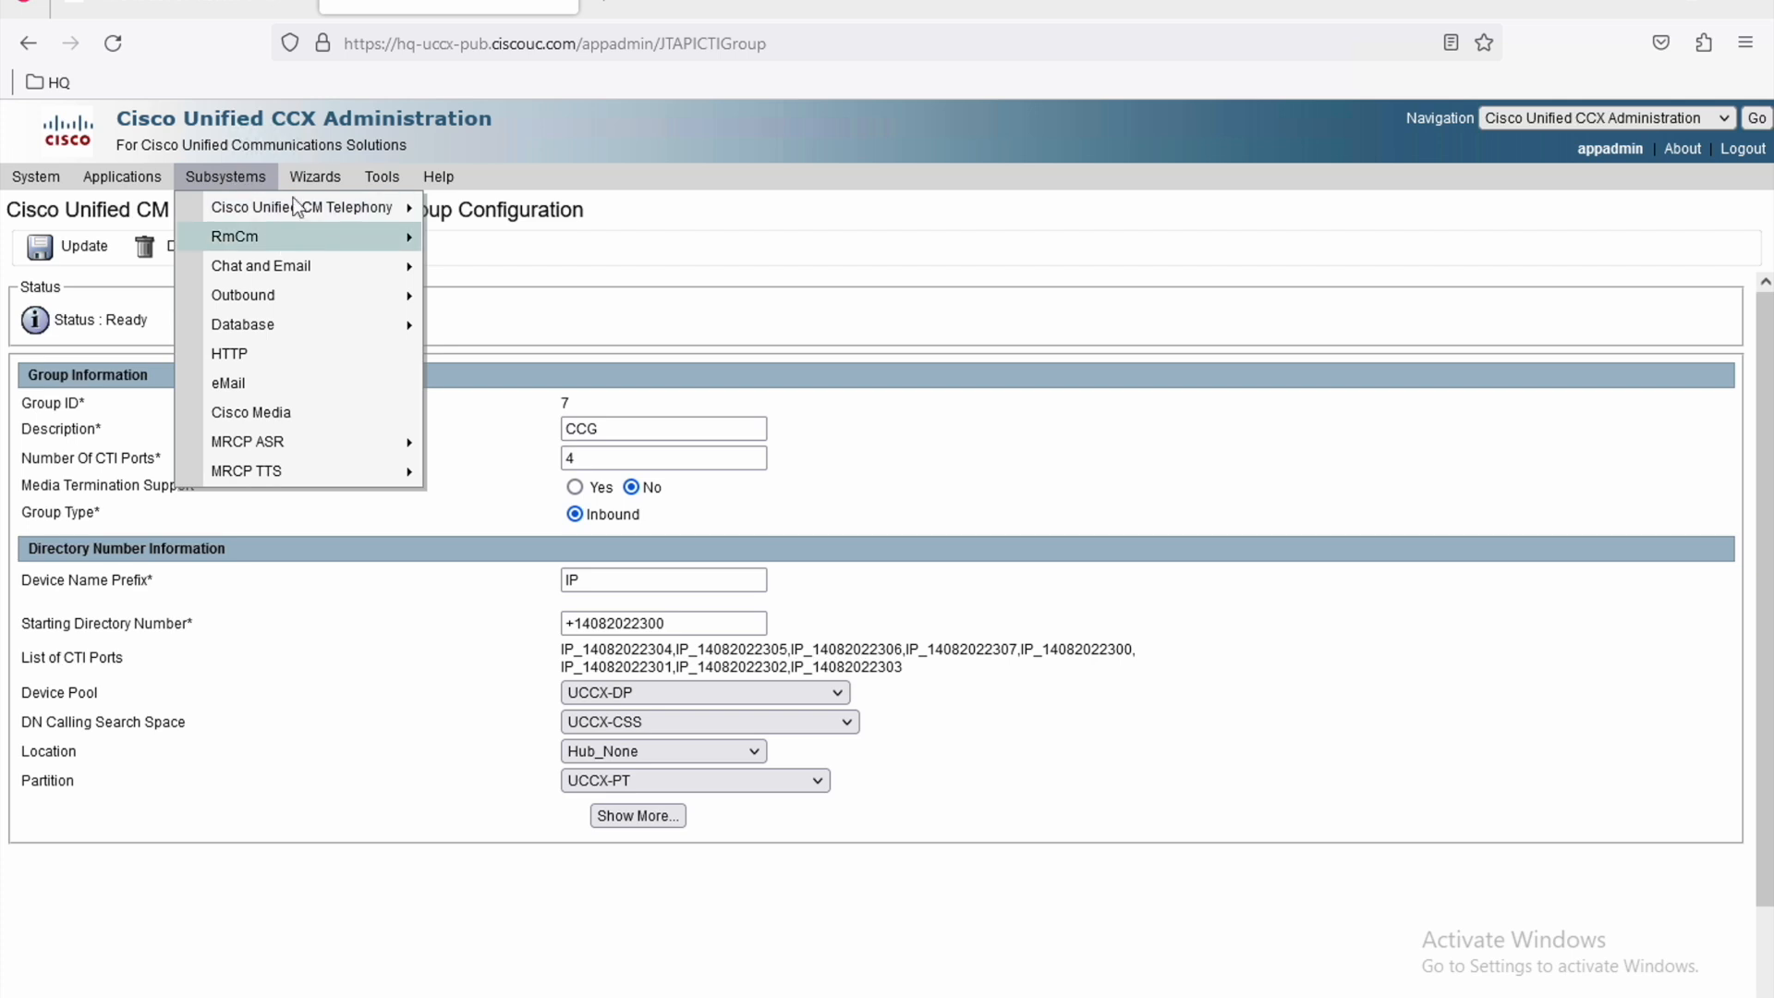
mouse_move(314, 213)
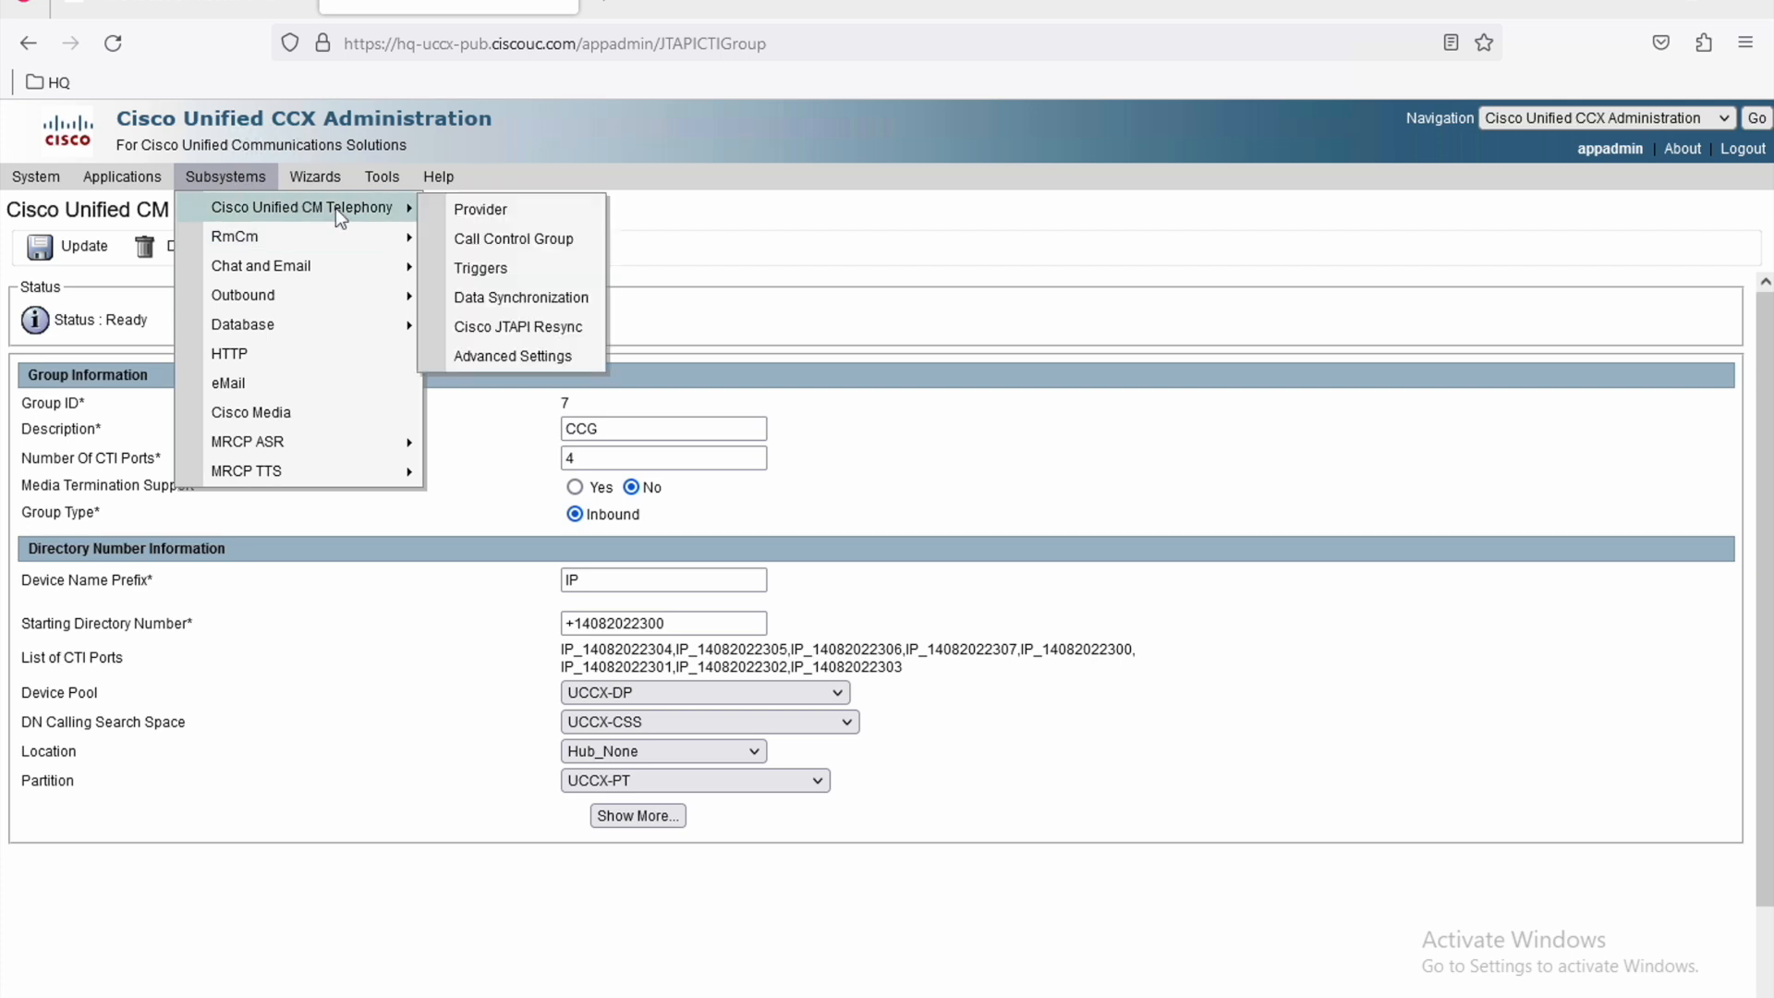
click(496, 269)
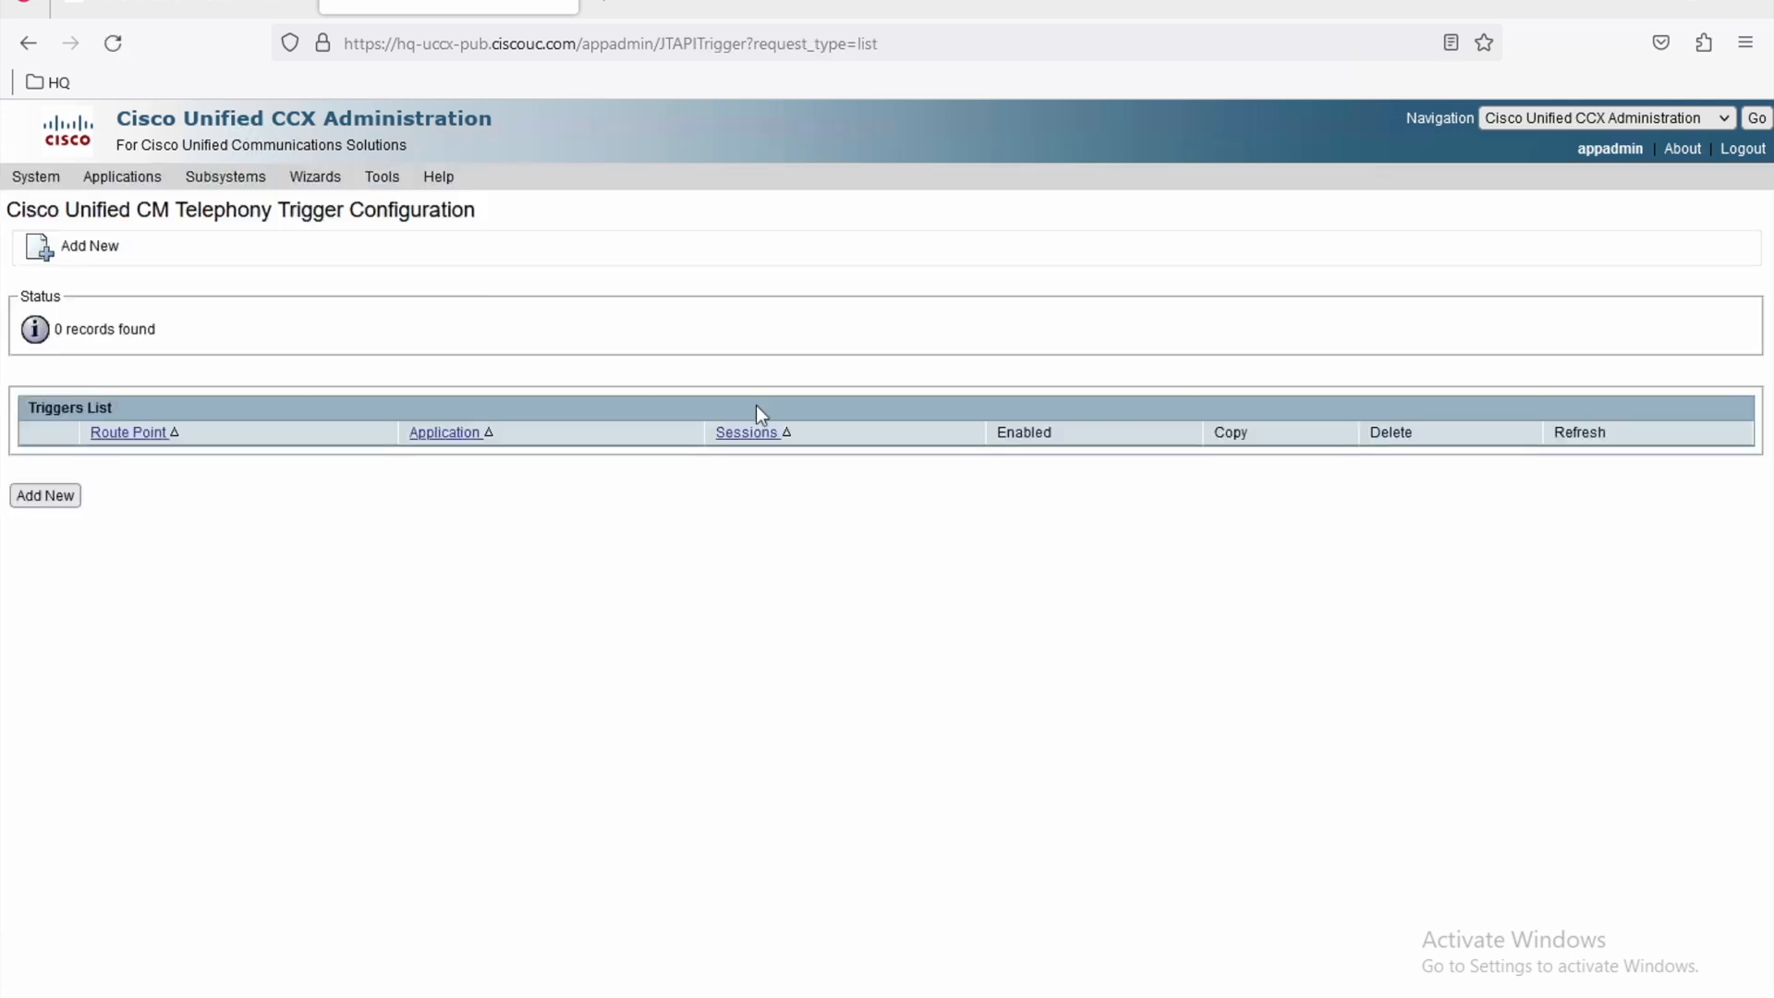
click(49, 502)
click(226, 176)
mouse_move(248, 209)
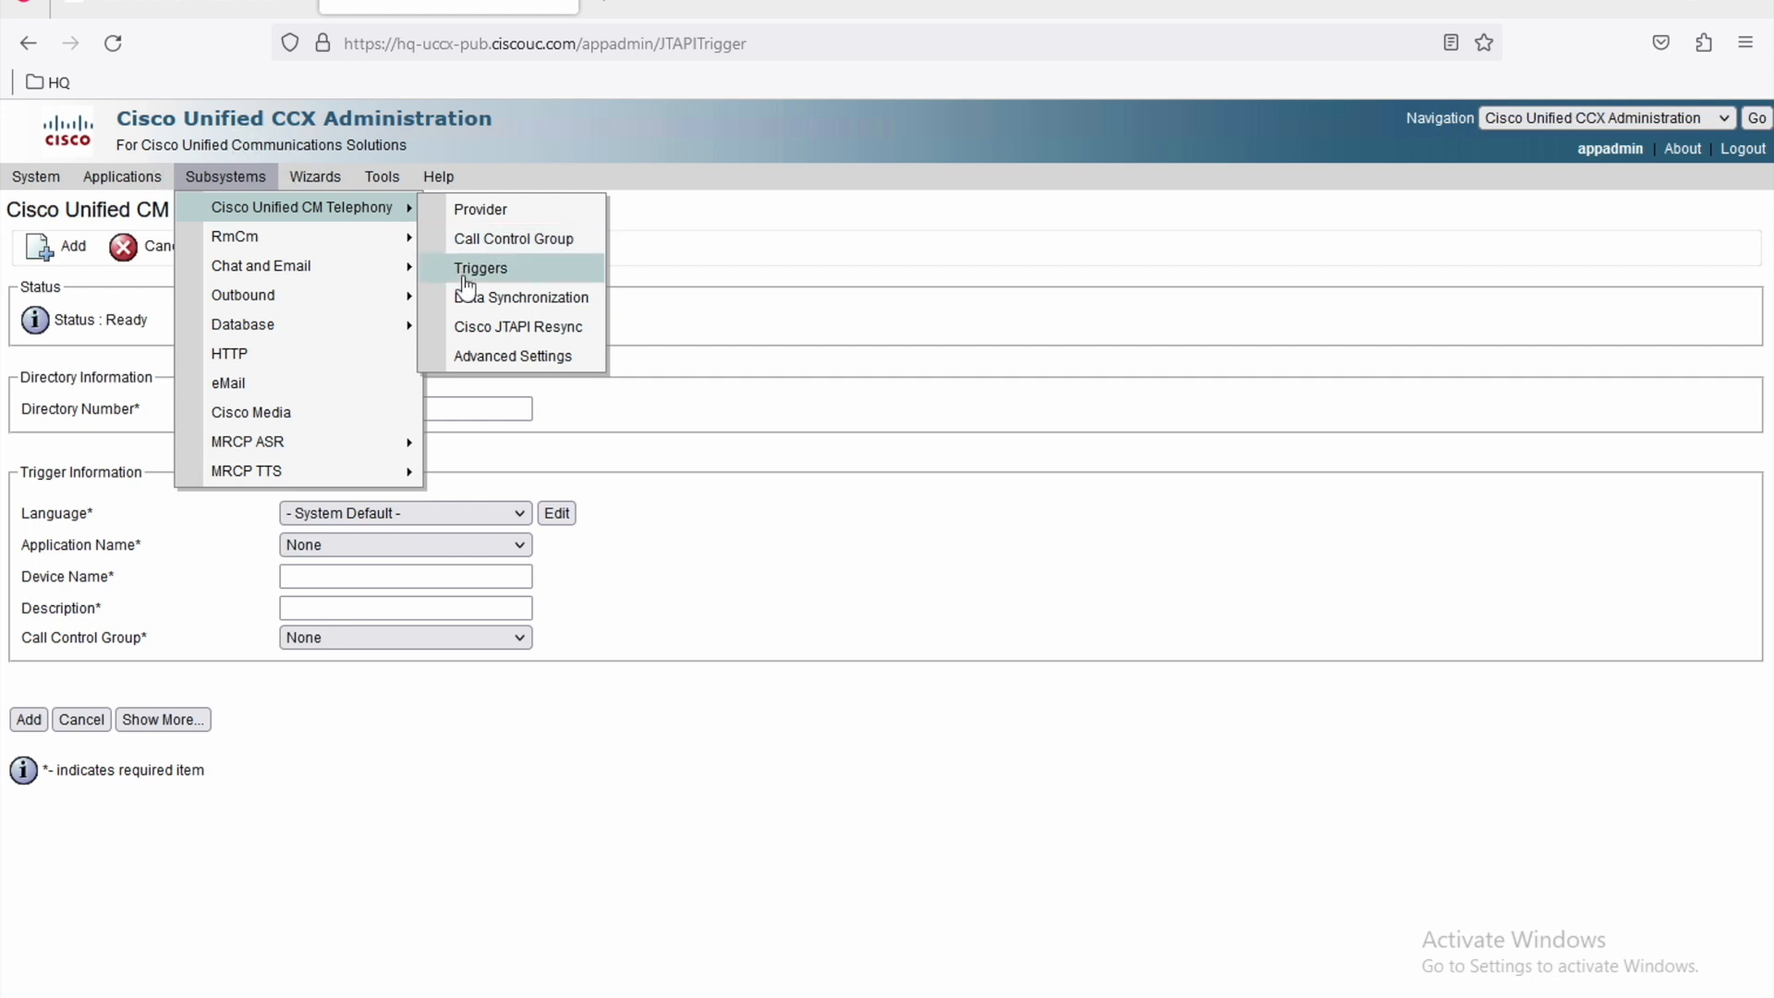
click(113, 178)
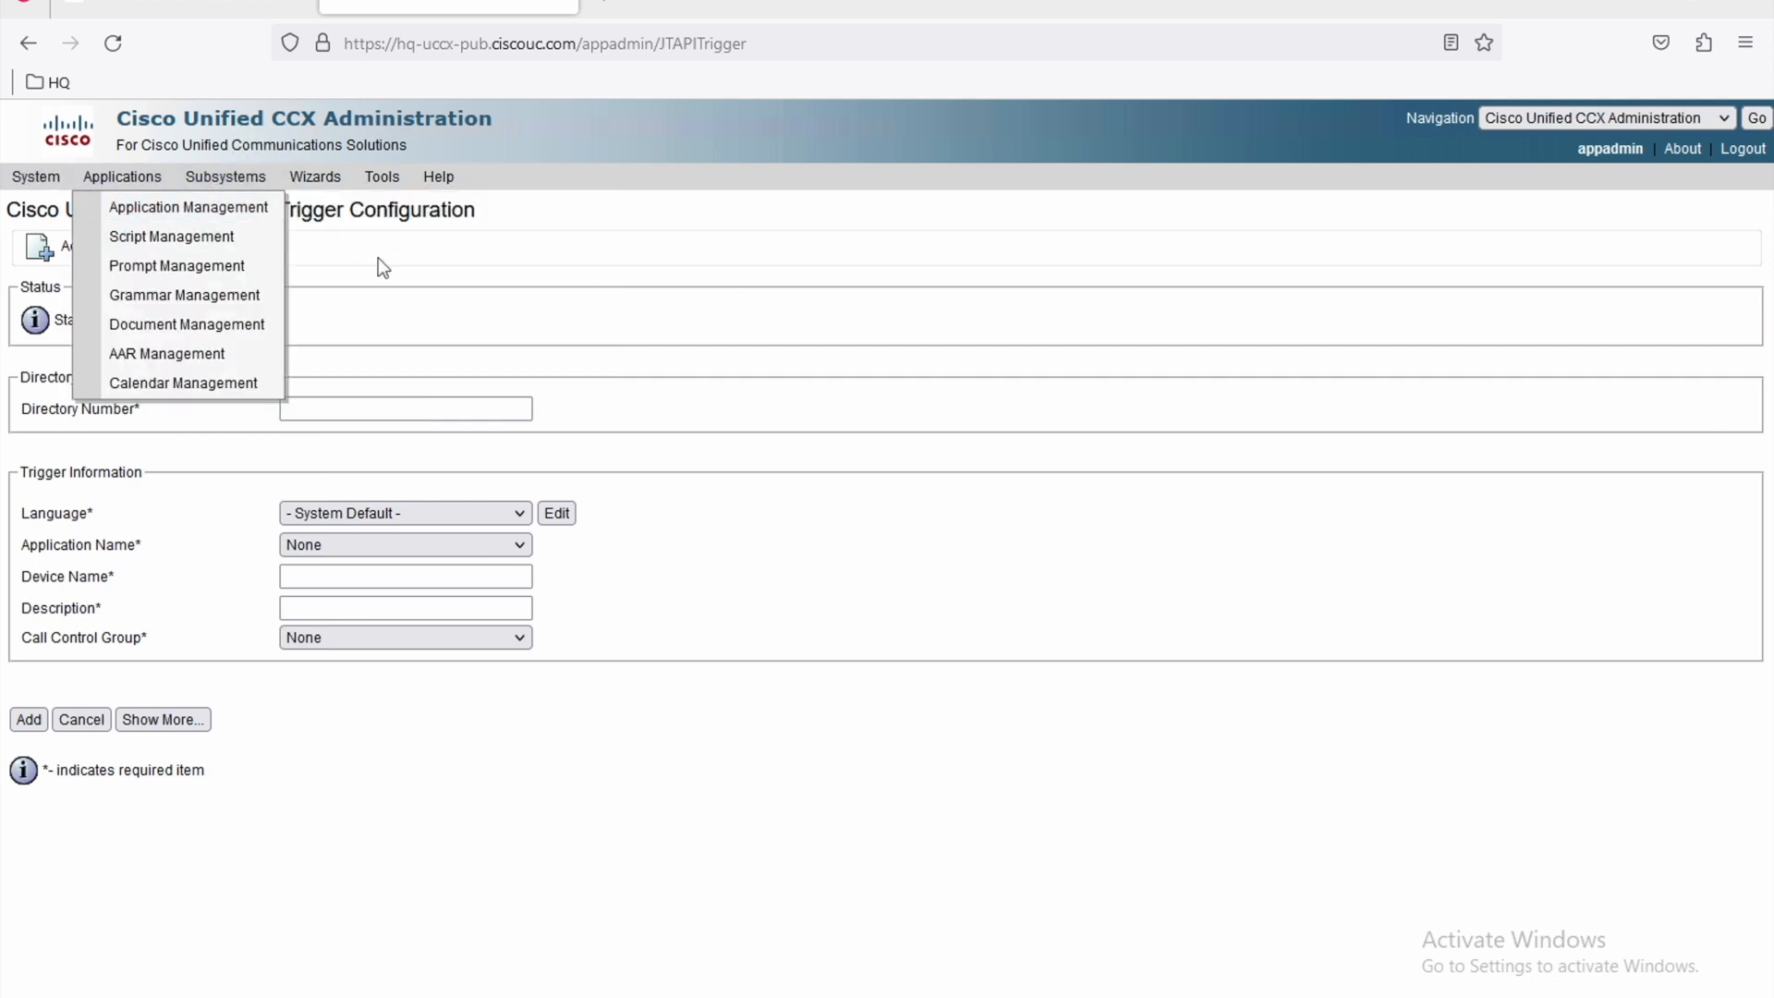
Enter the trigger's directory number and assign the CSA application to the trigger.
click(344, 411)
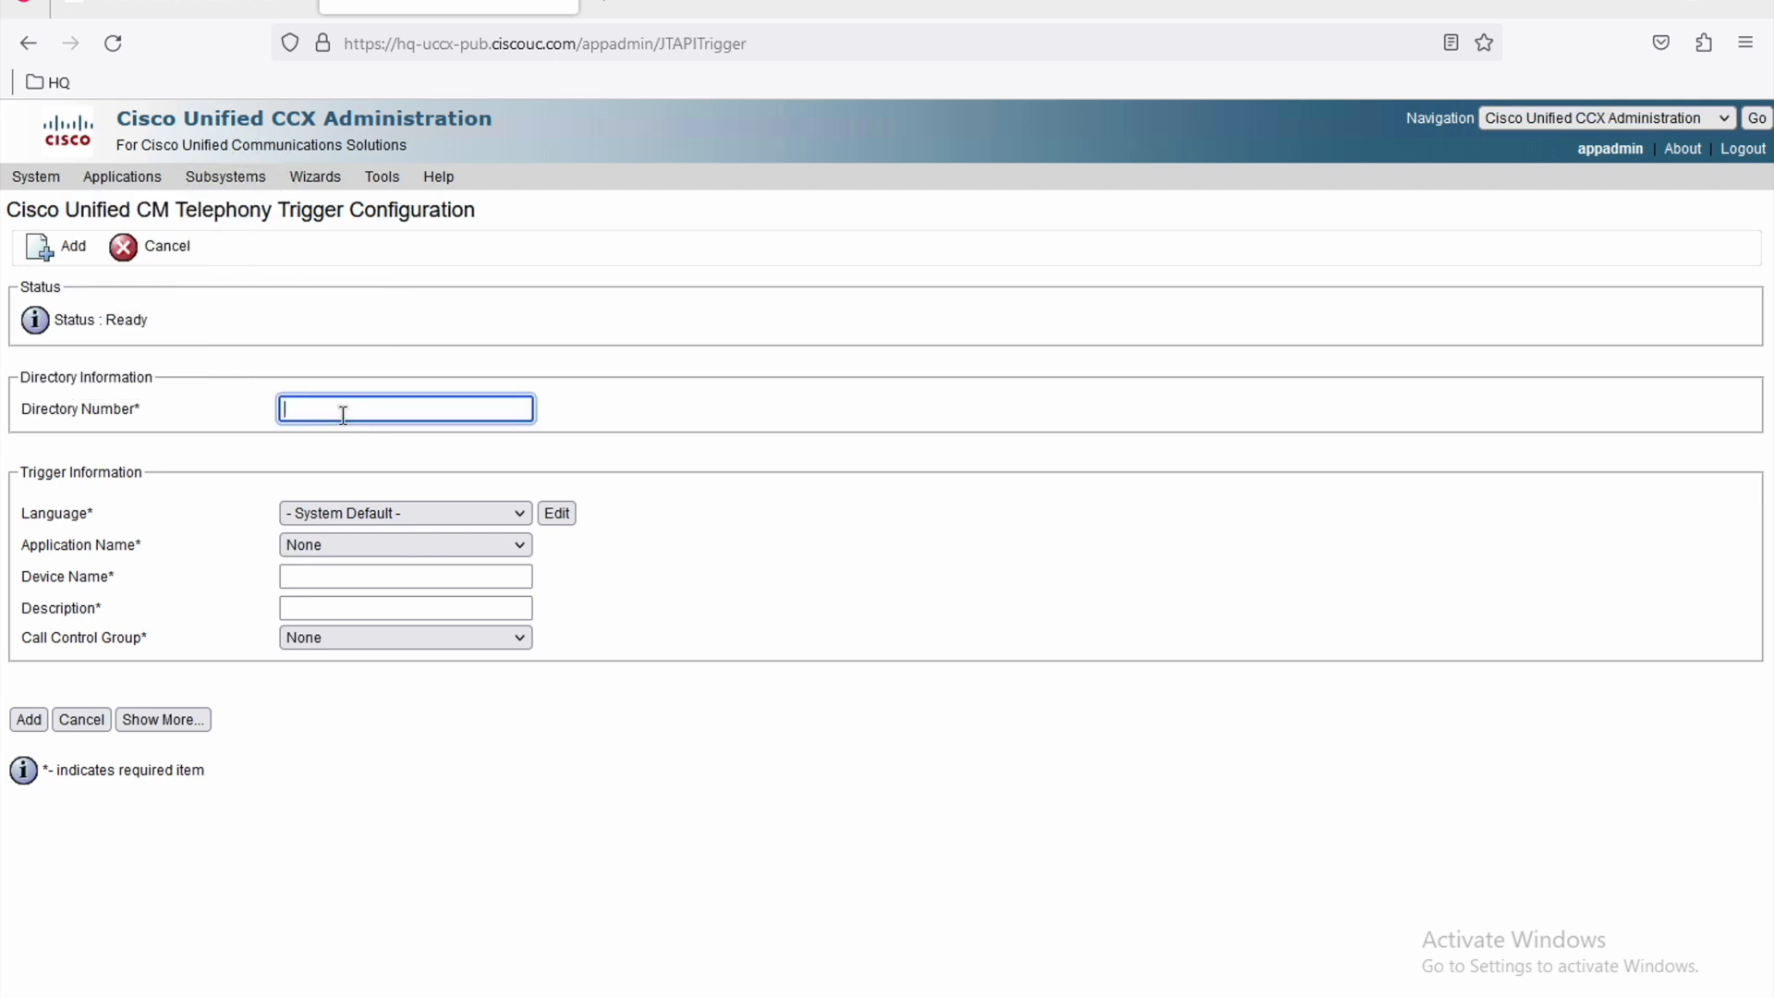
click(343, 414)
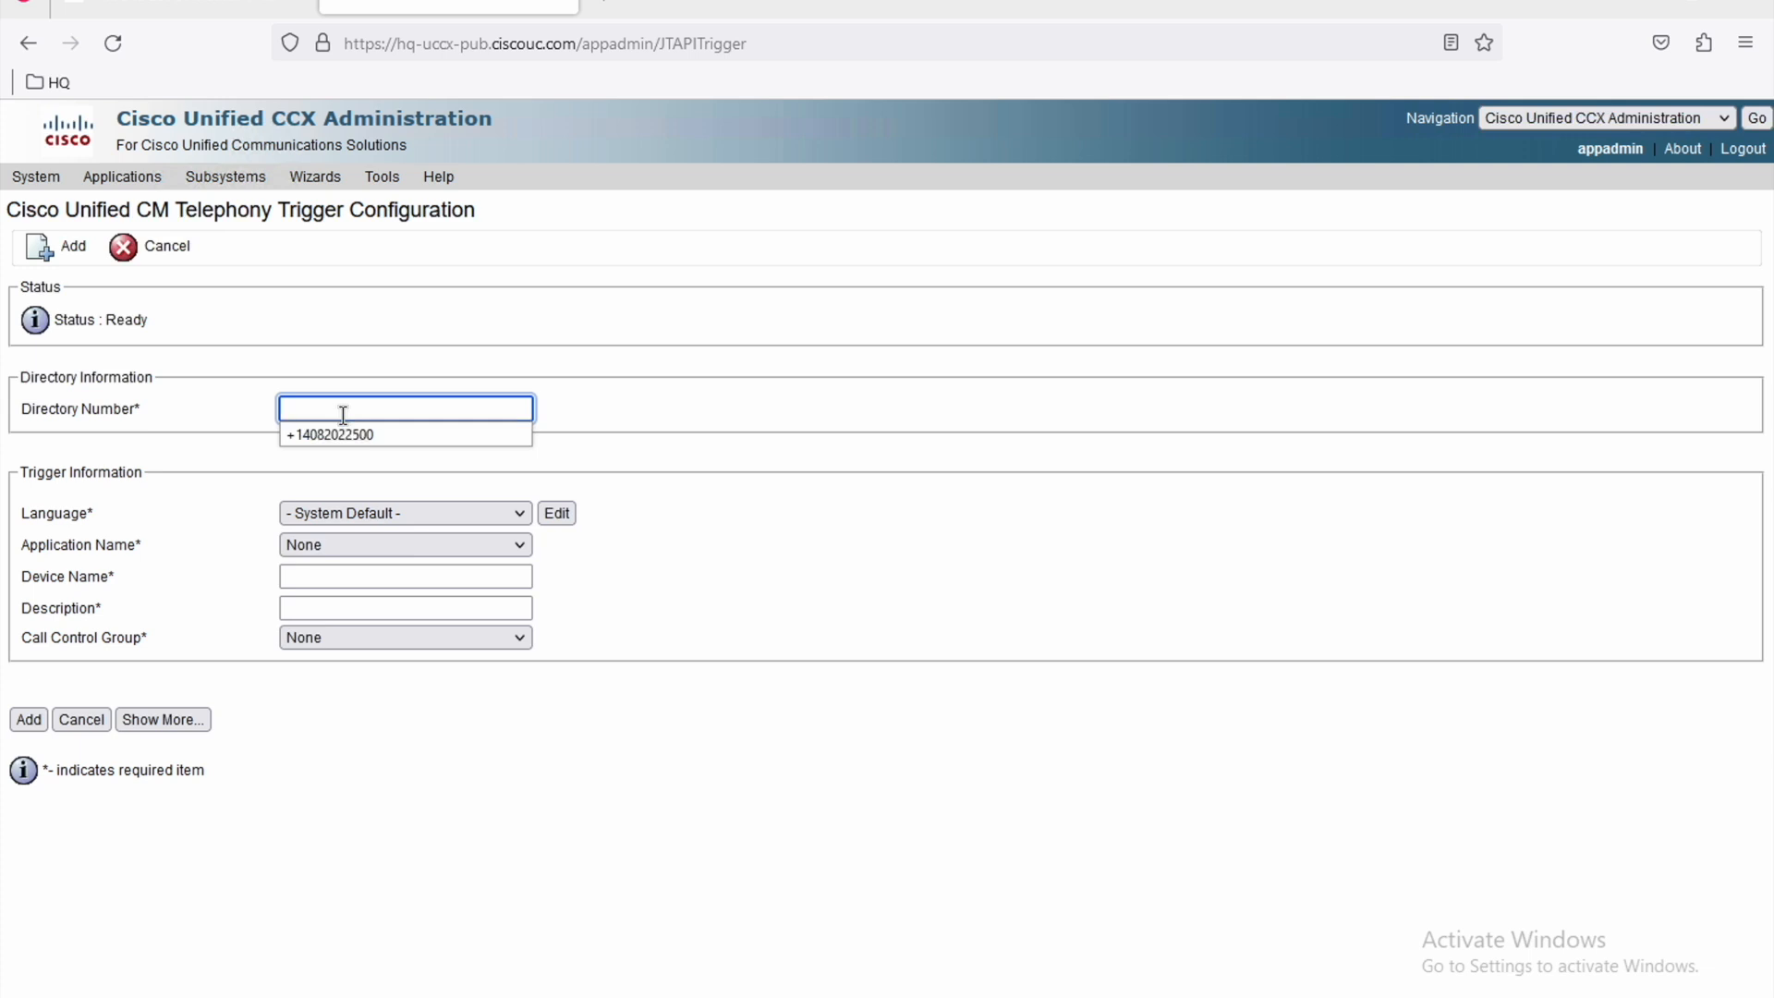
click(343, 413)
click(343, 413)
click(343, 434)
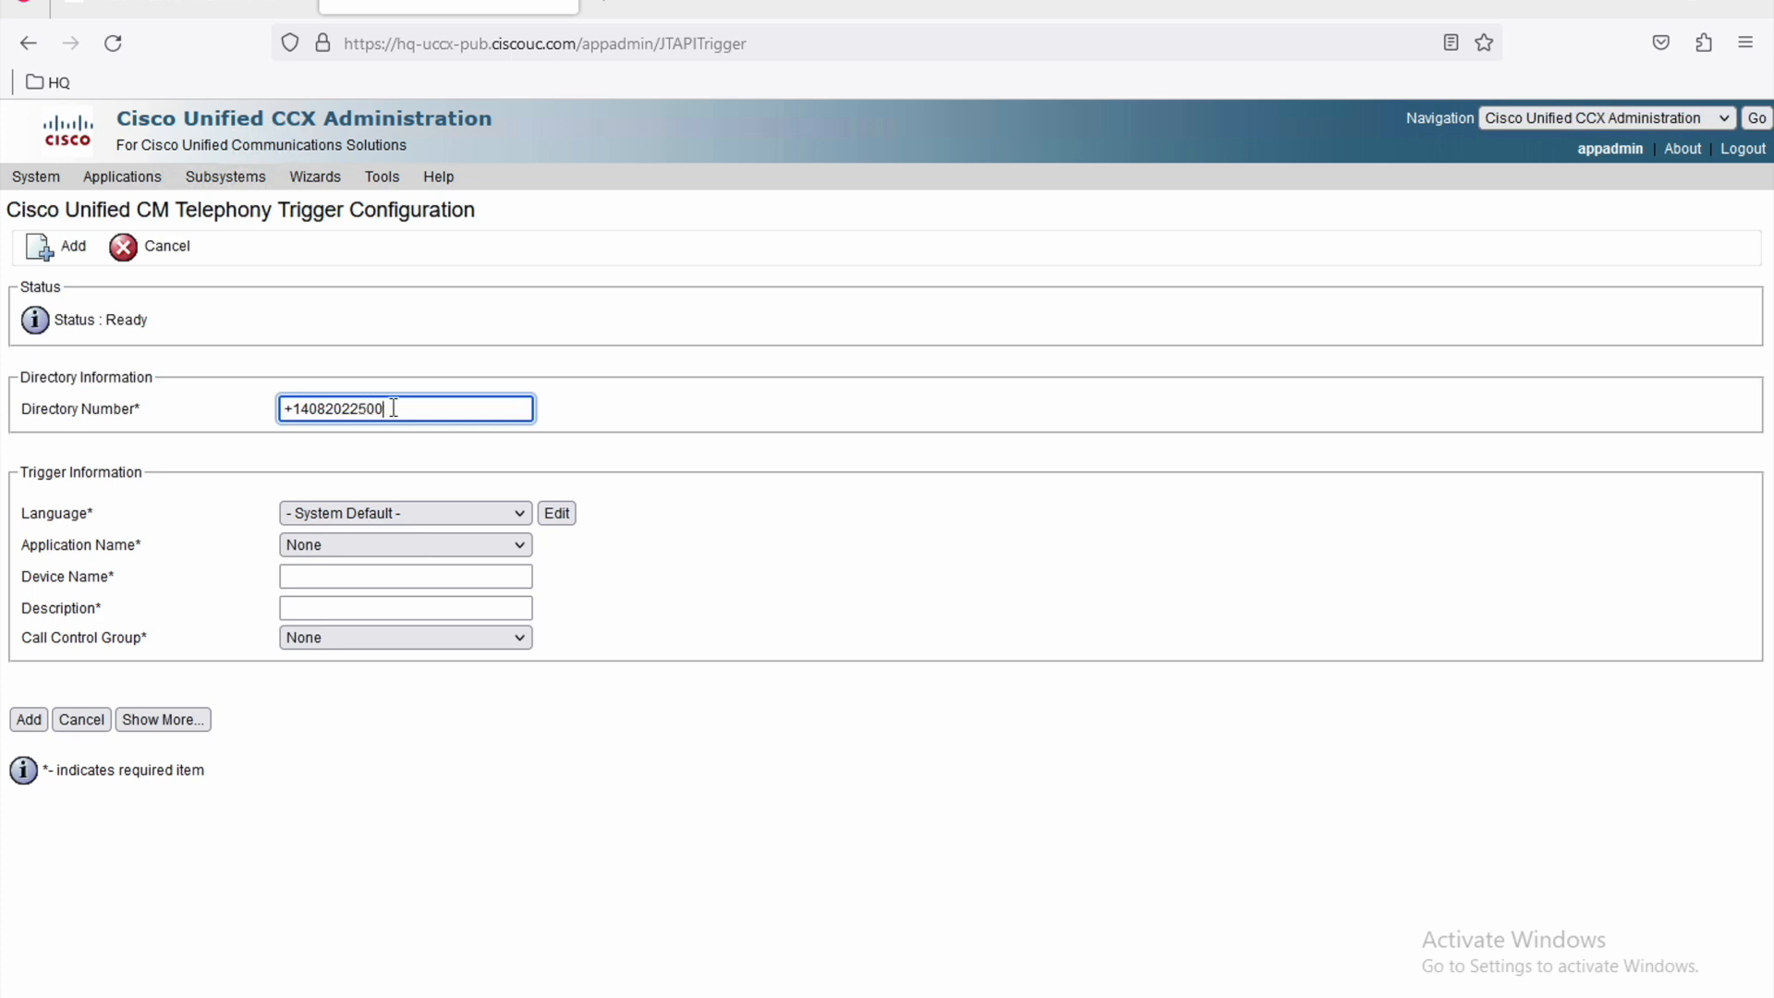
click(325, 547)
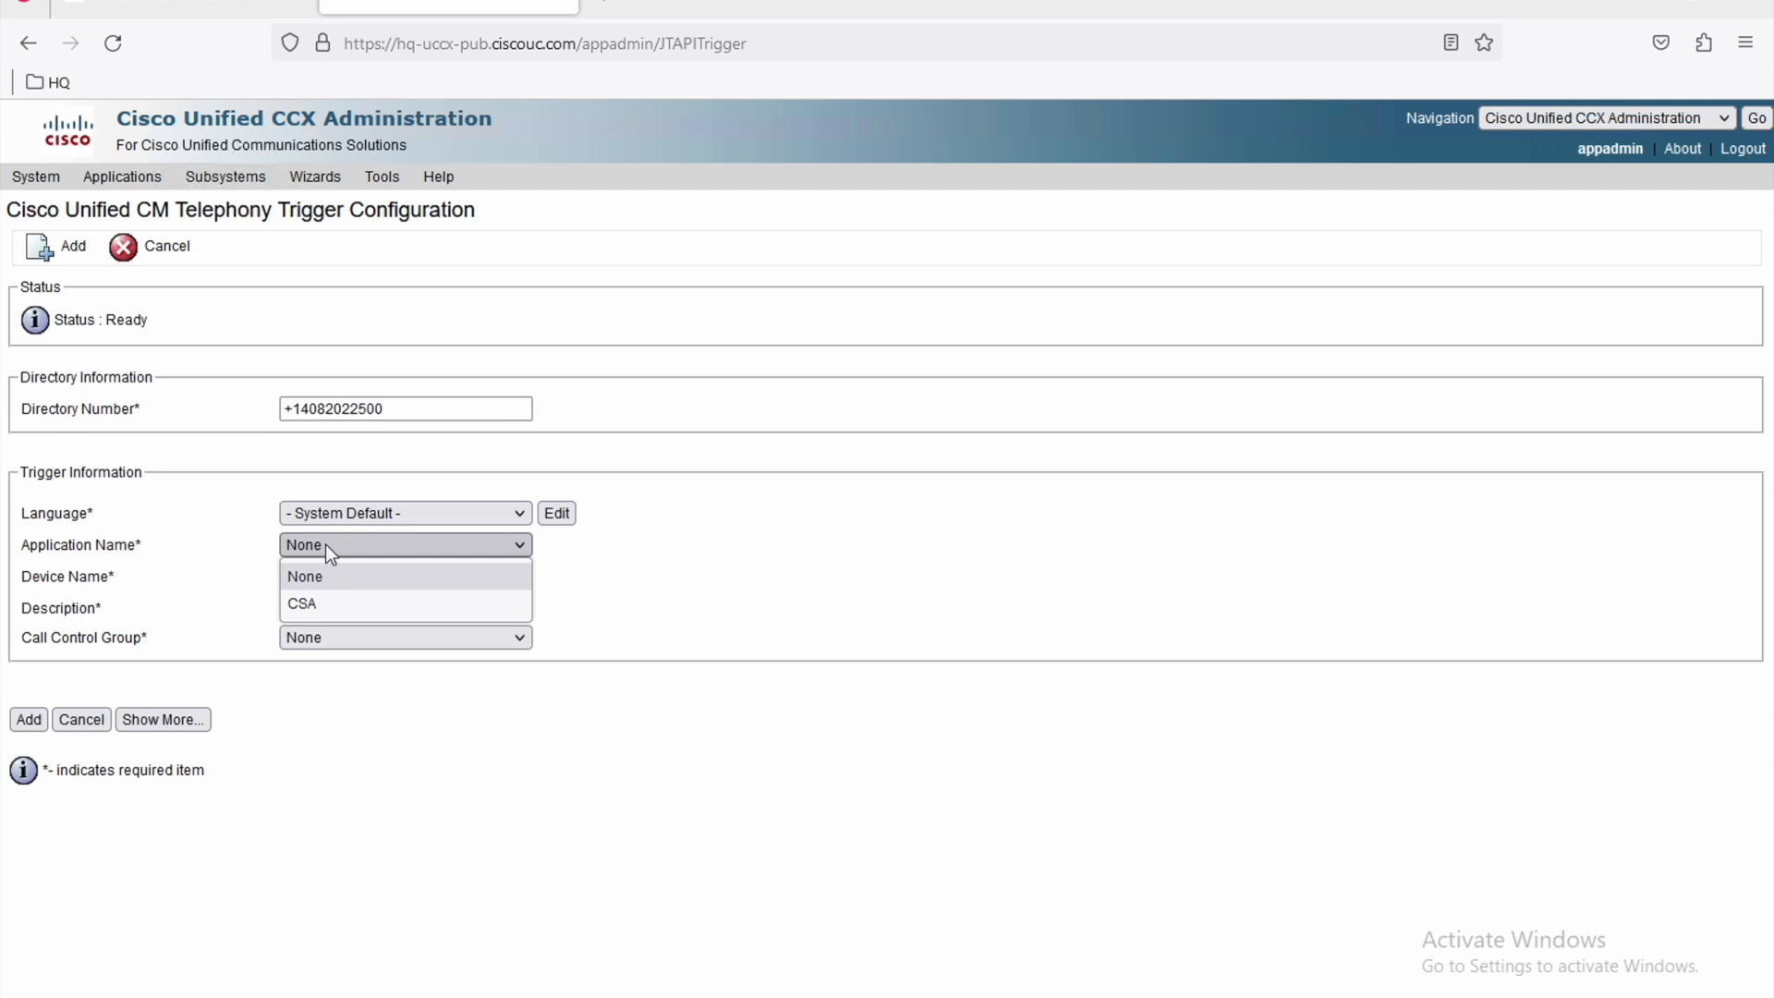
click(311, 605)
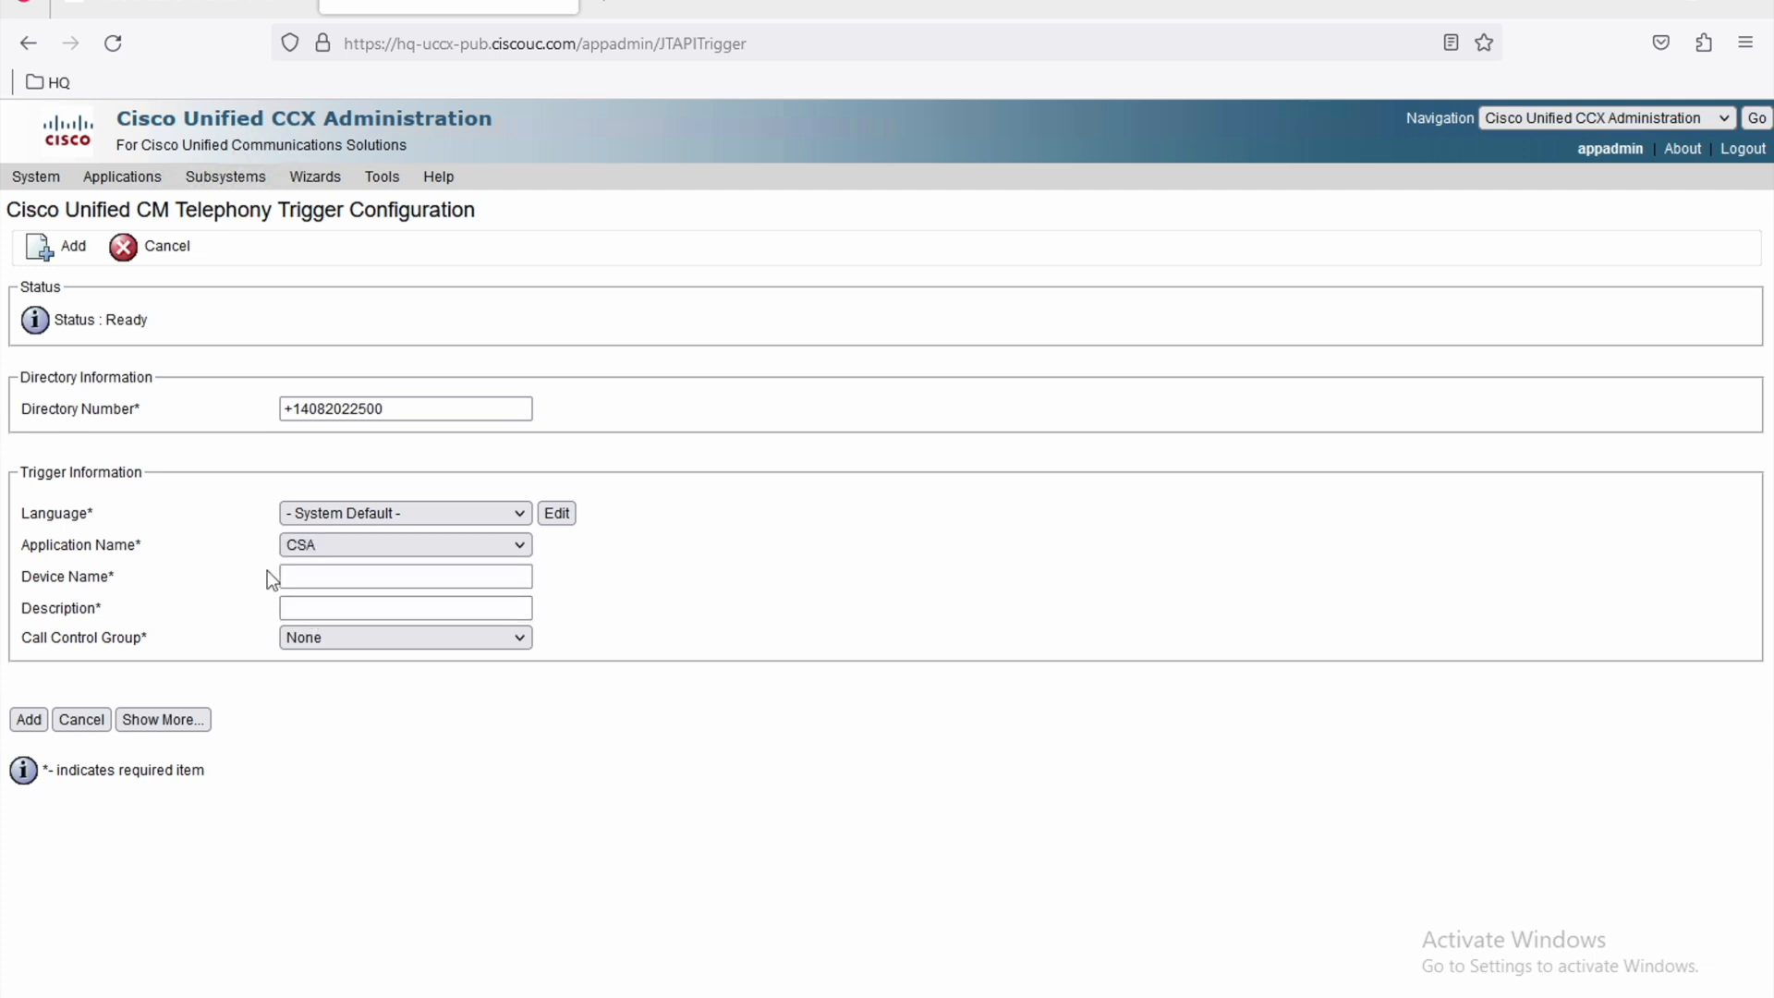
Set both the trigger's device name and its description to UCCX-TRIGGER.
click(339, 581)
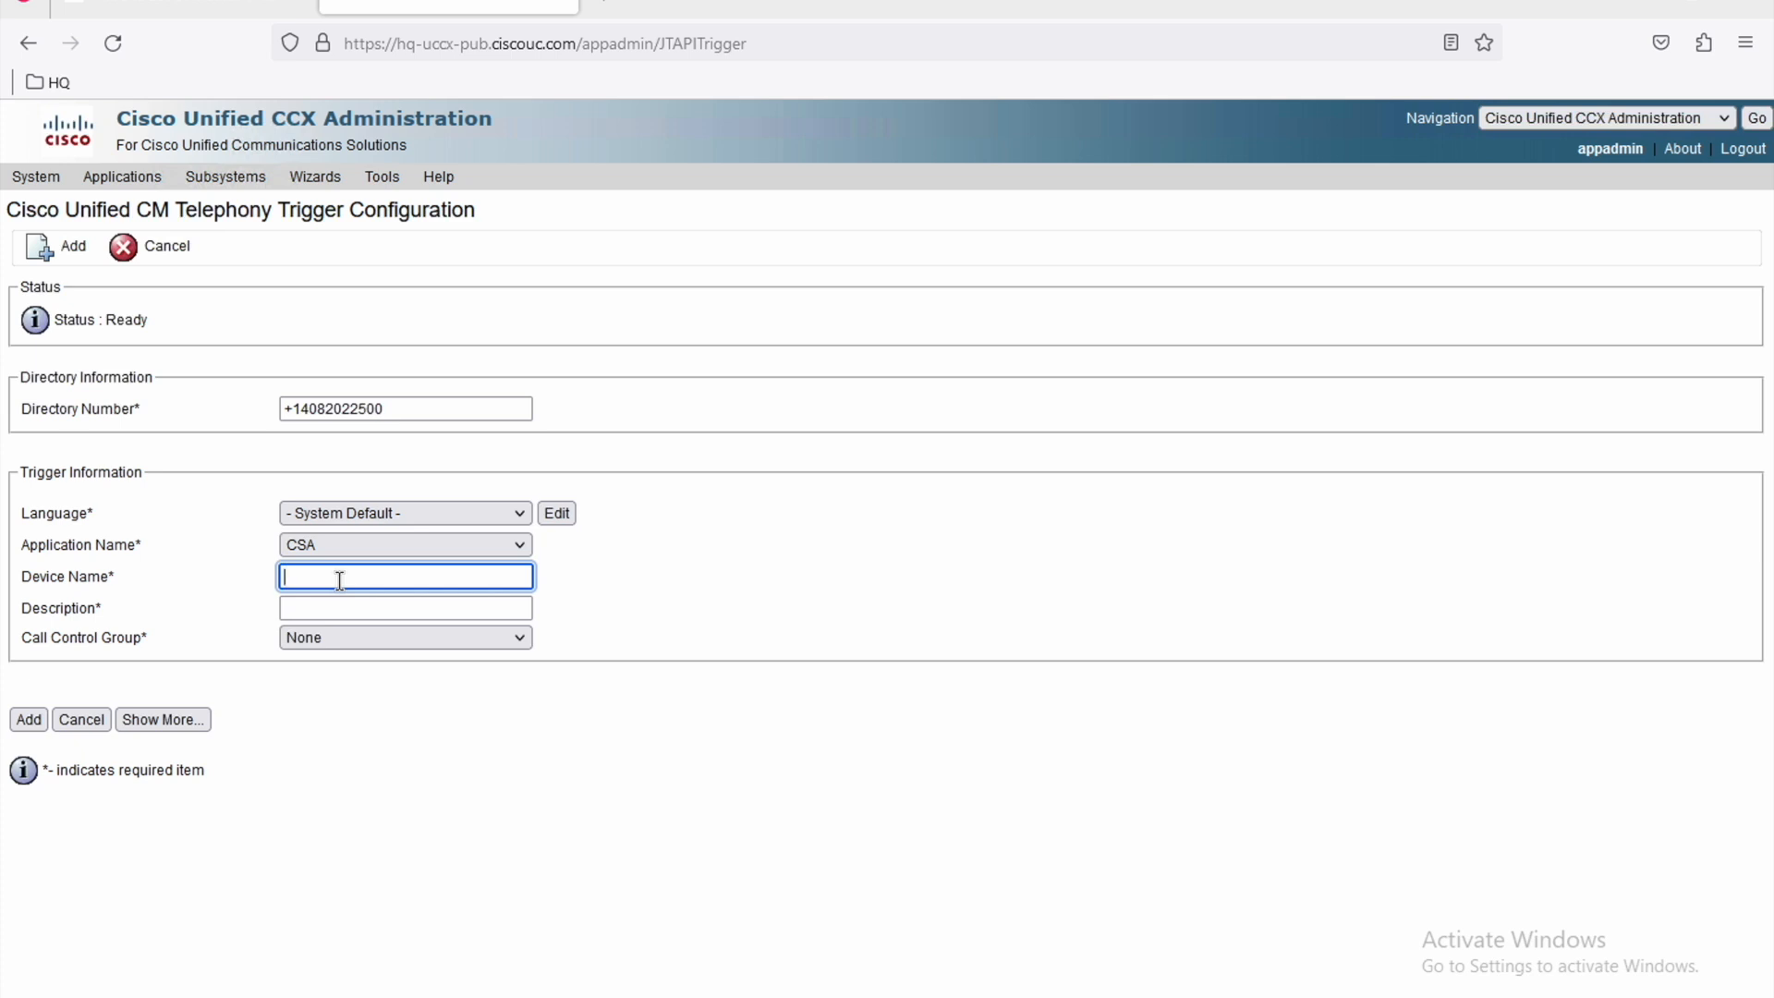
text(TR)
click(358, 624)
click(334, 612)
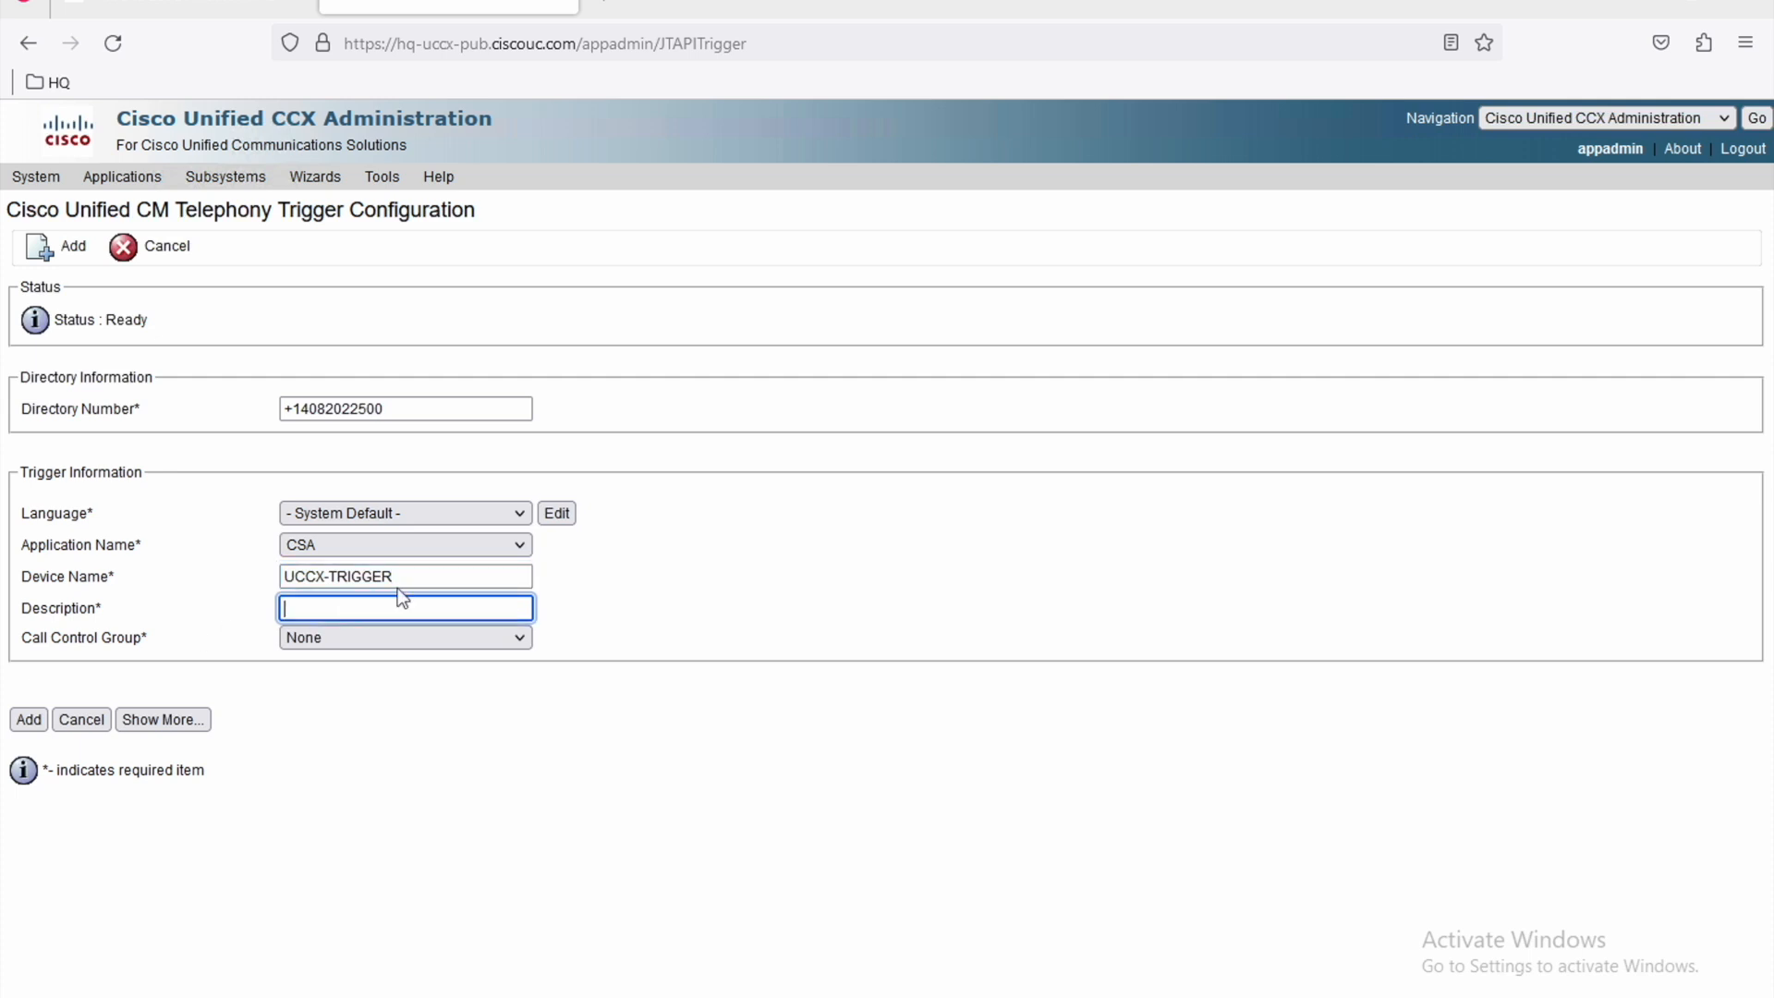
drag(397, 588, 246, 588)
click(302, 612)
click(302, 612)
click(374, 633)
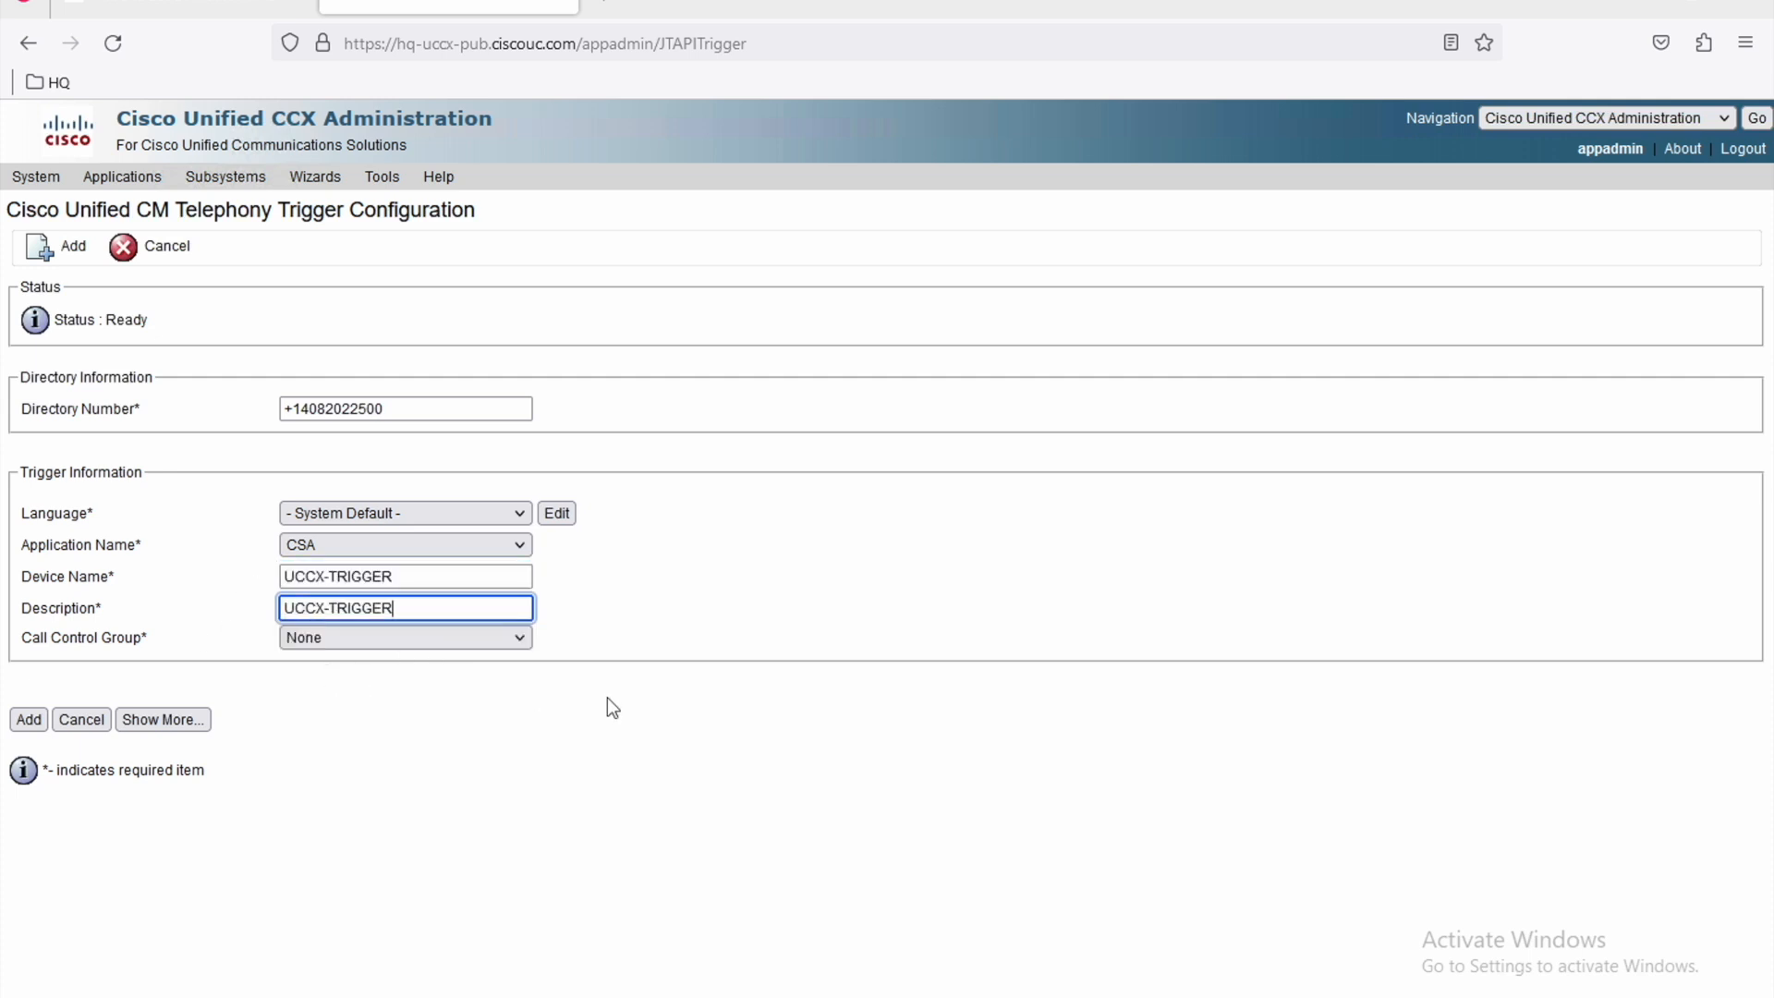
Assign the call control group CCG(7) to the trigger and add the trigger.
click(369, 637)
click(317, 726)
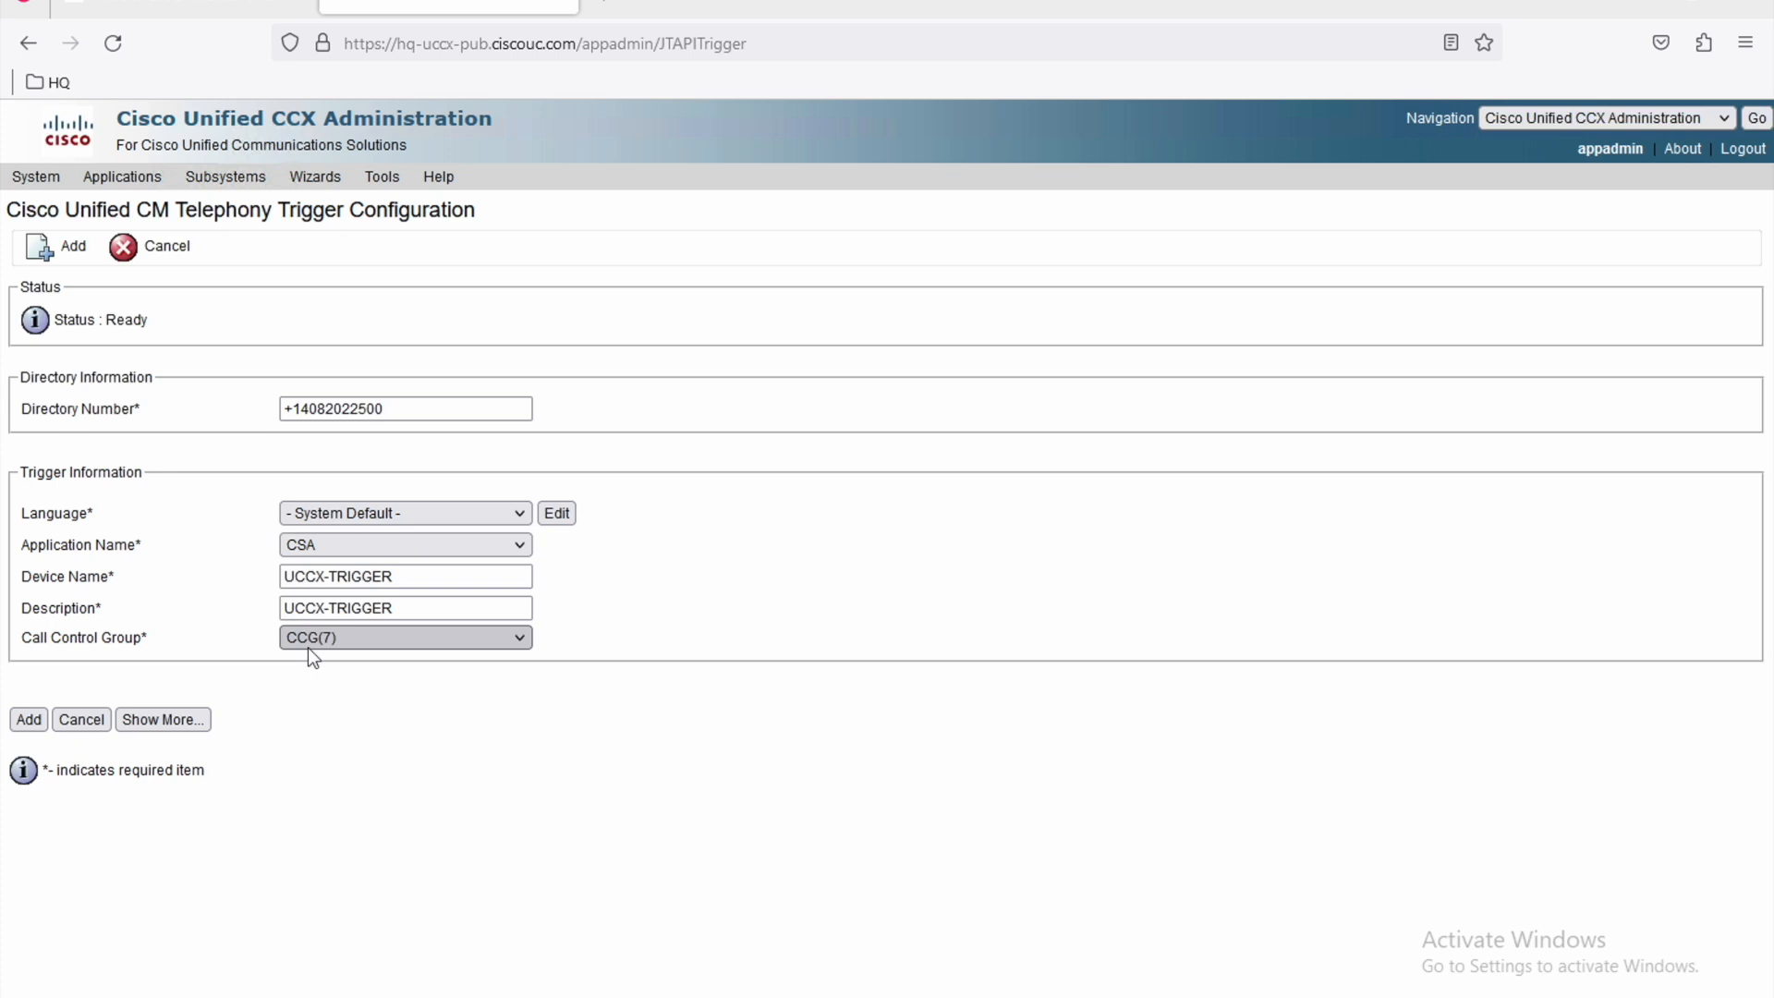
click(22, 722)
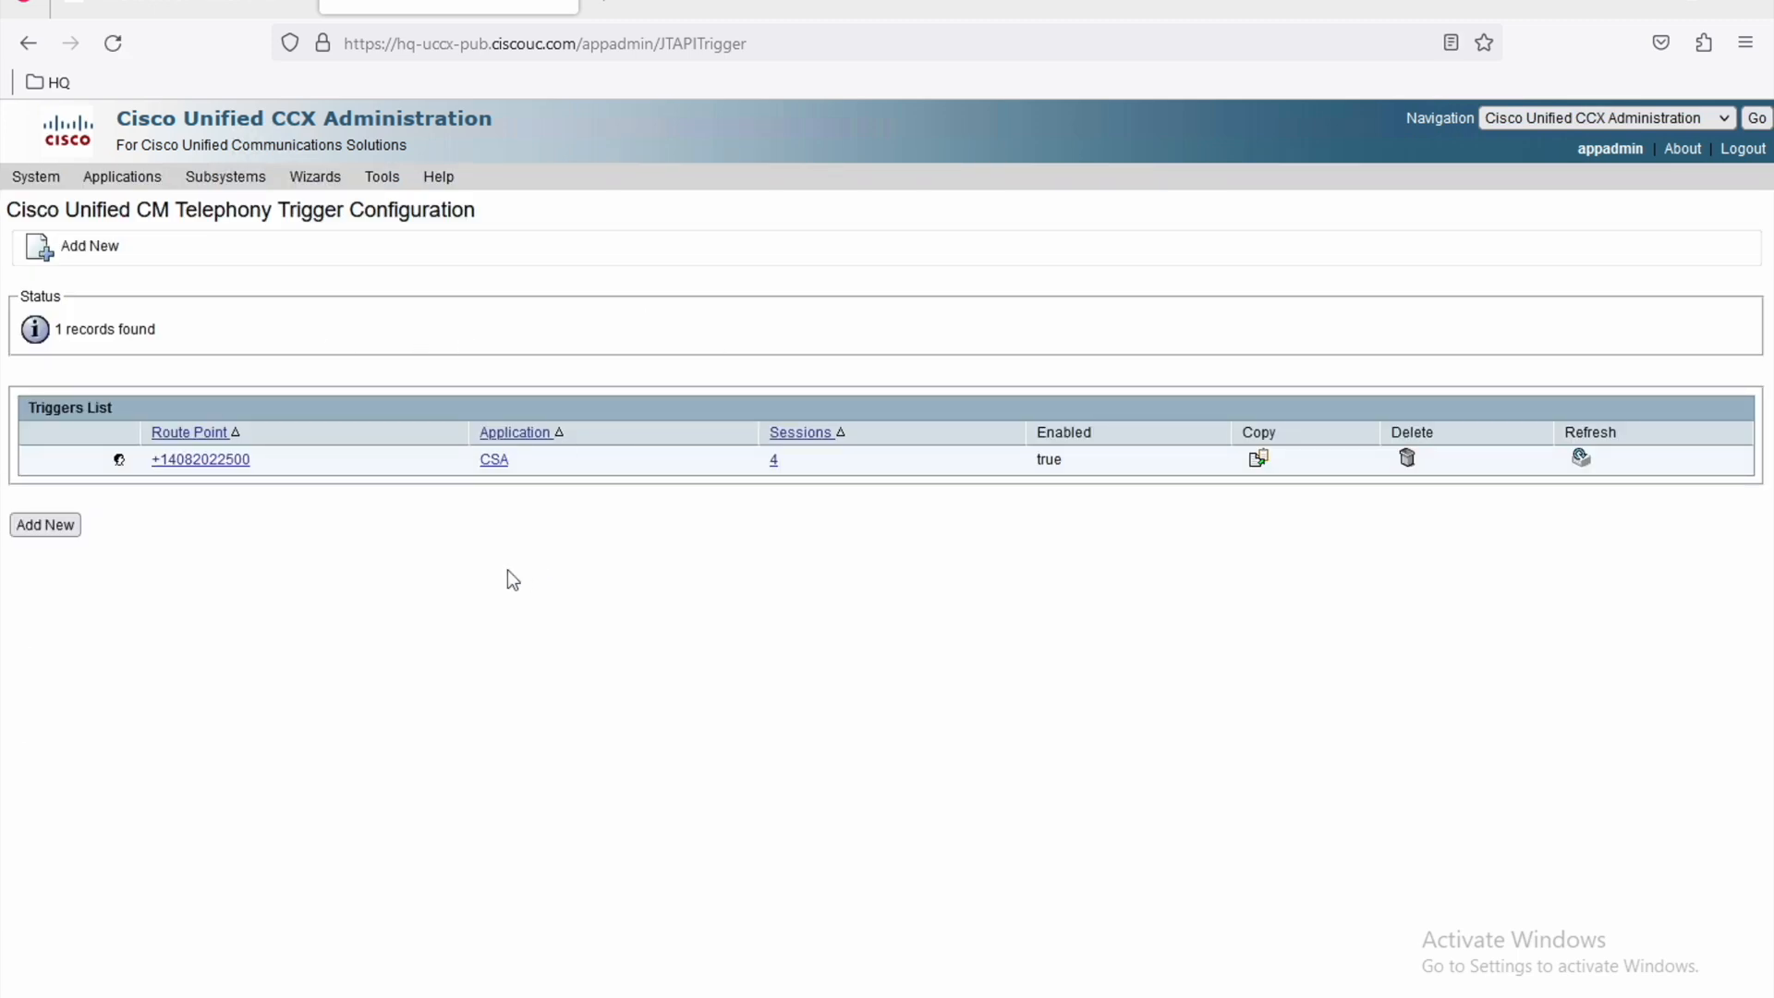
Open the new trigger's configuration and the CSA application to review the trigger link and the CSQ parameter.
click(222, 464)
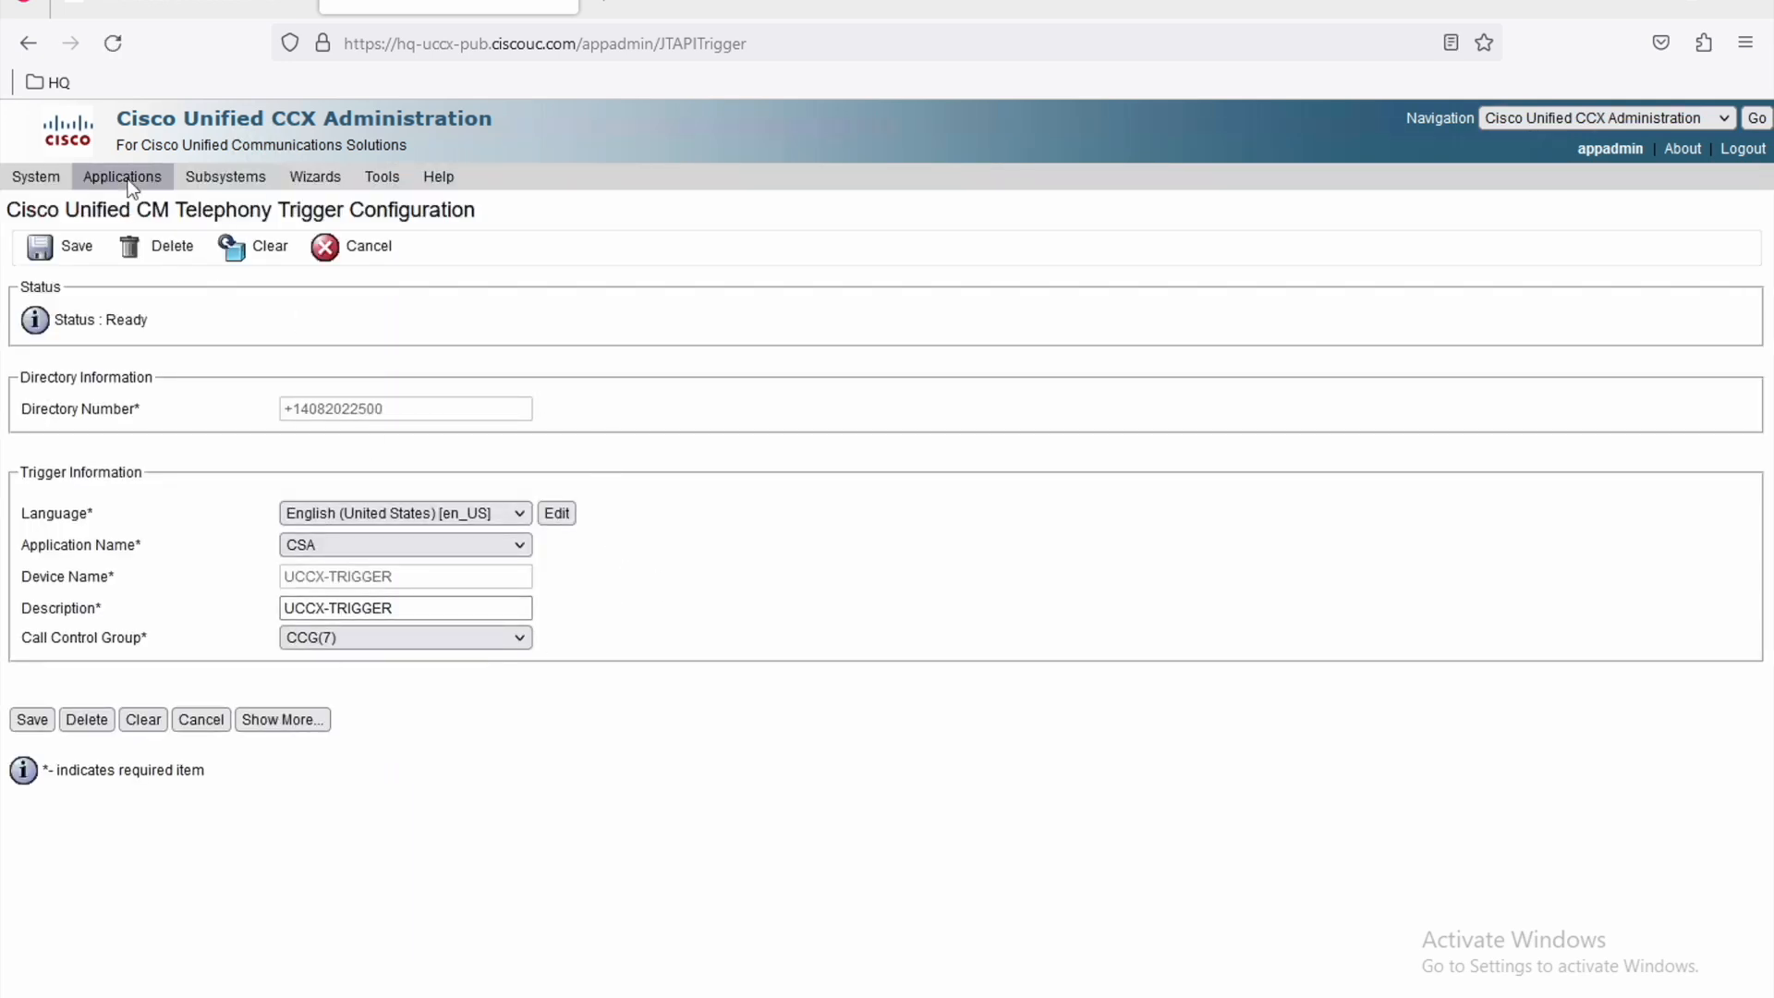
click(129, 185)
click(202, 219)
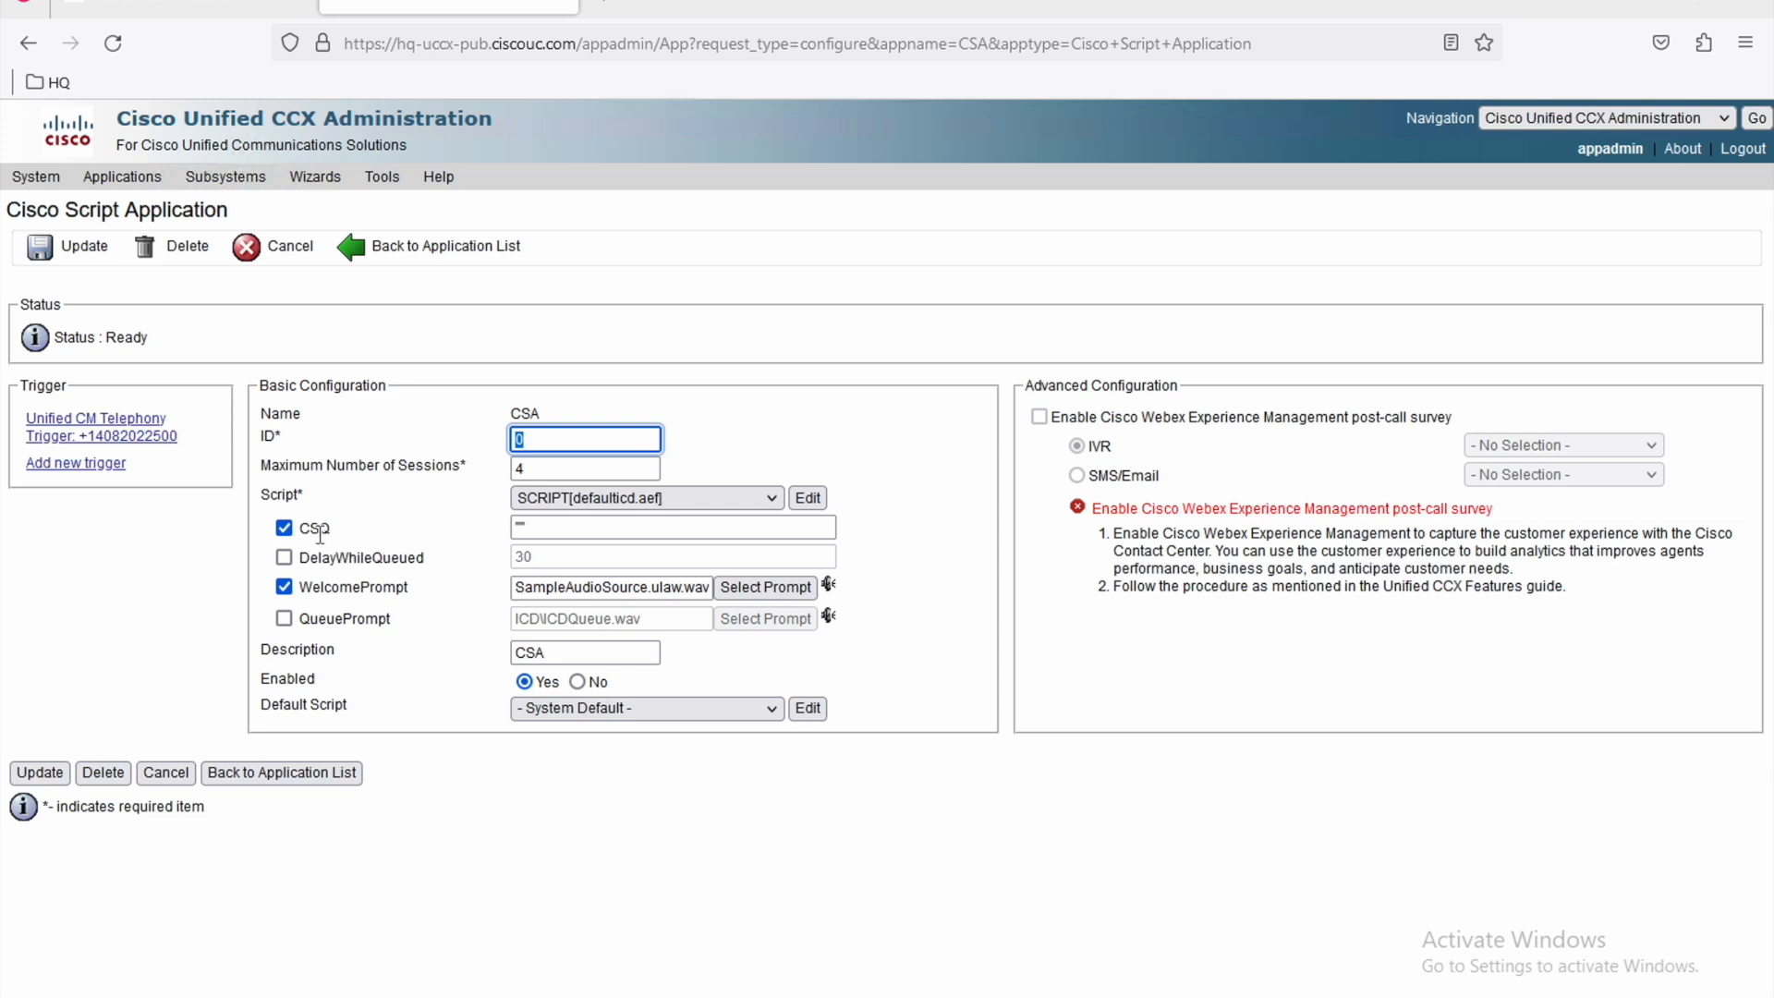
click(523, 527)
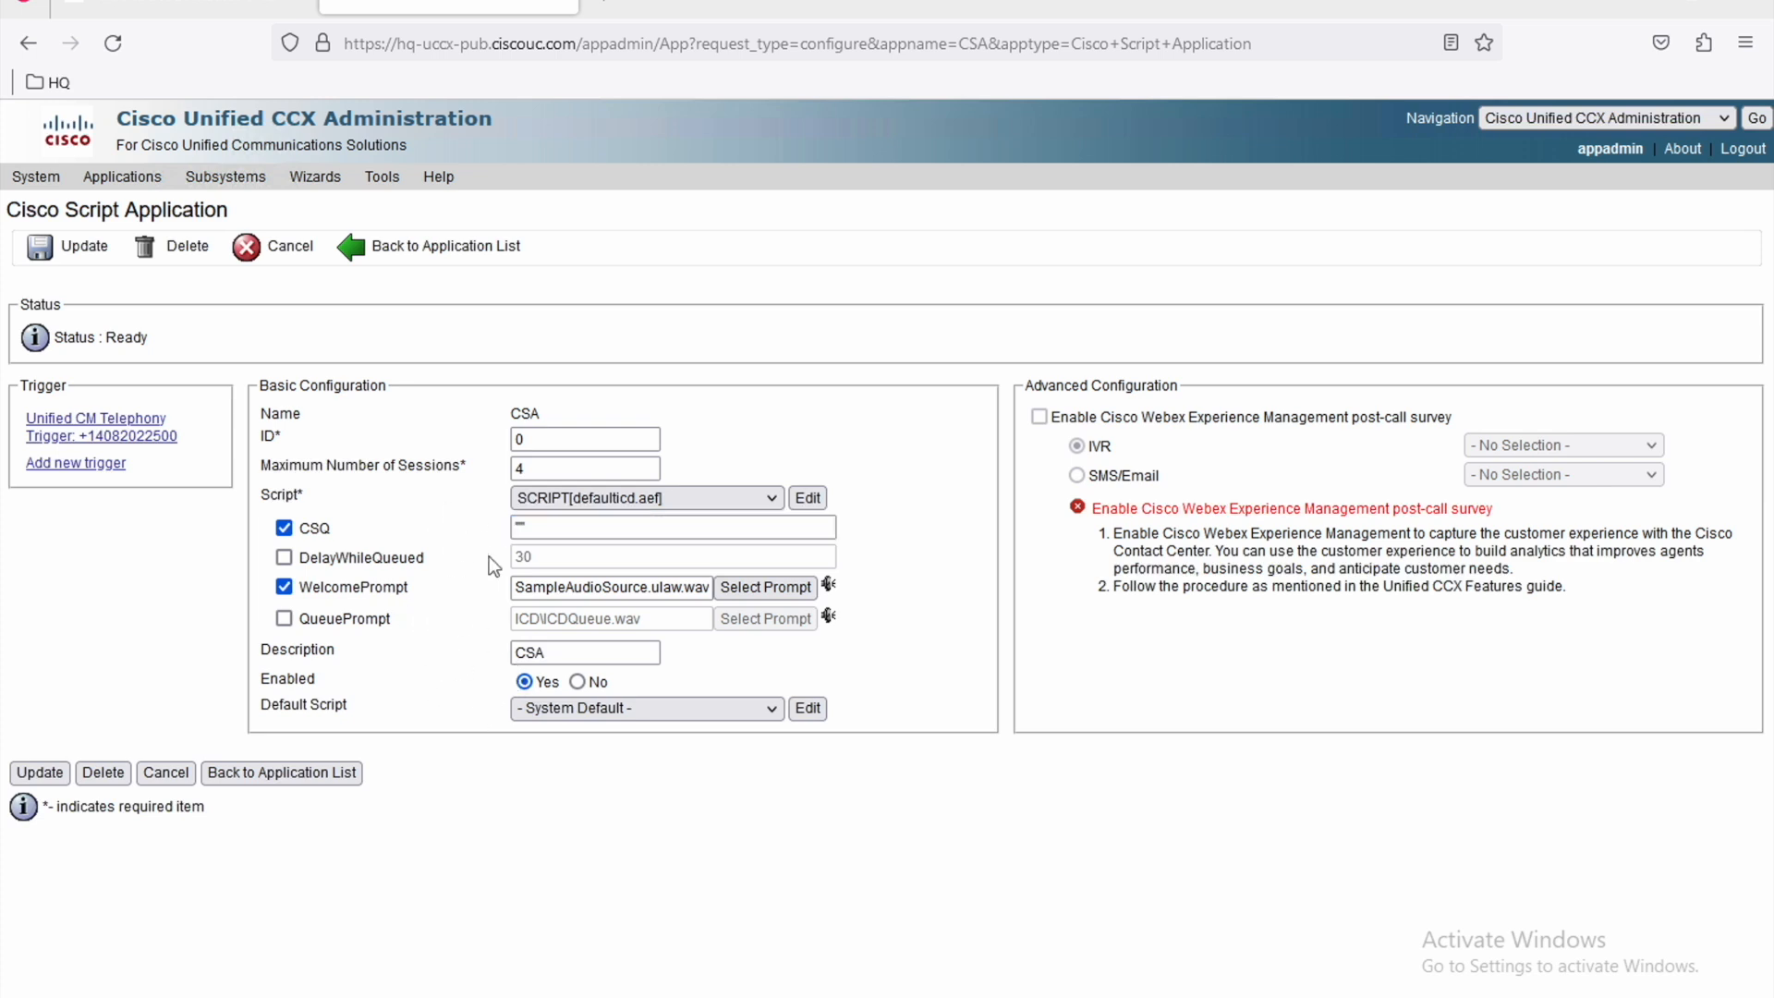
Switch to Unified CM Administration, list the CTI route points and inspect the UCCX-TRIGGER configuration.
click(228, 4)
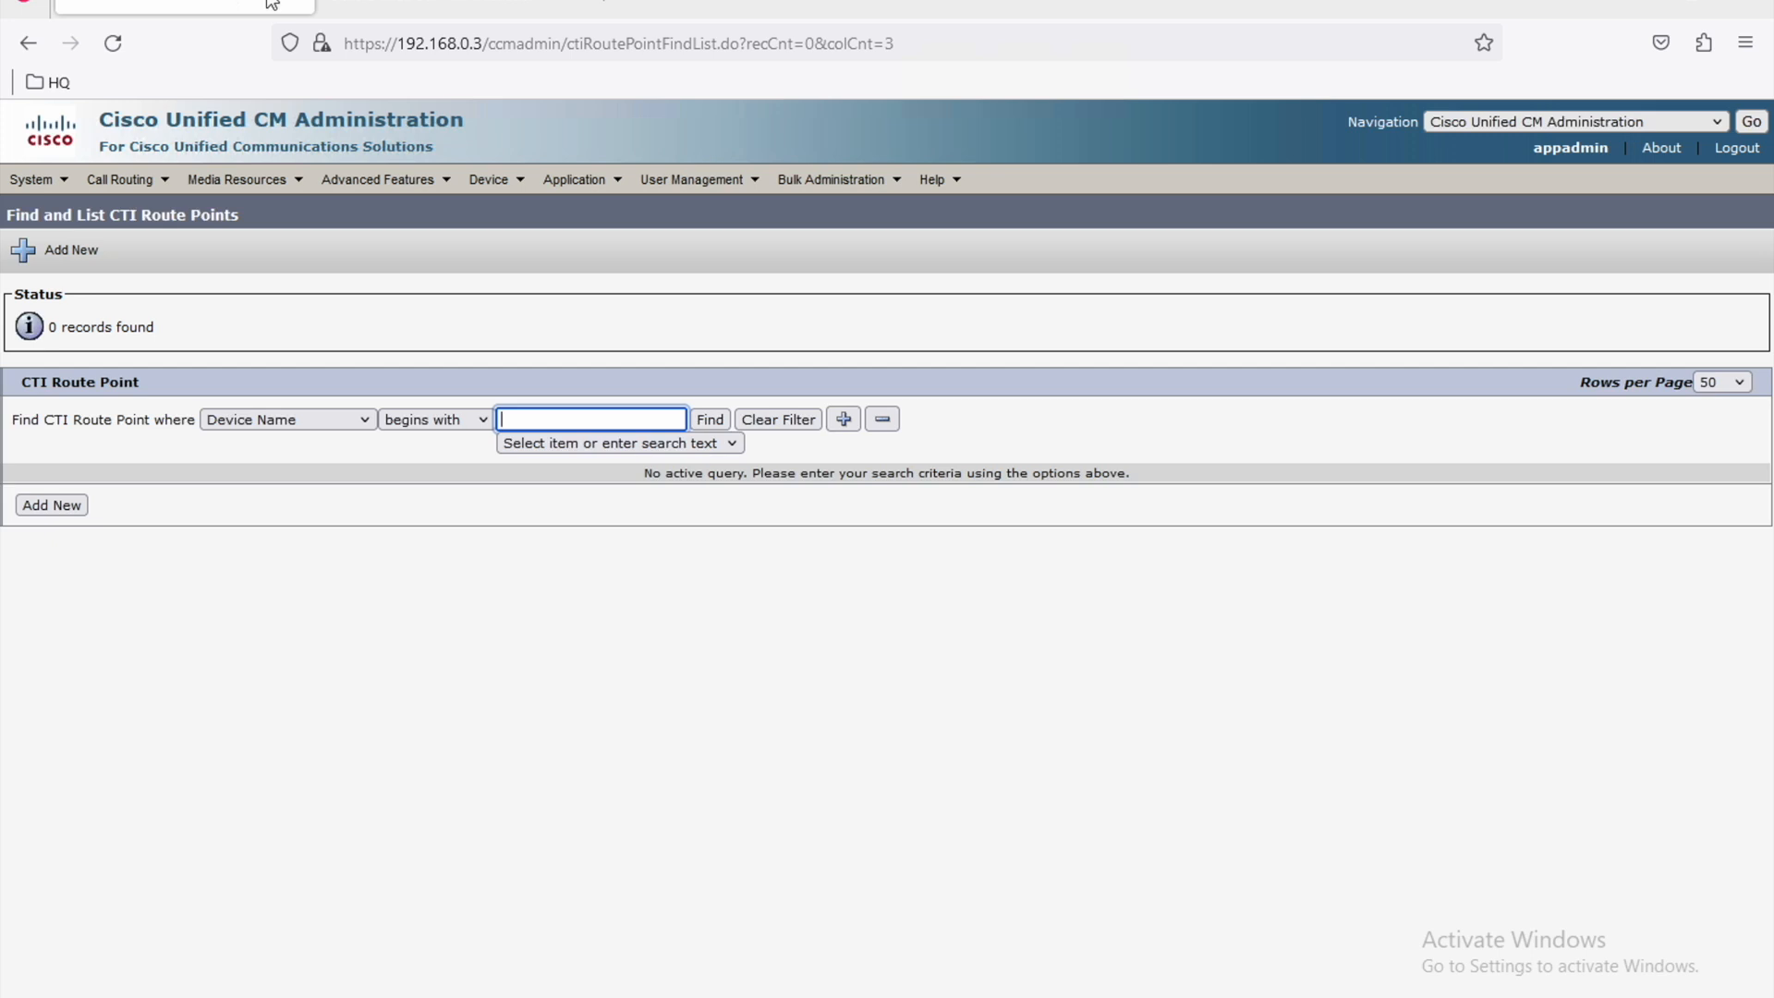
click(488, 179)
click(569, 211)
click(709, 420)
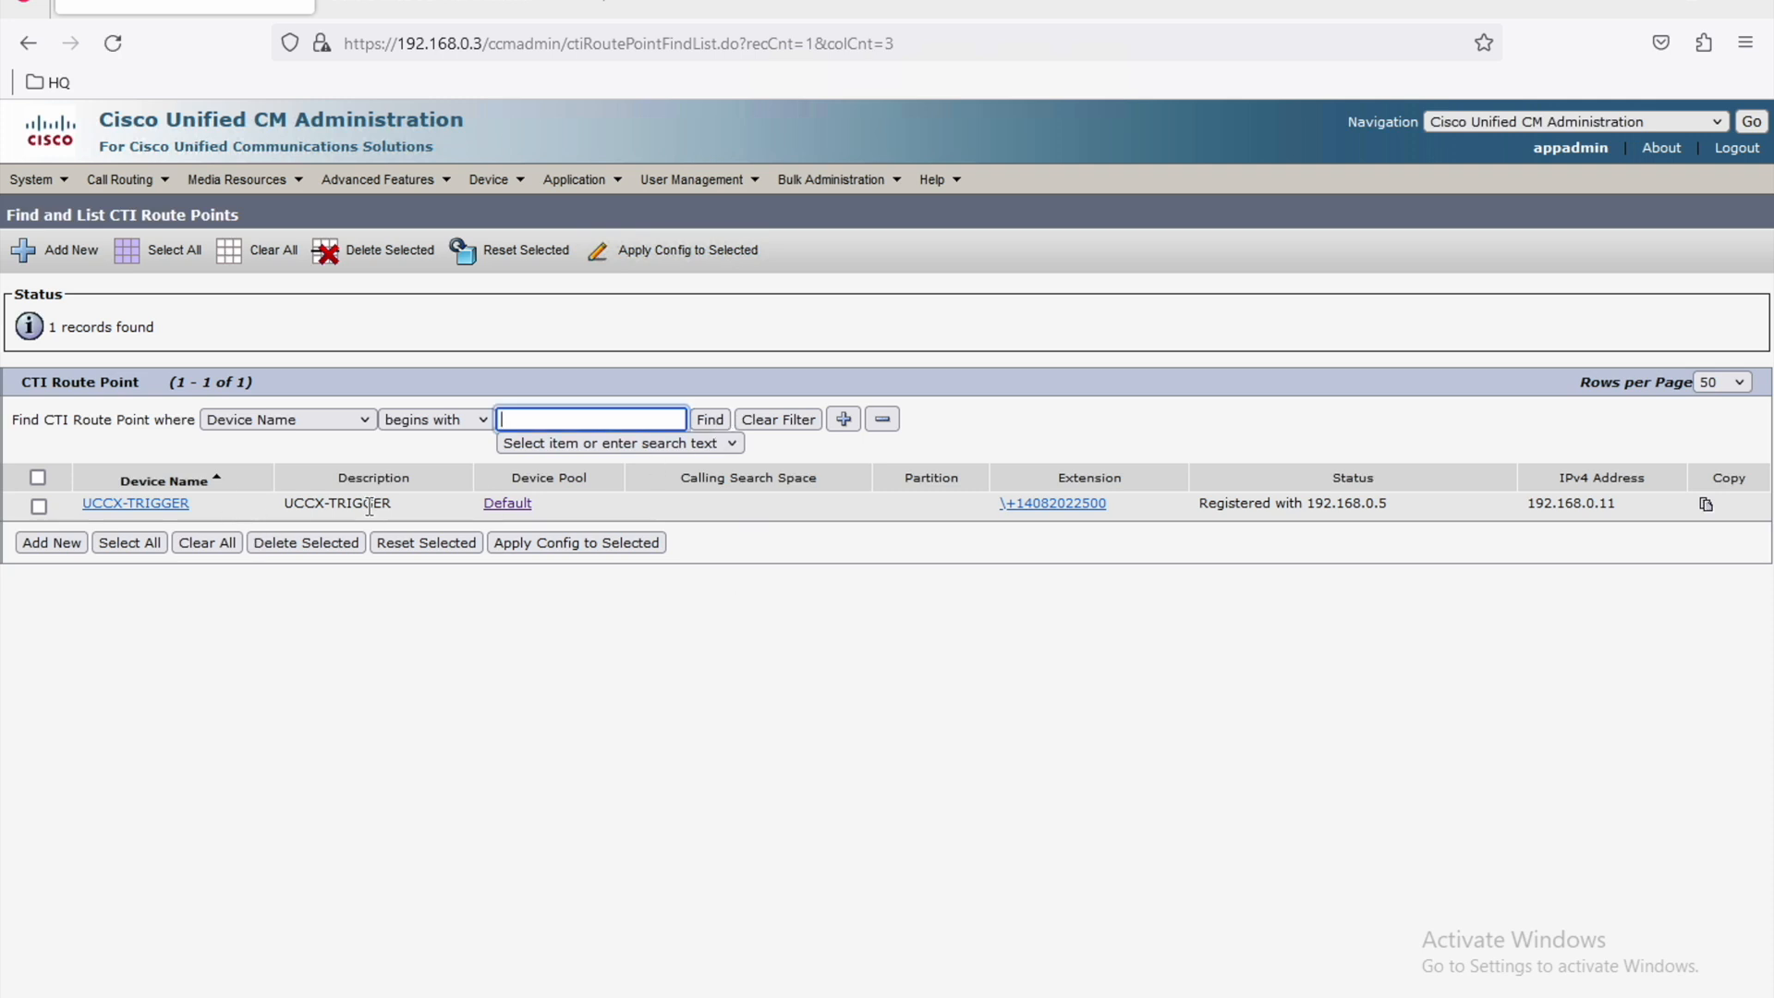
click(168, 504)
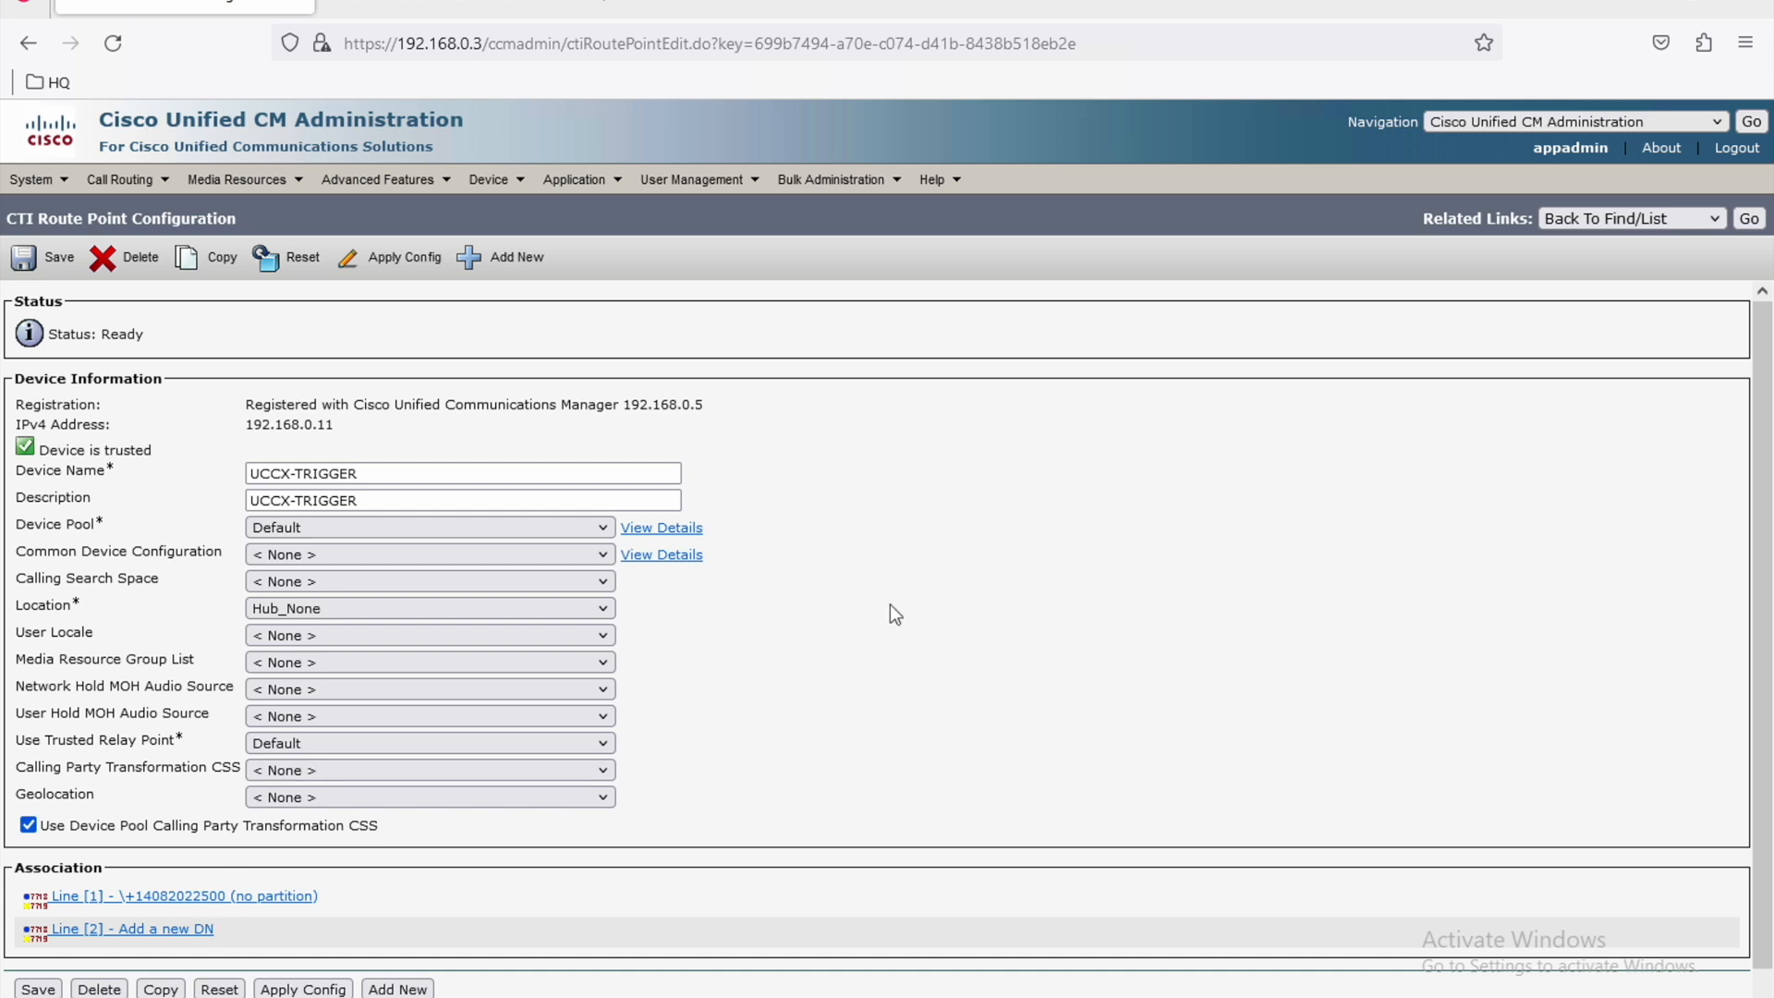
click(1749, 220)
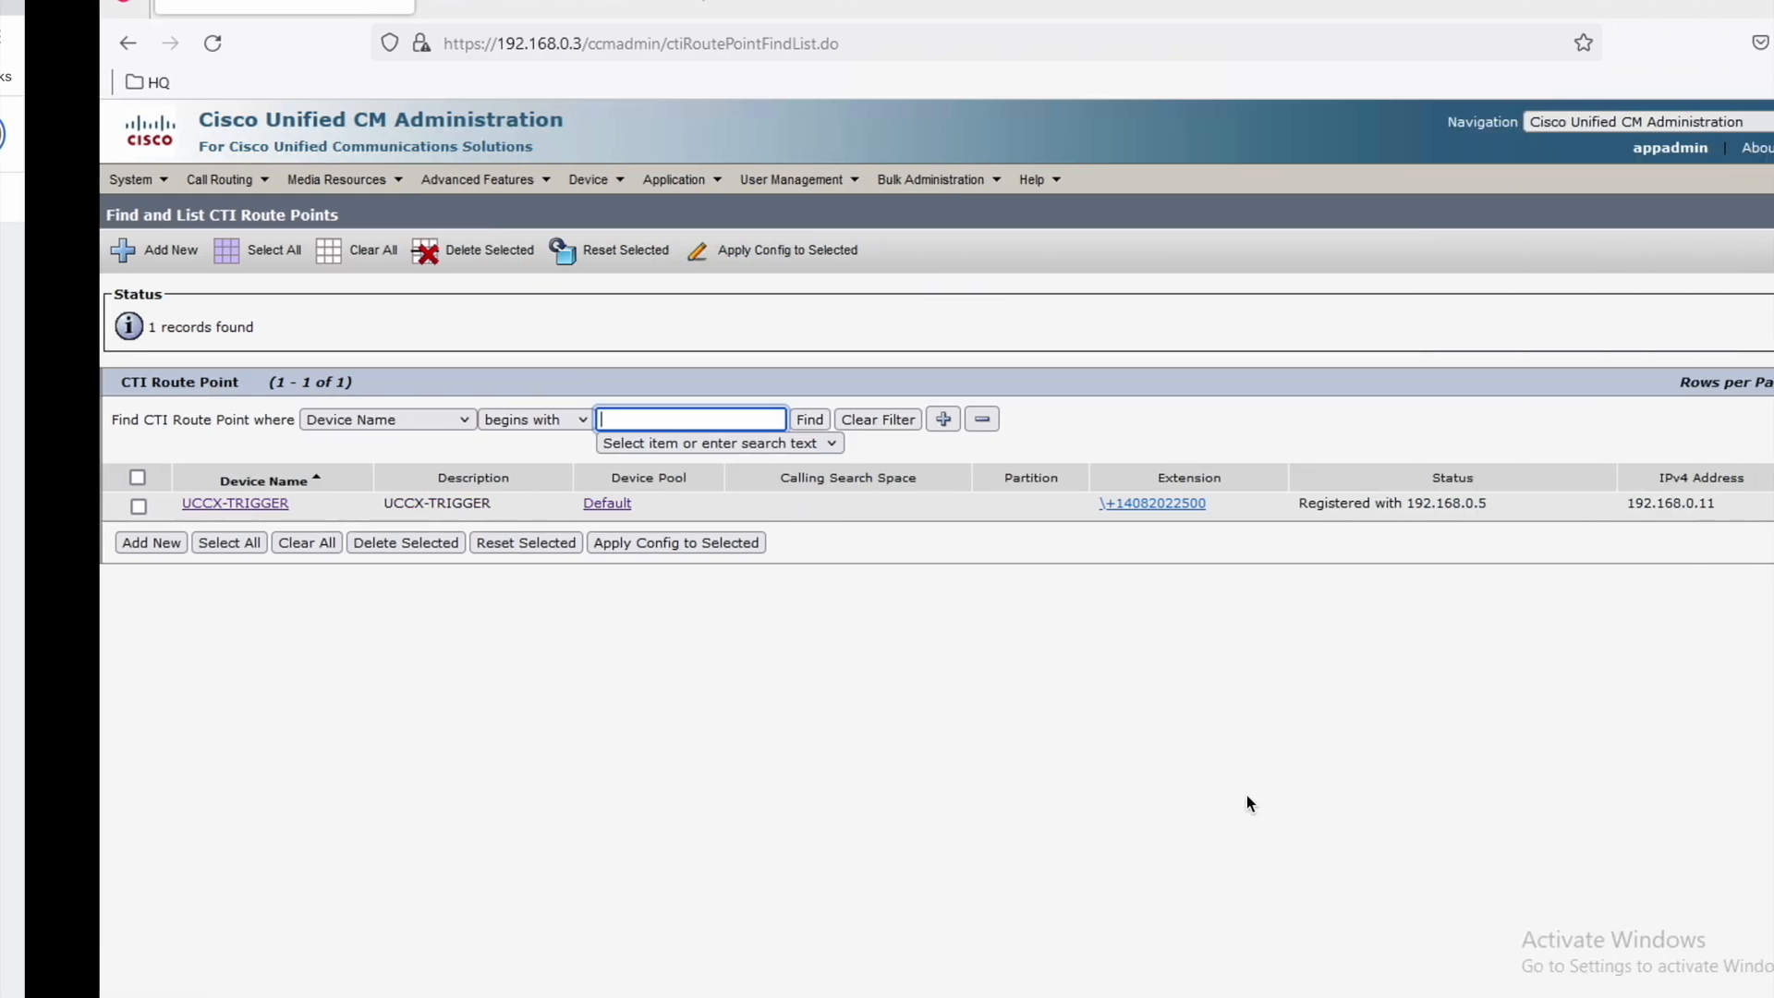
Return to Unified CCX Administration and create a resource group named MyAgents.
click(499, 5)
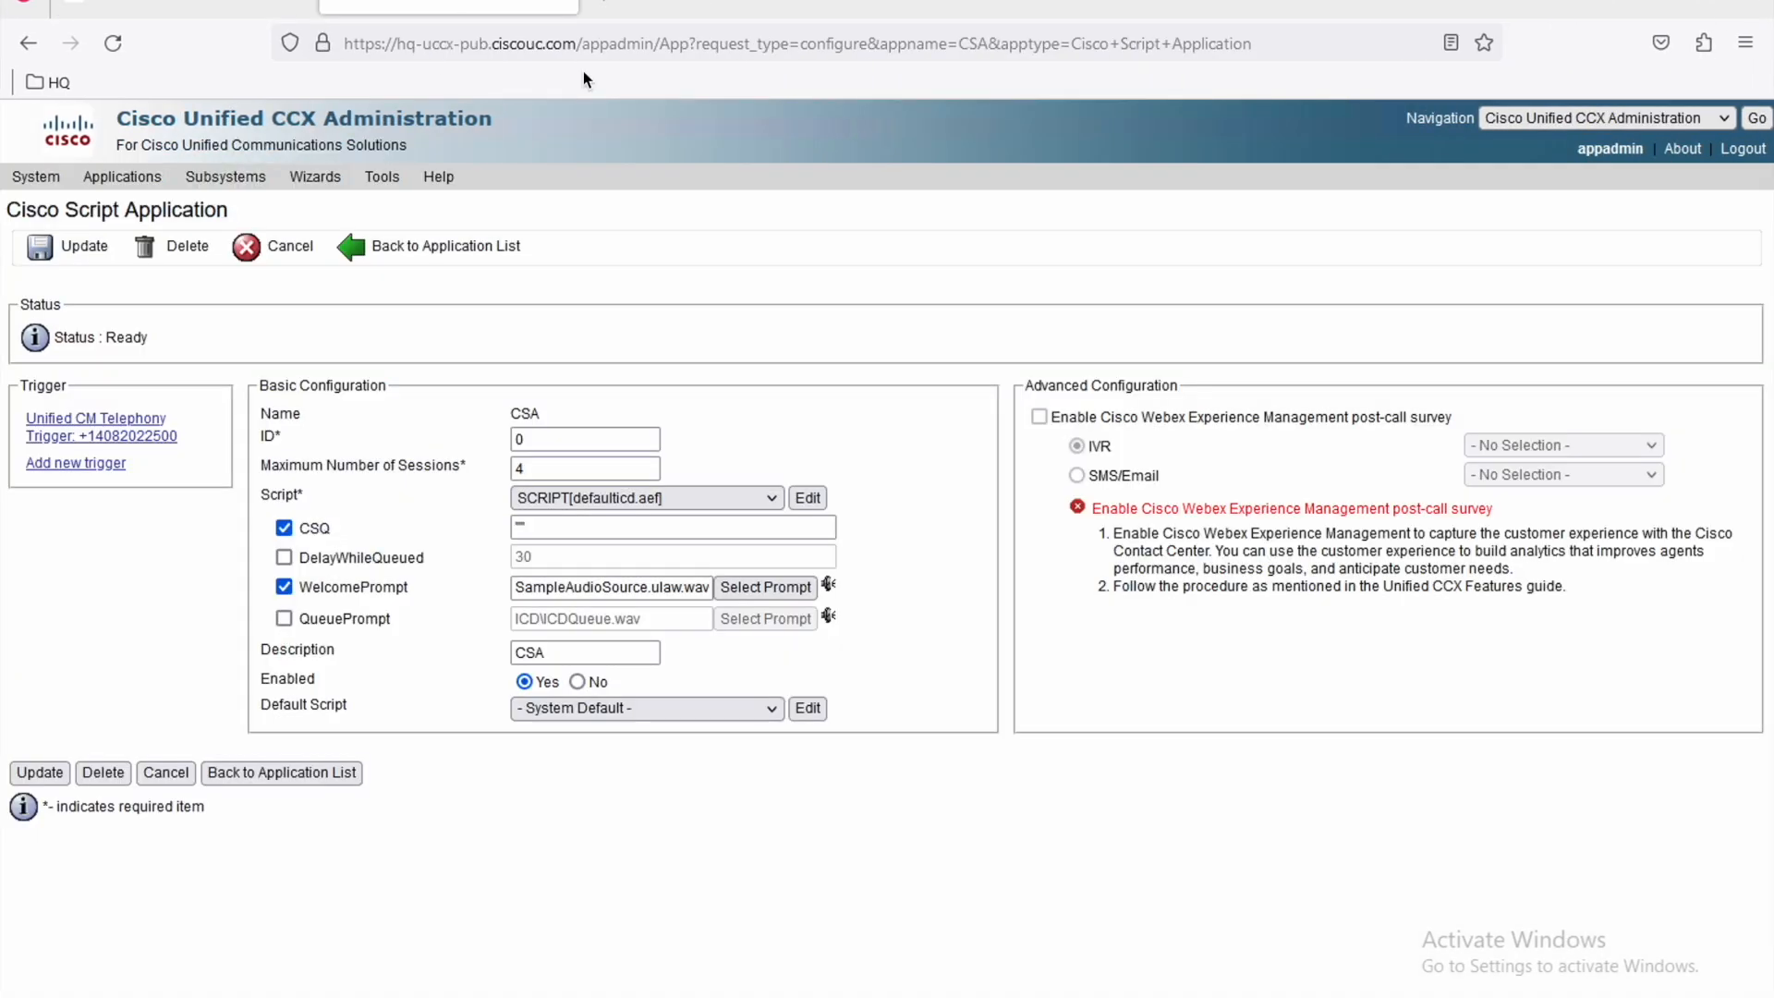
mouse_move(227, 176)
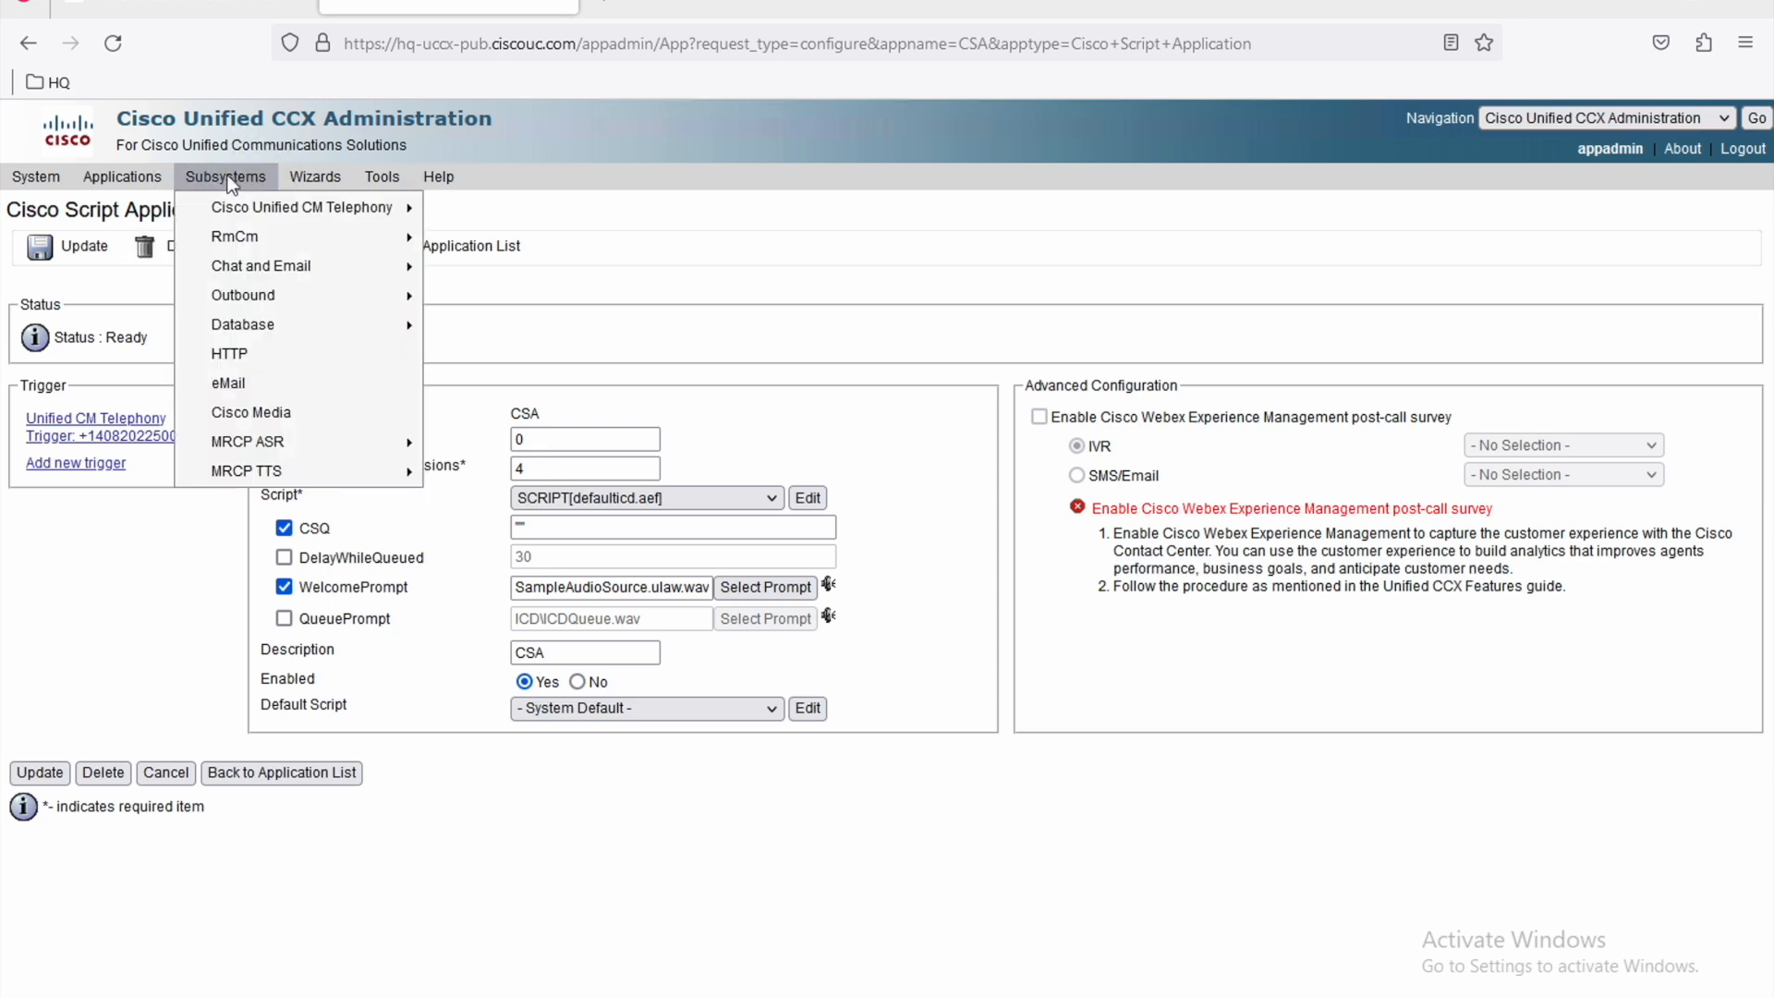
mouse_move(234, 231)
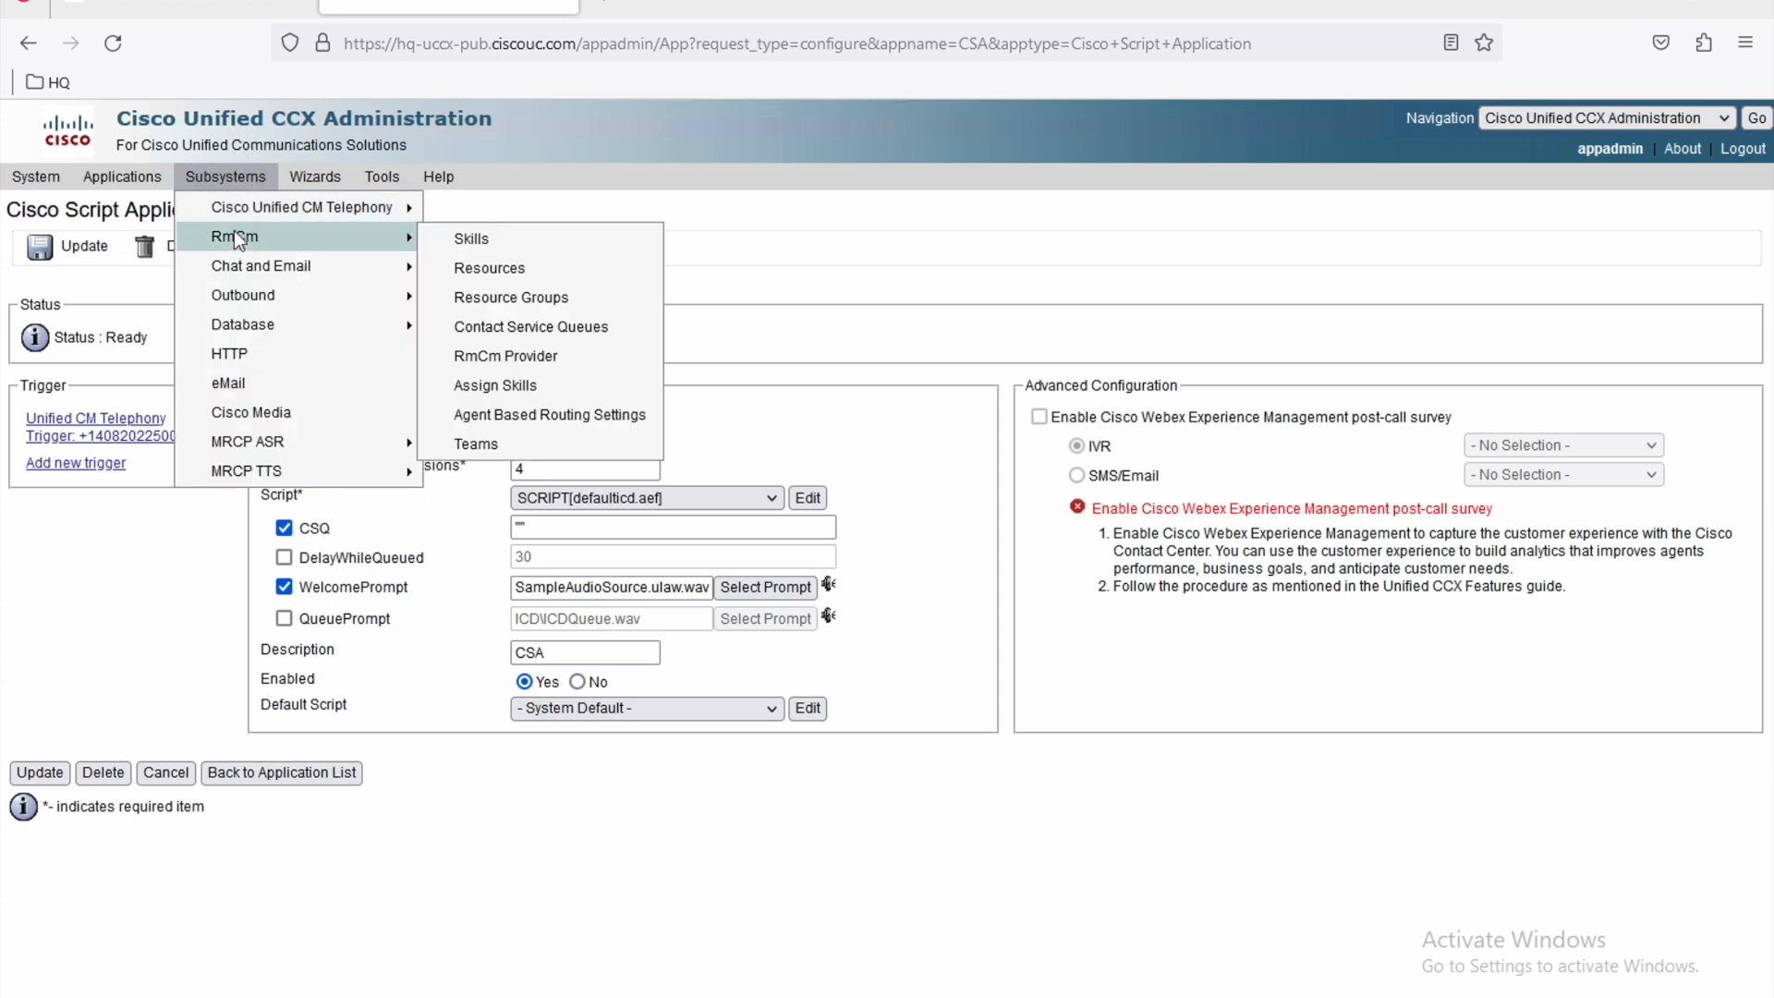
click(539, 297)
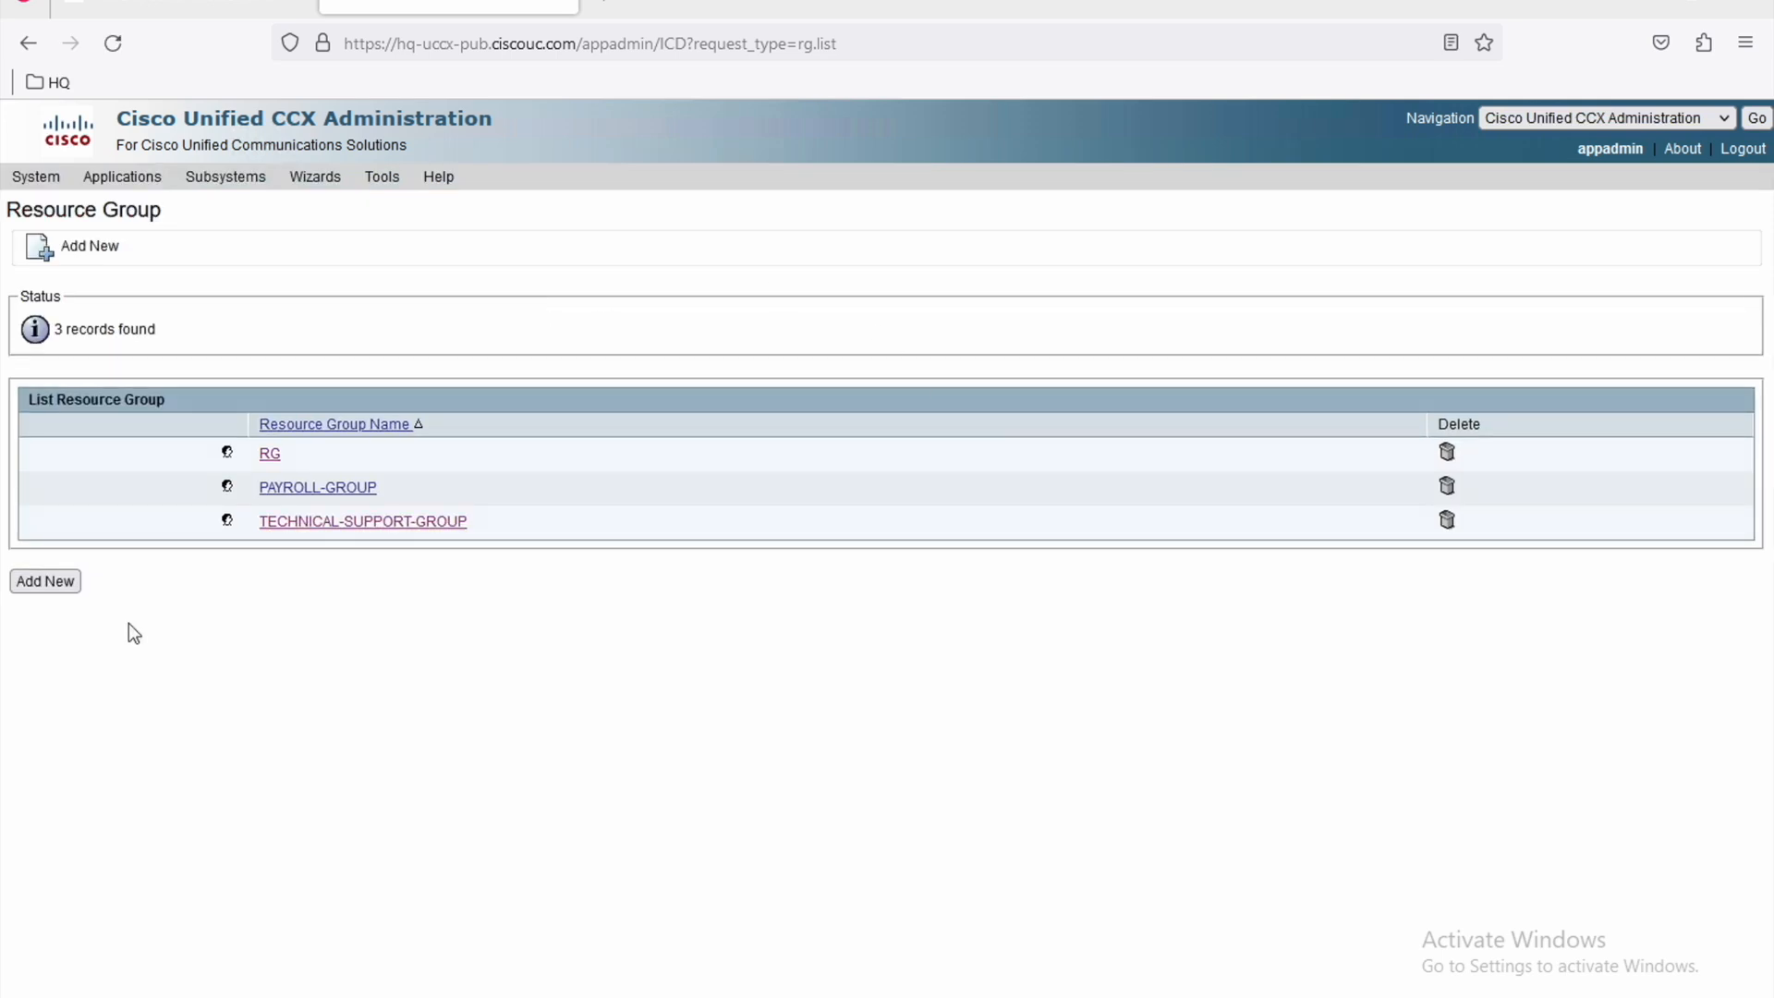
click(43, 582)
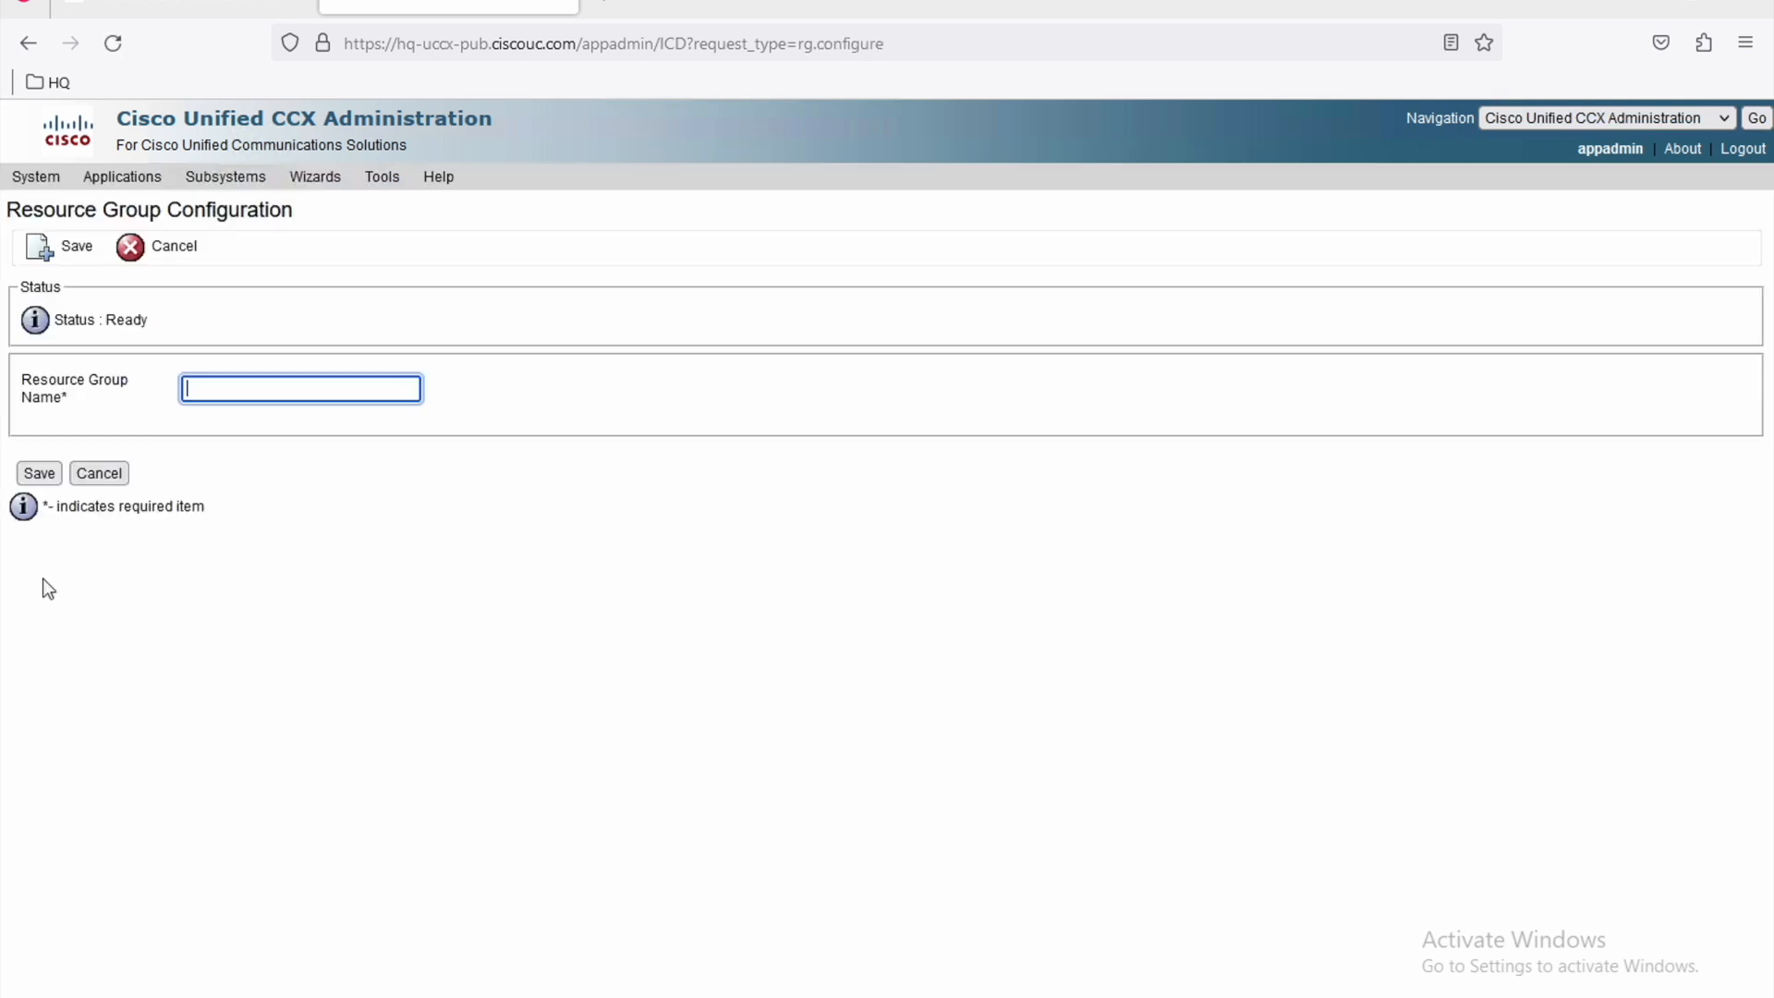
click(240, 404)
click(241, 397)
text(My)
click(301, 410)
click(39, 473)
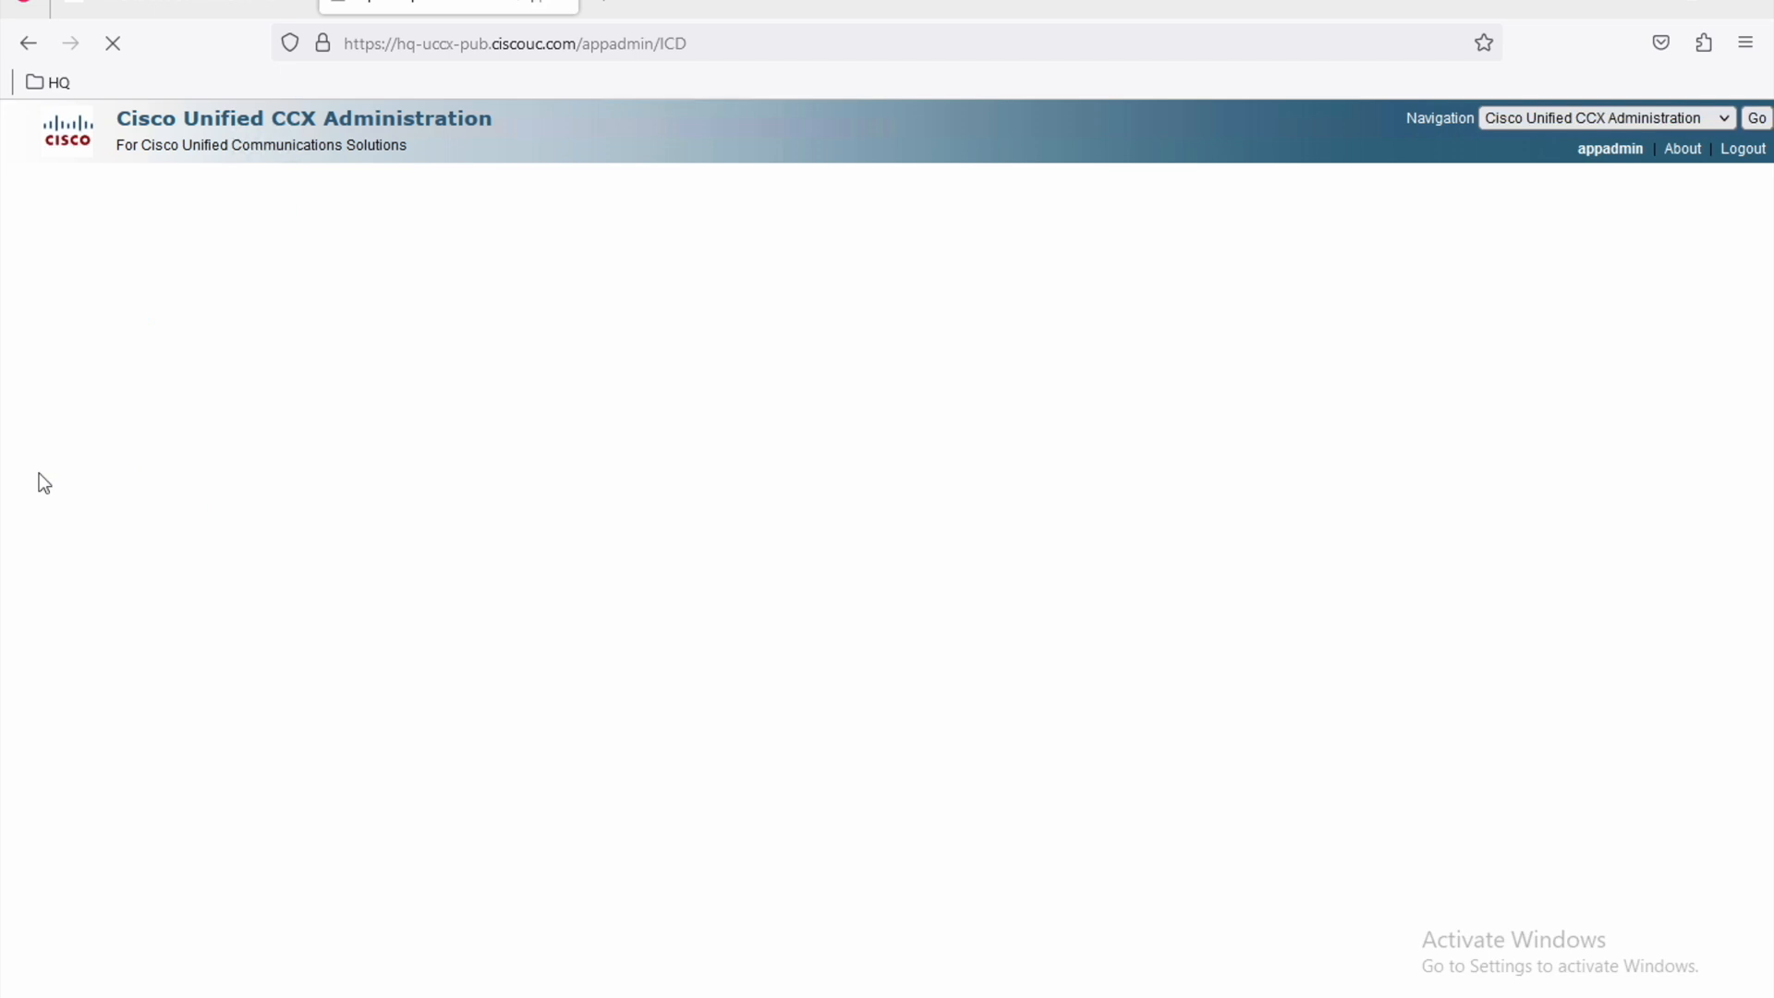
Open the MyAgents resource group and save its configuration again.
click(307, 556)
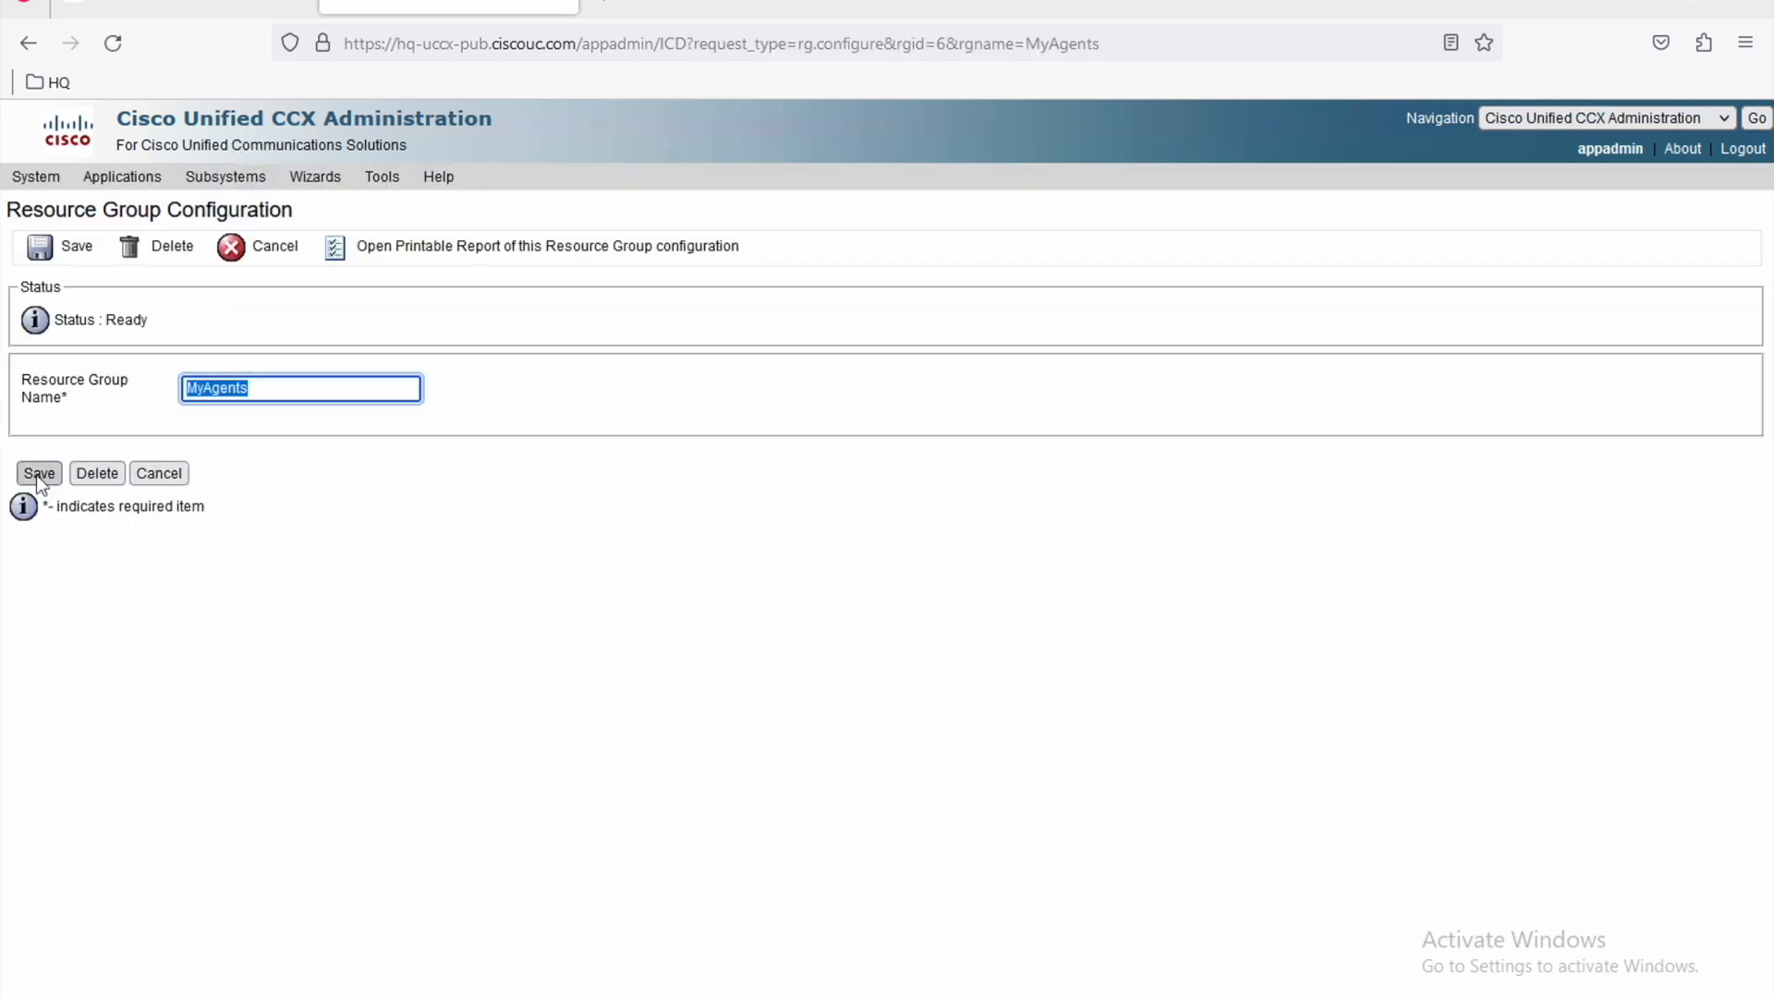
click(37, 474)
click(1056, 615)
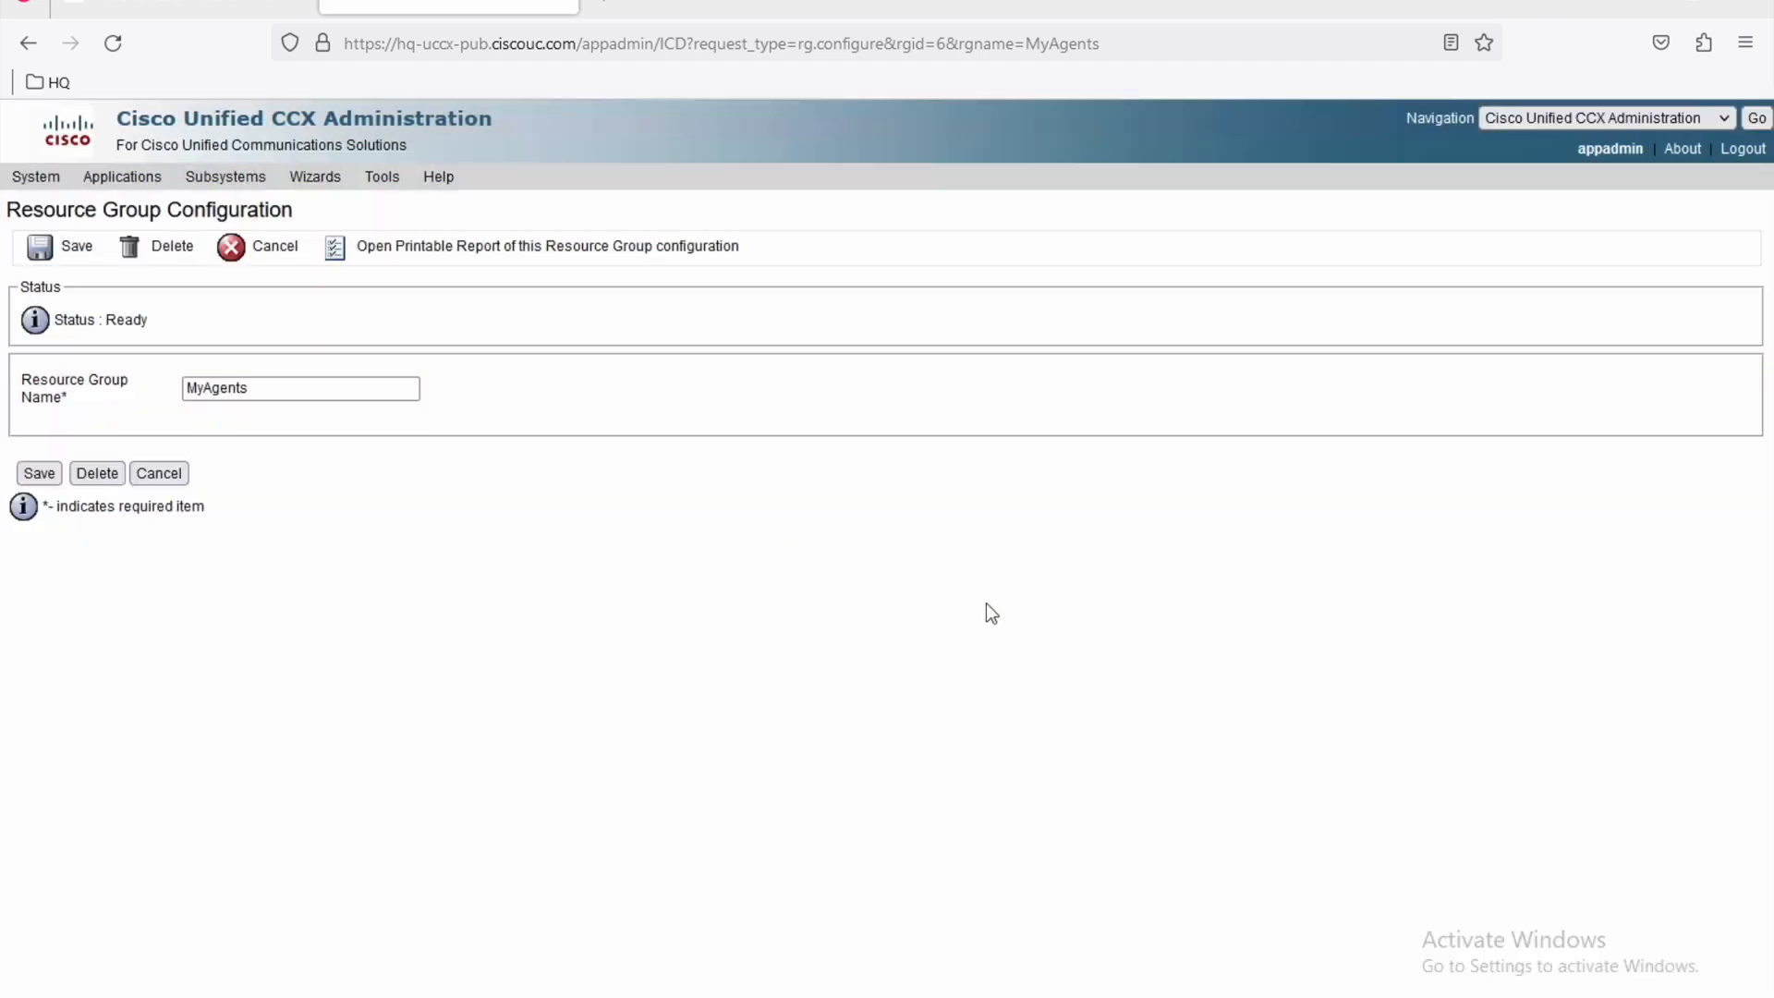
Start a new contact service queue and name it MyCSQ.
click(234, 171)
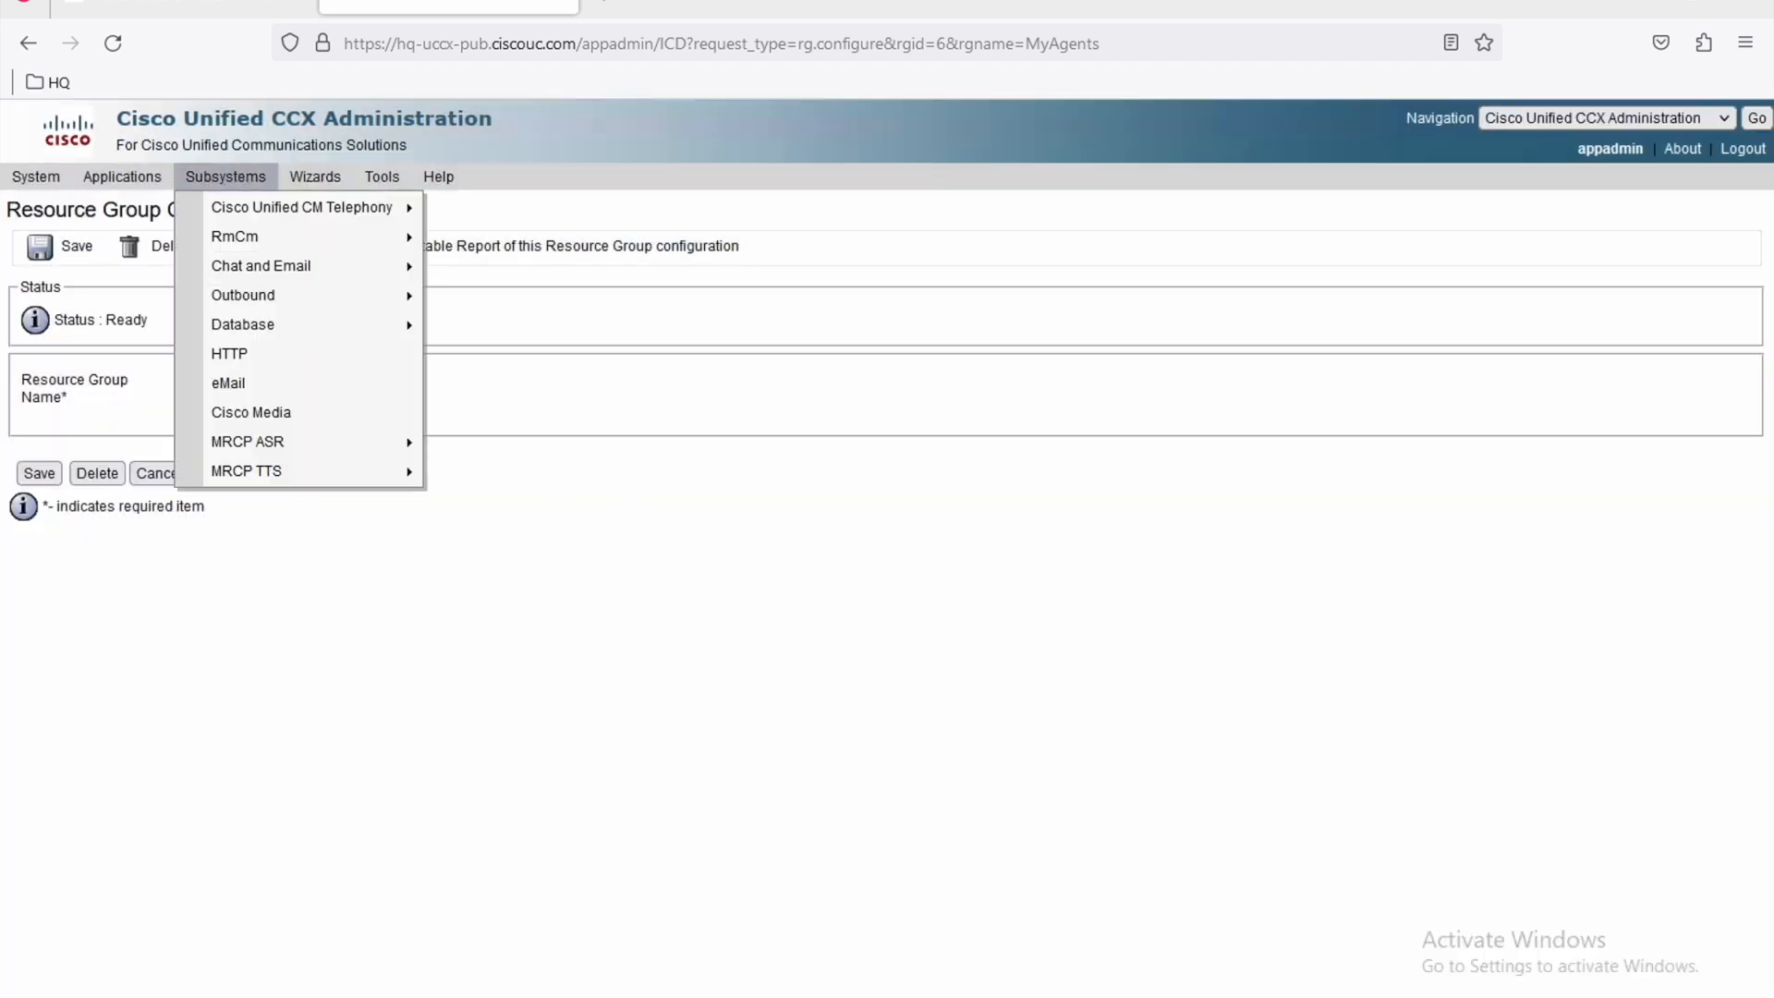
mouse_move(270, 240)
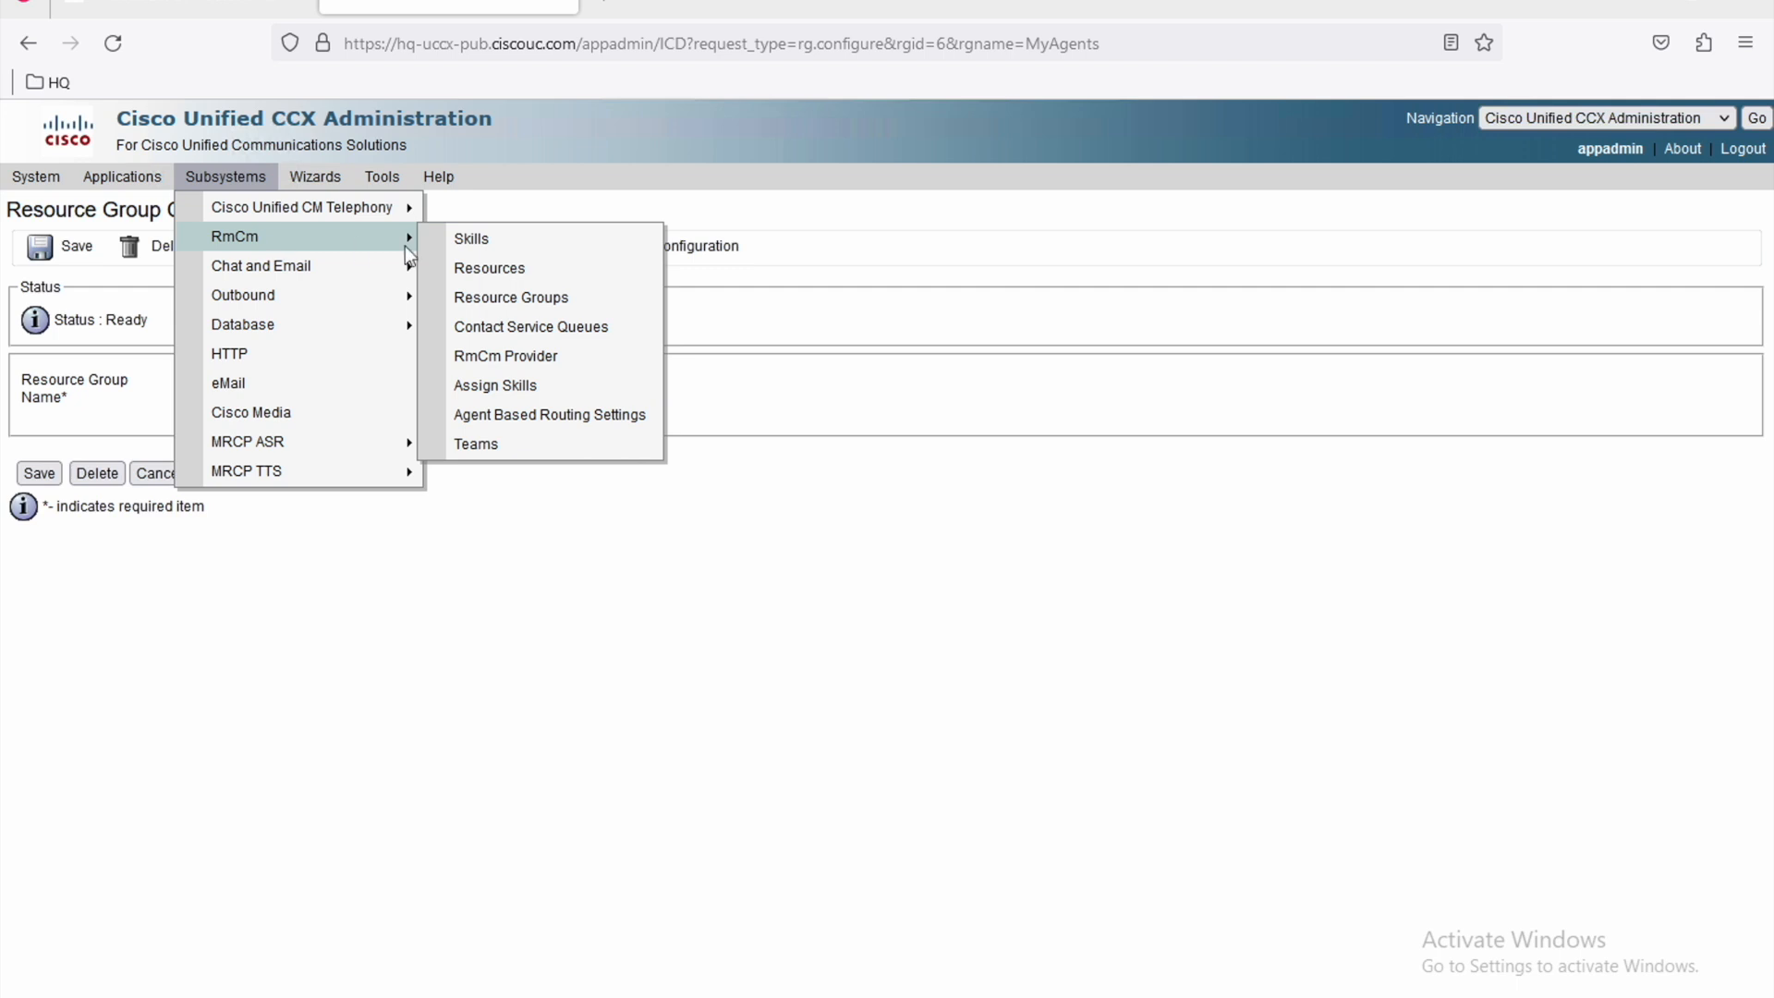
click(517, 326)
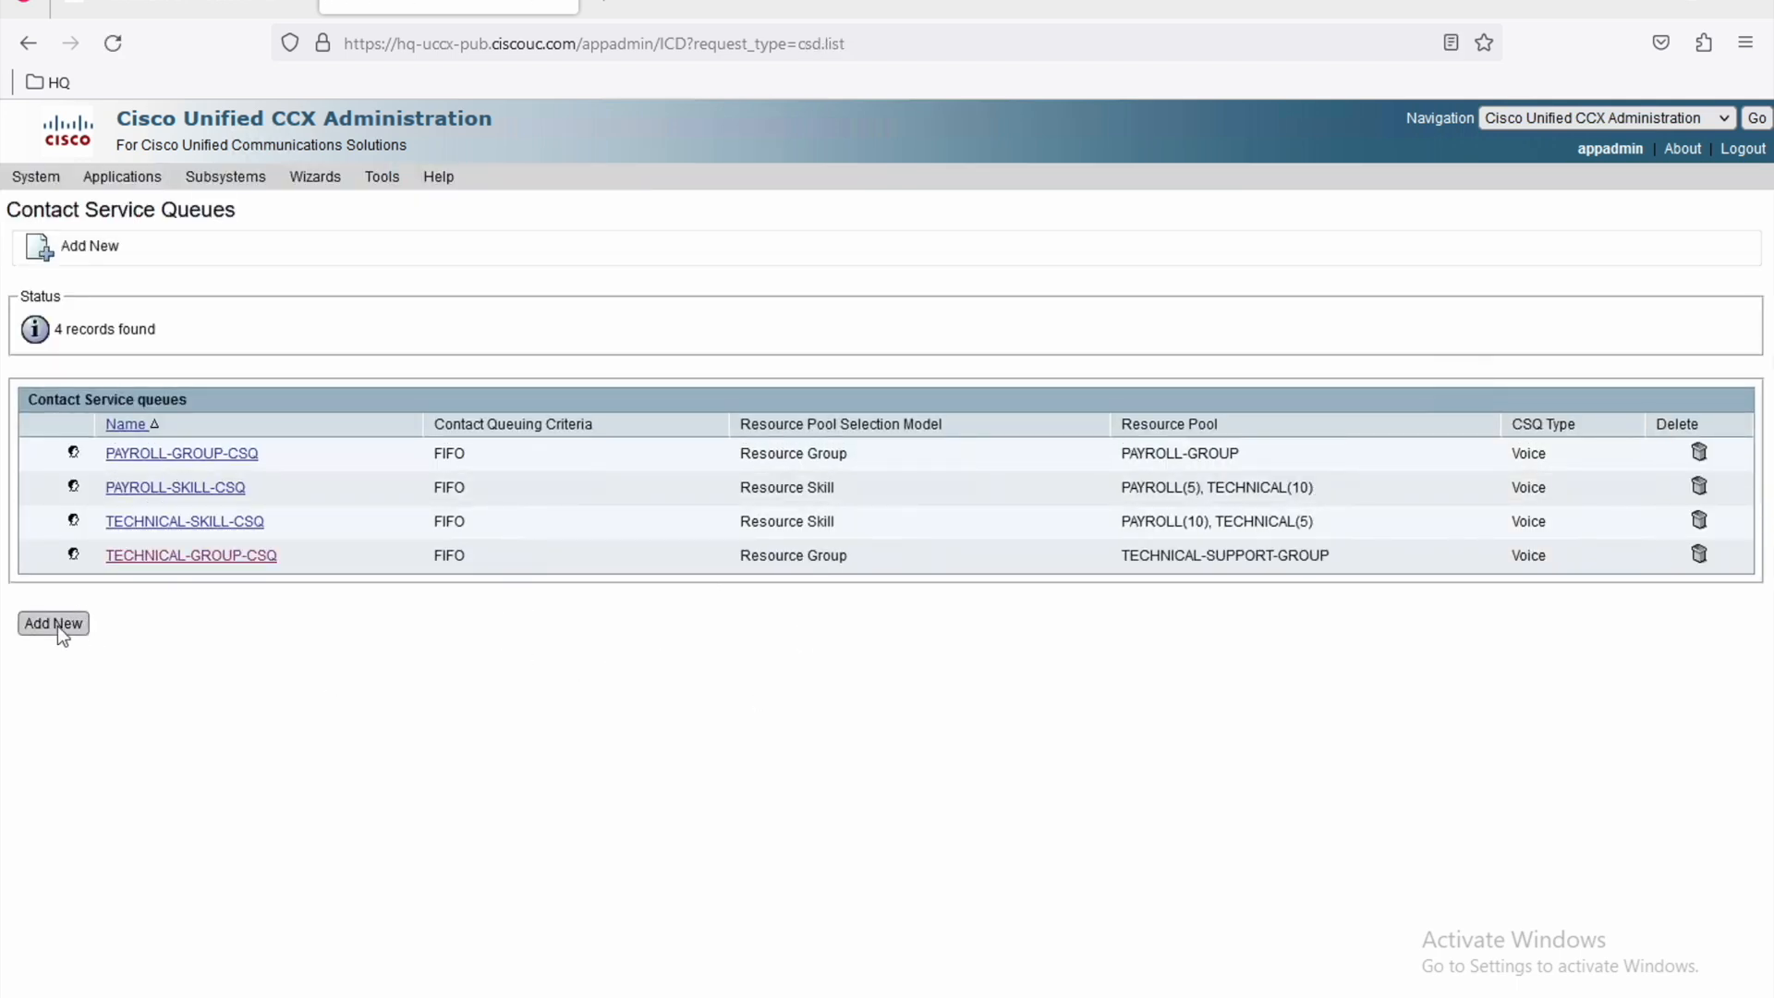
click(83, 247)
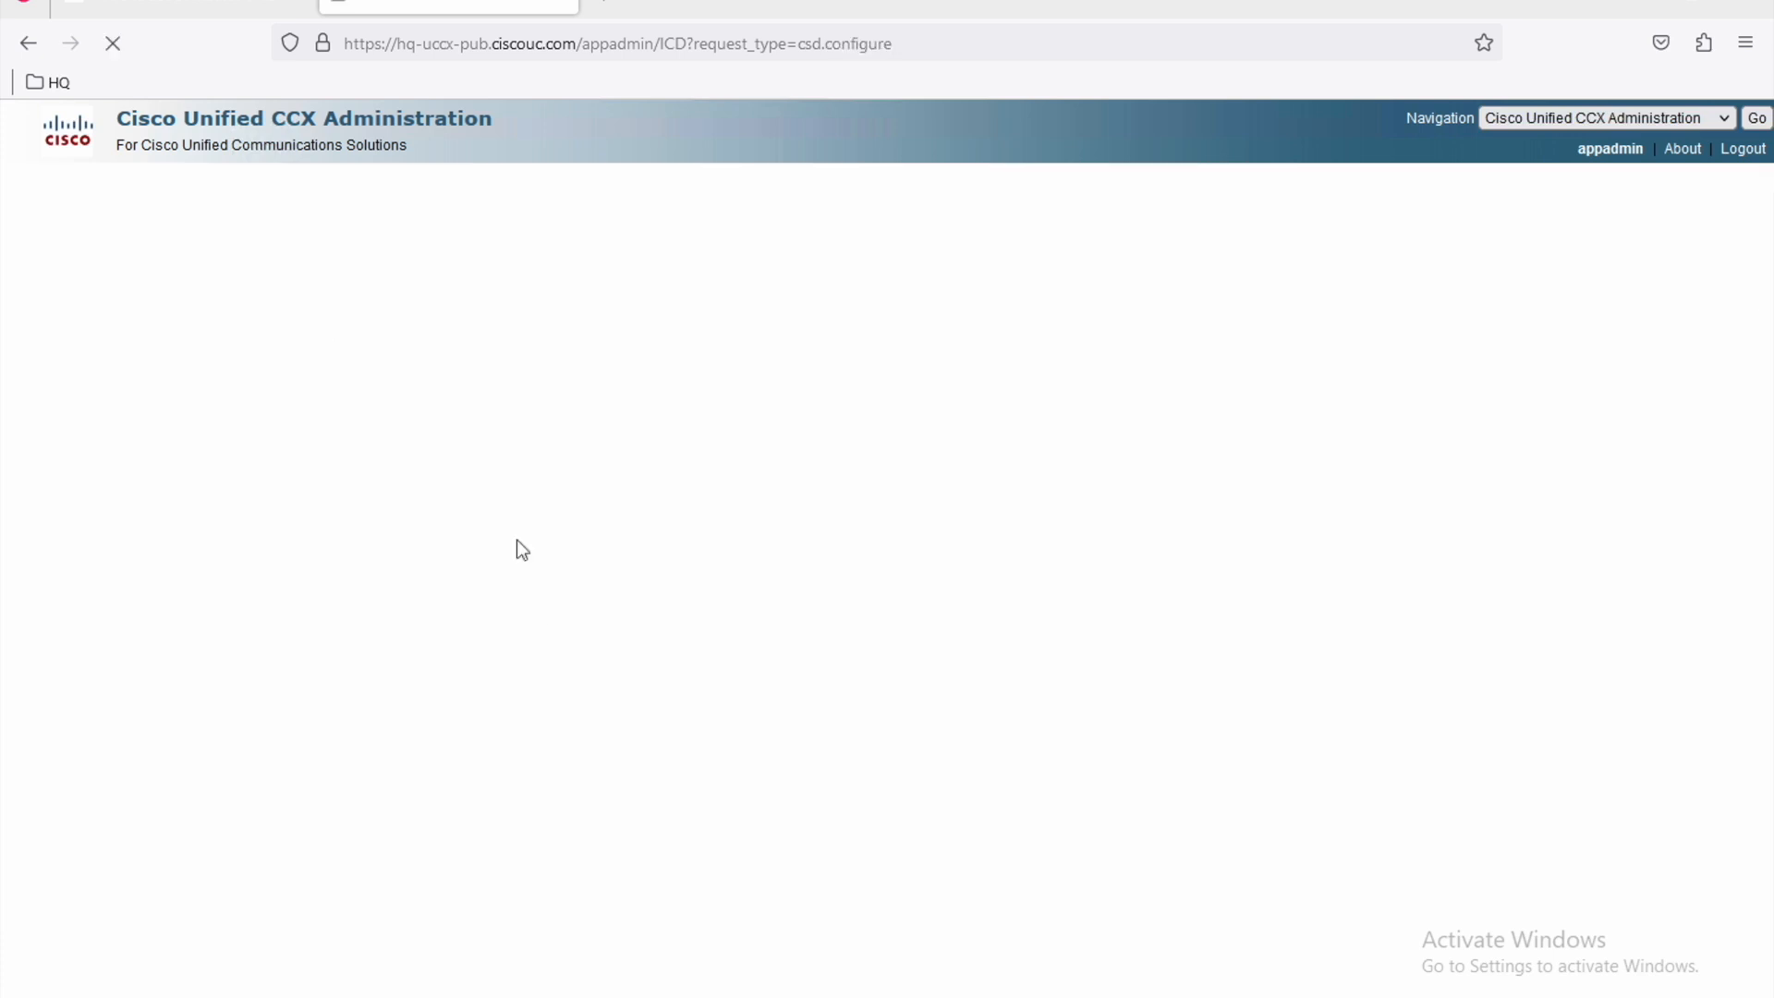
text(M)
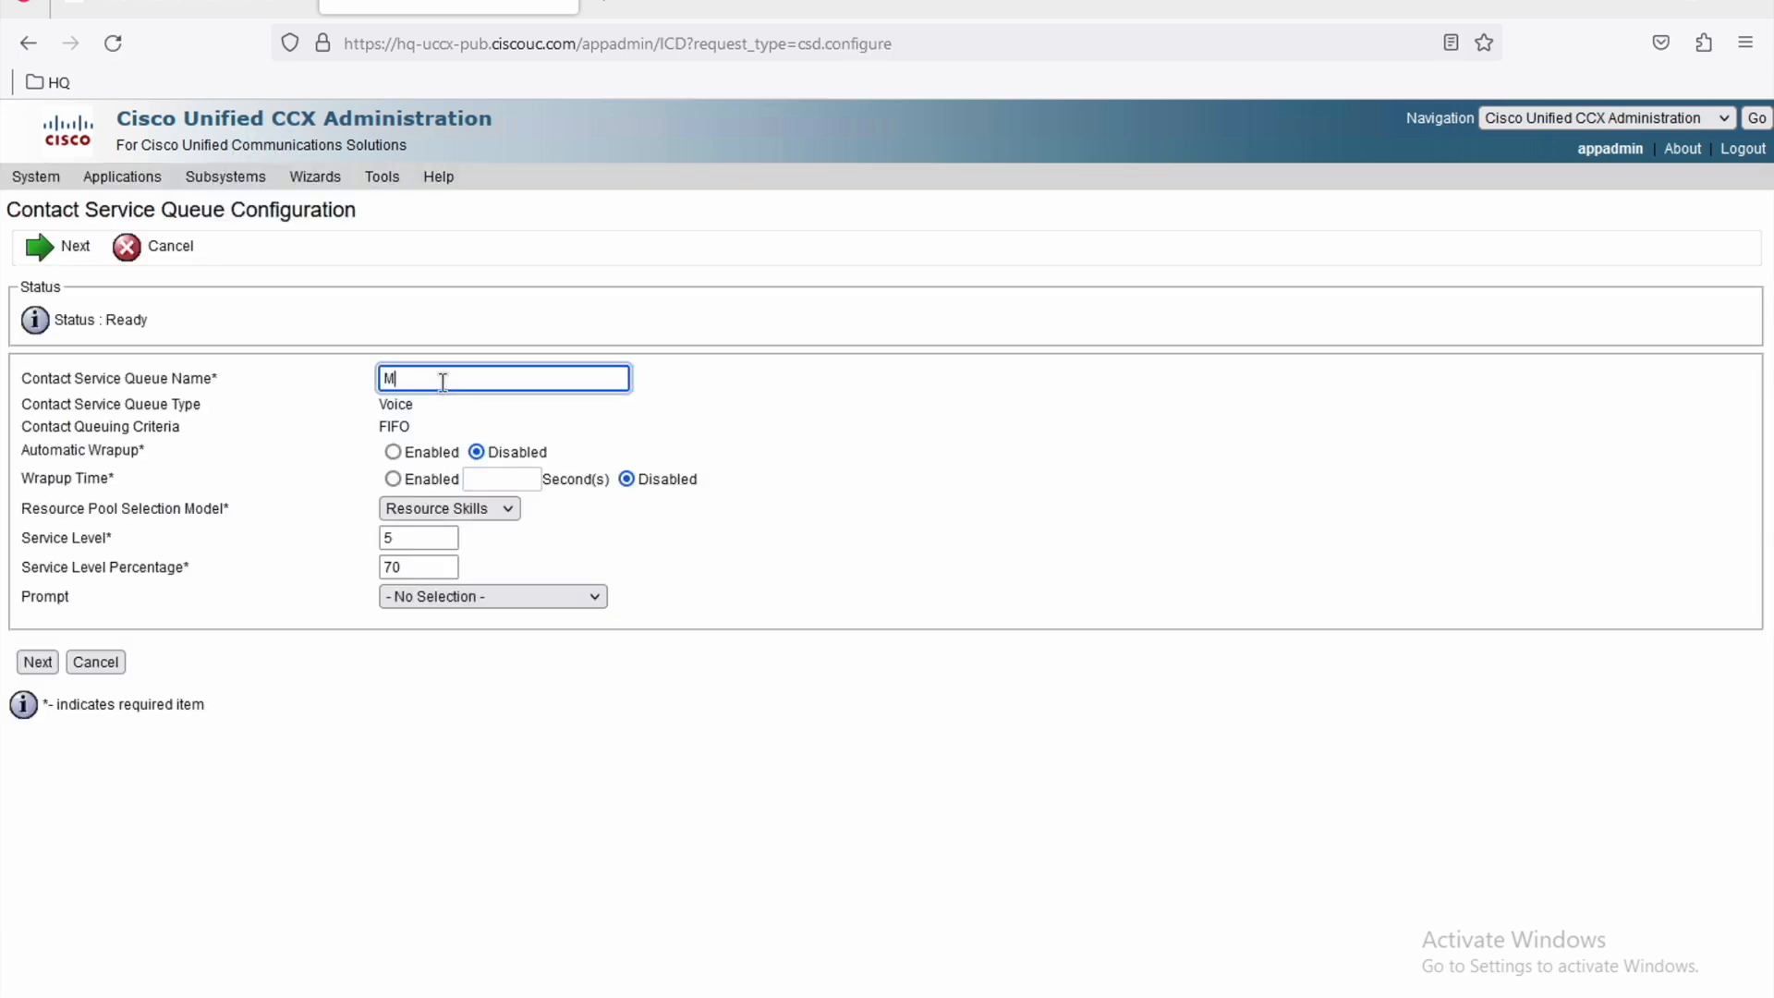
text(yCSQ)
drag(442, 381, 350, 382)
click(621, 423)
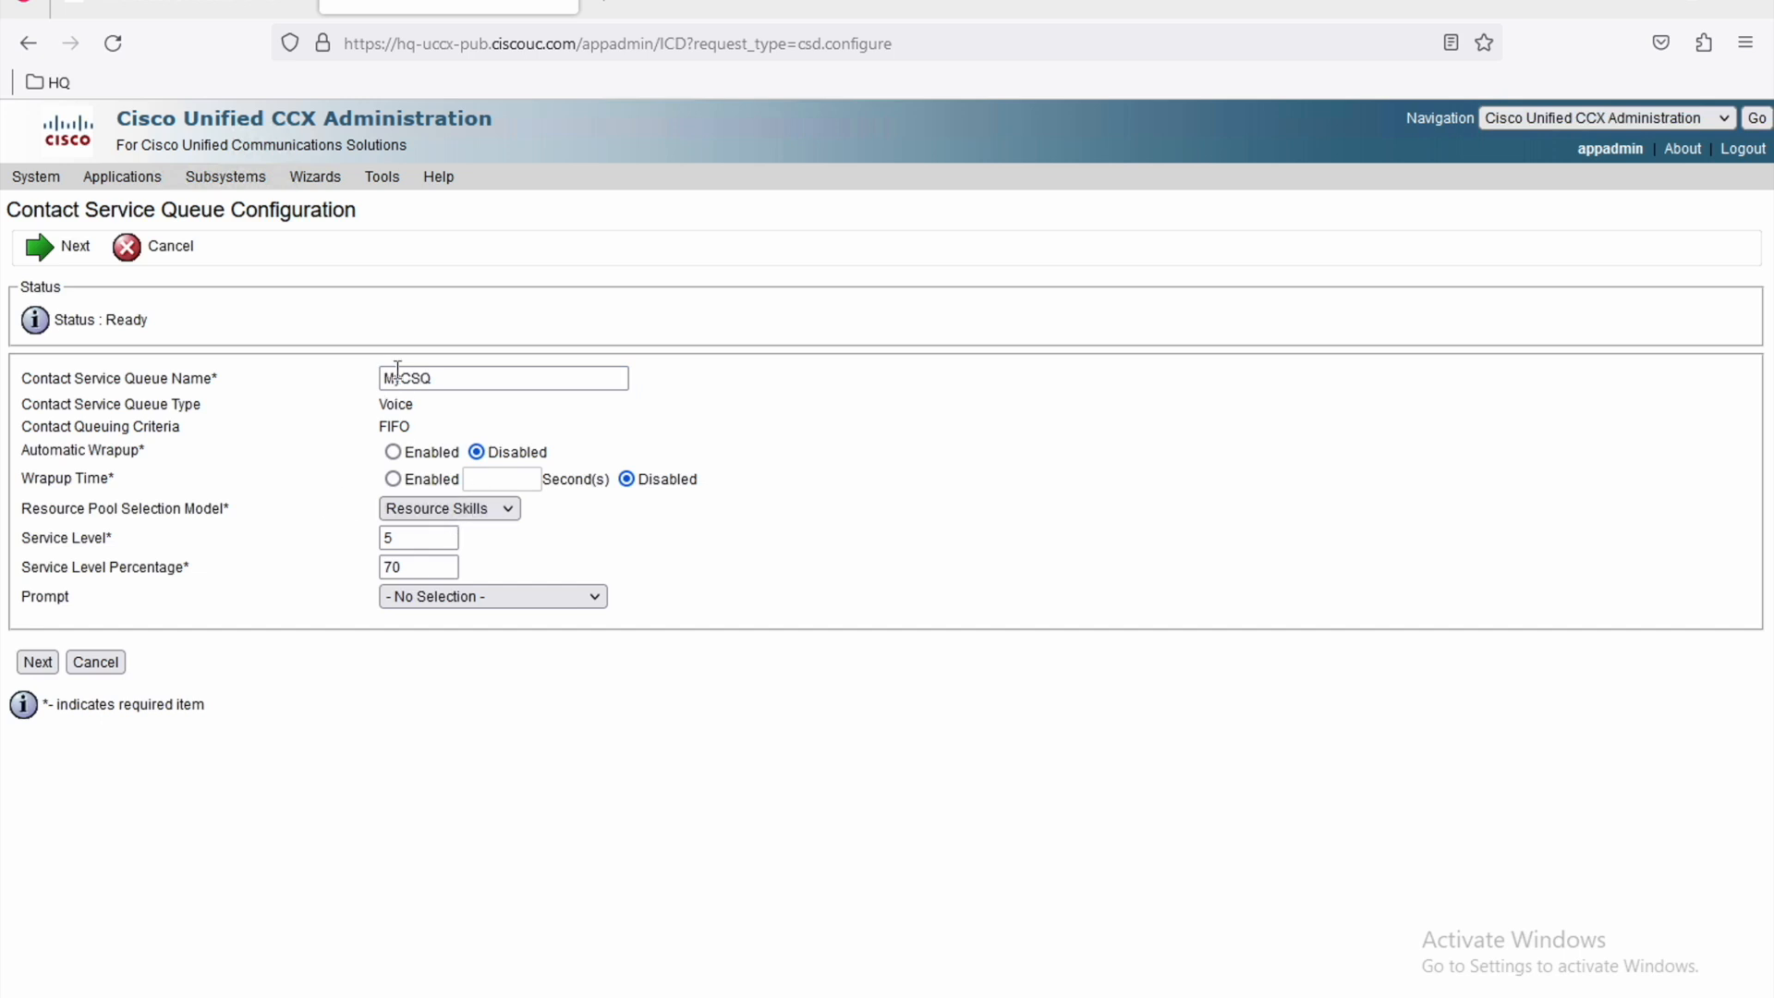
Set the queue's resource pool selection model to Resource Group and its prompt to uccxwelcome.wav.
click(486, 508)
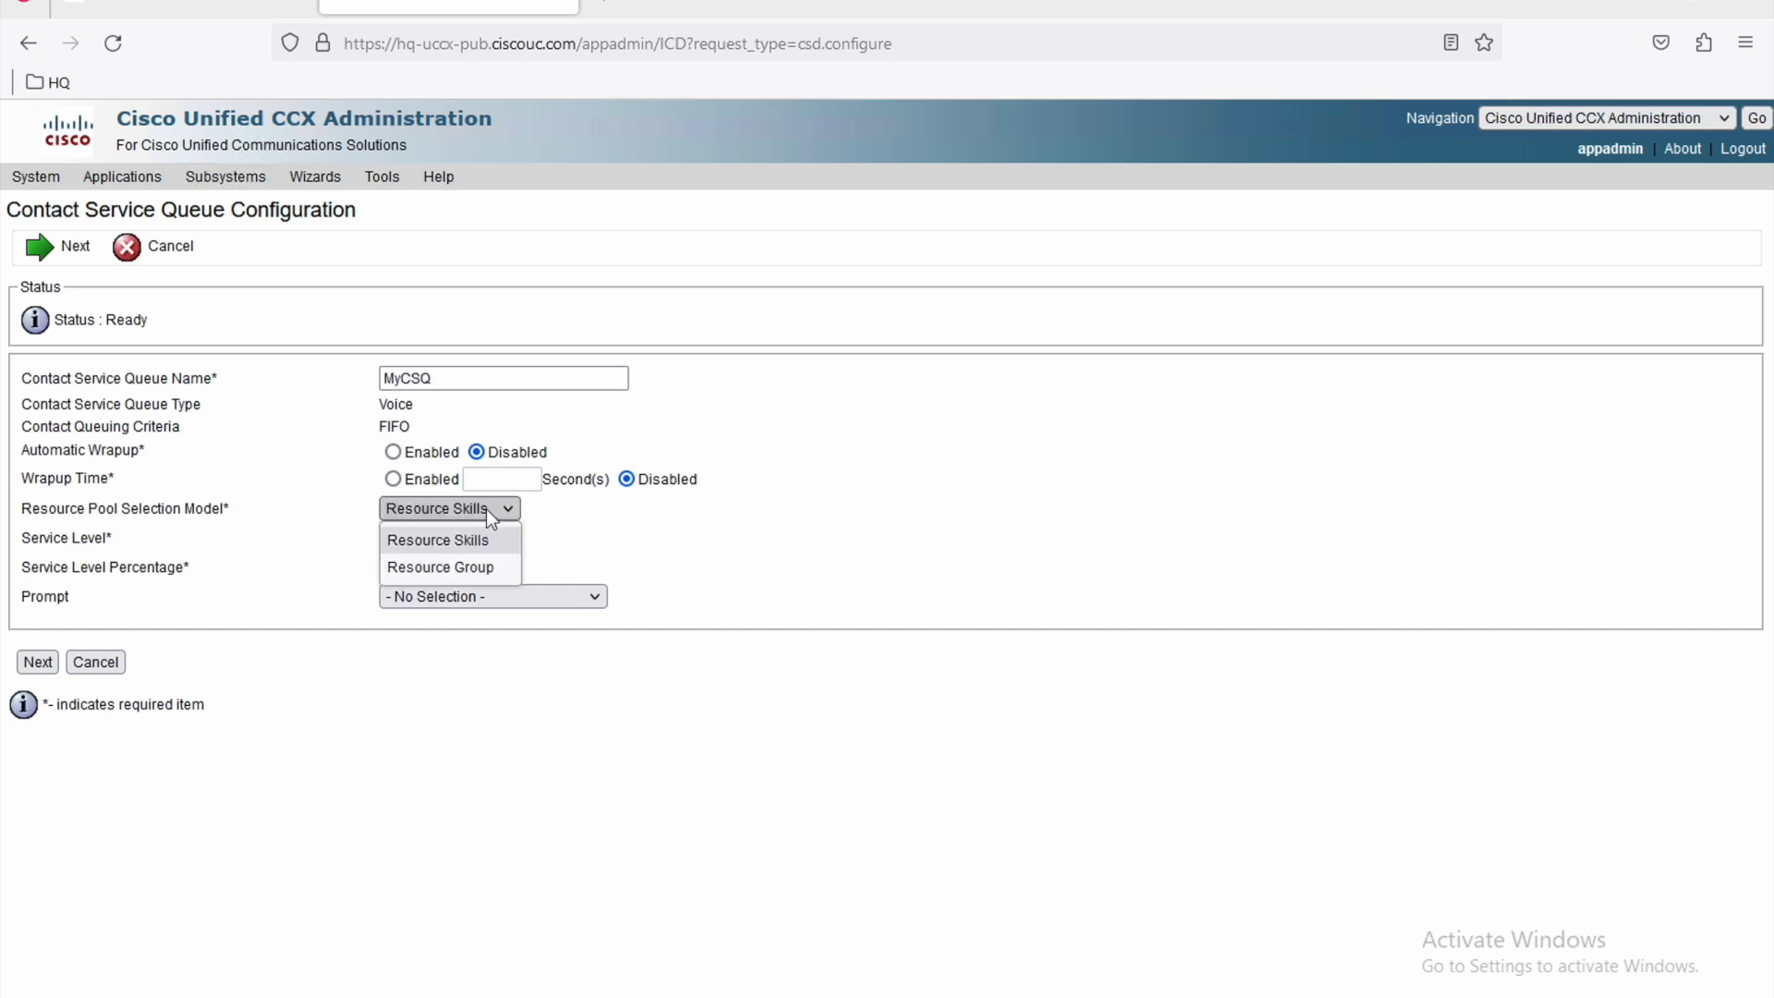
click(467, 569)
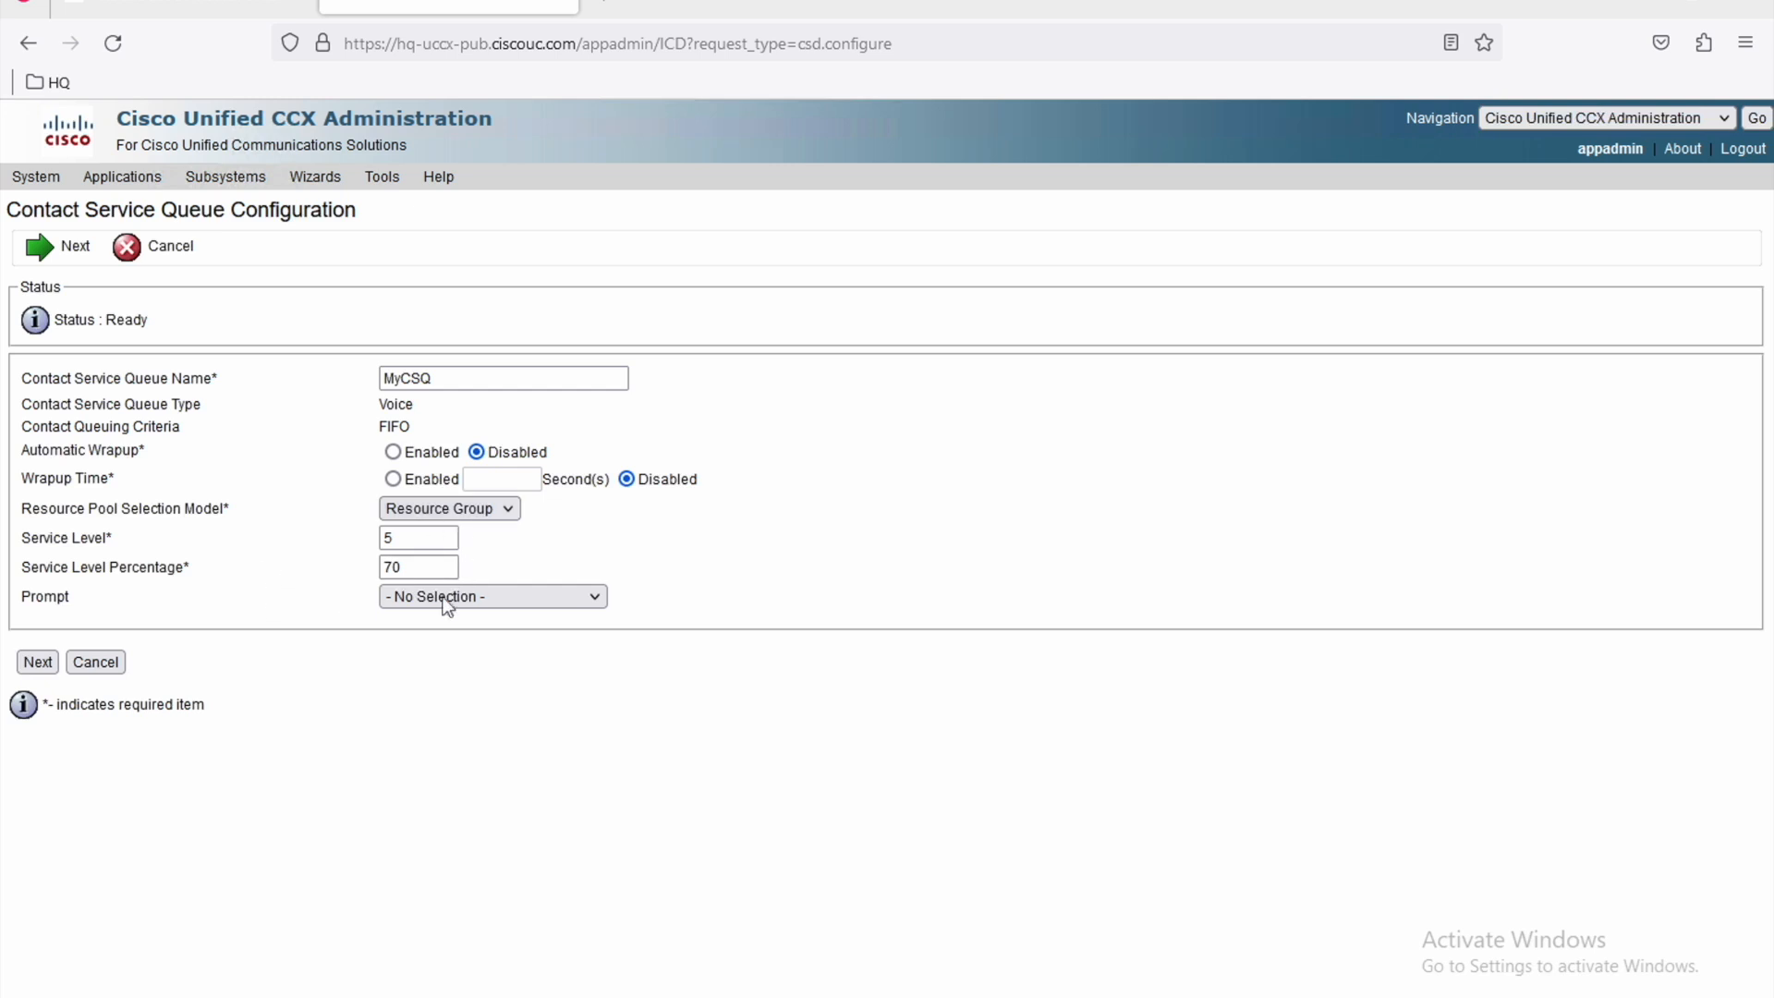
click(474, 595)
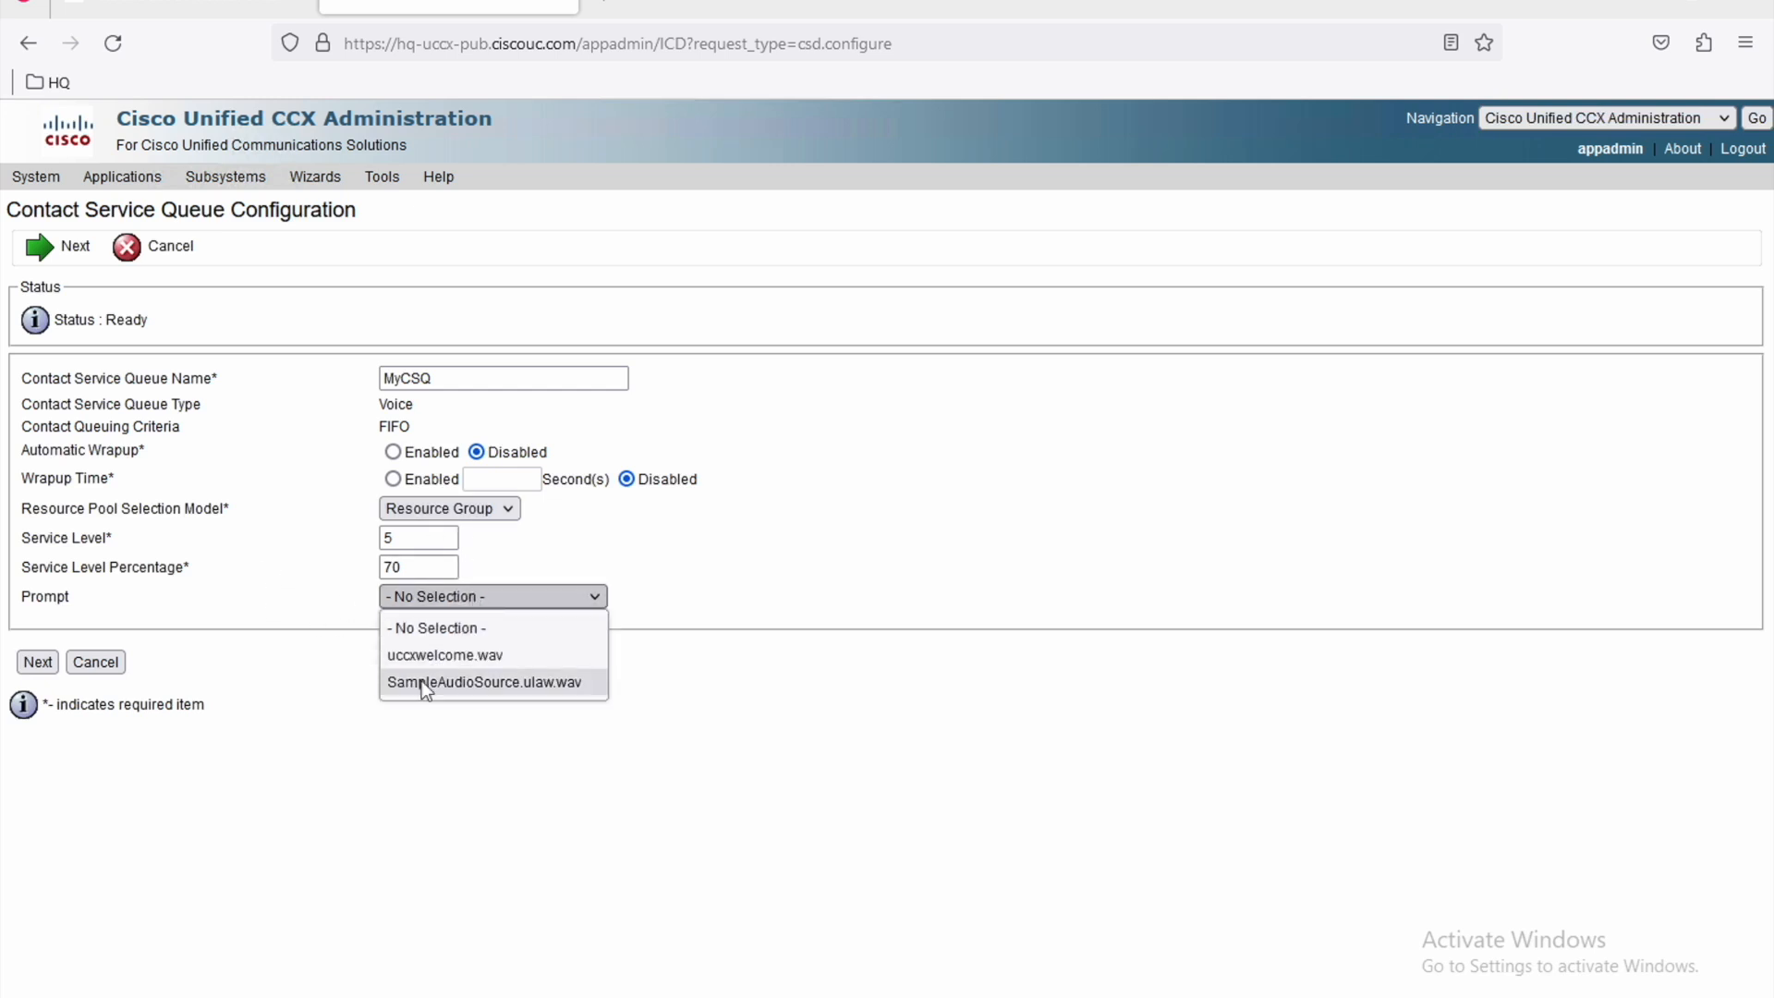
click(429, 655)
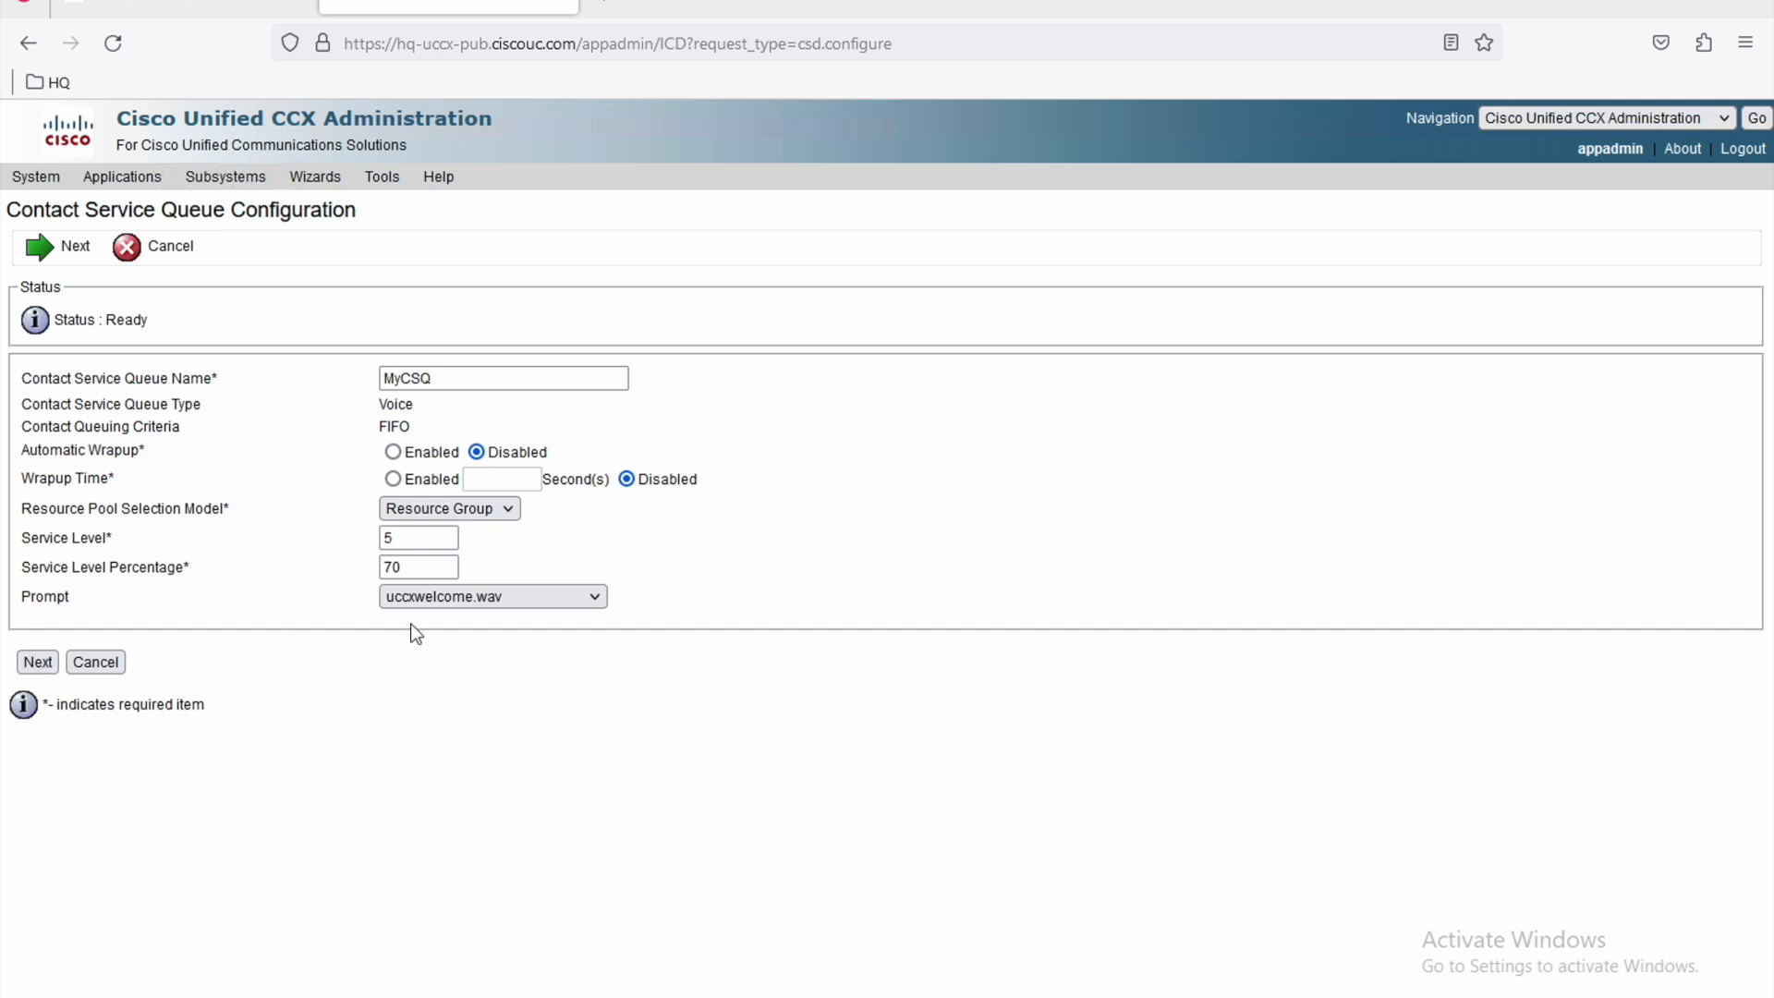
Assign the MyAgents resource group to the MyCSQ queue, show its resources, and add the queue.
click(35, 661)
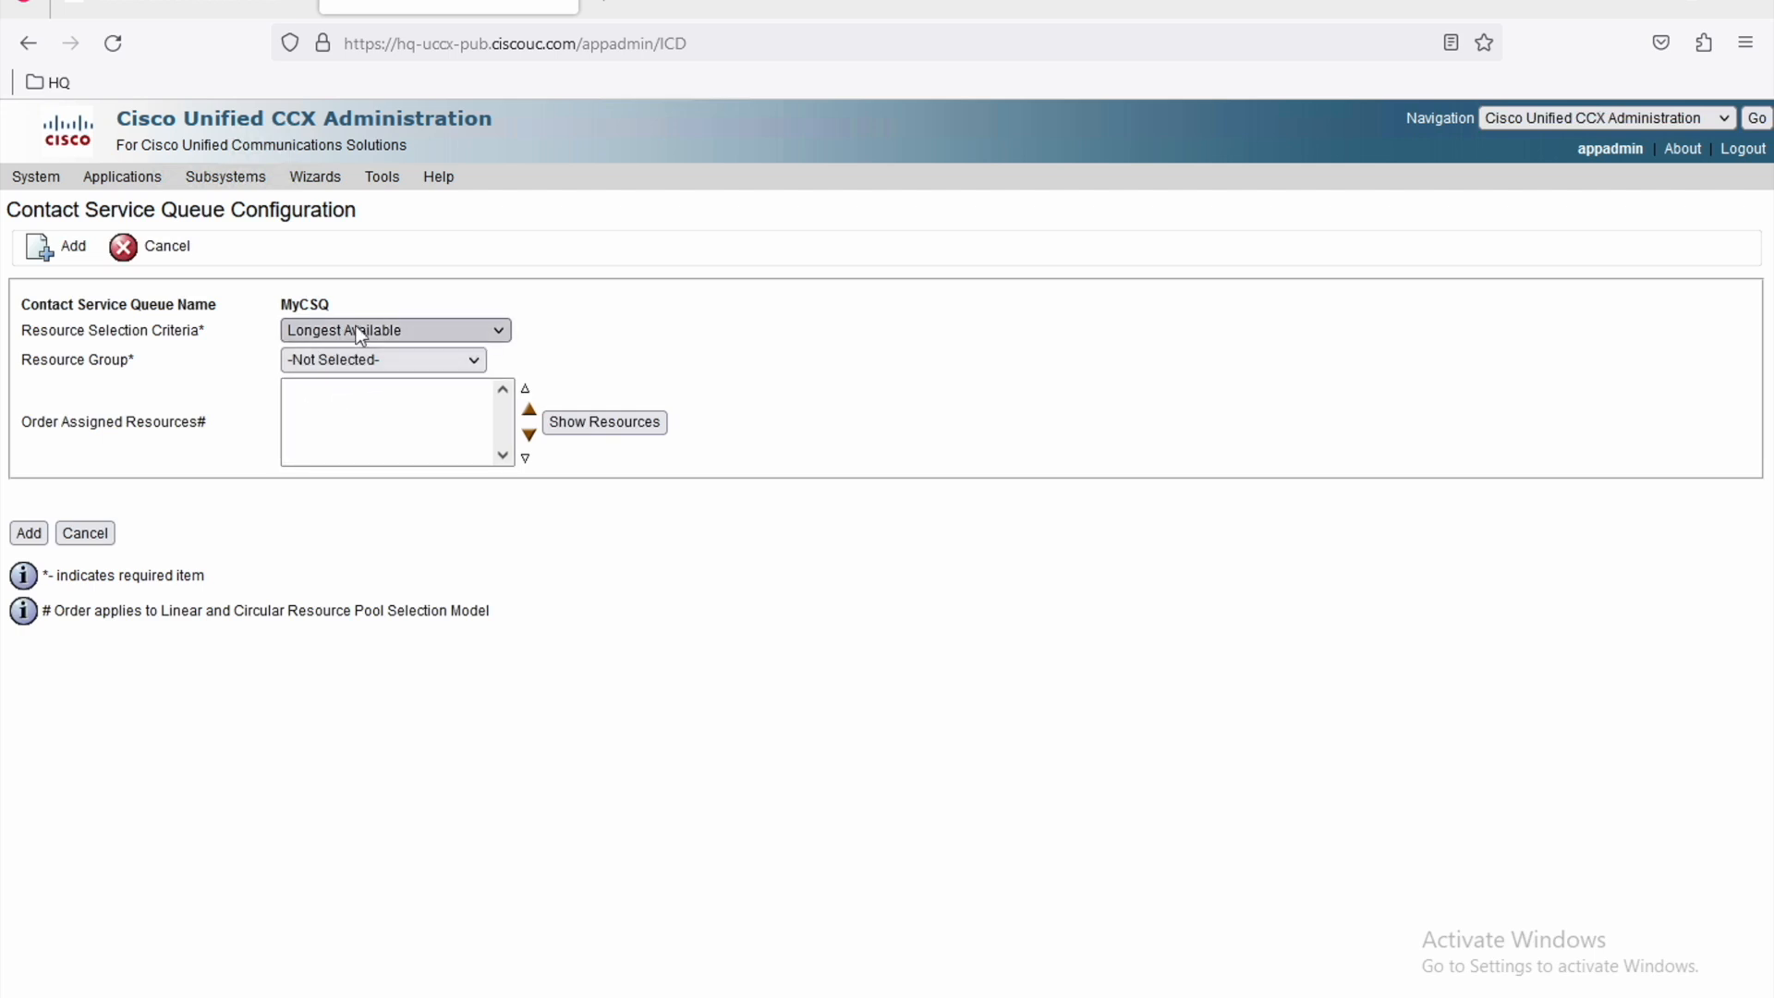
click(365, 363)
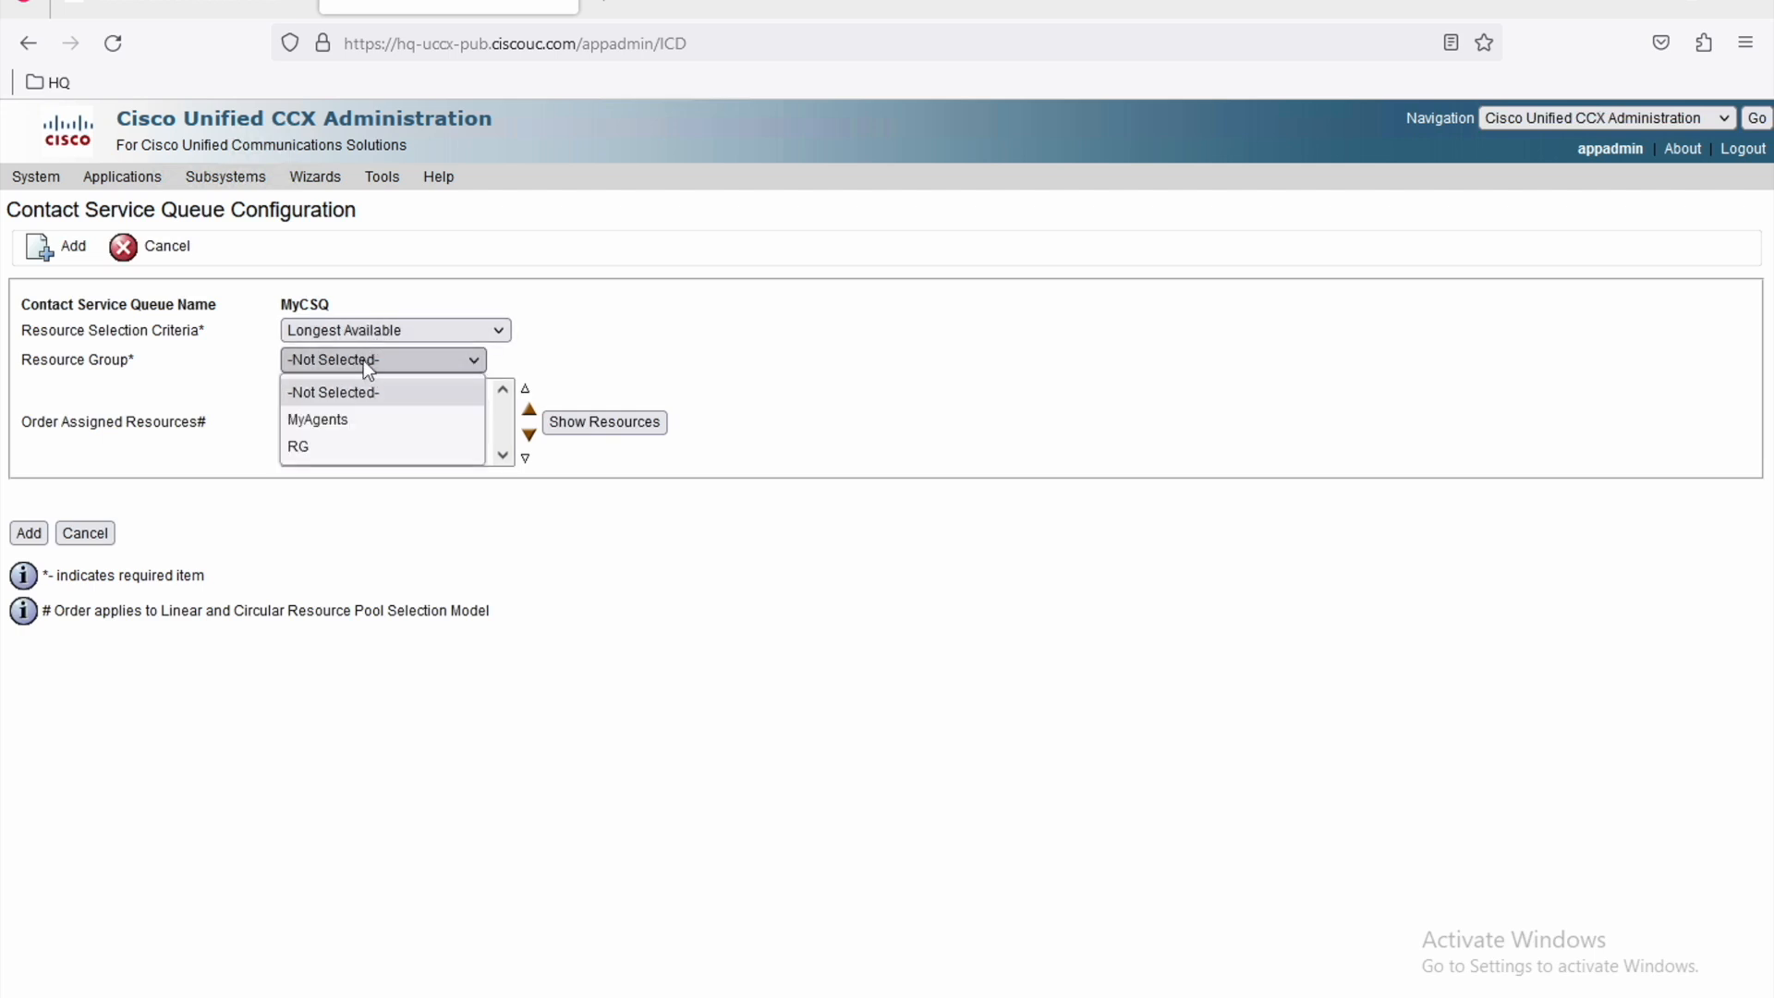
click(326, 424)
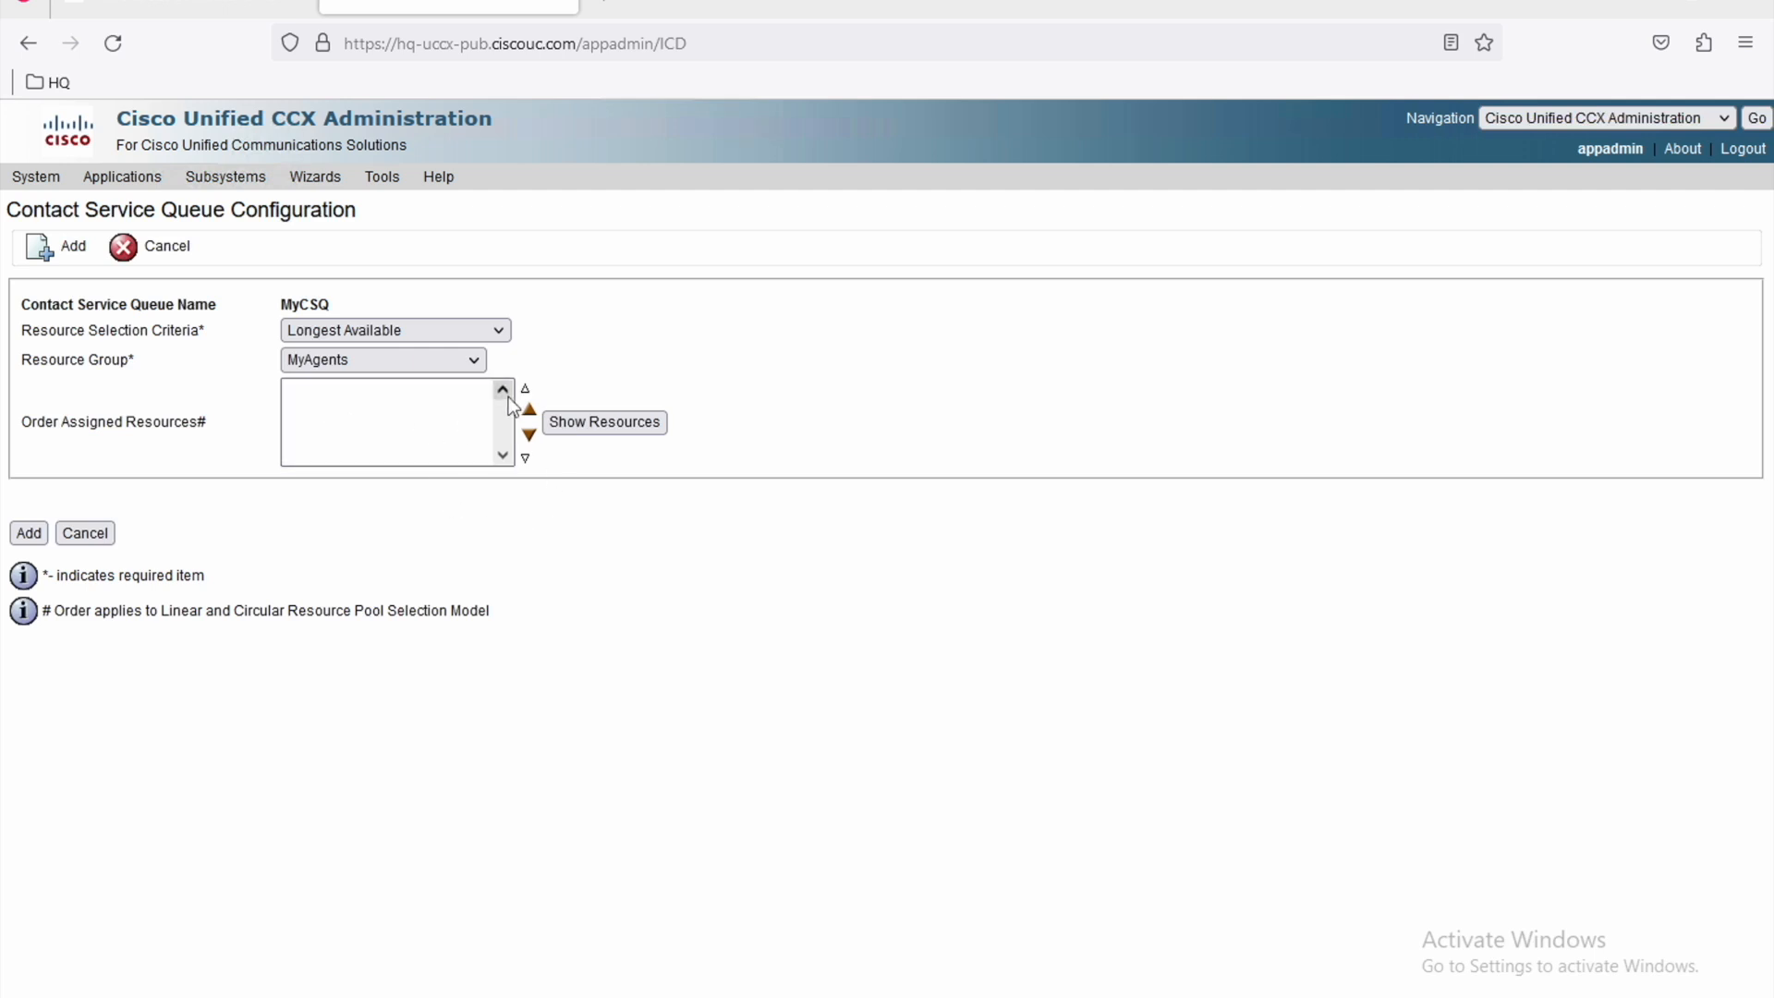
click(607, 427)
click(34, 539)
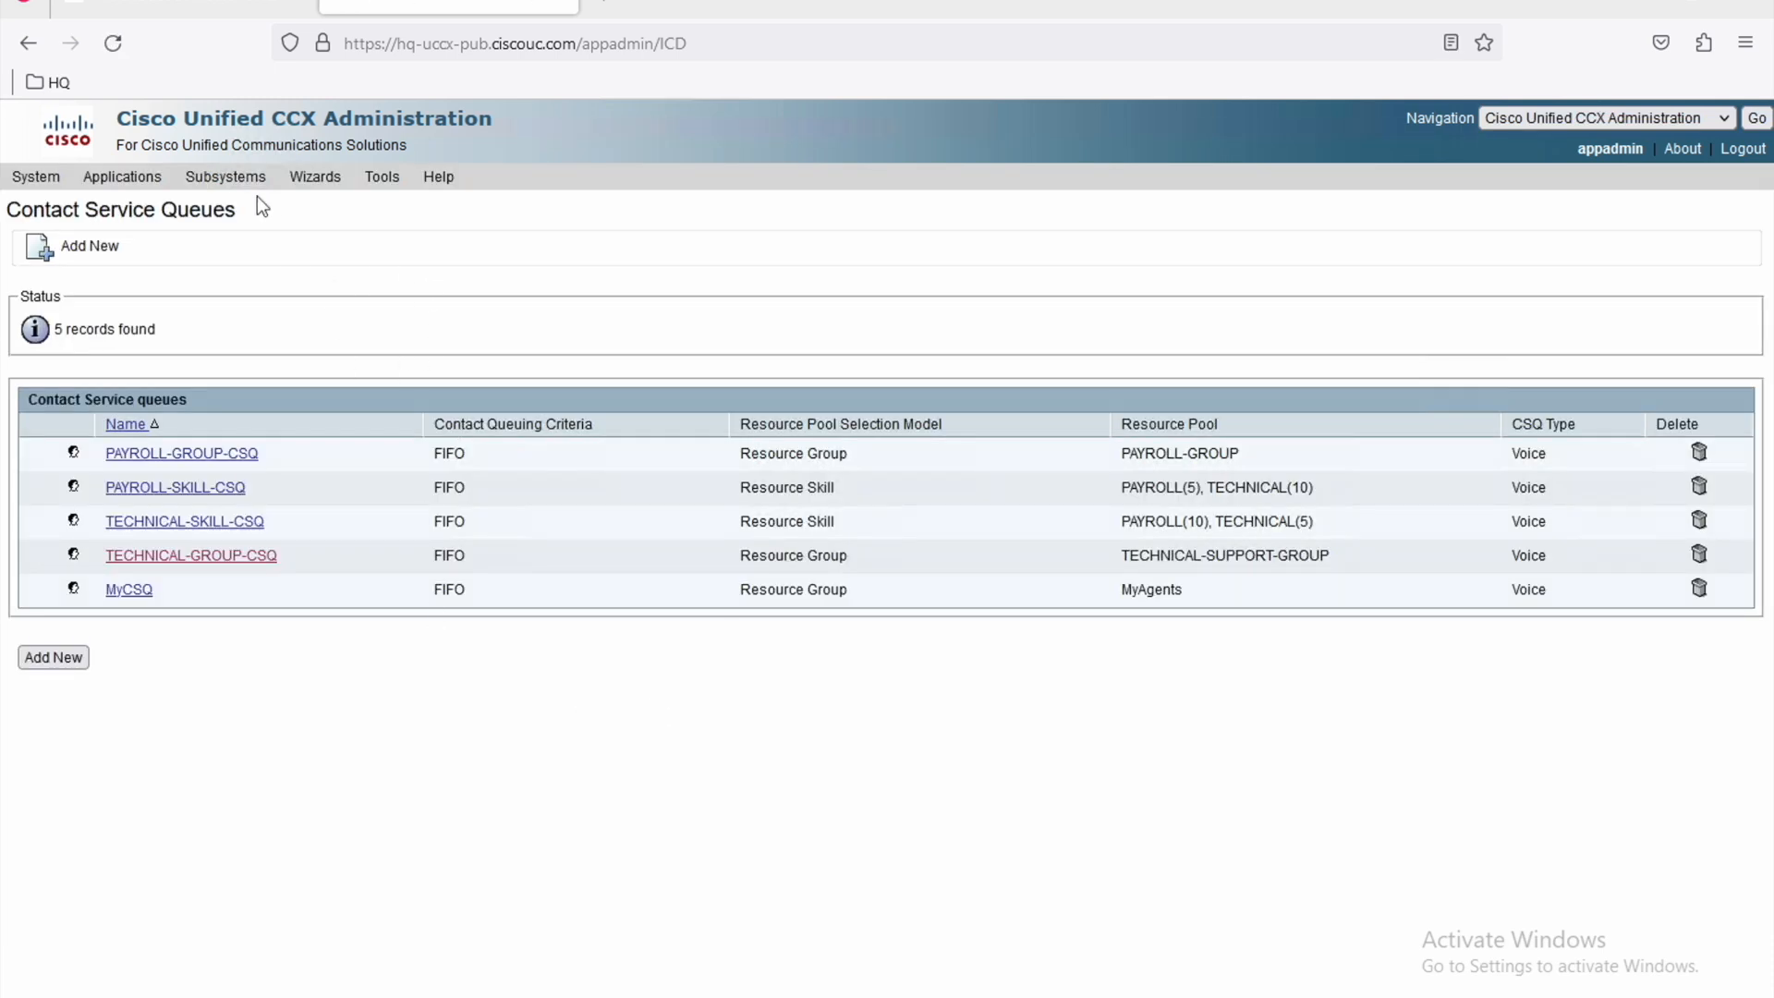
Open the last agent in the RmCm resources list, assign that agent to the MyAgents resource group, and save the change.
click(235, 175)
mouse_move(248, 240)
click(508, 271)
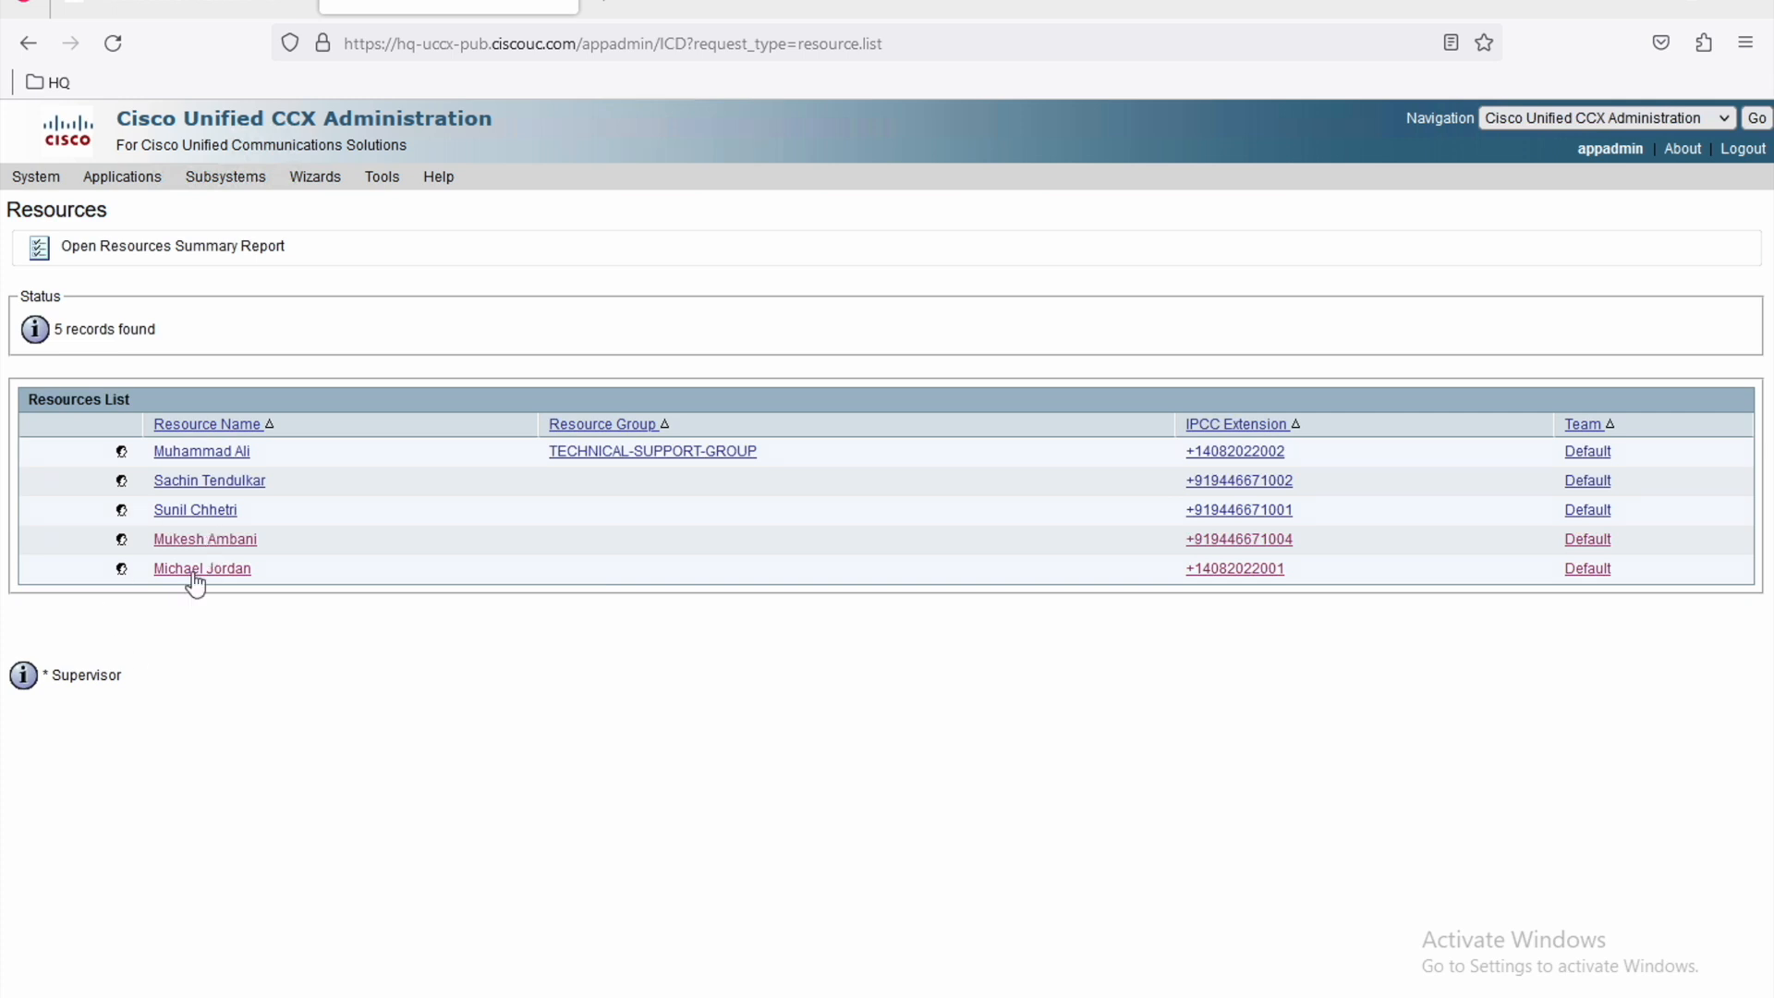
click(197, 571)
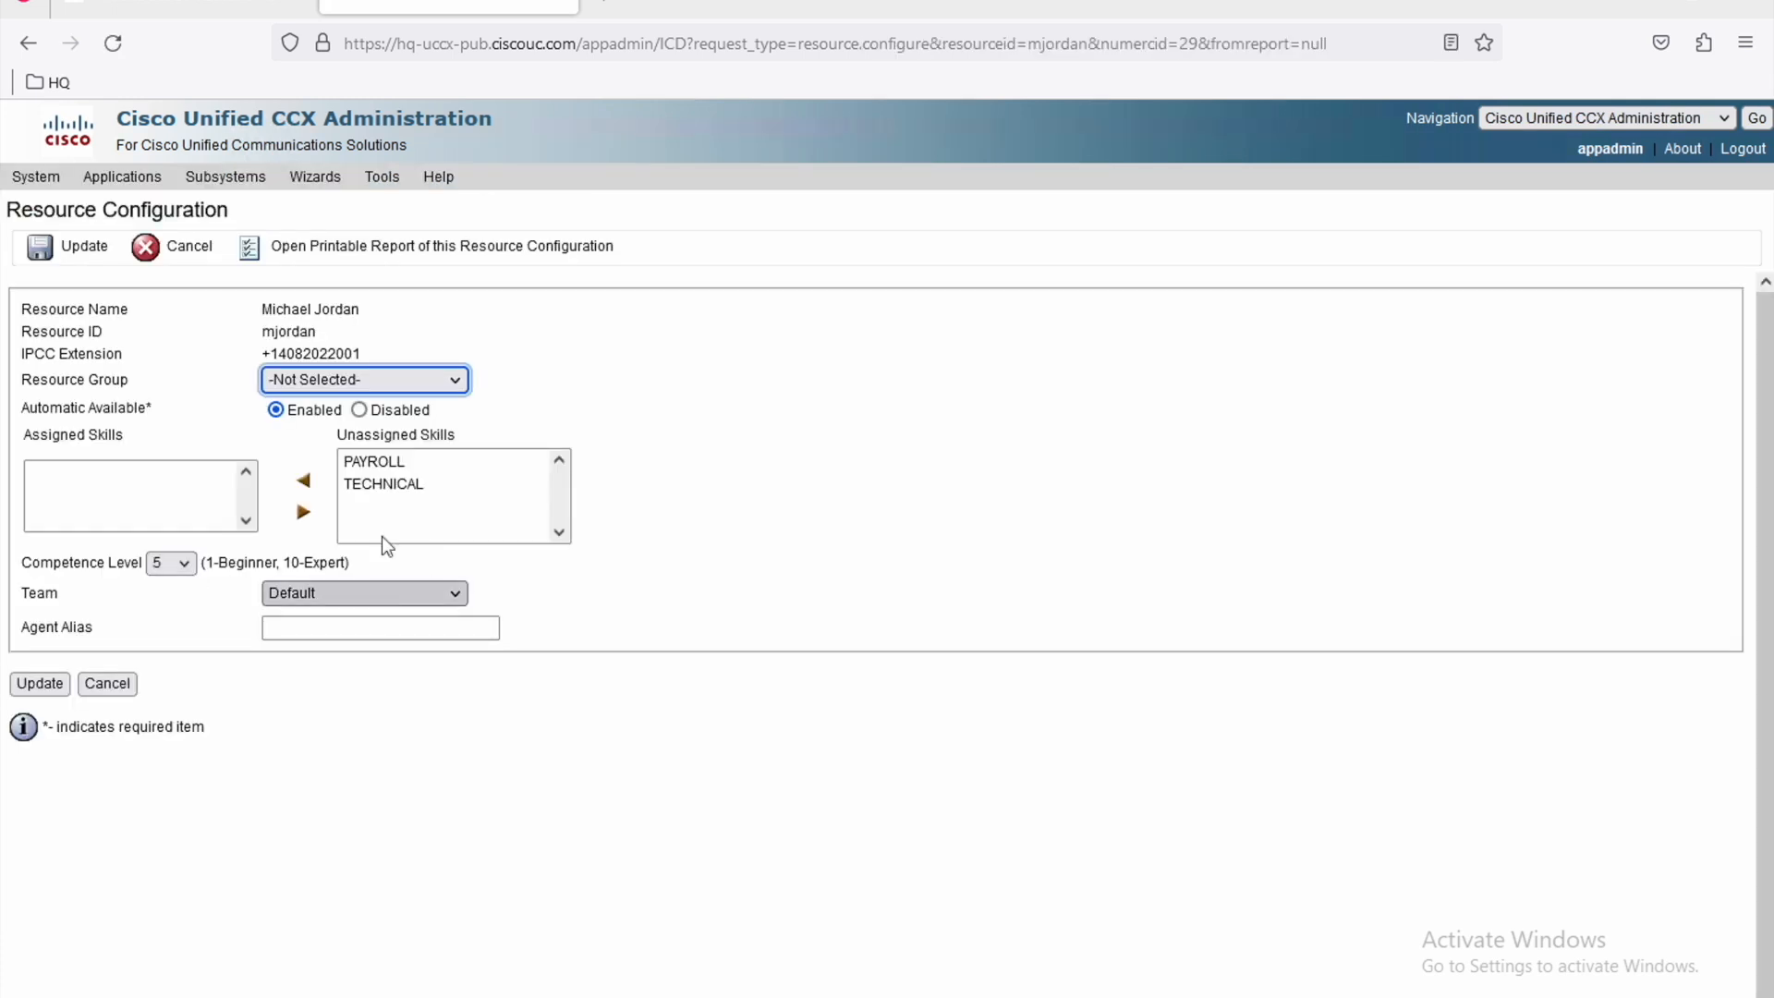
click(334, 379)
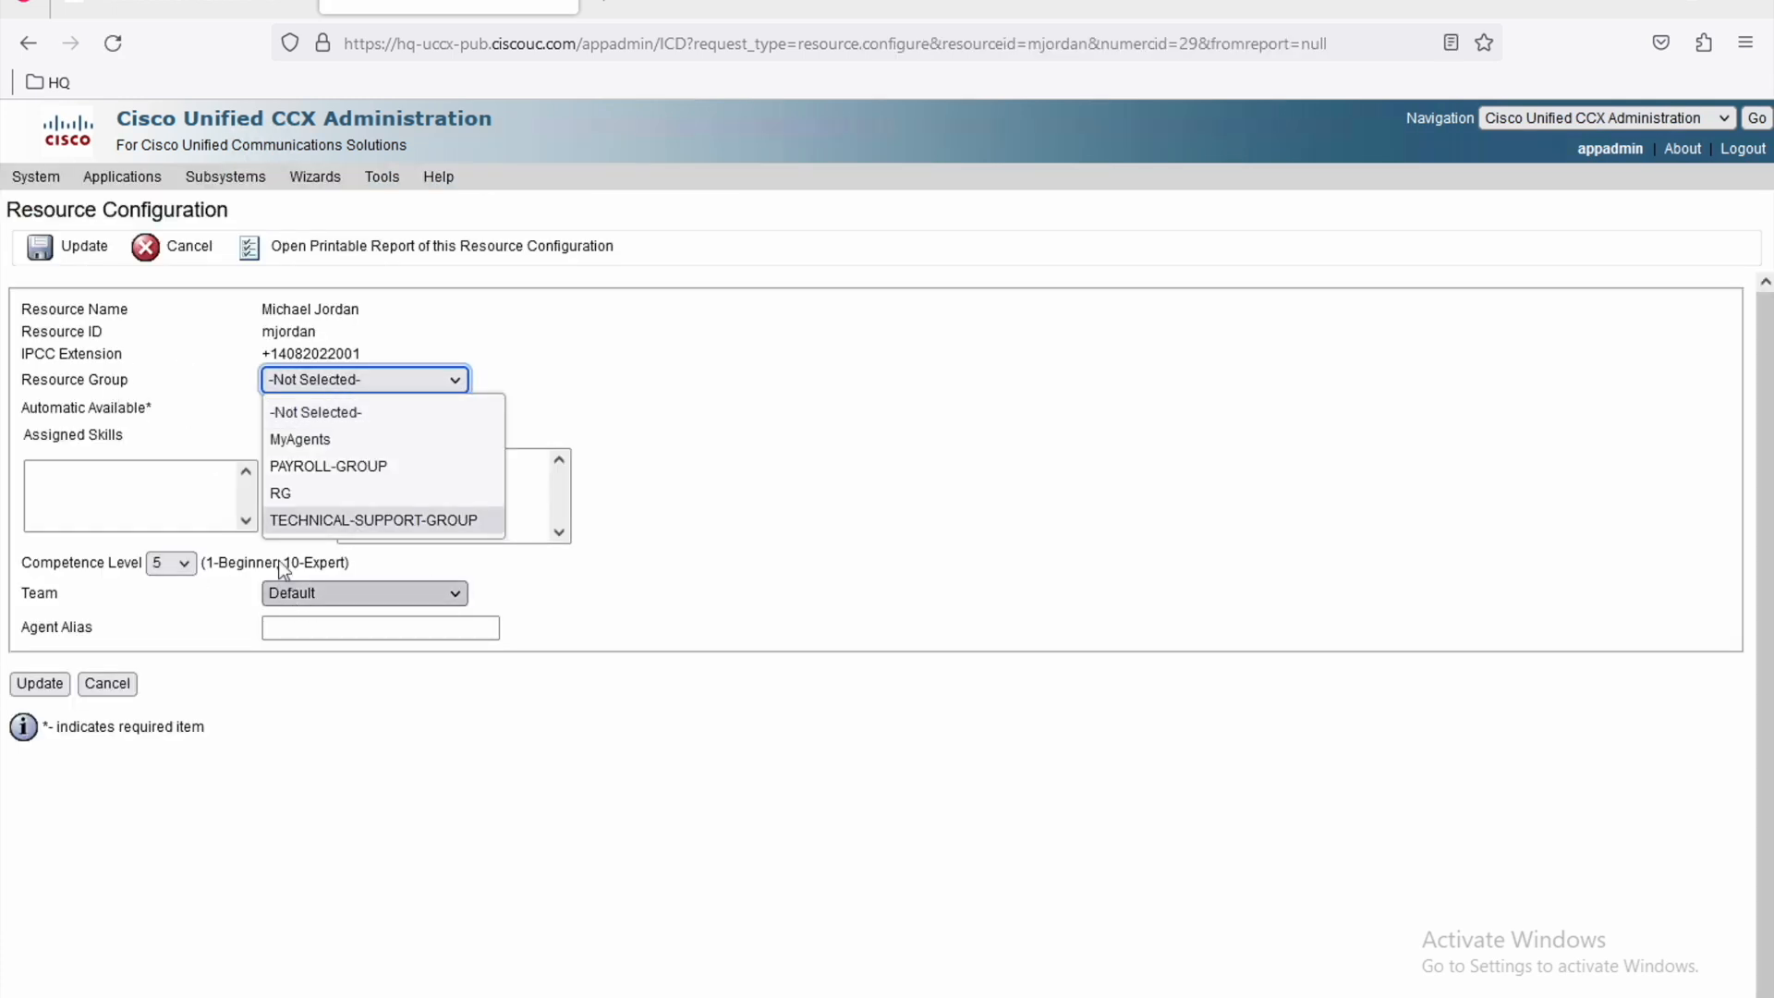
click(319, 444)
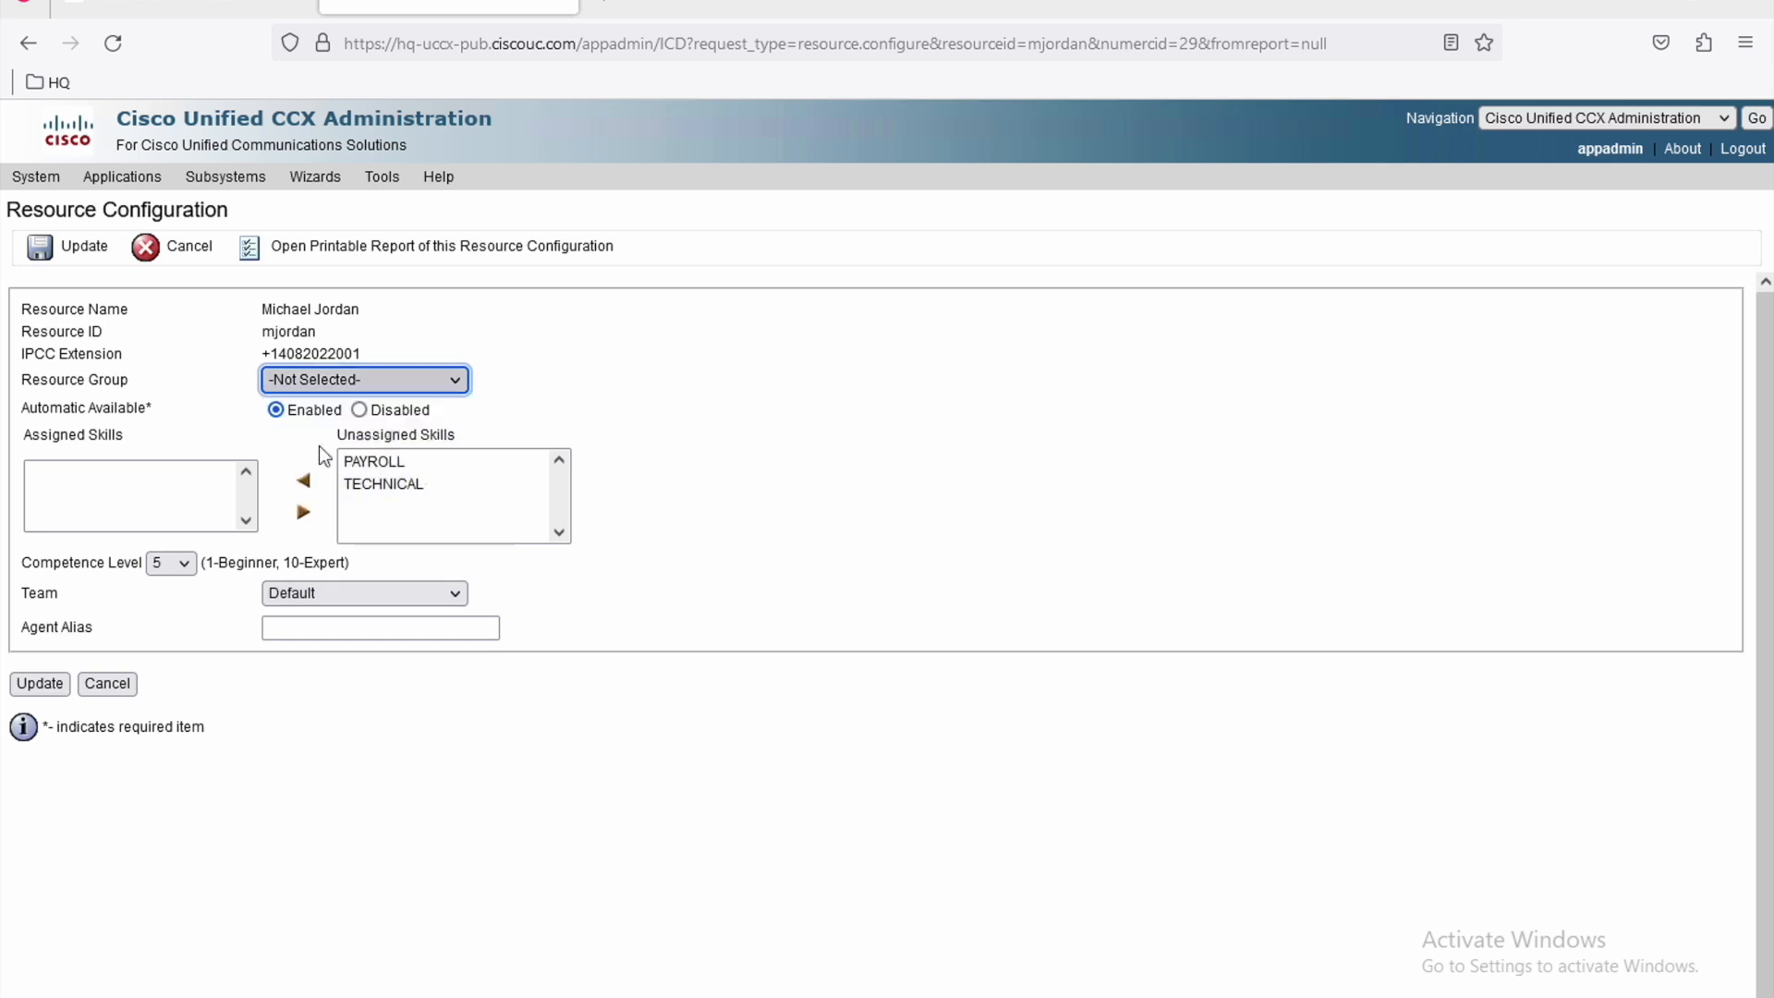
click(45, 687)
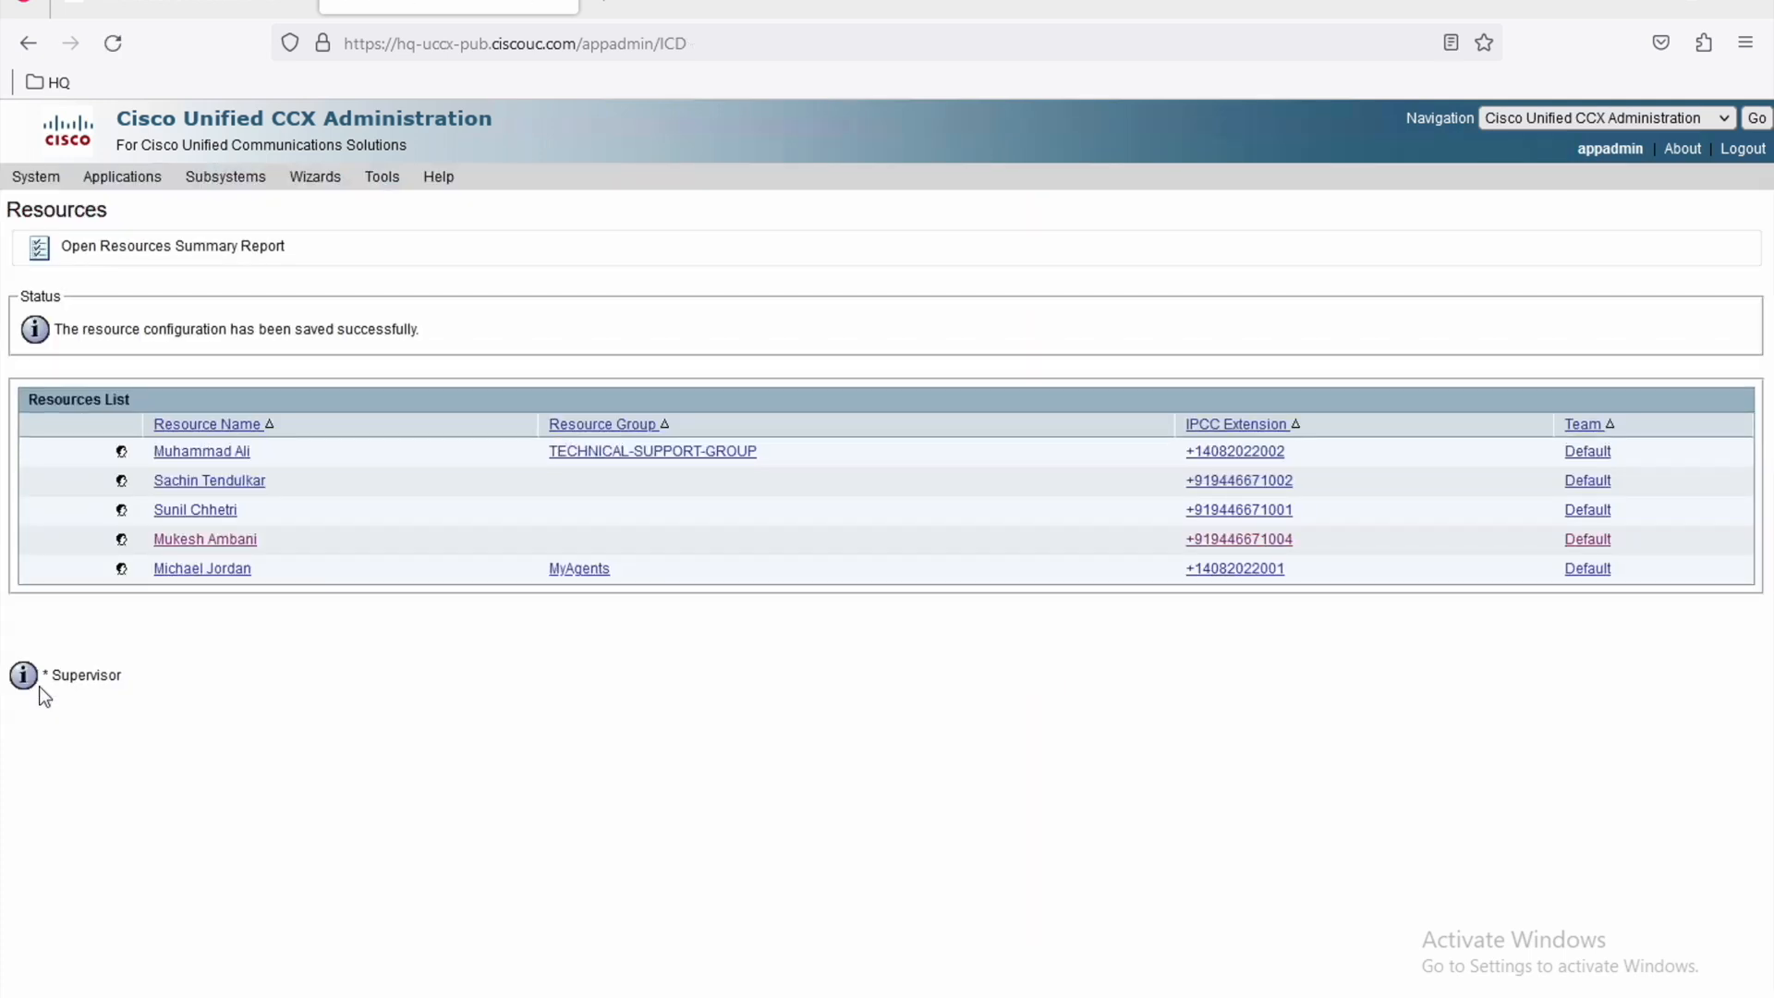
Reopen the MyCSQ contact service queue and check which resources are assigned to it through MyAgents.
click(225, 176)
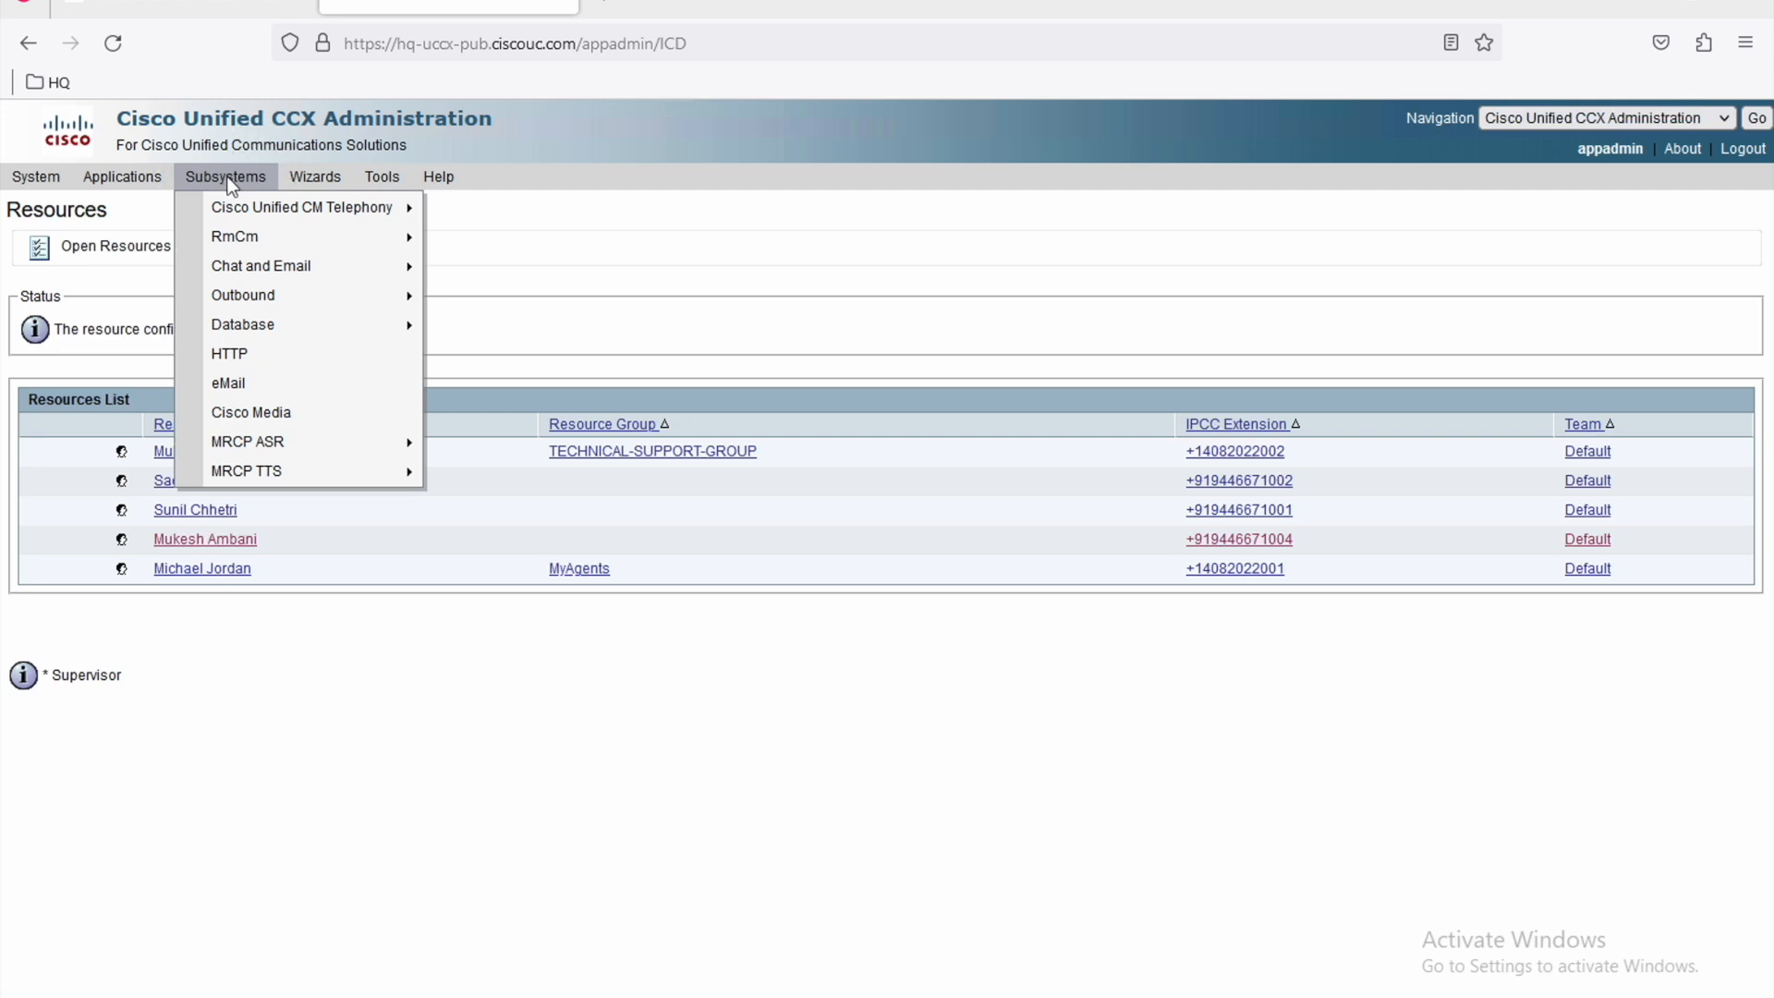
mouse_move(349, 231)
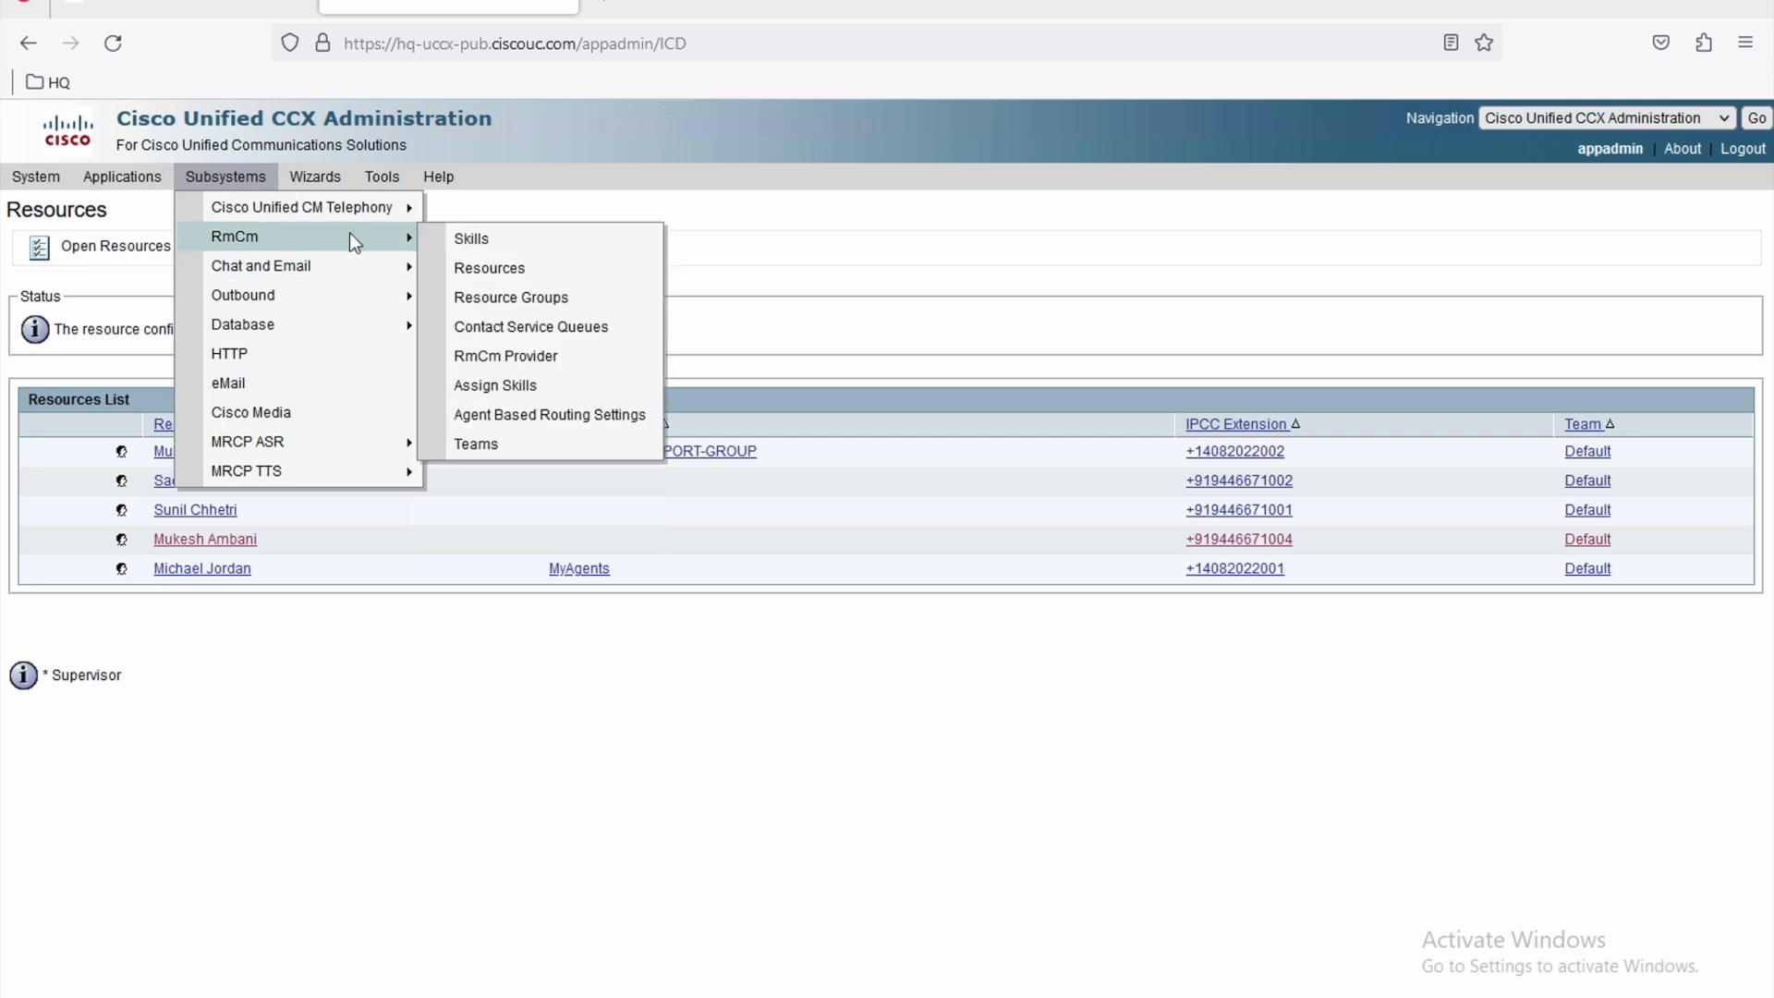
click(545, 327)
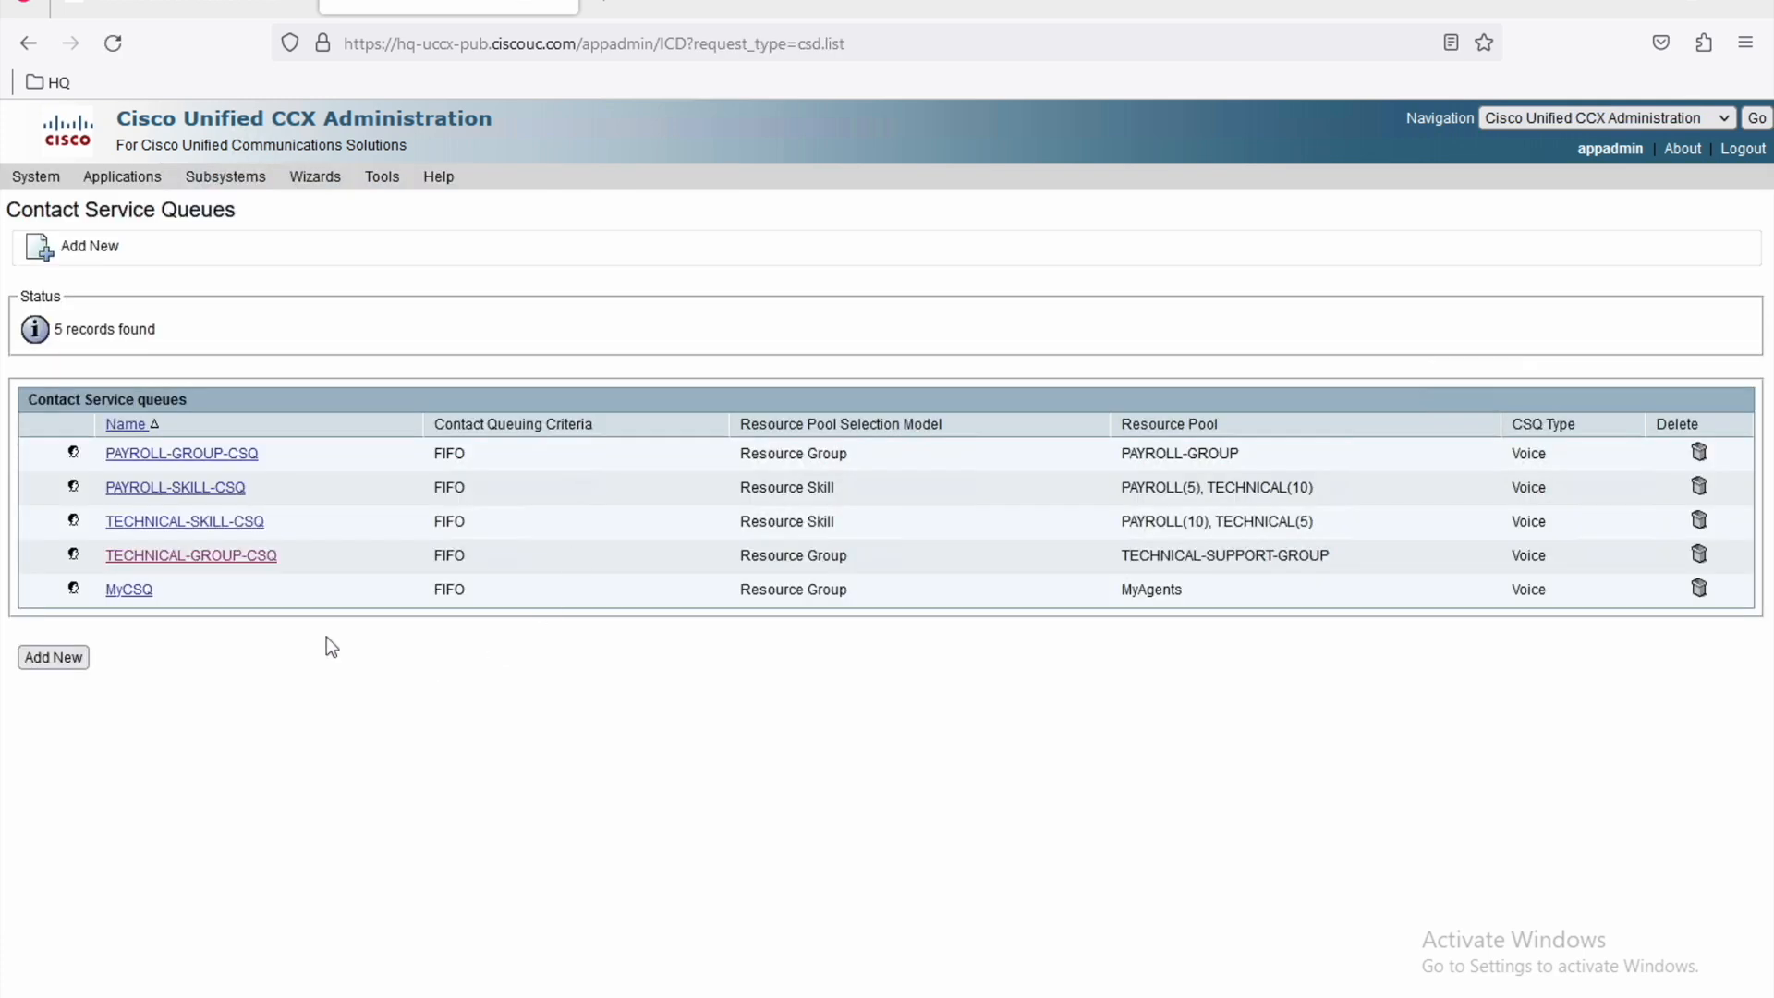
click(131, 593)
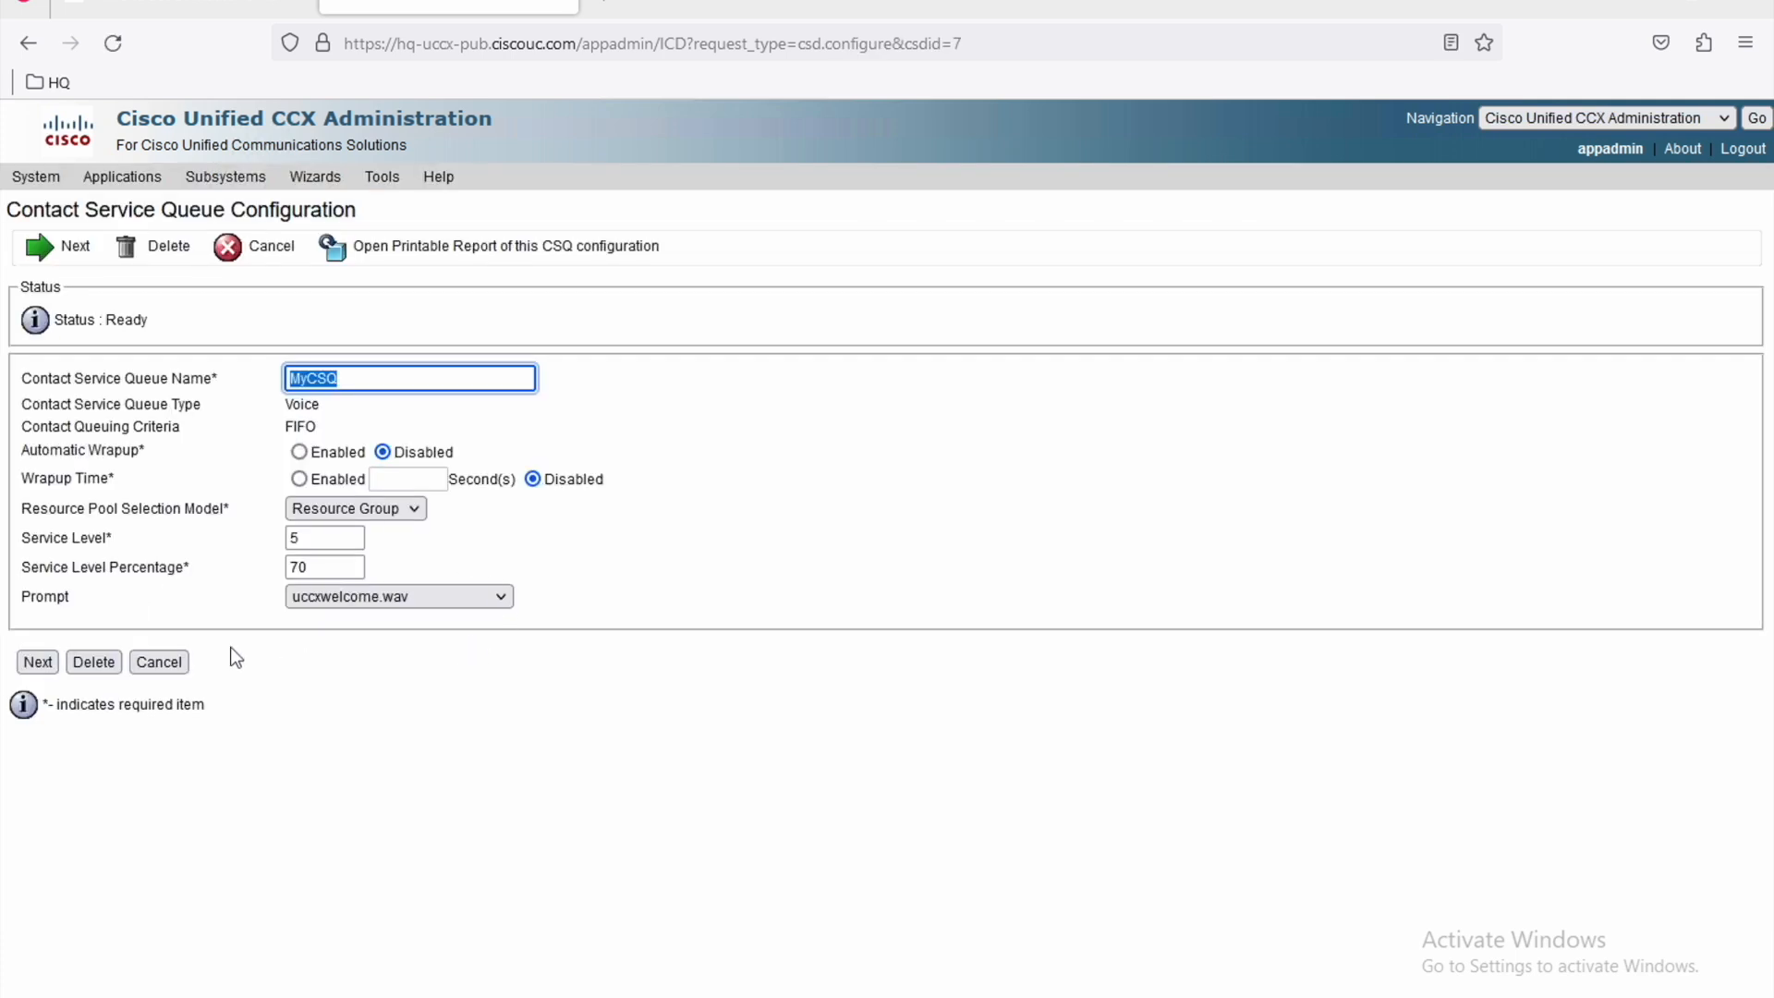
click(48, 661)
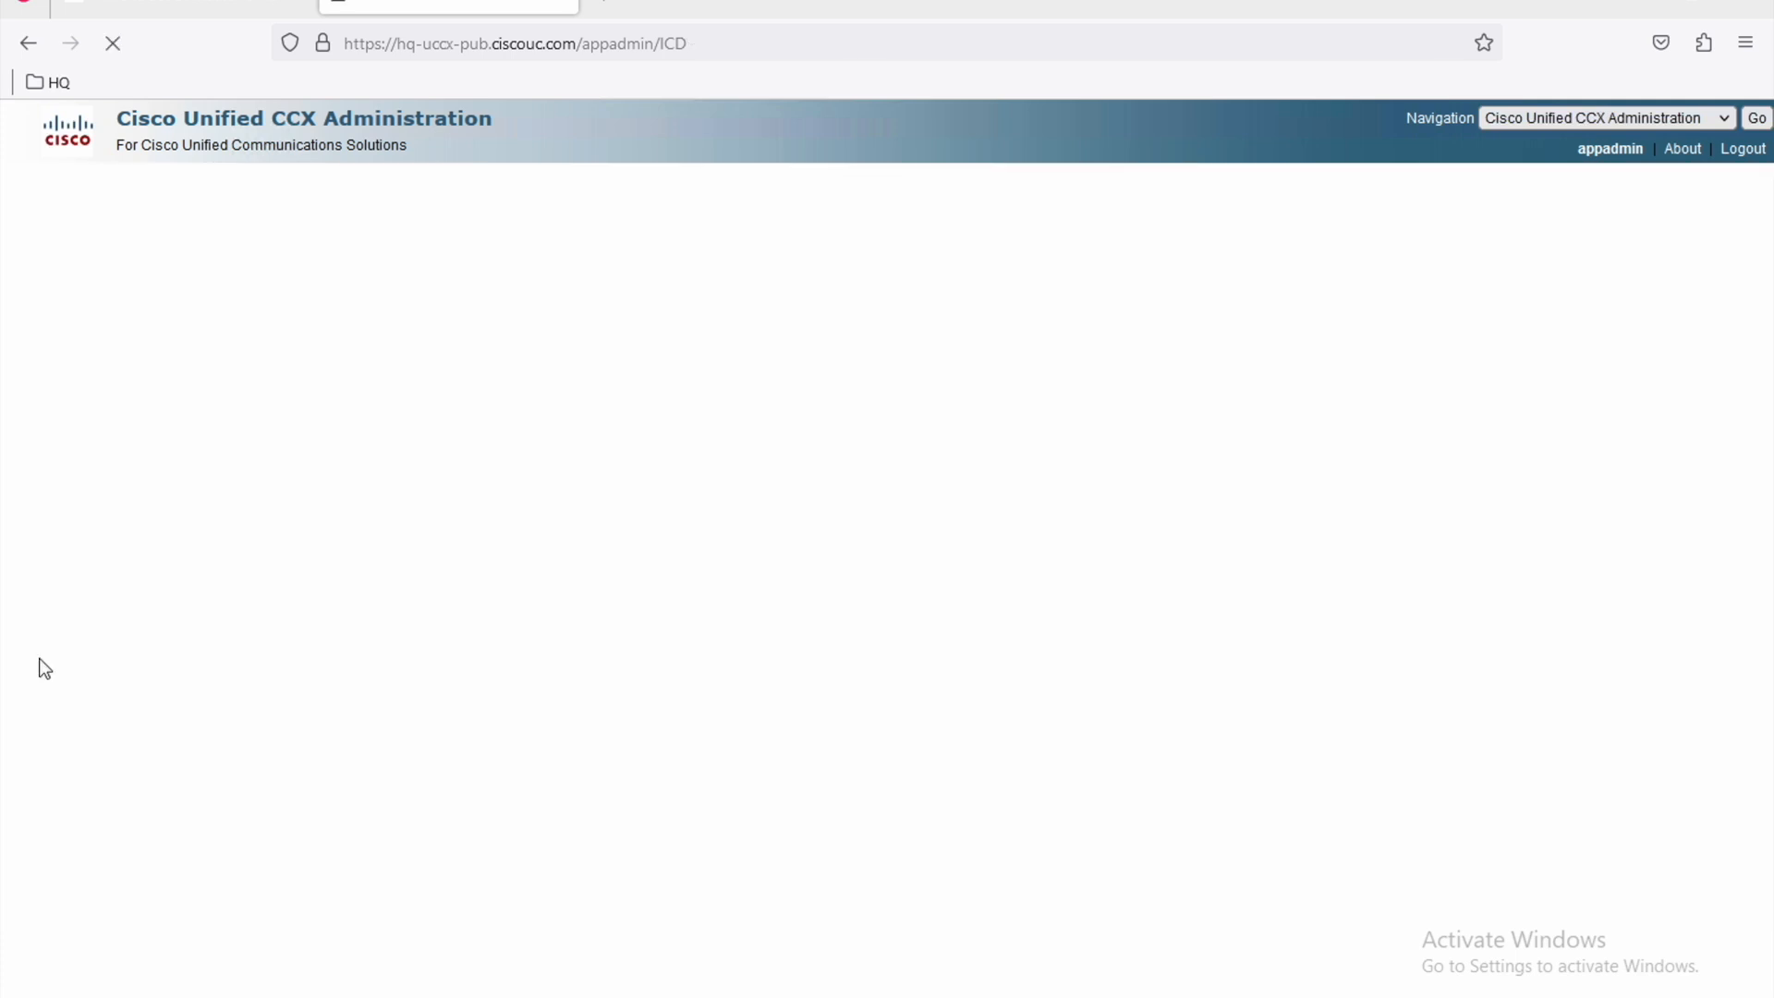
click(610, 427)
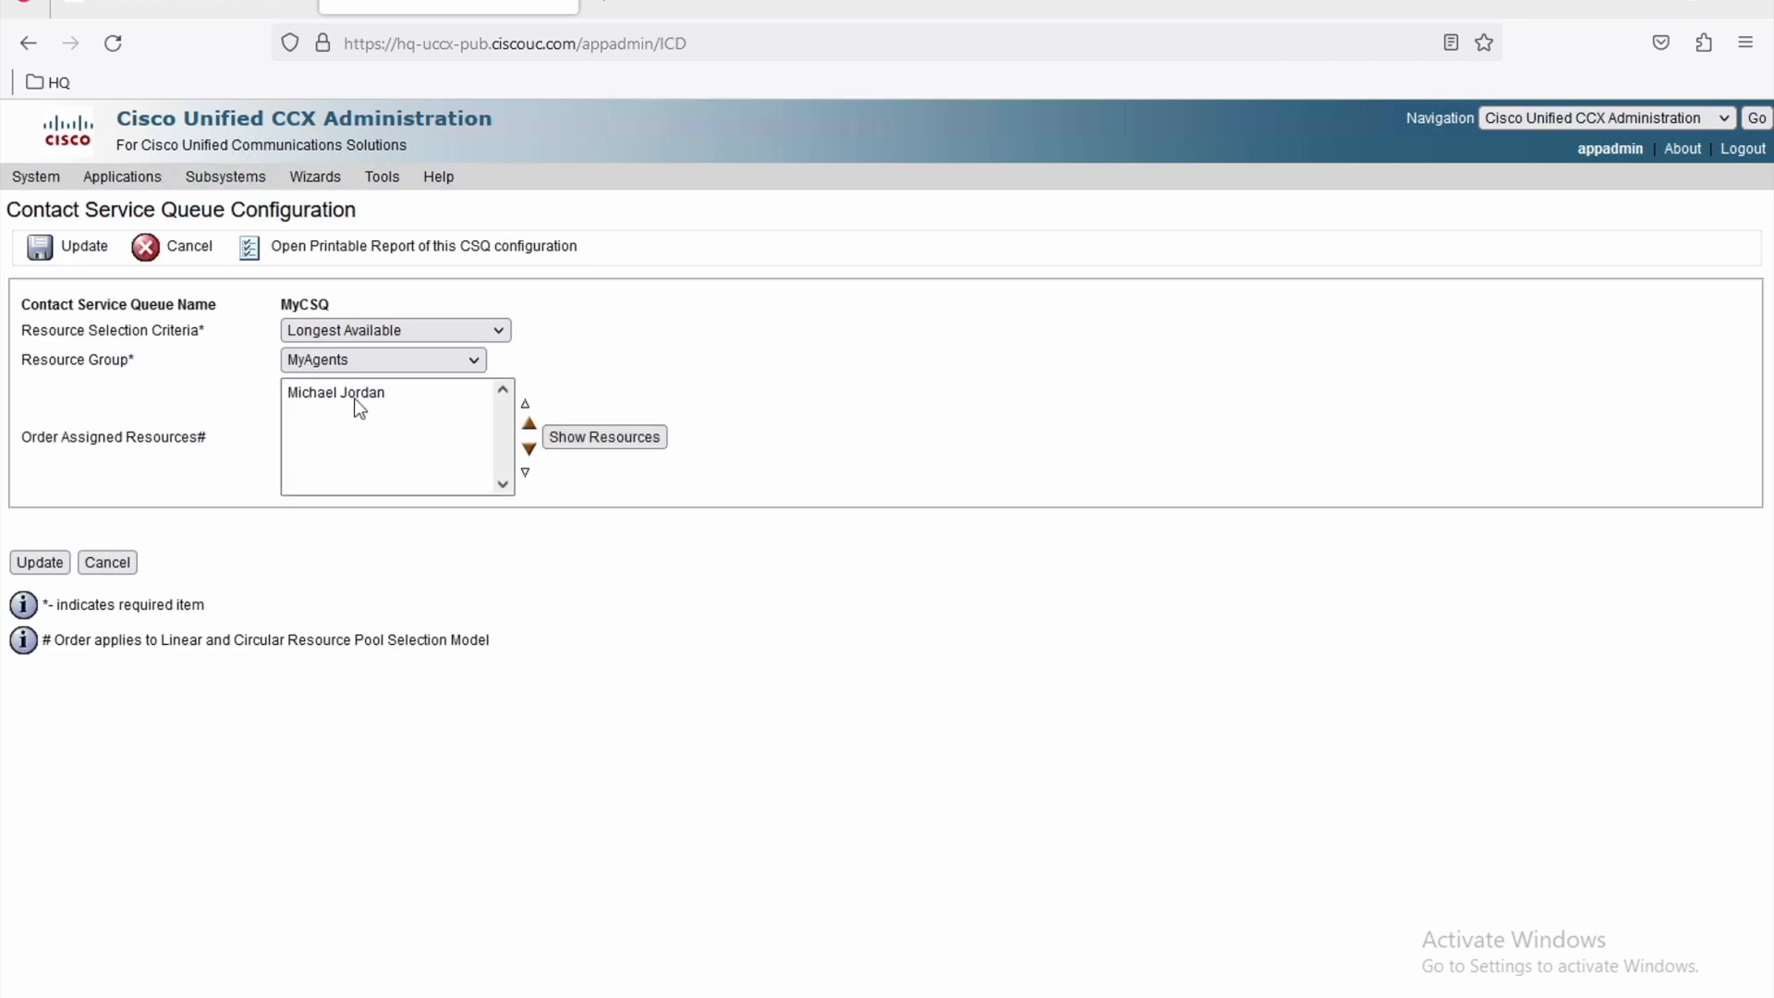
Review the resources entry in MyCSQ's printable configuration report and close the report.
click(346, 251)
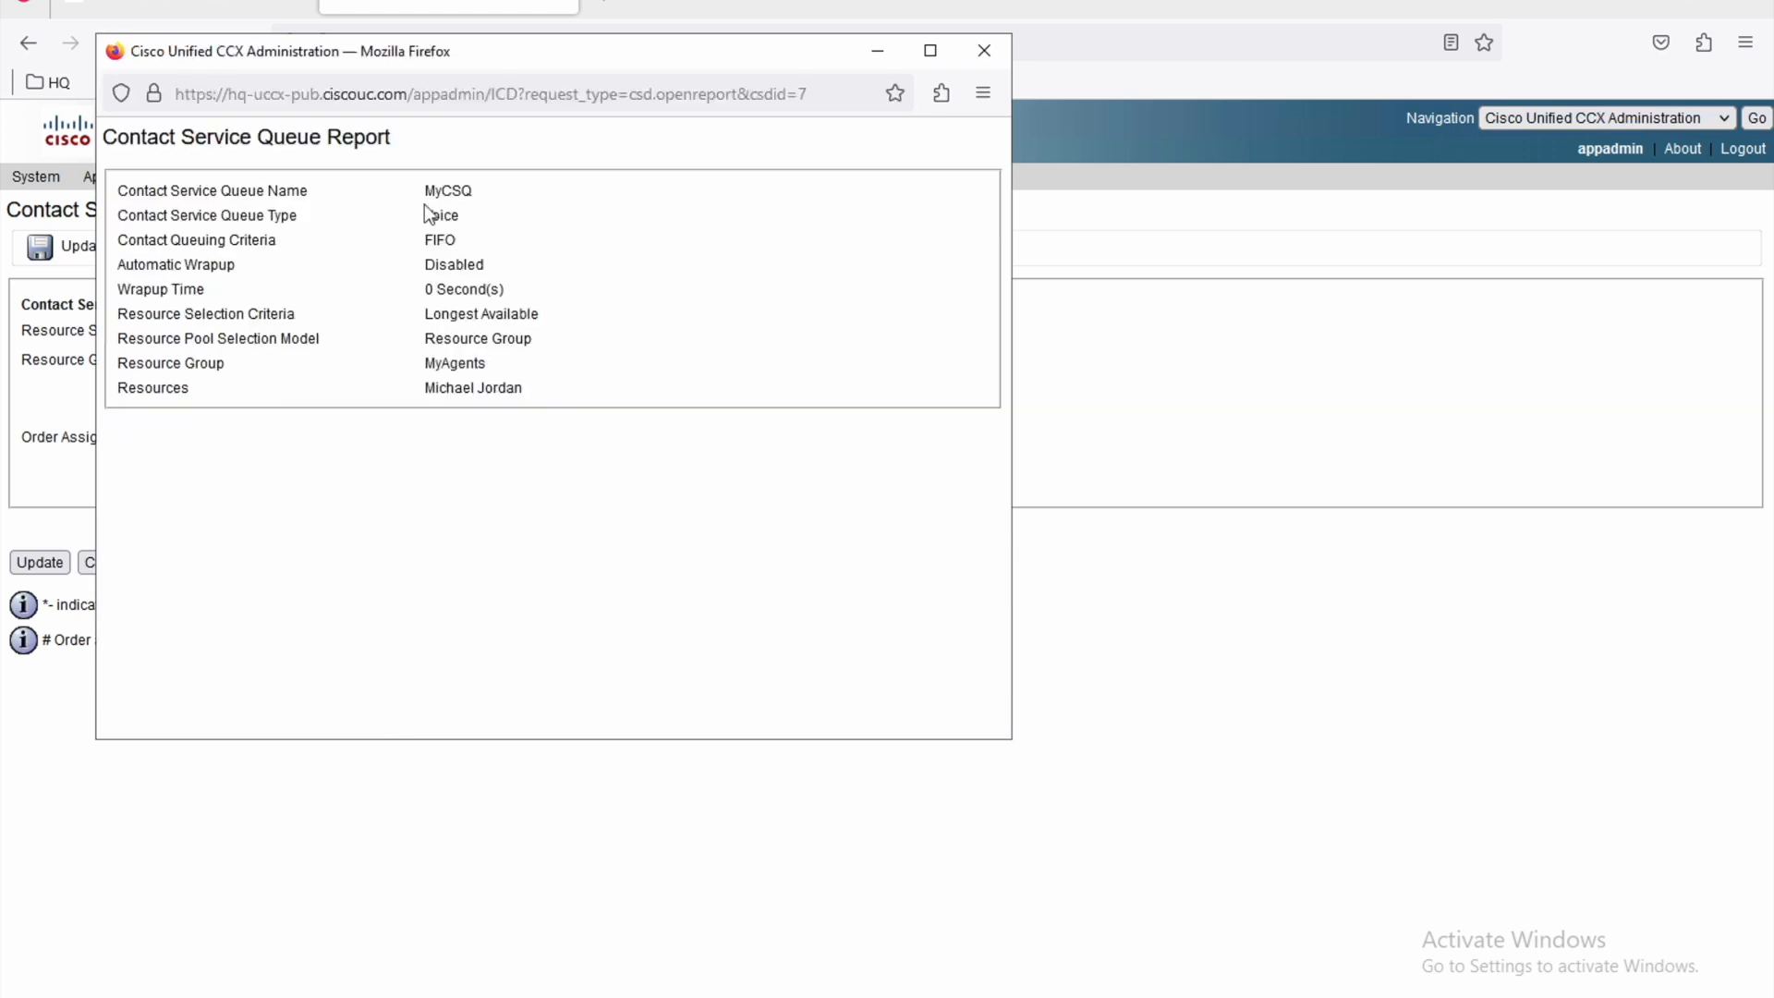
drag(128, 388, 530, 399)
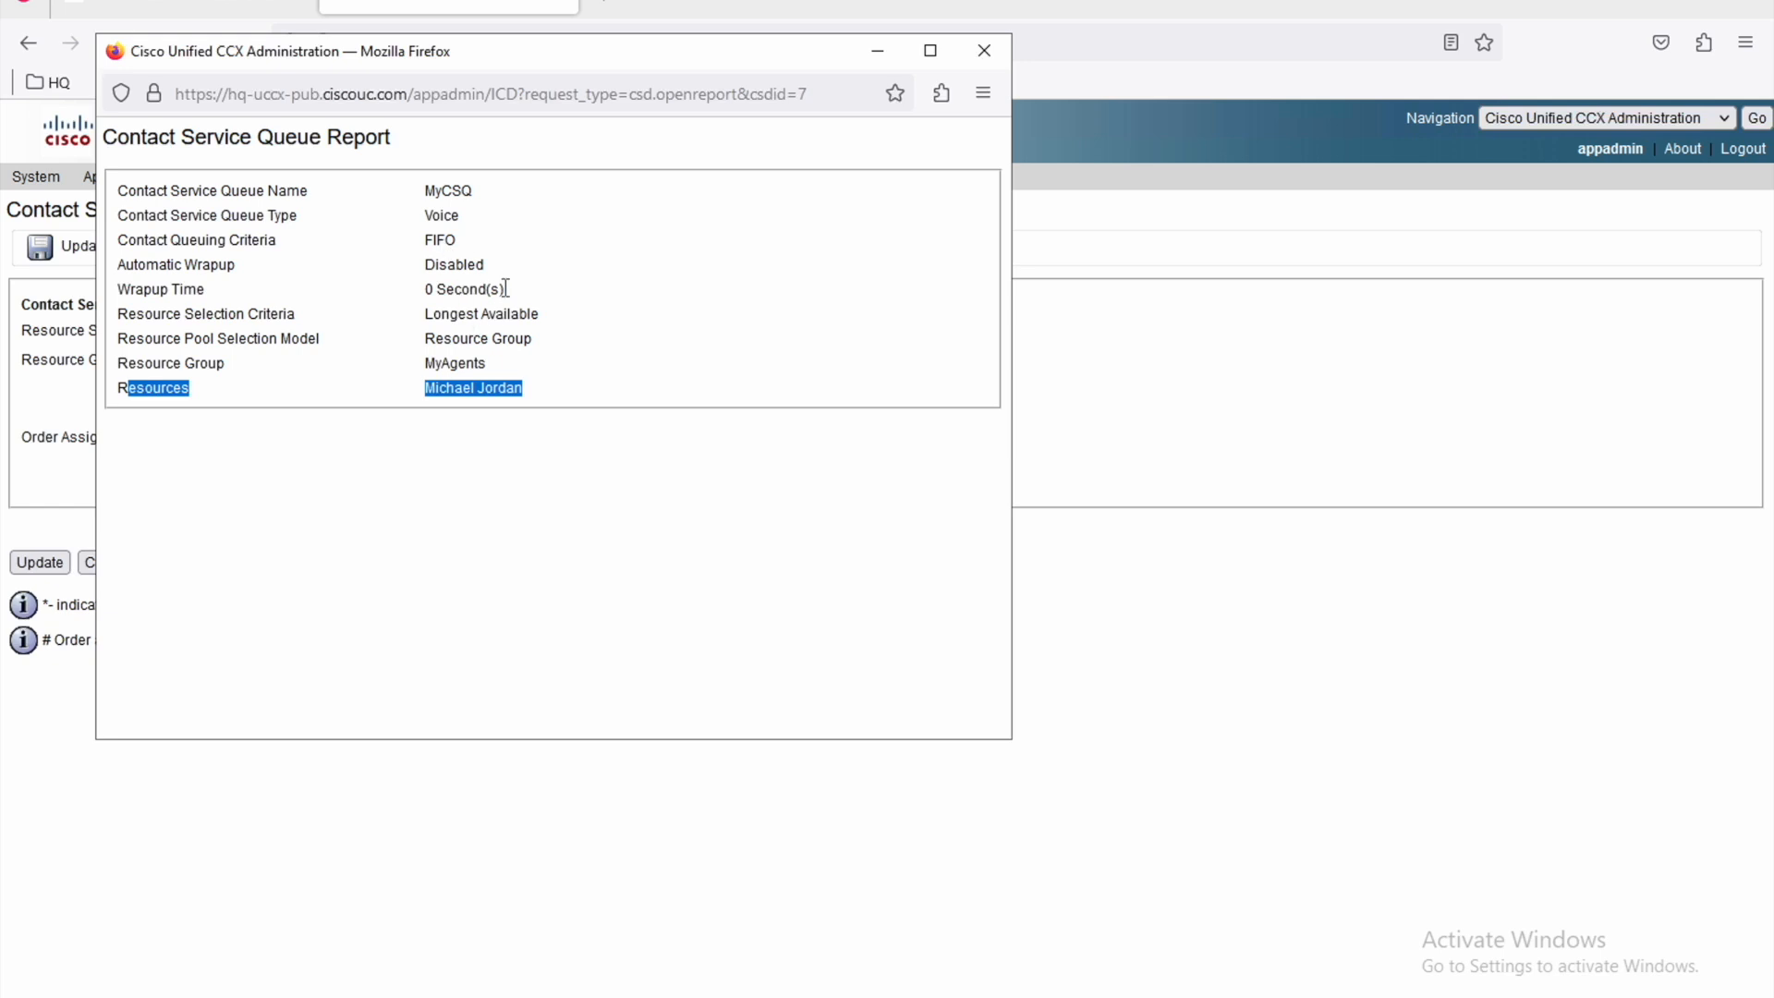
click(984, 51)
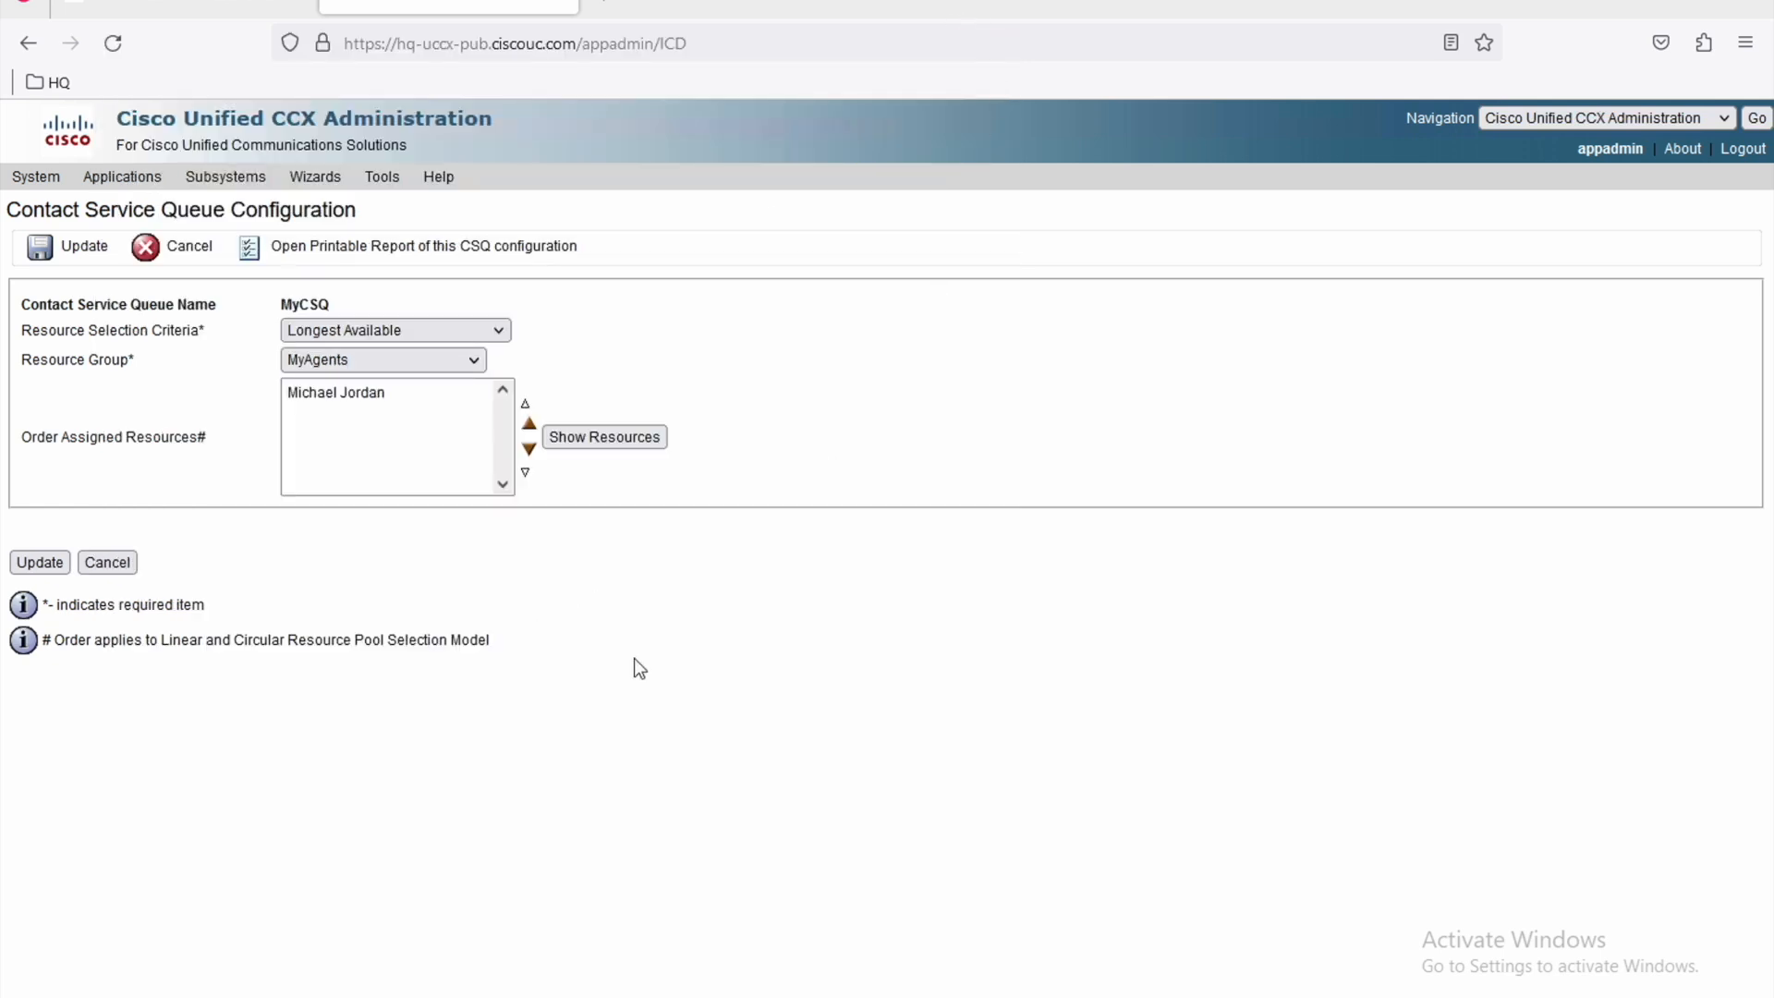
Check the integration outline in Jamboard, return to Unified CCX Administration, and update the CSA application with its CSQ parameter set to "MyCSQ".
key(ctrl+Left)
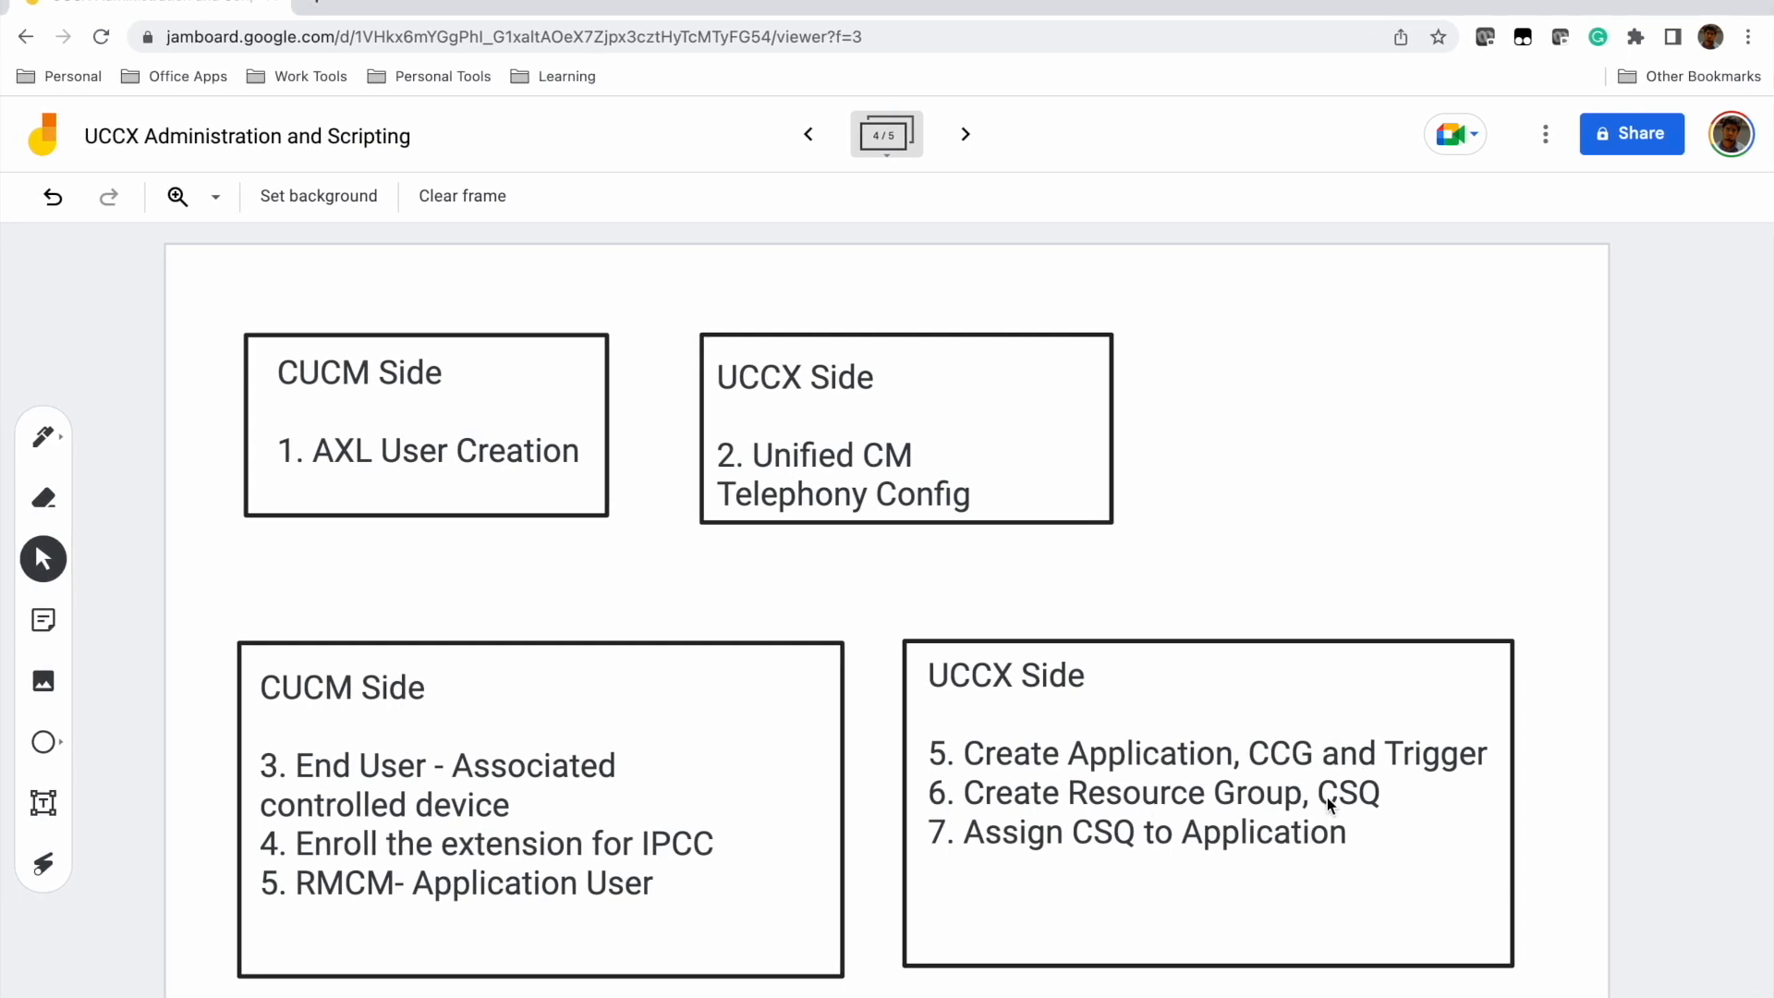
click(1380, 789)
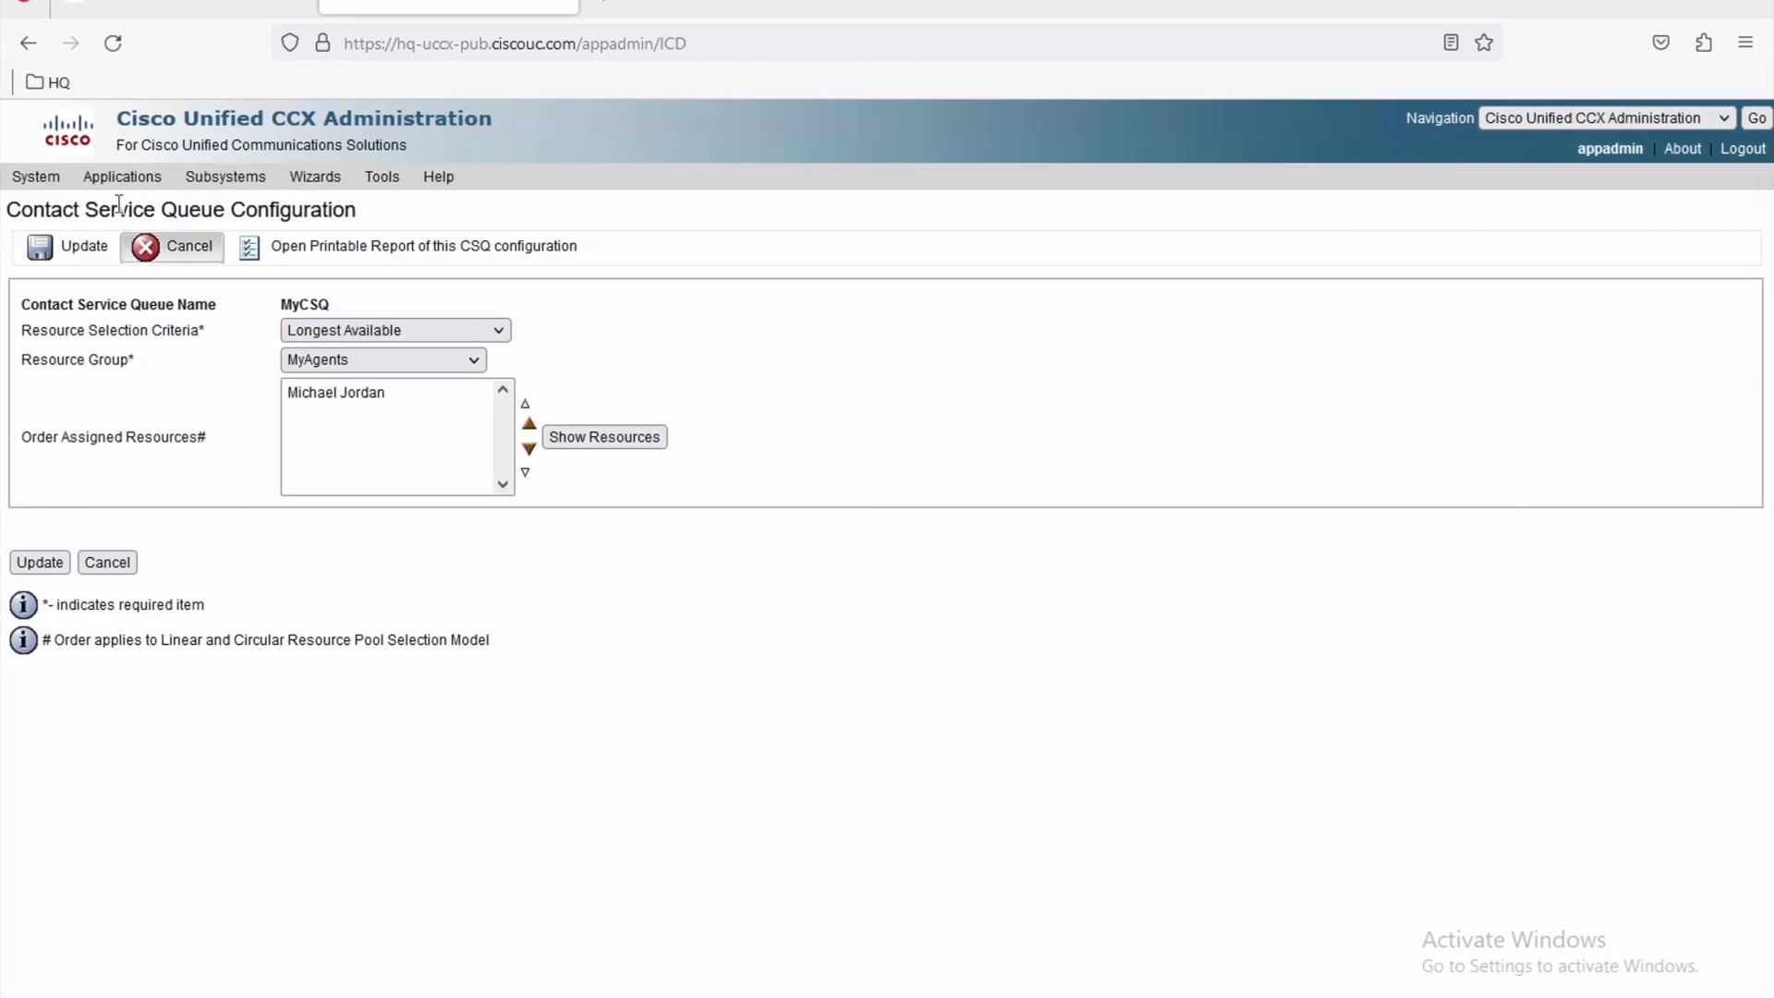
click(129, 176)
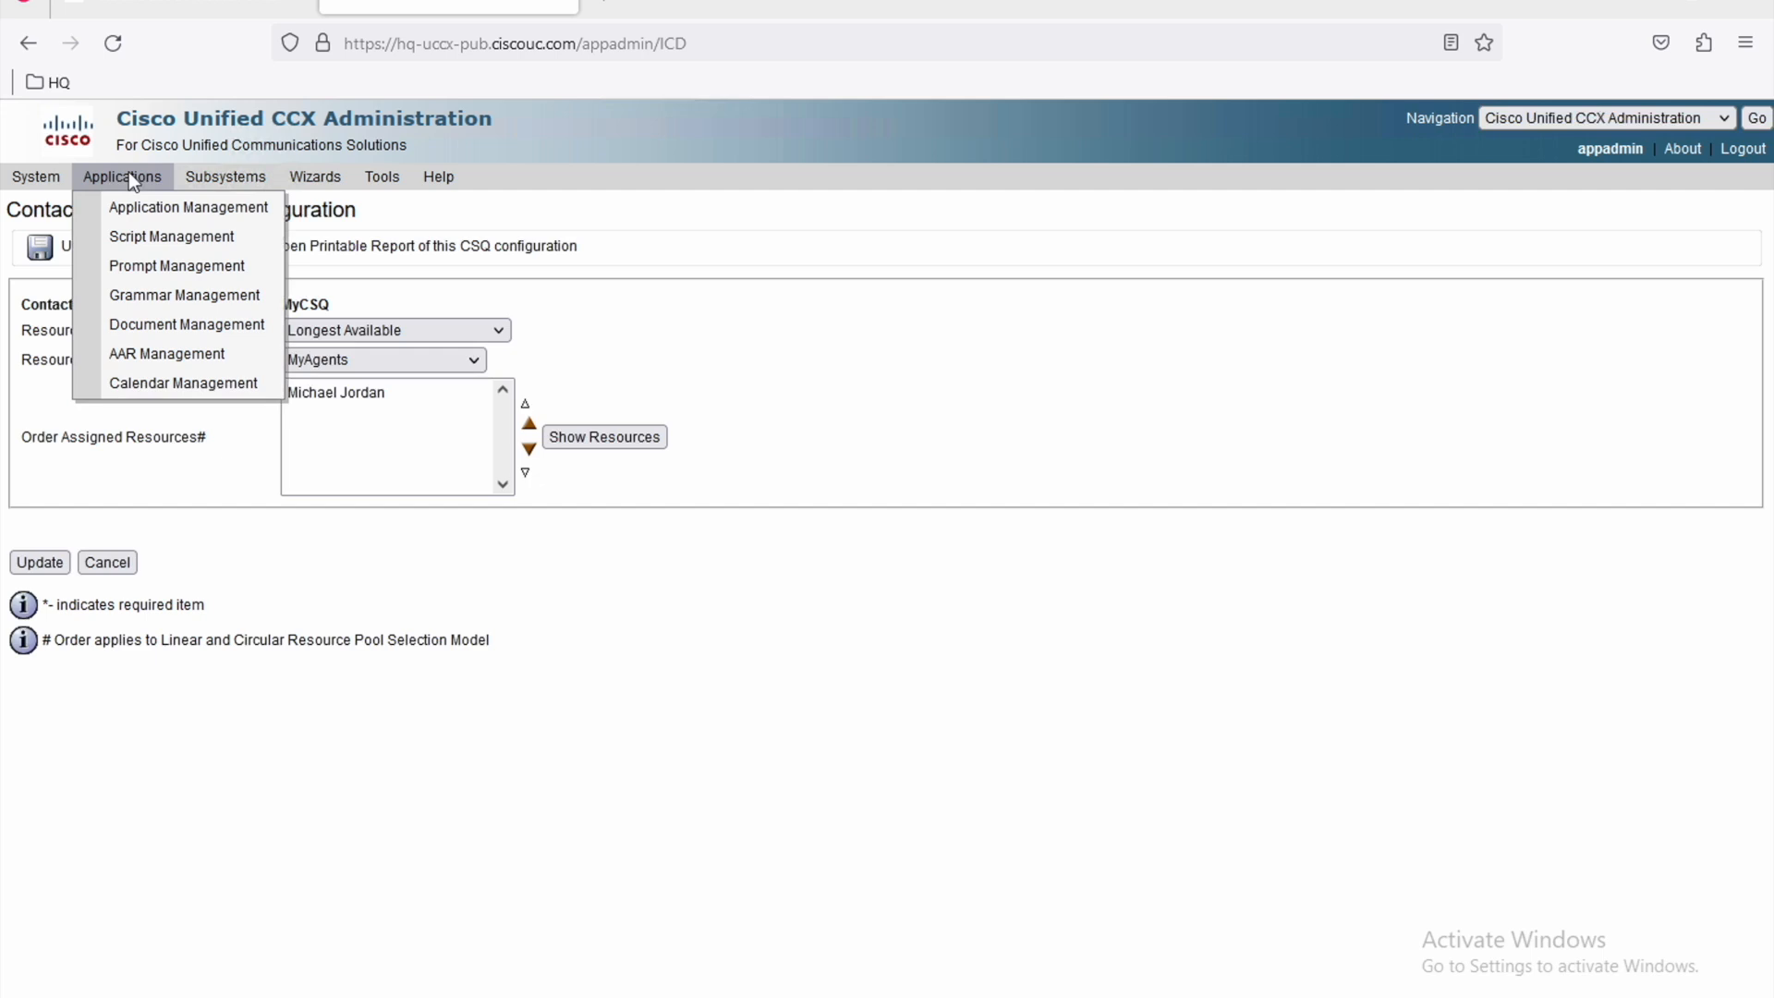
click(191, 216)
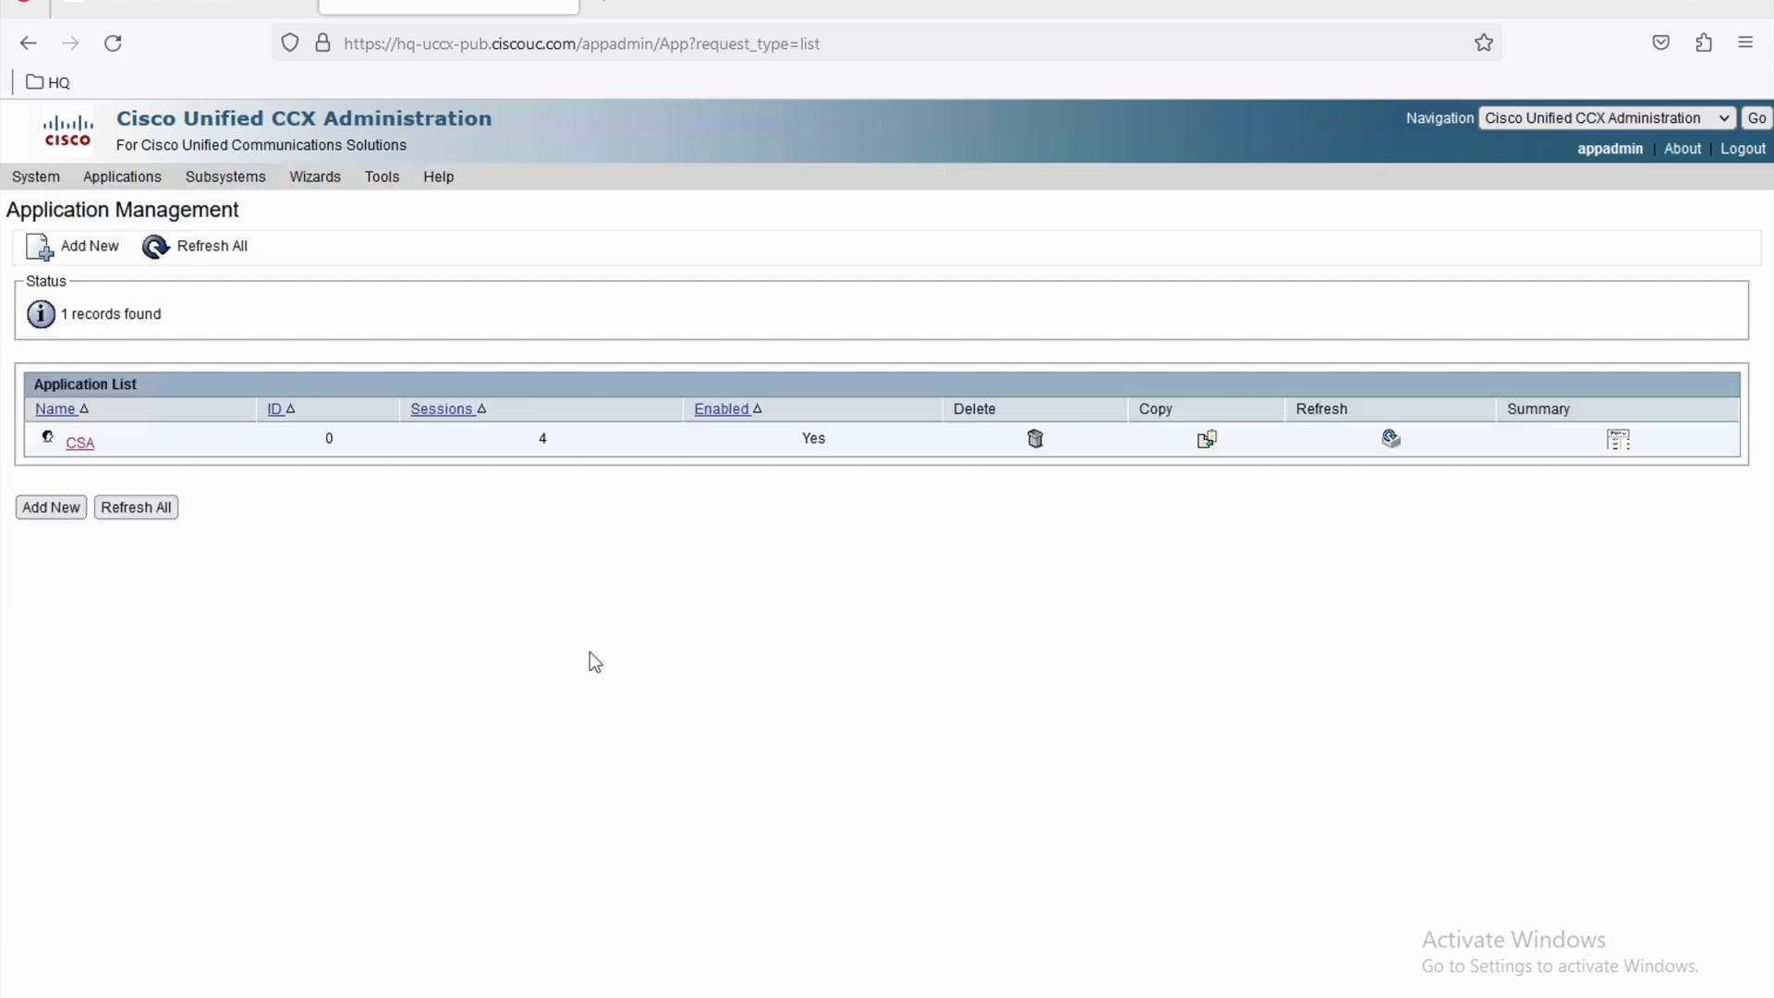
click(81, 443)
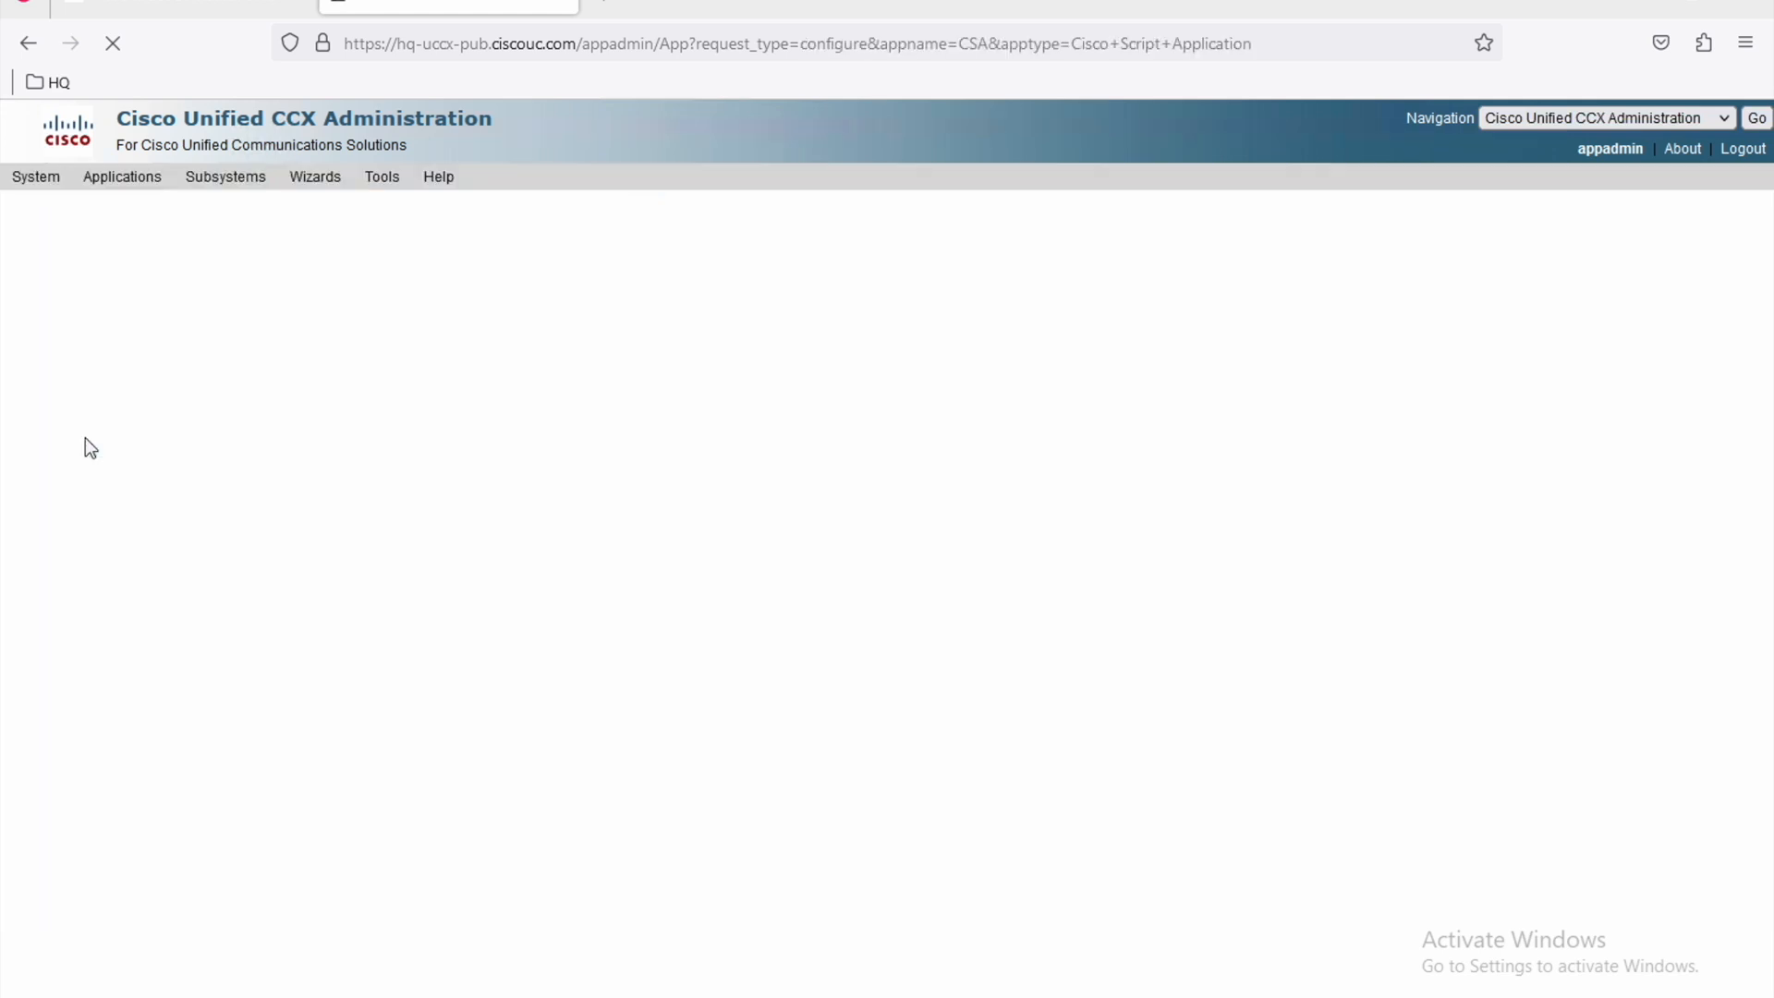
click(536, 529)
text("MyCSQ")
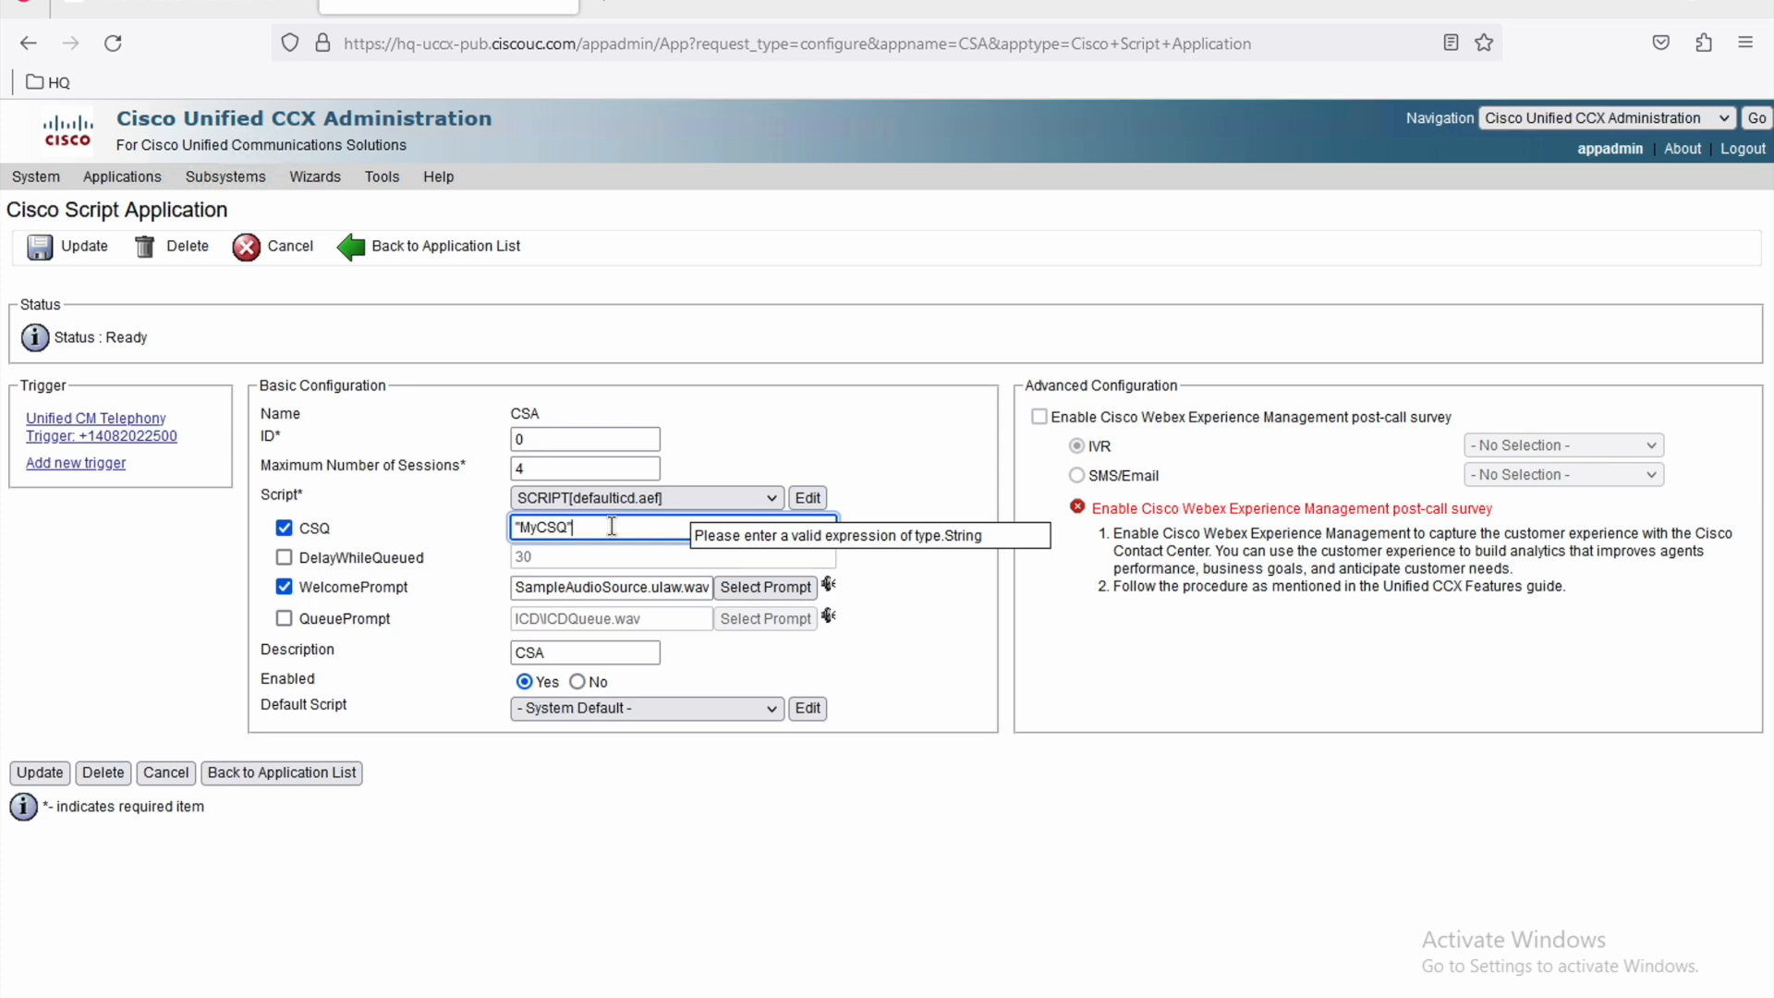
click(50, 778)
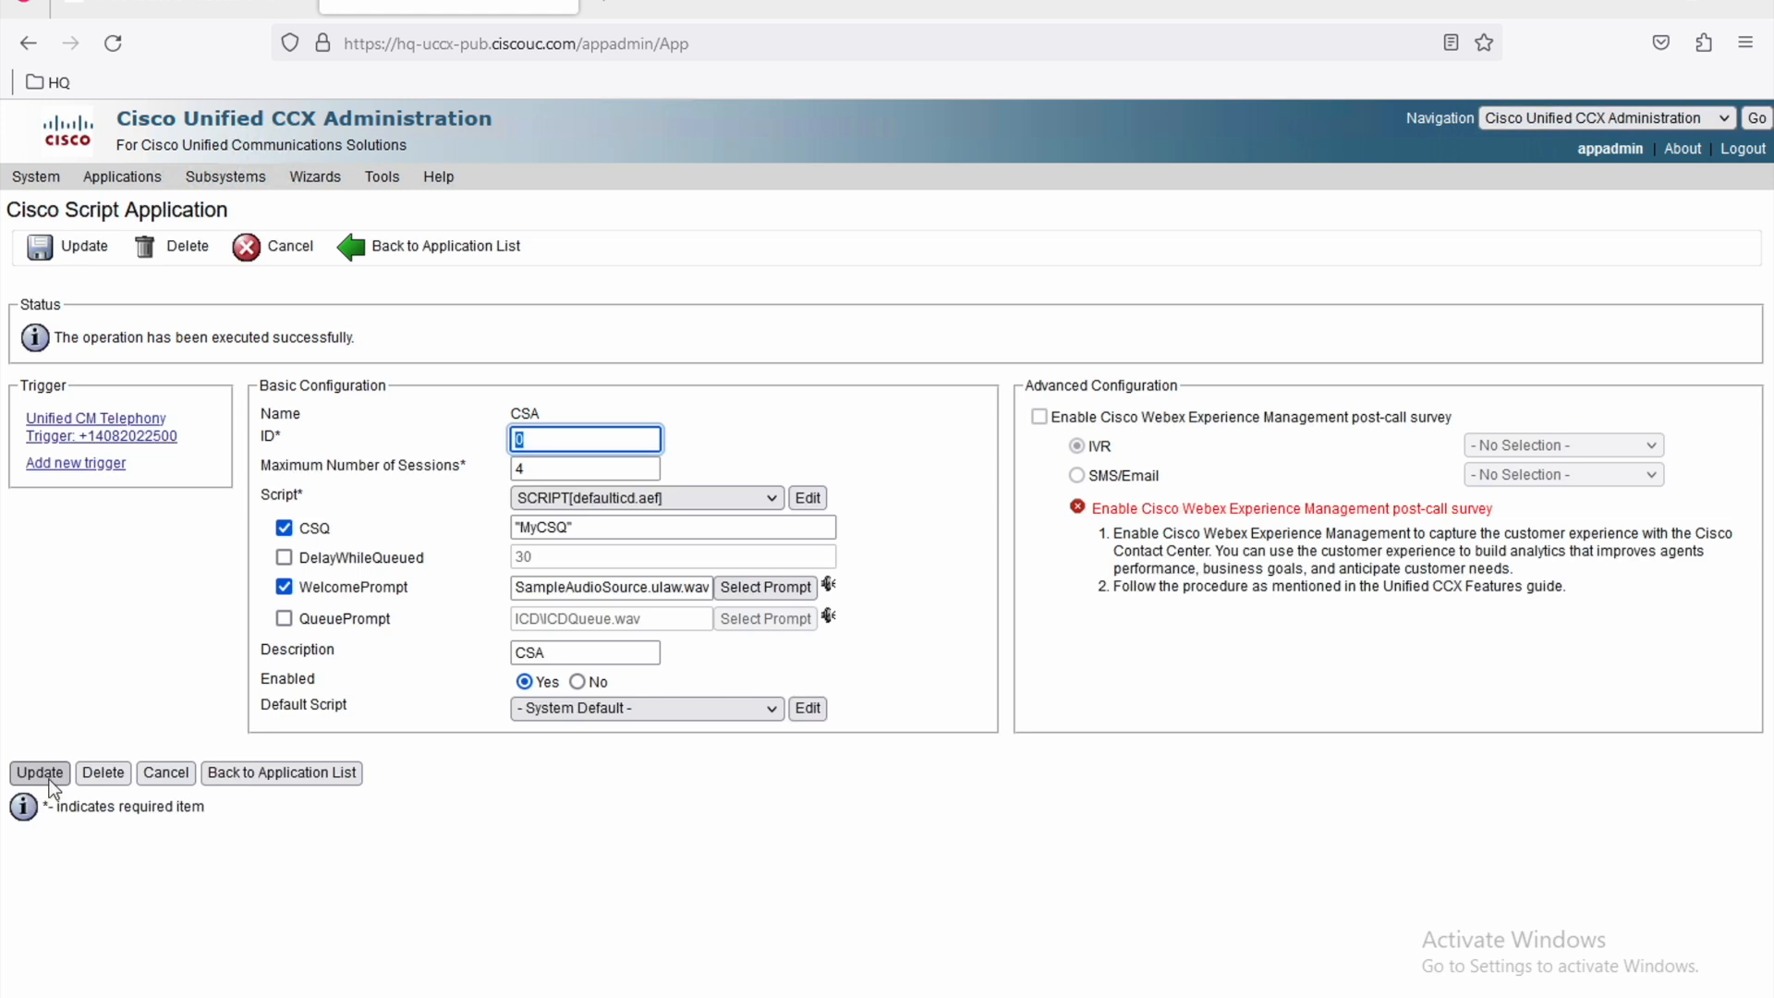
Check the service status of both Unified CCX servers in the server list.
click(35, 184)
click(116, 211)
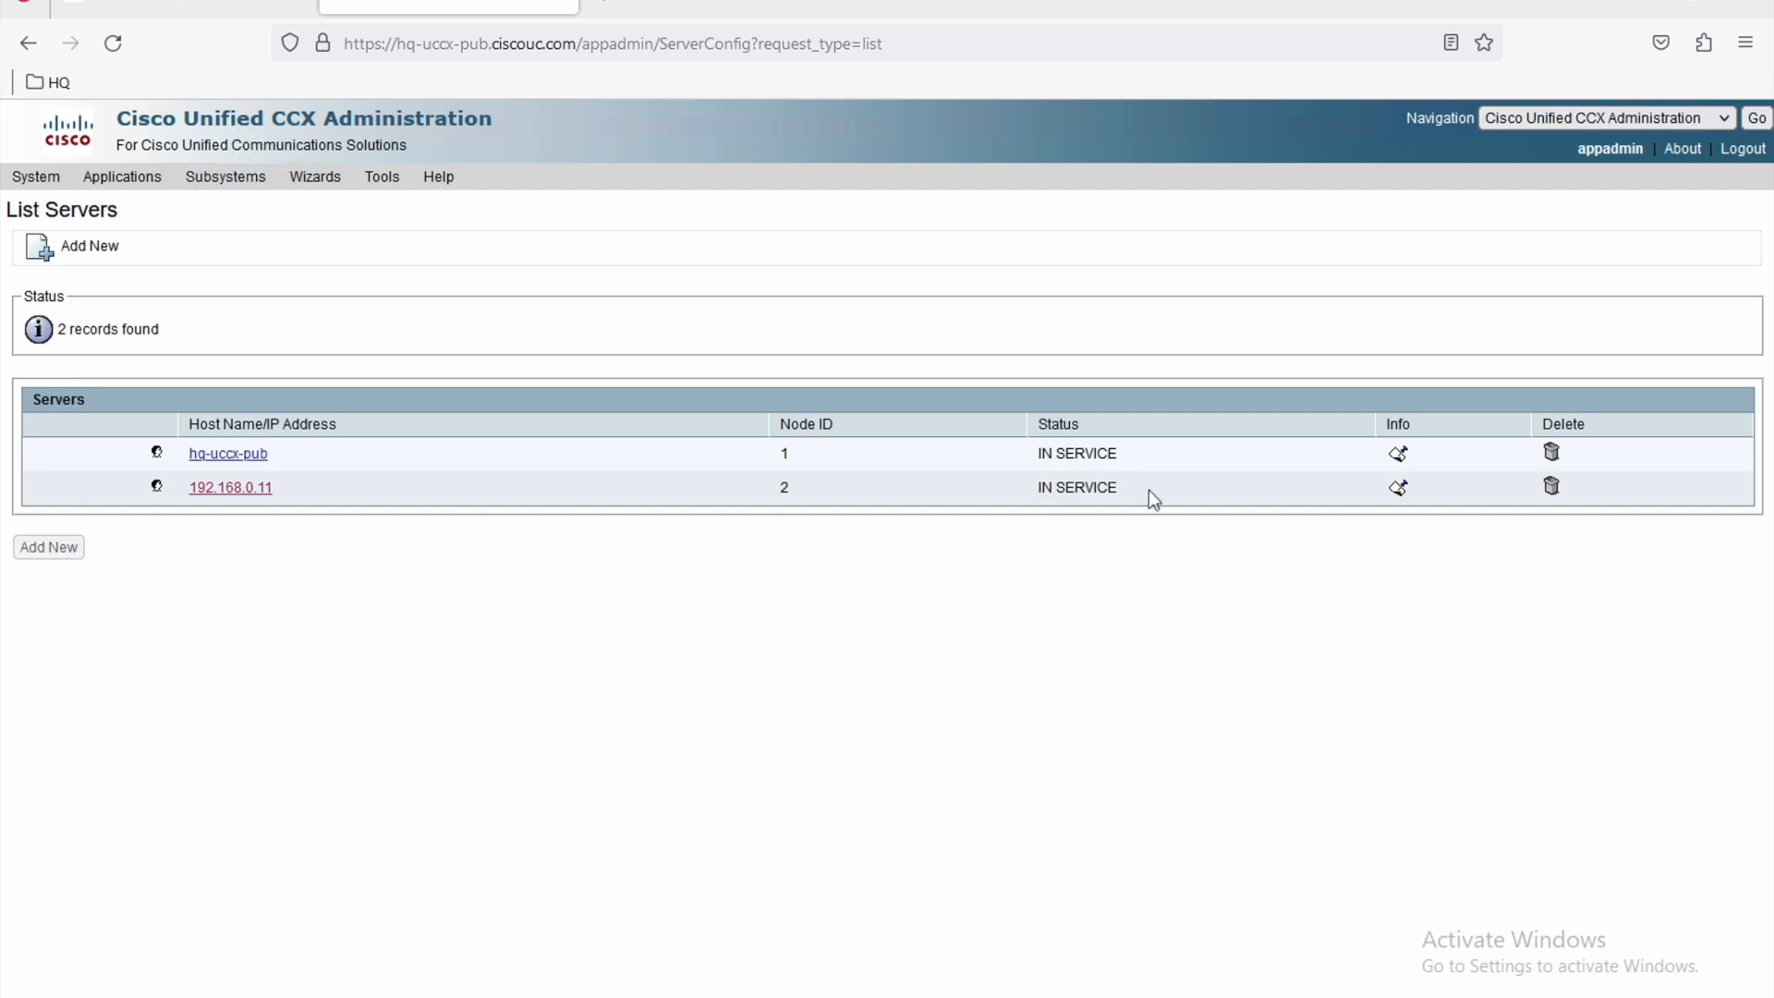
drag(1149, 489, 1033, 473)
Open the Cisco Finesse agent desktop in a new browser tab at hq-uccx-pub.ciscouc.com:8445/desktop/.
click(574, 44)
click(584, 44)
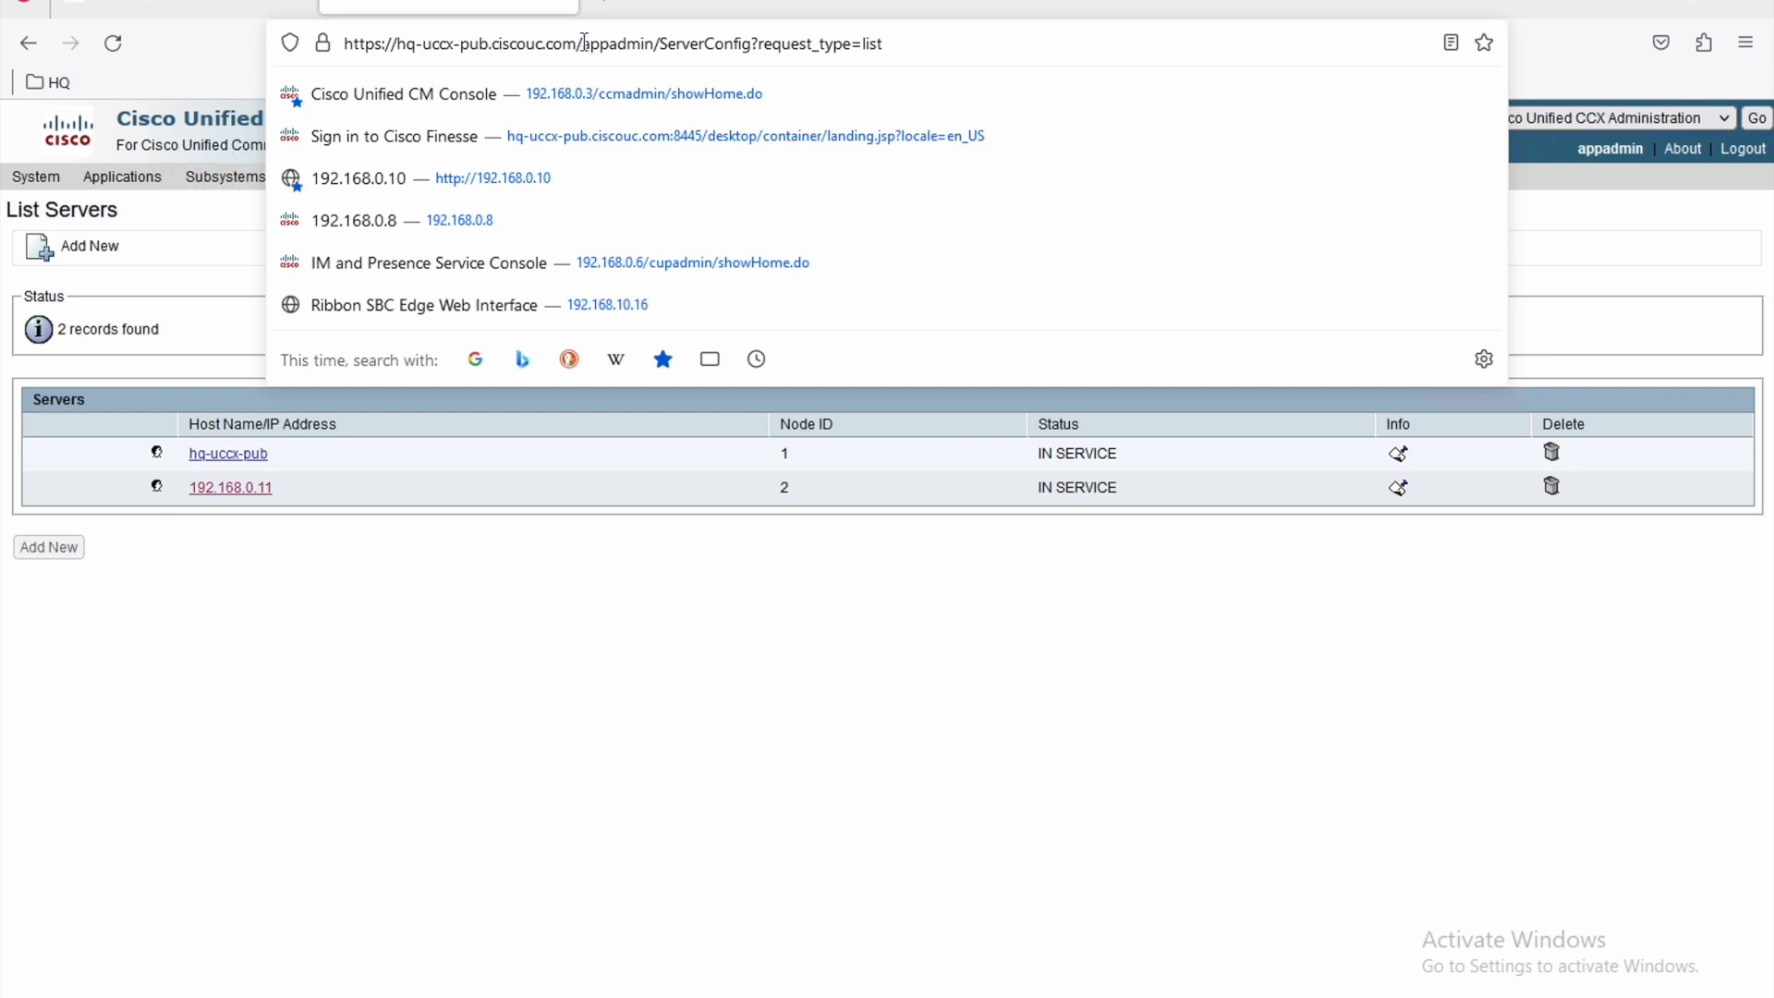
drag(582, 44, 334, 45)
key(ctrl+c)
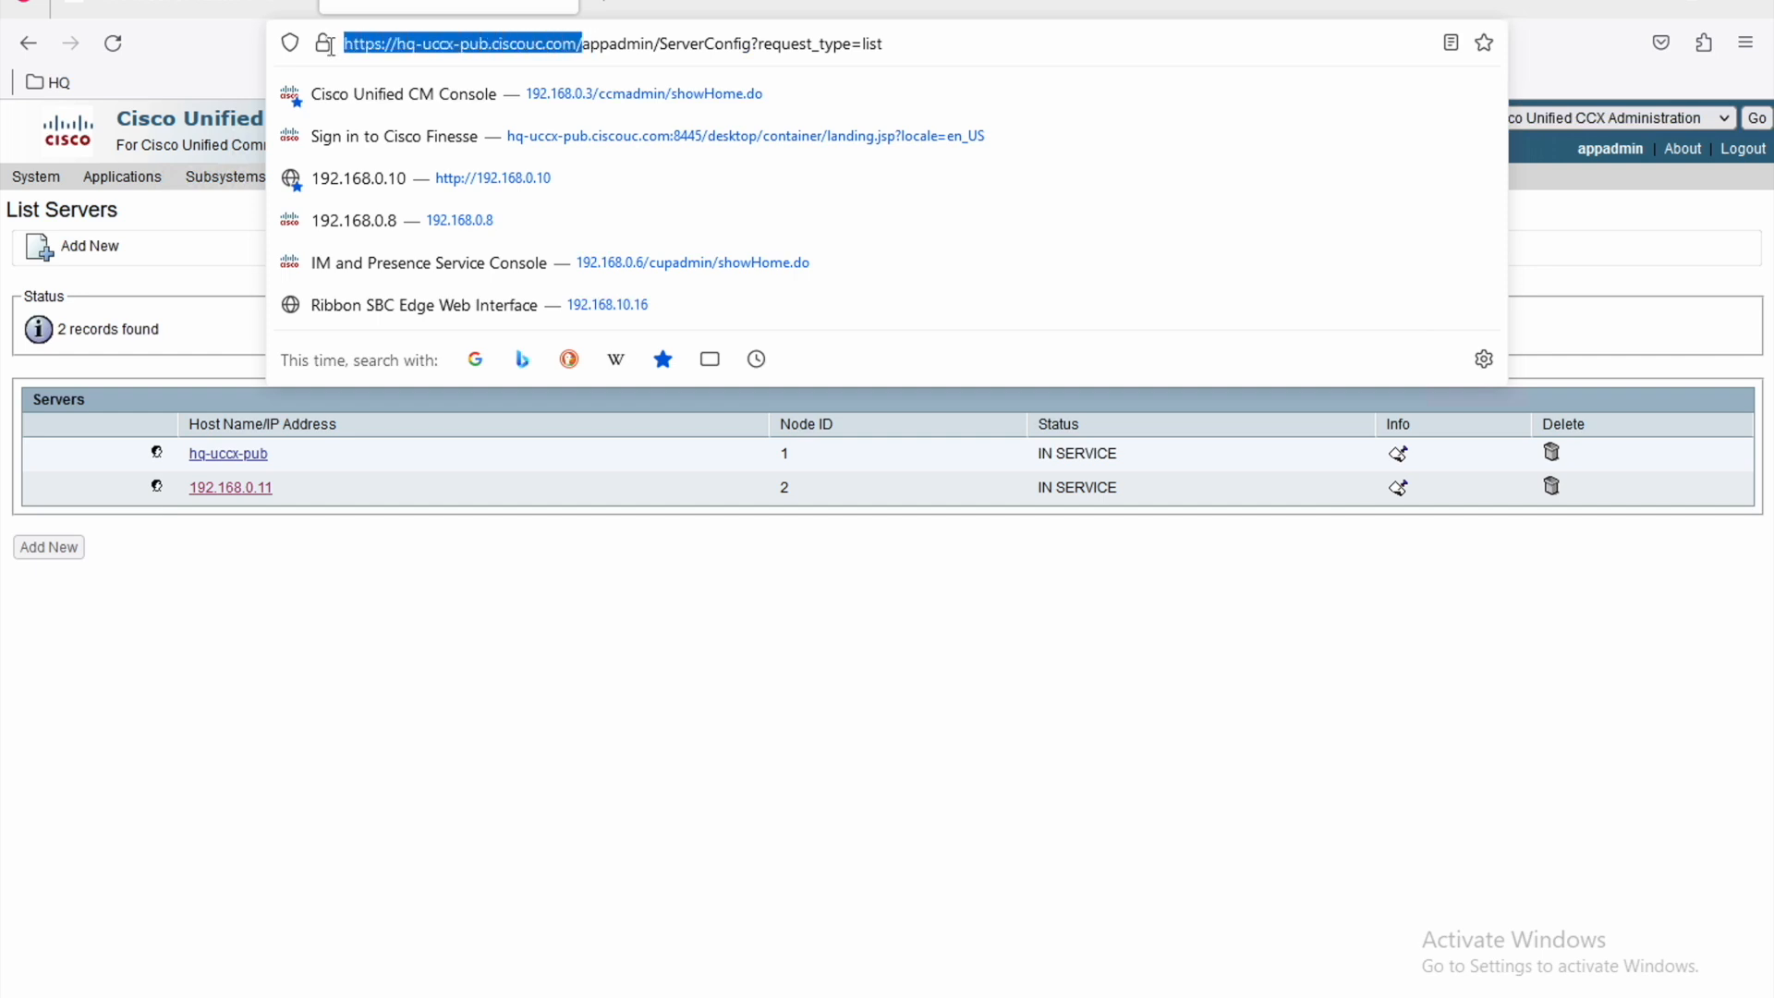
key(ctrl+t)
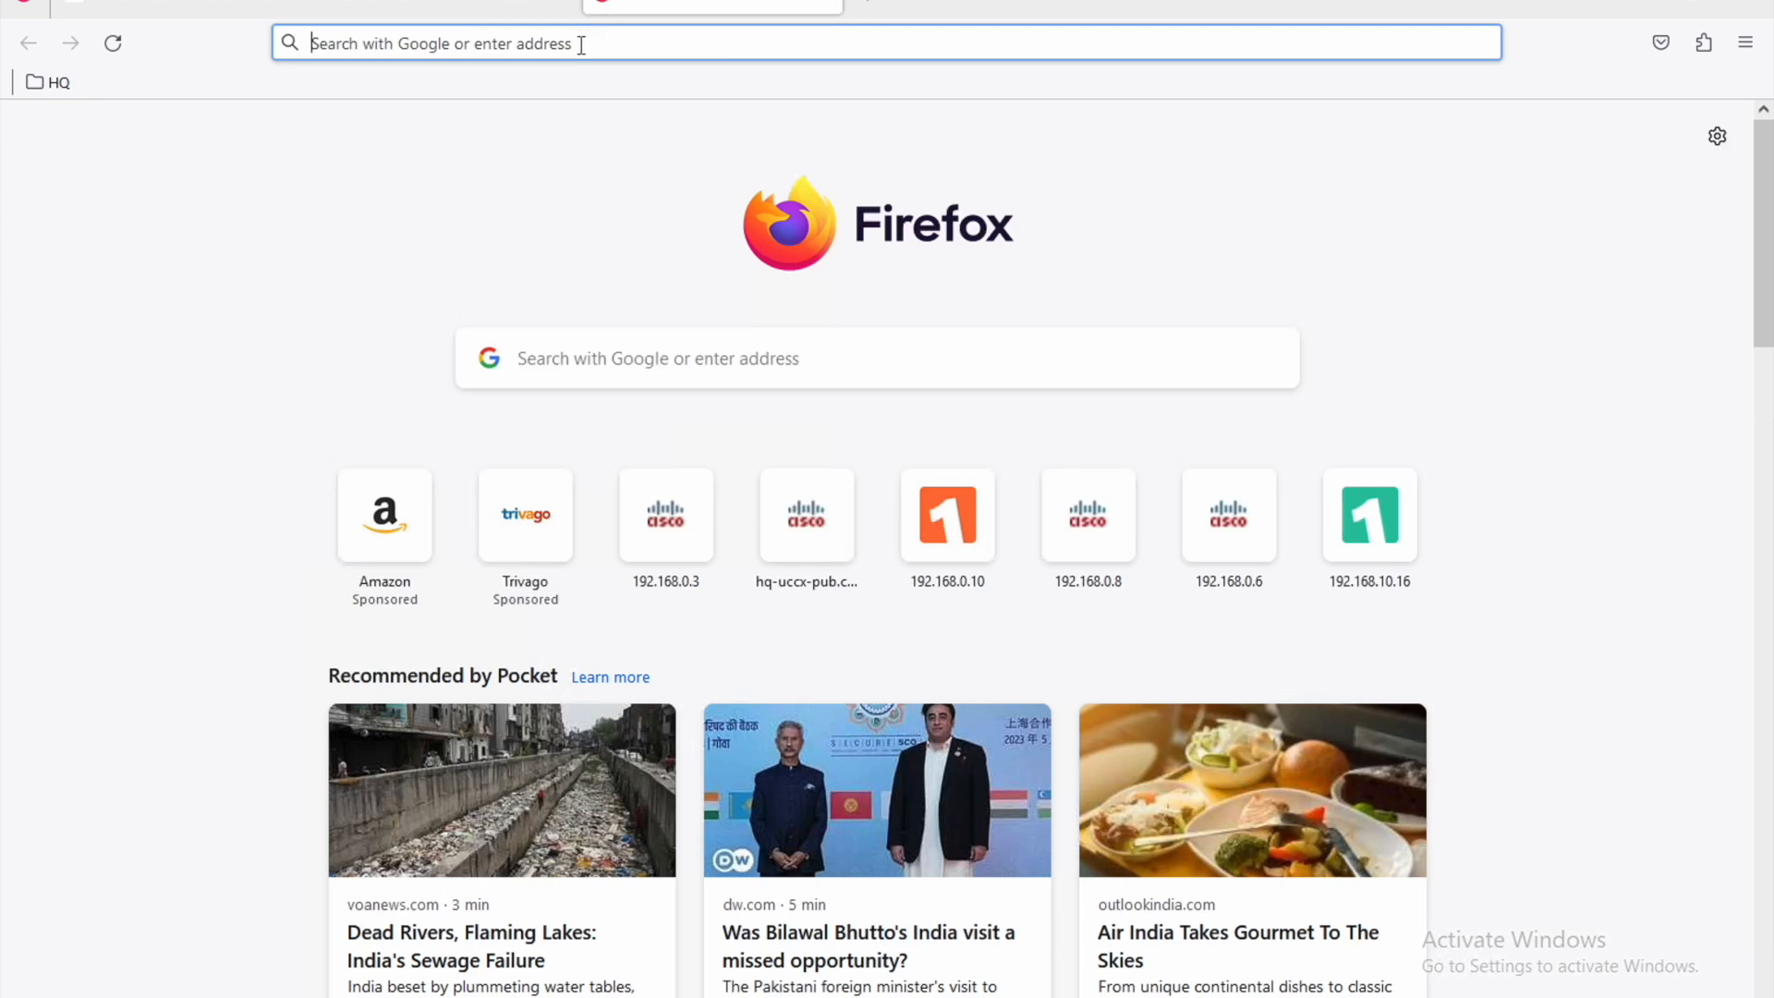
key(ctrl+v)
key(BackSpace)
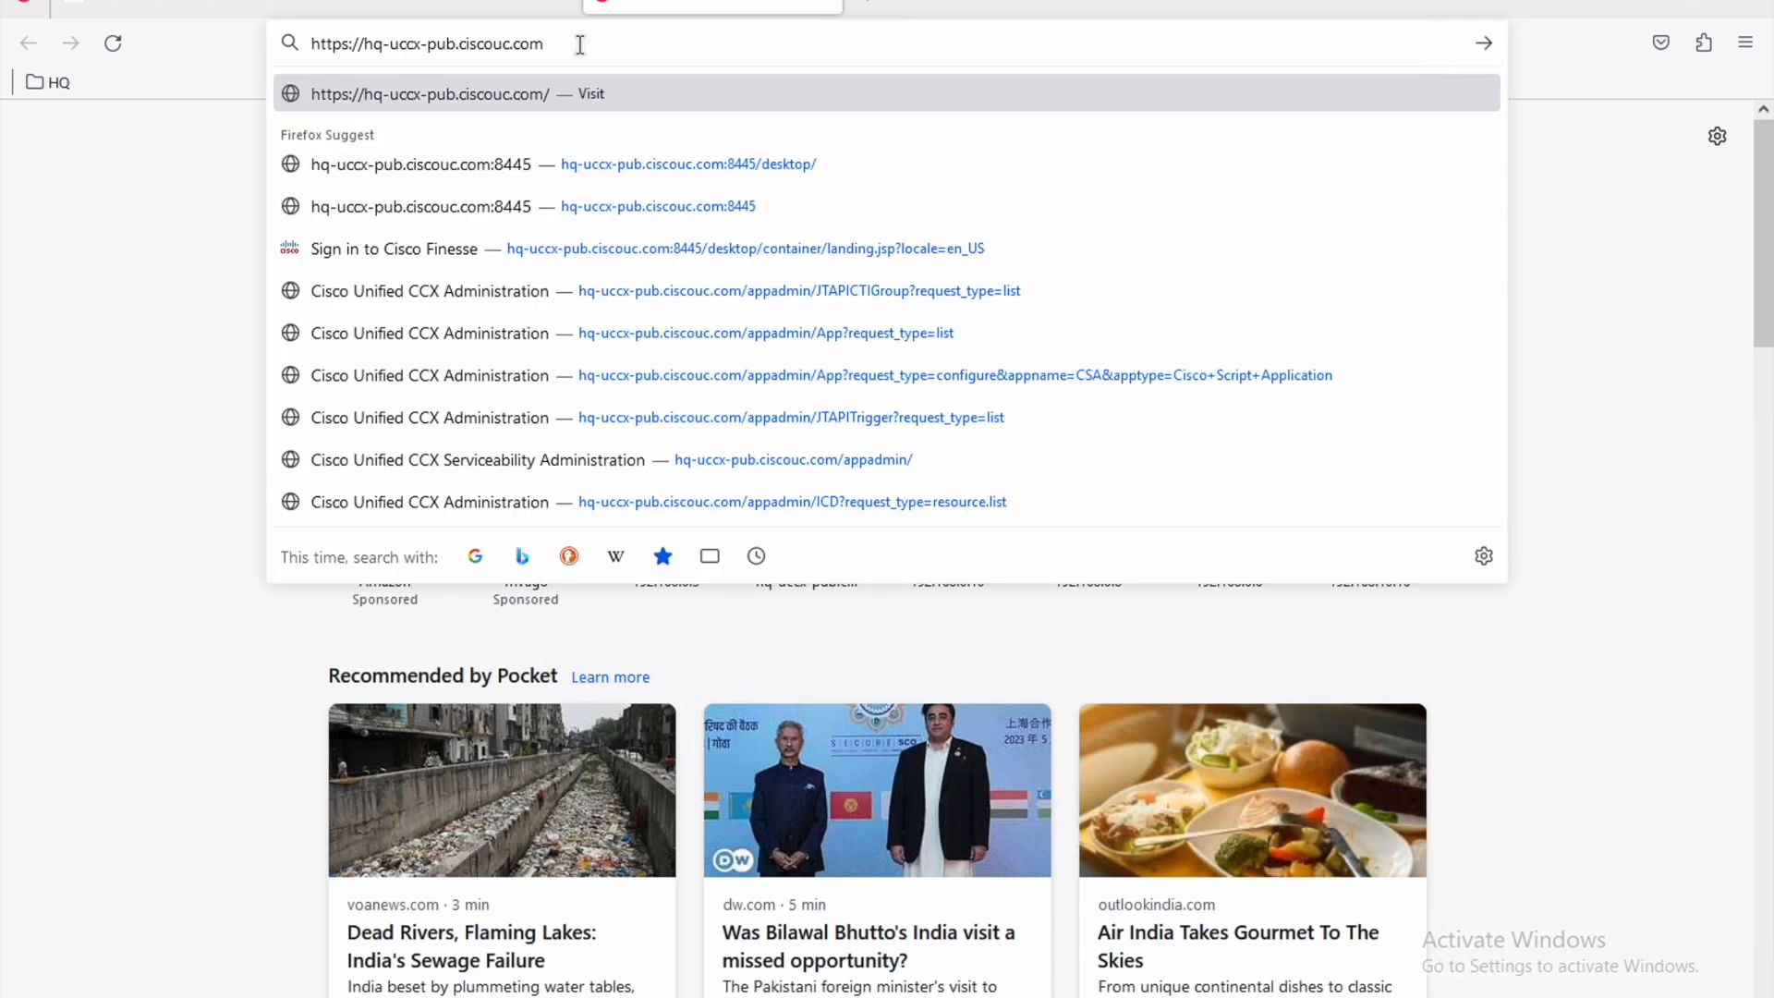
text(:)
click(666, 37)
click(695, 163)
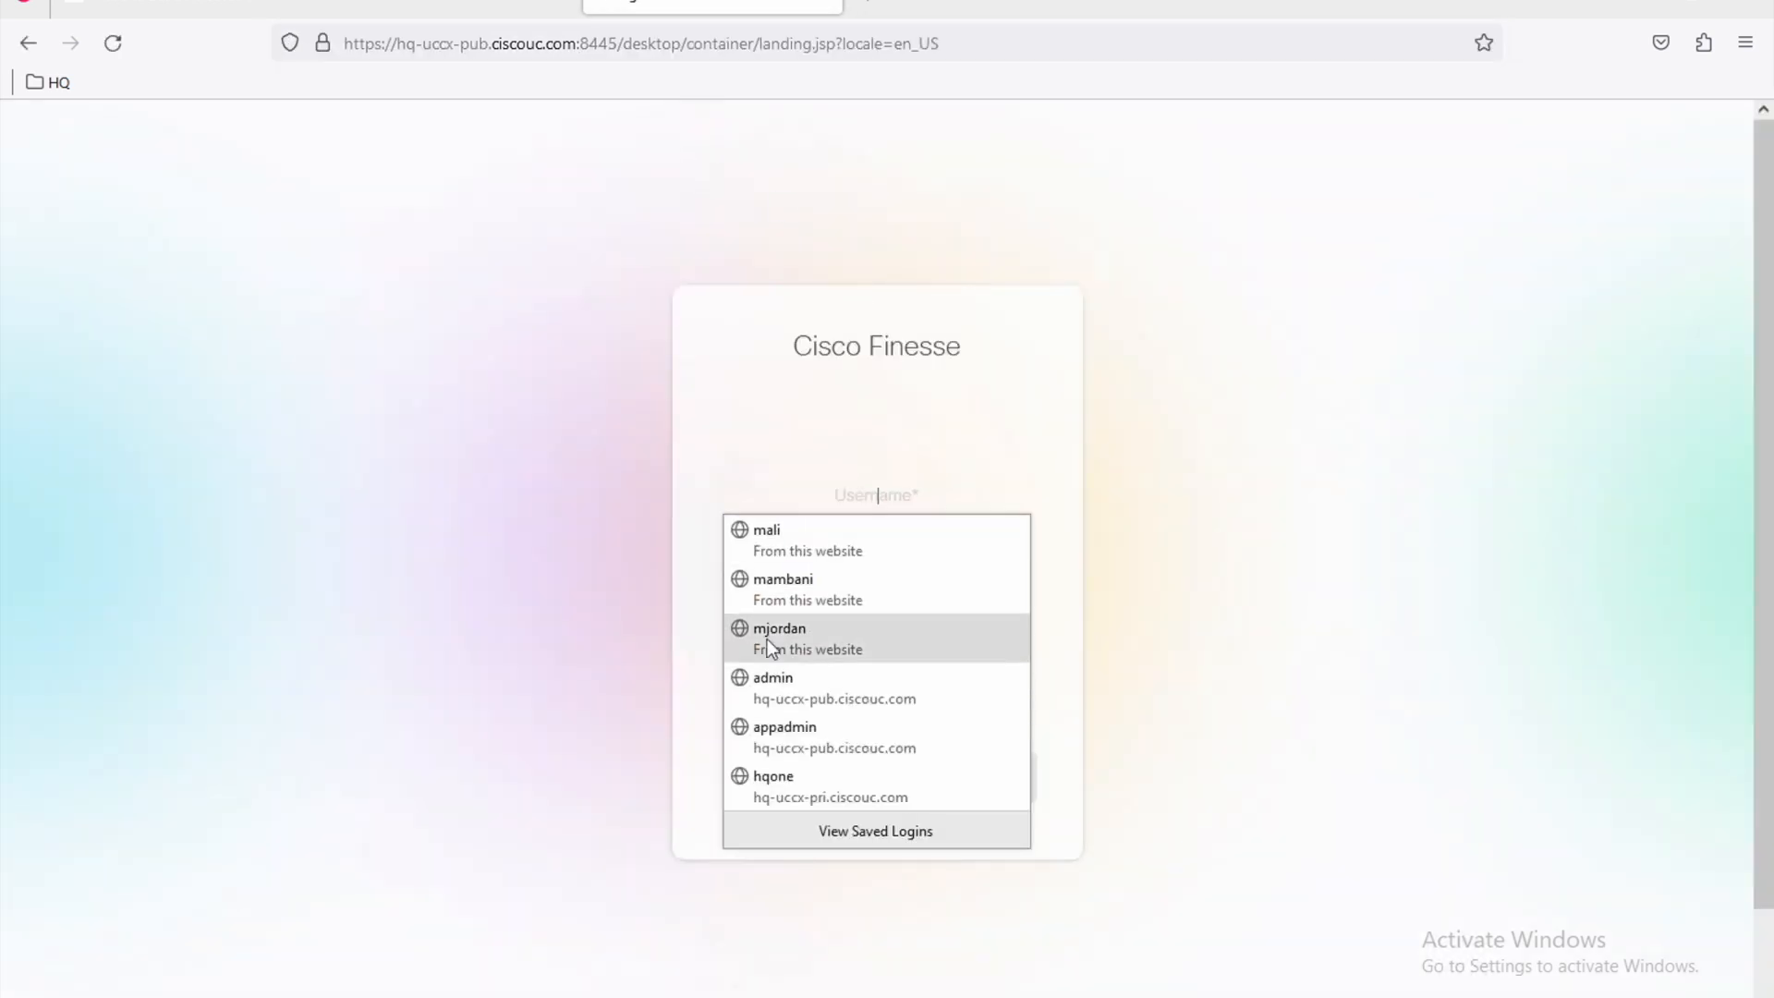
Try to sign in to Cisco Finesse with the agent's saved username and the account password.
click(770, 651)
double_click(866, 573)
text(*******)
click(974, 629)
click(865, 791)
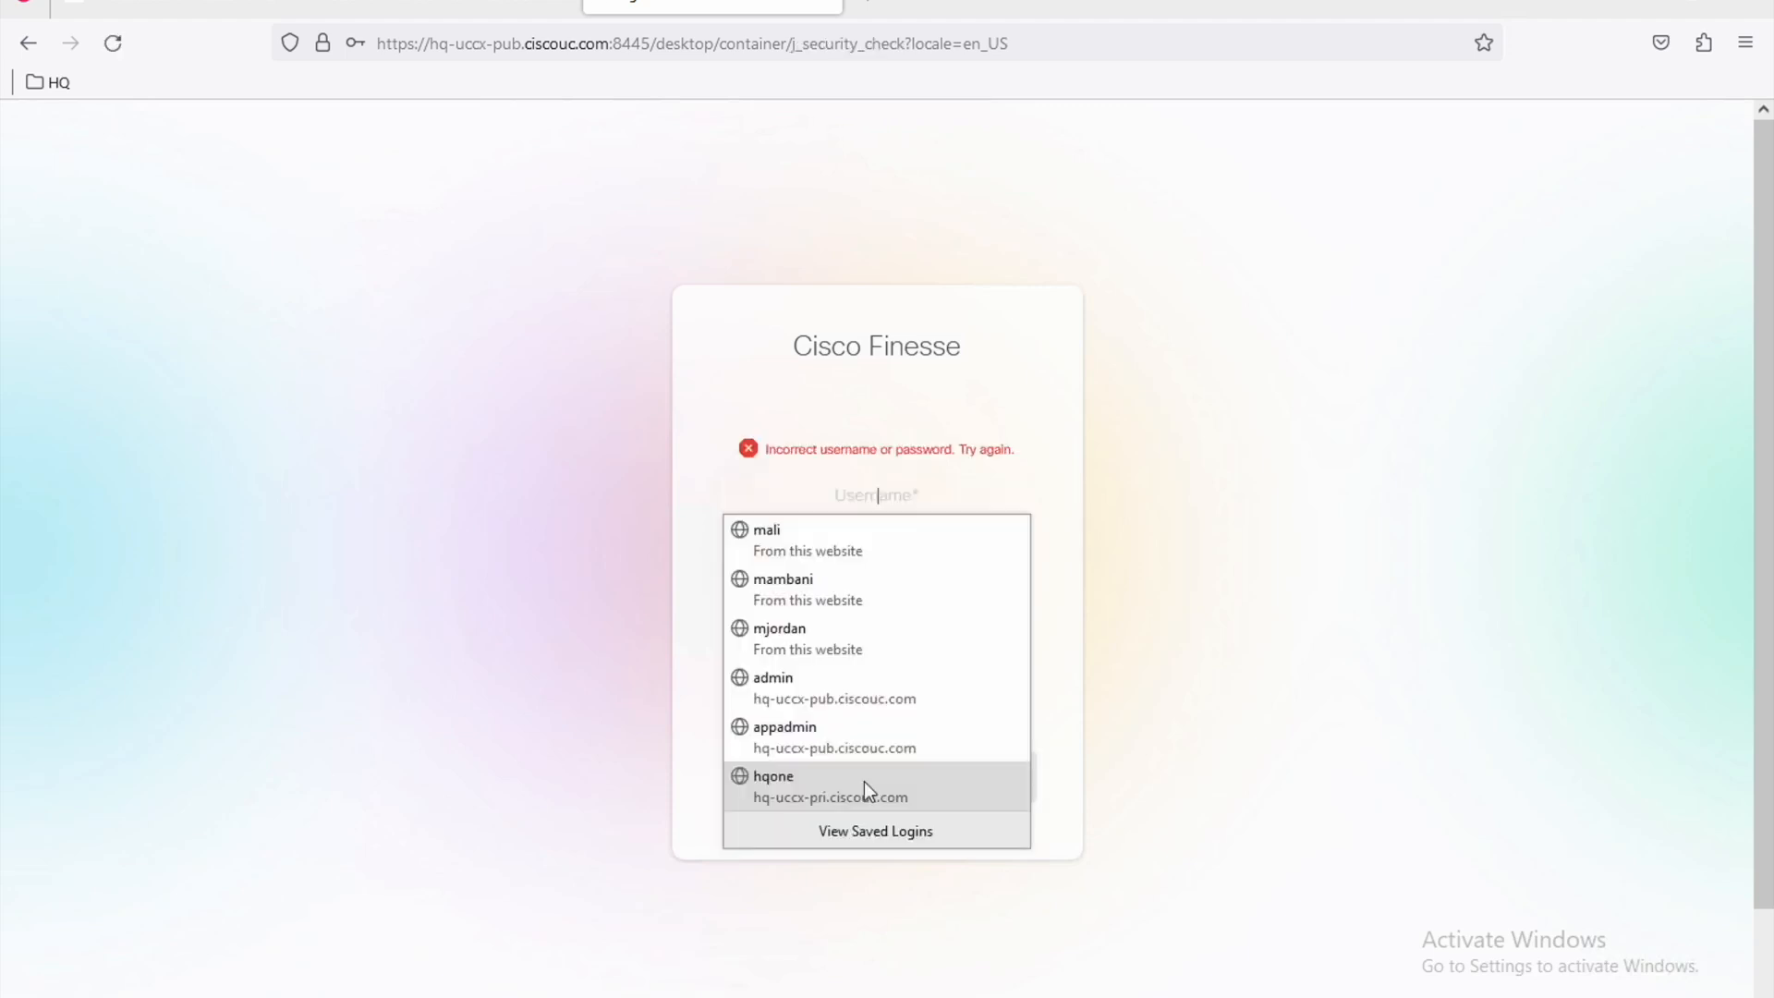
click(882, 492)
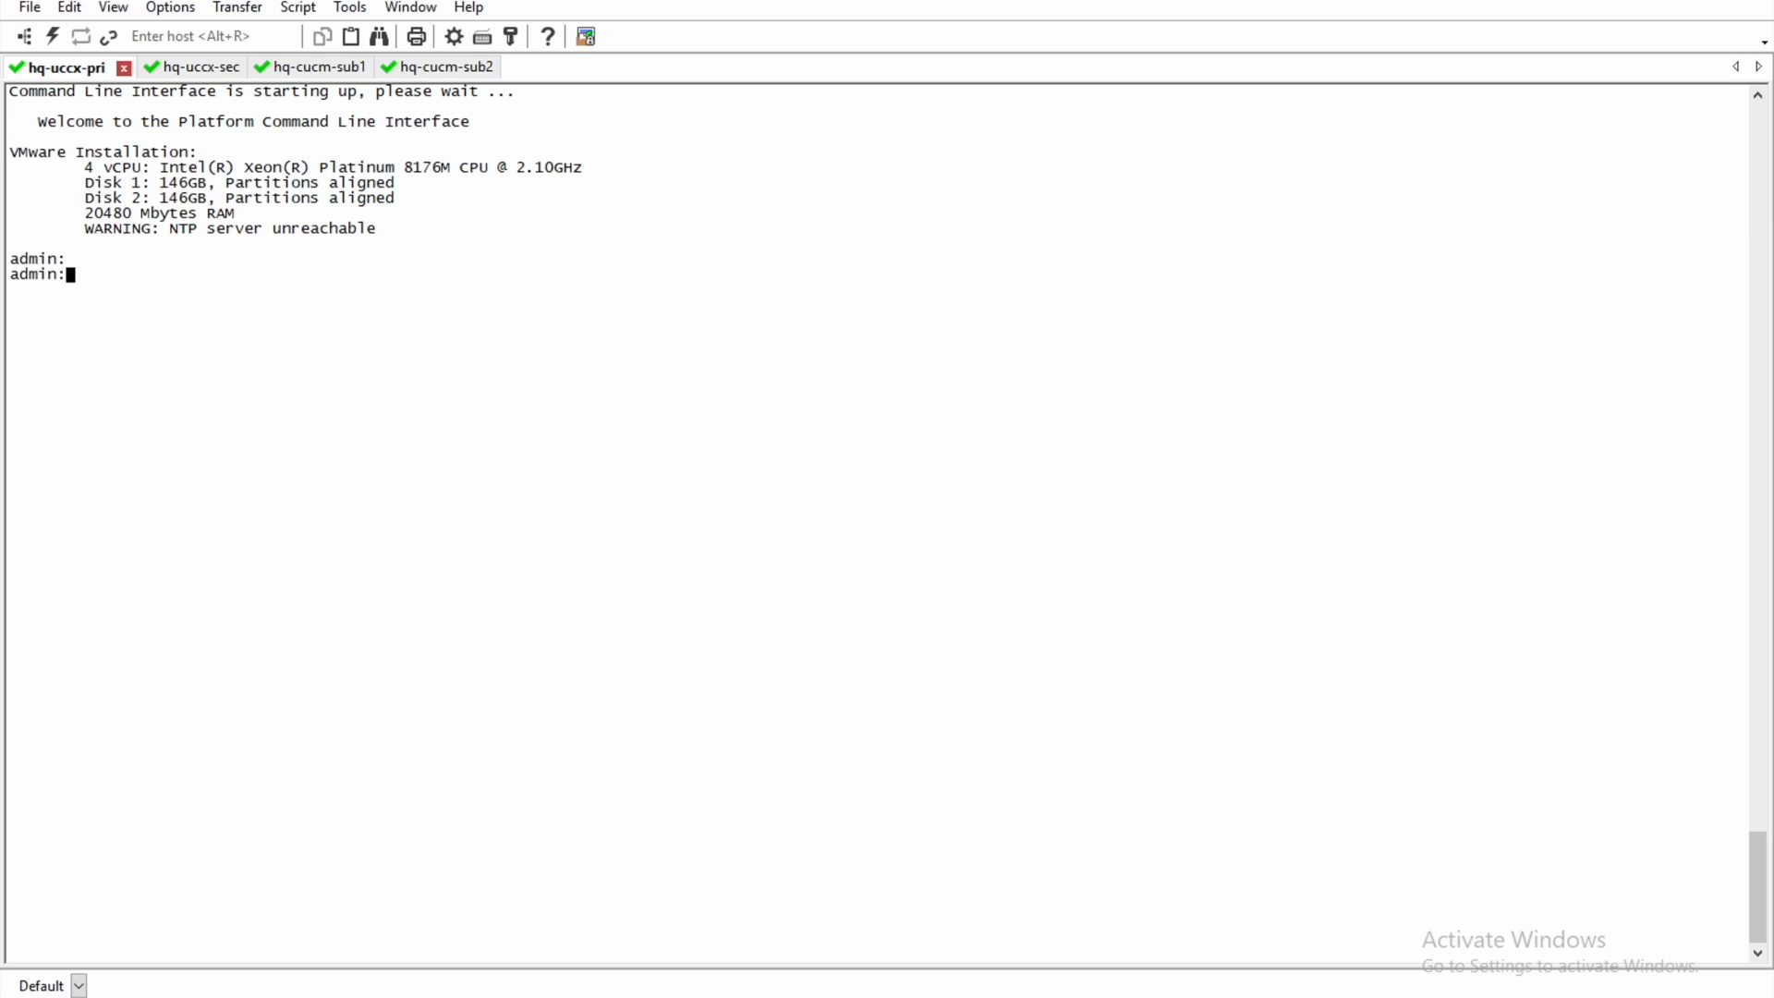
text(utils service restart Cisco)
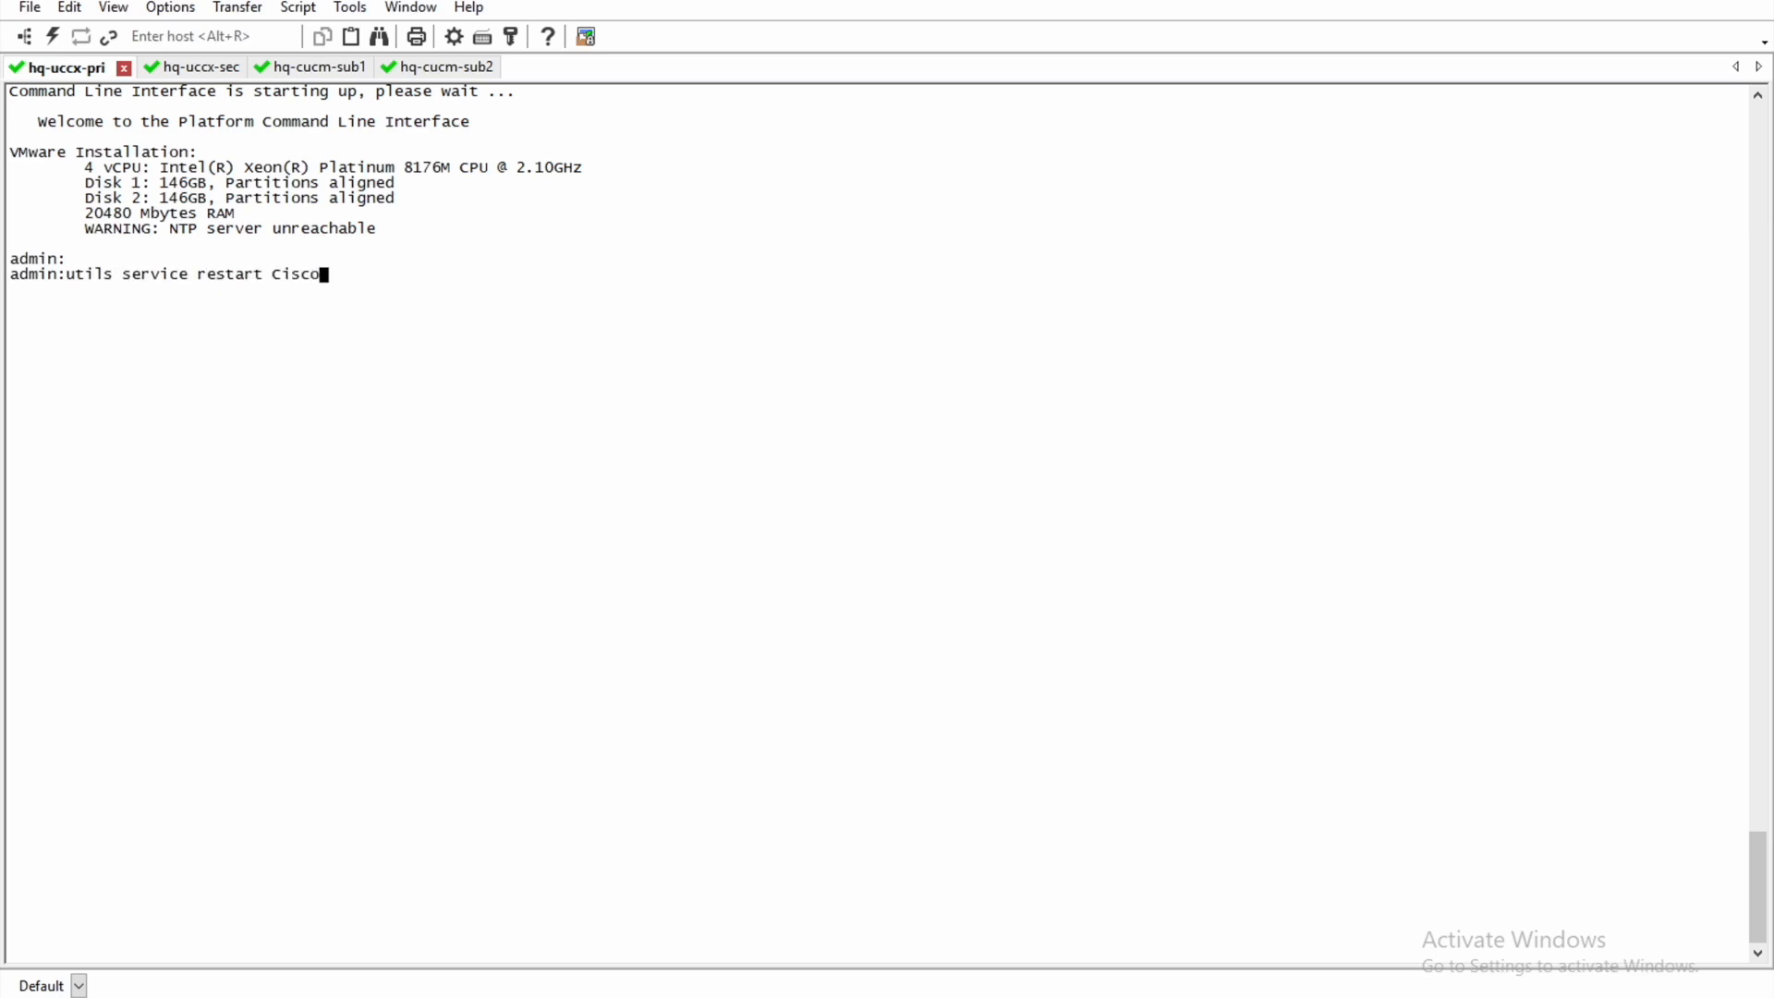
key(BackSpace)
key(BackSpace)
key(BackSpace)
key(BackSpace)
key(BackSpace)
key(BackSpace)
key(BackSpace)
key(BackSpace)
key(BackSpace)
key(BackSpace)
key(BackSpace)
key(BackSpace)
key(BackSpace)
key(BackSpace)
key(BackSpace)
key(BackSpace)
key(BackSpace)
key(BackSpace)
key(BackSpace)
key(BackSpace)
key(BackSpace)
key(BackSpace)
key(BackSpace)
key(BackSpace)
key(BackSpace)
key(BackSpace)
key(BackSpace)
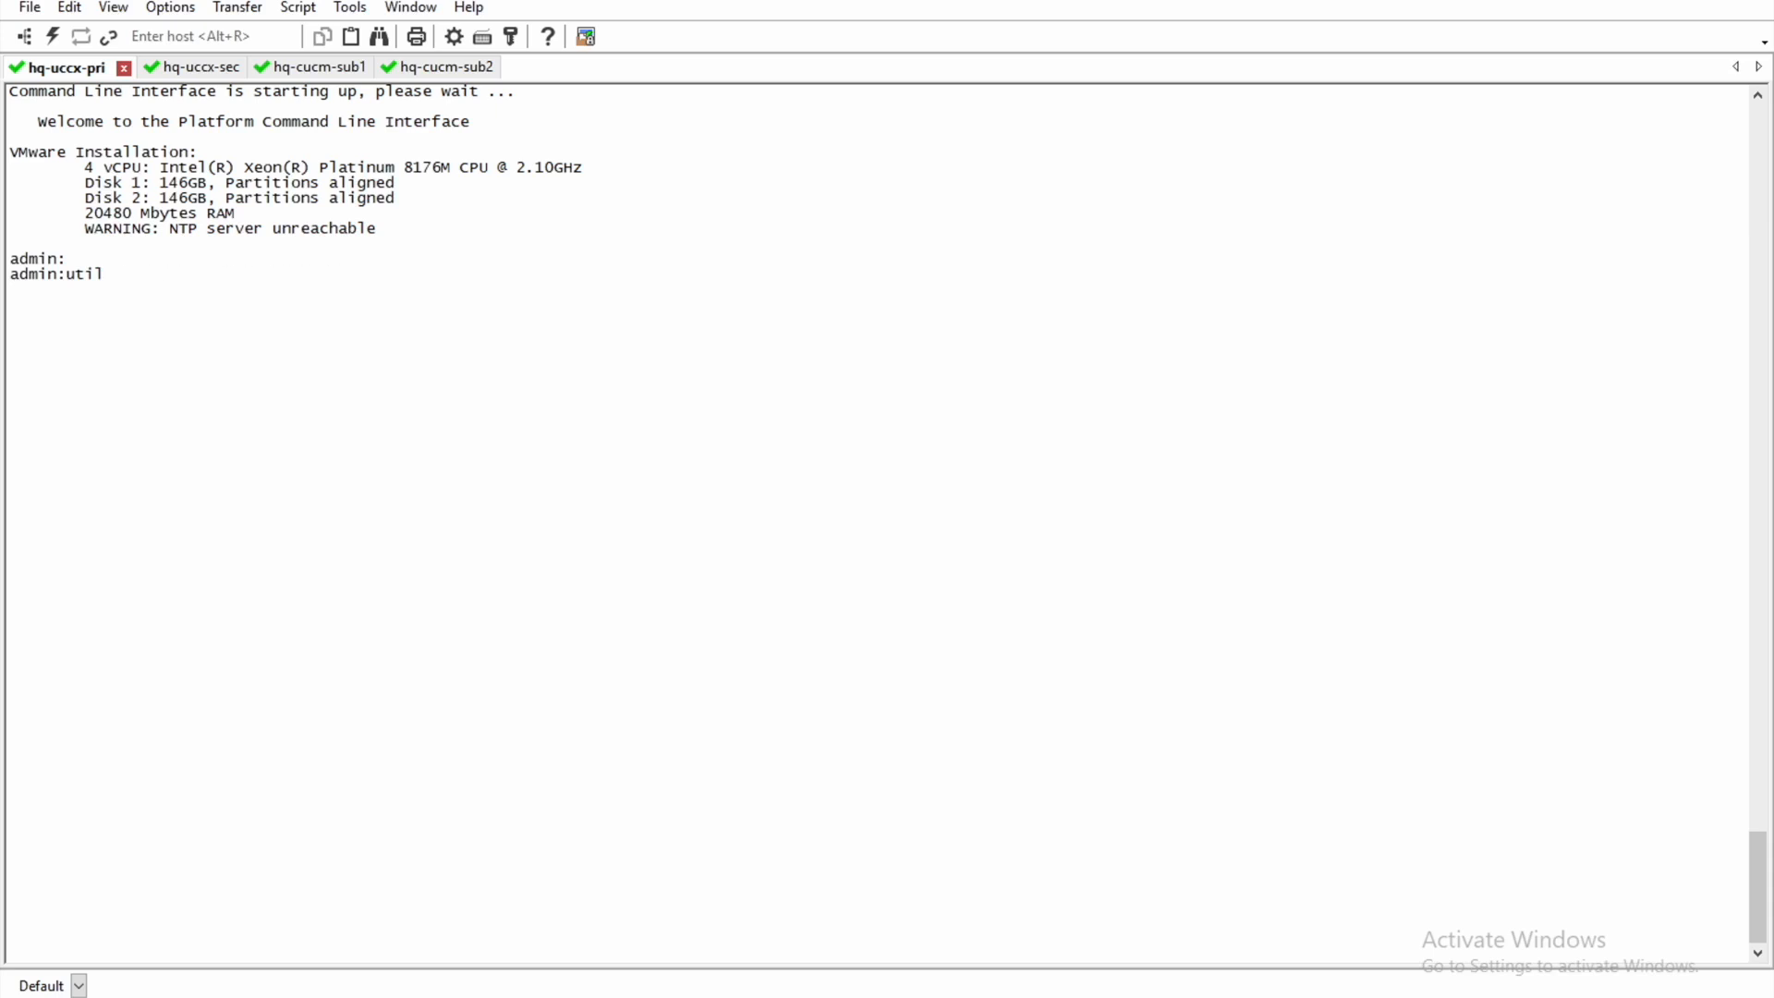
List all services on hq-uccx-pri with "utils service list".
text(utils service list)
key(Return)
Restart Cisco Tomcat on hq-cucm-sub1 with "utils service restart Cisco Tomcat" and copy that command.
click(348, 72)
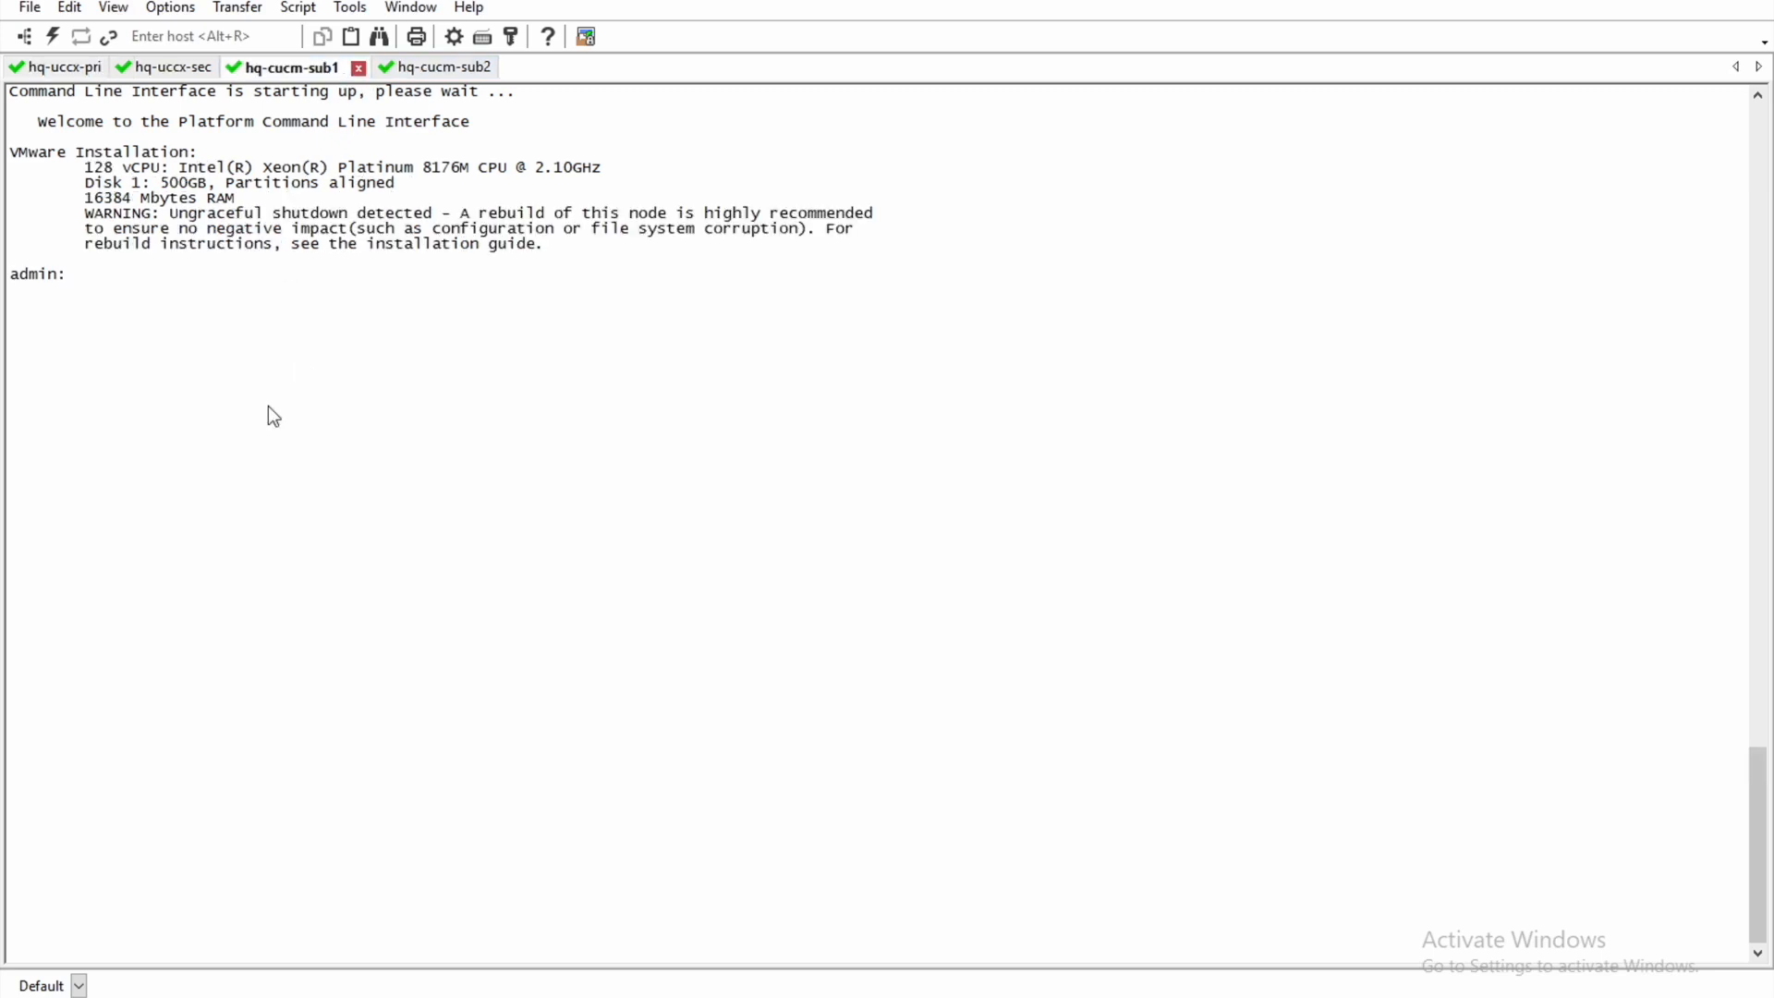
key(Return)
key(Return)
key(Return)
text(utils ser)
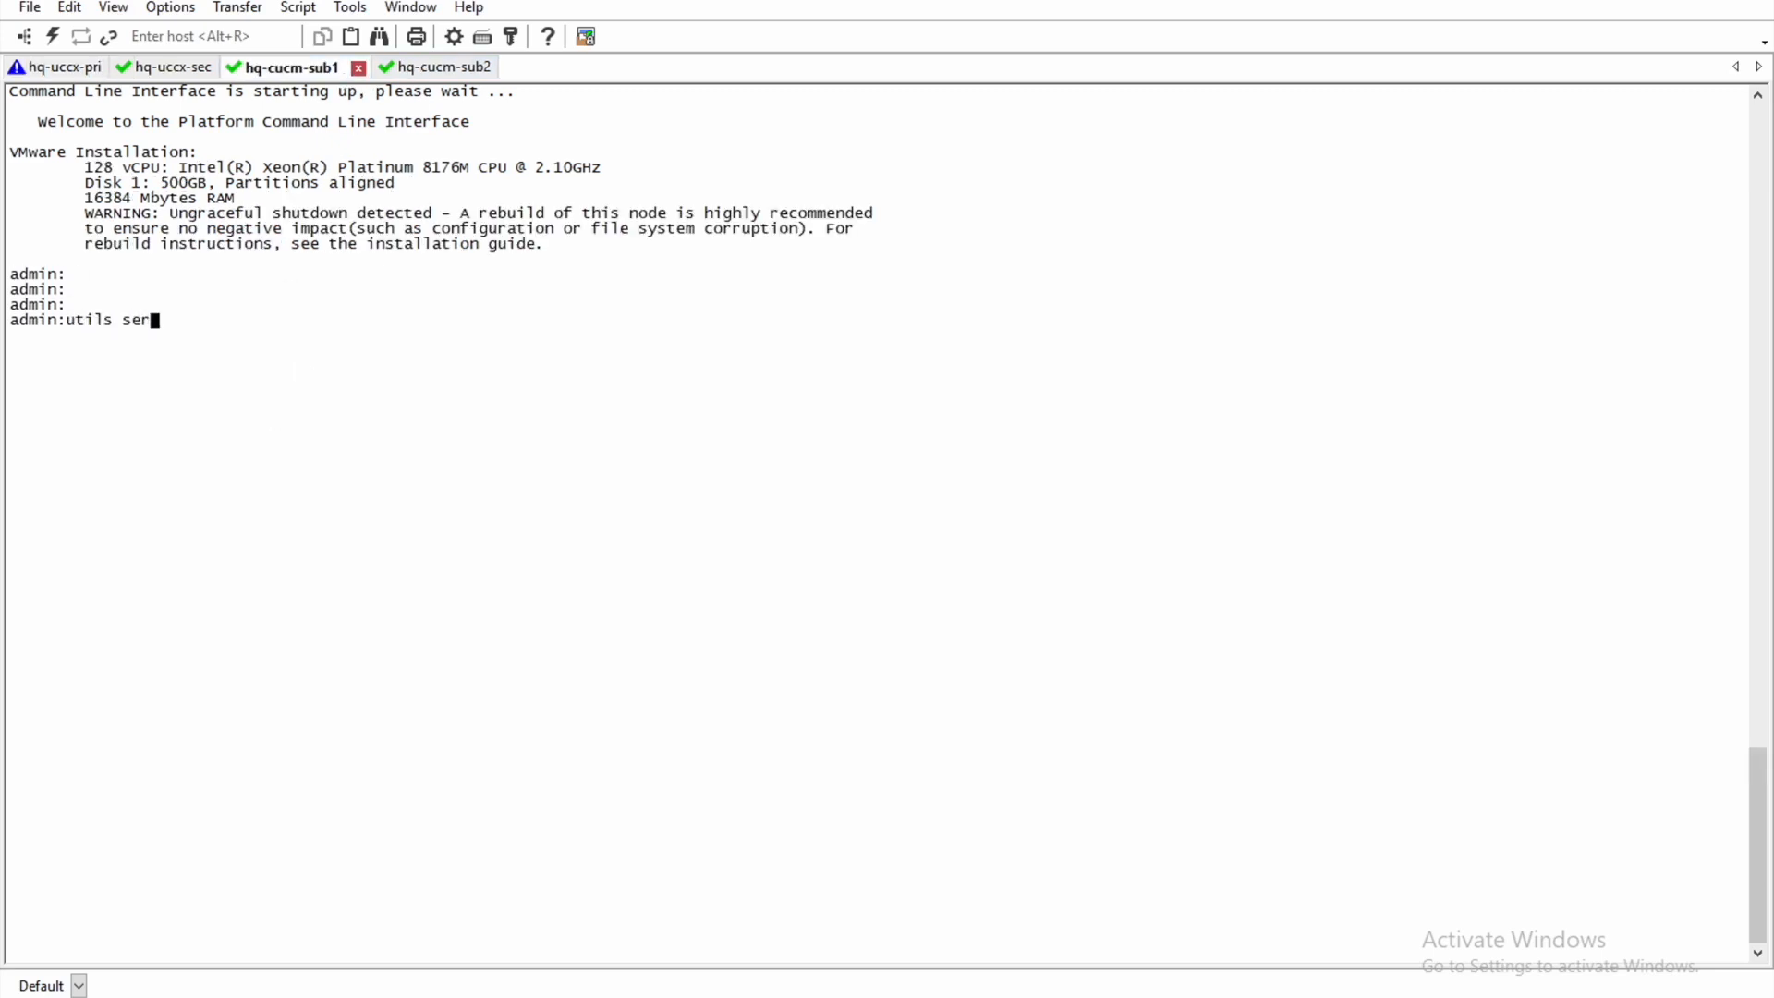
text(vice restart Cisco Tomcat)
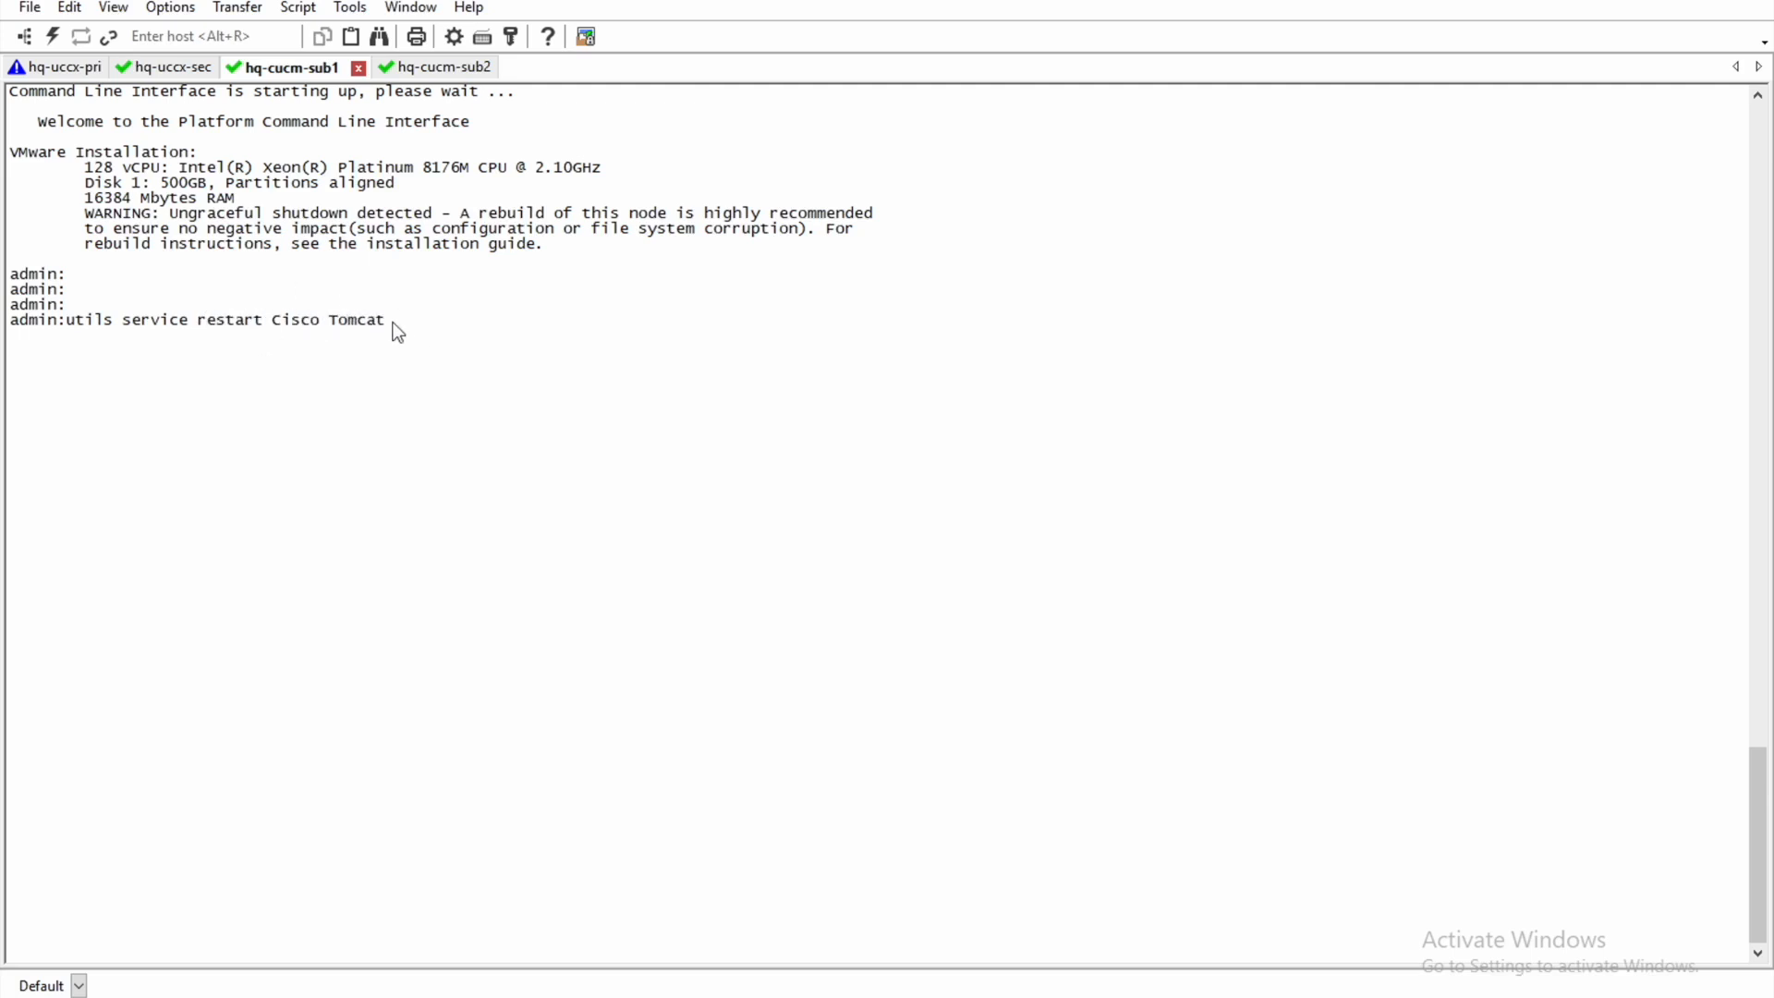
drag(399, 333, 80, 327)
key(ctrl+c)
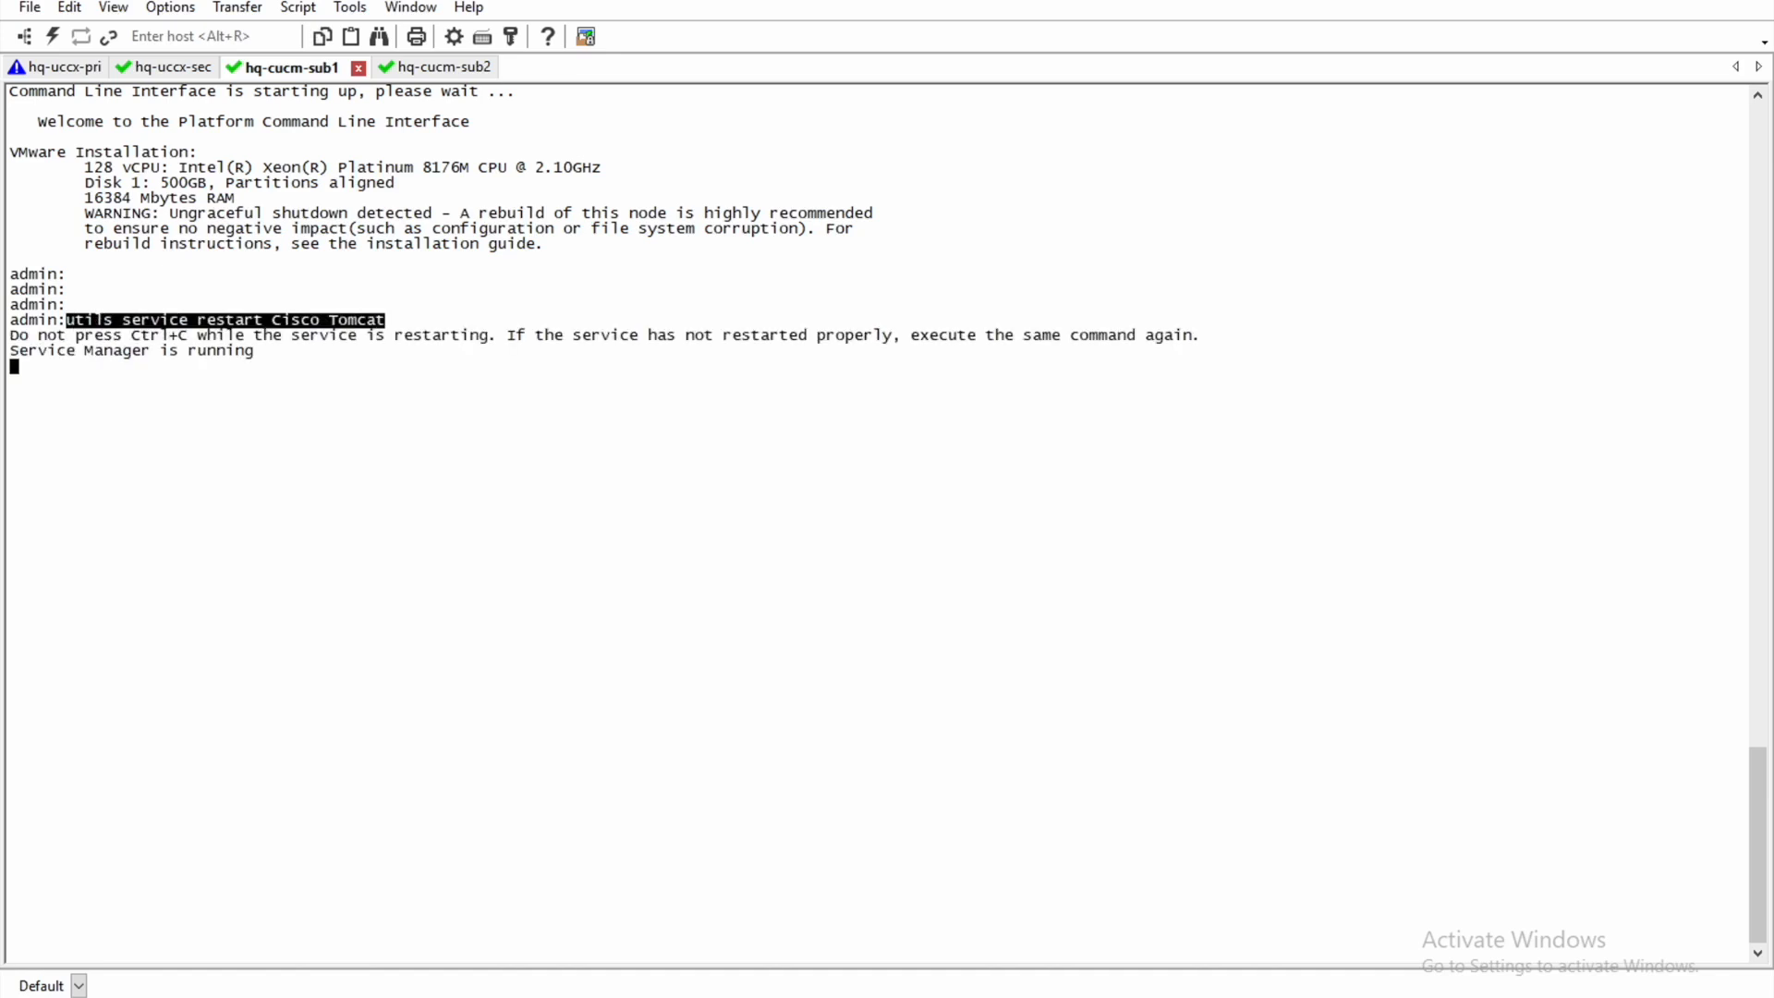
Run the copied "utils service restart Cisco Tomcat" command on hq-cucm-sub2.
click(447, 67)
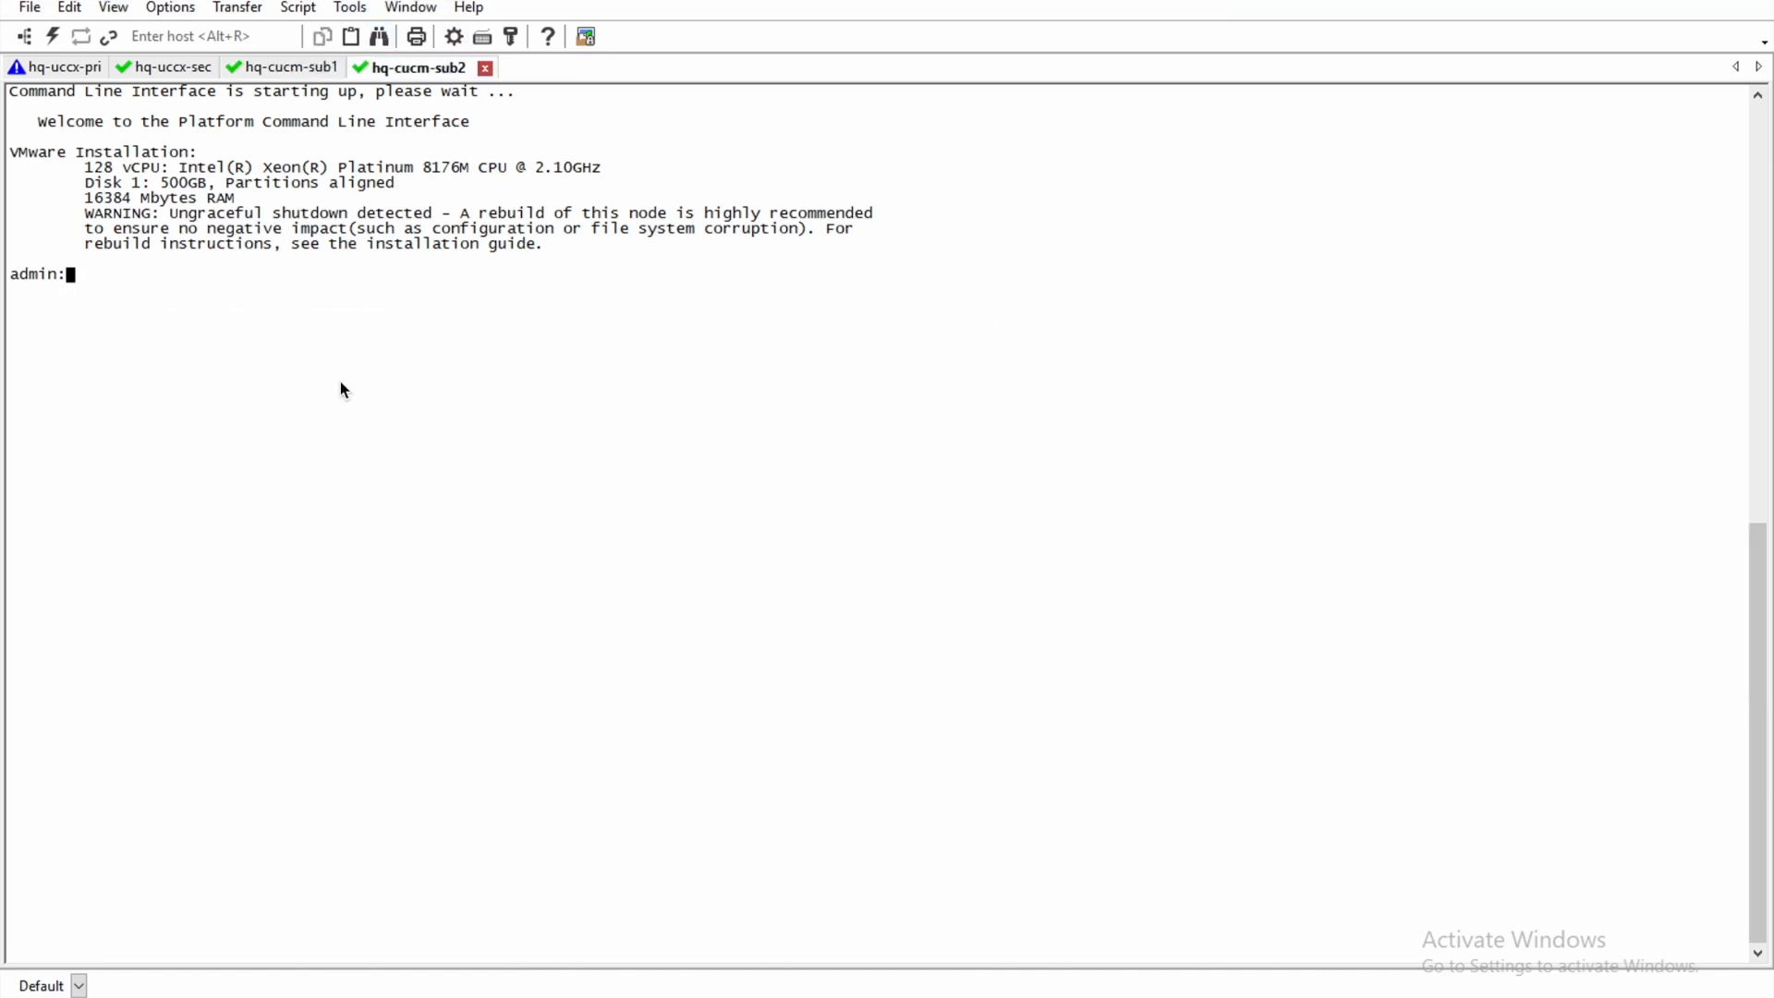
right_click(344, 390)
key(Return)
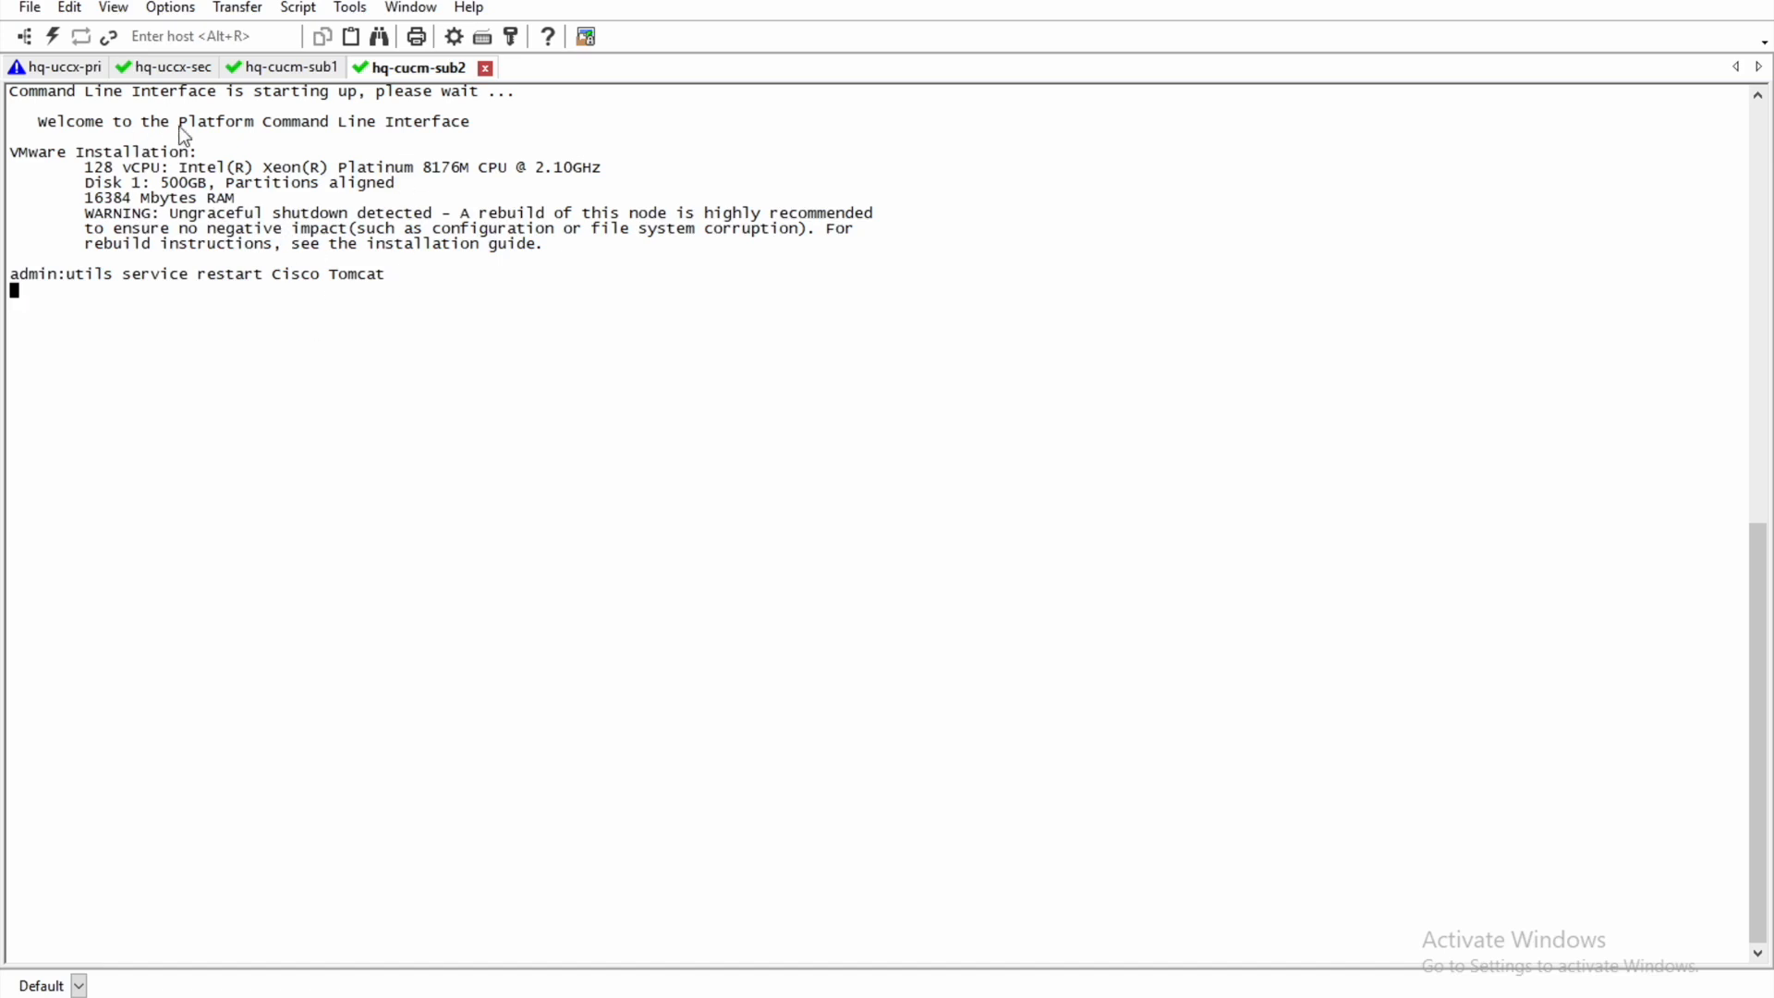
Restart the Finesse service on hq-uccx-pri with "utils service restart Cisco Finesse Tomcat", copying the service name from the service list.
click(71, 74)
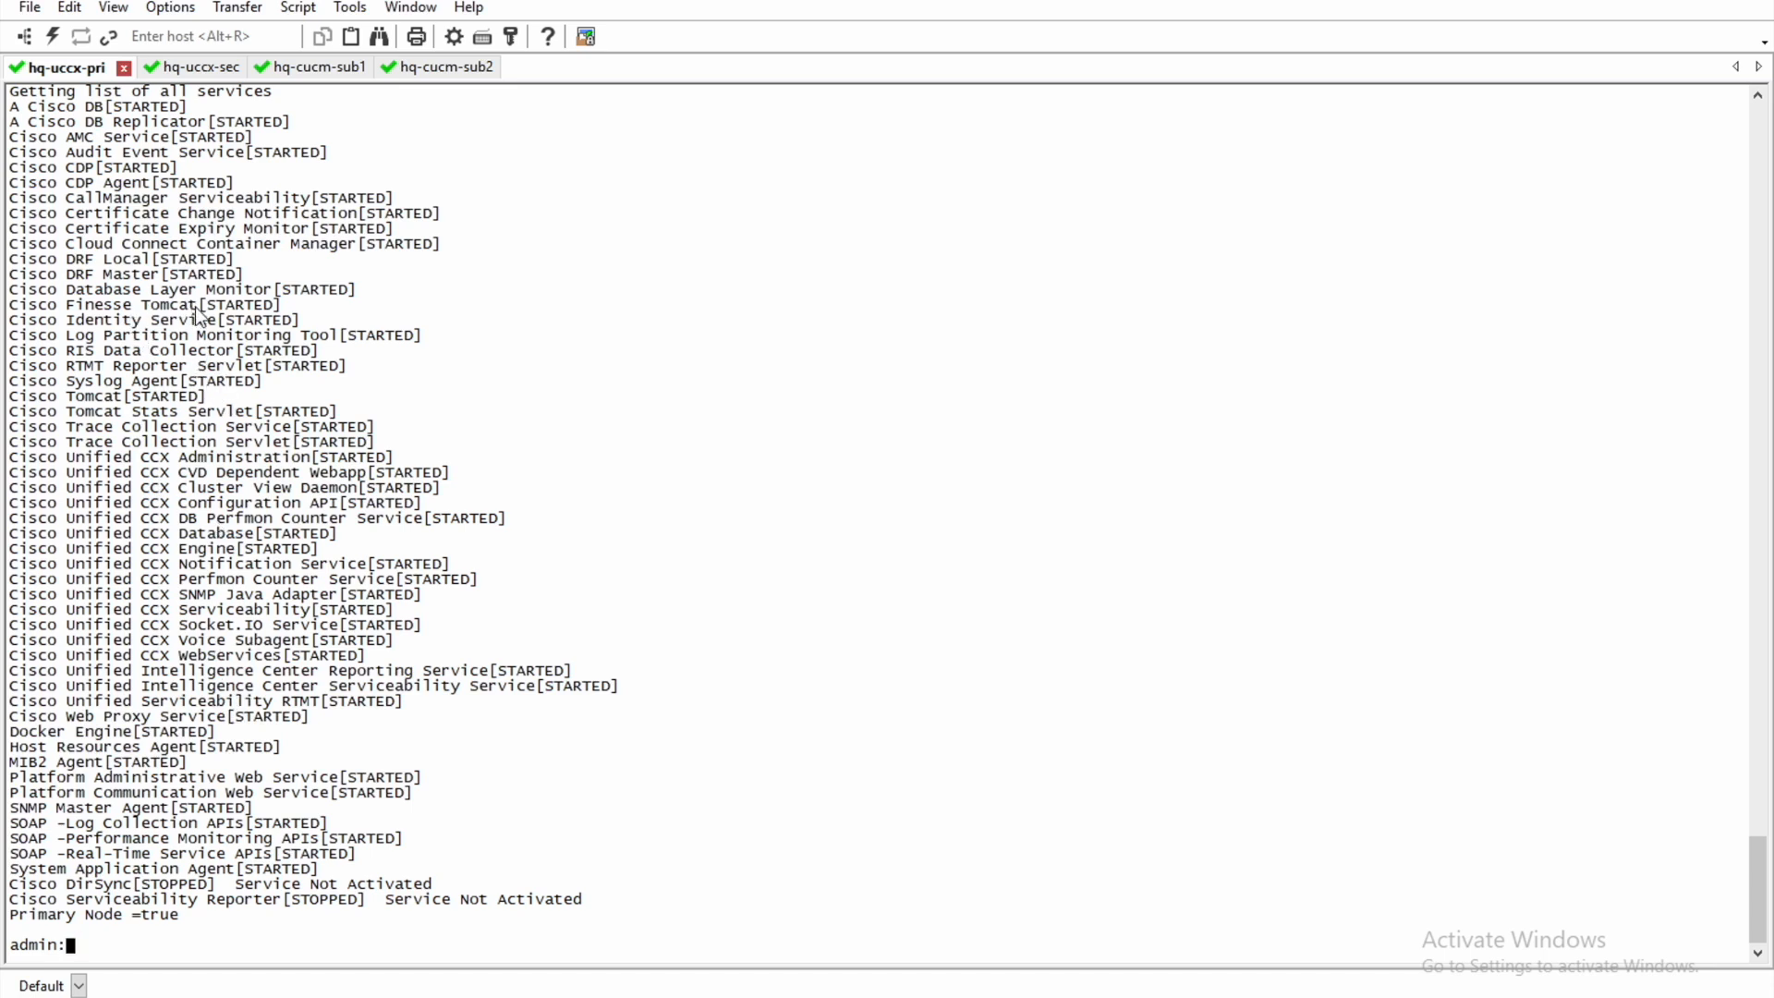
drag(196, 306, 13, 318)
key(Return)
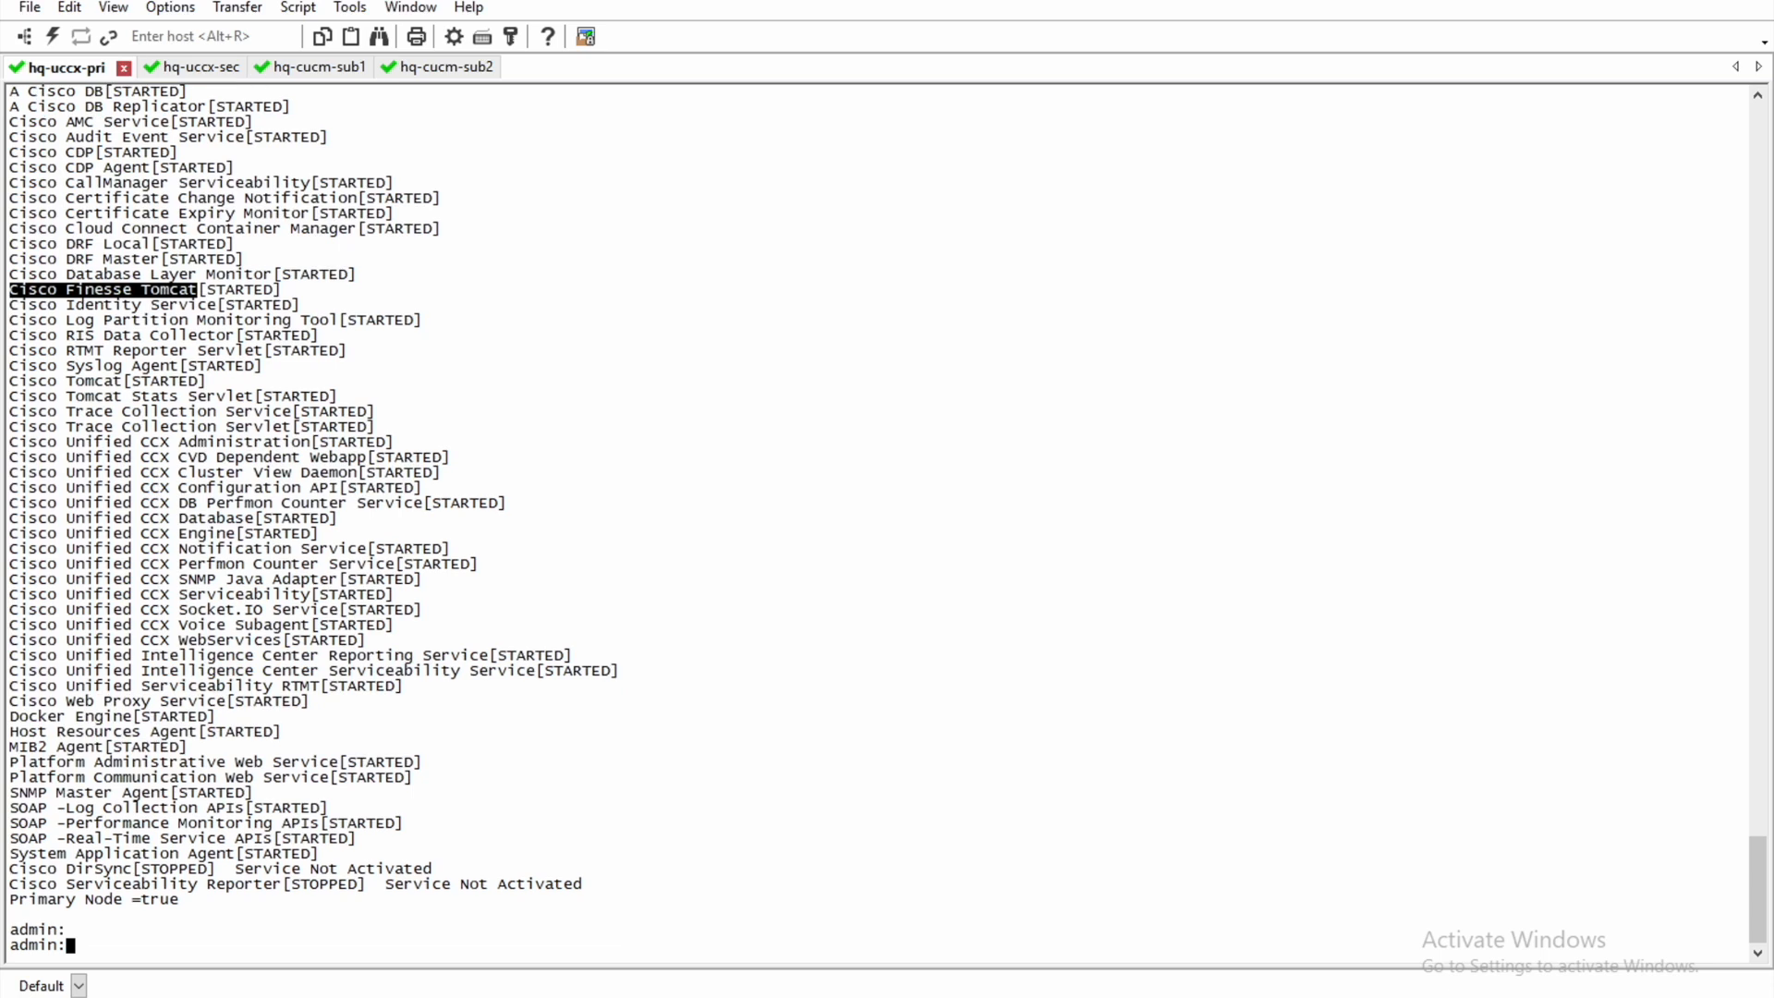
click(268, 774)
key(Return)
key(Return)
text(utils service restrt)
key(BackSpace)
key(BackSpace)
key(BackSpace)
text(art)
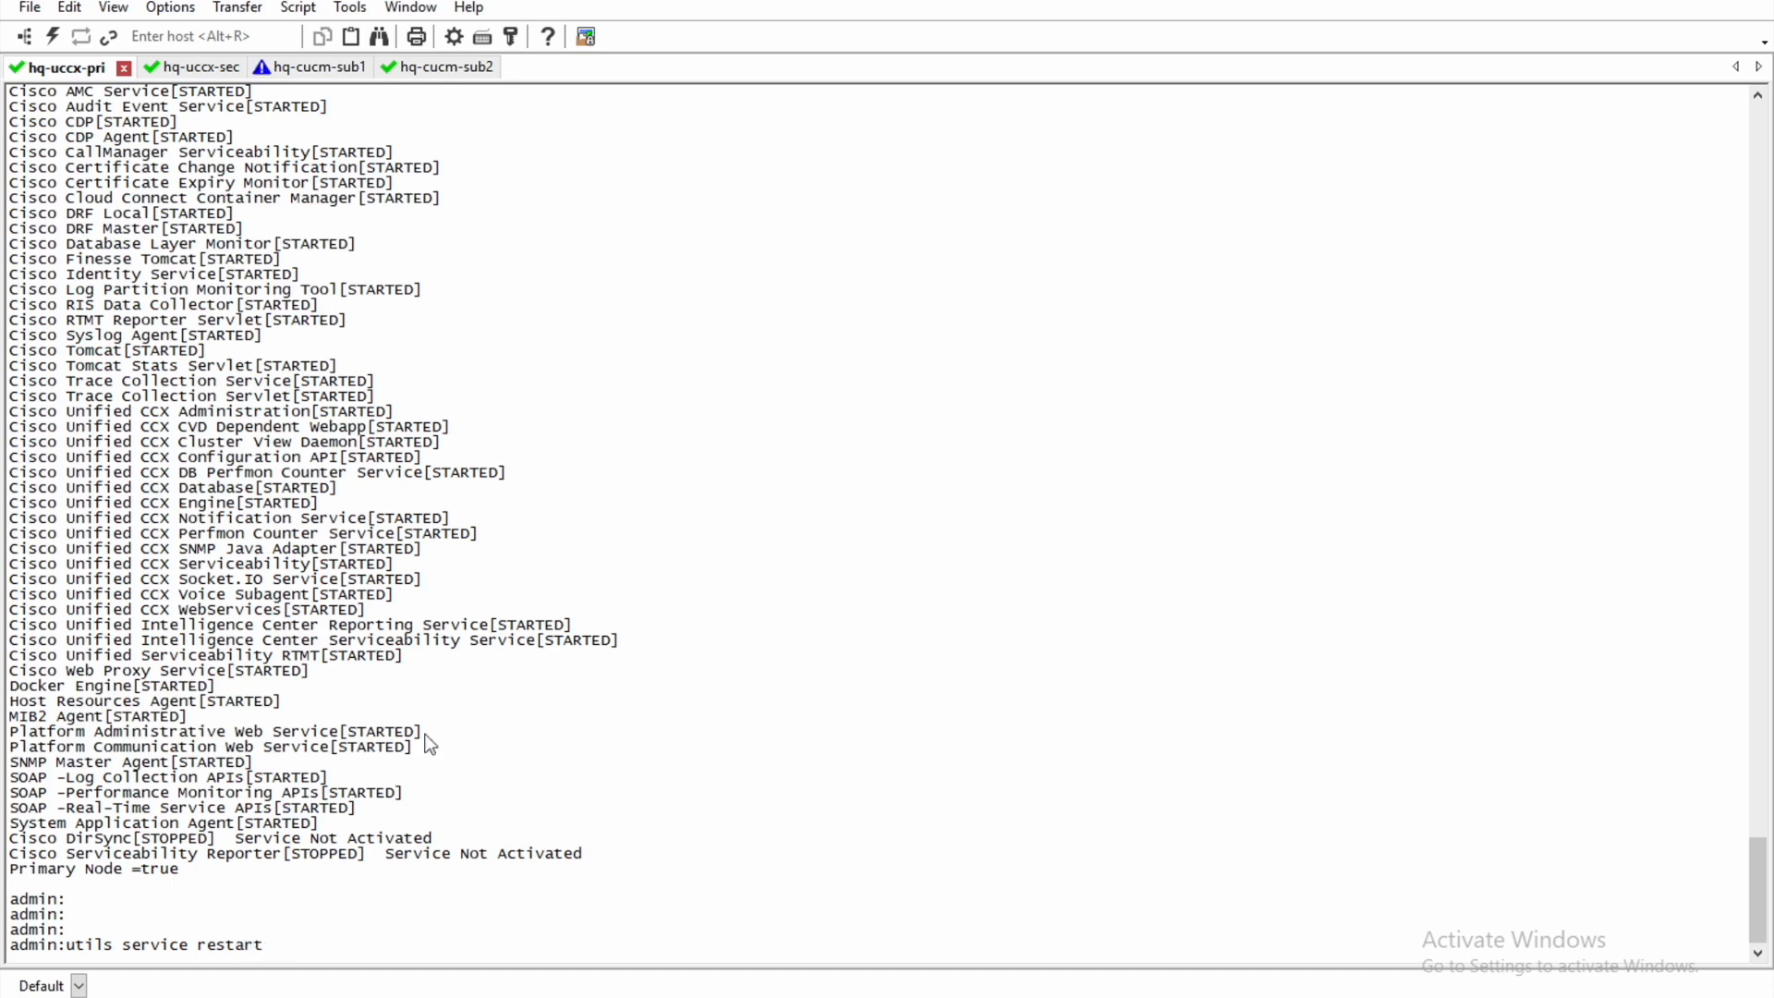
right_click(792, 862)
key(Return)
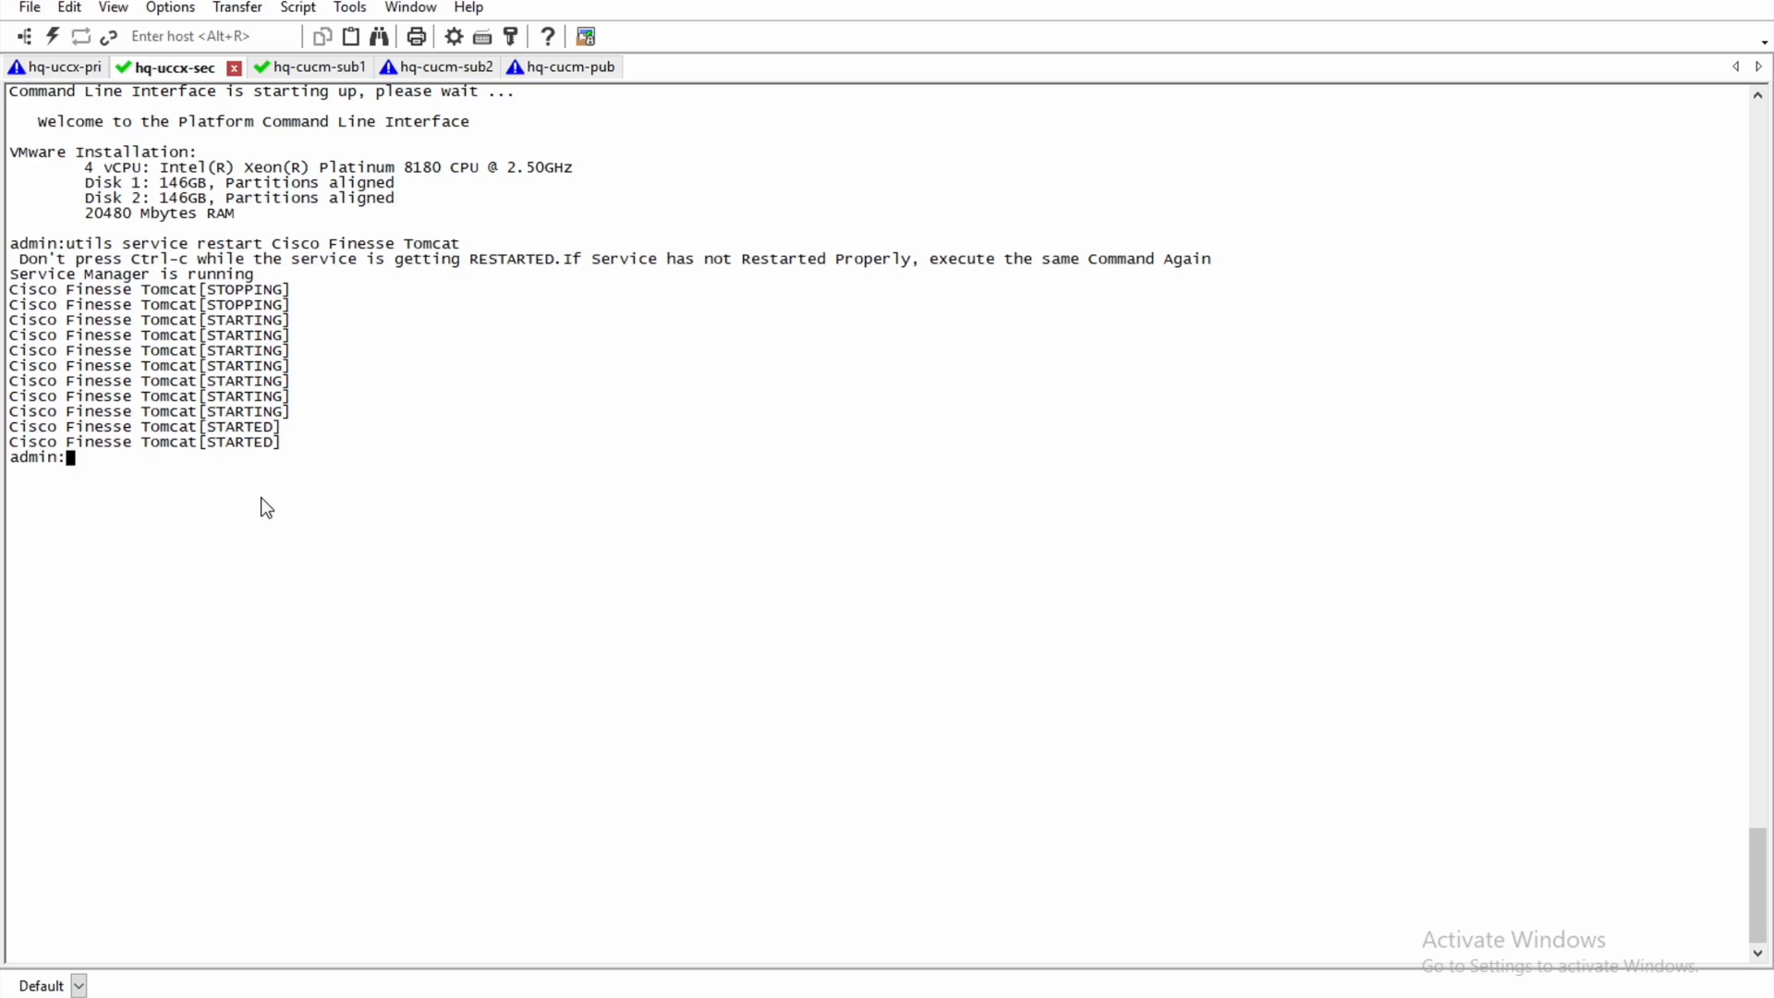
Check the service restart output in the hq-uccx-pri, hq-cucm-sub1, hq-cucm-sub2 and hq-cucm-pub sessions.
click(57, 67)
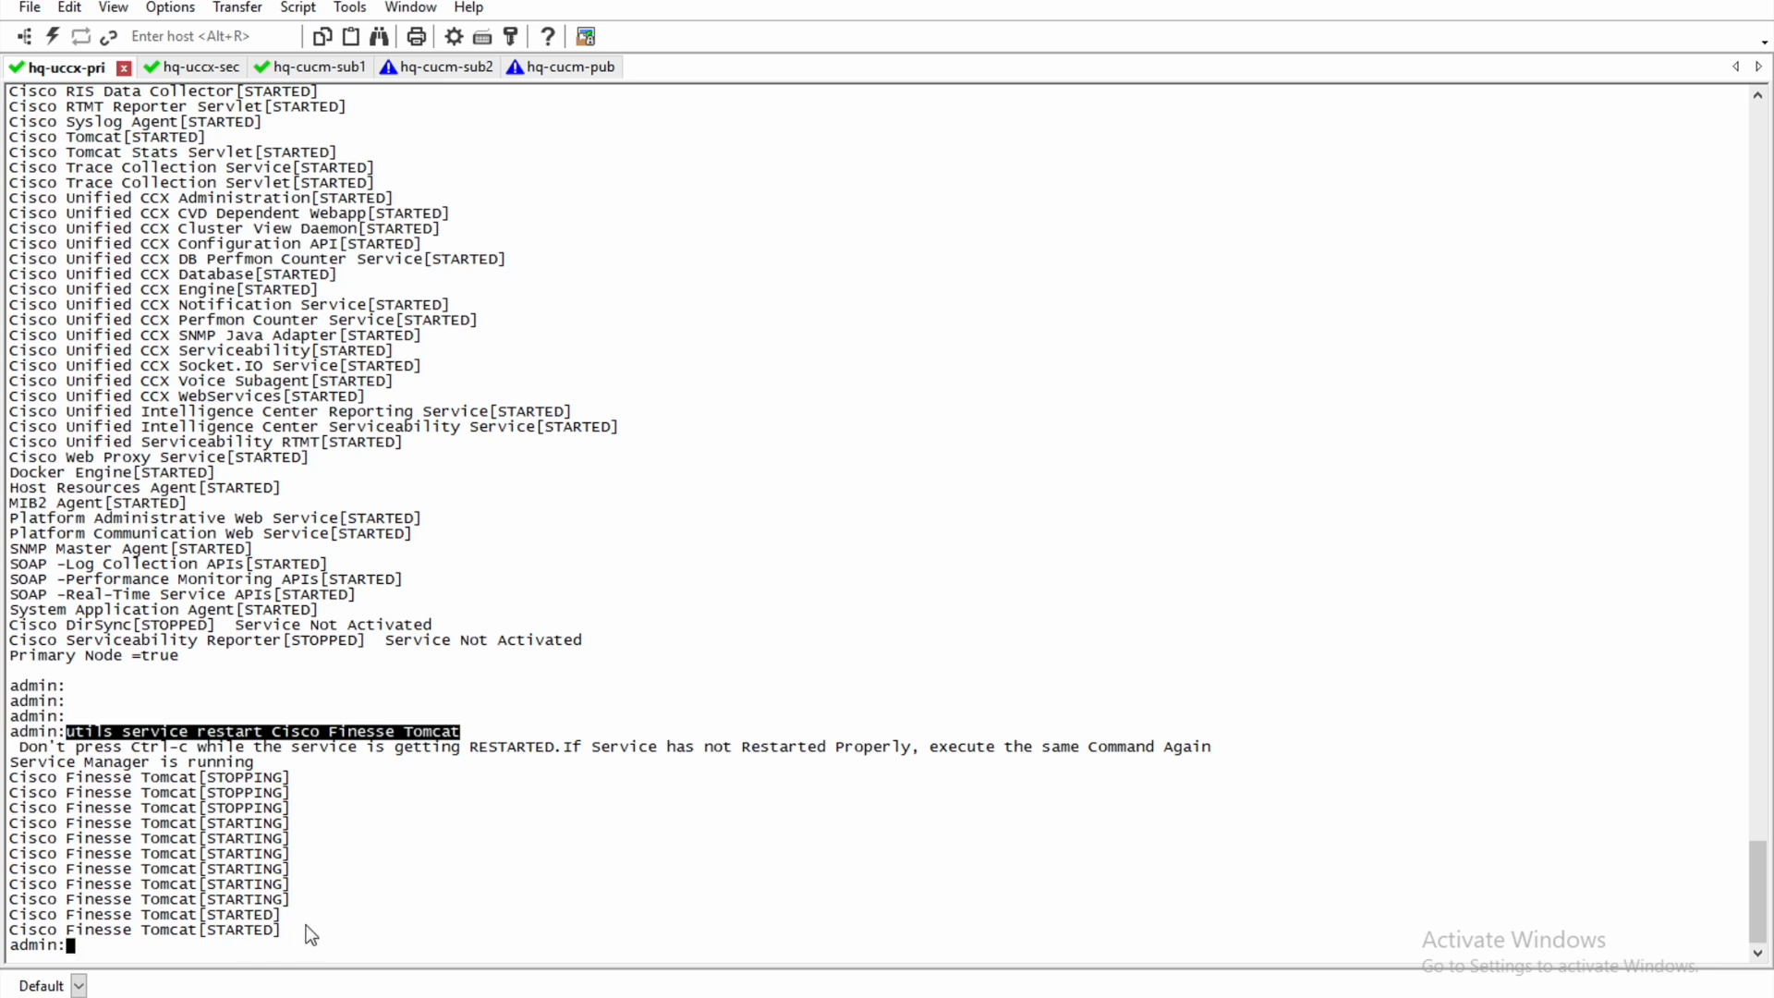
drag(297, 929, 22, 934)
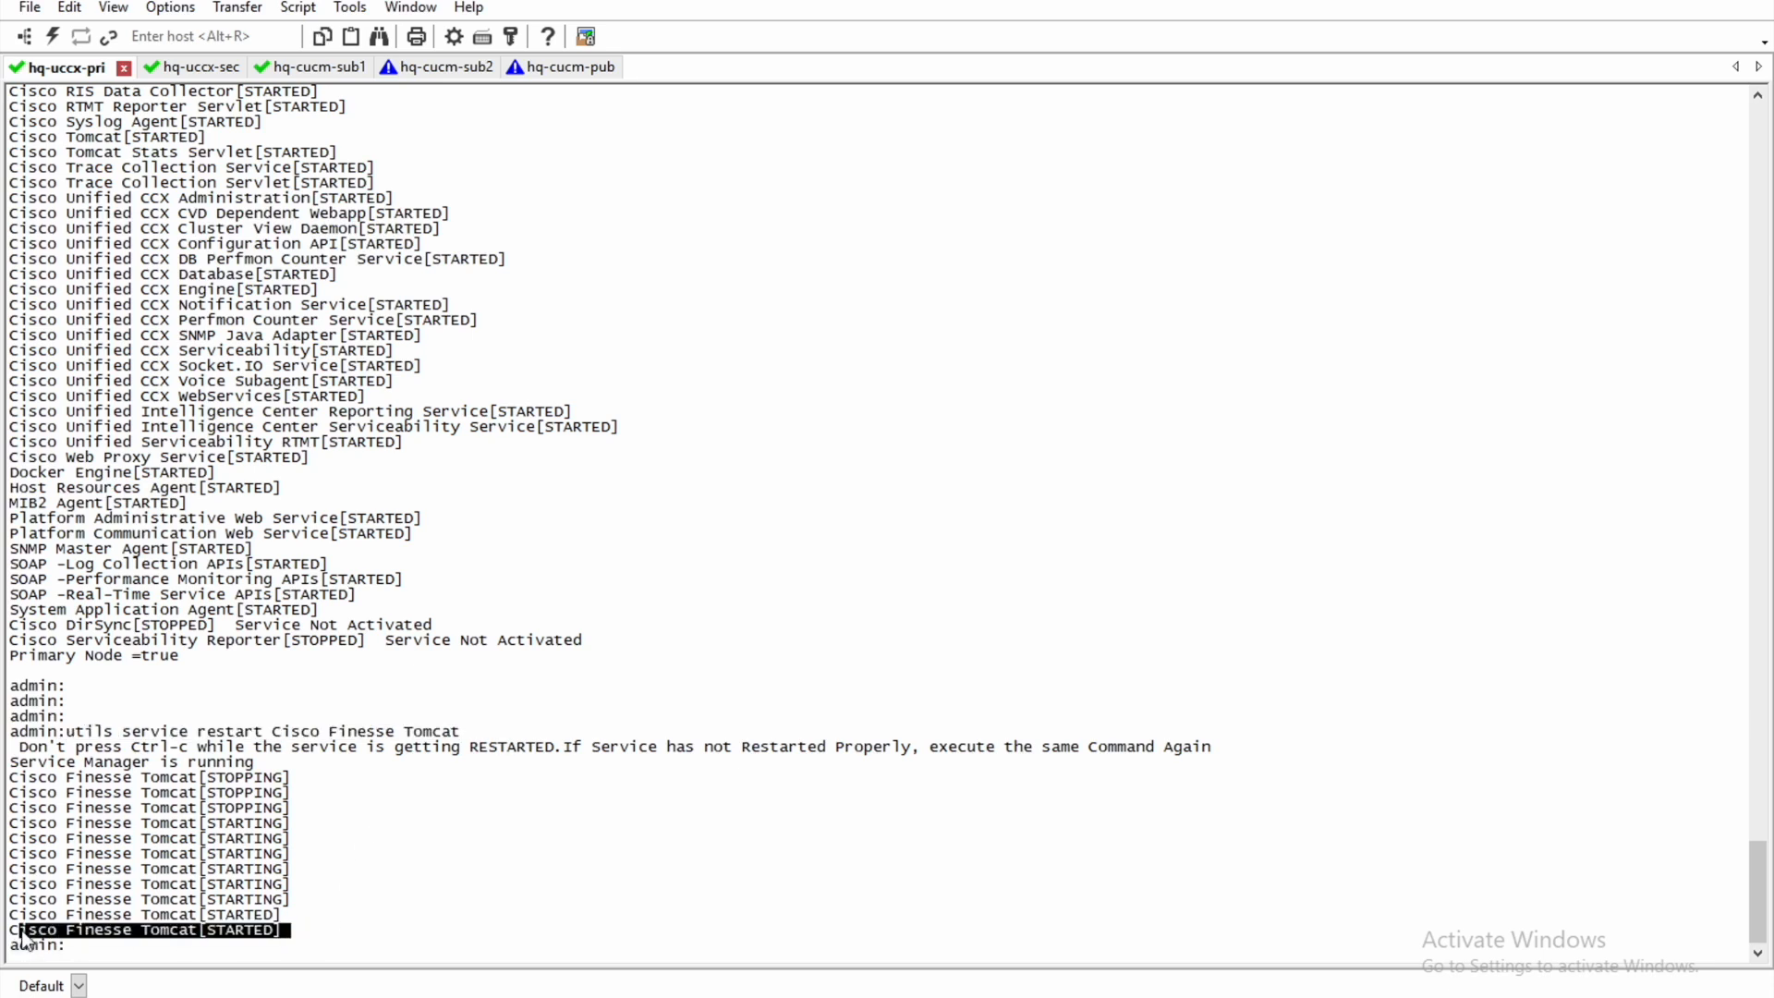
click(314, 68)
click(434, 68)
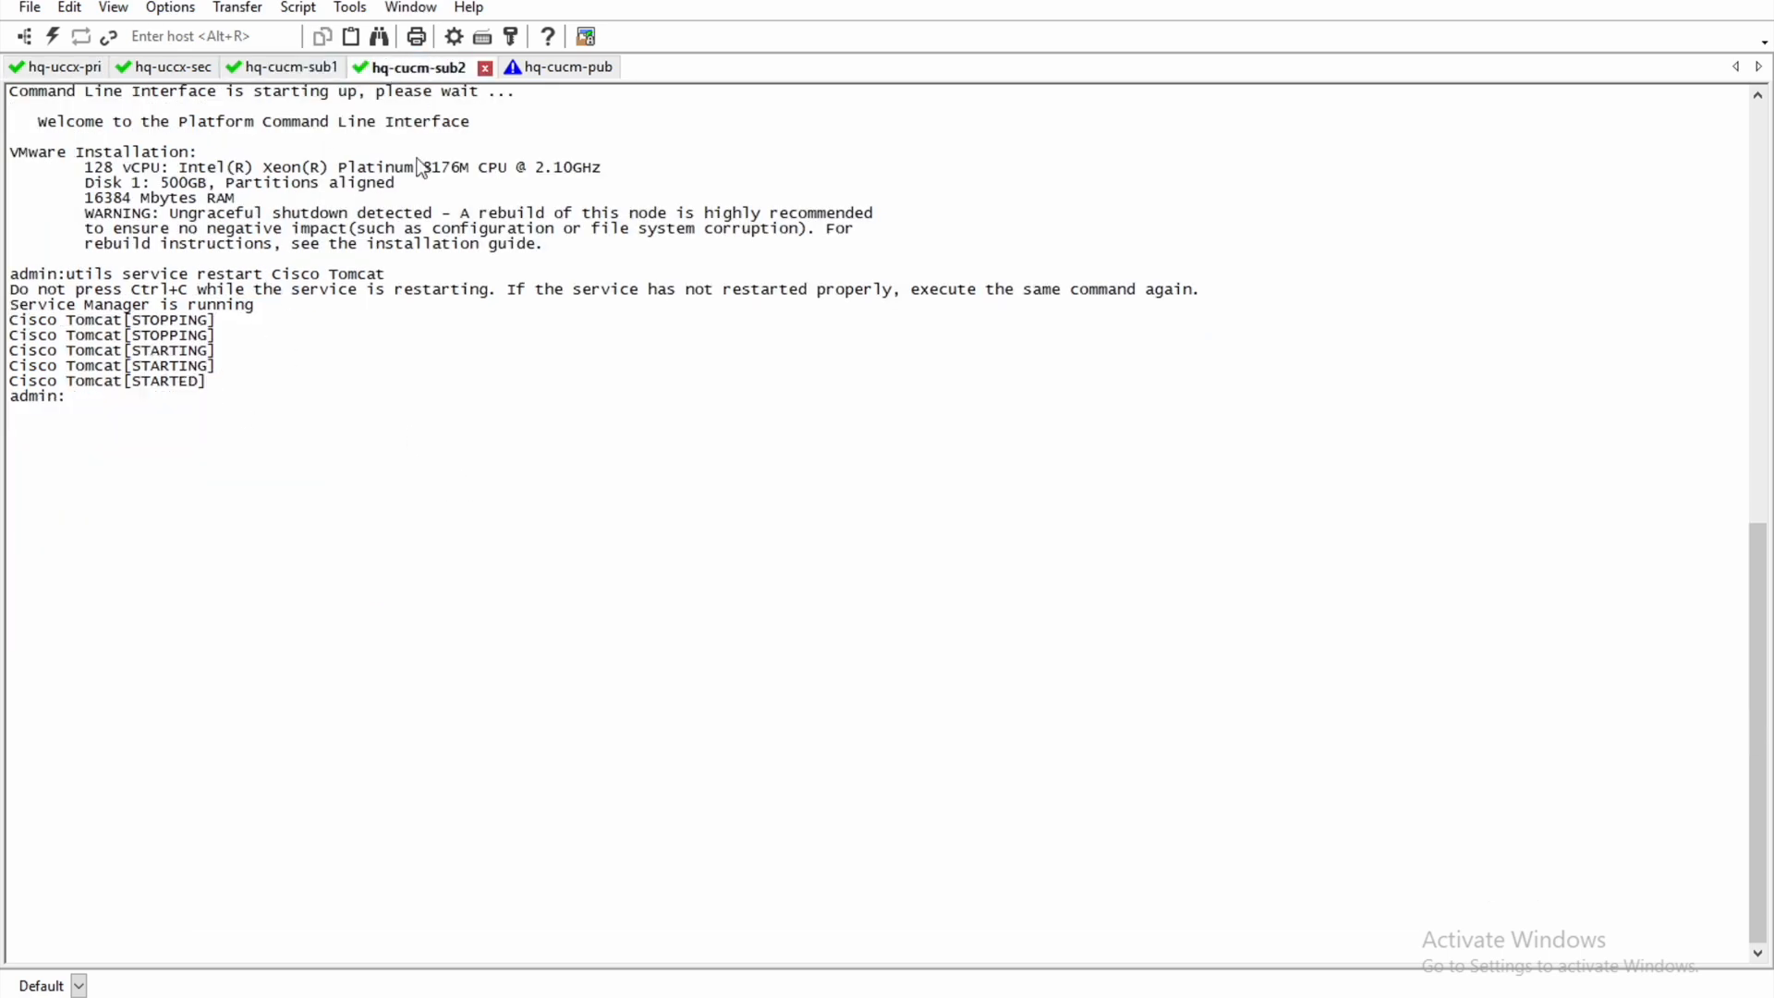
drag(216, 383, 76, 390)
click(605, 68)
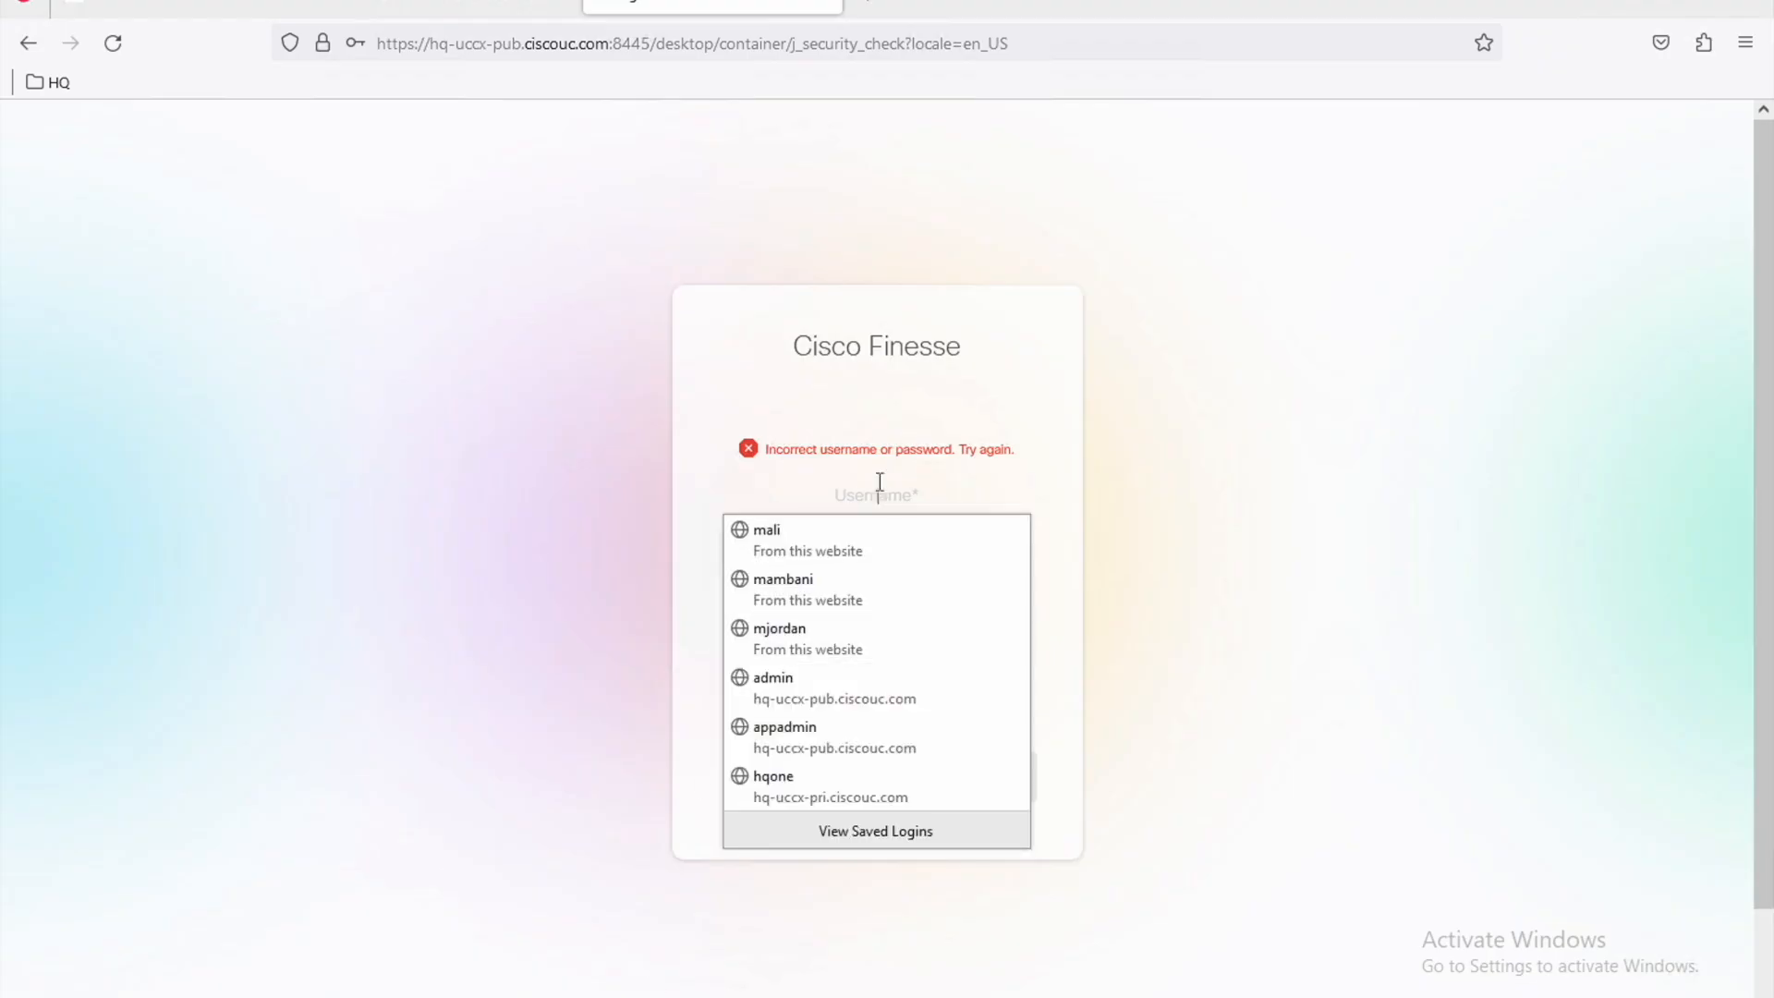
Sign in to Cisco Finesse with the agent's saved login and set the agent state to Ready.
click(838, 634)
click(904, 783)
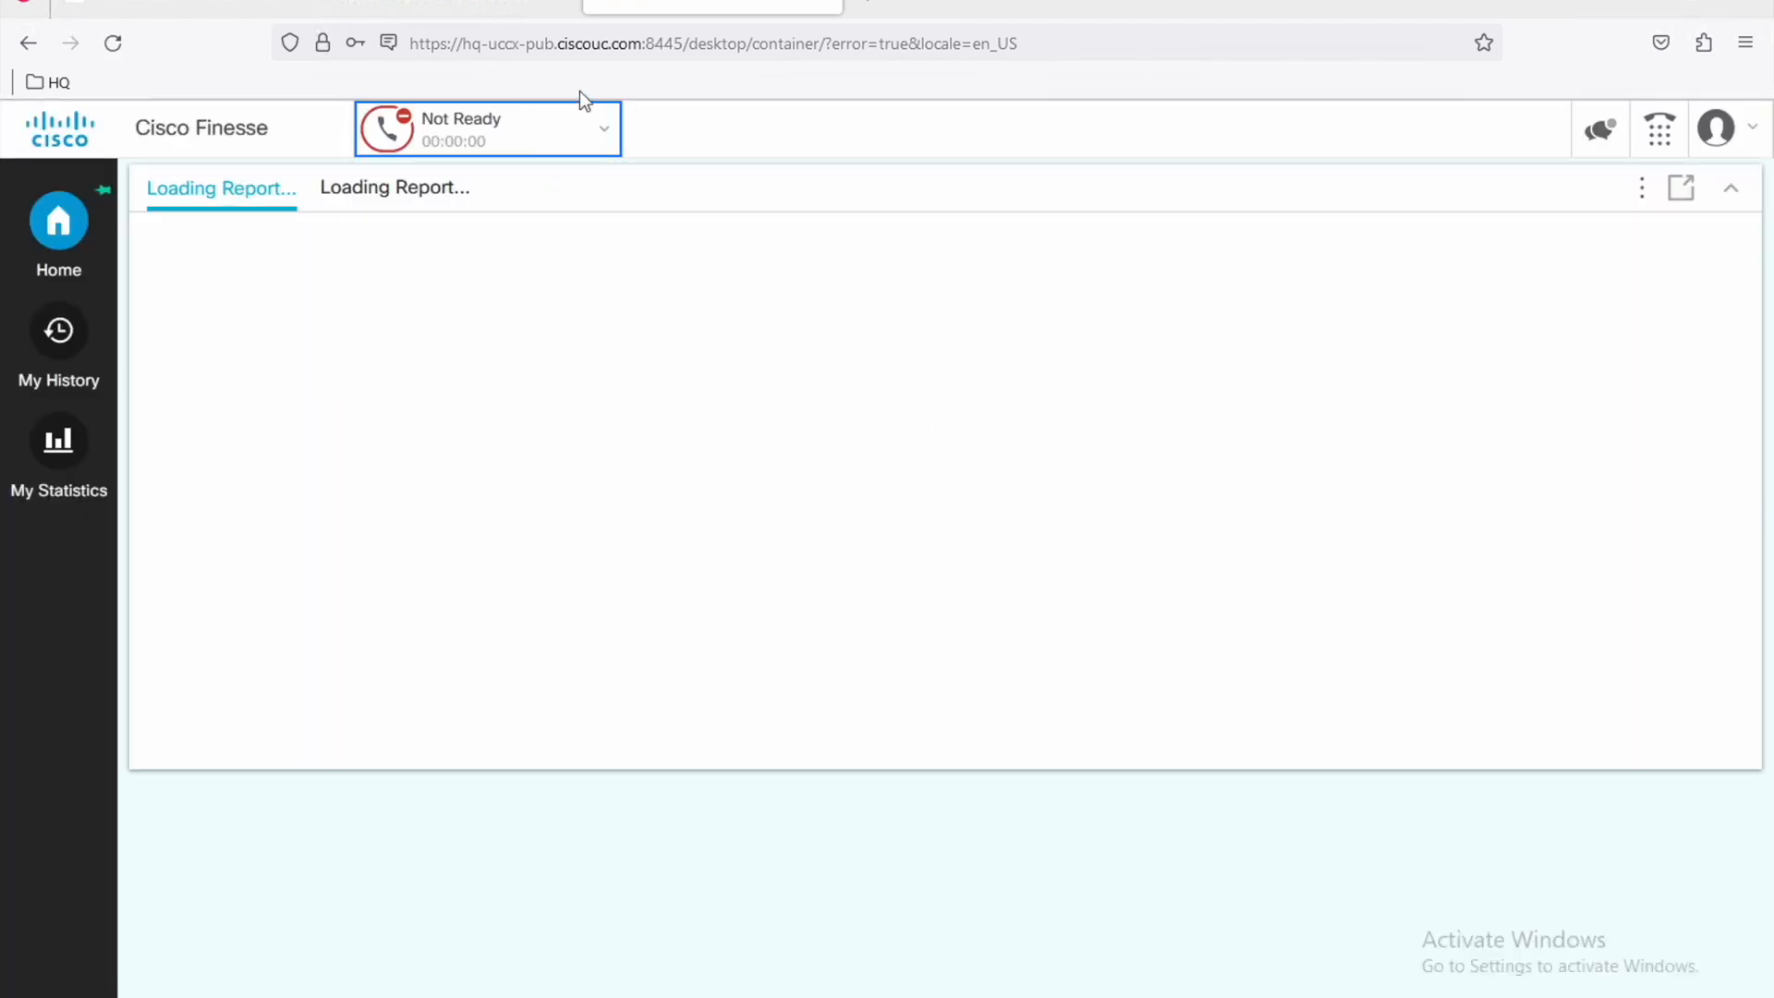
click(607, 143)
click(453, 184)
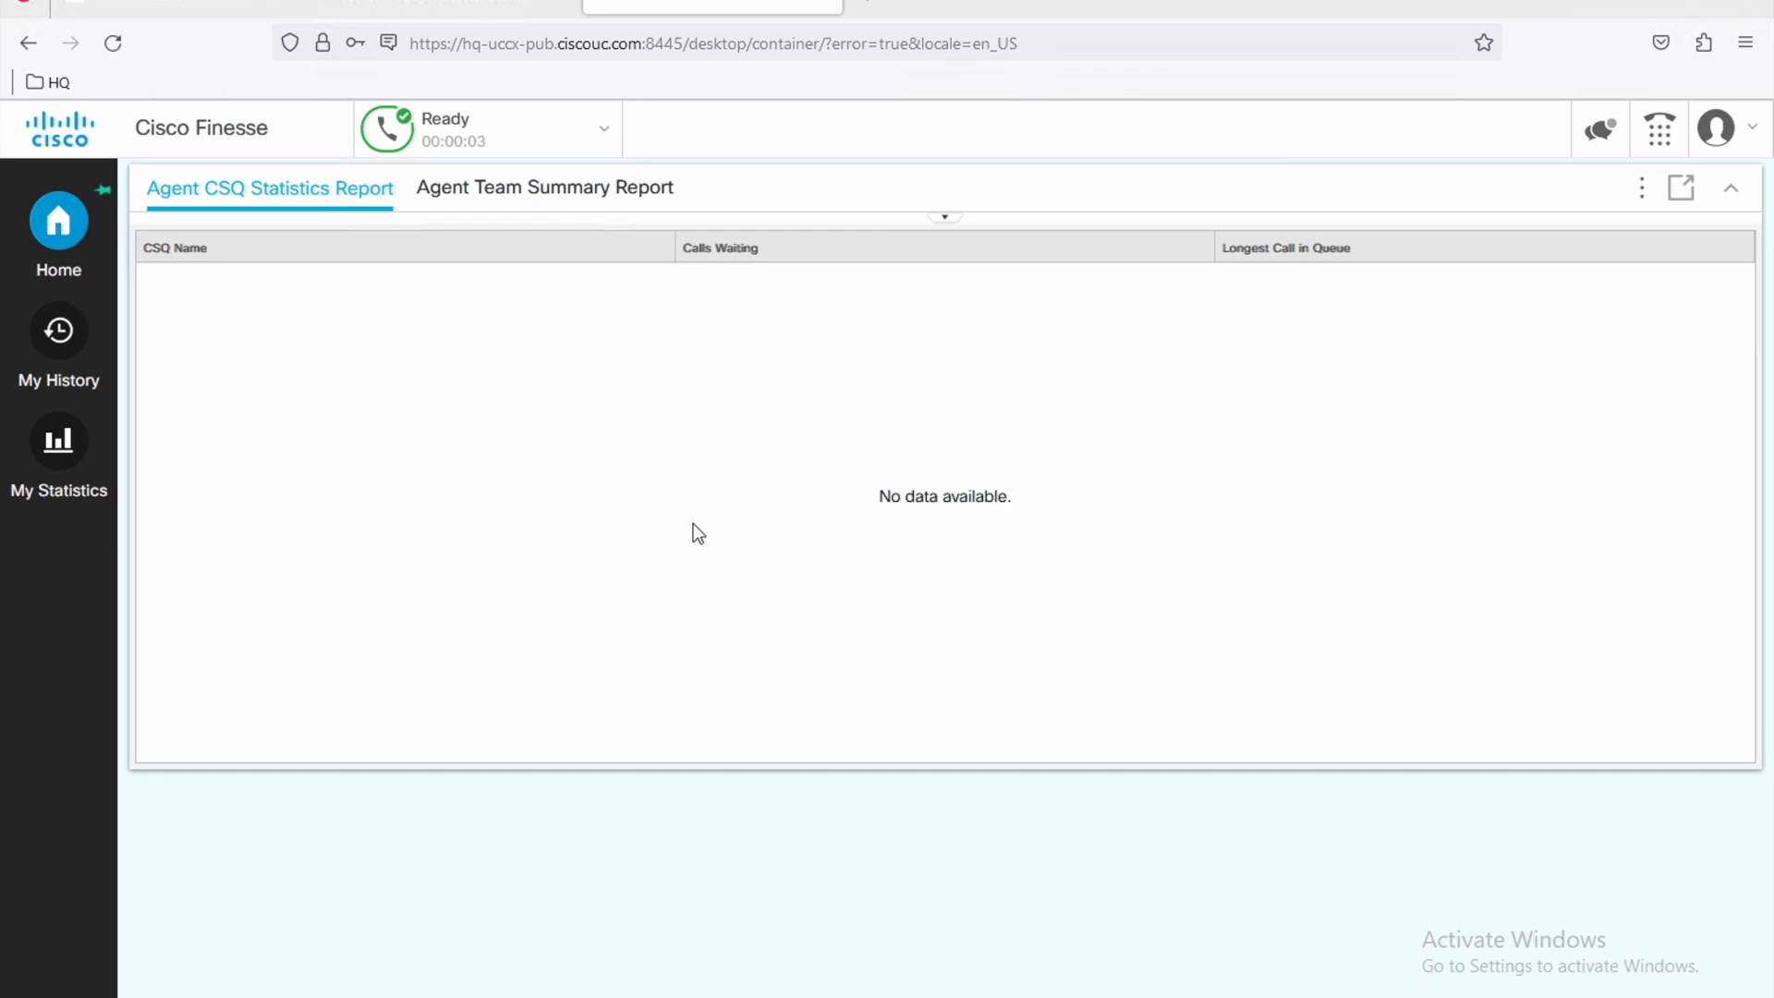
Switch to 3CXPhone and call the Contact Center entry from the phonebook.
click(676, 996)
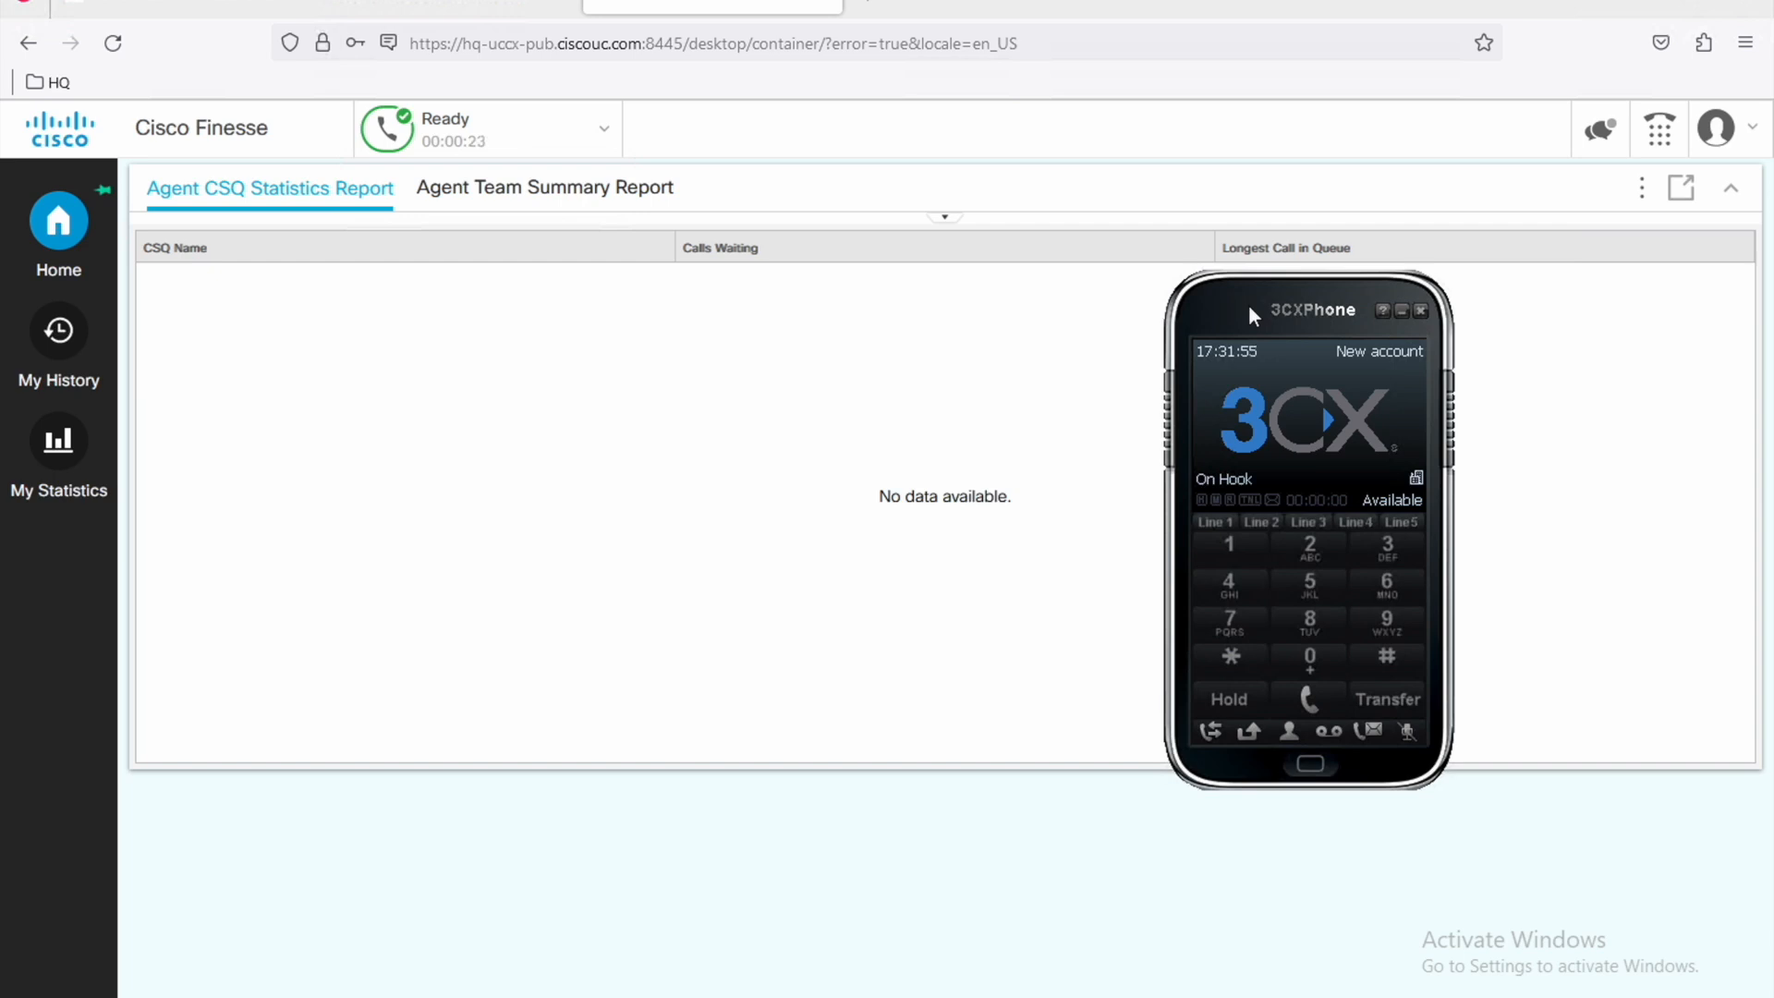
click(1289, 731)
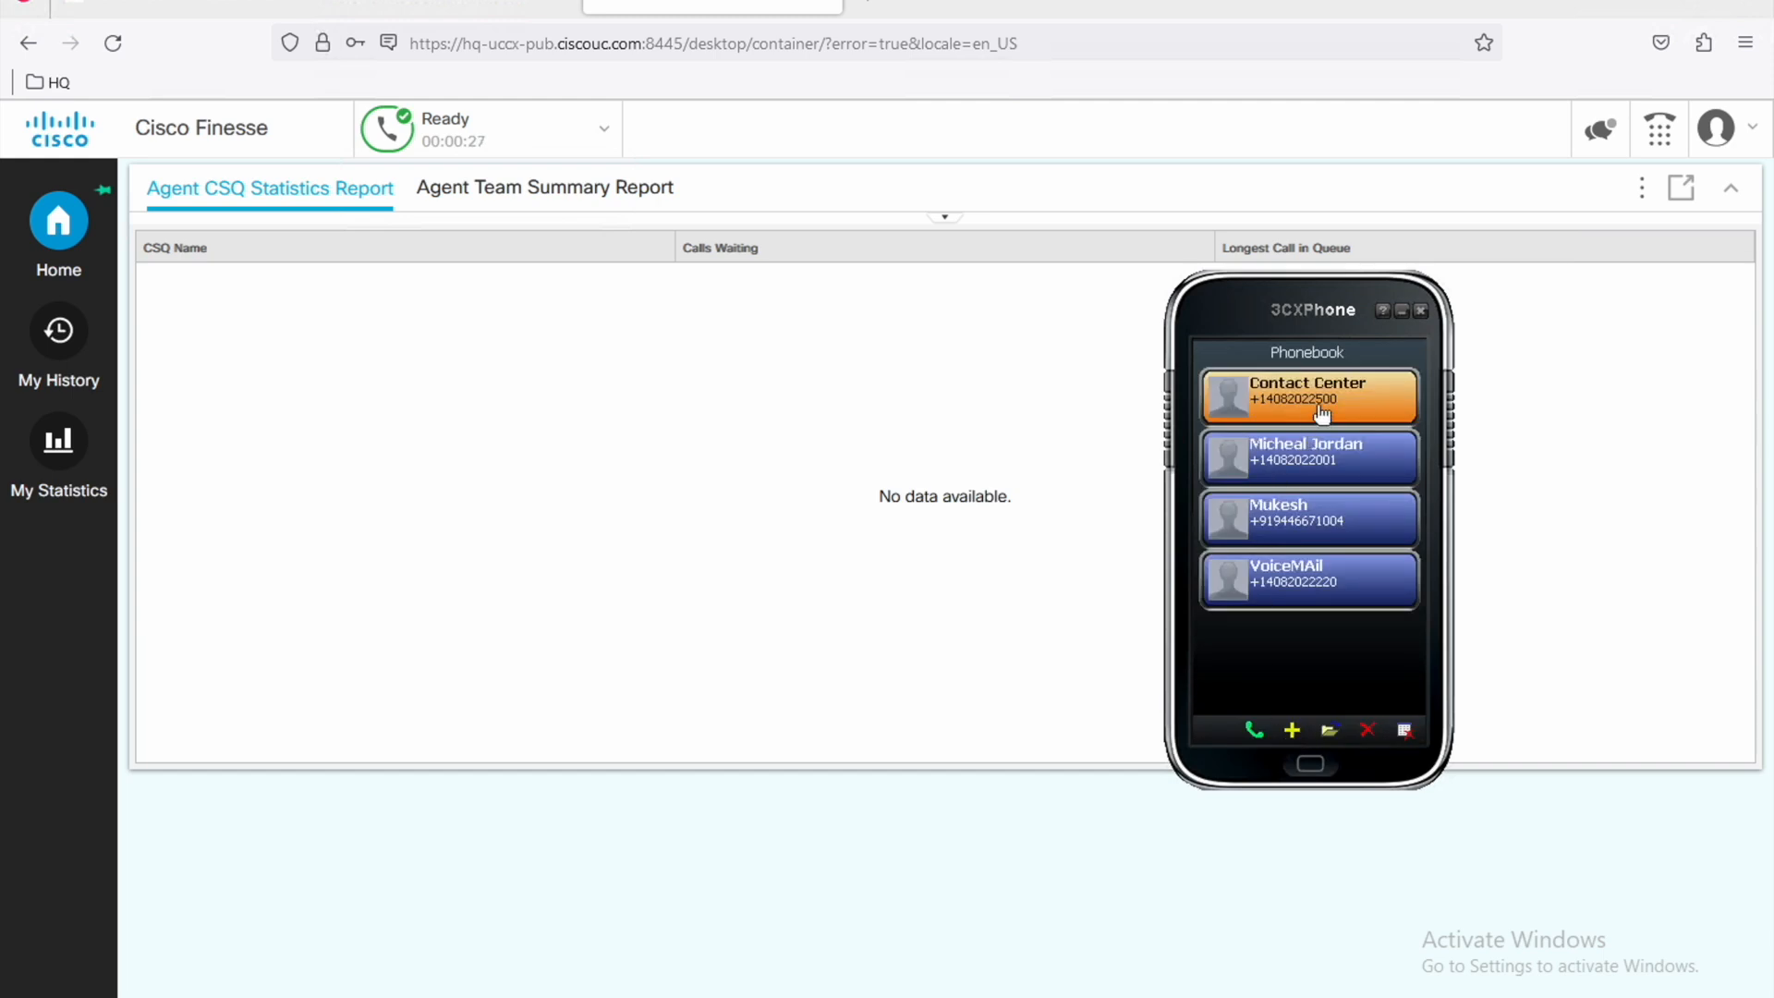
double_click(1321, 412)
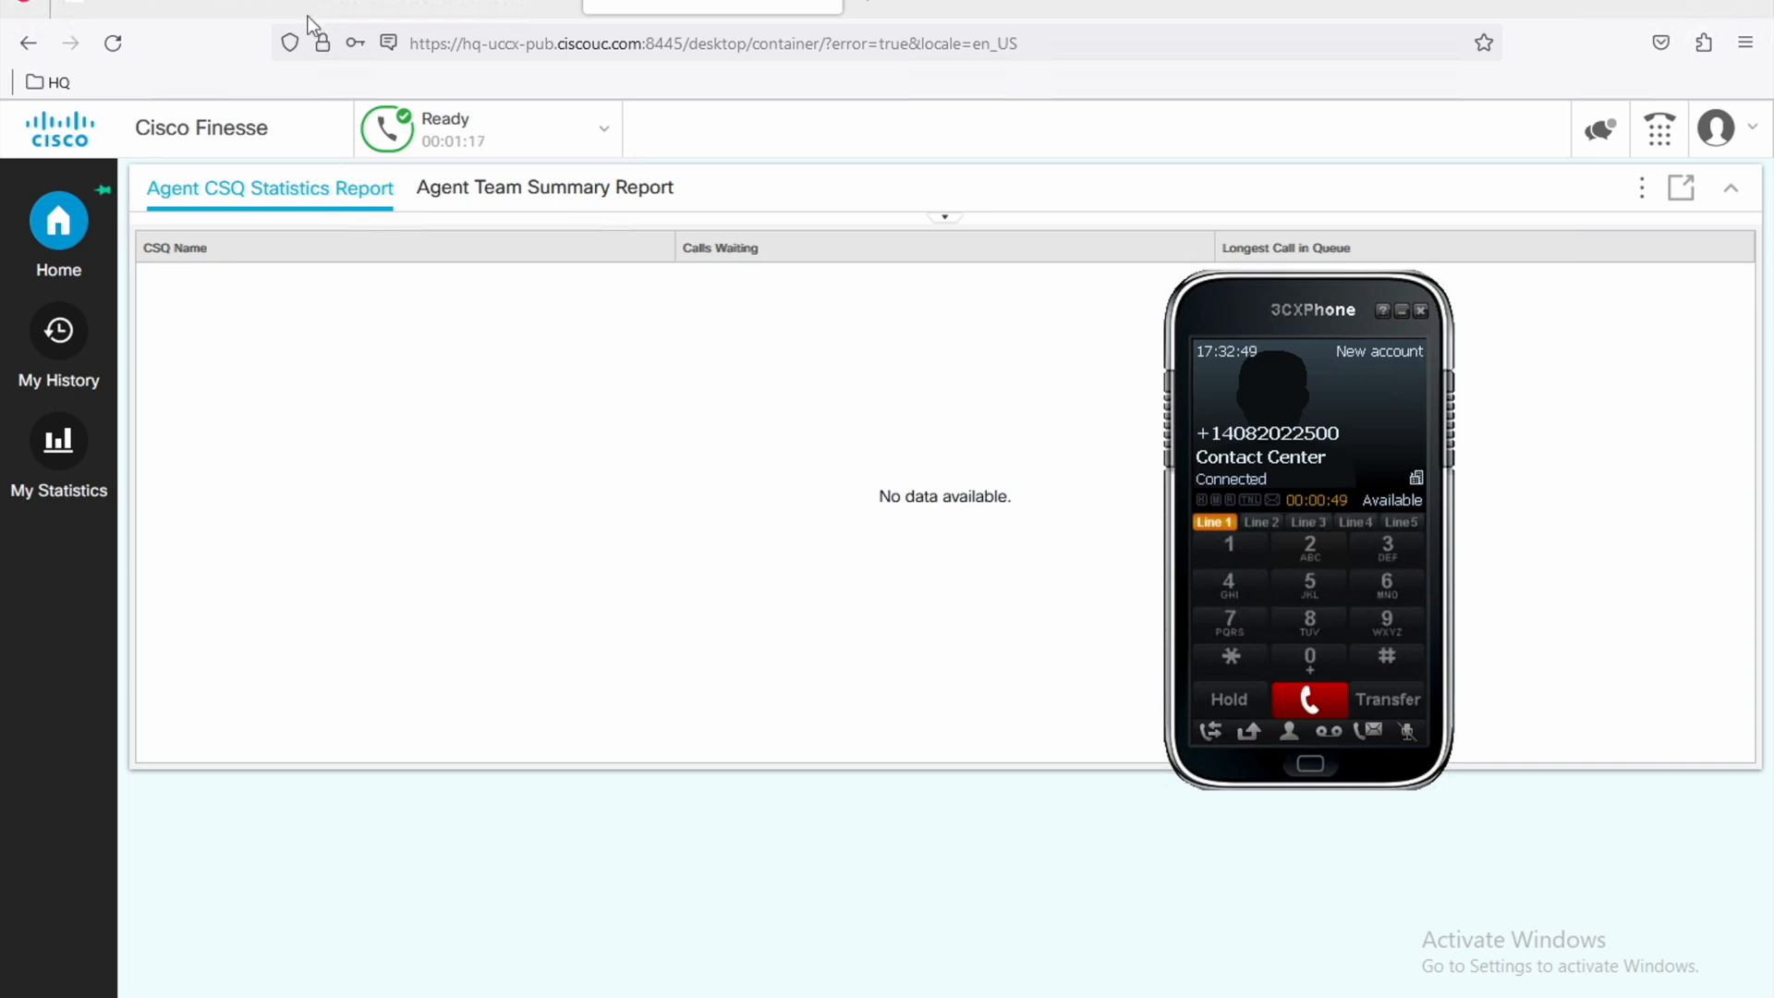
Return to Unified CCX Administration and open the CSA application's configuration from the application list.
click(369, 4)
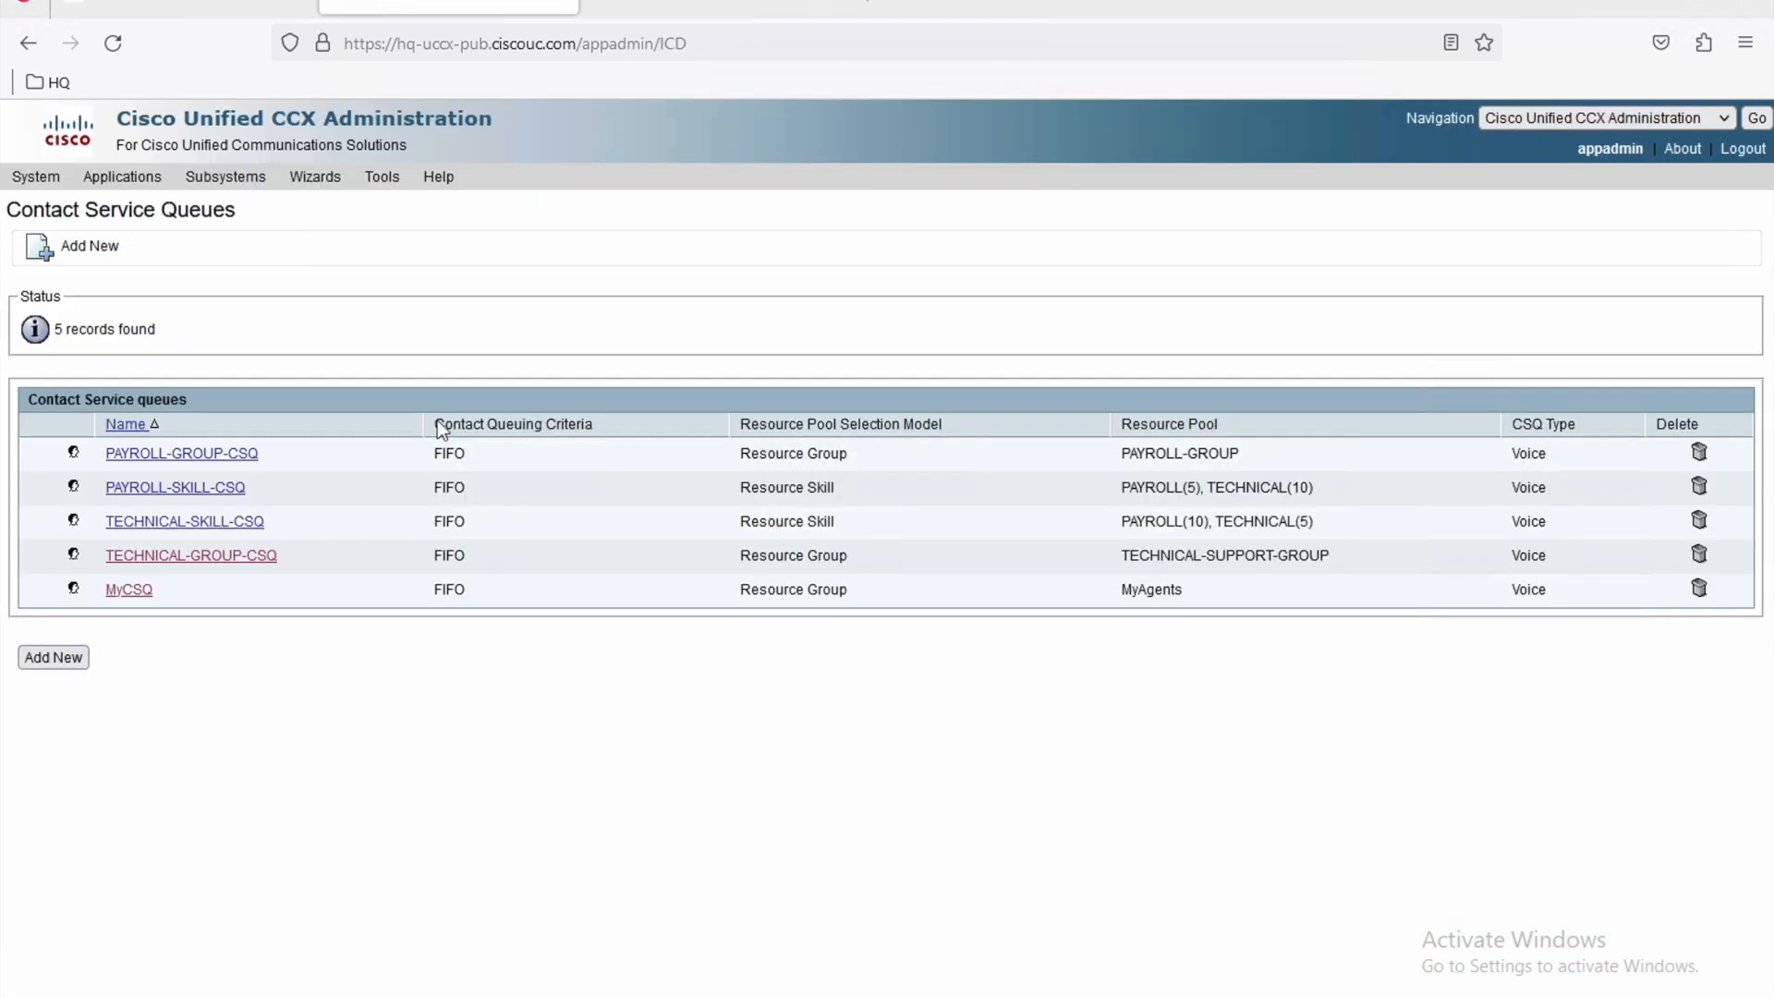
mouse_move(122, 178)
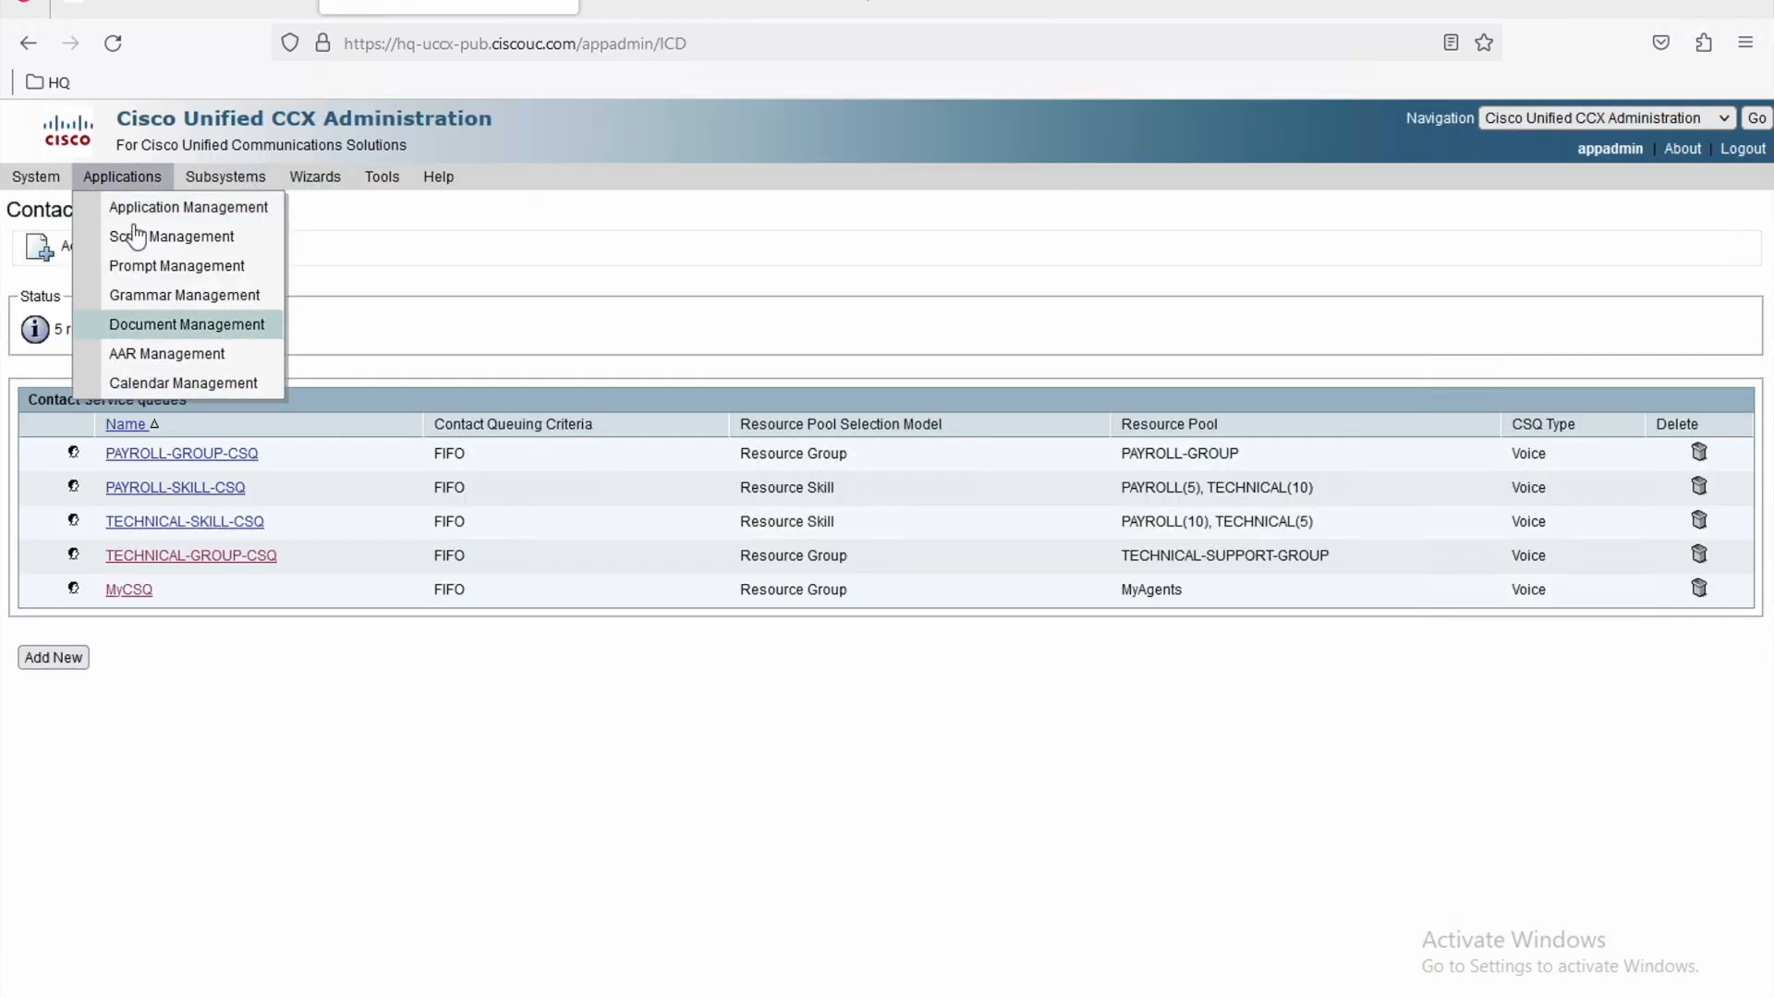
click(209, 210)
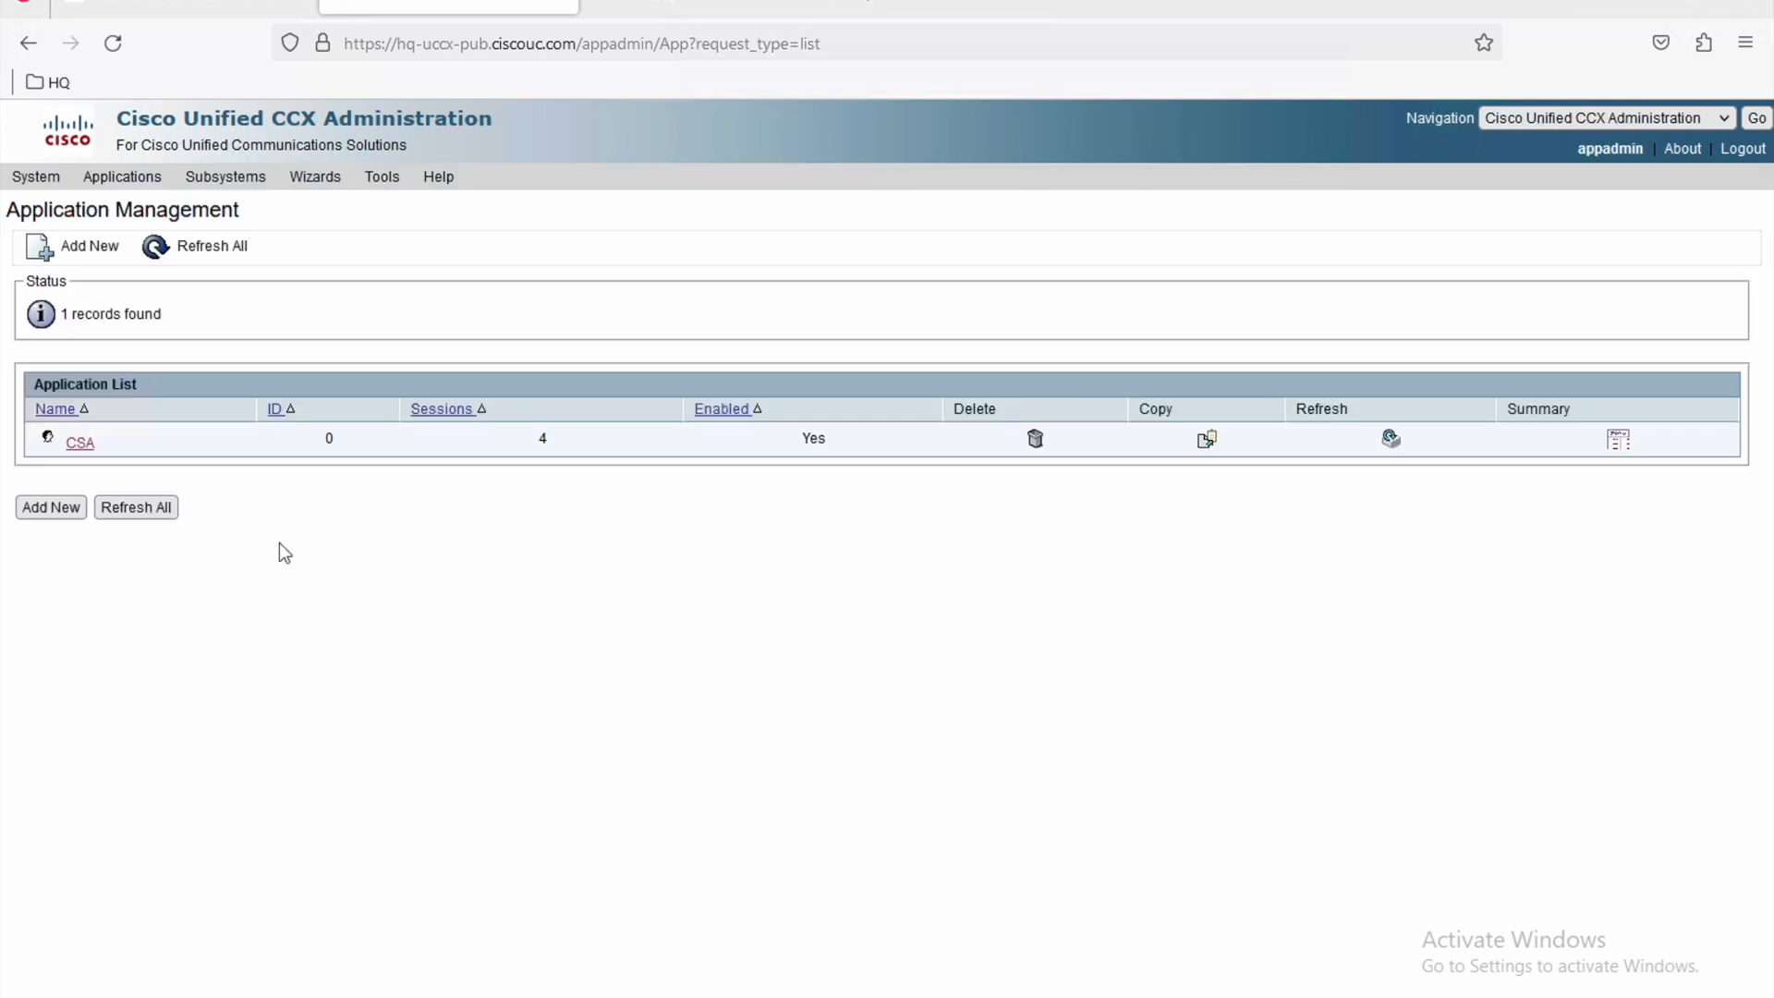
click(80, 443)
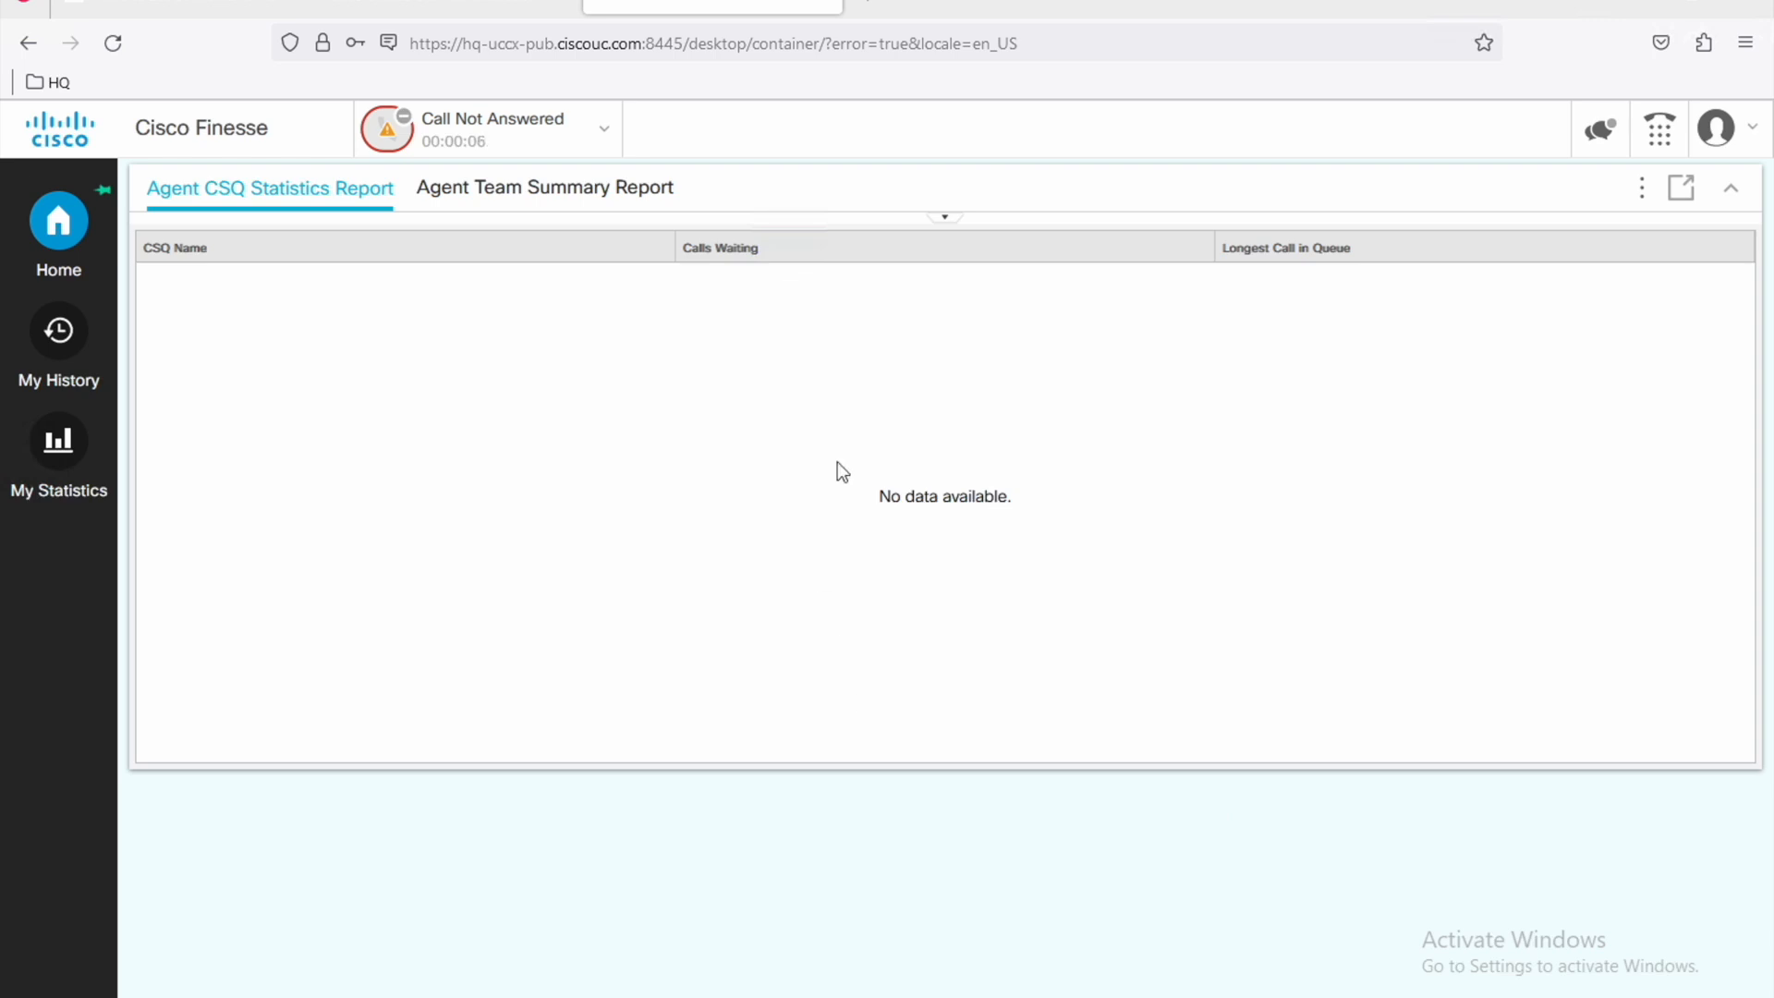
End the Contact Center call in 3CXPhone and set the agent state in Cisco Finesse to Ready.
click(796, 996)
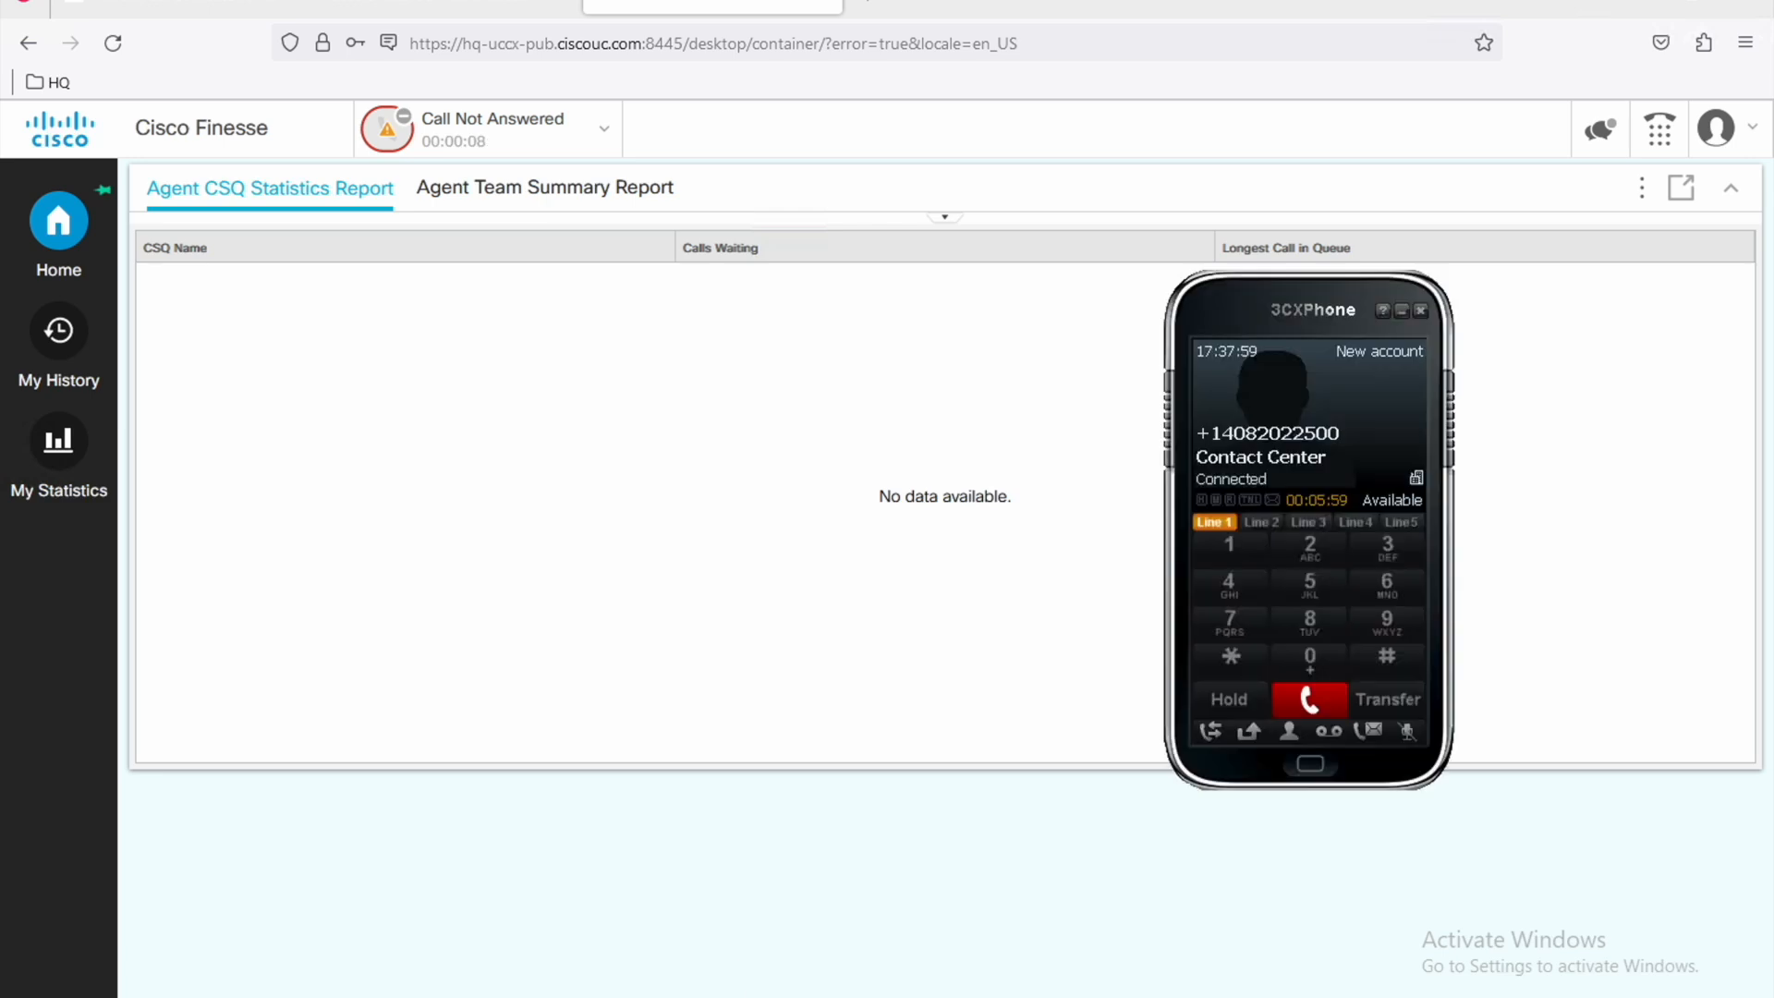
click(1311, 702)
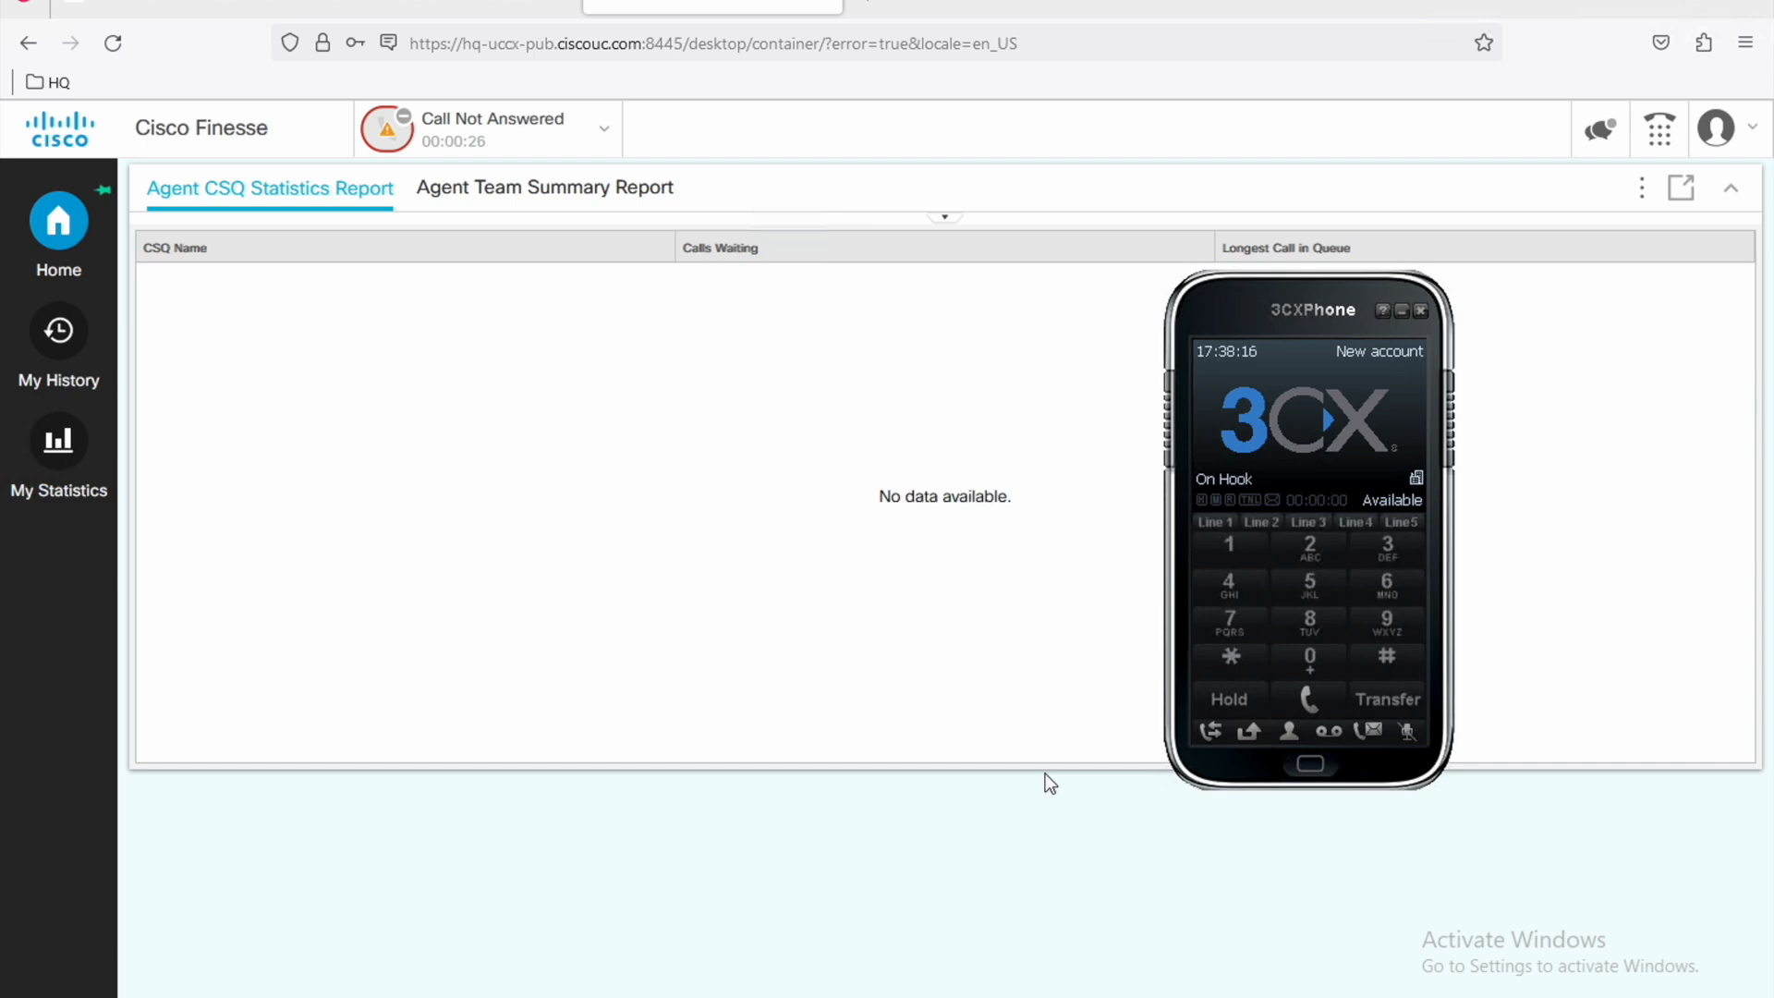
click(614, 143)
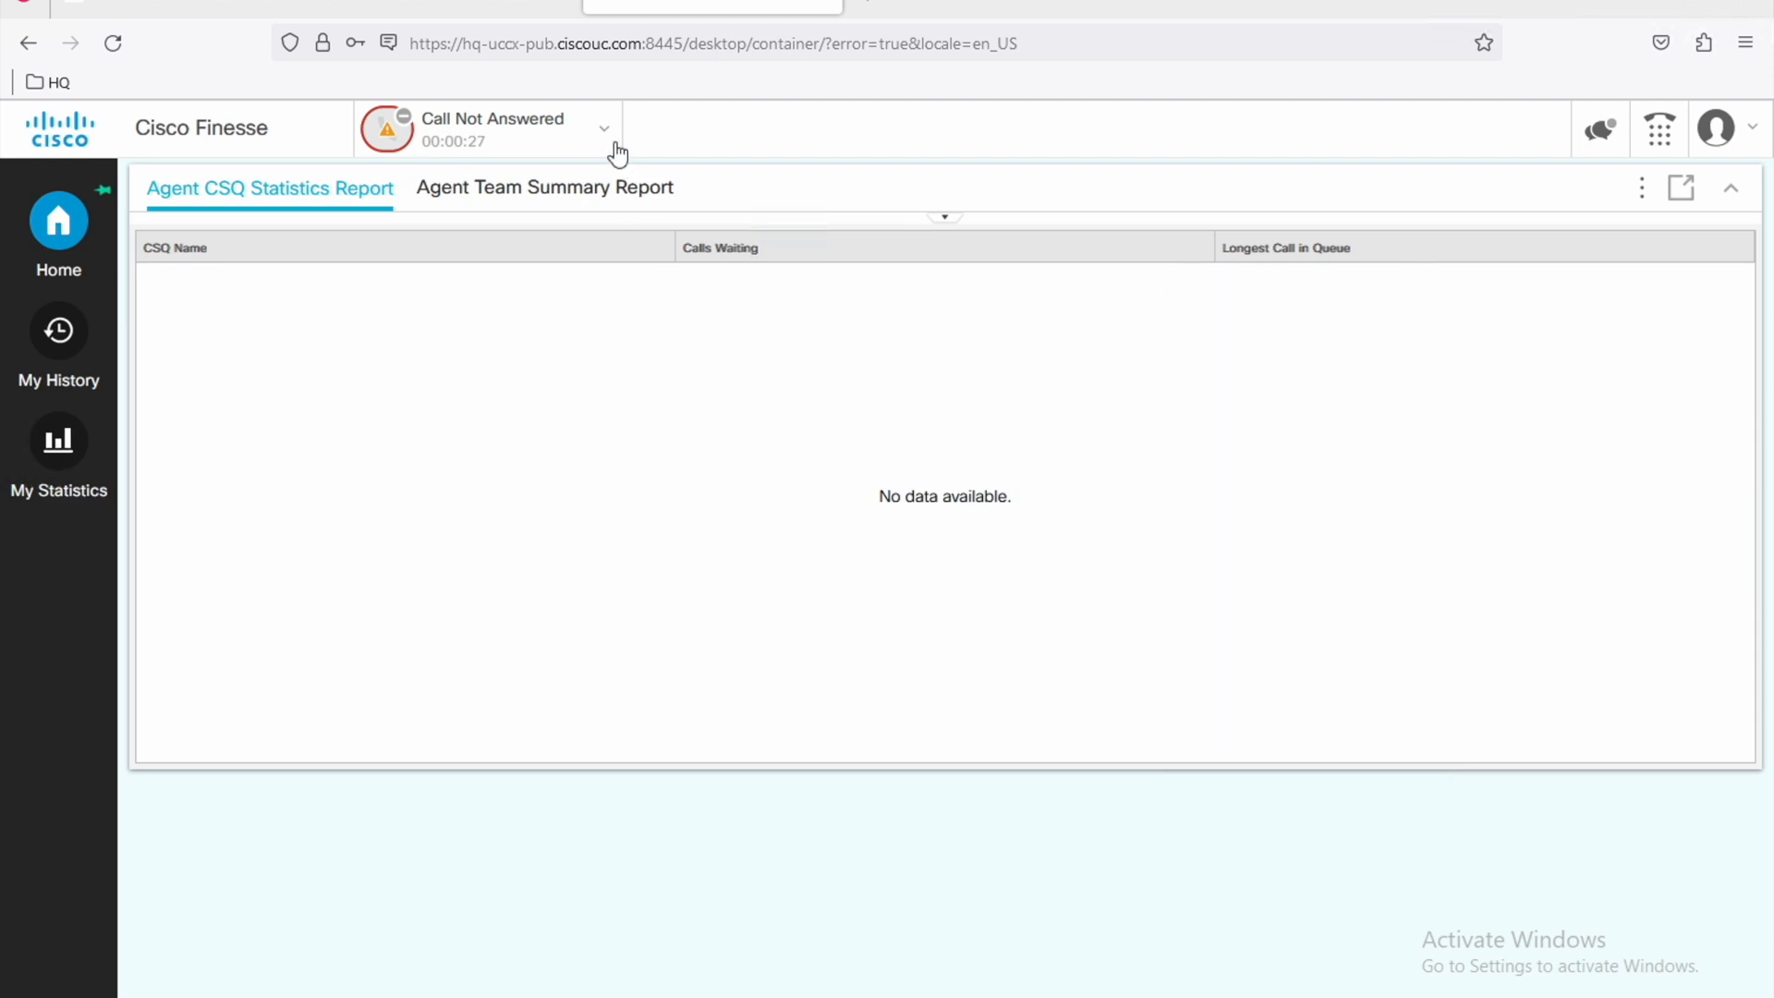
click(581, 122)
click(581, 123)
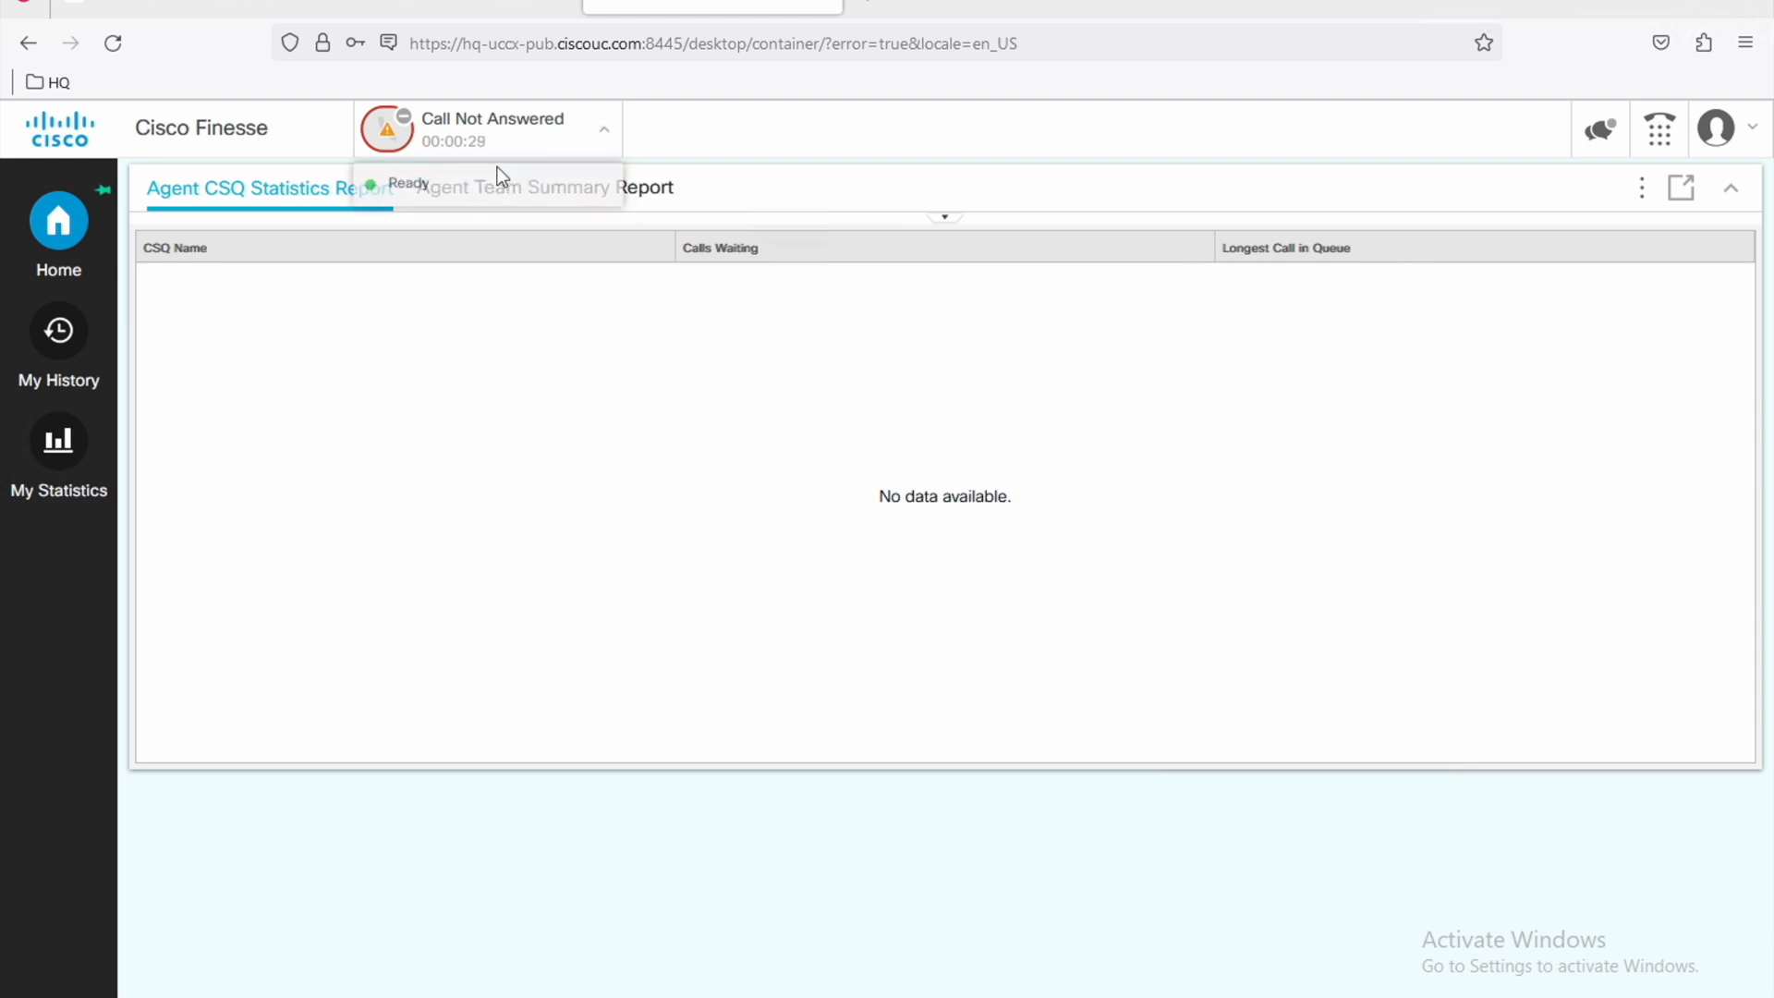
click(447, 186)
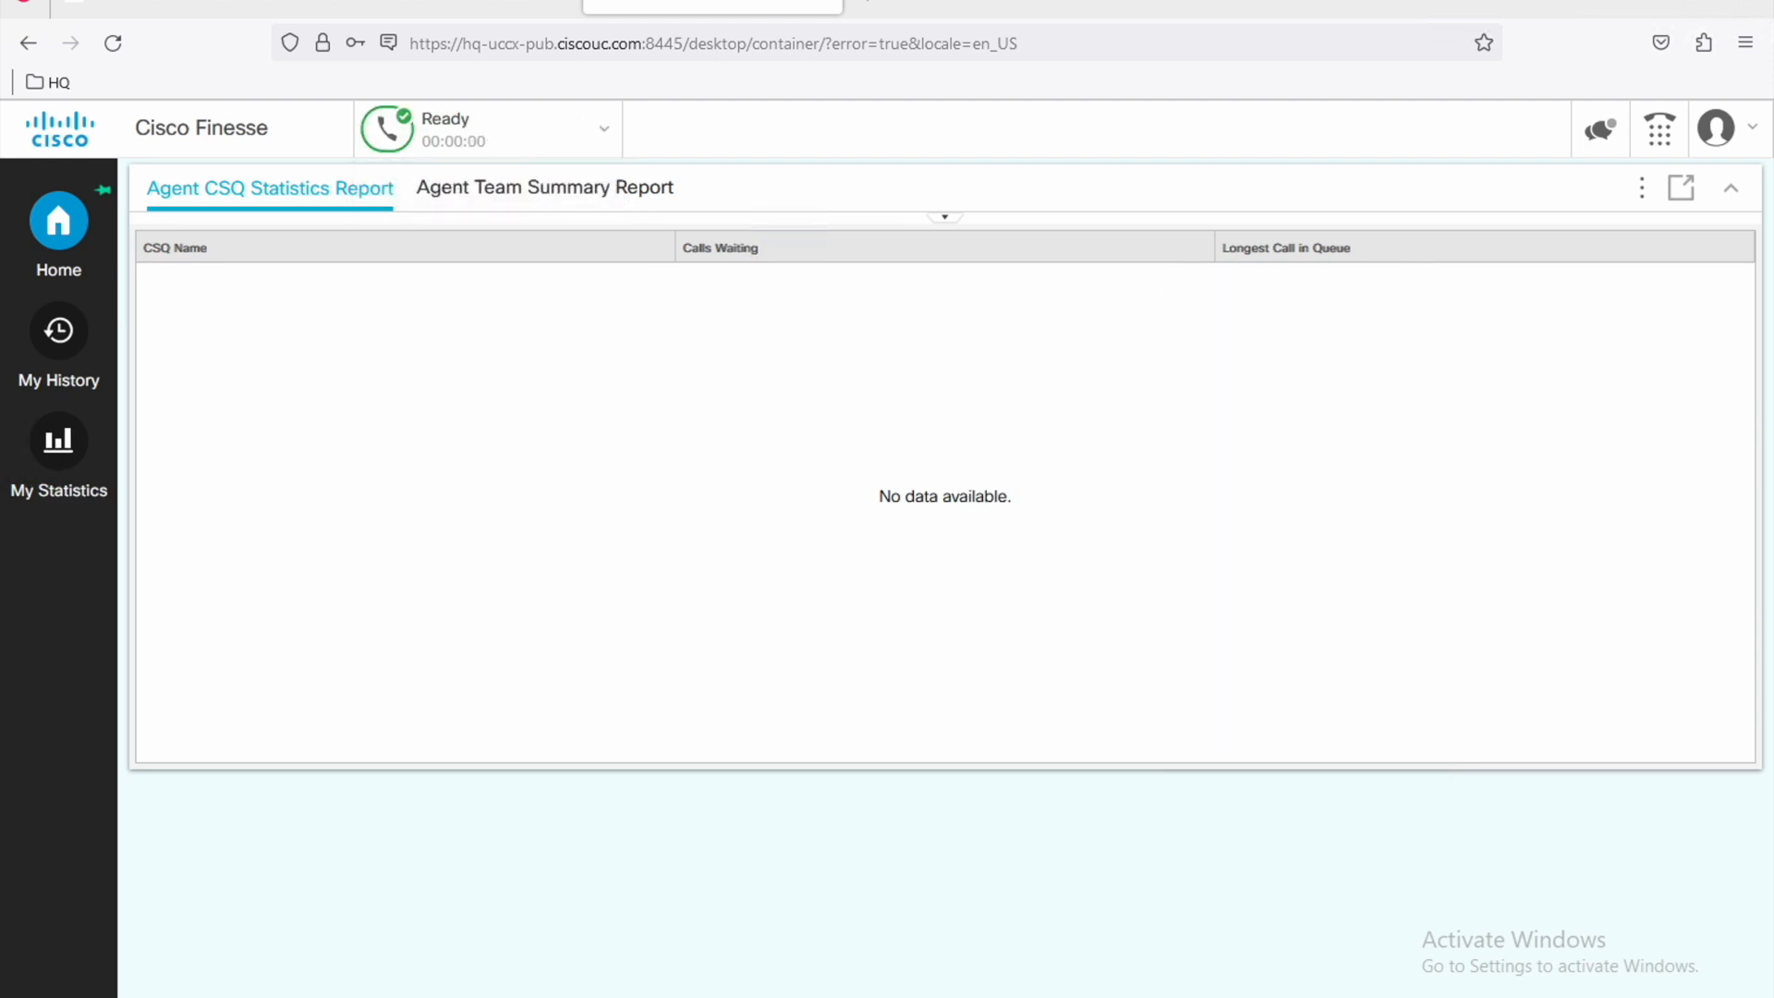